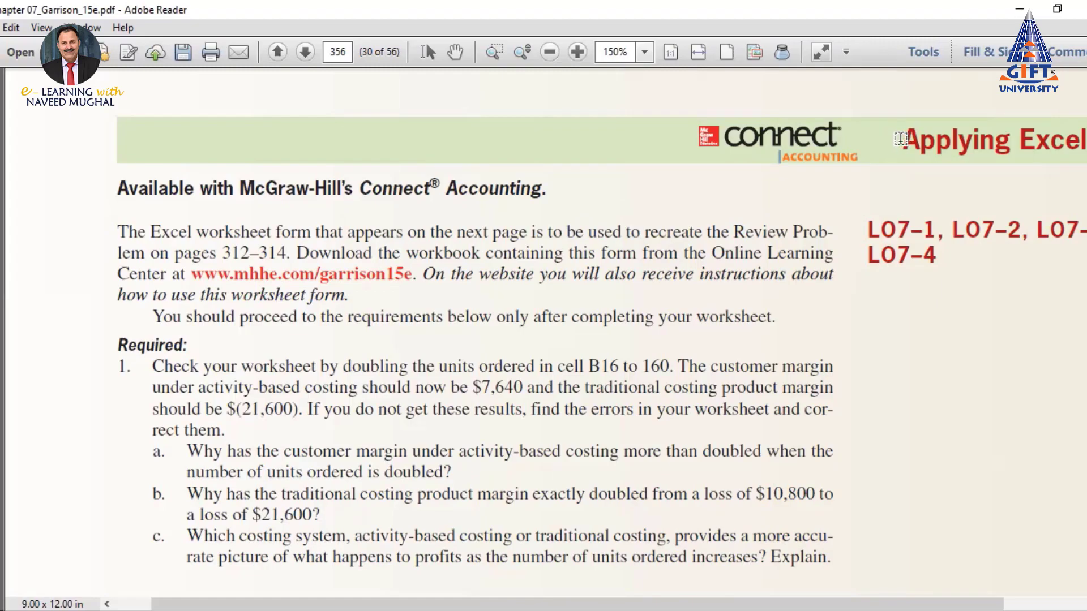
# Highlight the 'Applying Excel' heading in yellow and scroll through the requirements
pyautogui.moveTo(899, 139); pyautogui.dragTo(1076, 139)
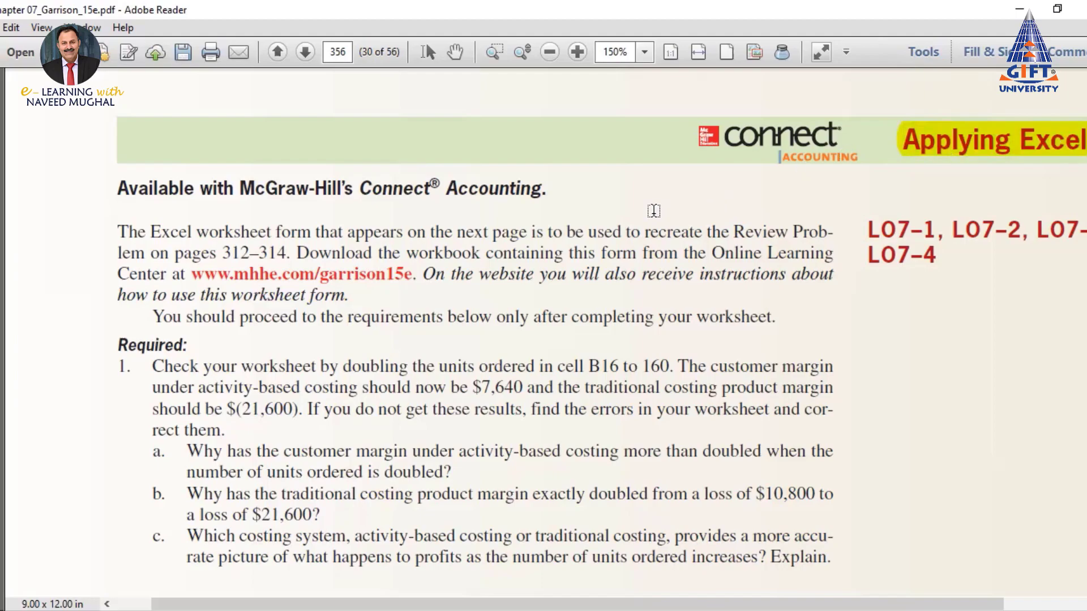
pyautogui.scroll(-1, 654, 210)
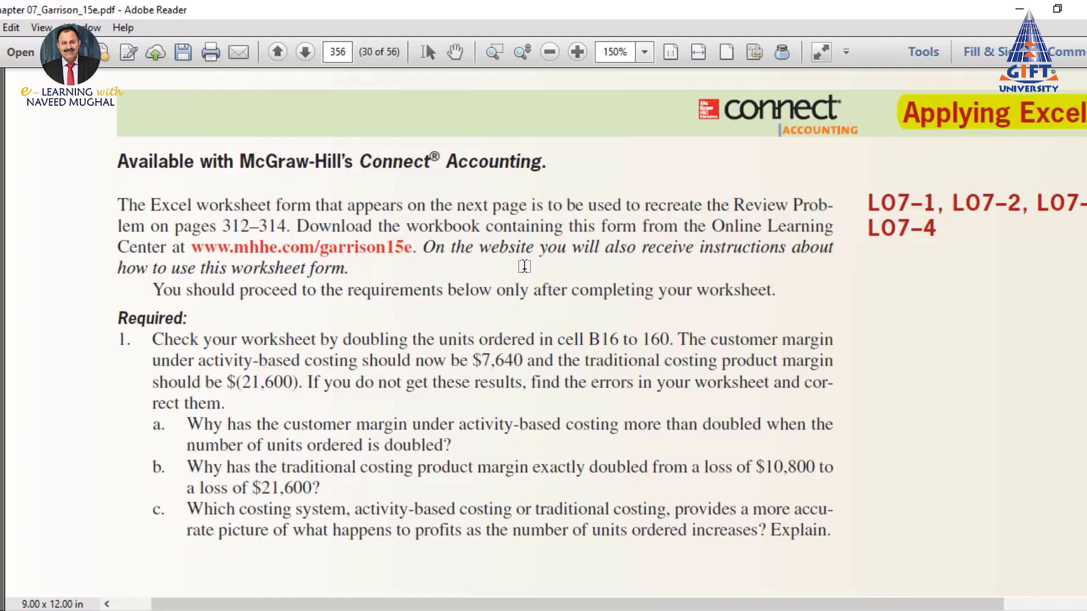
pyautogui.scroll(-1, 524, 267)
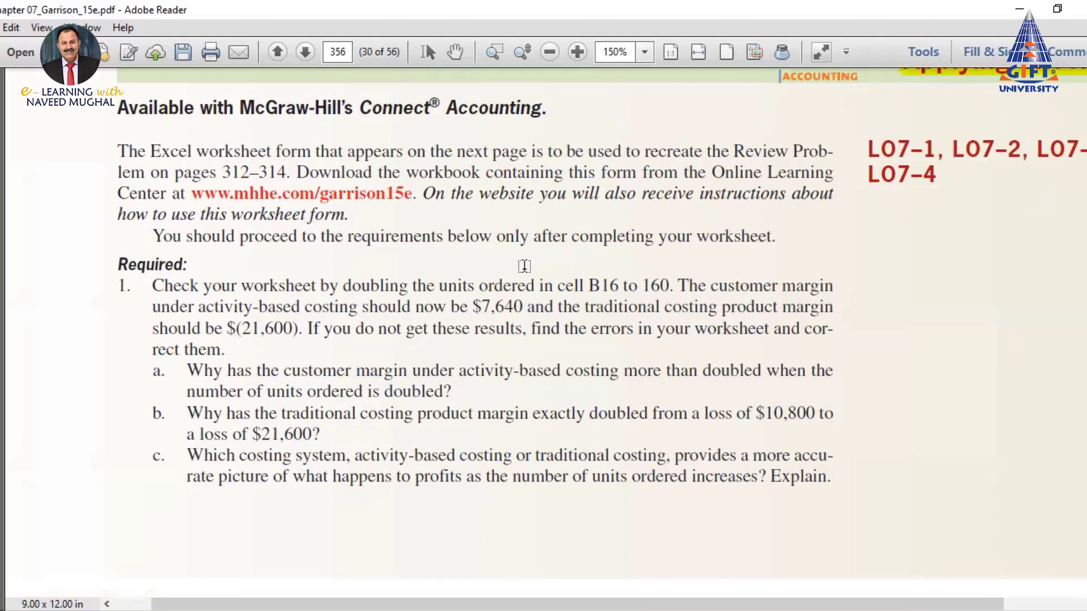
pyautogui.scroll(-2, 524, 266)
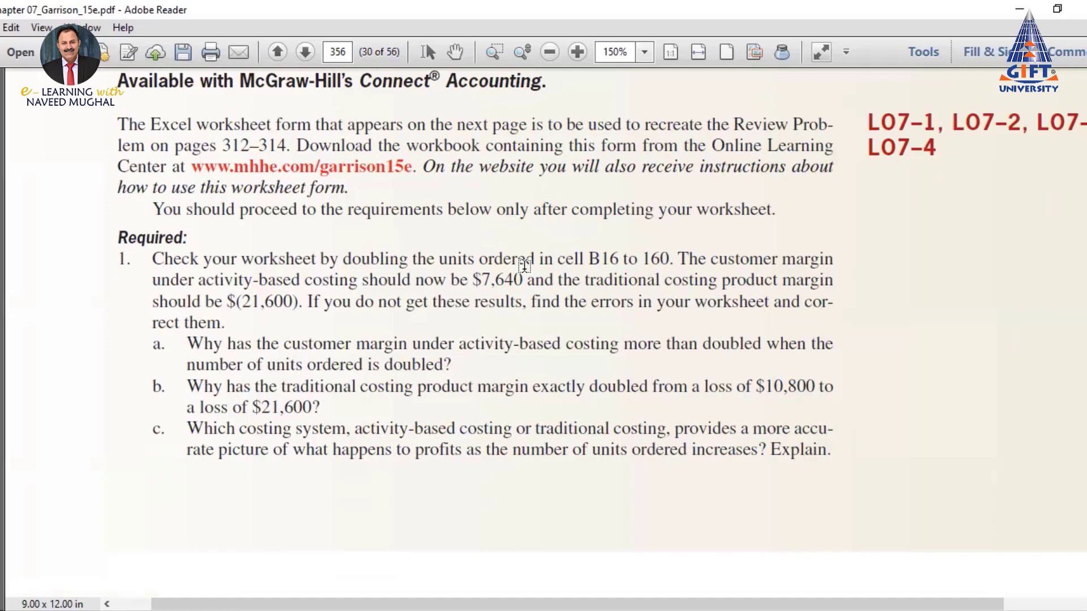
pyautogui.scroll(3, 524, 266)
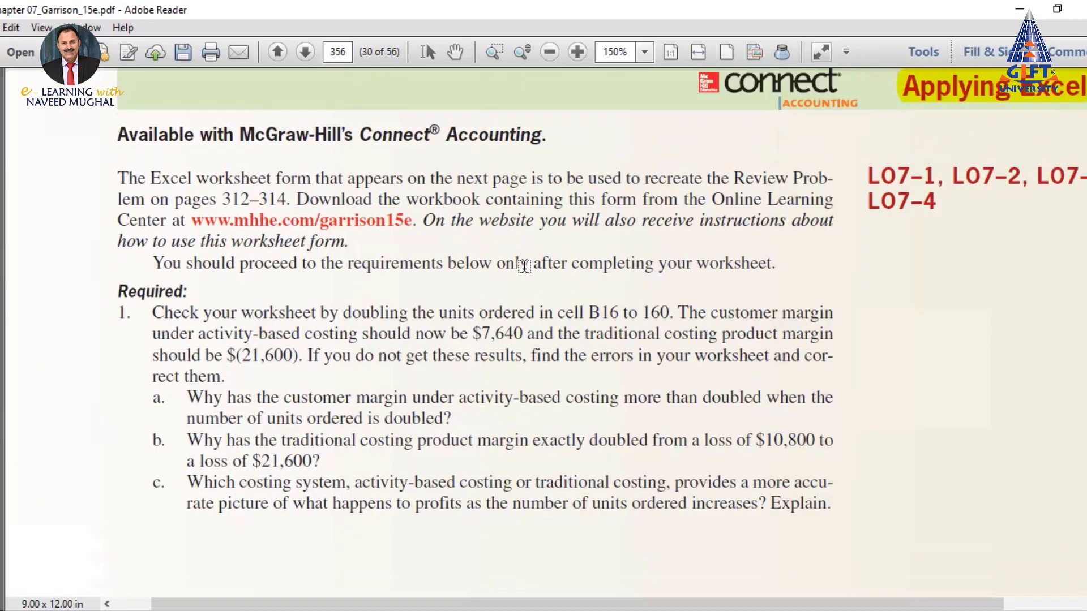
pyautogui.scroll(1, 524, 266)
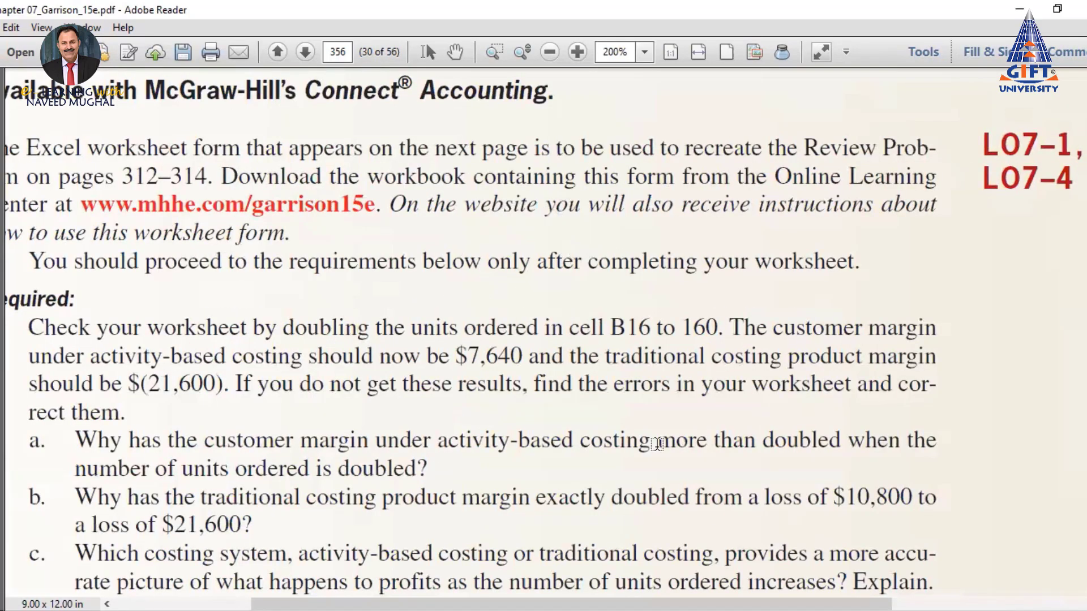
# Adjust the page zoom, then switch to the Chapter 7 Excel worksheet form
pyautogui.moveTo(816, 604); pyautogui.dragTo(778, 605)
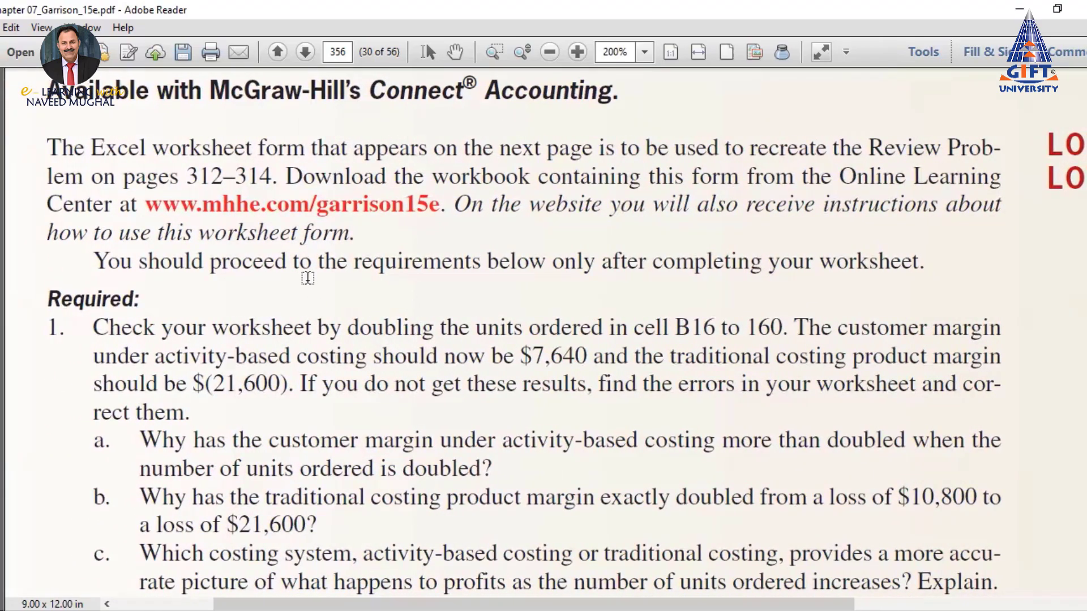
pyautogui.scroll(-1, 308, 278)
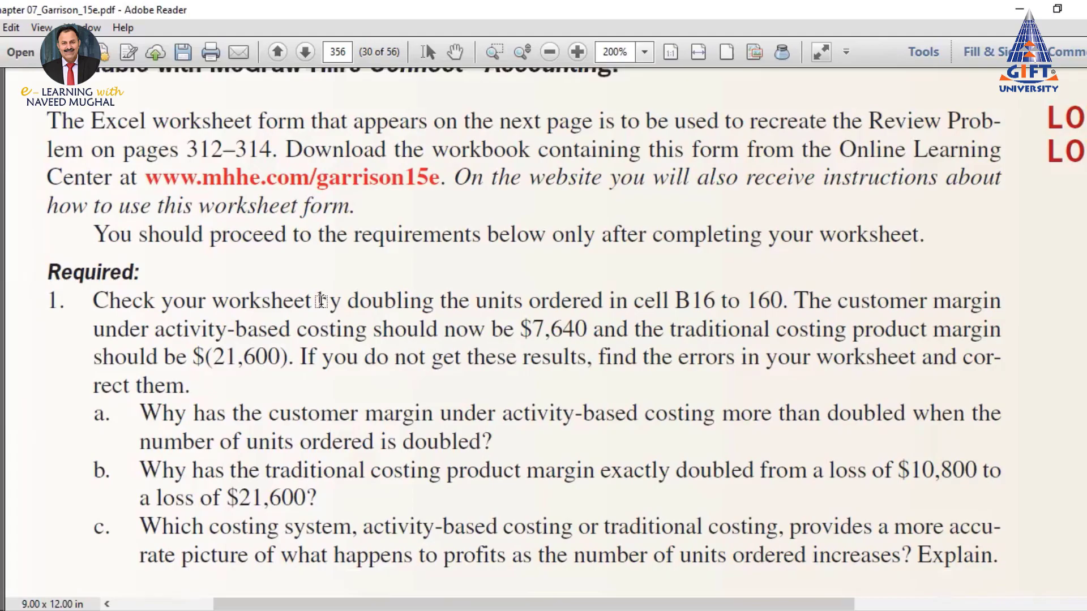
pyautogui.hotkey('alt', 'Tab')
pyautogui.scroll(-1, 485, 257)
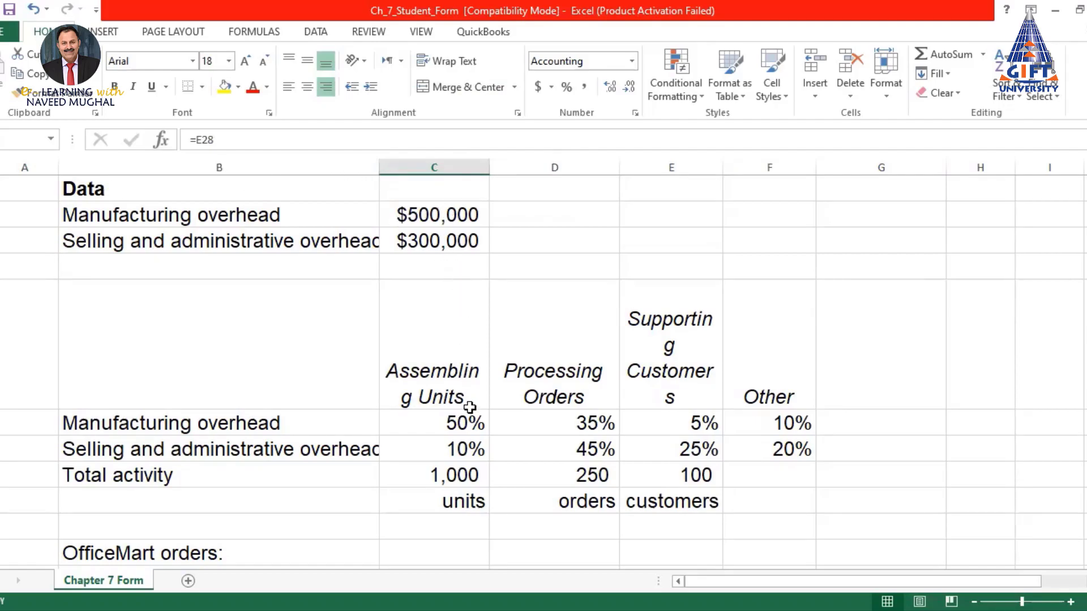
# Widen column B so 'Selling and administrative overhead' shows in full, then review the form
pyautogui.scroll(1, 391, 323)
pyautogui.moveTo(378, 167); pyautogui.dragTo(432, 168)
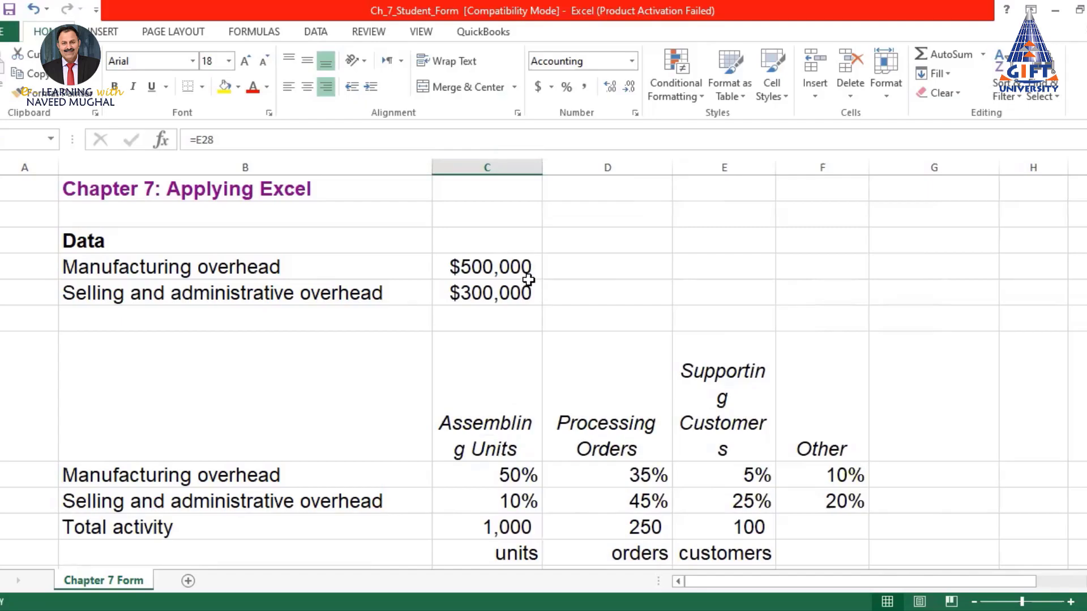
pyautogui.scroll(-1, 528, 279)
pyautogui.scroll(-4, 528, 280)
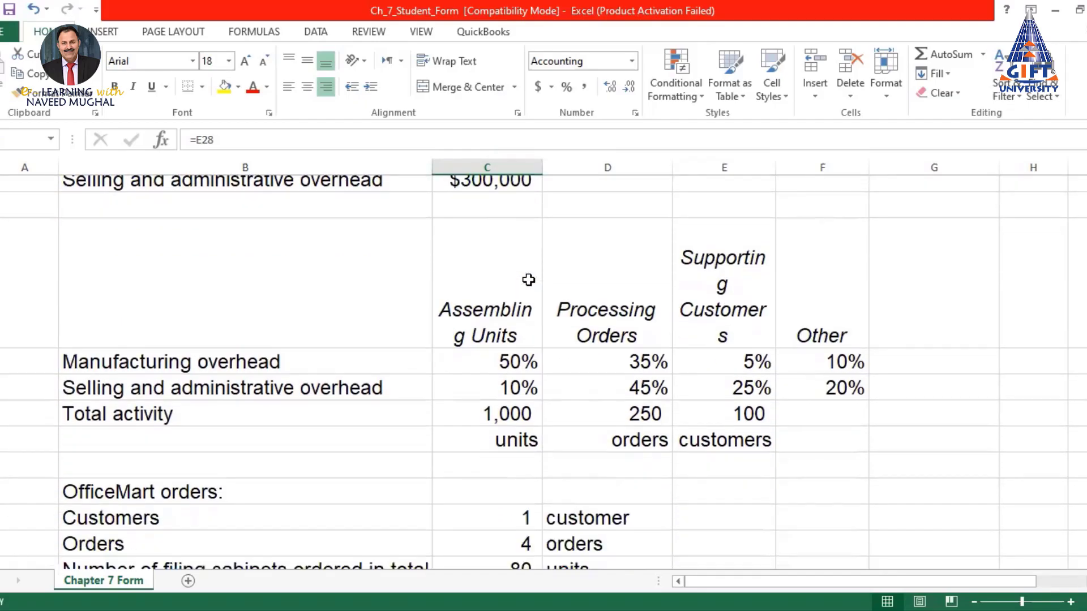
pyautogui.scroll(-4, 527, 282)
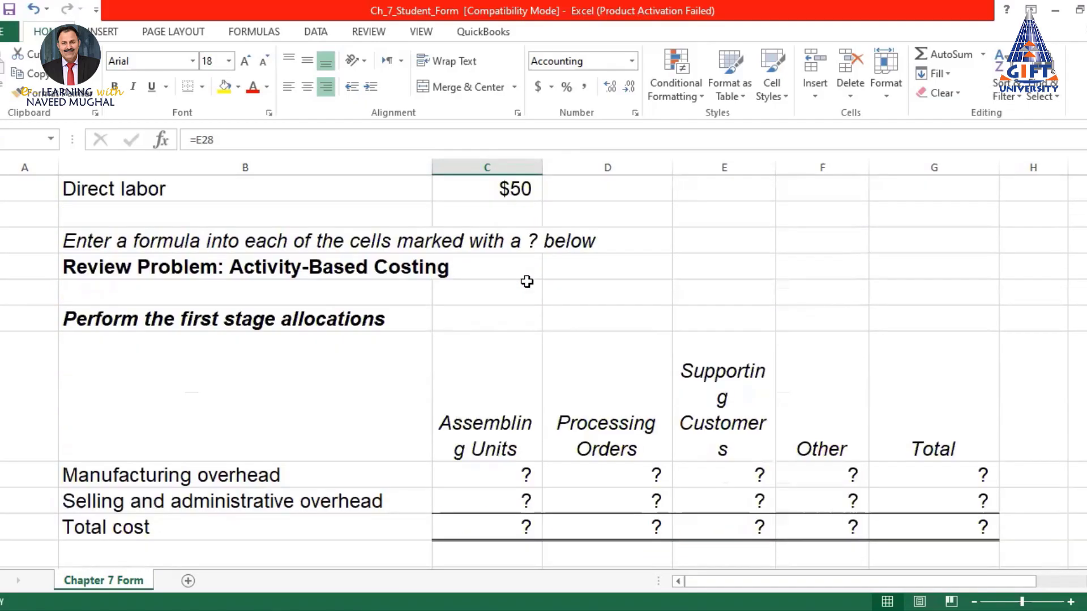
pyautogui.scroll(-3, 526, 282)
pyautogui.scroll(6, 526, 281)
pyautogui.scroll(5, 527, 282)
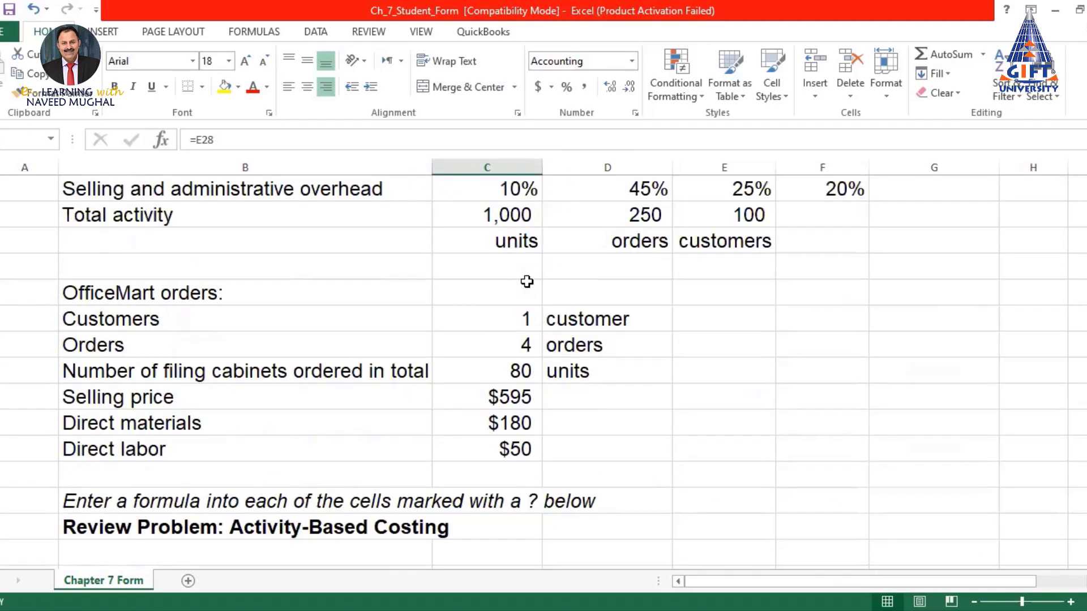
pyautogui.scroll(-5, 527, 281)
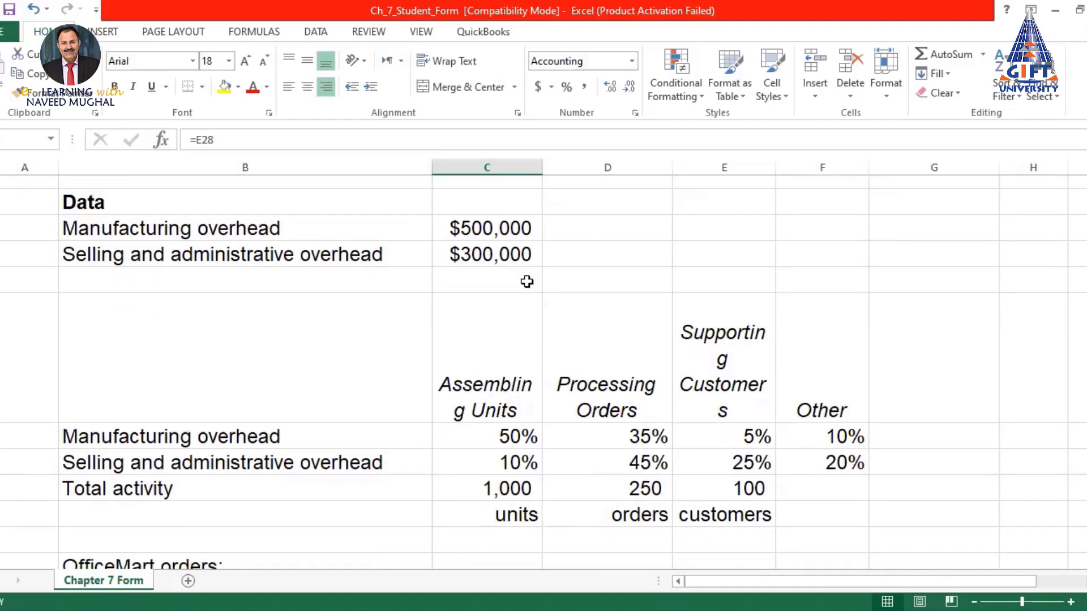
pyautogui.scroll(-7, 526, 281)
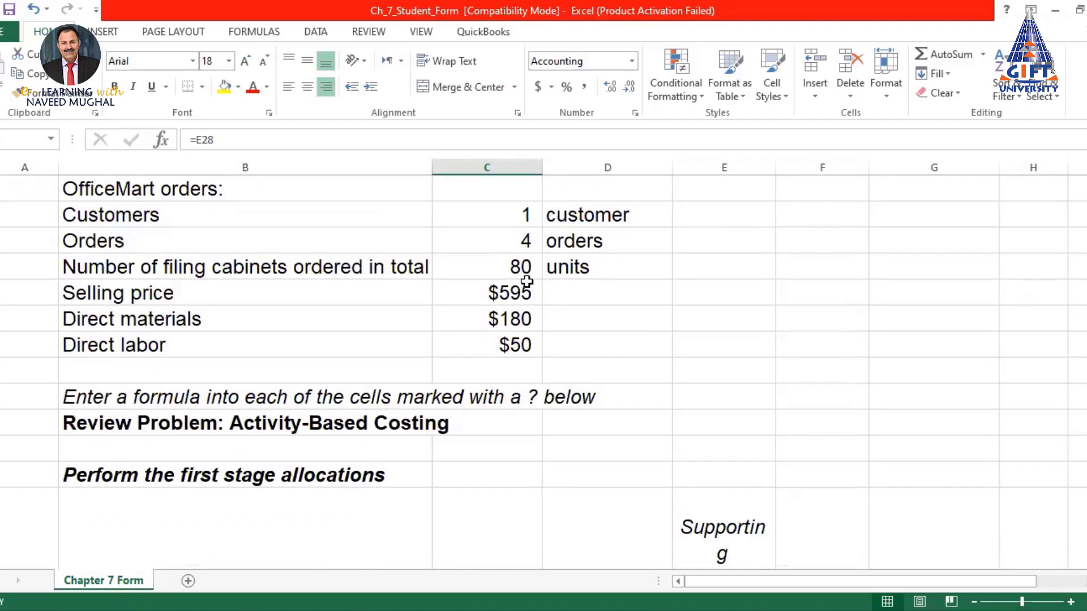
pyautogui.scroll(-4, 525, 283)
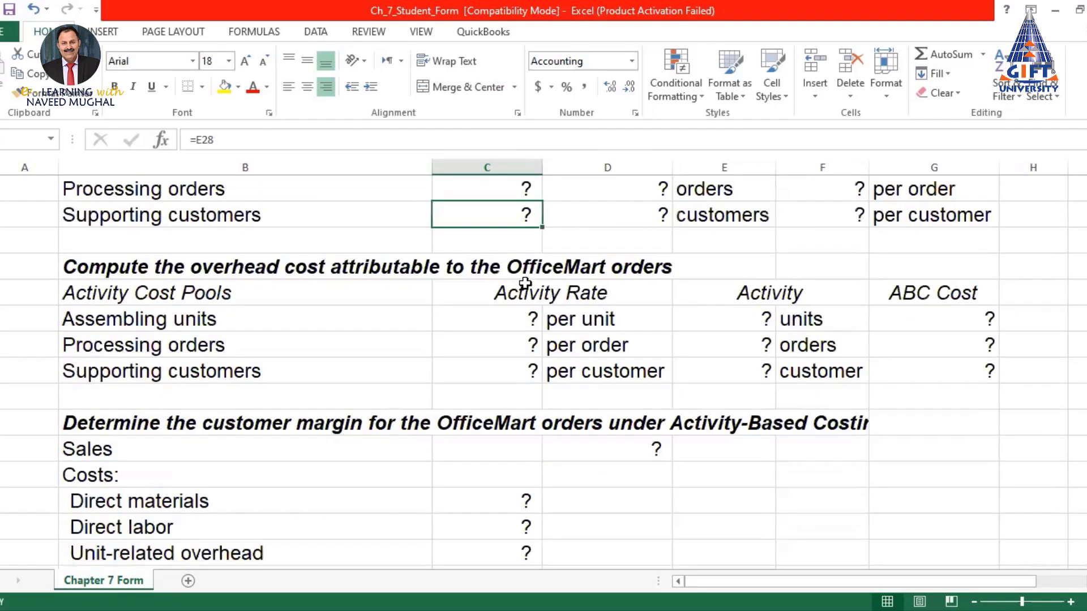
pyautogui.scroll(-2, 524, 283)
pyautogui.scroll(-3, 523, 283)
pyautogui.scroll(8, 523, 283)
pyautogui.scroll(13, 523, 283)
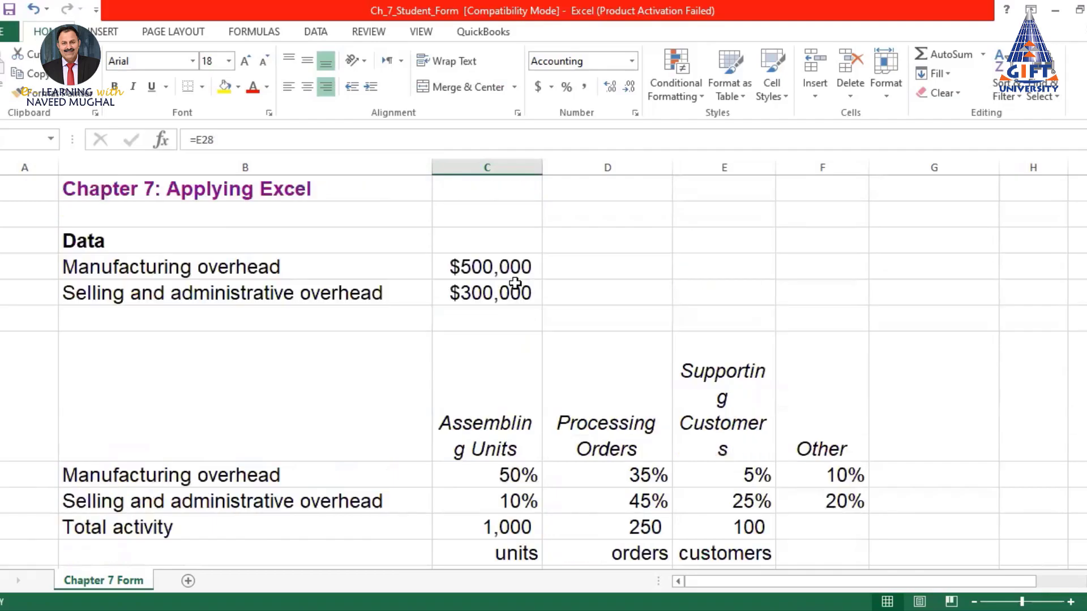
pyautogui.click(483, 265)
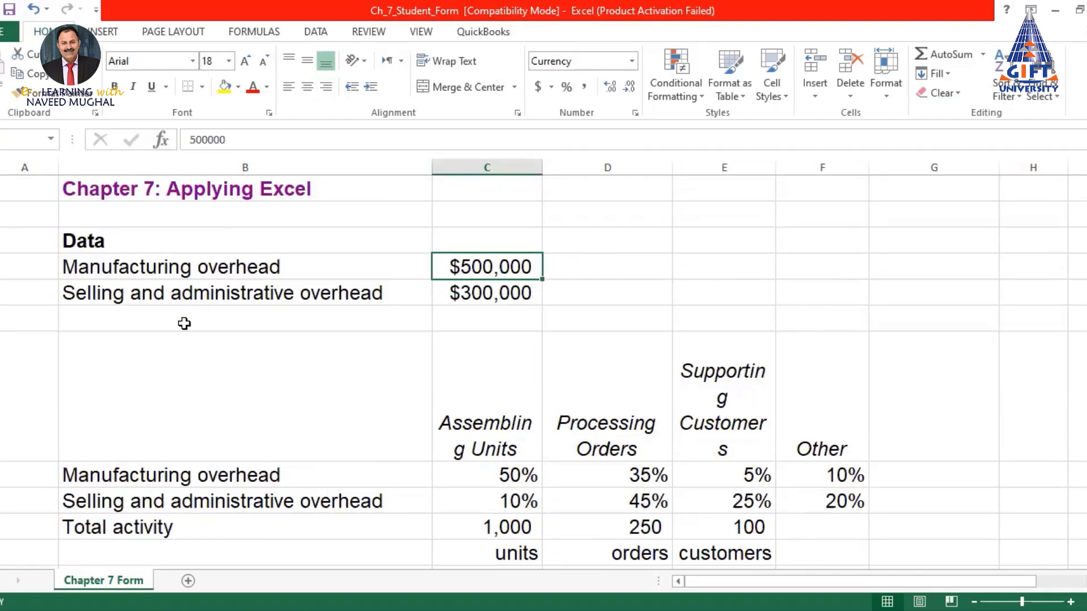
pyautogui.click(483, 296)
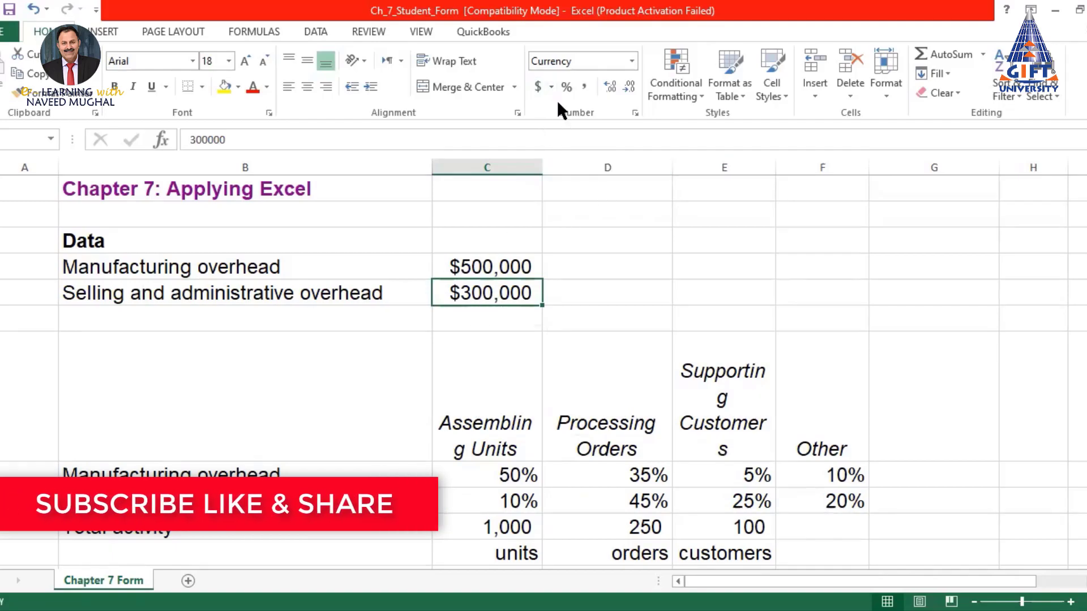
pyautogui.click(477, 266)
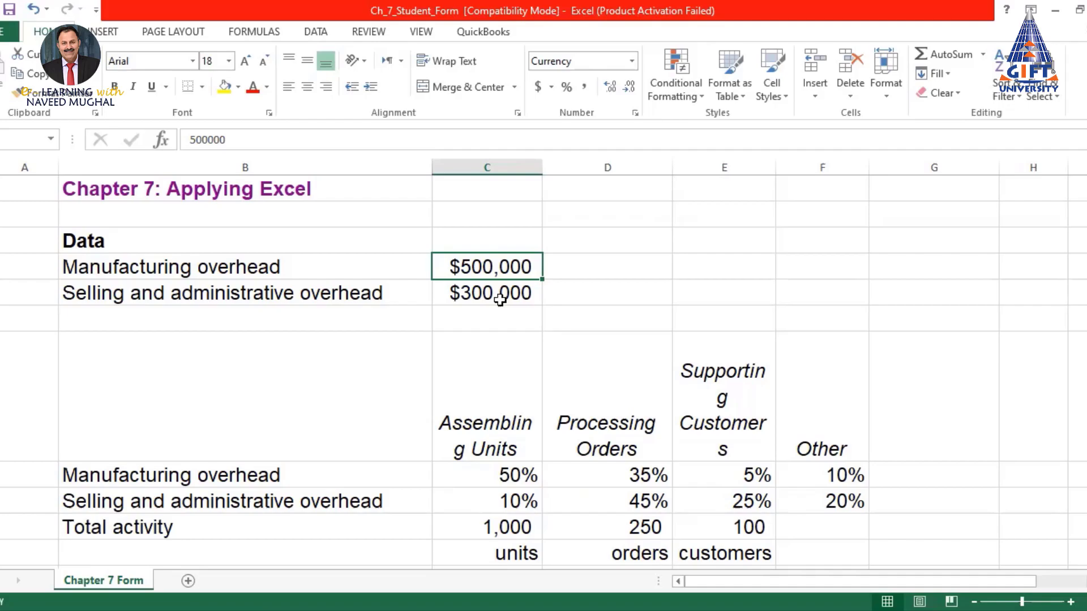
pyautogui.scroll(-1, 500, 300)
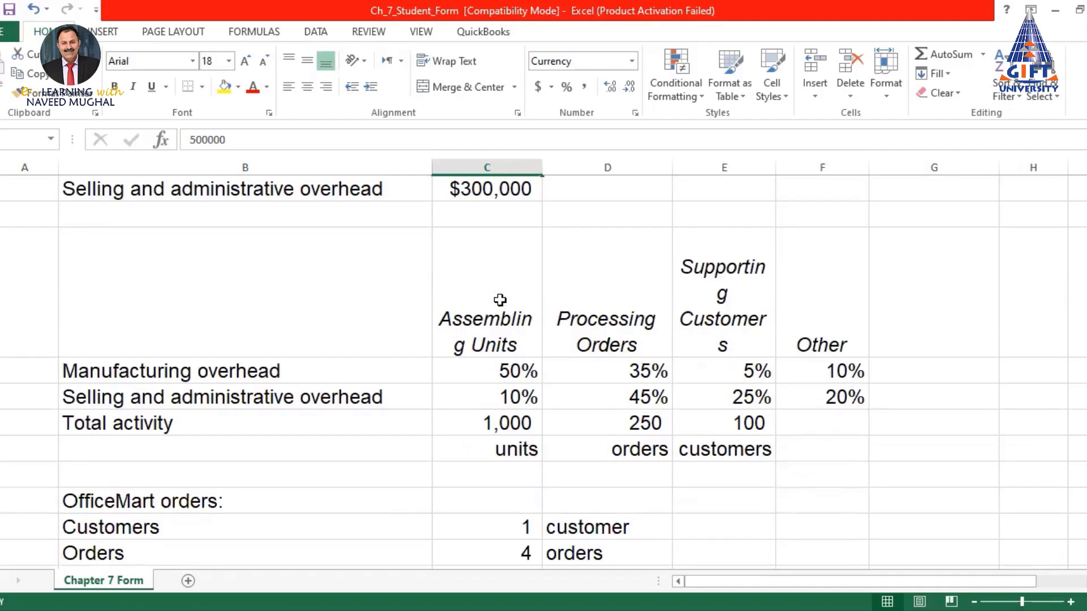
pyautogui.scroll(-1, 500, 300)
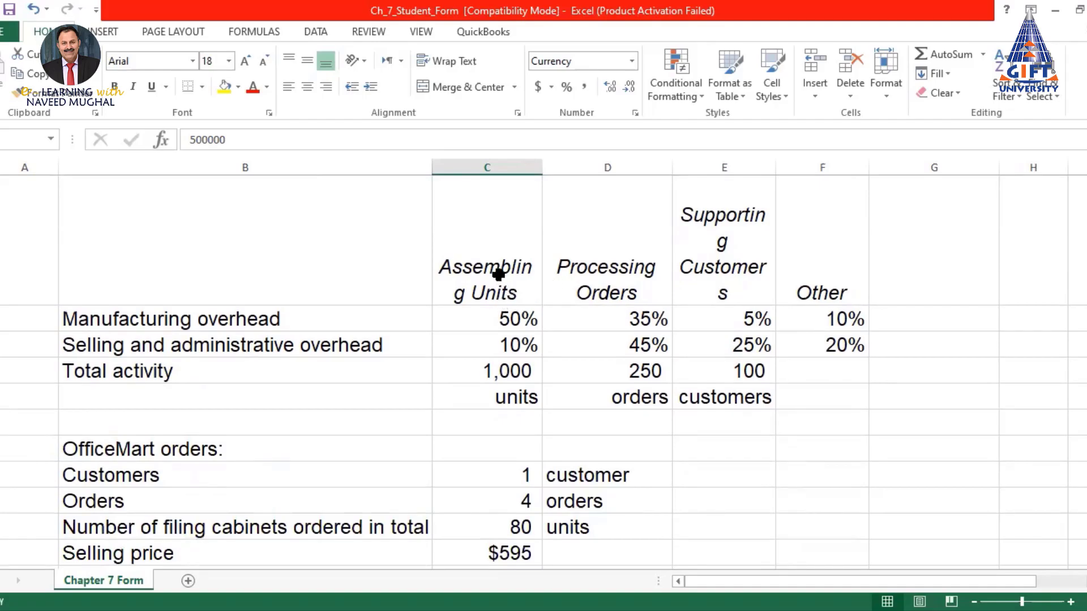
# Widen columns C and E so 'Assembling Units' and 'Supporting Customers' wrap by whole words
pyautogui.moveTo(498, 273); pyautogui.dragTo(803, 279)
pyautogui.click(519, 275)
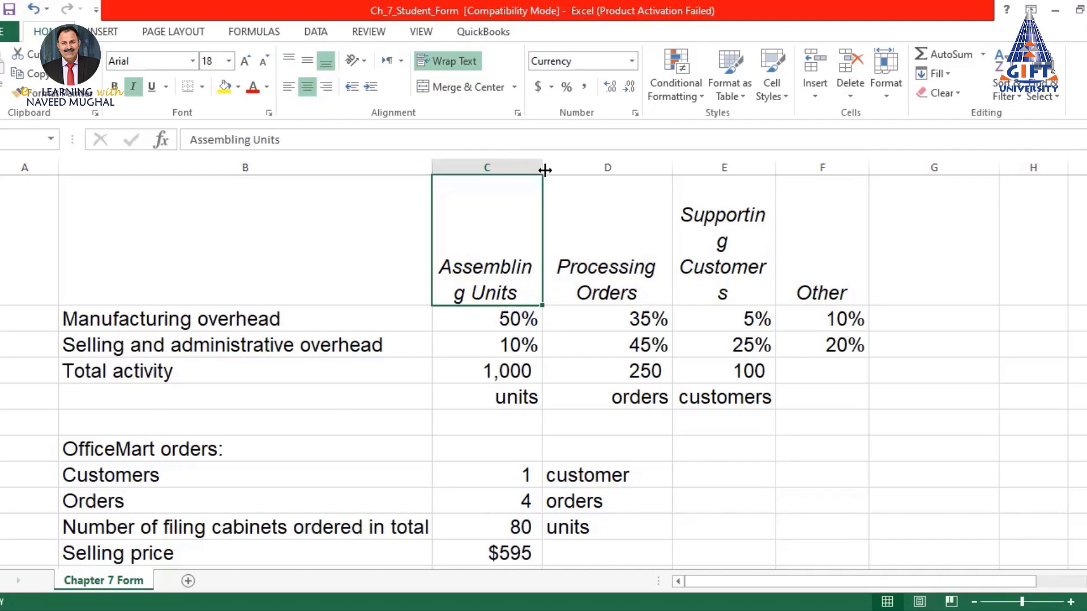
pyautogui.moveTo(545, 169); pyautogui.dragTo(555, 170)
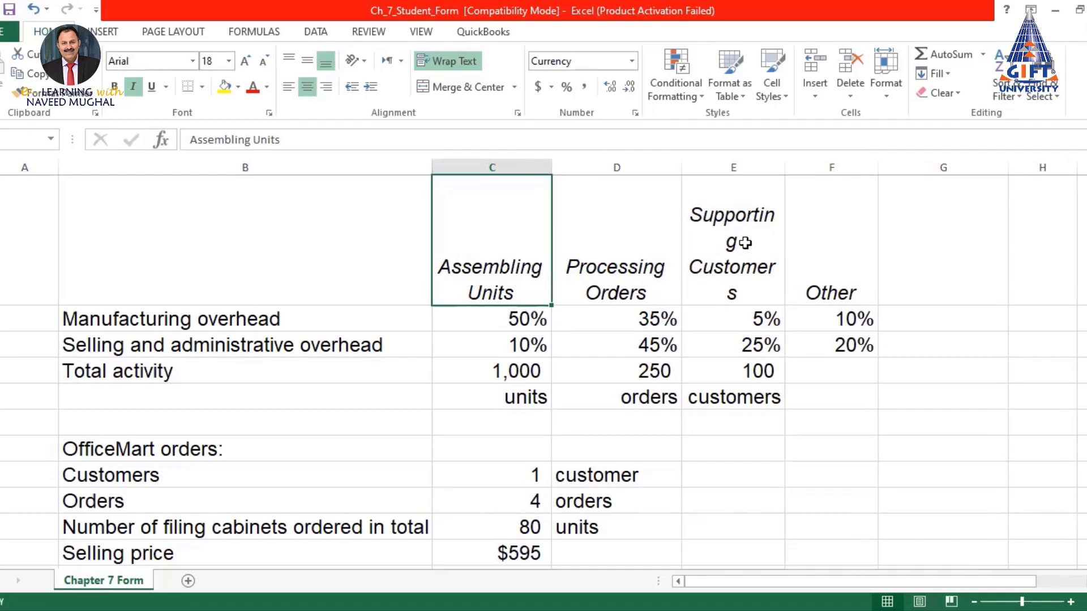
pyautogui.moveTo(786, 167); pyautogui.dragTo(798, 167)
pyautogui.click(750, 271)
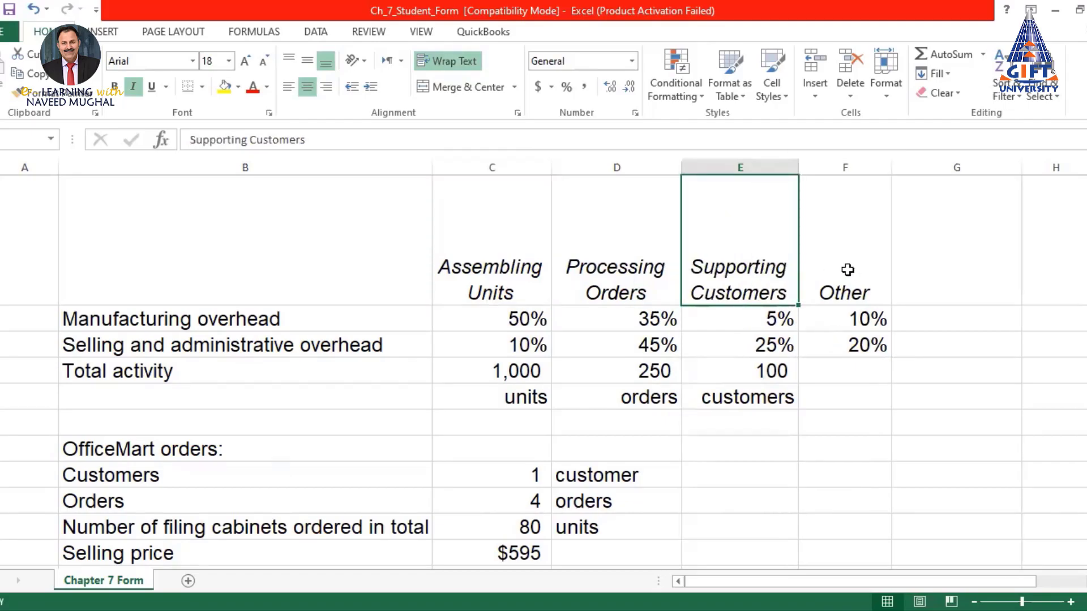
pyautogui.click(850, 287)
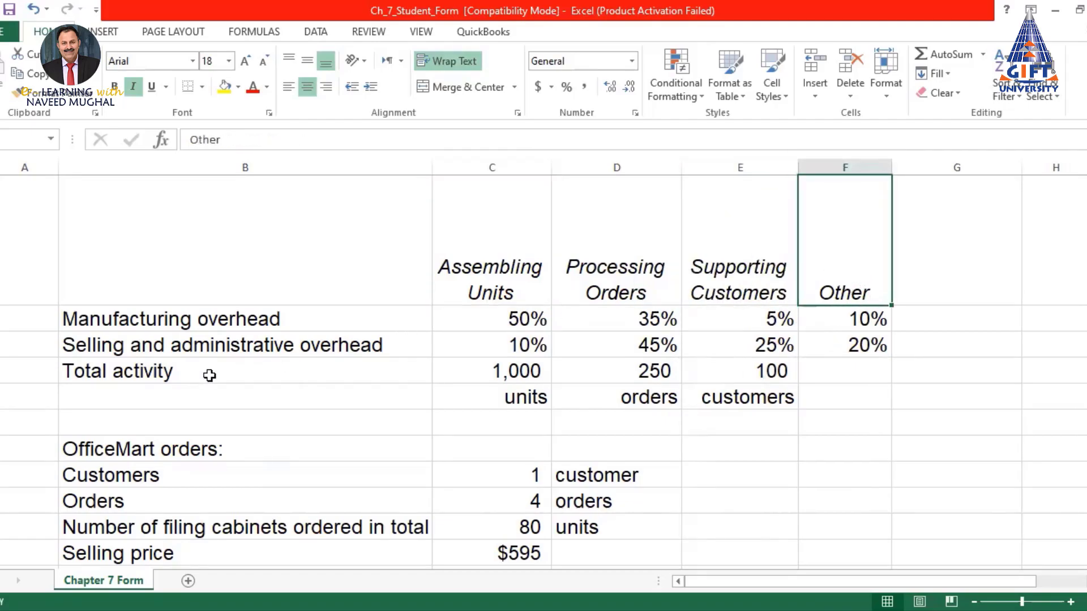
pyautogui.scroll(-1, 555, 325)
pyautogui.scroll(3, 560, 335)
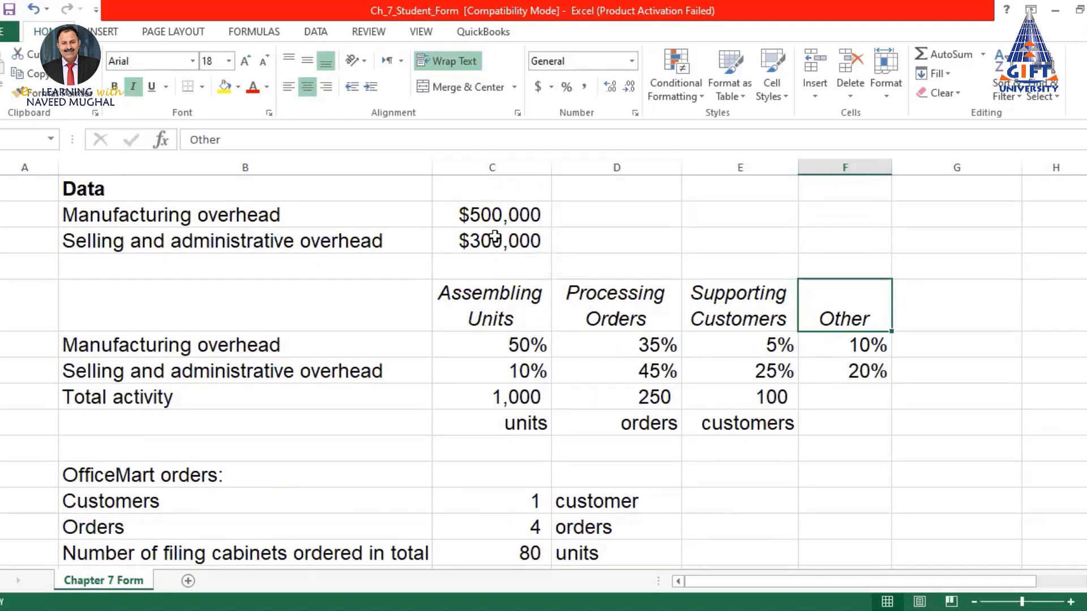
pyautogui.click(494, 210)
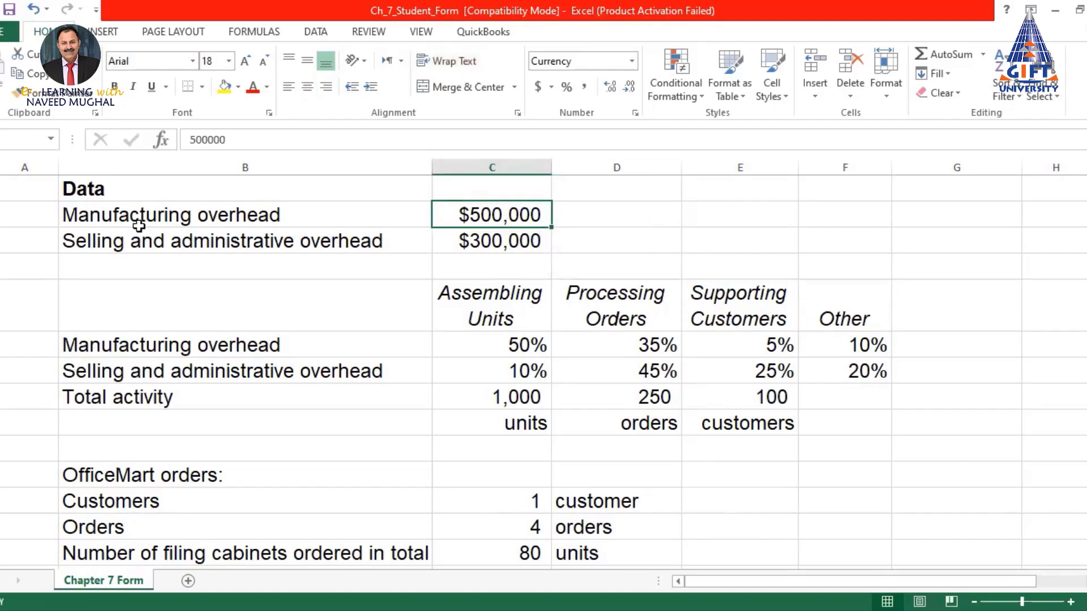
pyautogui.click(500, 345)
pyautogui.click(496, 305)
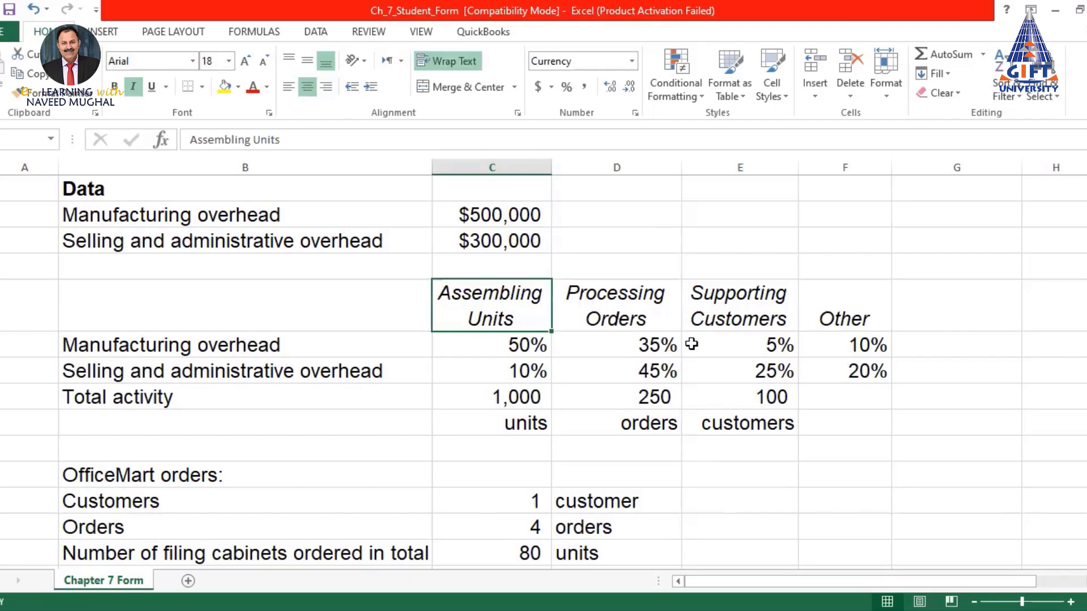
pyautogui.click(653, 344)
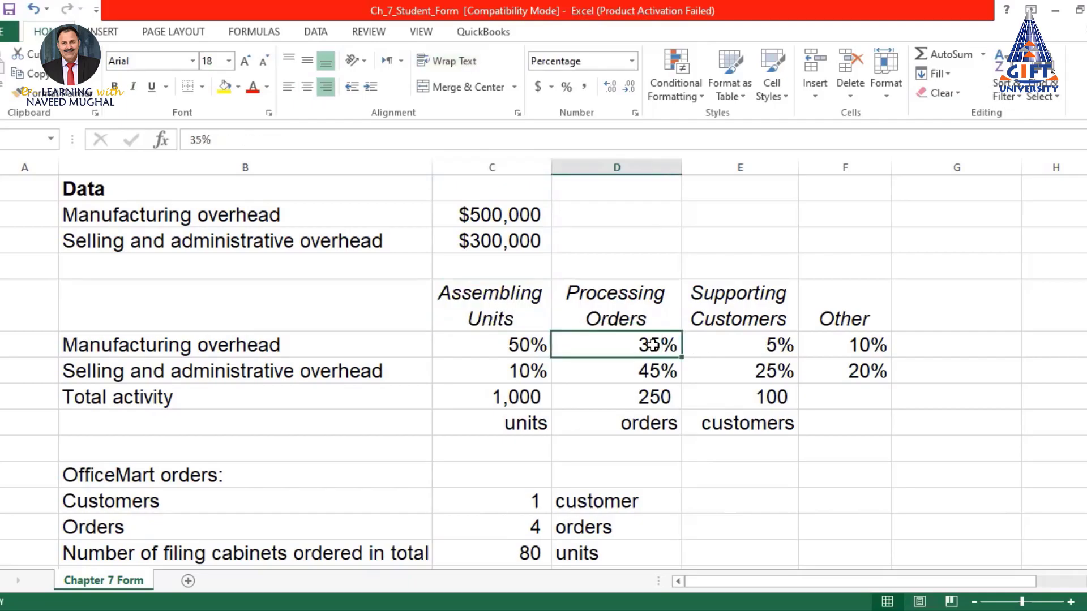
pyautogui.click(636, 304)
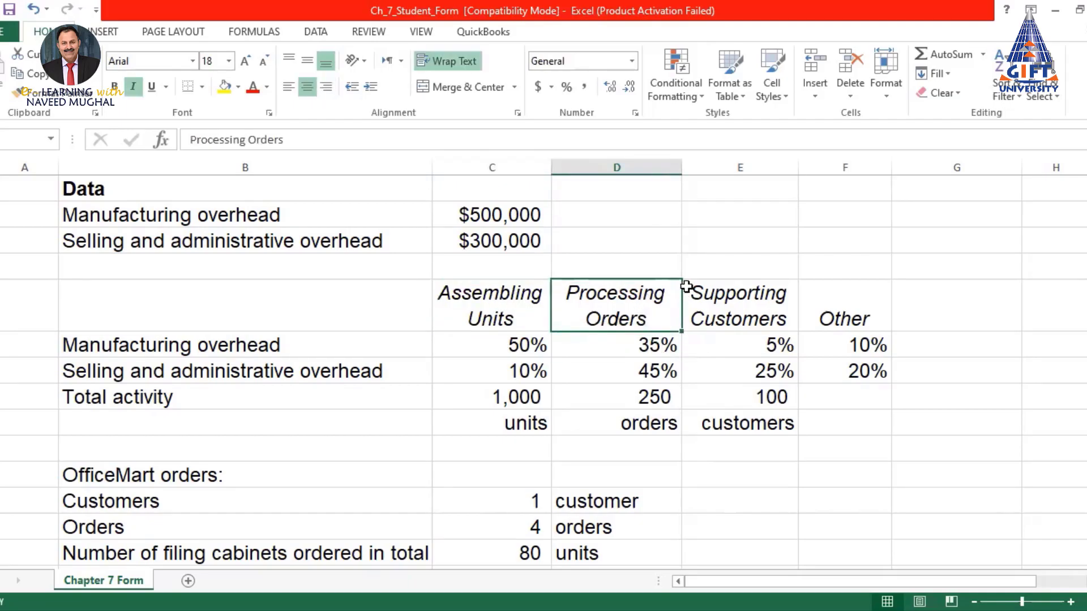
pyautogui.click(769, 346)
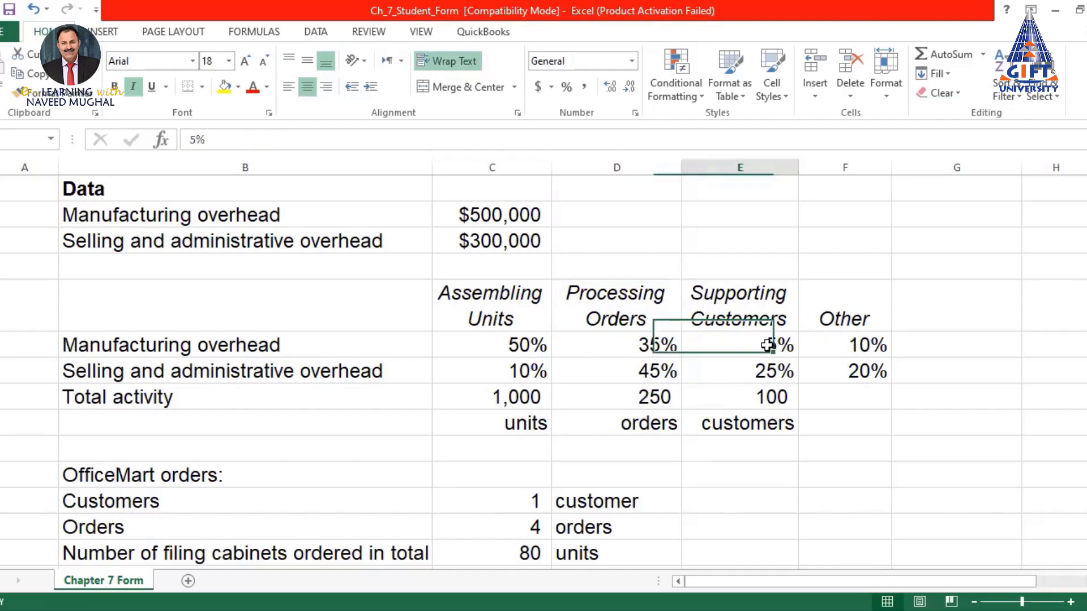
pyautogui.click(754, 305)
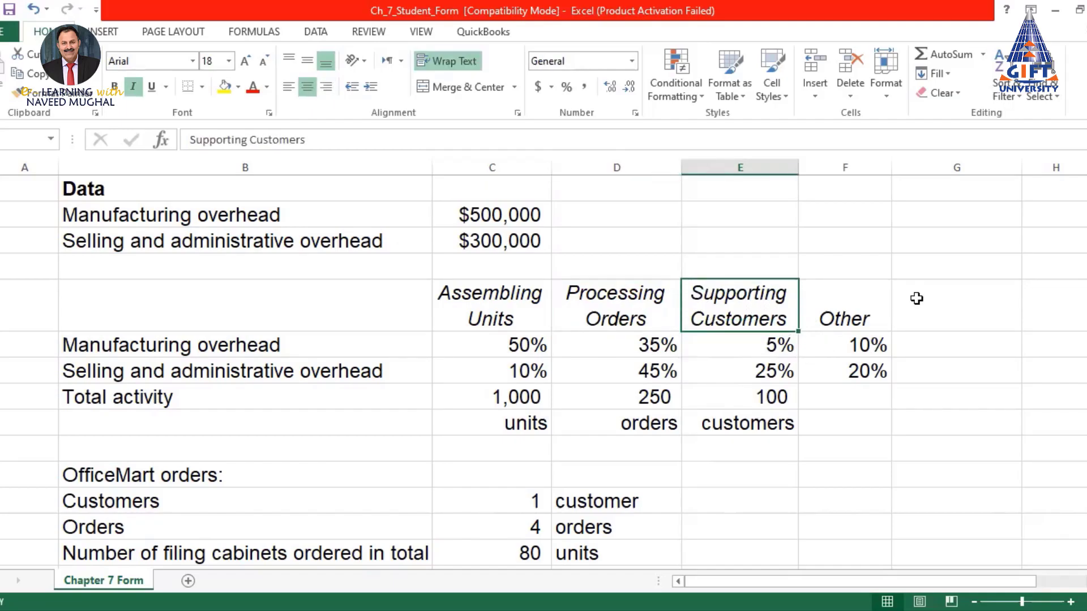
pyautogui.click(869, 345)
pyautogui.click(862, 313)
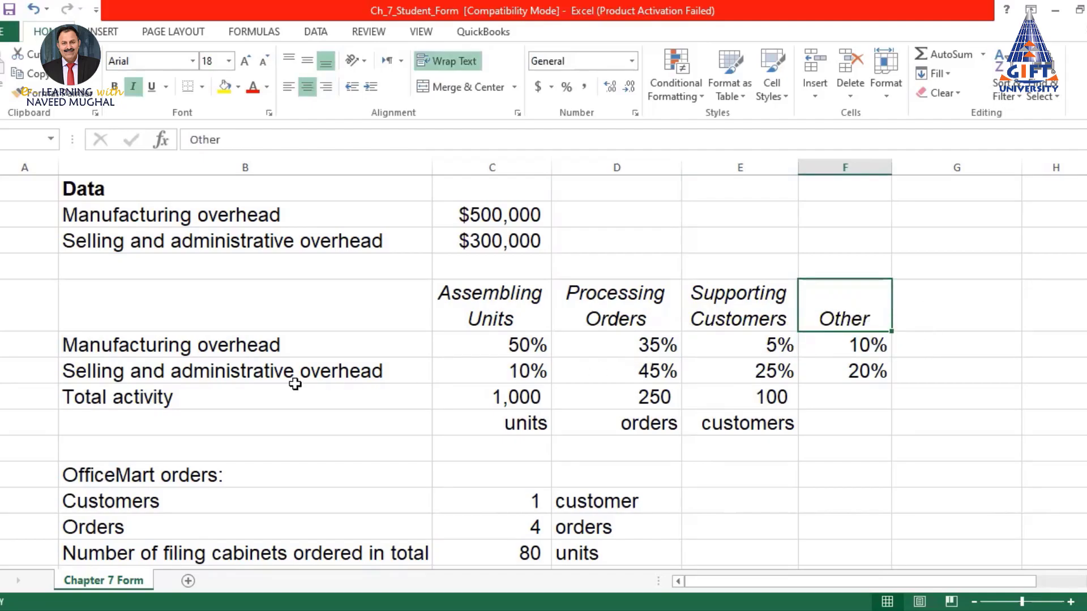
pyautogui.moveTo(869, 343); pyautogui.dragTo(503, 374)
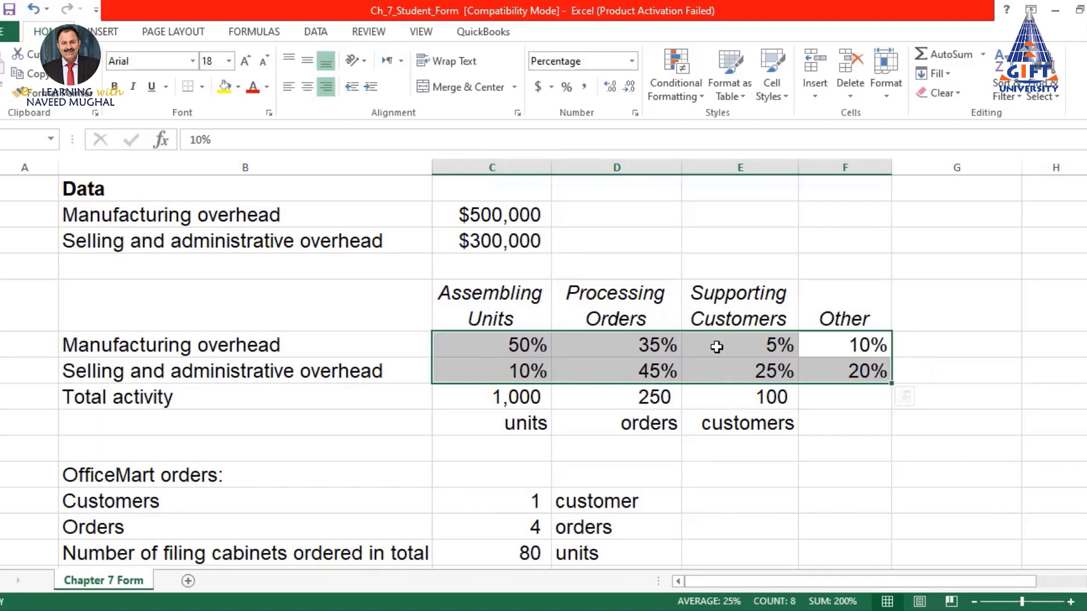
pyautogui.moveTo(452, 303); pyautogui.dragTo(843, 372)
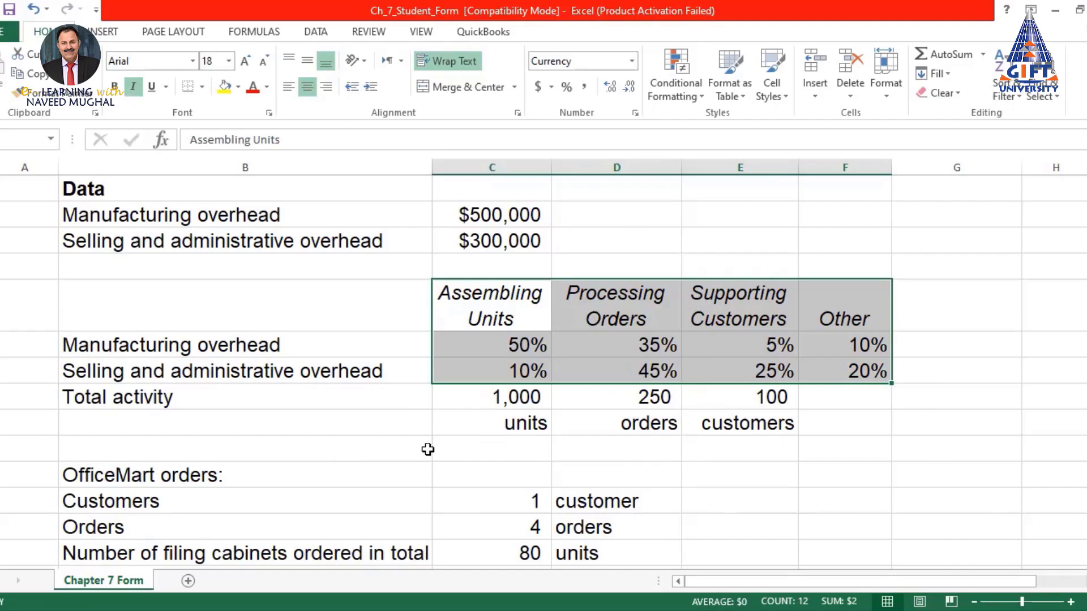
pyautogui.scroll(-2, 428, 449)
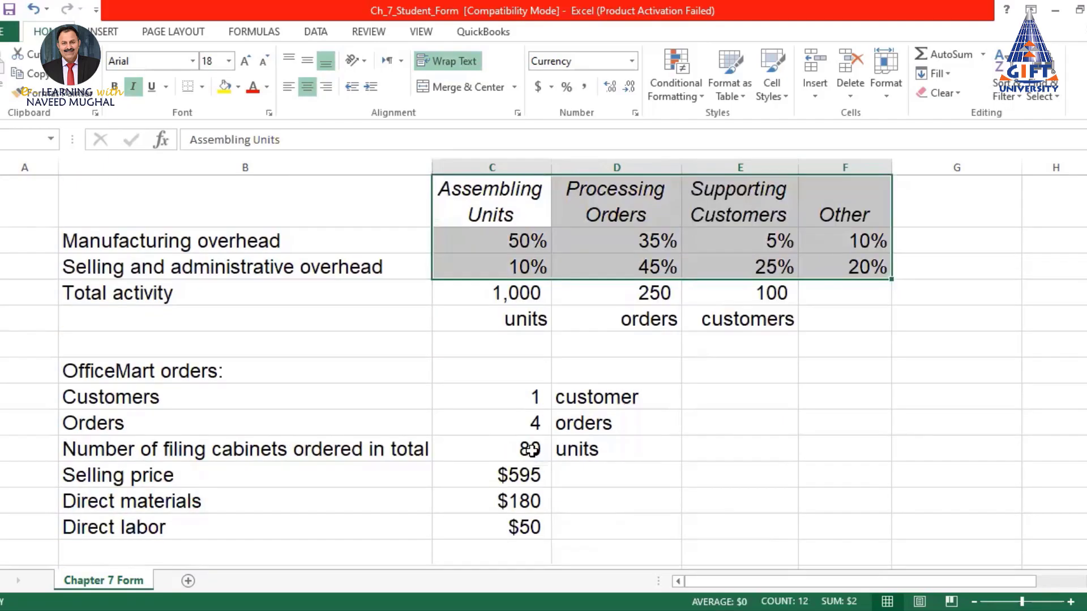
pyautogui.scroll(1, 531, 449)
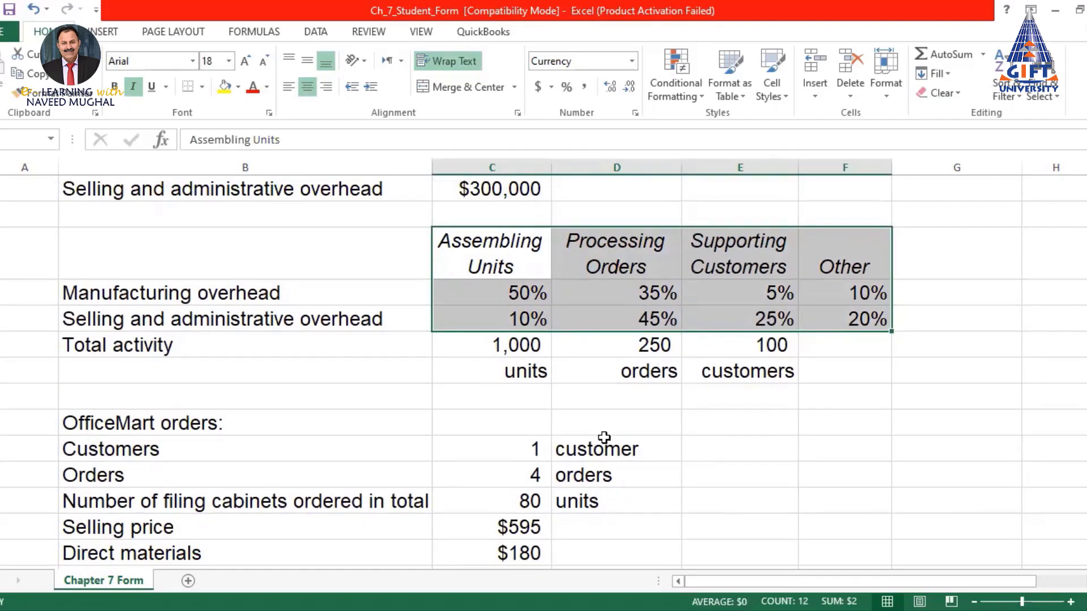
pyautogui.scroll(1, 604, 438)
pyautogui.scroll(1, 599, 441)
pyautogui.scroll(-2, 599, 441)
pyautogui.scroll(2, 599, 442)
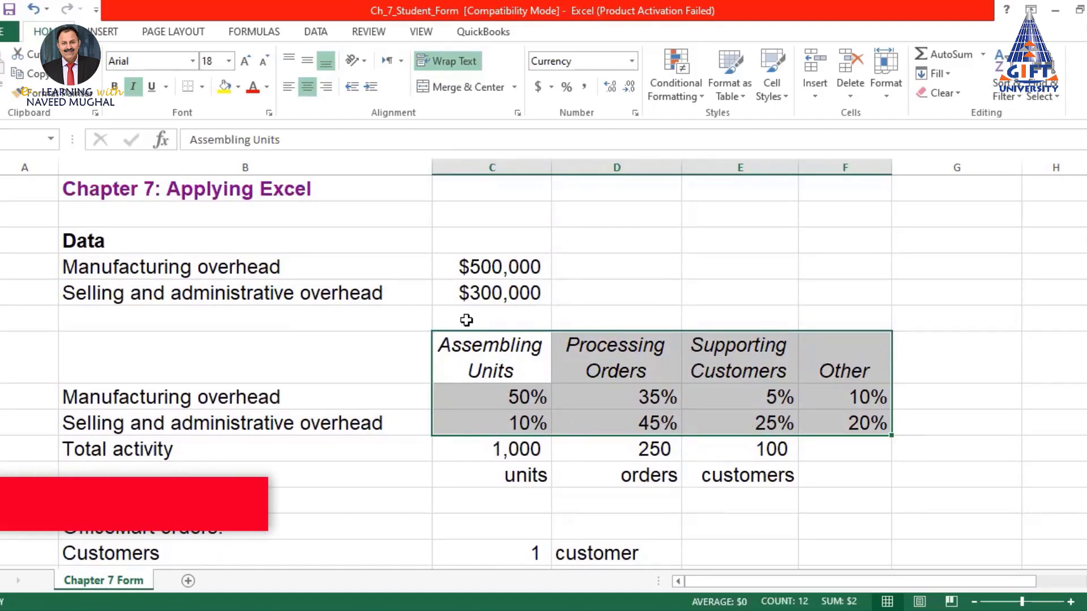
pyautogui.click(461, 293)
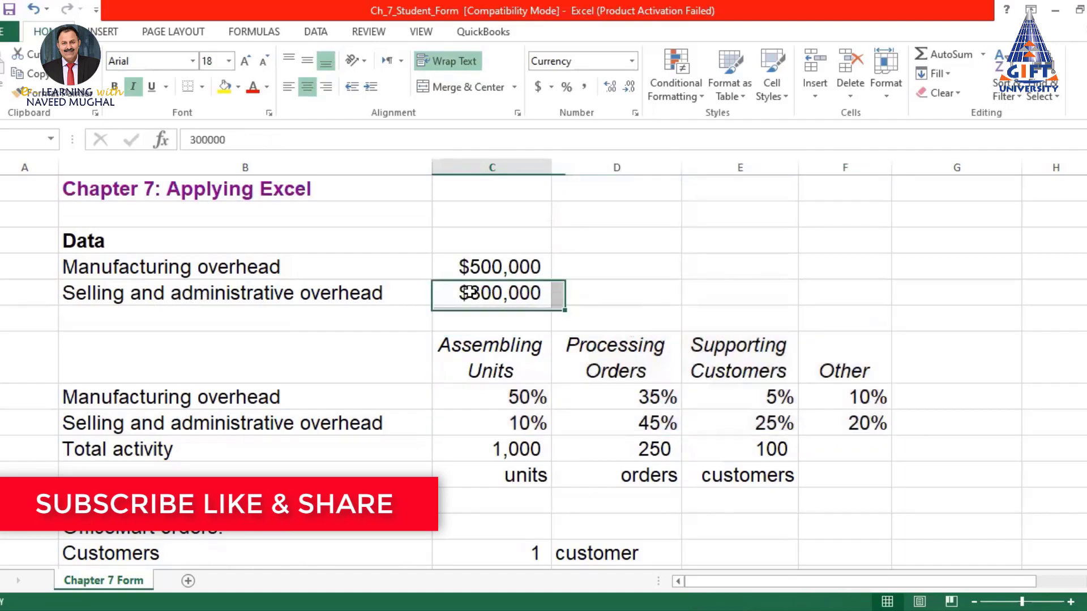
pyautogui.click(507, 425)
pyautogui.click(507, 356)
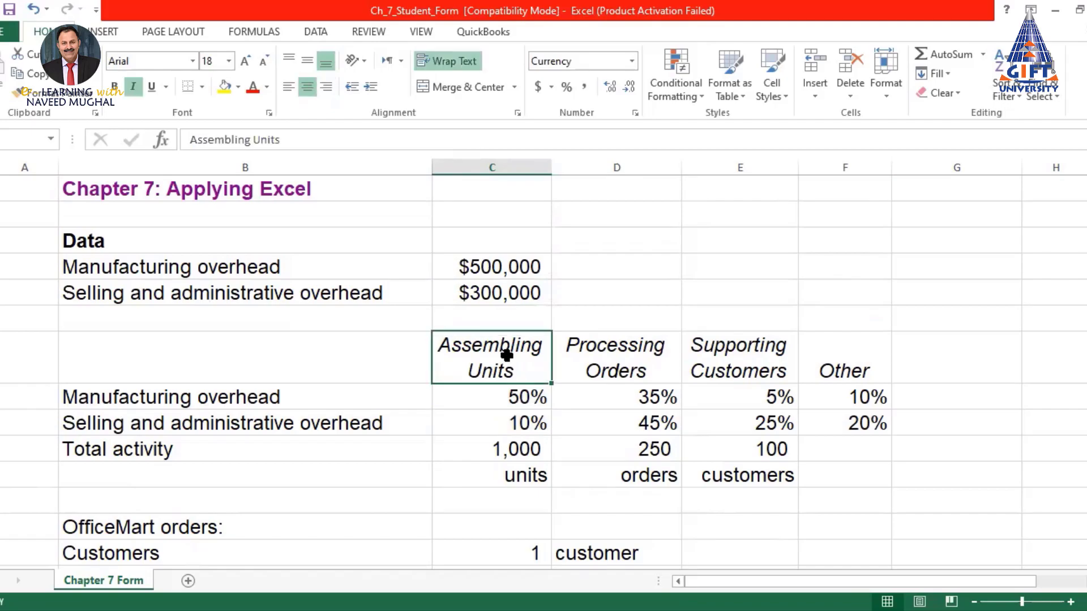
pyautogui.click(654, 421)
pyautogui.click(633, 355)
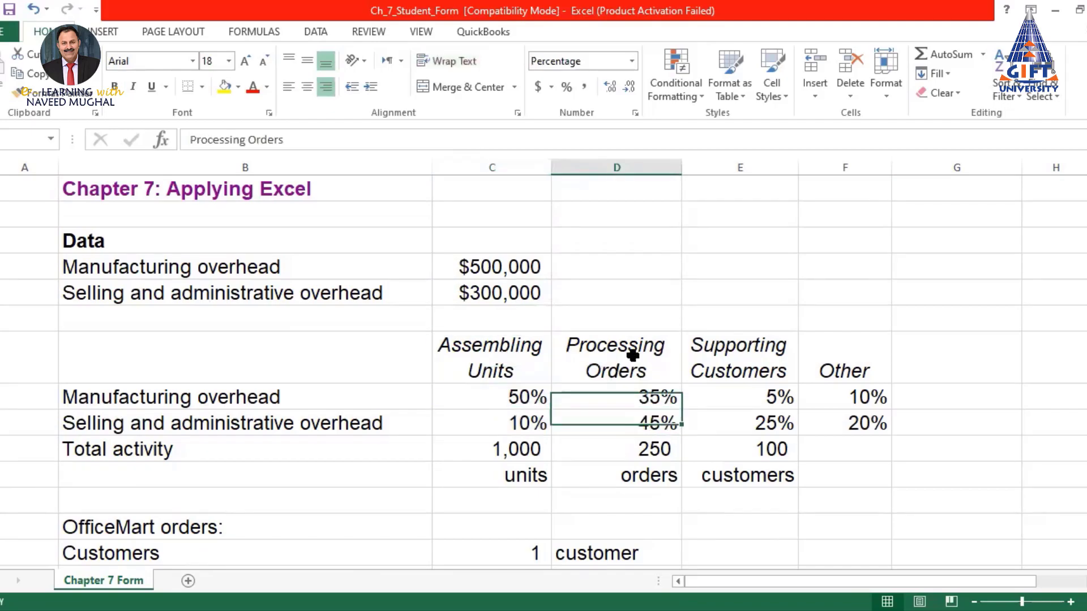
pyautogui.click(775, 426)
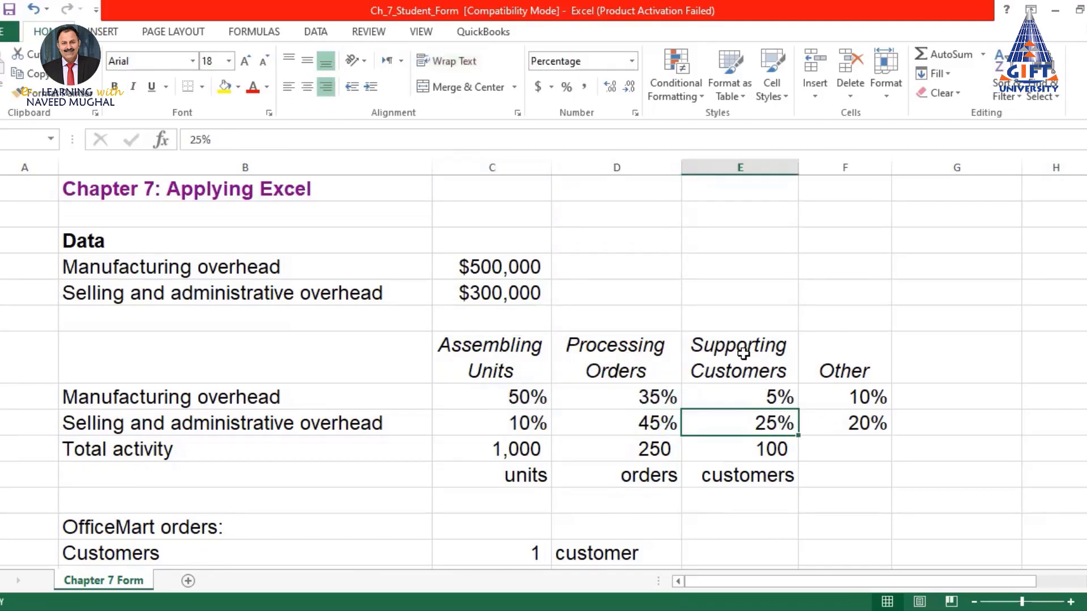
pyautogui.click(744, 353)
pyautogui.click(874, 422)
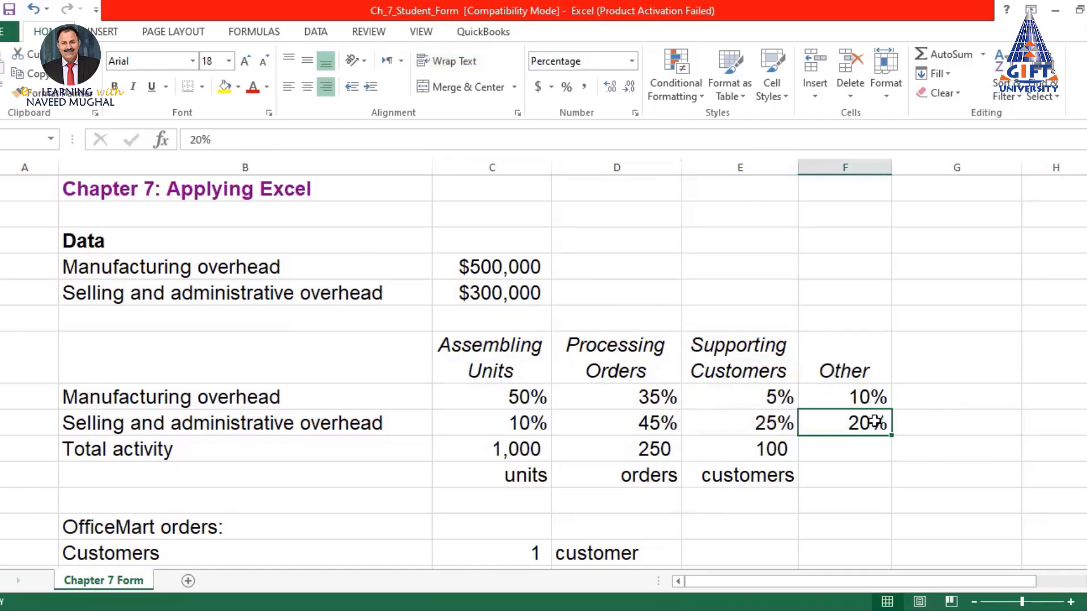
pyautogui.click(865, 373)
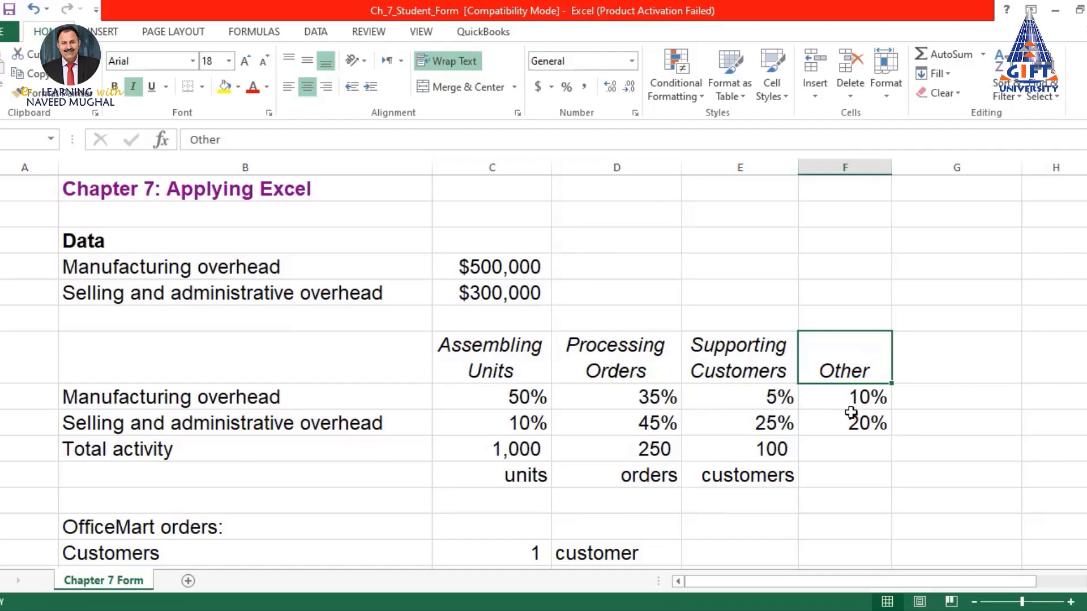
pyautogui.scroll(-2, 736, 397)
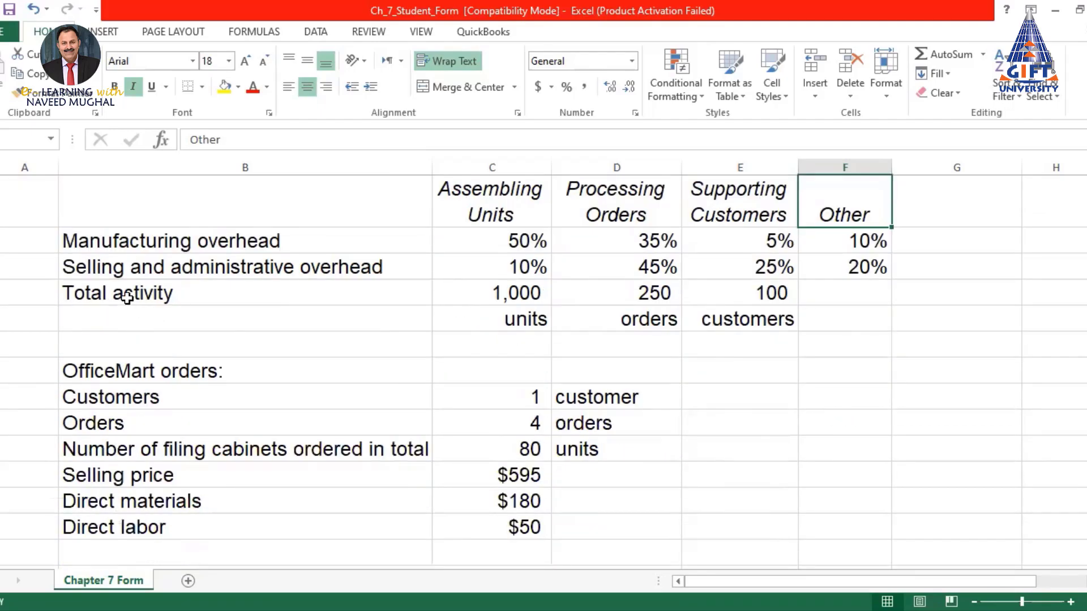
pyautogui.click(189, 301)
pyautogui.moveTo(190, 300)
pyautogui.mouseDown()
pyautogui.moveTo(543, 308)
pyautogui.moveTo(752, 291)
pyautogui.mouseUp()
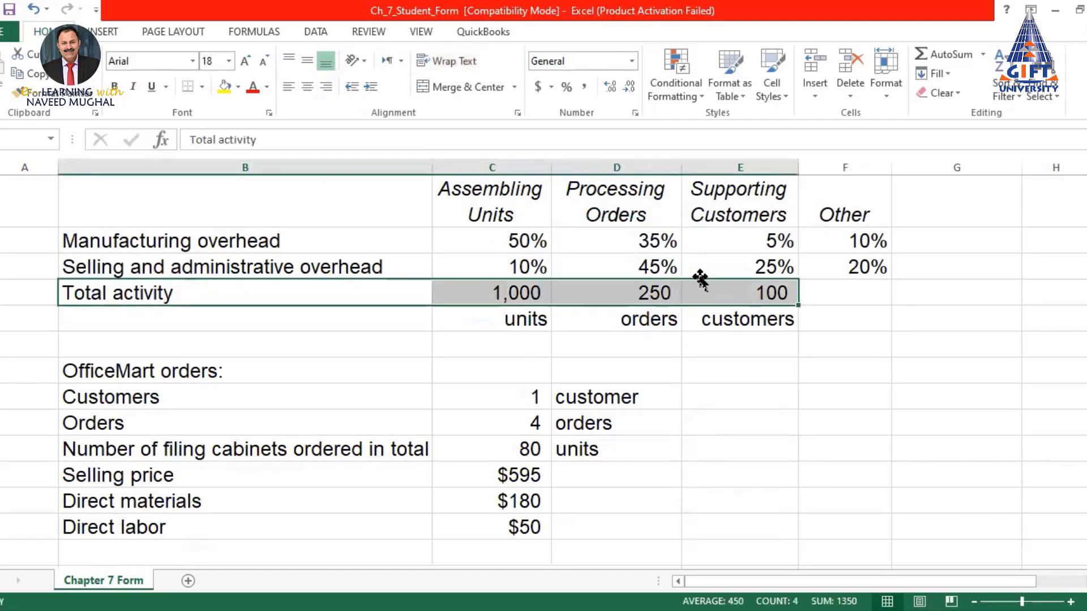
pyautogui.click(483, 197)
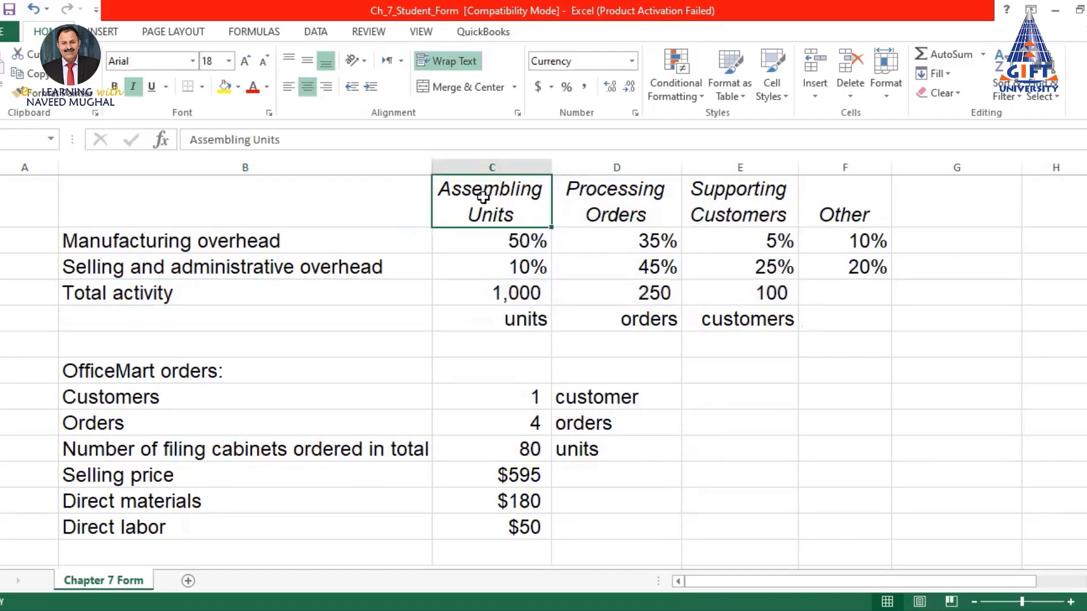
pyautogui.click(516, 320)
pyautogui.click(529, 292)
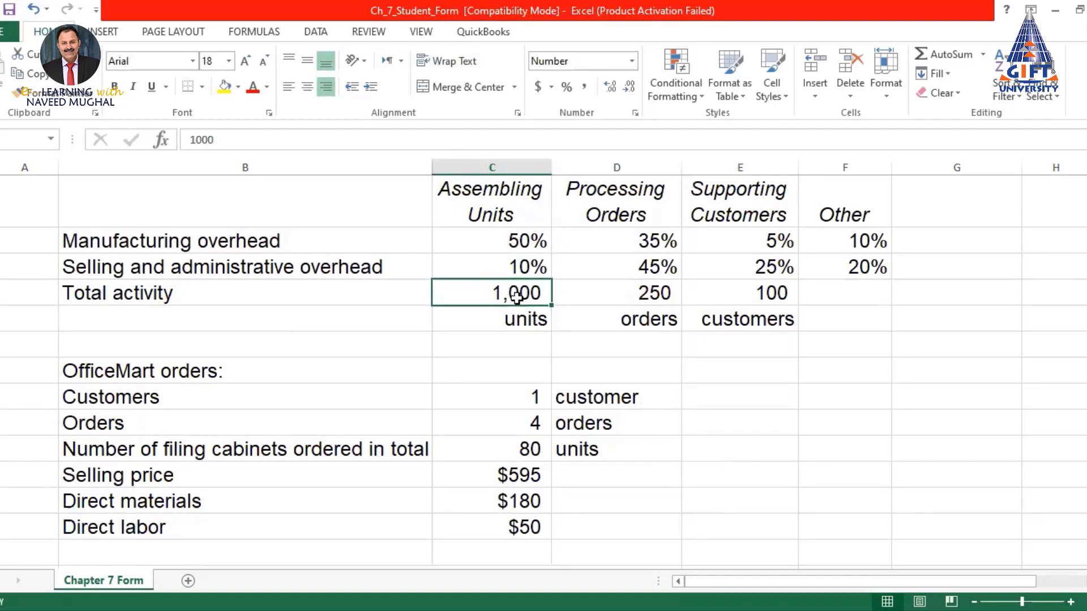
pyautogui.click(638, 203)
pyautogui.click(648, 322)
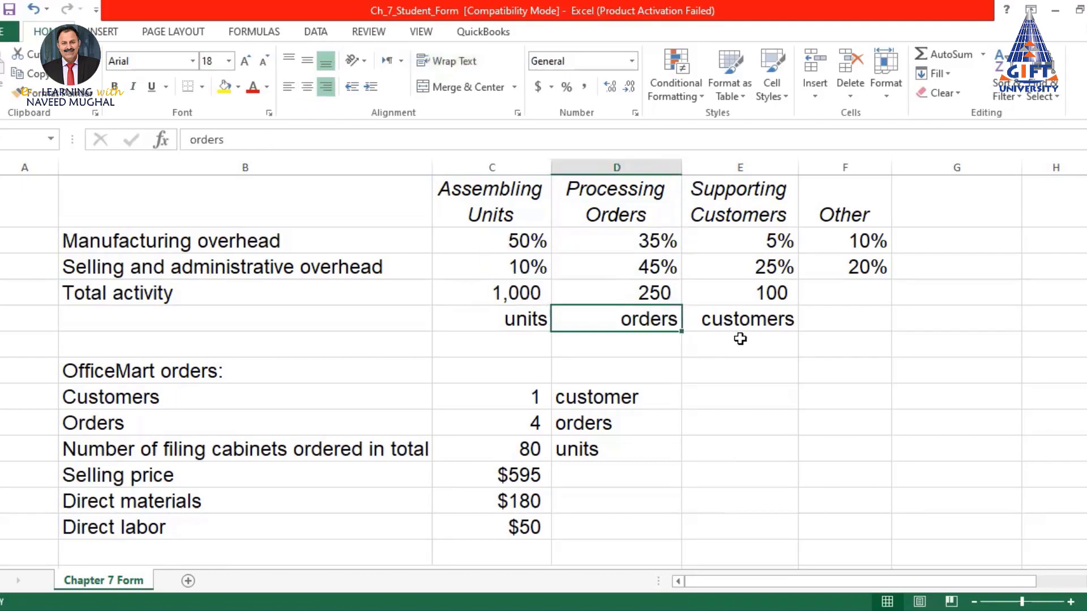
pyautogui.click(648, 295)
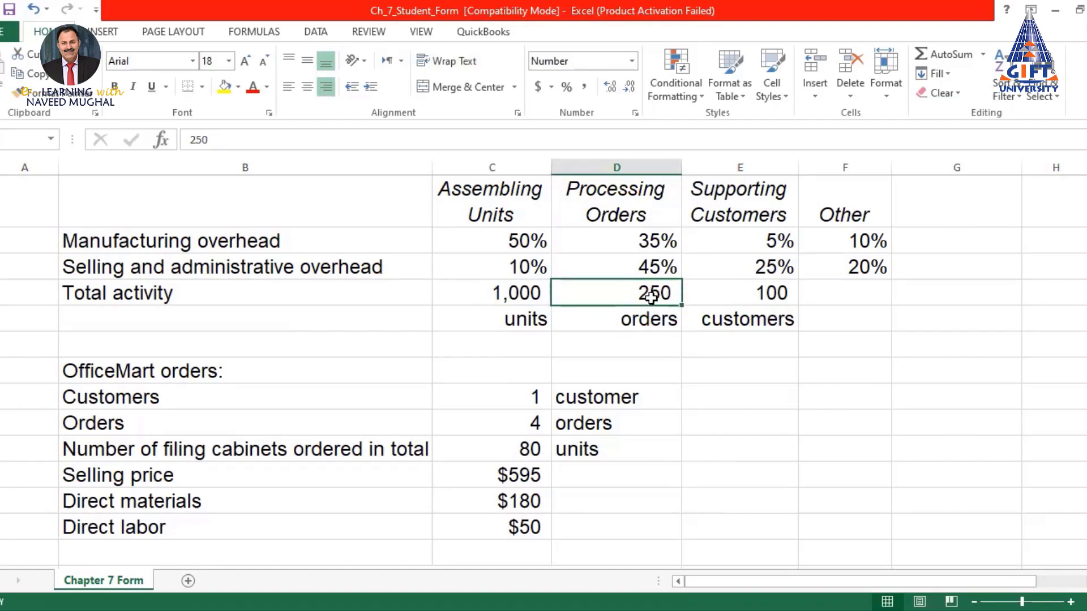
pyautogui.click(747, 205)
pyautogui.click(772, 318)
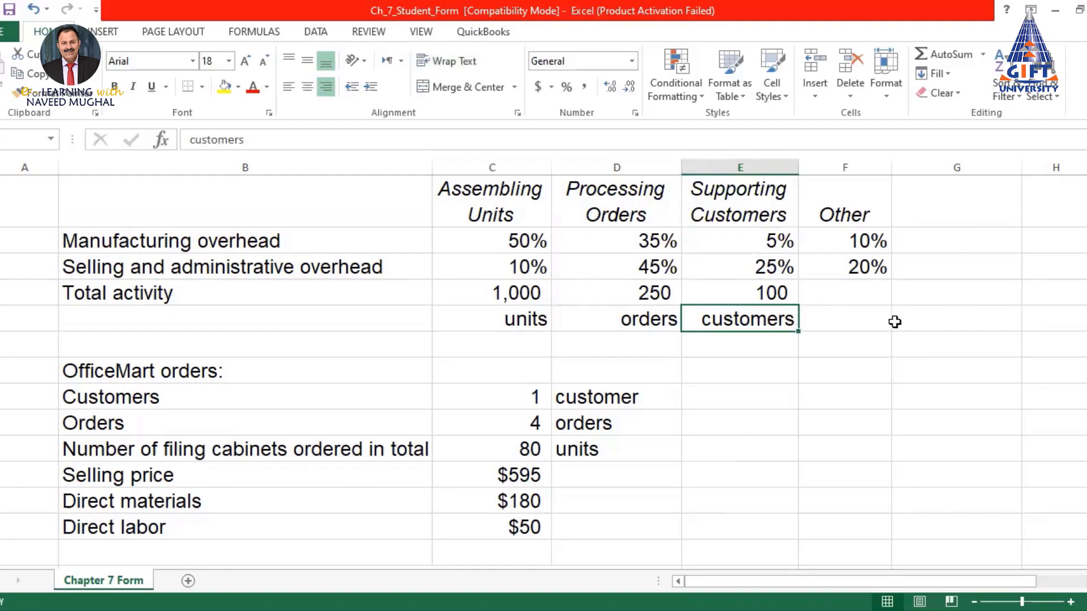
pyautogui.click(777, 293)
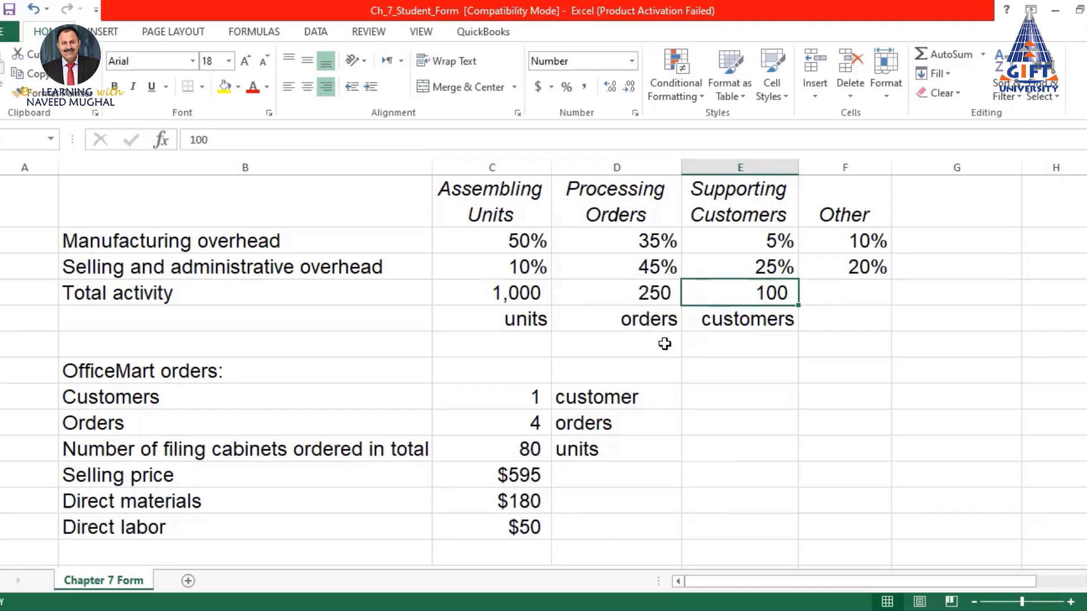
pyautogui.scroll(-2, 669, 342)
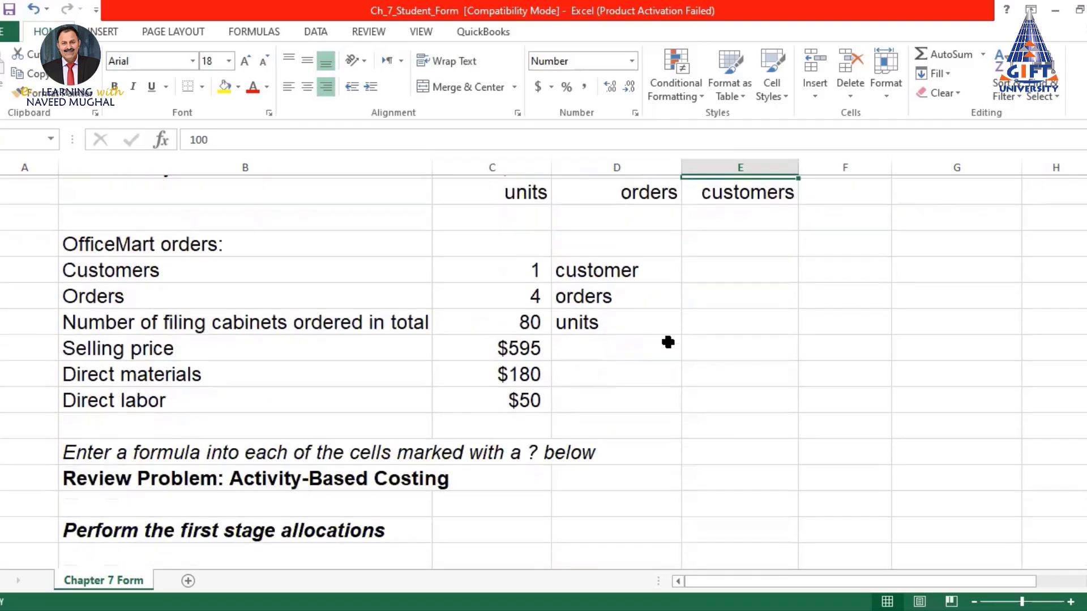
pyautogui.click(97, 241)
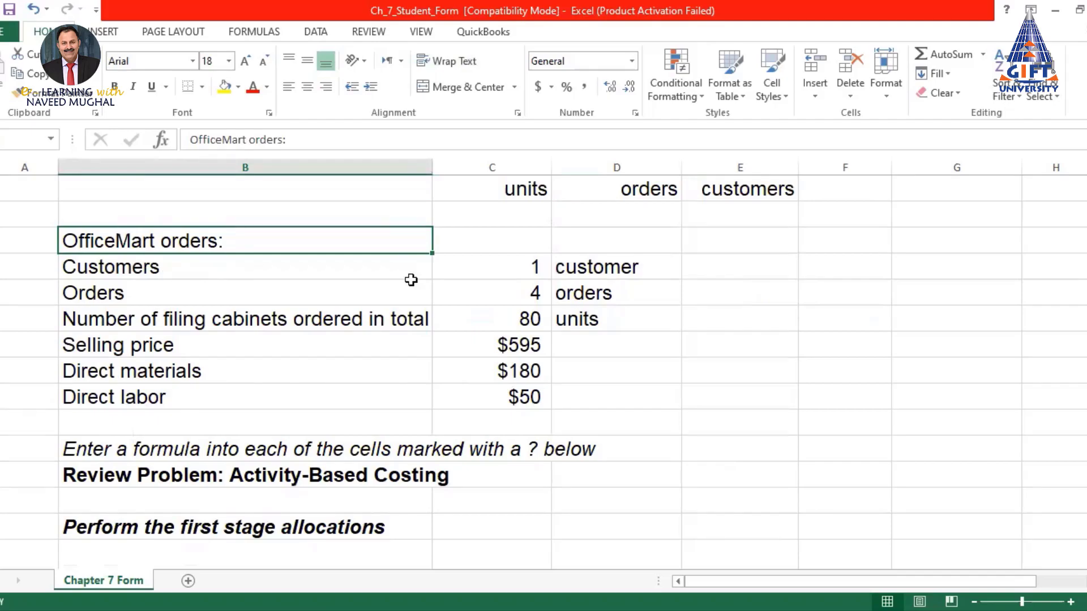
pyautogui.click(528, 267)
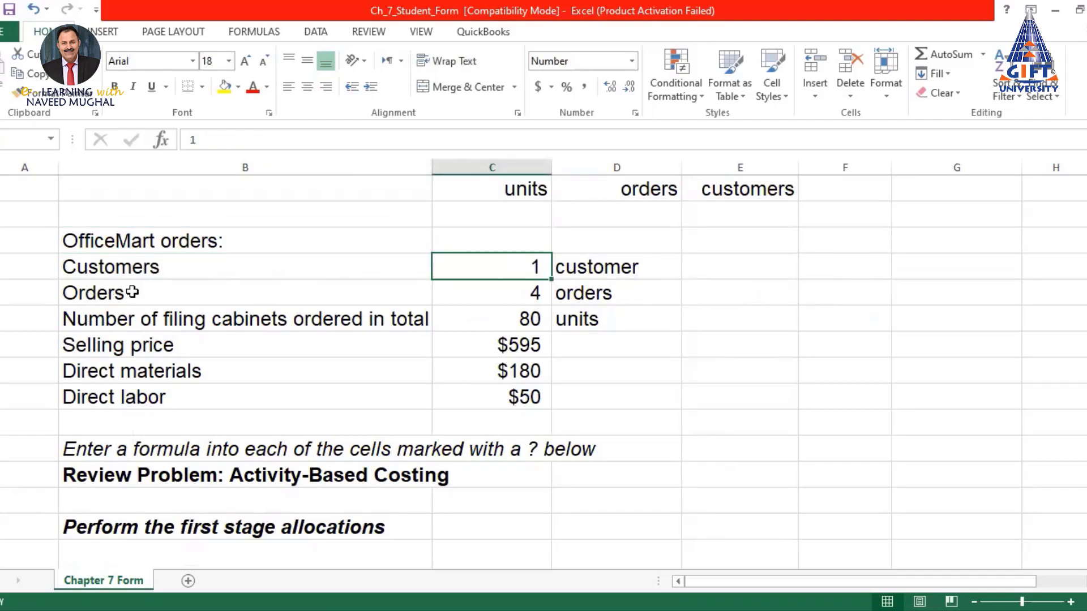
pyautogui.click(515, 294)
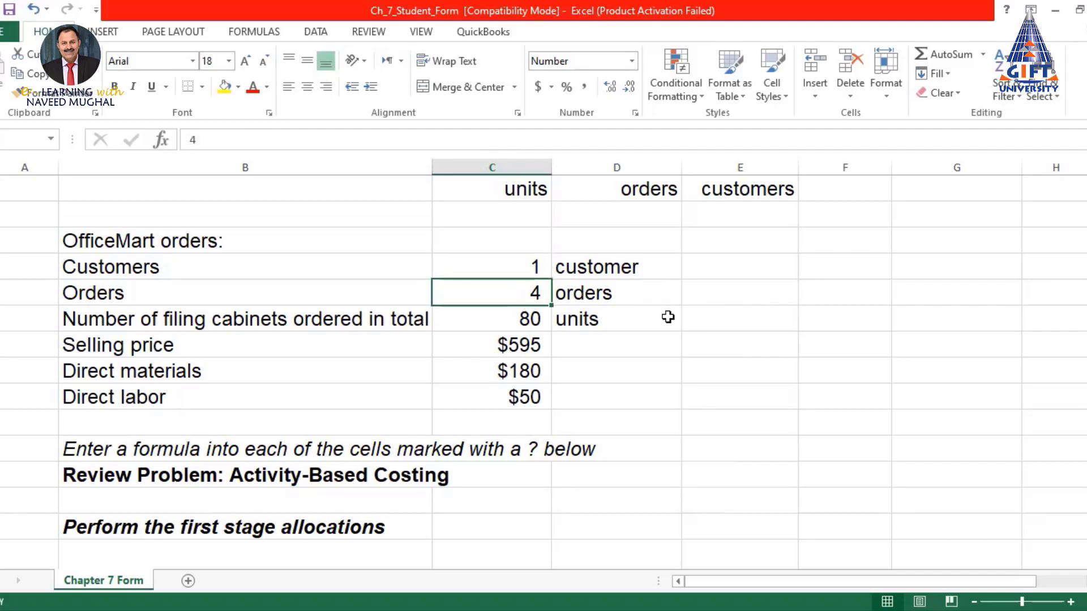
pyautogui.click(511, 320)
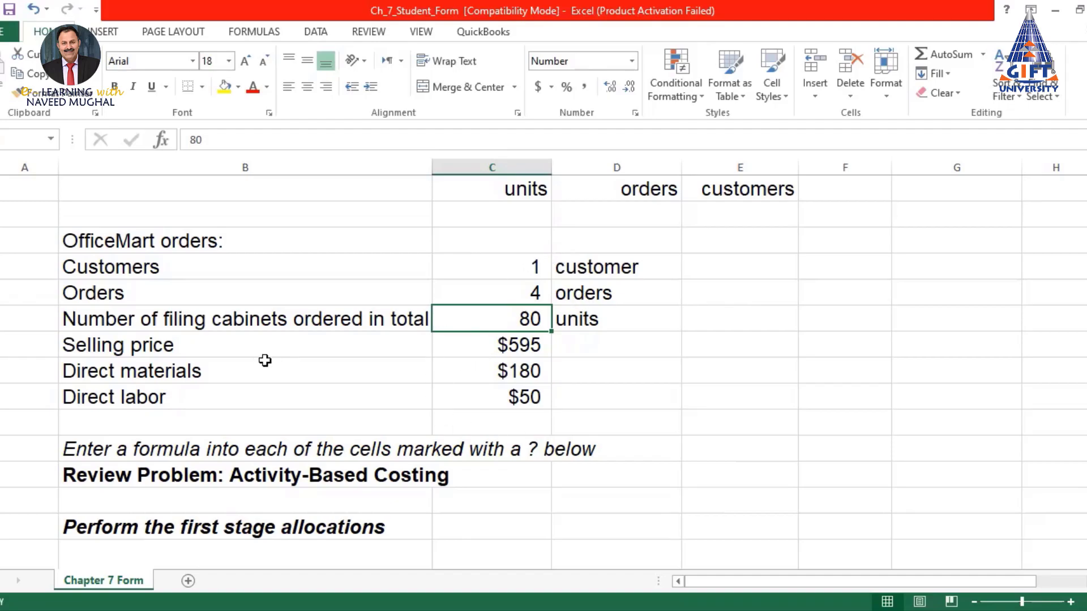
pyautogui.click(520, 348)
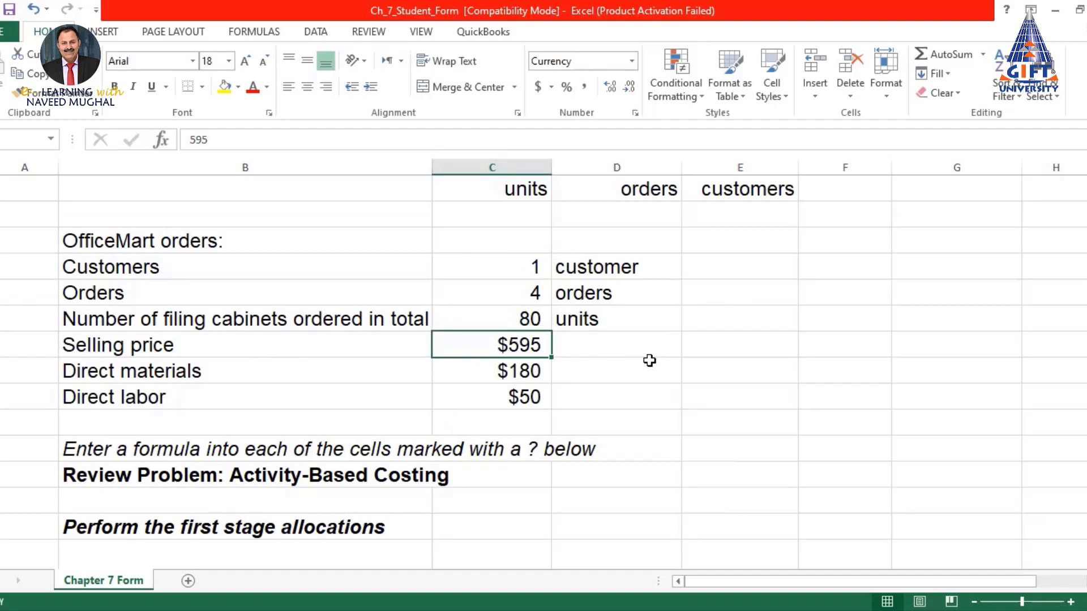
pyautogui.click(521, 371)
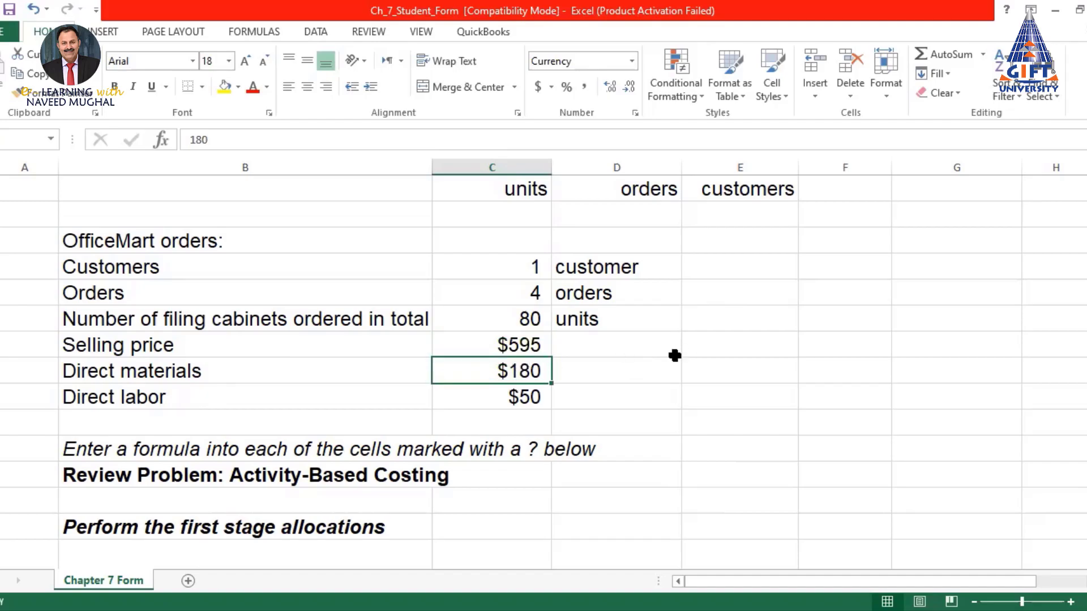
pyautogui.click(521, 396)
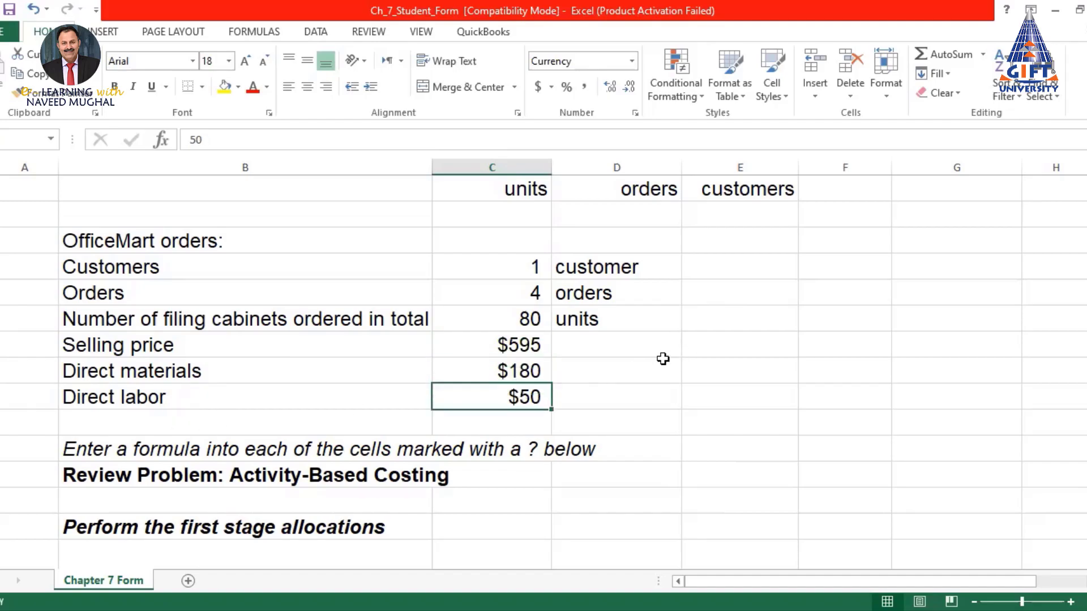
pyautogui.scroll(-2, 663, 359)
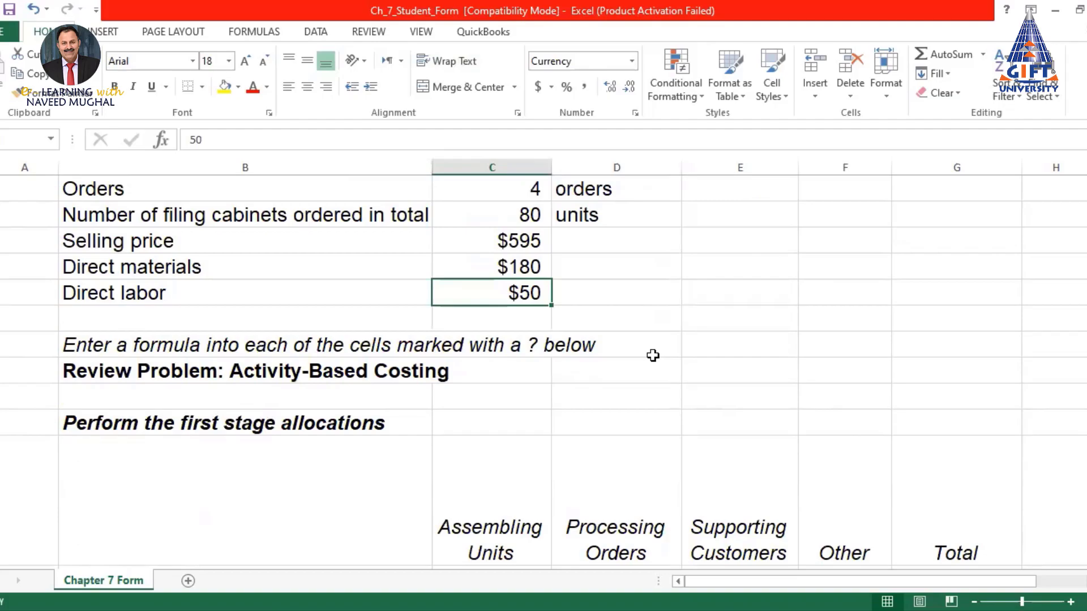
# Select columns B:G of the first-stage allocations table, from the headings through Total cost
pyautogui.scroll(-2, 653, 355)
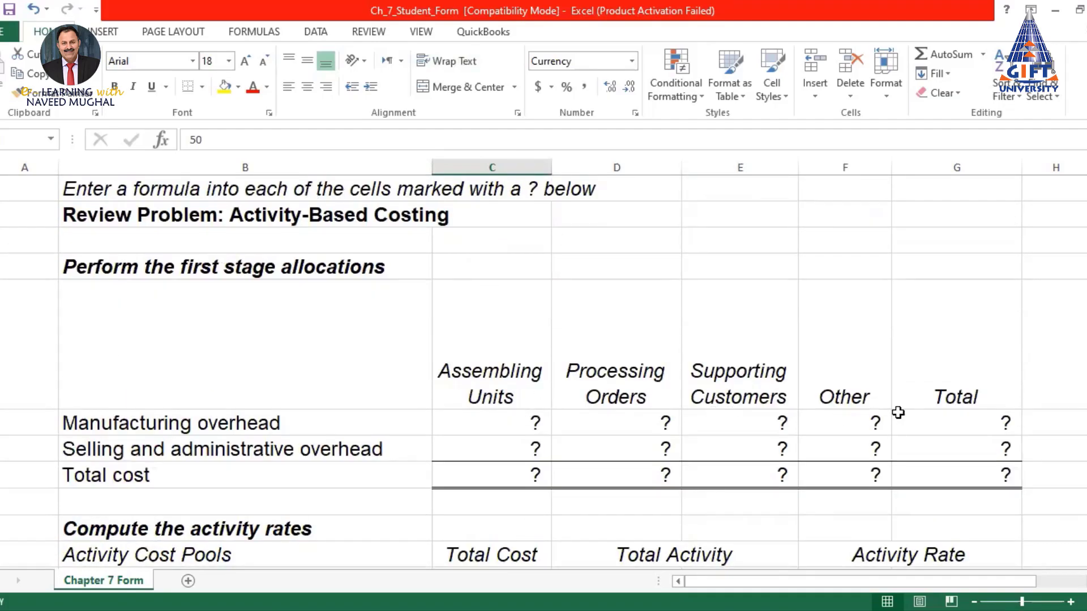
pyautogui.scroll(3, 913, 424)
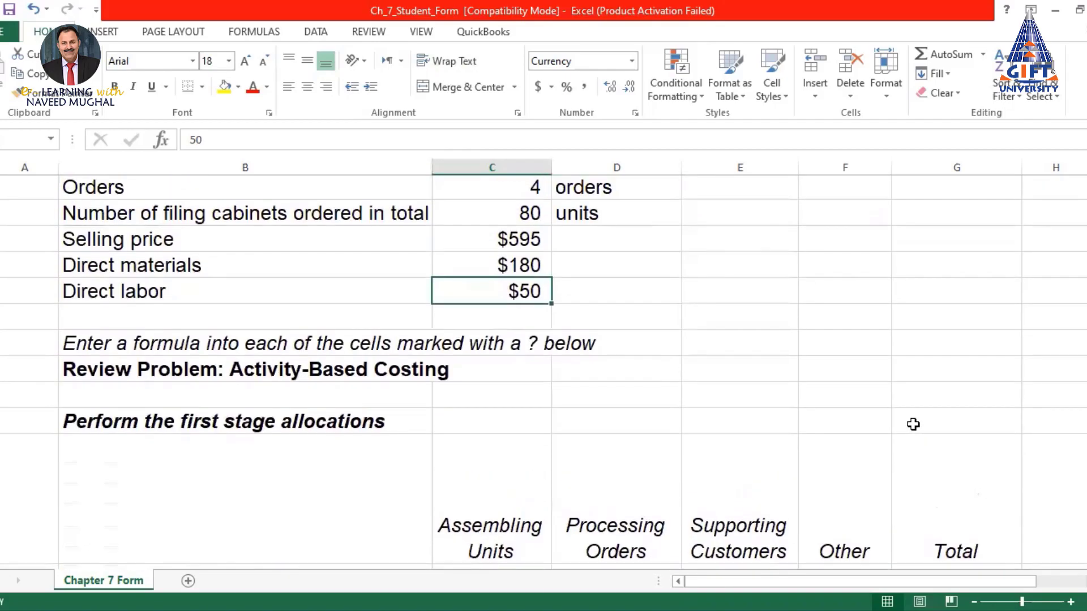
pyautogui.scroll(4, 913, 424)
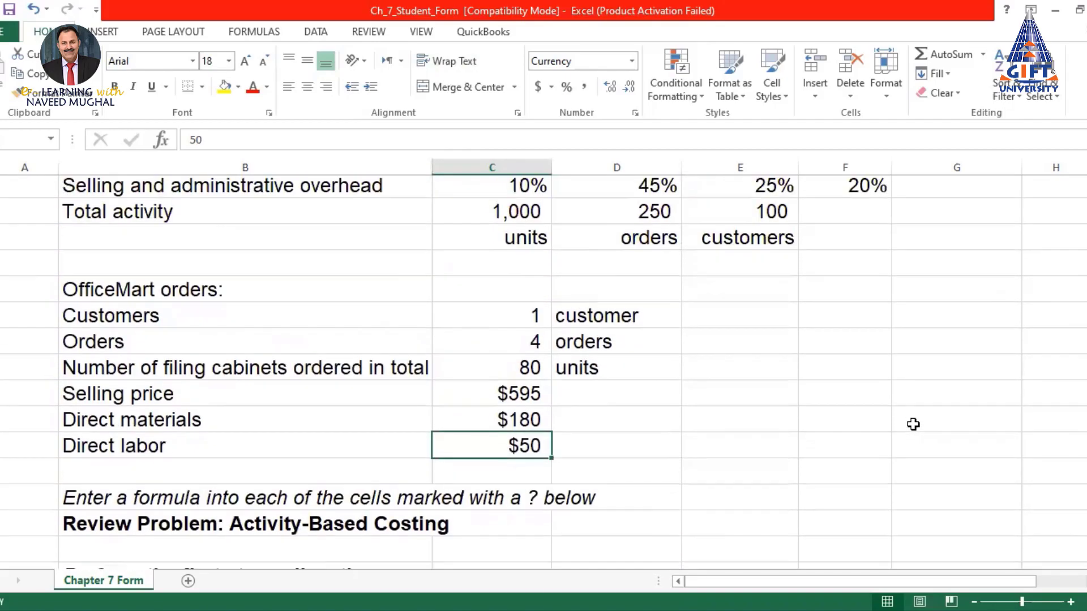
pyautogui.scroll(-2, 914, 424)
pyautogui.scroll(-4, 914, 424)
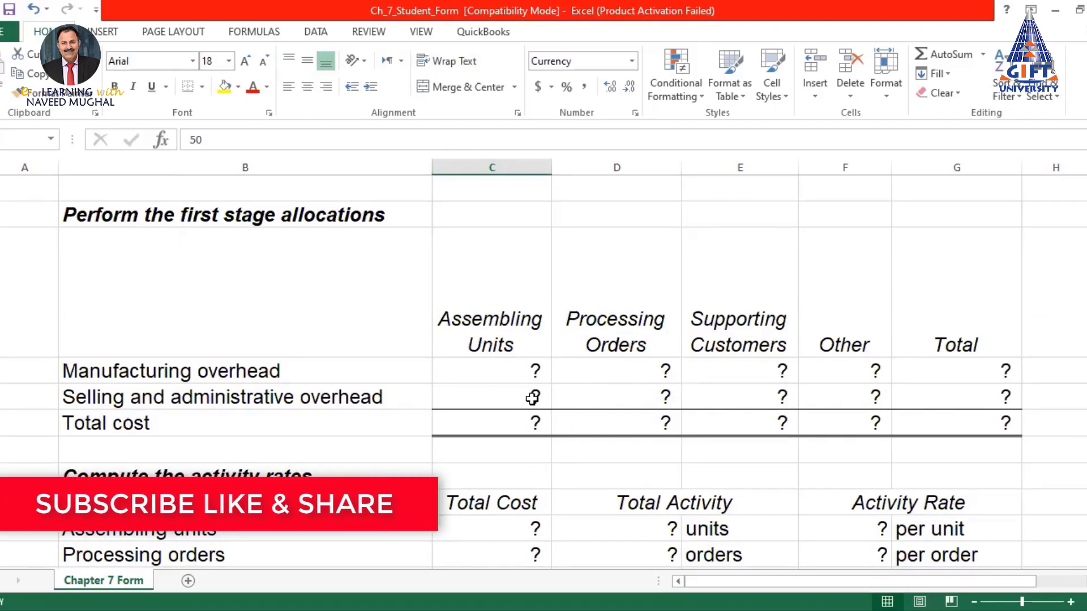
pyautogui.scroll(3, 532, 402)
pyautogui.scroll(-2, 532, 399)
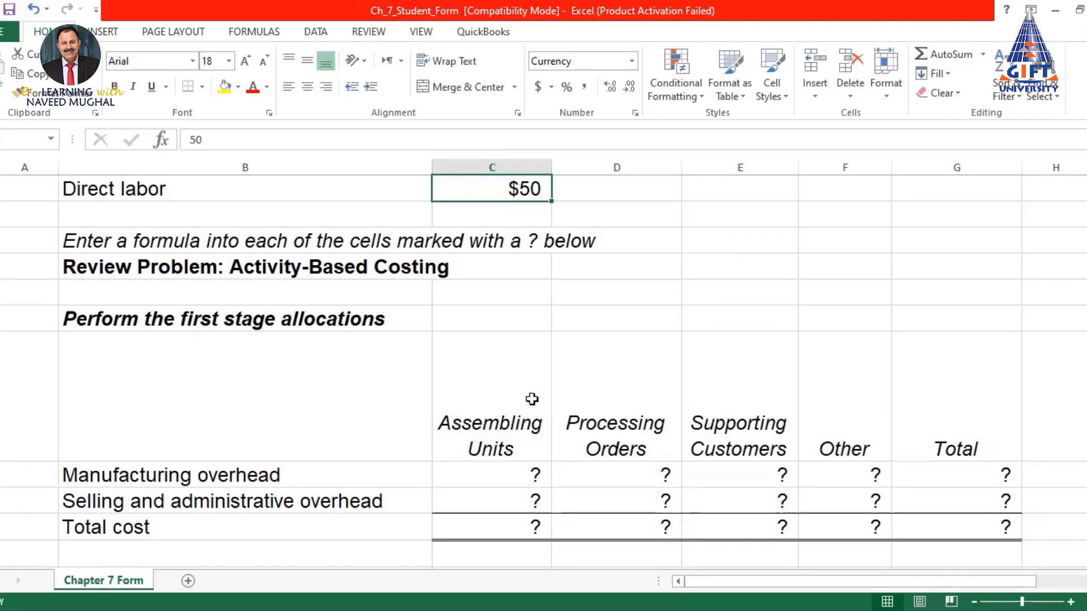
pyautogui.scroll(-2, 532, 399)
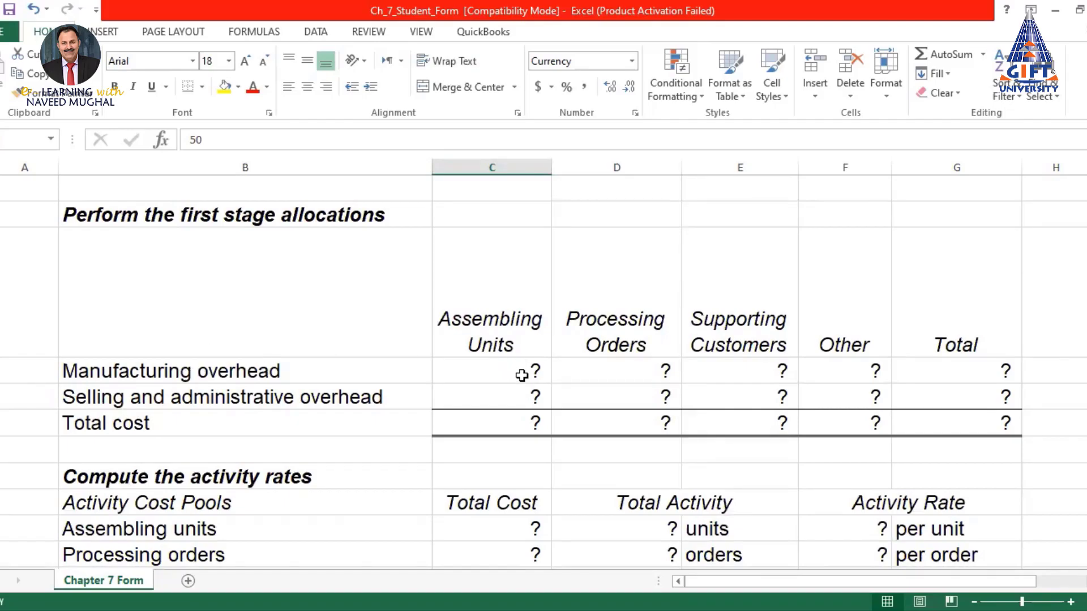
pyautogui.click(522, 376)
pyautogui.moveTo(227, 300); pyautogui.dragTo(875, 339)
pyautogui.moveTo(966, 337); pyautogui.dragTo(1000, 430)
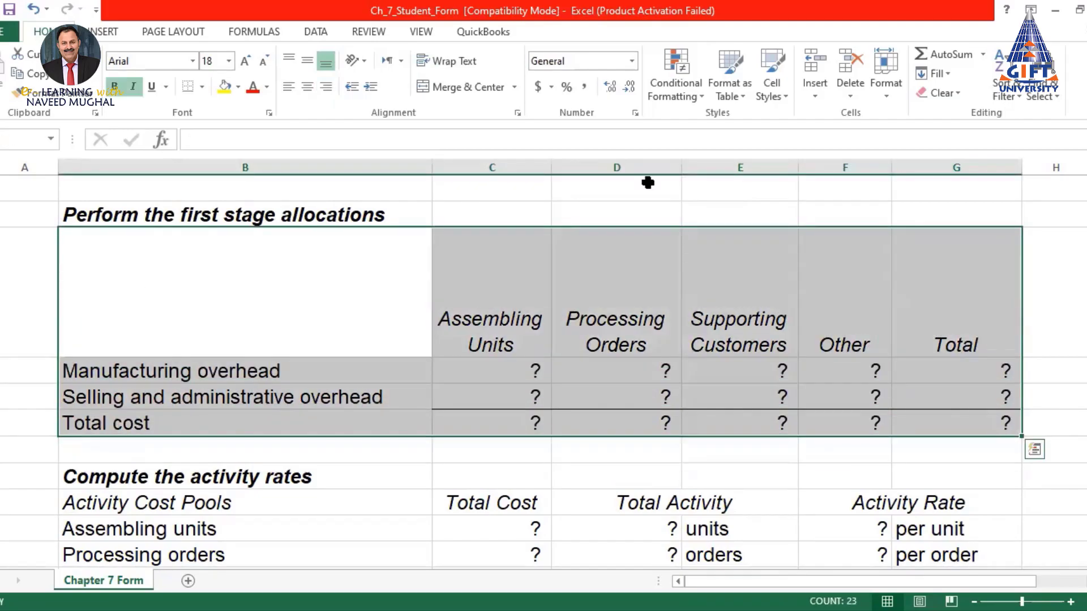
# Fill the selected allocations table with yellow and deselect it
pyautogui.click(223, 86)
pyautogui.click(699, 296)
pyautogui.press('Right')
pyautogui.press('Right')
pyautogui.press('Right')
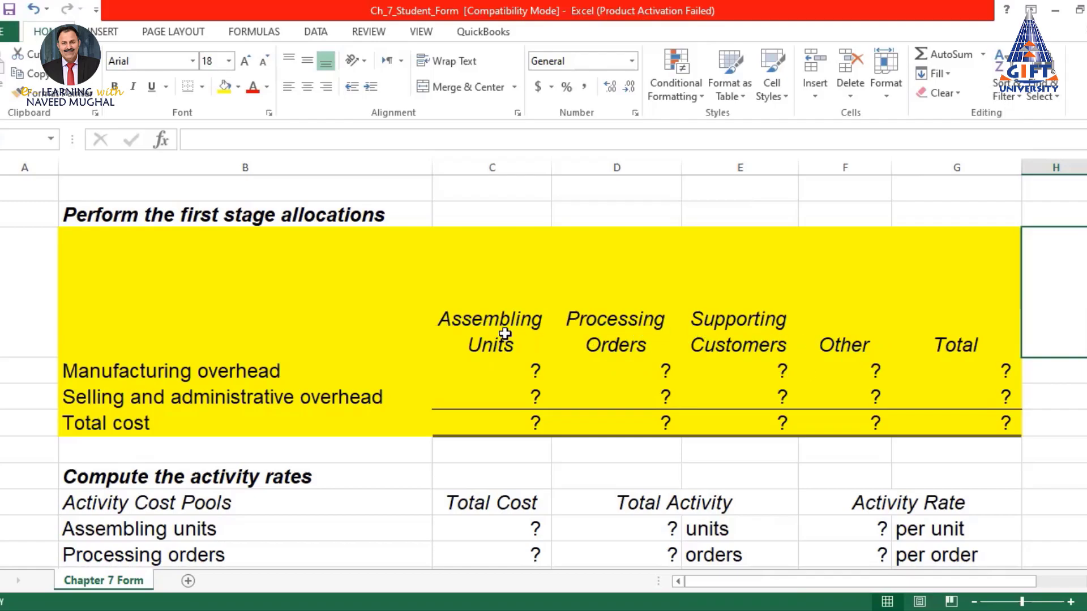
pyautogui.scroll(5, 505, 334)
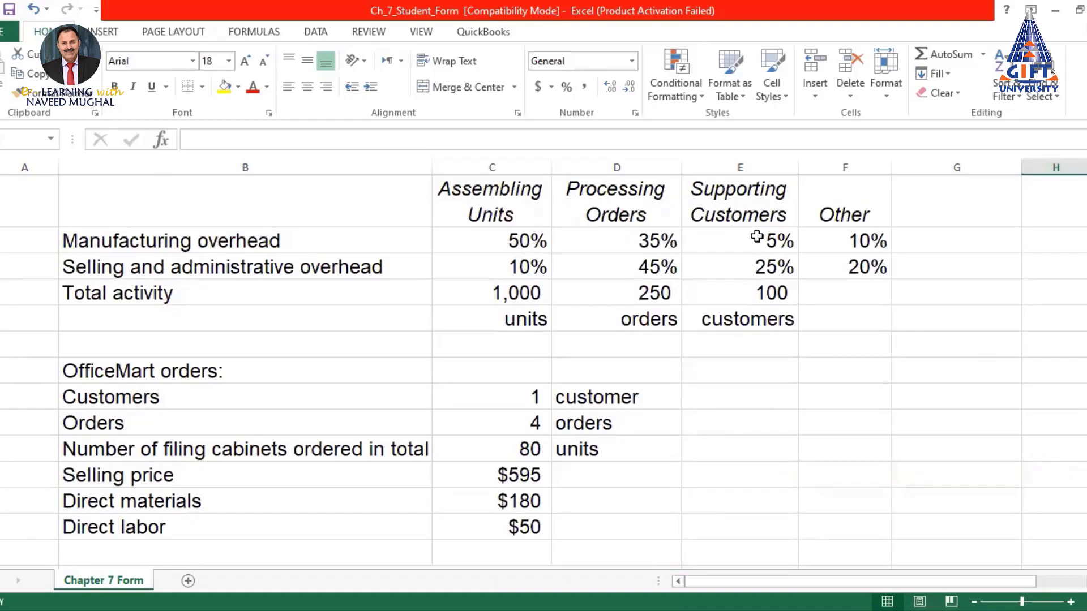
pyautogui.scroll(-4, 849, 249)
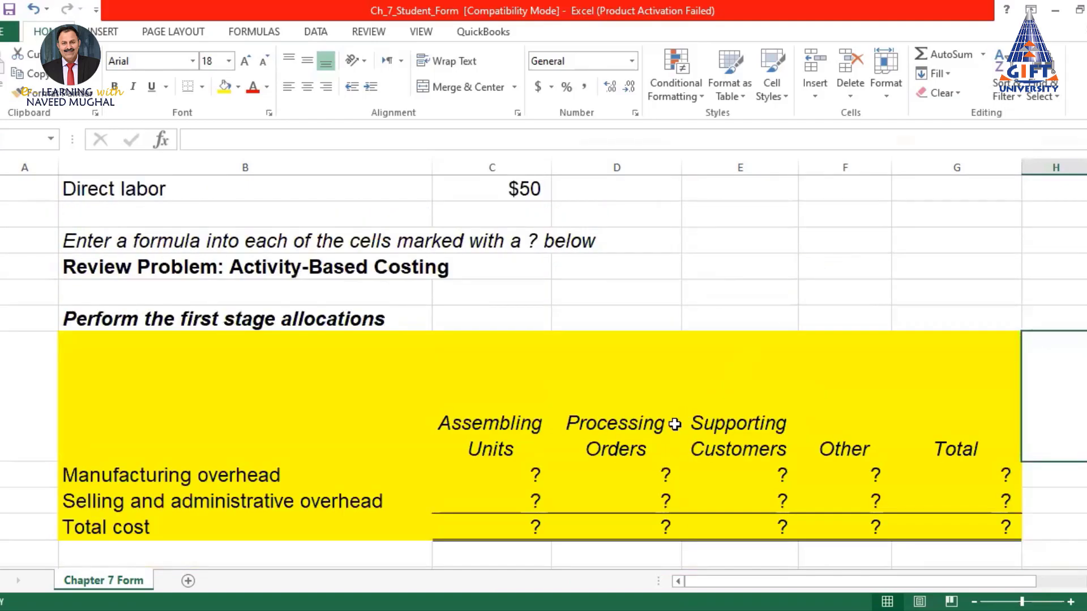
# Enter =C4*C8 in C21 for Assembling Units manufacturing overhead
pyautogui.click(520, 477)
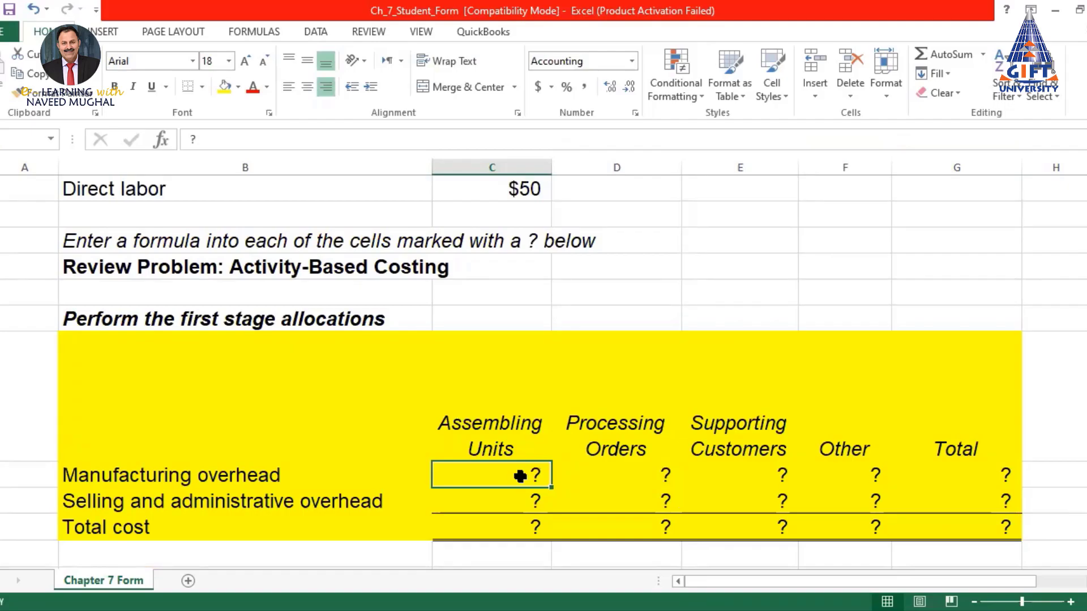
pyautogui.write('=')
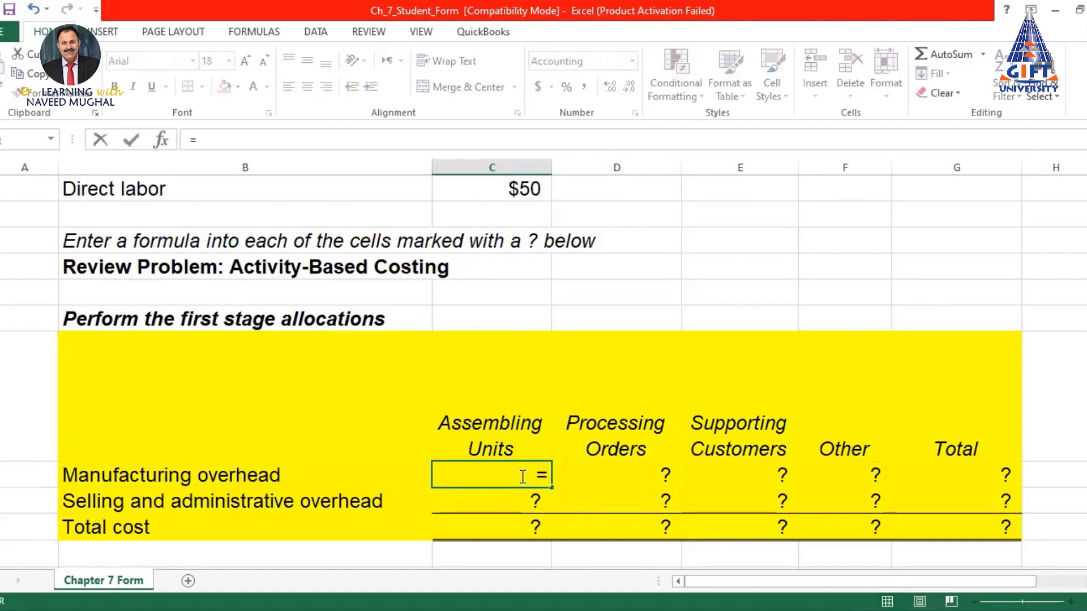
pyautogui.scroll(7, 521, 476)
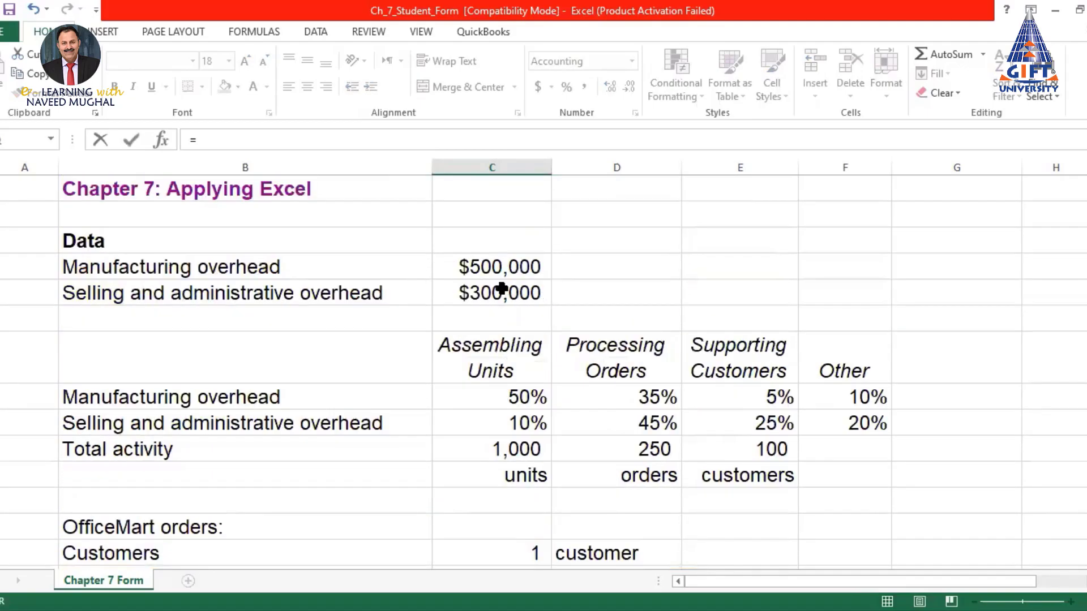
pyautogui.click(495, 268)
pyautogui.write('*')
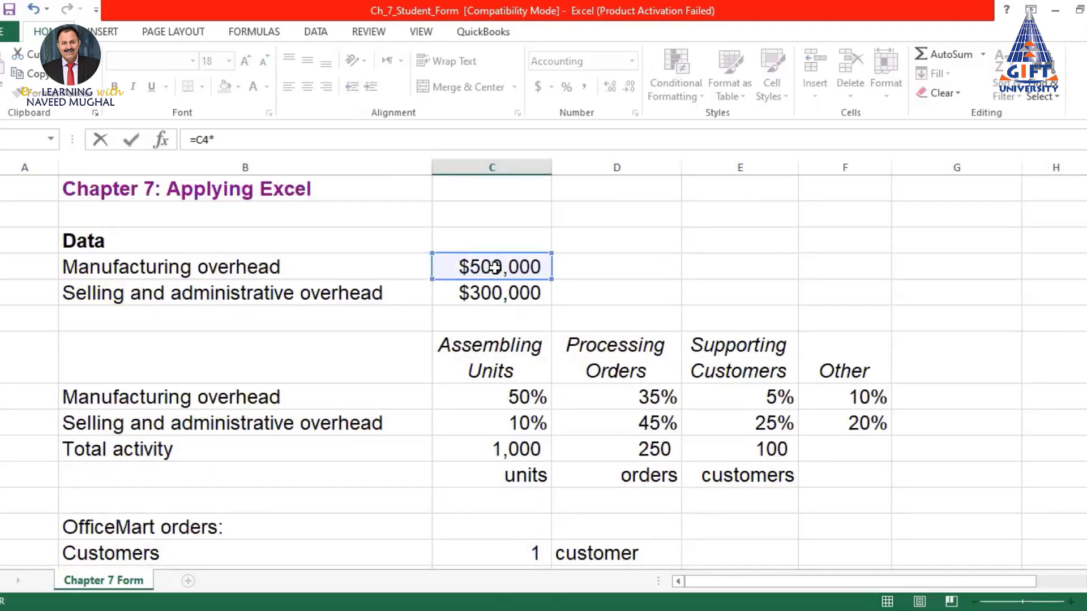
pyautogui.scroll(-2, 496, 267)
pyautogui.click(509, 240)
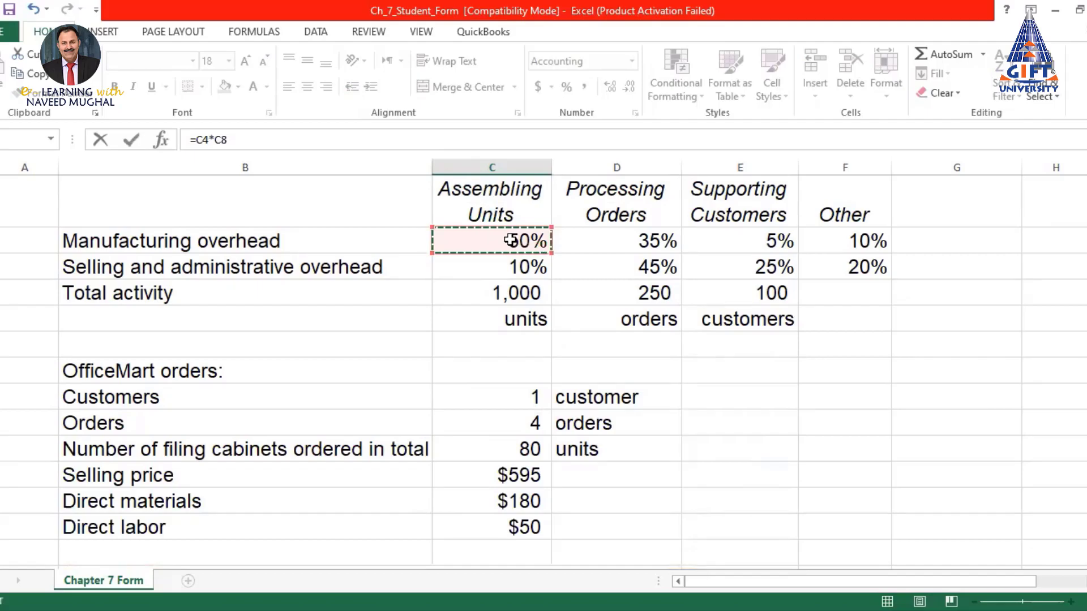
pyautogui.press('Return')
# Edit the C21 formula to =$C$4*C8, locking the $500,000 total, giving $250,000
pyautogui.click(524, 530)
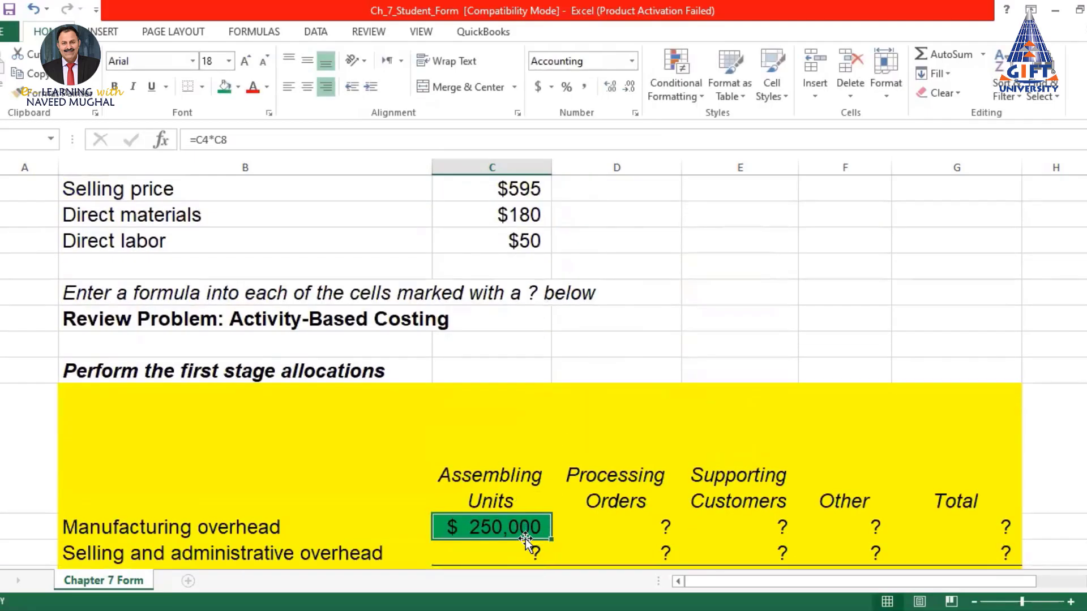
pyautogui.click(198, 139)
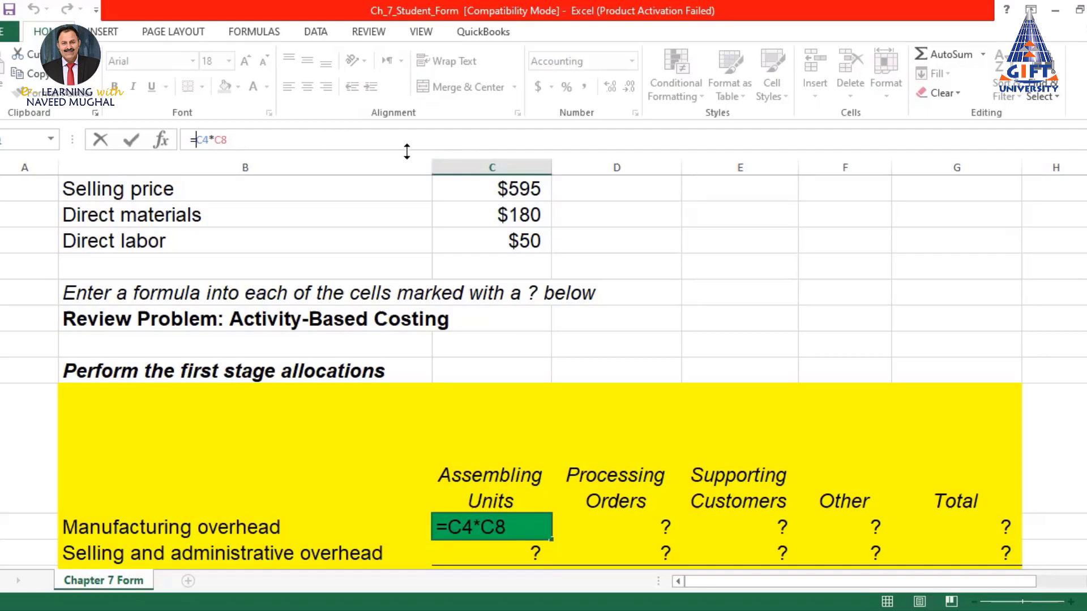
pyautogui.click(200, 140)
pyautogui.write('$C')
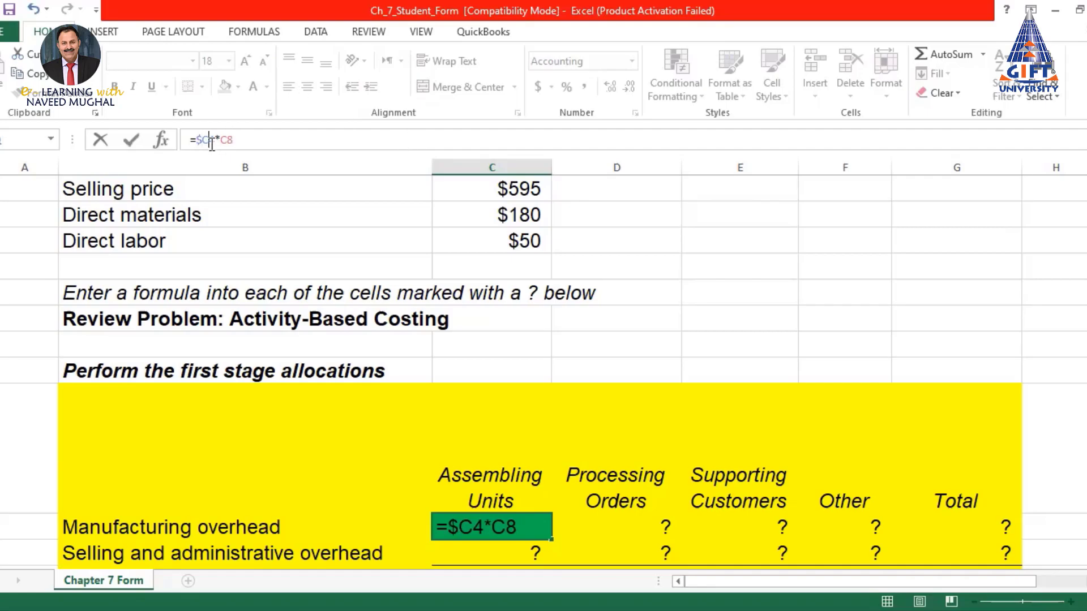
pyautogui.write('$')
pyautogui.press('BackSpace')
pyautogui.click(202, 141)
pyautogui.press('BackSpace')
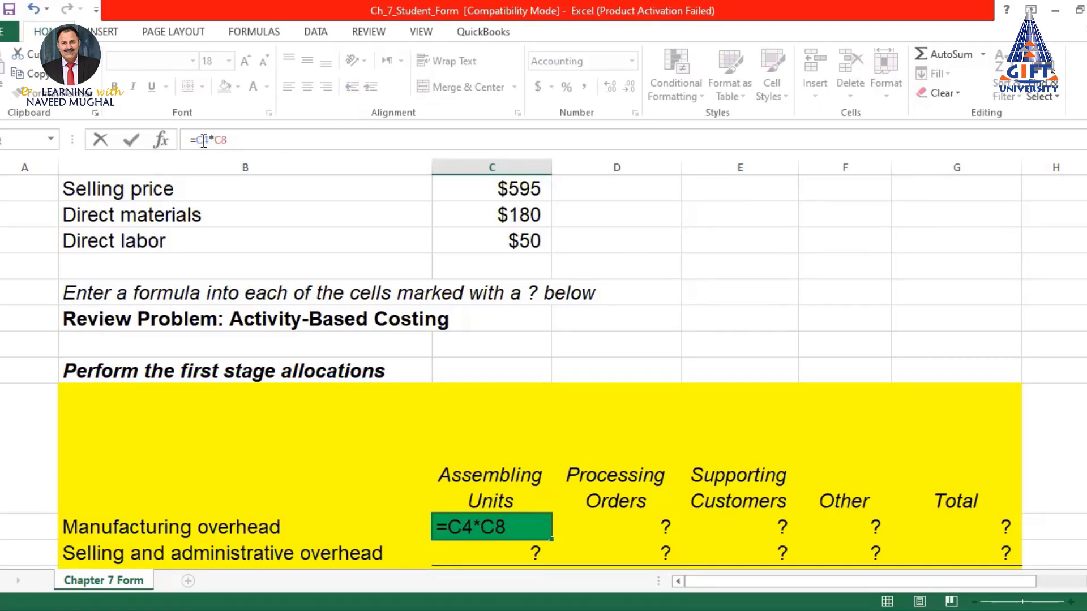
pyautogui.press('F4')
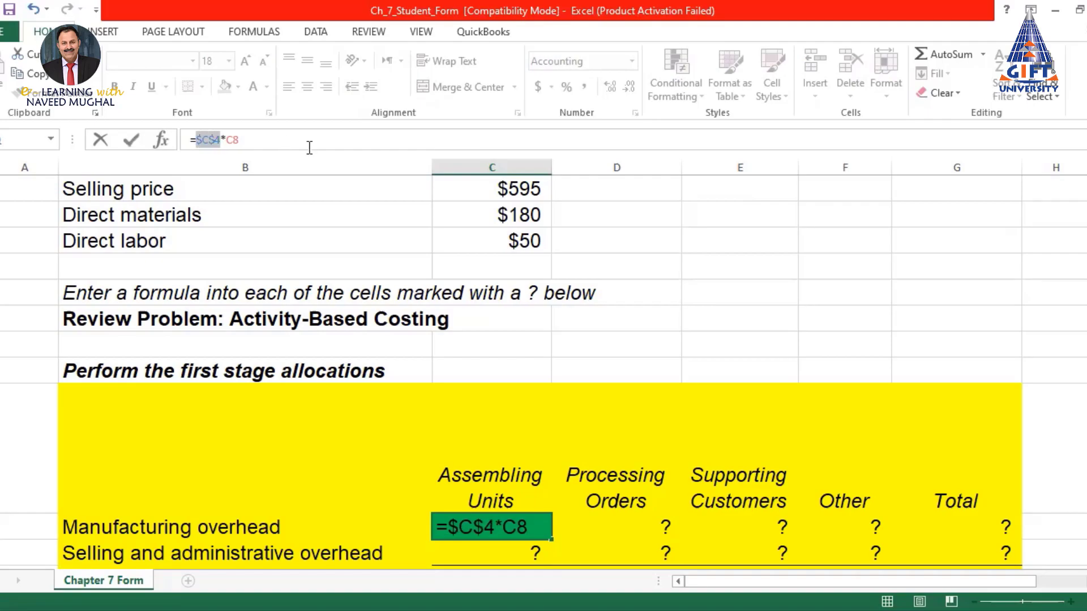
pyautogui.press('Return')
# Shade the $500,000 manufacturing overhead total in C4 green
pyautogui.scroll(6, 451, 383)
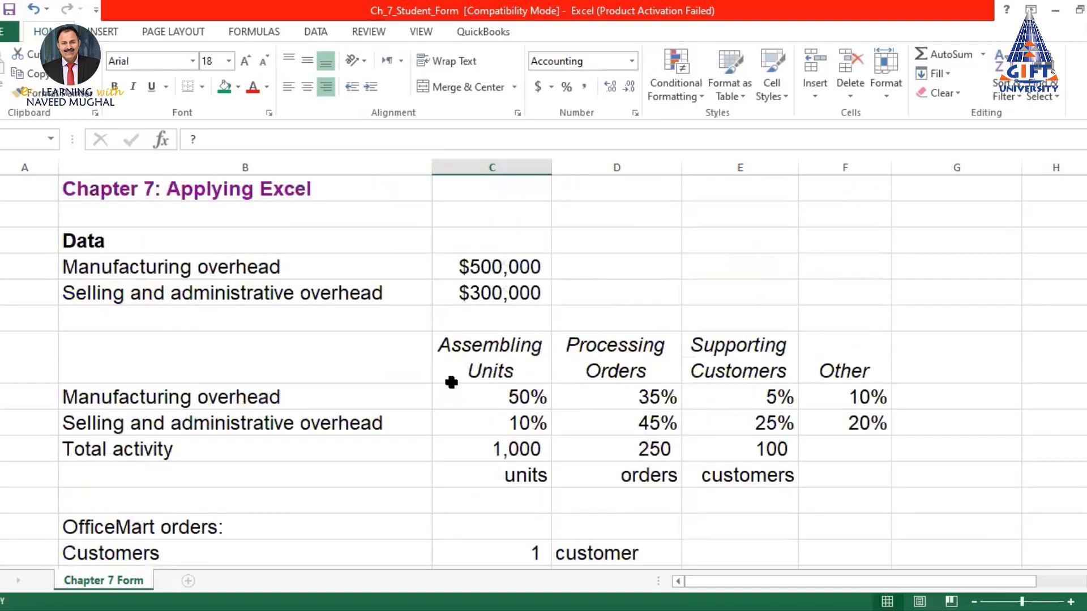
pyautogui.click(484, 265)
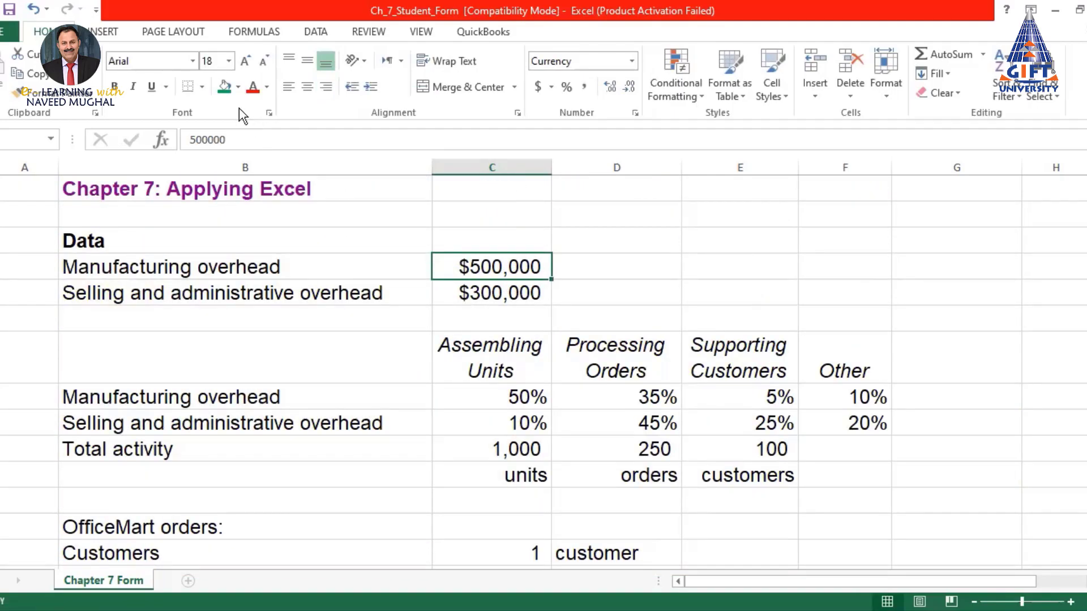
pyautogui.click(224, 86)
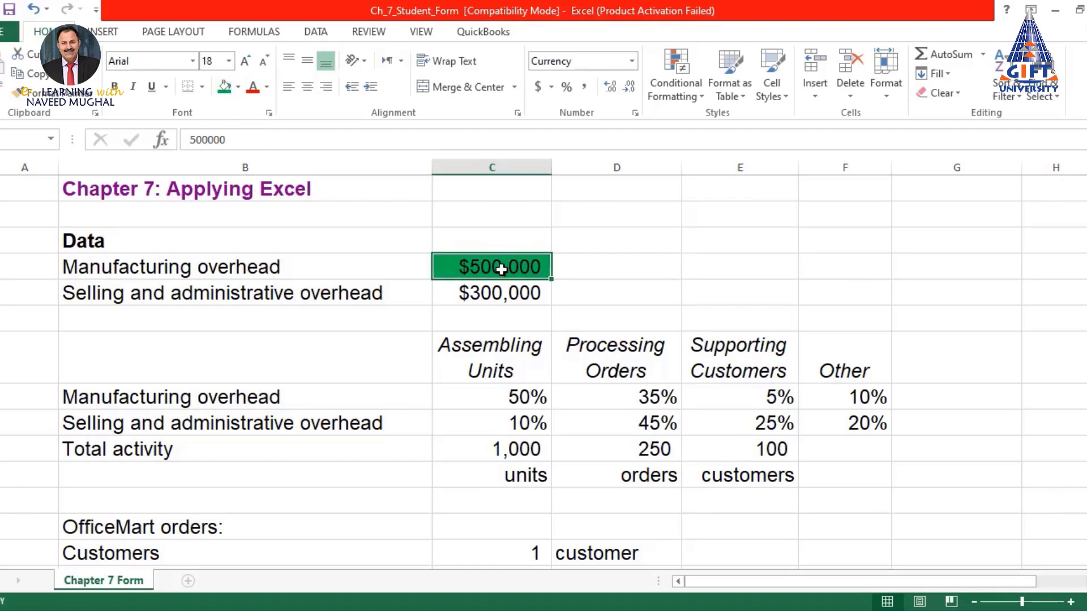
pyautogui.scroll(-6, 502, 270)
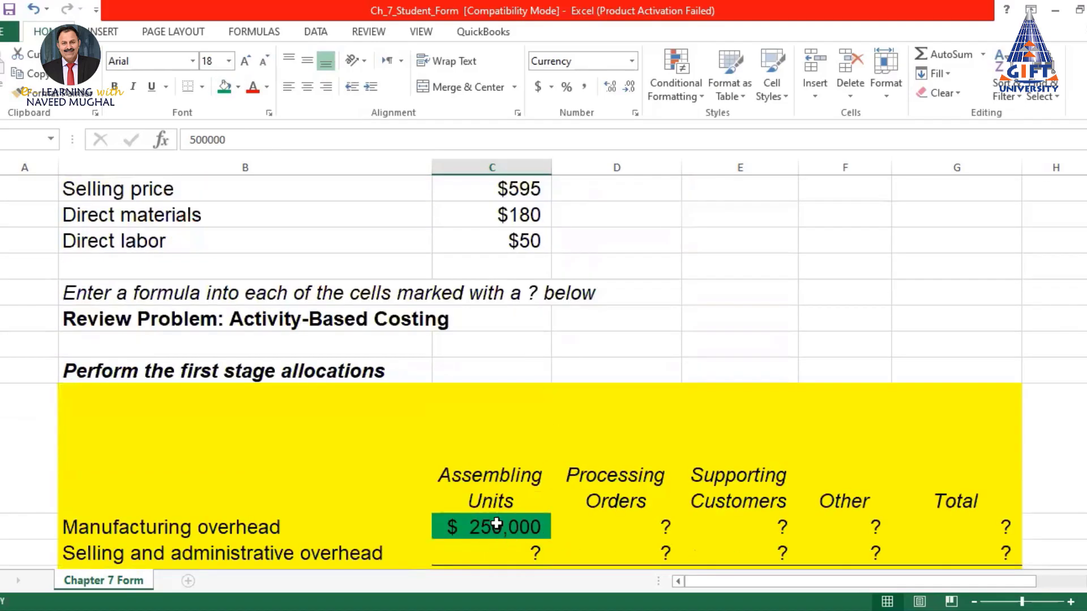
# Fill the =$C$4*C8 formula from C21 right to F21, giving $175,000, $25,000 and $50,000
pyautogui.scroll(-1, 498, 527)
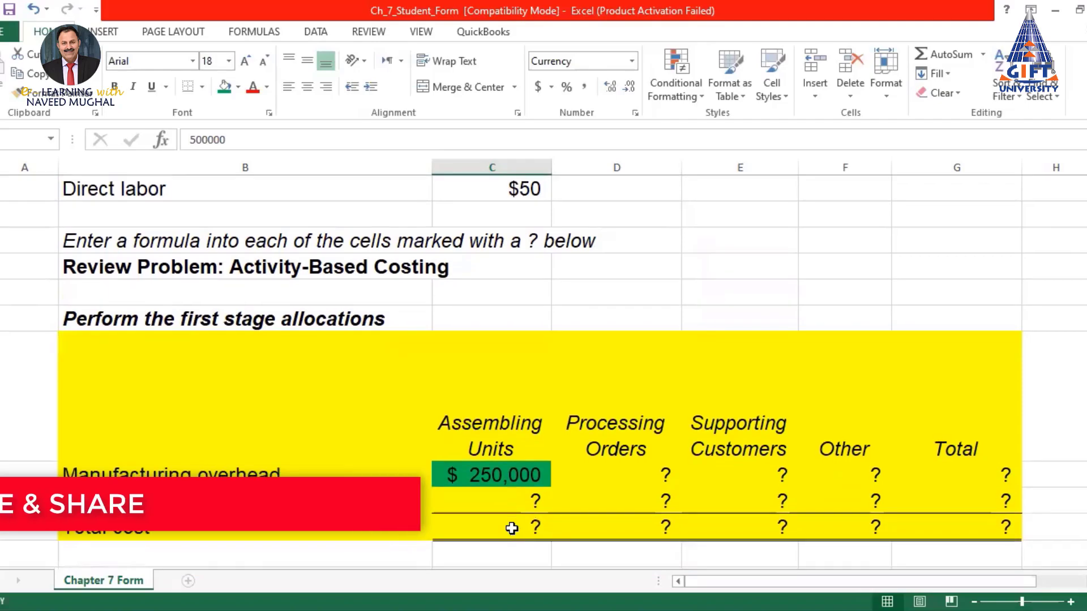
pyautogui.click(507, 477)
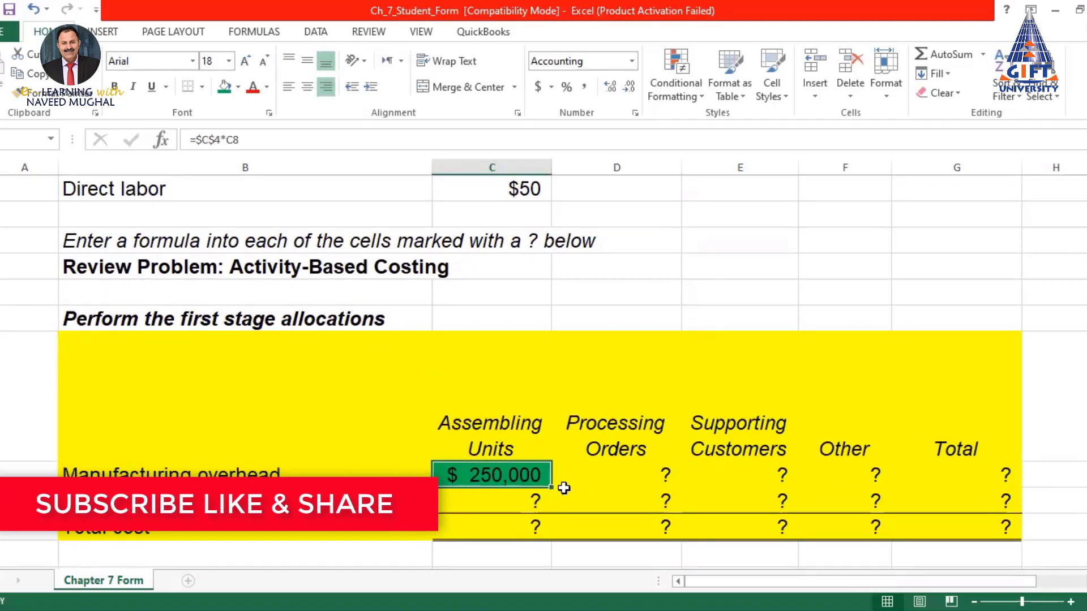
pyautogui.moveTo(548, 487); pyautogui.dragTo(892, 478)
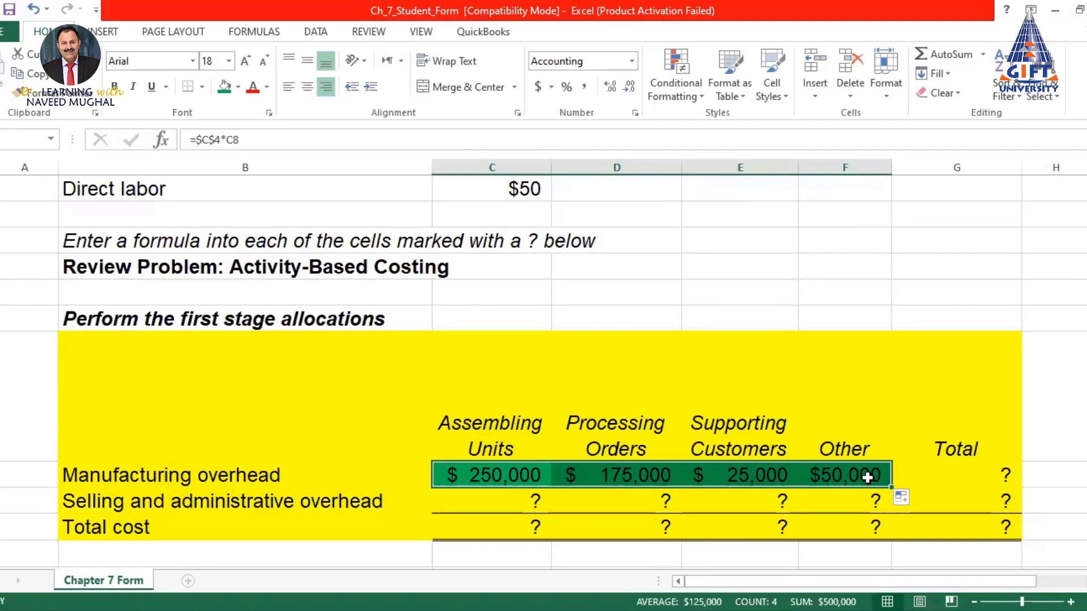
pyautogui.scroll(1, 644, 475)
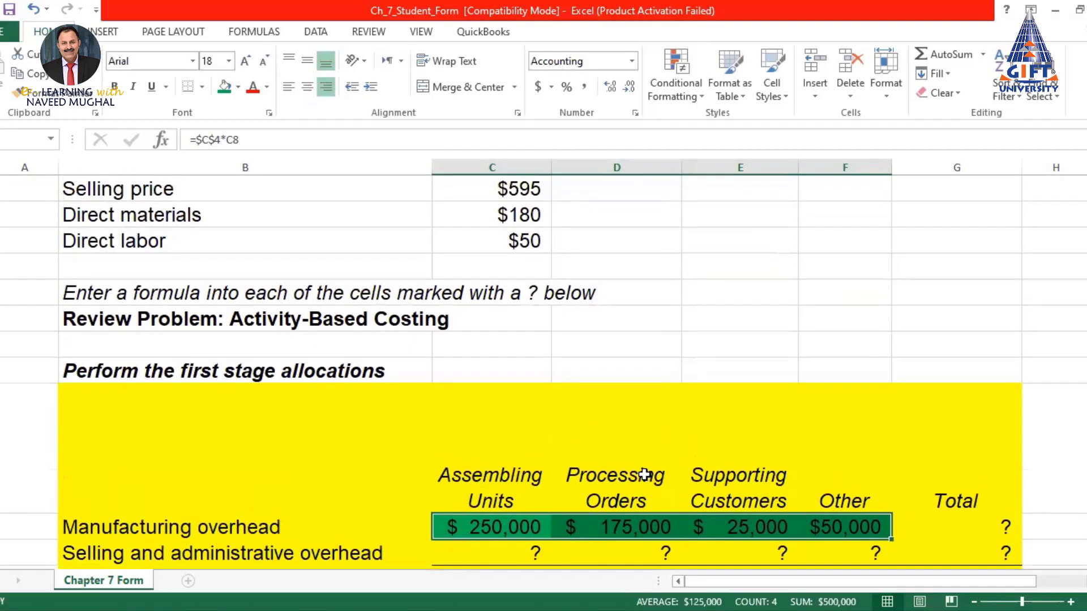
pyautogui.scroll(-1, 644, 475)
# Review and confirm the copied Processing Orders manufacturing overhead formula
pyautogui.click(626, 474)
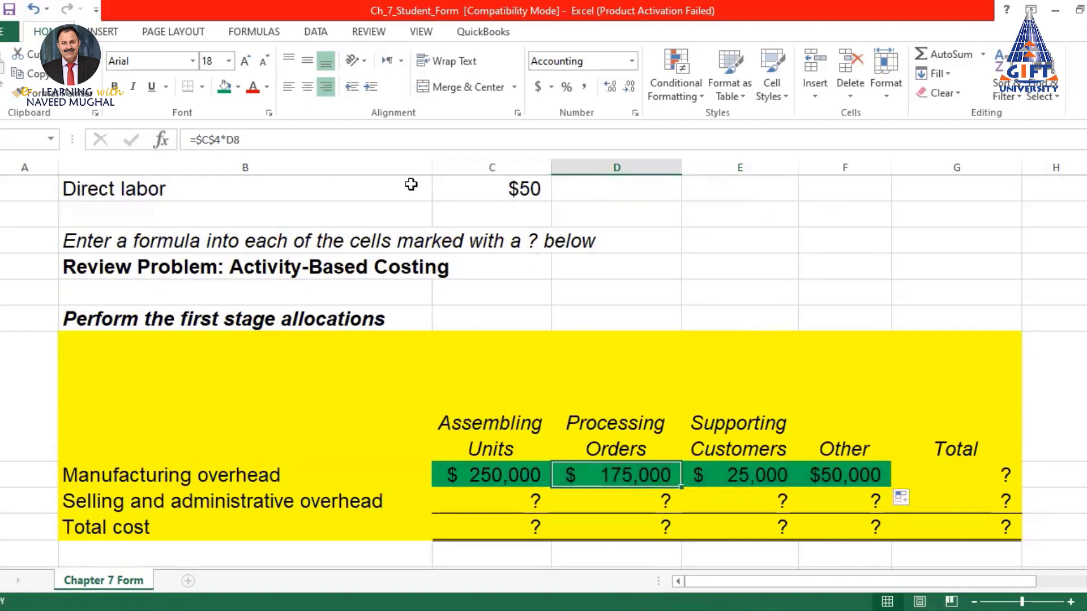
pyautogui.click(252, 139)
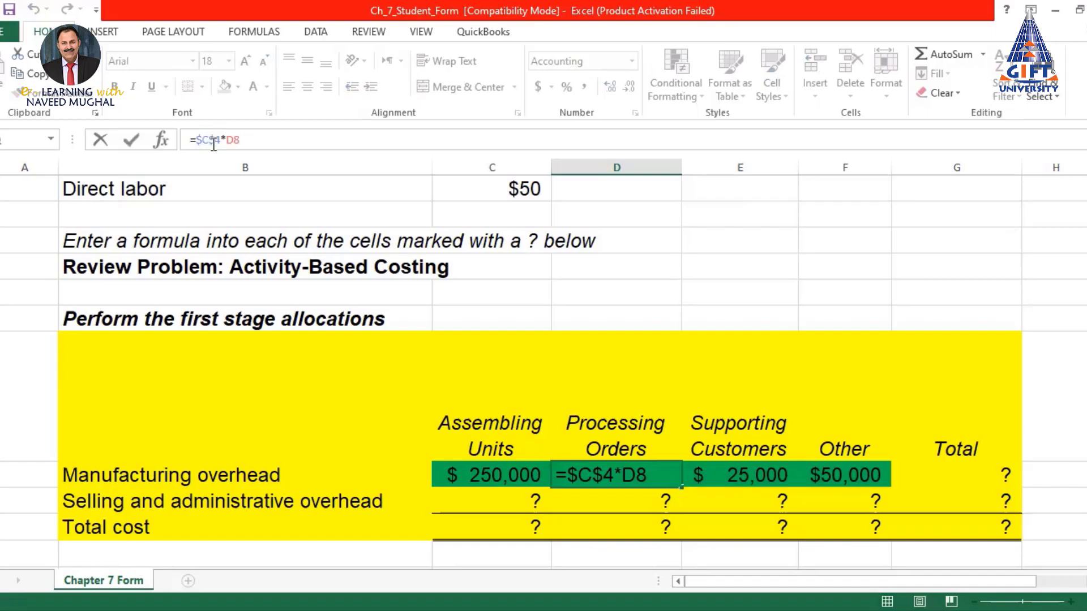
pyautogui.scroll(6, 487, 325)
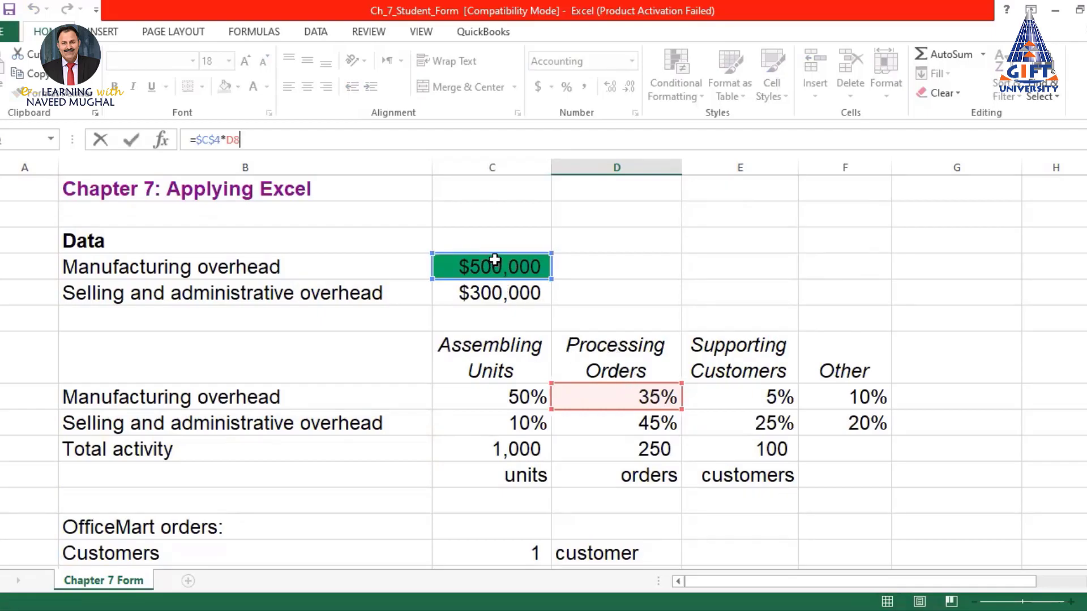
pyautogui.scroll(-8, 630, 395)
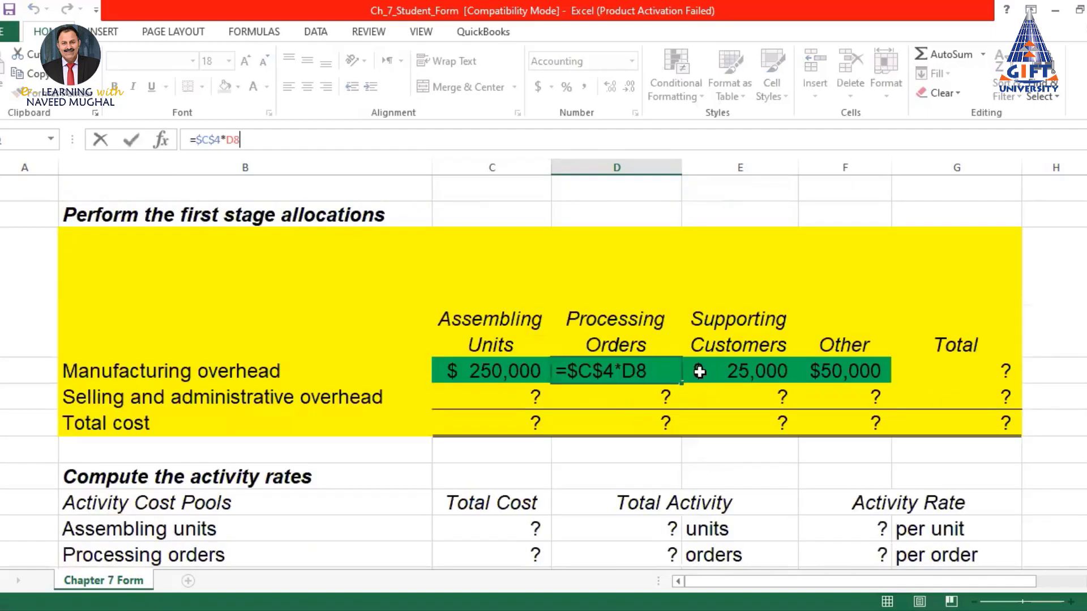
pyautogui.press('Return')
pyautogui.click(635, 371)
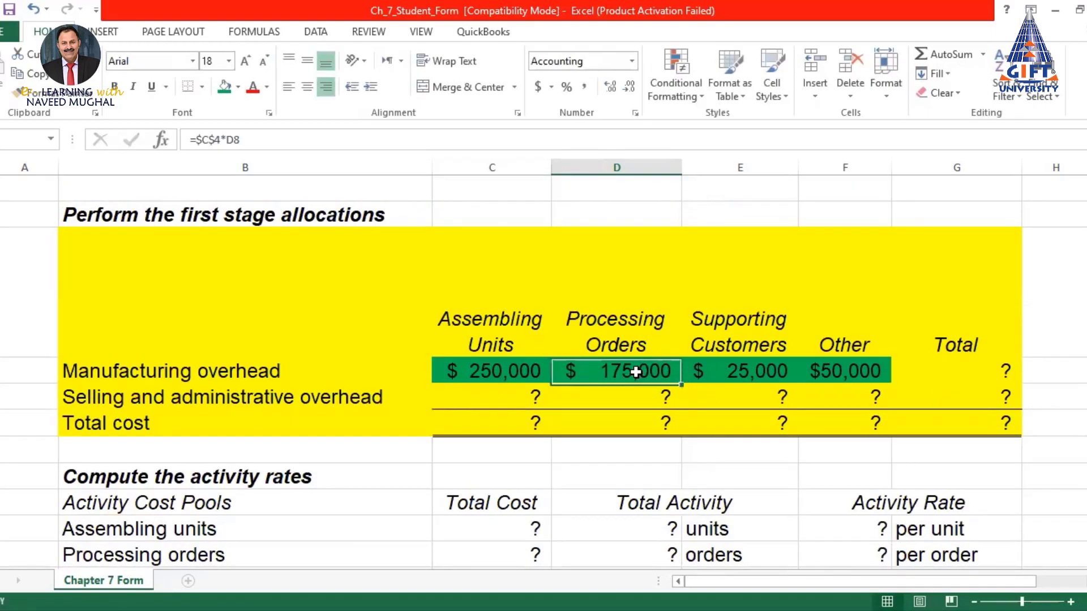
pyautogui.click(759, 371)
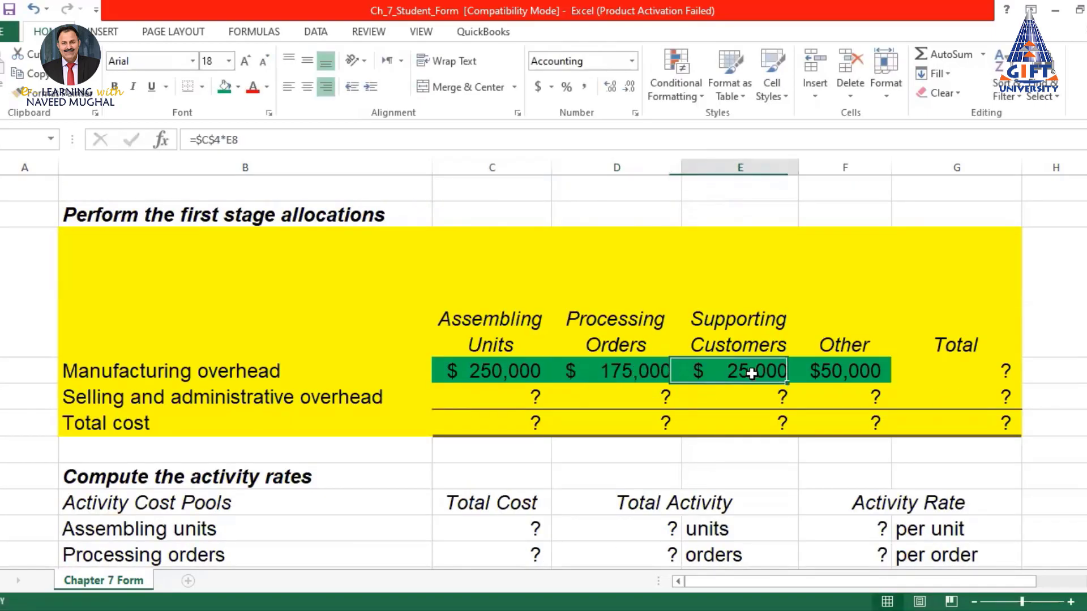
# Commit the Supporting Customers overhead formula =$C$4*E8, returning $25,000
pyautogui.click(322, 134)
pyautogui.scroll(8, 696, 320)
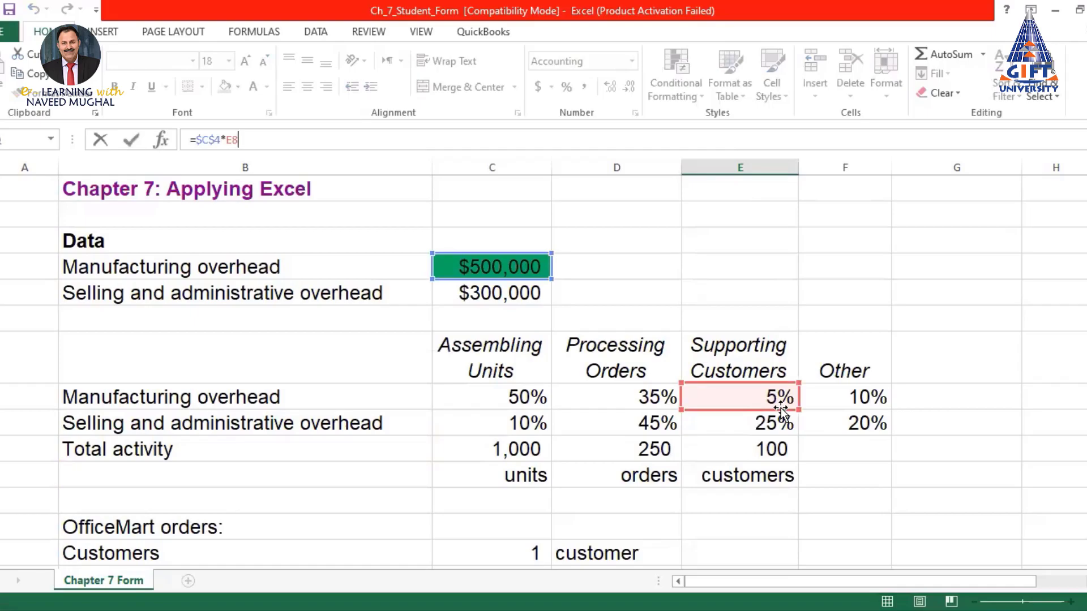
pyautogui.press('Return')
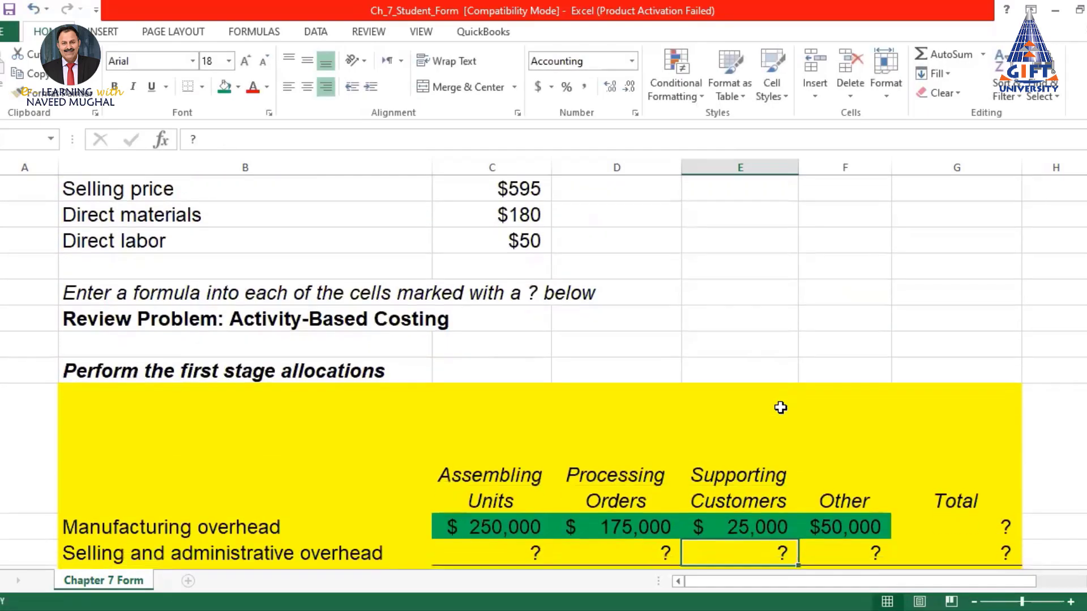
pyautogui.scroll(-2, 743, 423)
pyautogui.click(743, 423)
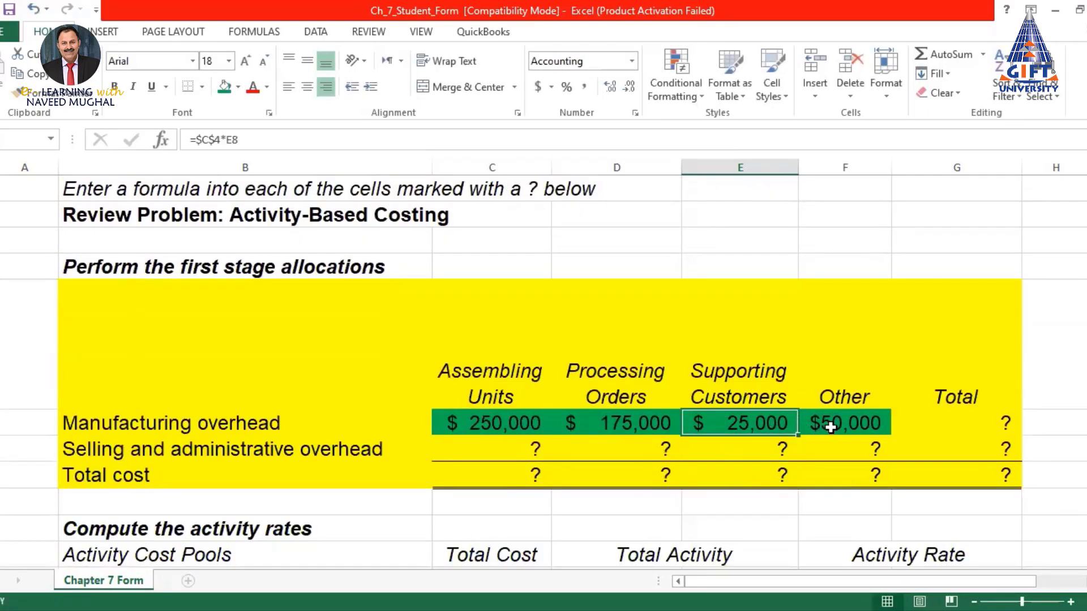
# Commit the Other overhead formula =$C$4*F8, returning $50,000
pyautogui.click(830, 427)
pyautogui.click(238, 140)
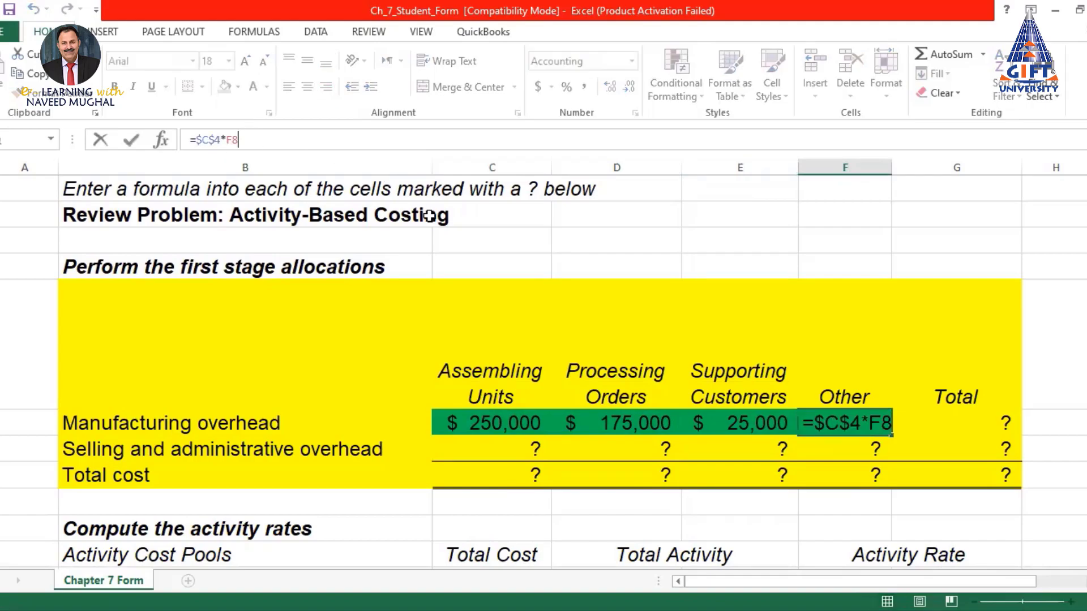
pyautogui.scroll(4, 593, 373)
pyautogui.scroll(3, 593, 373)
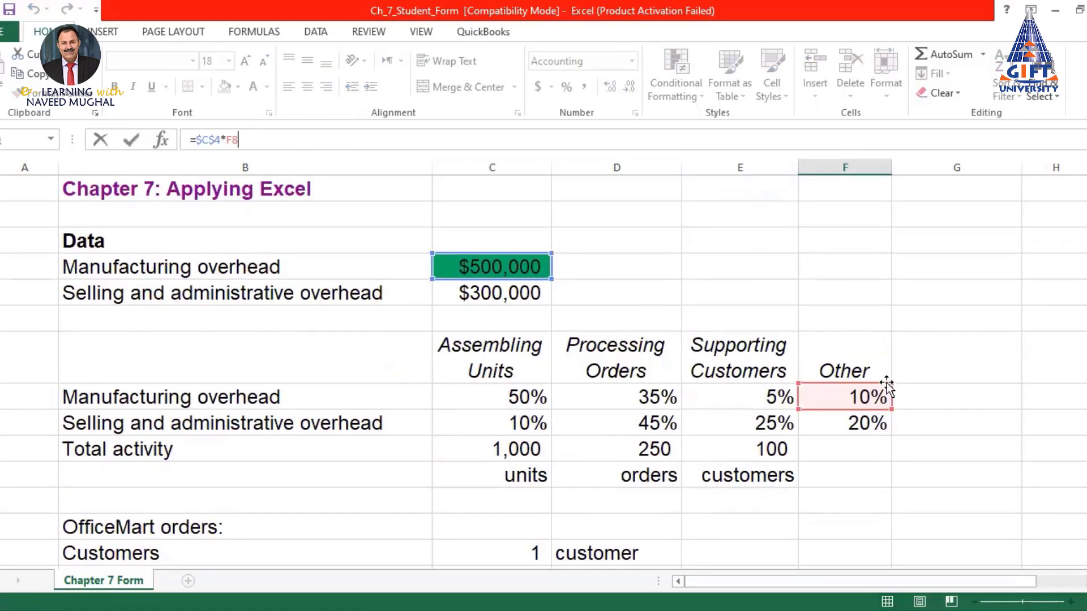
pyautogui.scroll(-7, 878, 398)
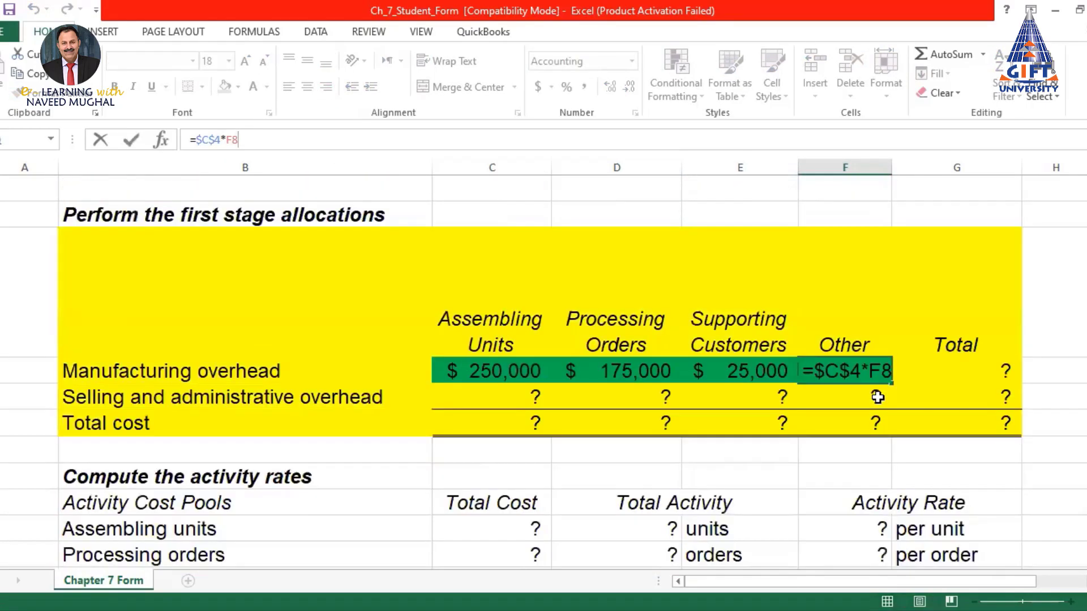
pyautogui.hotkey('ctrl', 'Return')
pyautogui.click(878, 397)
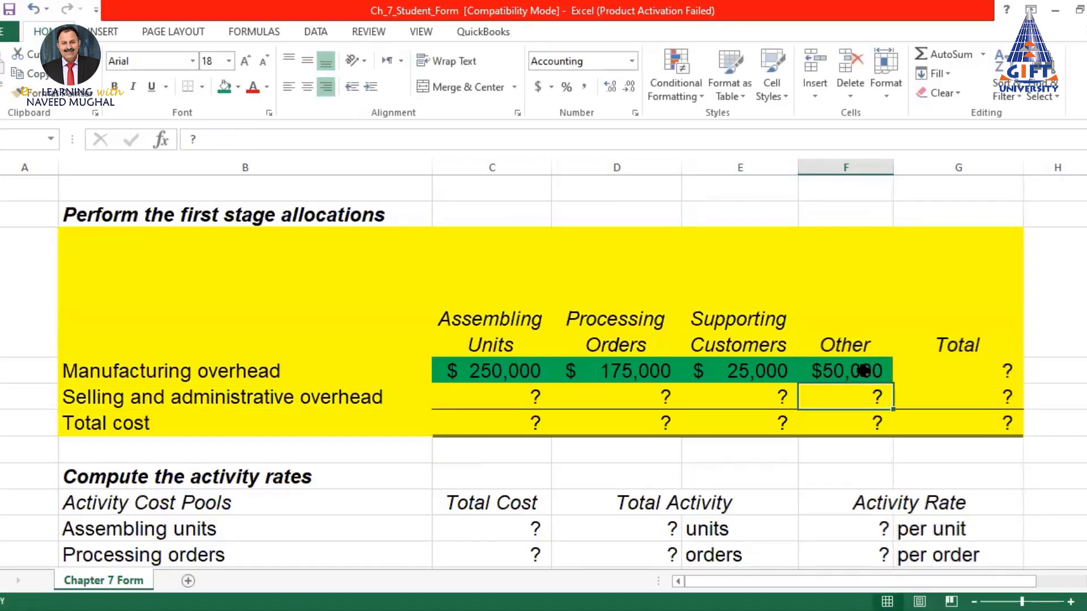
pyautogui.click(972, 371)
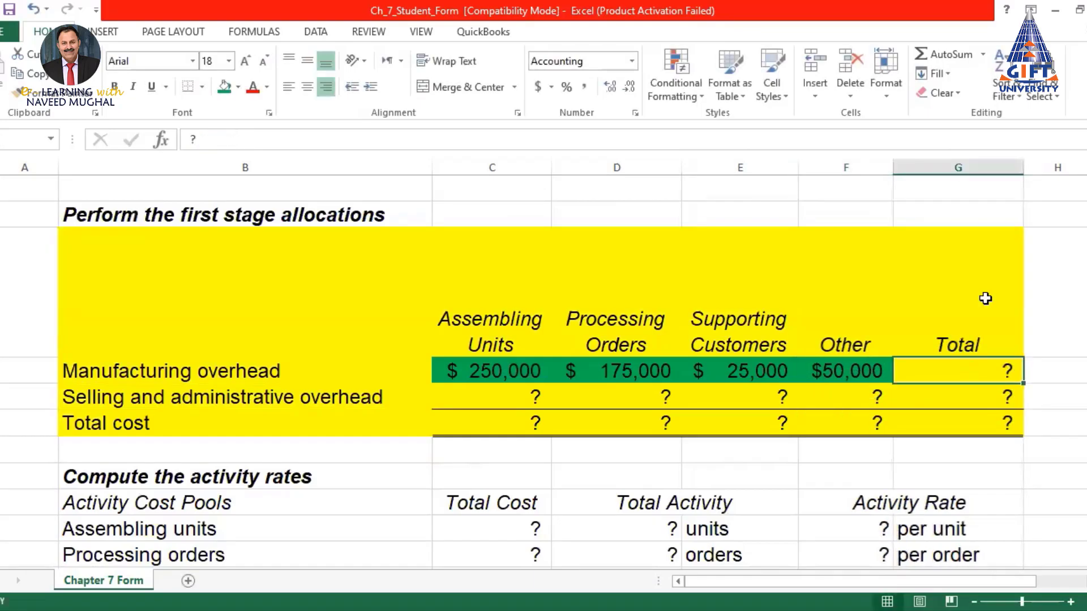
# AutoSum the manufacturing overhead row as =SUM(C26:F26), returning $500,000
pyautogui.click(932, 51)
pyautogui.press('Return')
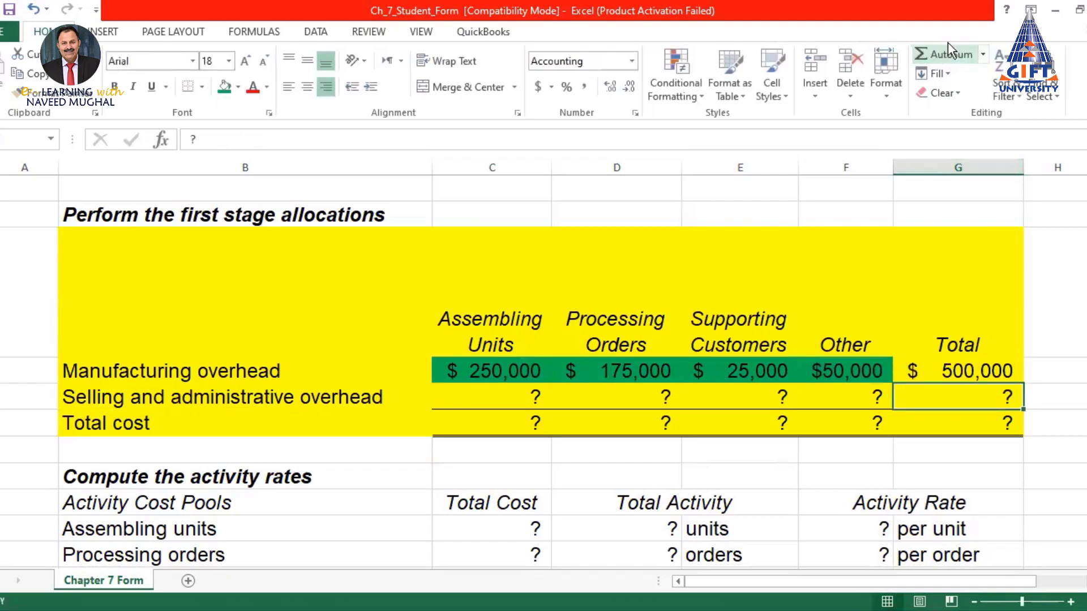
pyautogui.click(974, 370)
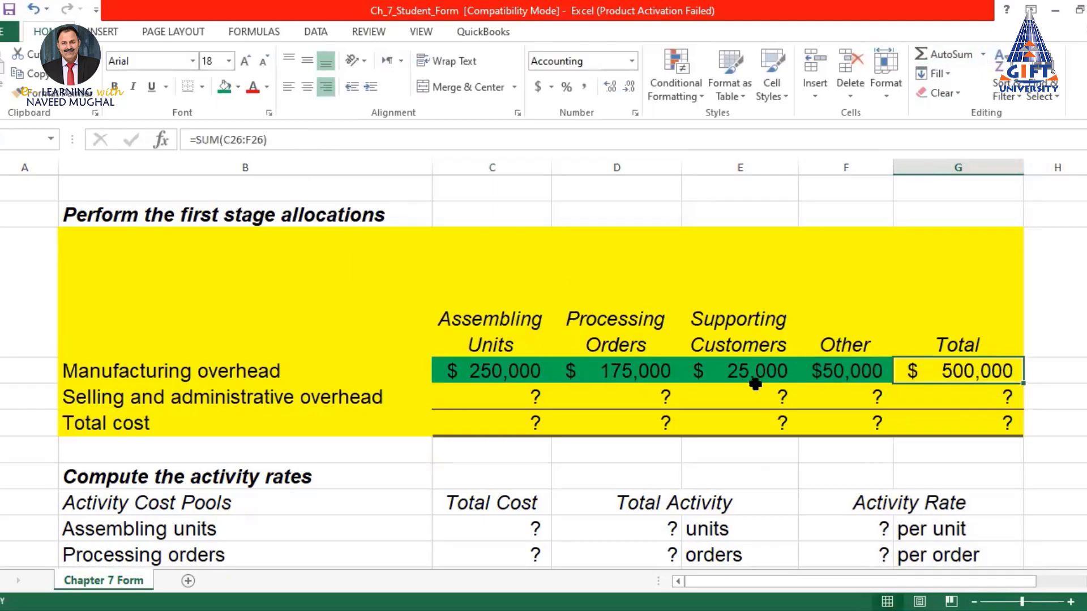
pyautogui.scroll(7, 756, 384)
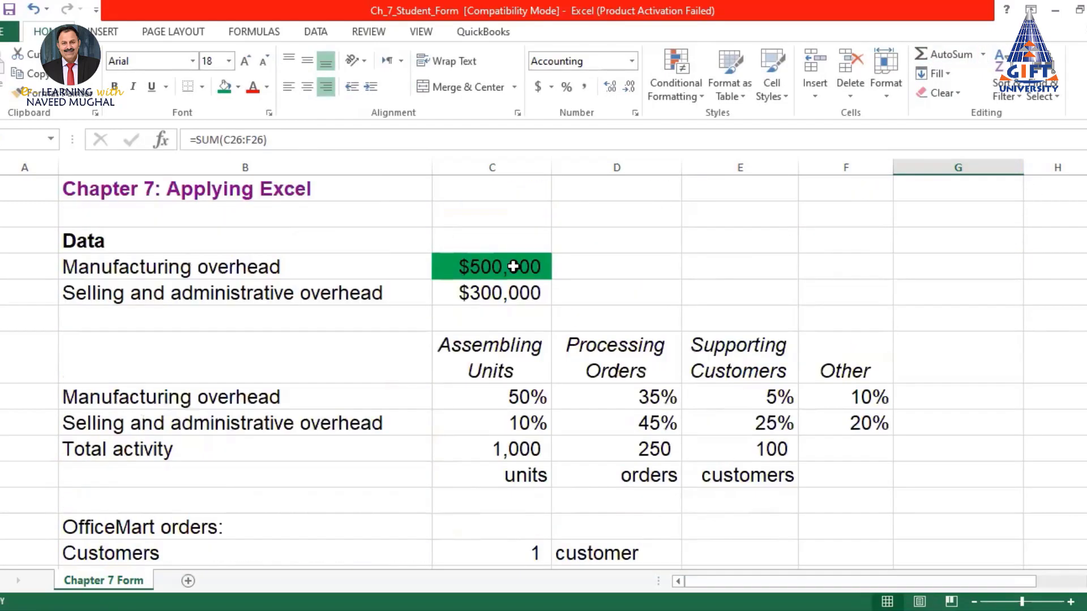
pyautogui.scroll(-7, 490, 268)
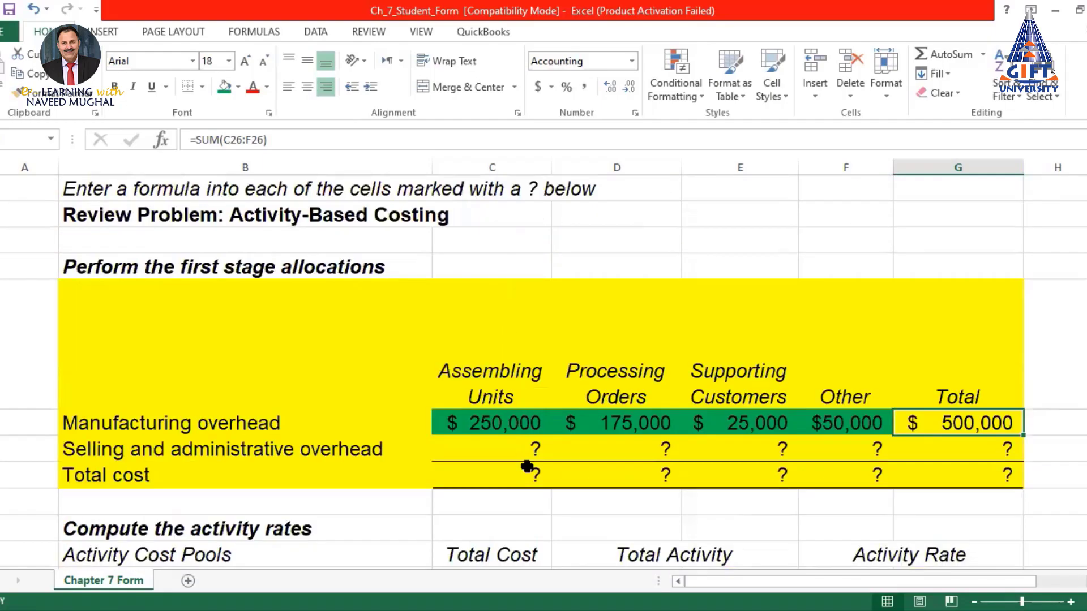
pyautogui.click(503, 453)
pyautogui.click(504, 453)
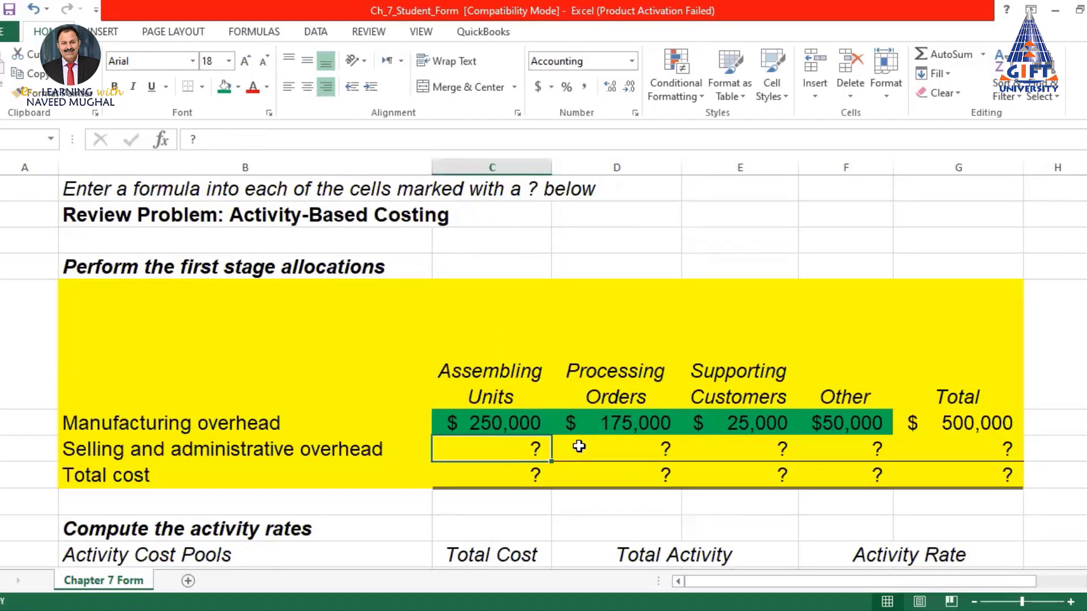
# Enter =C5*C9 for Assembling Units selling and administrative overhead
pyautogui.write('=')
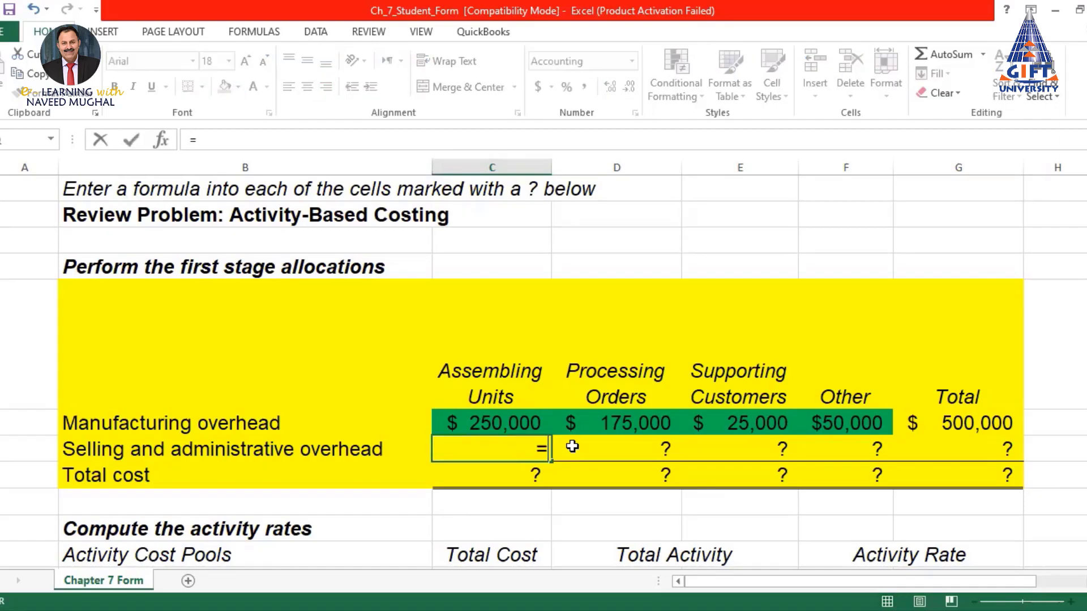
pyautogui.scroll(7, 572, 447)
pyautogui.click(495, 291)
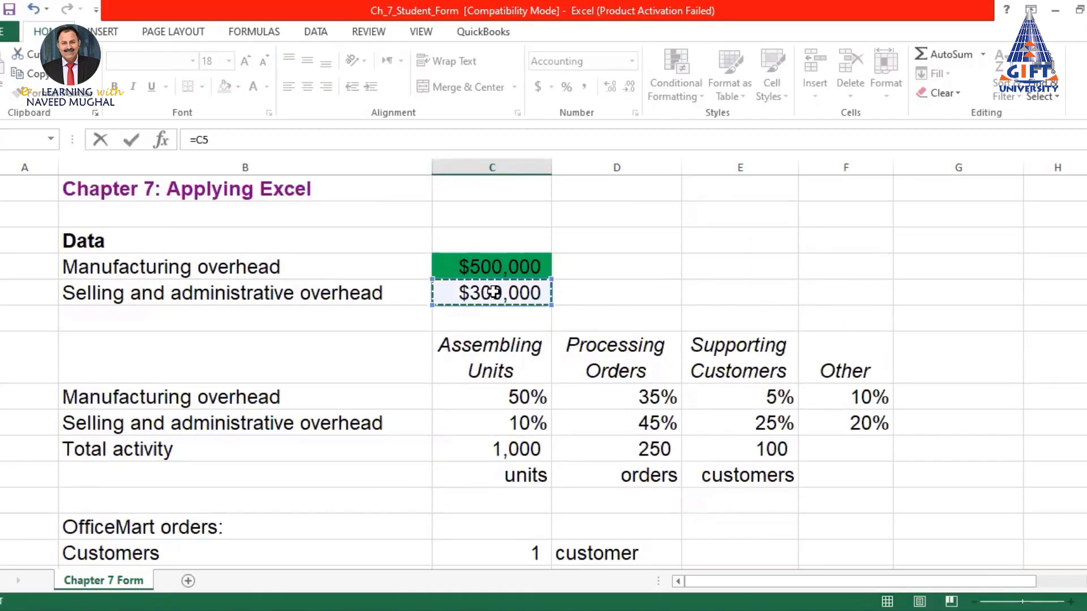
pyautogui.write('*')
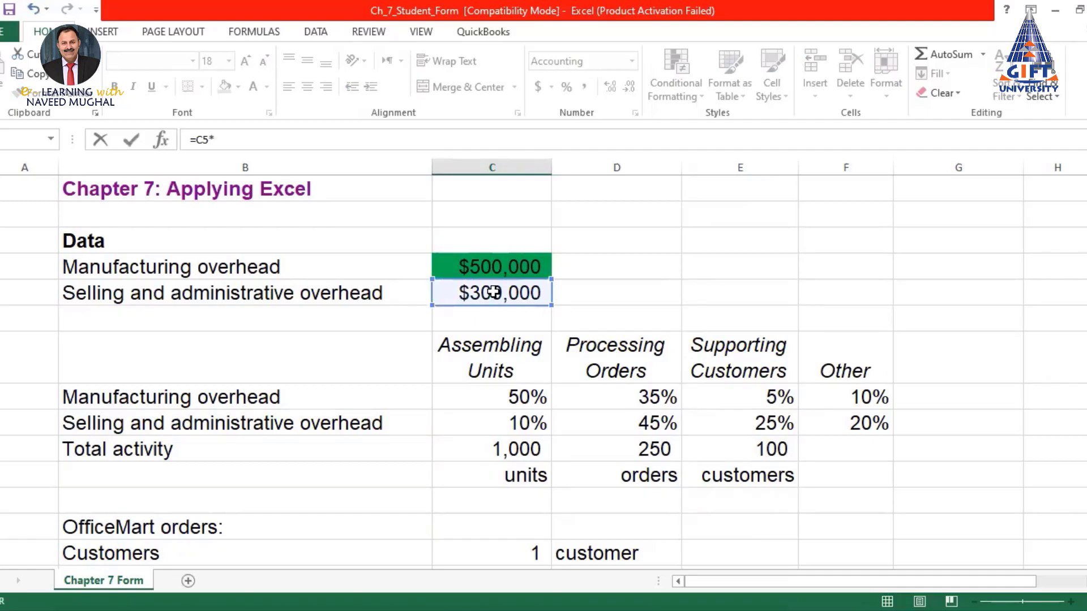
pyautogui.click(514, 423)
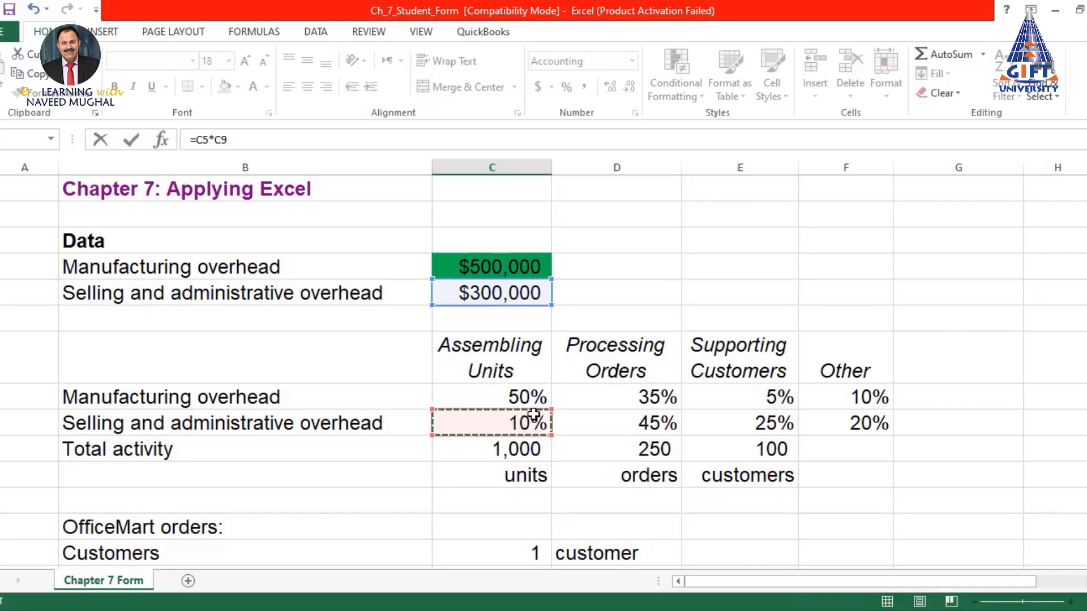
# Anchor the formula as =$C$5*C9, returning $30,000
pyautogui.click(203, 140)
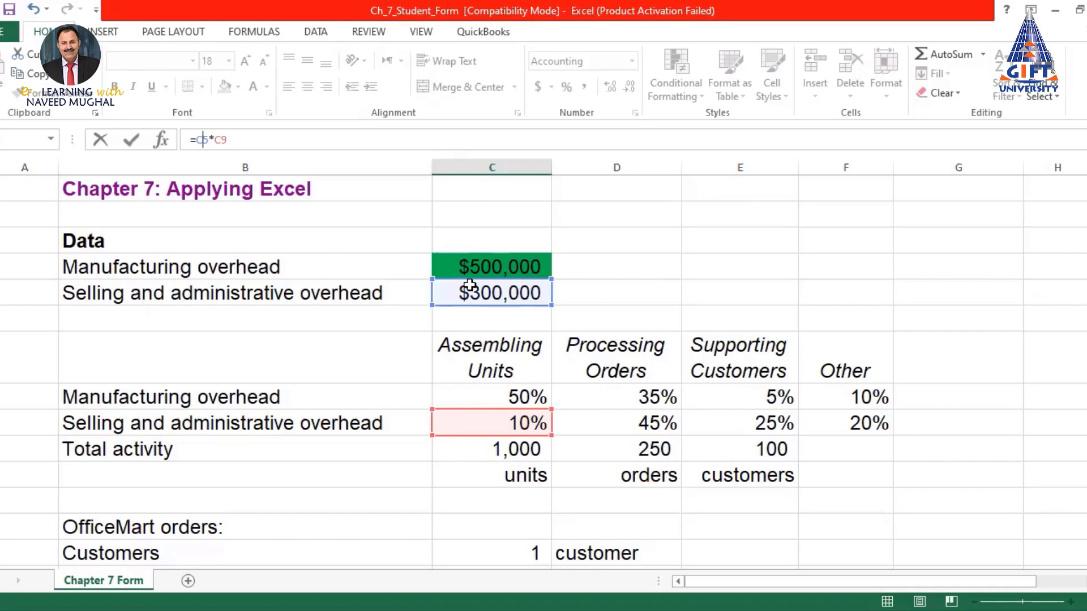
pyautogui.click(195, 140)
pyautogui.write('$C$')
pyautogui.press('Return')
pyautogui.scroll(-4, 528, 395)
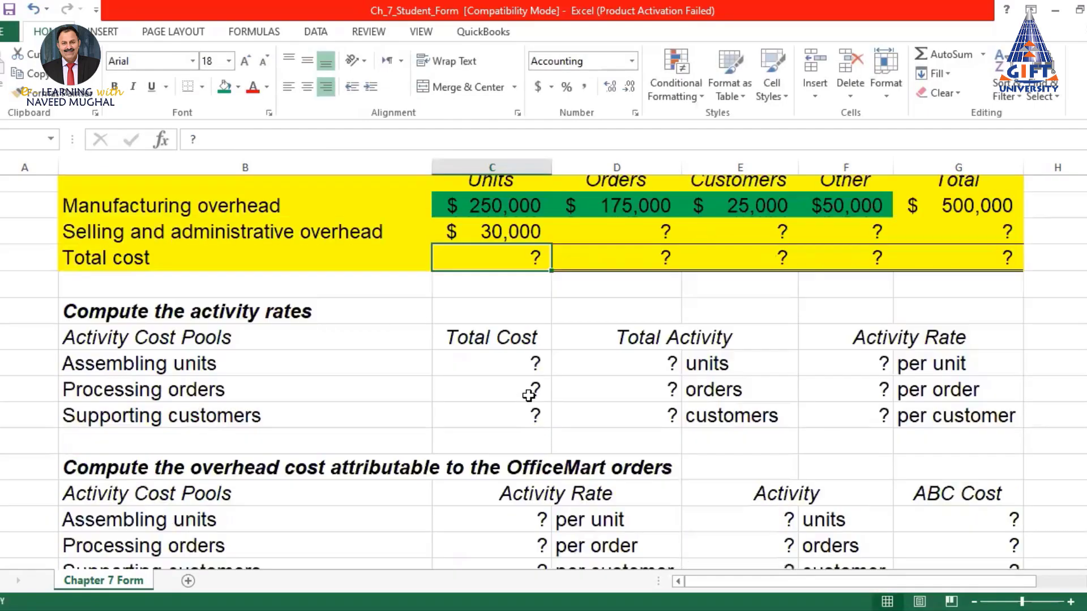
pyautogui.scroll(3, 502, 284)
pyautogui.click(501, 426)
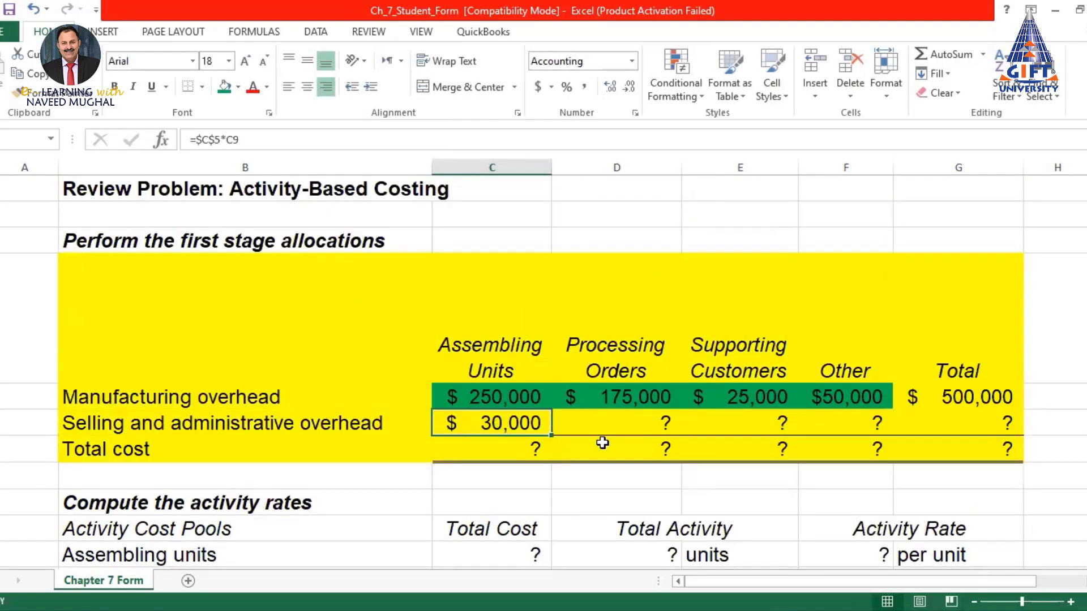
# Fill the $30,000 selling and administrative formula across to Other, giving $135,000, $75,000 and $60,000
pyautogui.moveTo(552, 435); pyautogui.dragTo(872, 450)
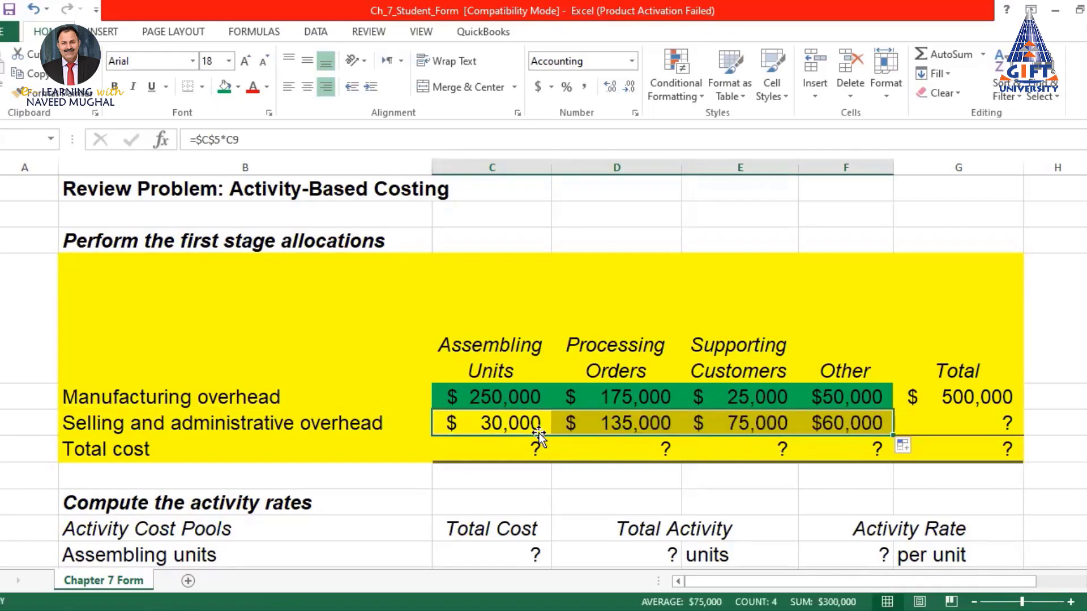
pyautogui.scroll(1, 522, 379)
pyautogui.scroll(4, 521, 378)
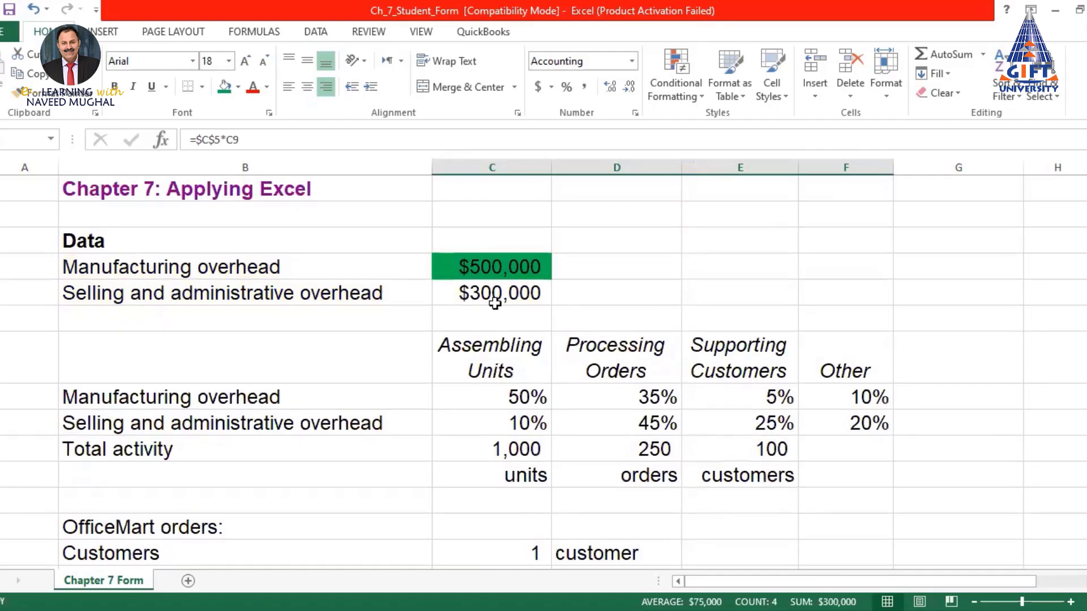
pyautogui.click(492, 294)
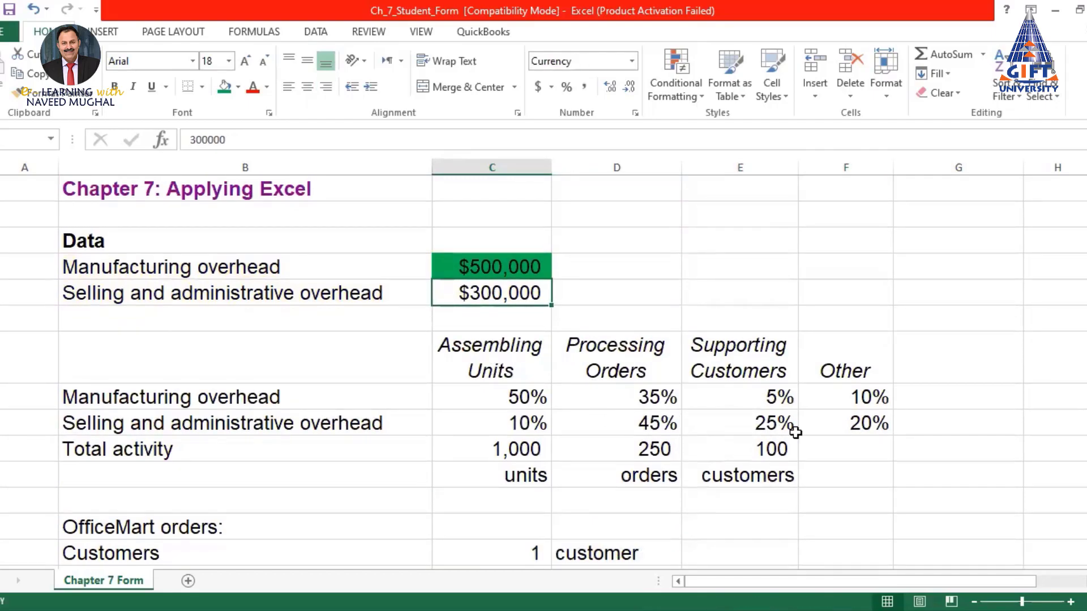
pyautogui.scroll(-9, 562, 406)
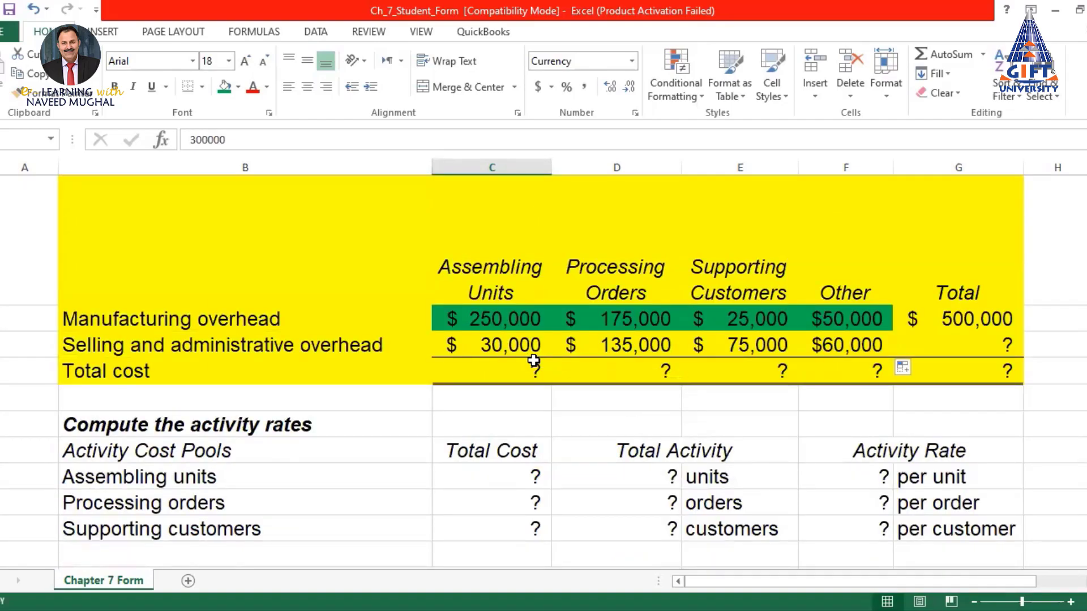
# Review the selling and administrative formulas for Assembling Units ($30,000) and Processing Orders ($135,000)
pyautogui.click(504, 346)
pyautogui.click(265, 142)
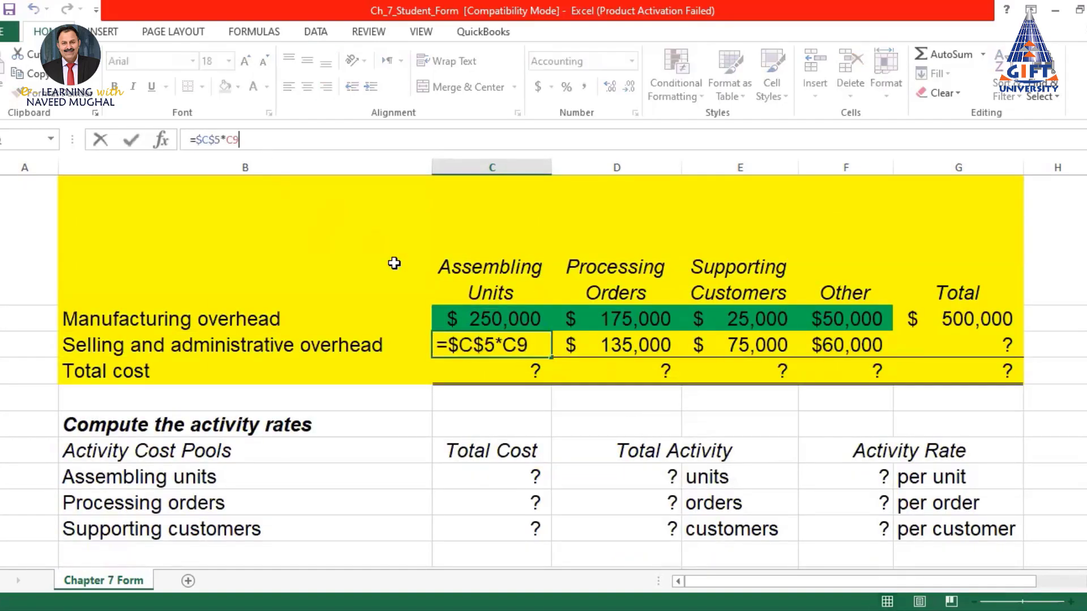
pyautogui.scroll(9, 400, 267)
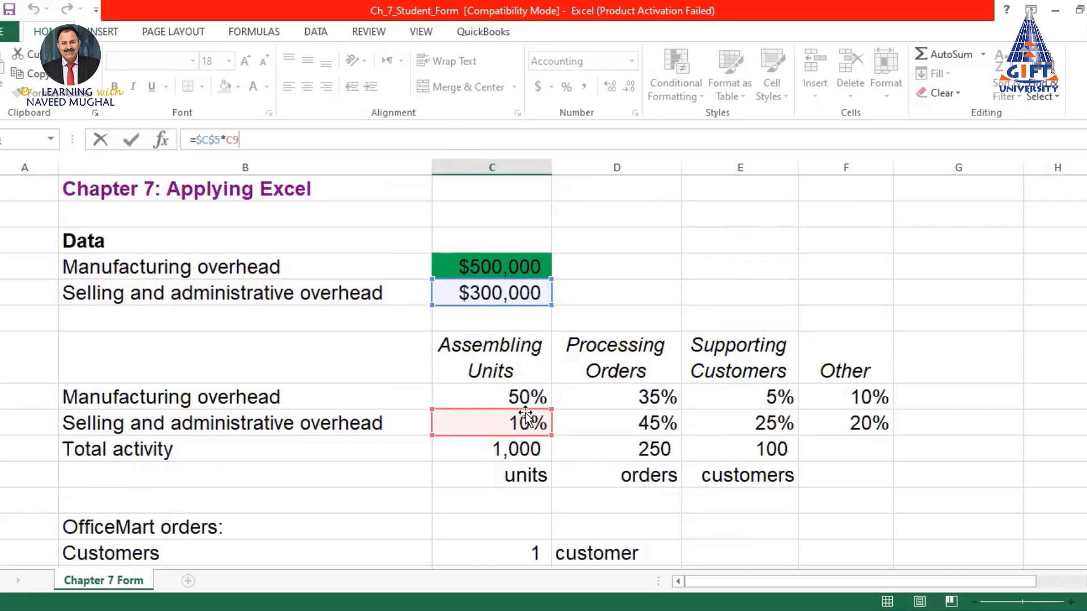
pyautogui.scroll(-9, 570, 553)
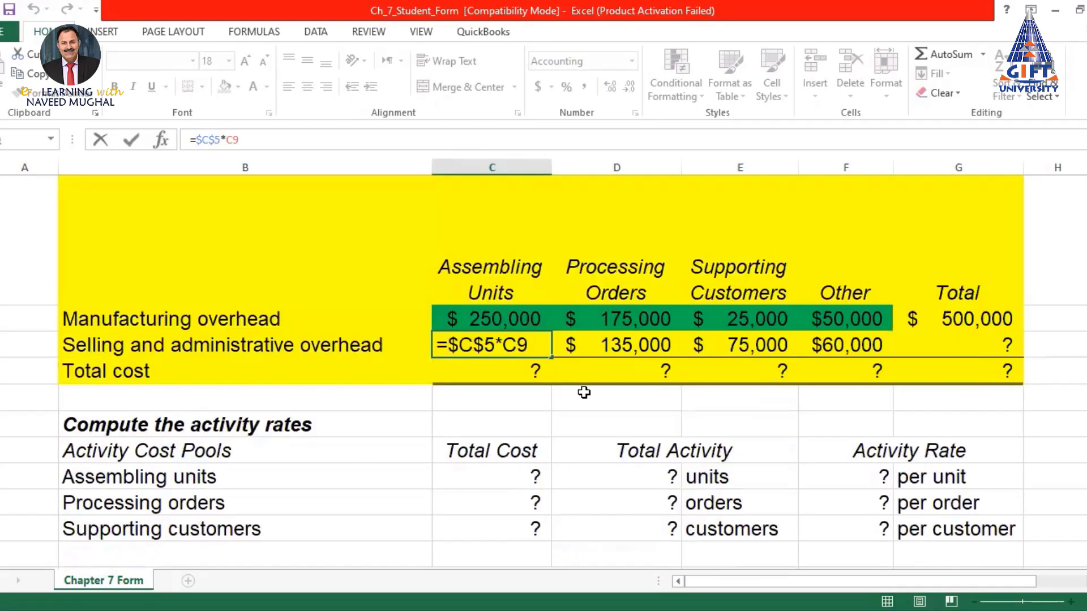
pyautogui.press('Return')
pyautogui.click(605, 348)
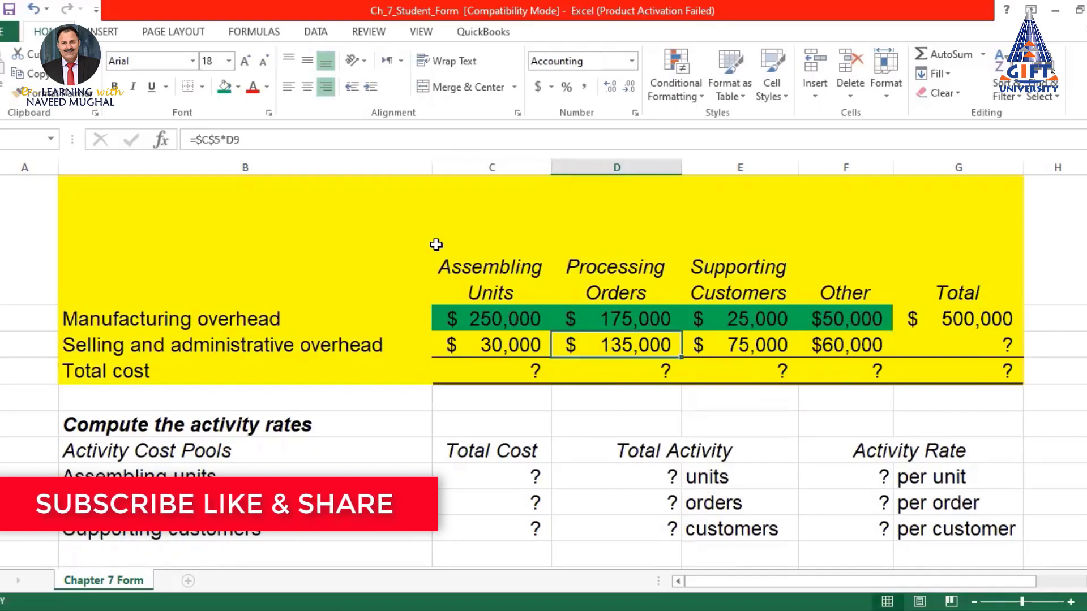
pyautogui.click(286, 148)
pyautogui.scroll(3, 444, 259)
pyautogui.scroll(6, 445, 258)
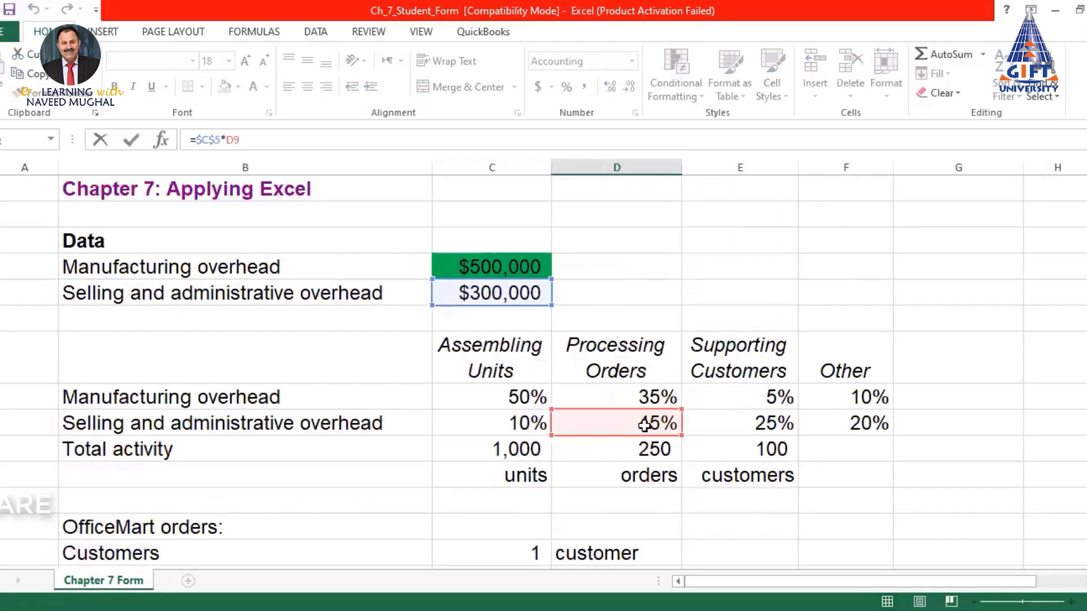
pyautogui.scroll(-9, 660, 439)
pyautogui.press('Return')
pyautogui.scroll(-1, 742, 306)
pyautogui.scroll(3, 765, 384)
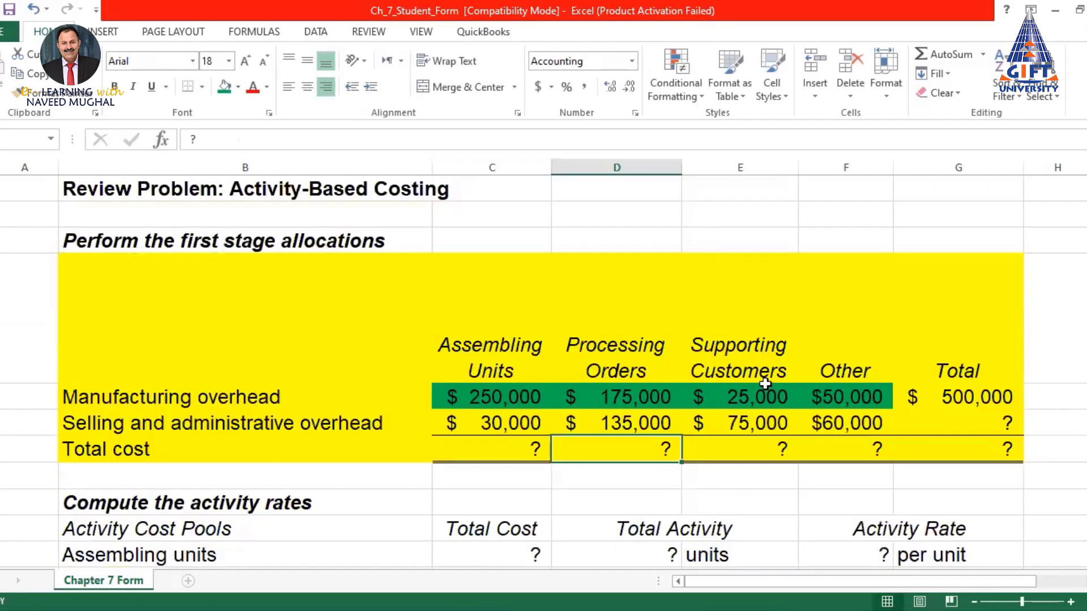
# Enter =$C$5*E9 and =$C$5*F9, giving $75,000 for Supporting Customers and $60,000 for Other
pyautogui.click(749, 418)
pyautogui.scroll(9, 687, 389)
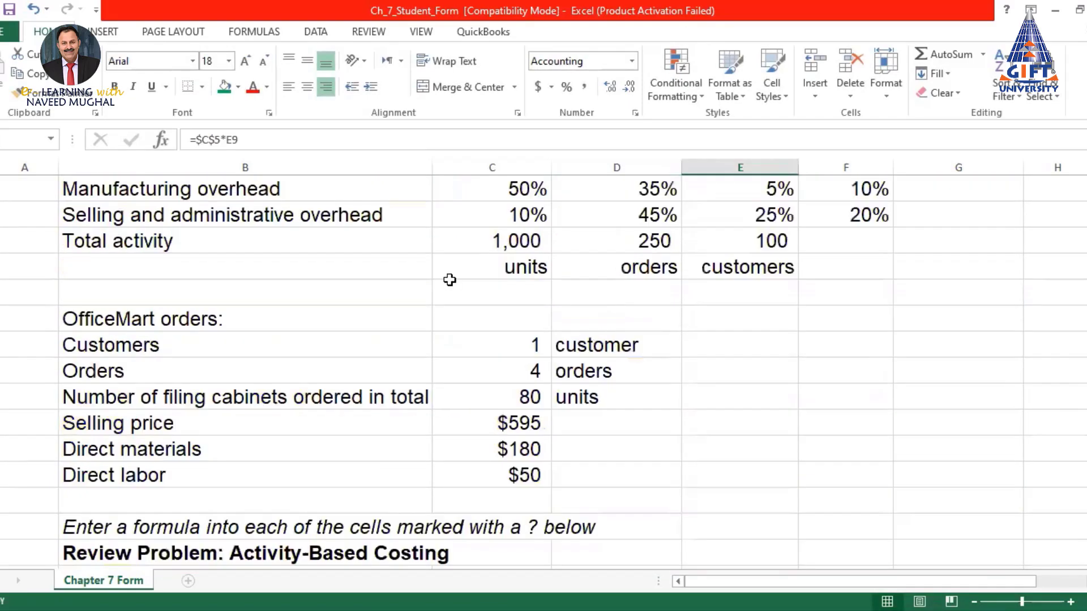
pyautogui.click(366, 137)
pyautogui.scroll(-5, 622, 344)
pyautogui.scroll(5, 689, 432)
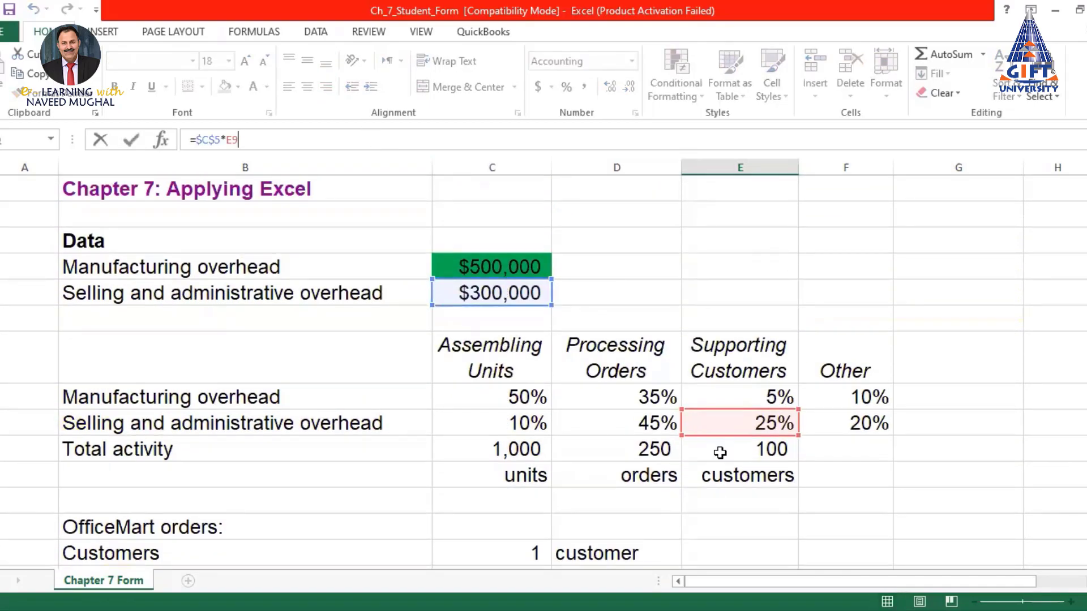
pyautogui.press('Return')
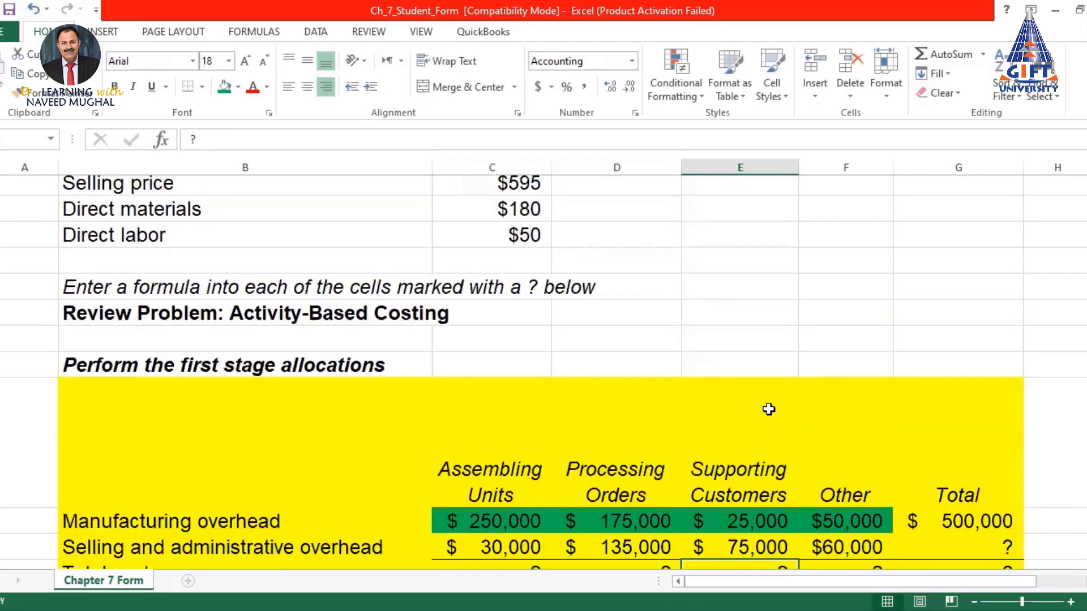
pyautogui.click(854, 527)
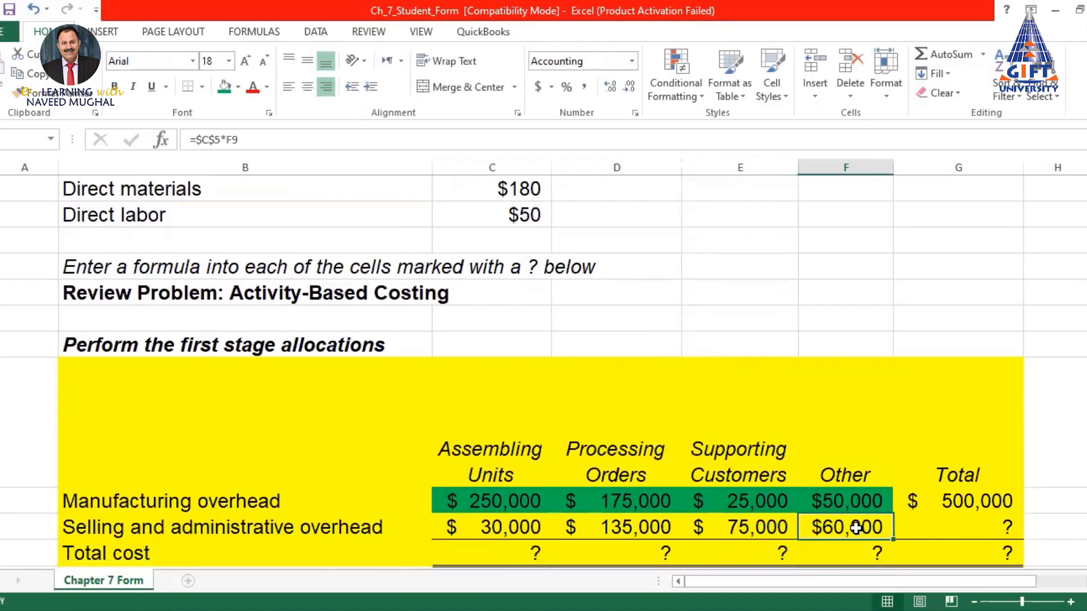
pyautogui.click(283, 136)
pyautogui.scroll(1, 631, 436)
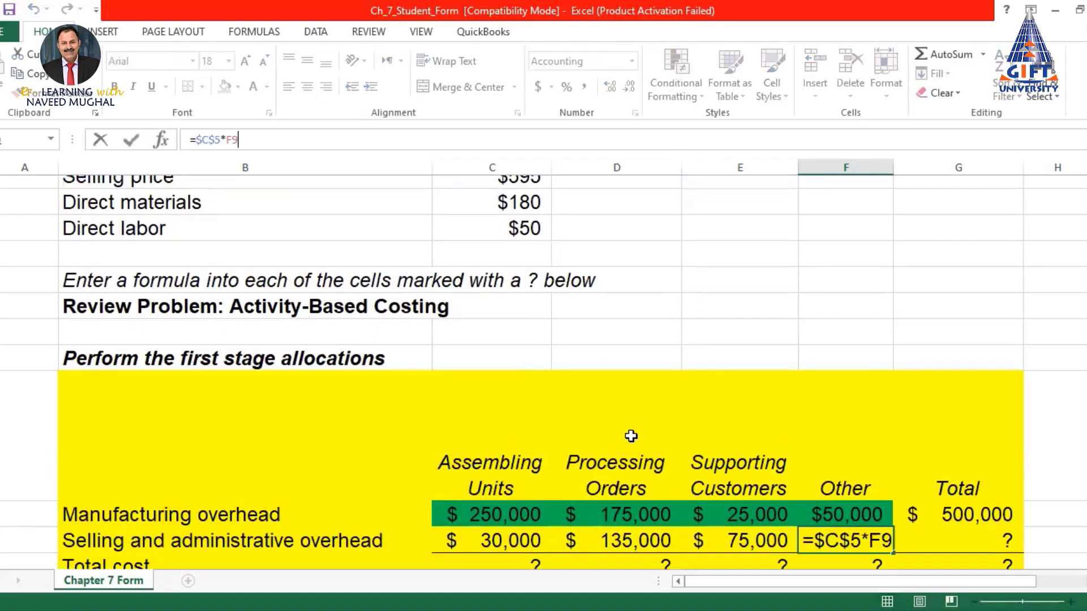
pyautogui.scroll(10, 632, 436)
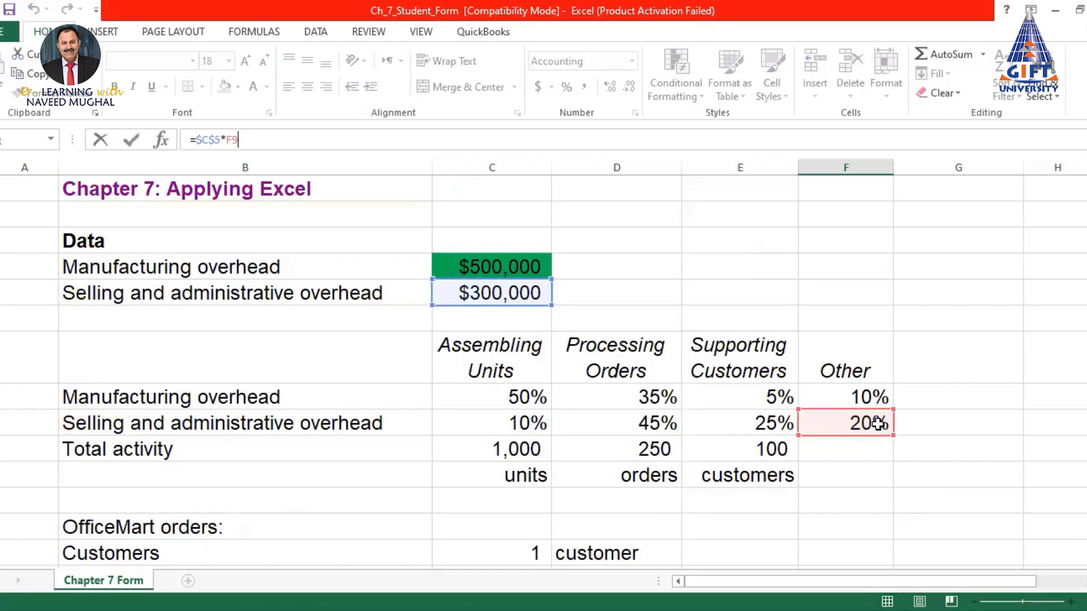
pyautogui.press('Return')
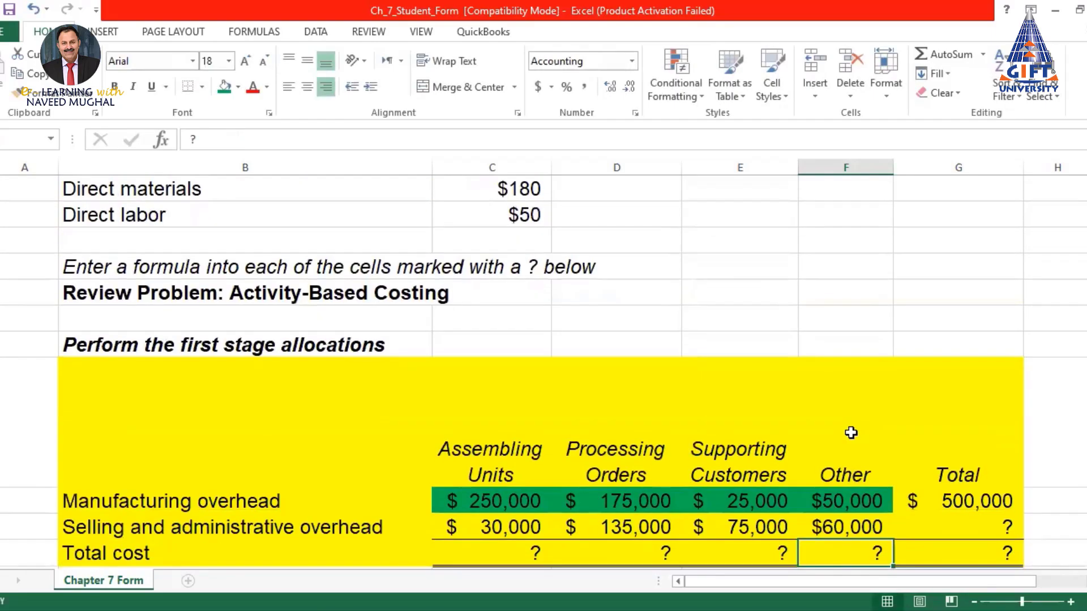
pyautogui.scroll(-1, 850, 432)
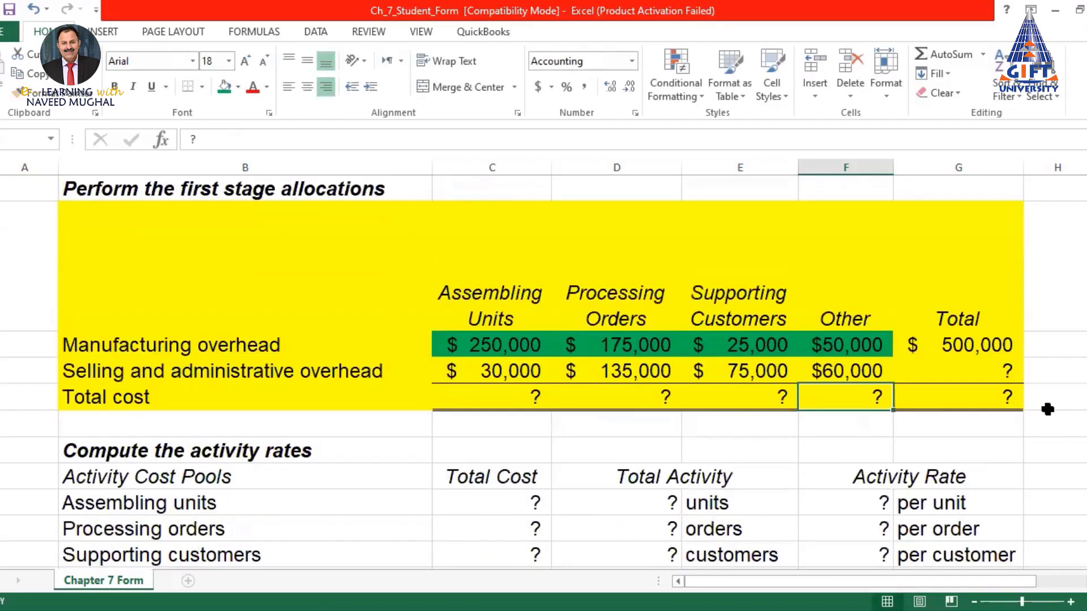
pyautogui.click(973, 370)
# AutoSum the selling and administrative overhead row in G10 to total $300,000
pyautogui.click(940, 54)
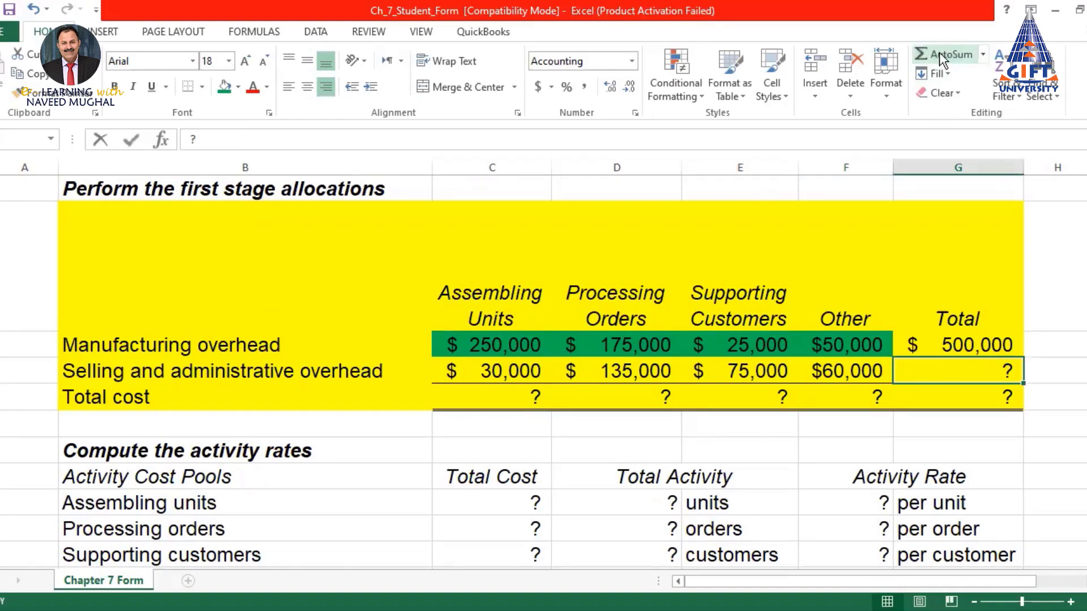
pyautogui.press('Return')
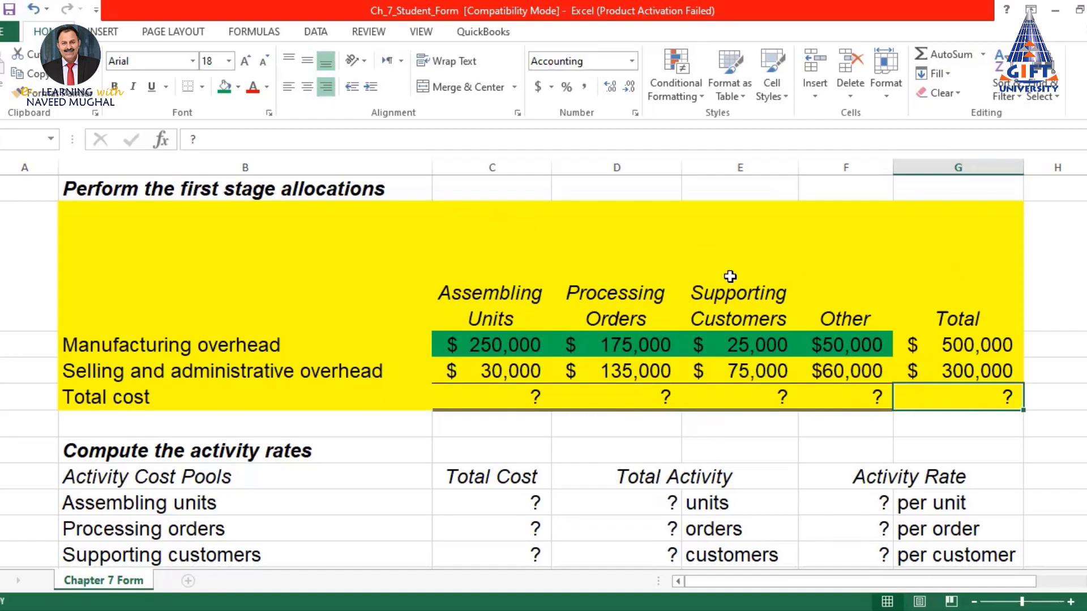
pyautogui.scroll(8, 922, 386)
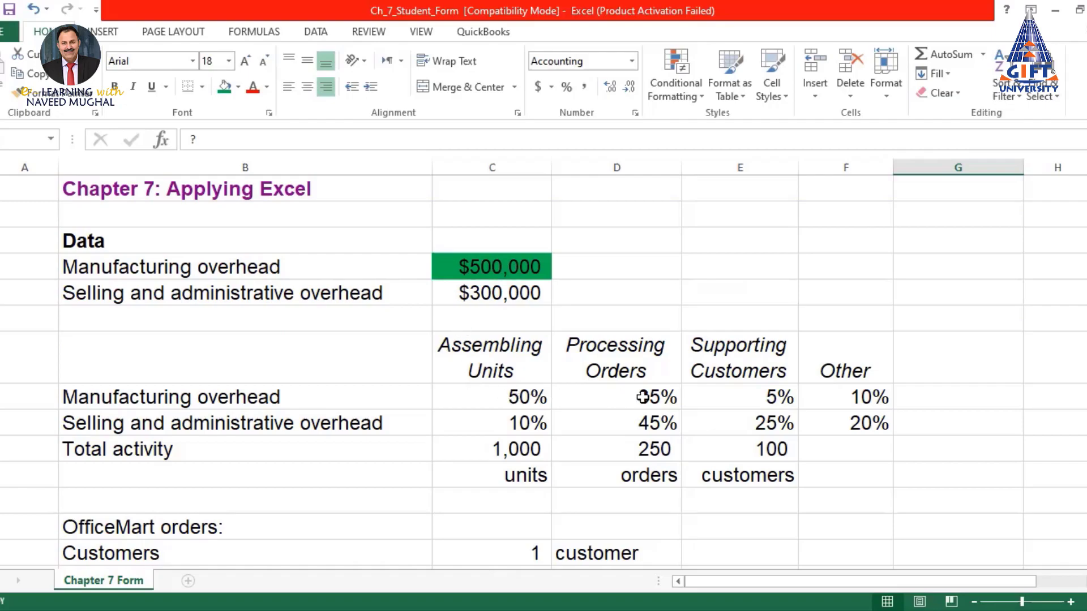
pyautogui.scroll(-9, 860, 399)
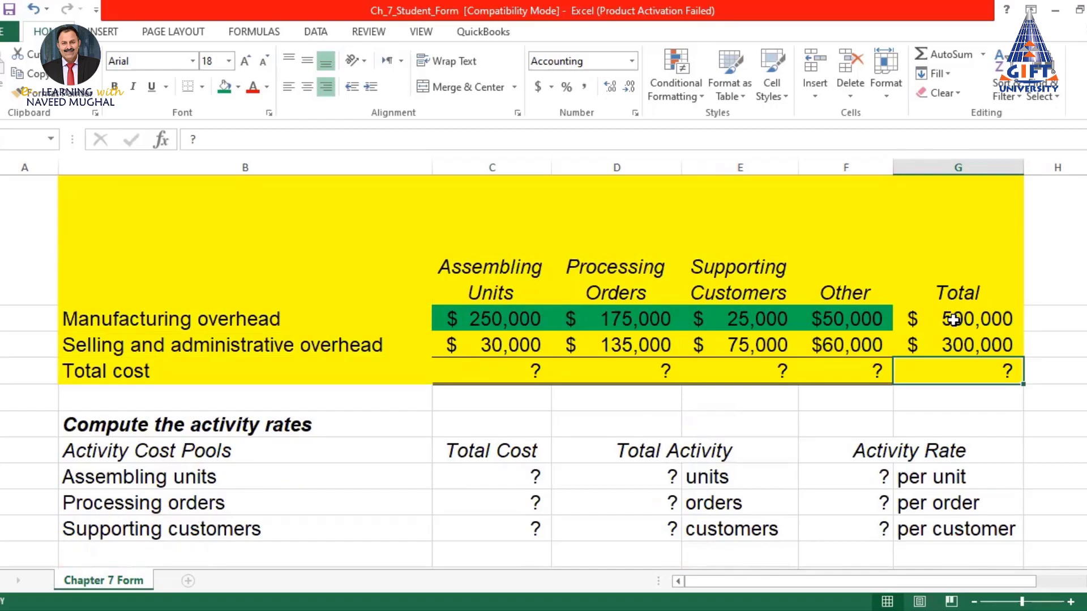
pyautogui.scroll(7, 950, 306)
pyautogui.scroll(2, 950, 306)
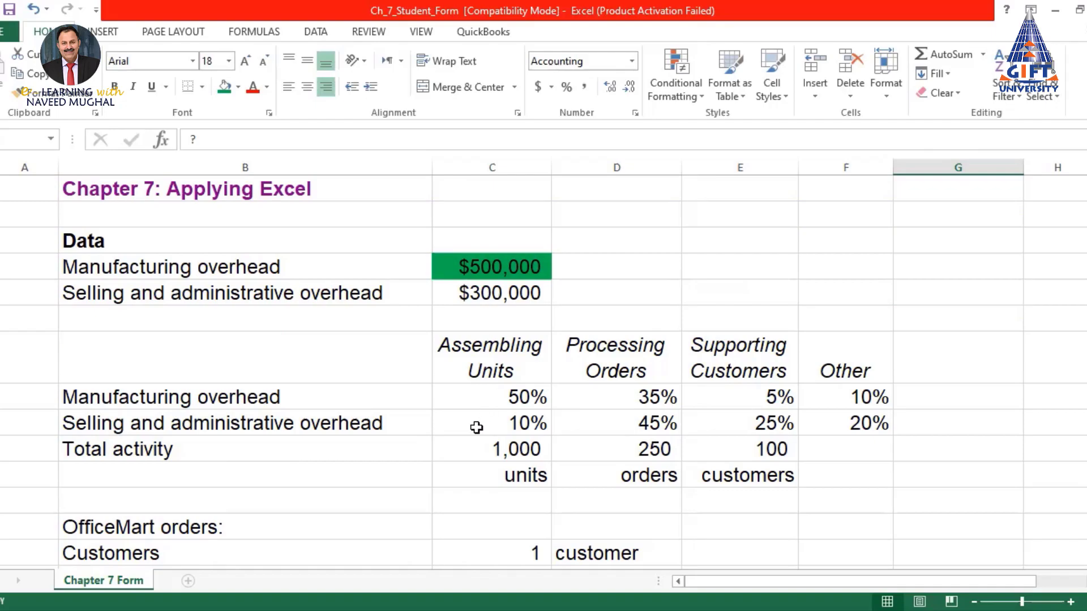
pyautogui.scroll(-9, 861, 423)
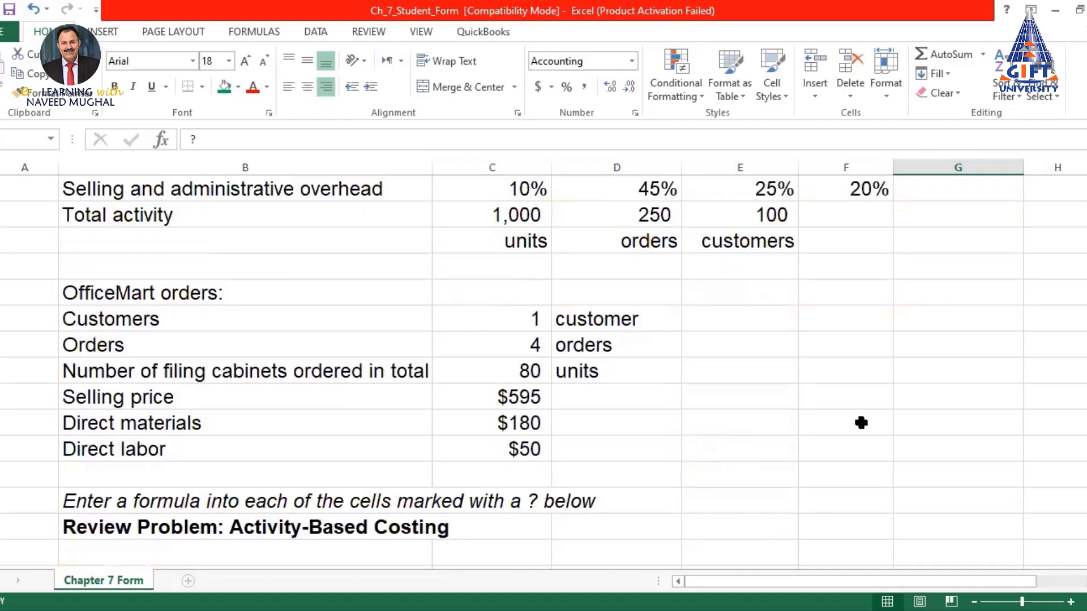
pyautogui.scroll(3, 529, 341)
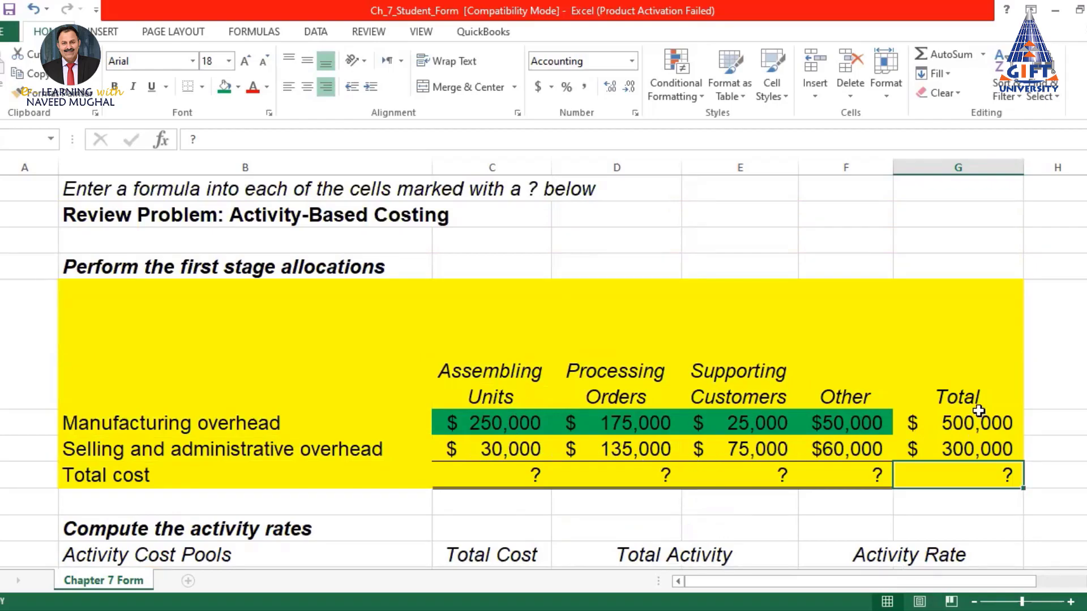
# Sum Total cost for C28 through F28 ($280,000, $310,000, $100,000, $110,000) and autofit column F
pyautogui.click(520, 476)
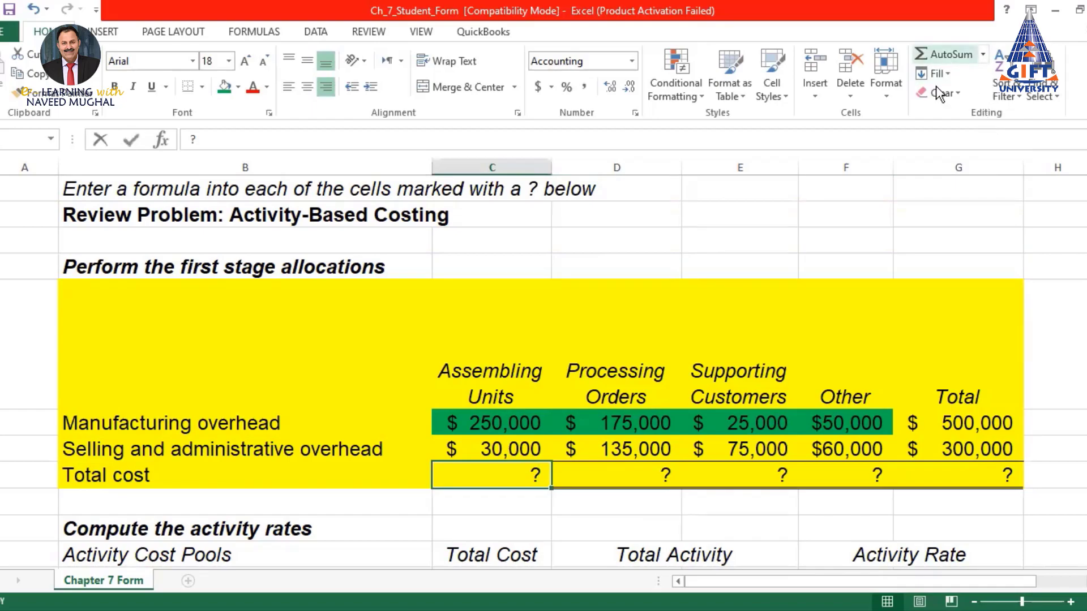
pyautogui.click(945, 55)
pyautogui.press('Return')
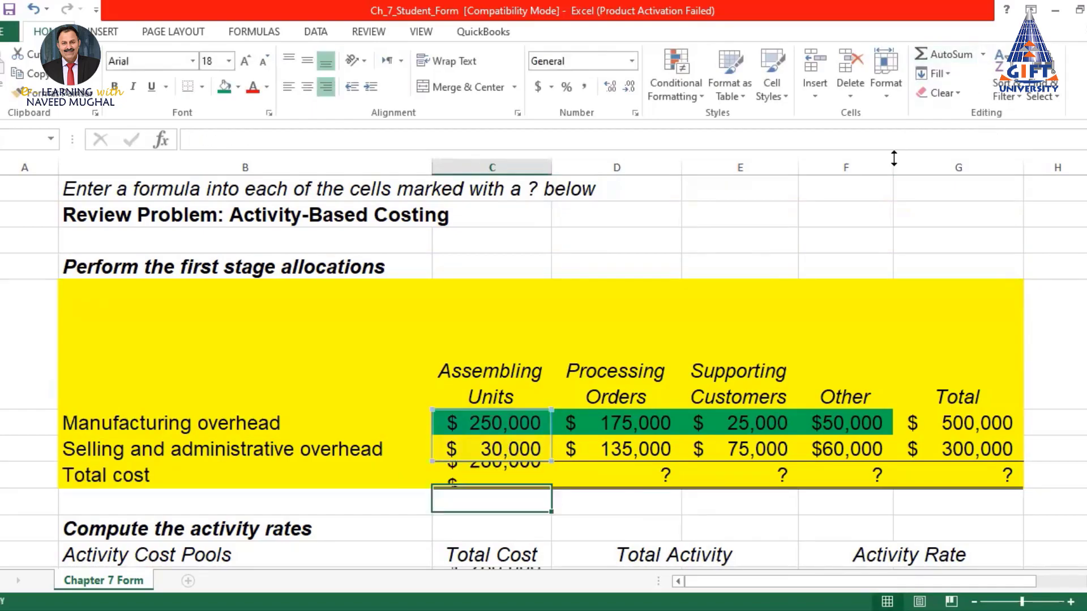
pyautogui.click(522, 477)
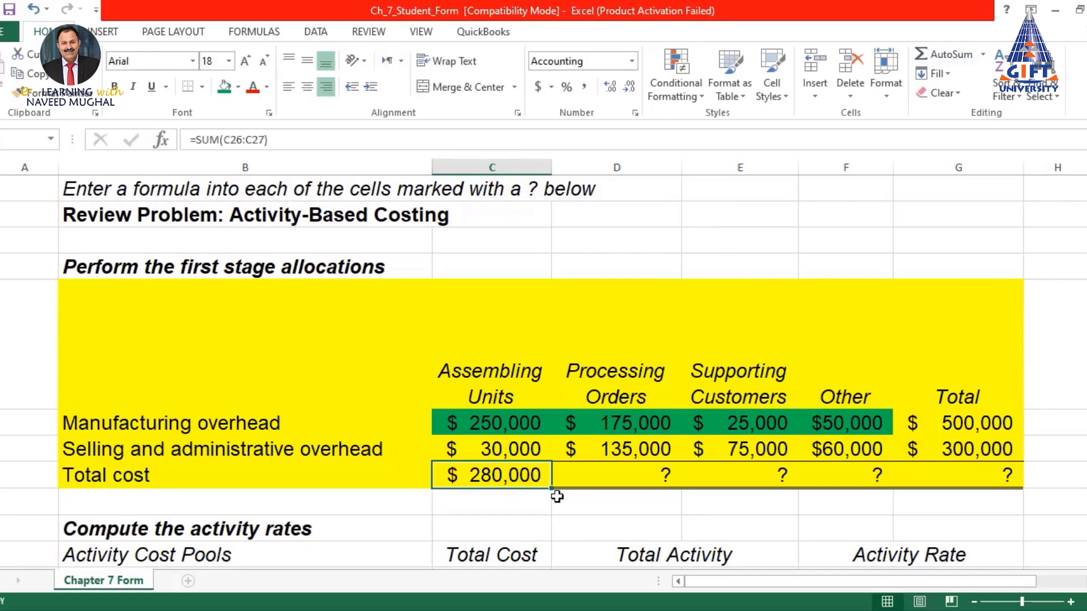
pyautogui.moveTo(553, 488); pyautogui.dragTo(886, 497)
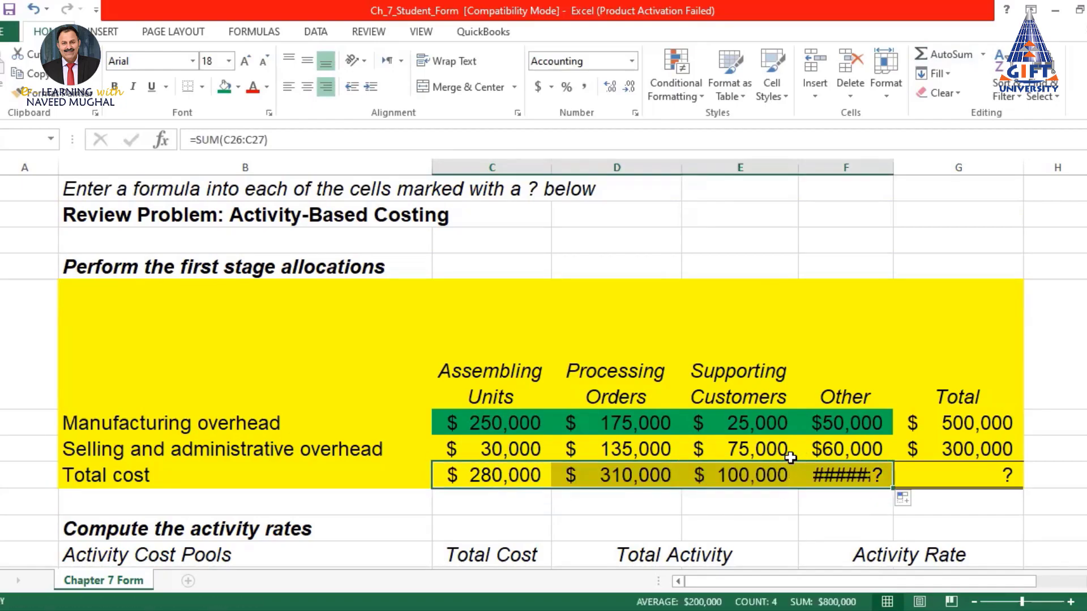
pyautogui.doubleClick(895, 168)
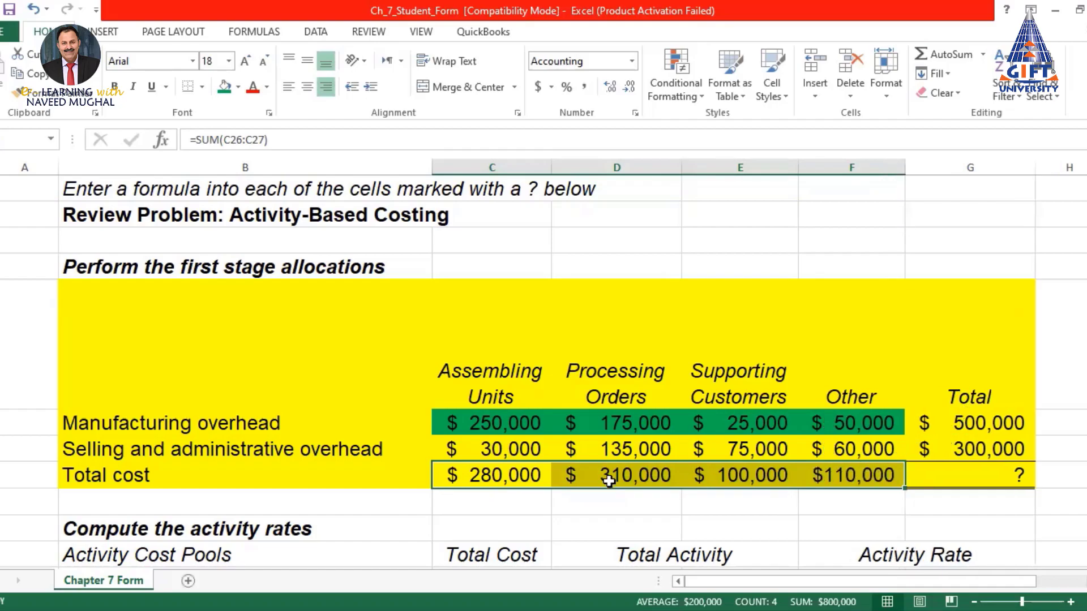
# AutoSum the grand total cost in G28 to get $800,000
pyautogui.click(990, 476)
pyautogui.click(939, 52)
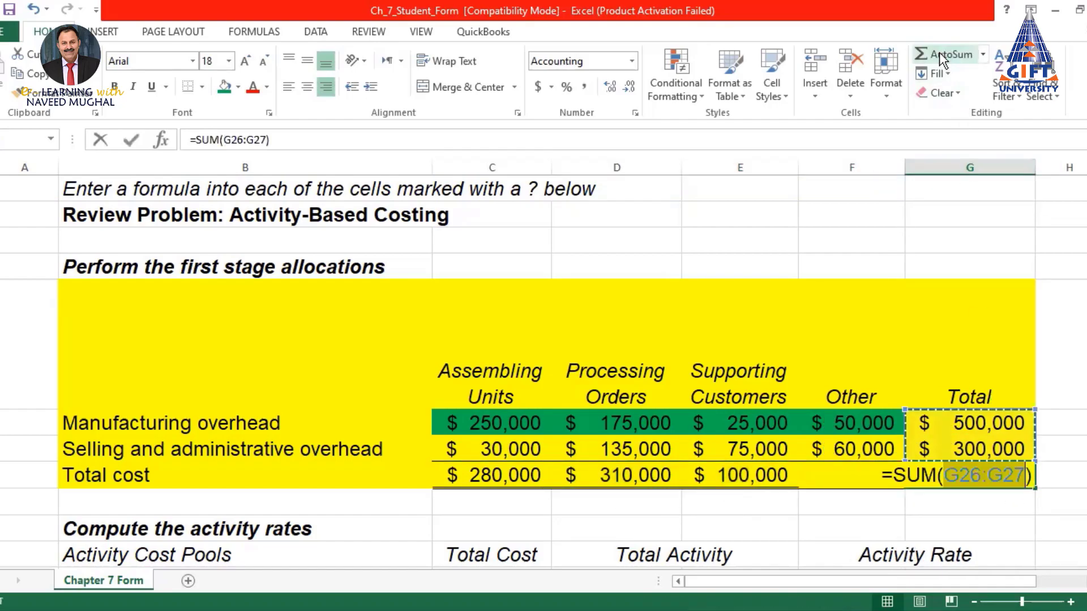
pyautogui.press('Return')
pyautogui.click(989, 481)
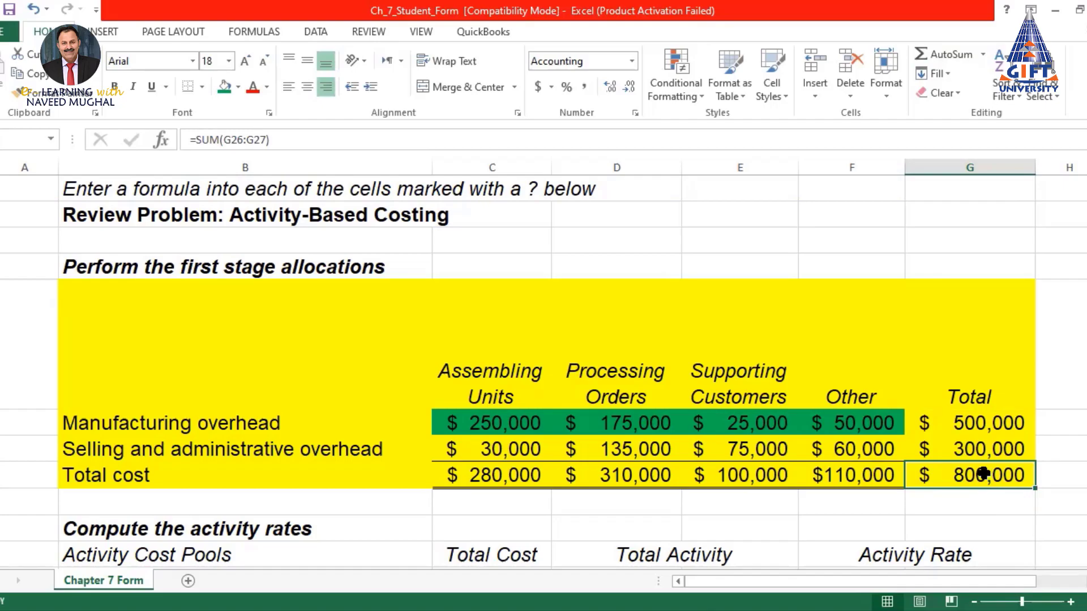
pyautogui.scroll(-3, 703, 376)
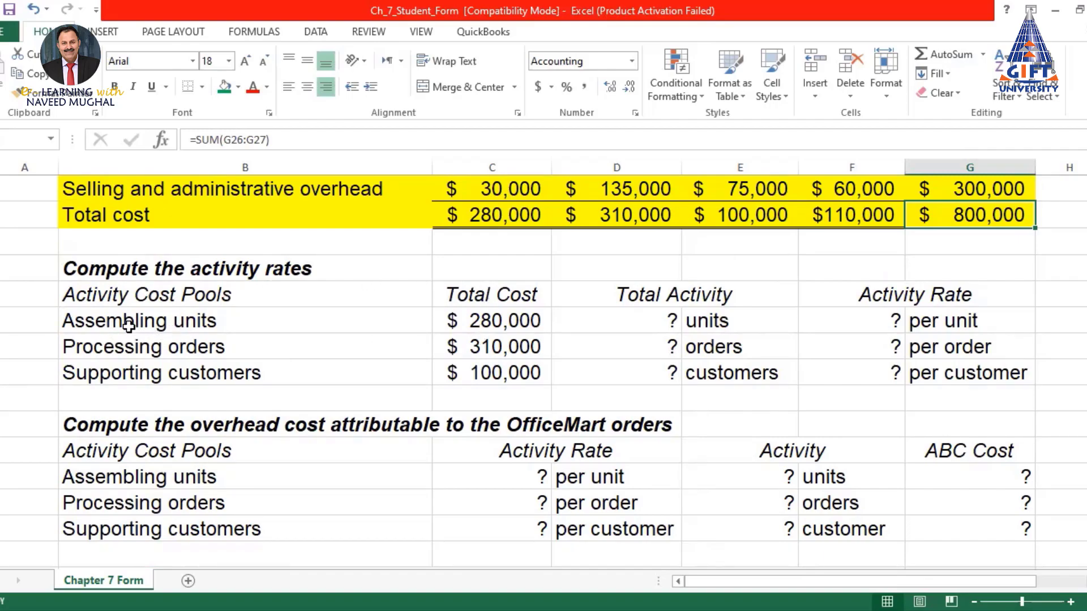
# Shade the three activity pool header cells green
pyautogui.scroll(2, 543, 316)
pyautogui.scroll(-3, 527, 326)
pyautogui.scroll(3, 587, 221)
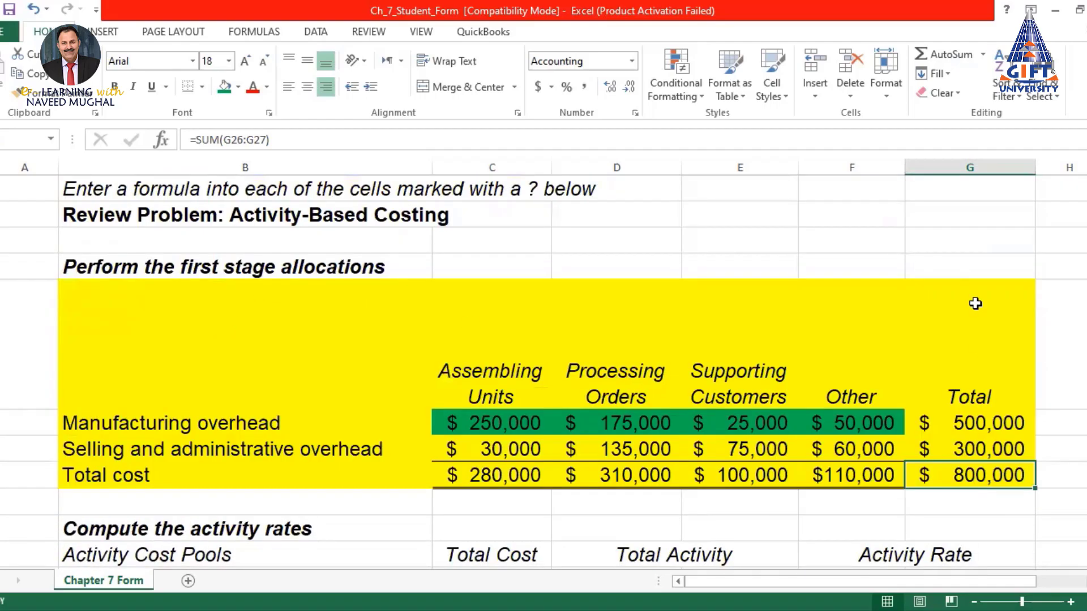
pyautogui.moveTo(490, 377); pyautogui.dragTo(743, 370)
pyautogui.click(225, 86)
pyautogui.scroll(-2, 668, 374)
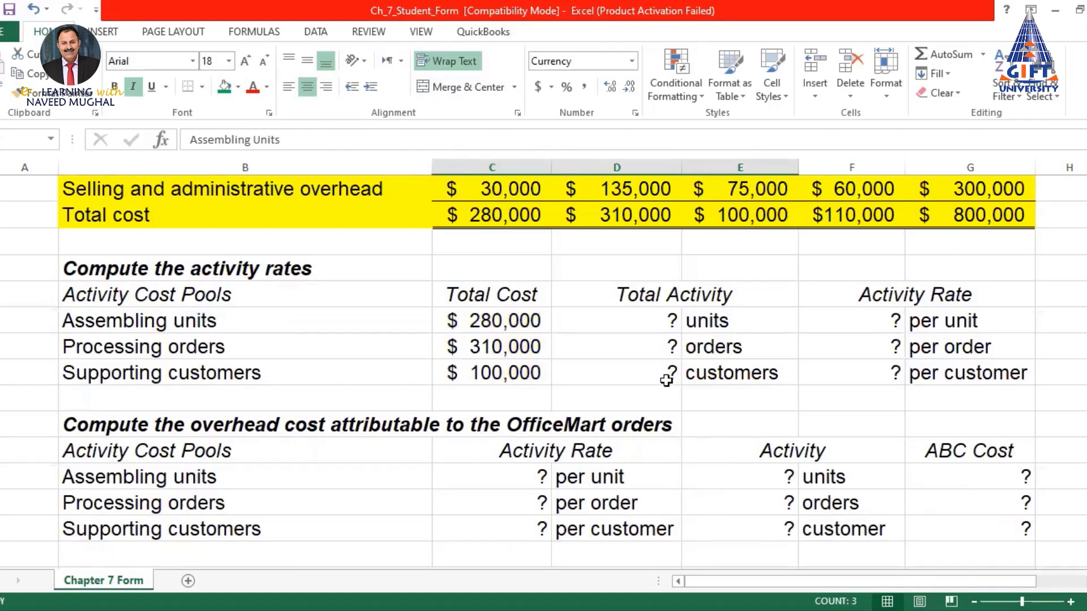
pyautogui.scroll(2, 636, 347)
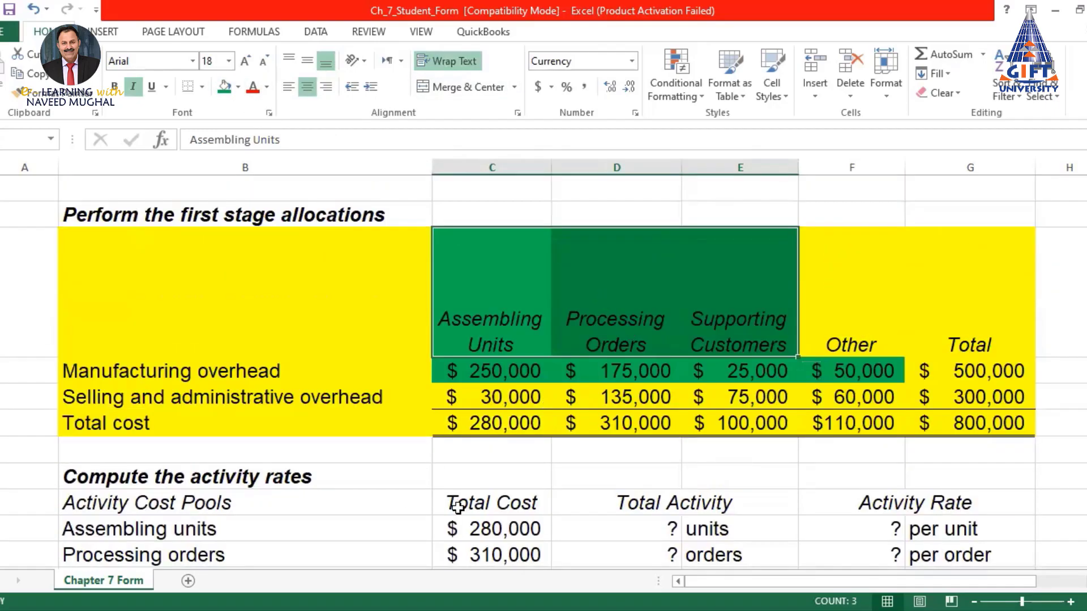
pyautogui.scroll(-2, 278, 418)
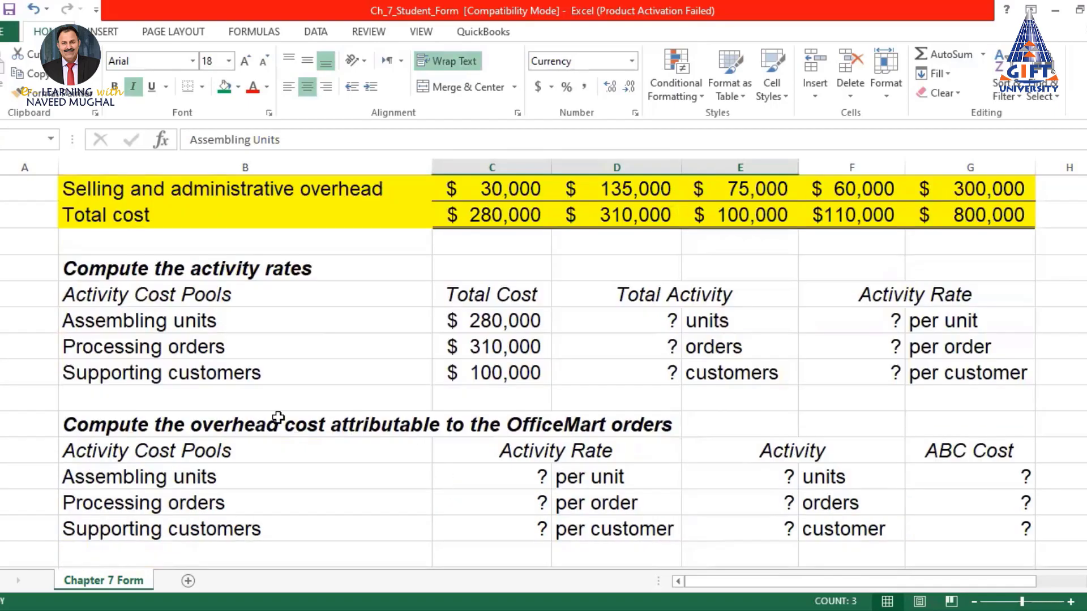
# Link the Total Cost cells to =C28, =D28, =E28, showing $280,000, $310,000 and $100,000
pyautogui.click(507, 319)
pyautogui.write('=')
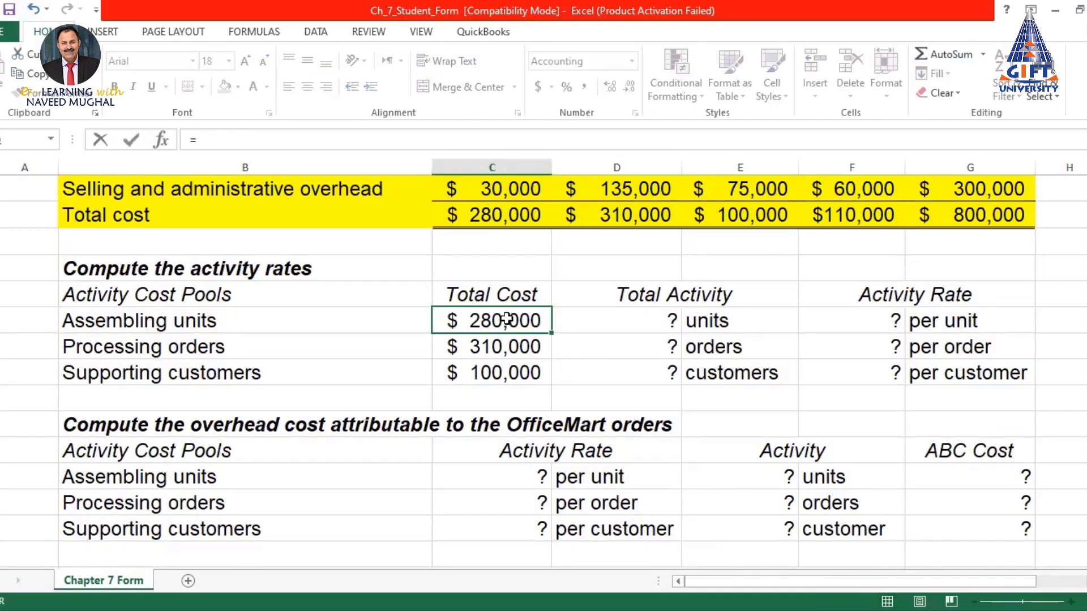
pyautogui.scroll(3, 527, 376)
pyautogui.scroll(-1, 514, 360)
pyautogui.click(507, 368)
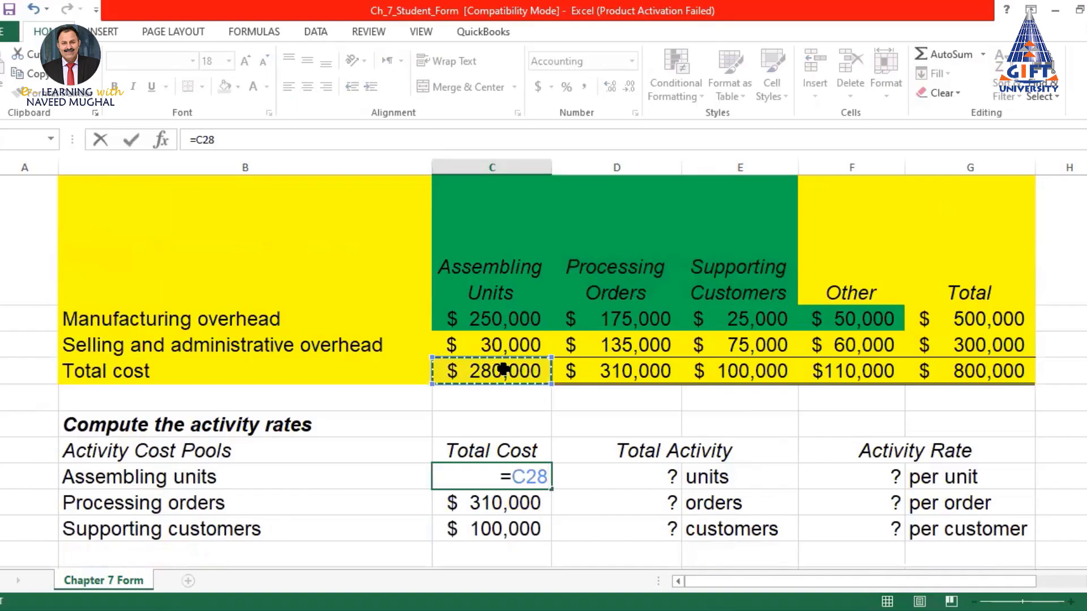
pyautogui.press('Return')
pyautogui.write('=')
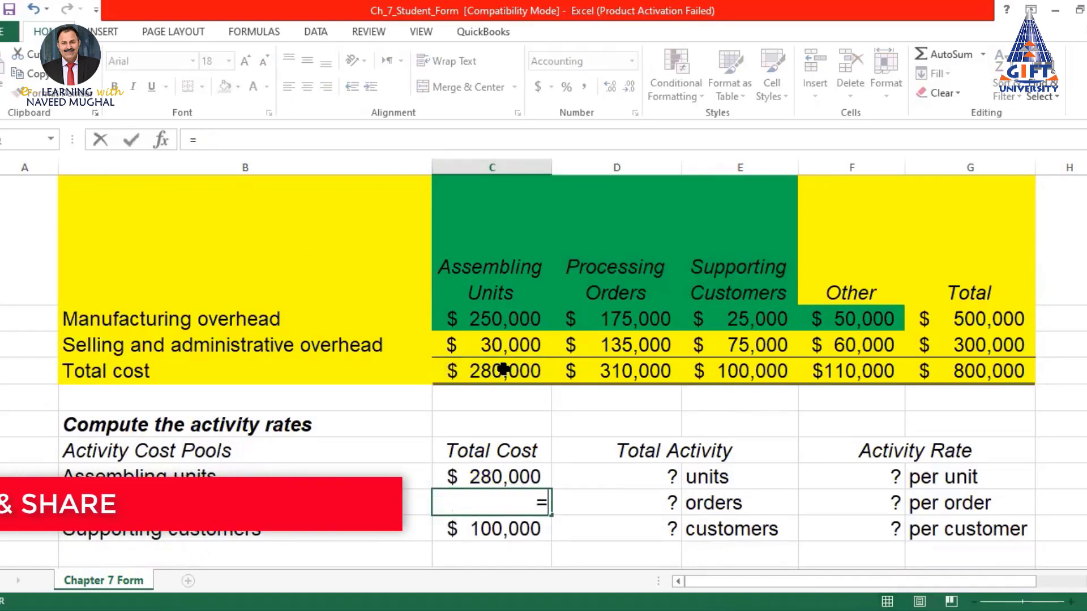
pyautogui.click(629, 367)
pyautogui.press('Return')
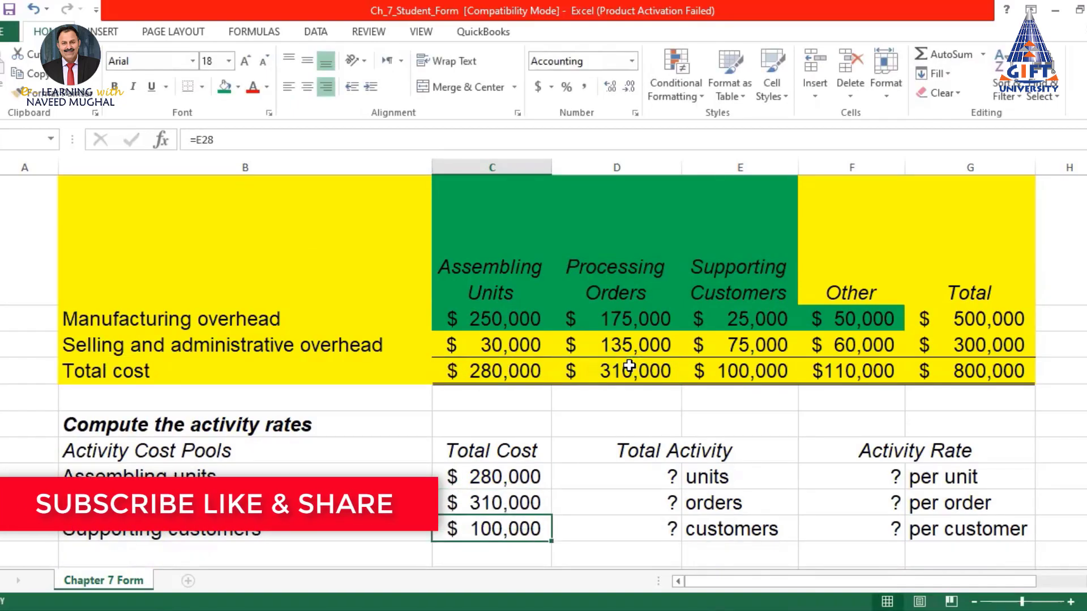
pyautogui.write('=')
pyautogui.click(770, 371)
pyautogui.press('Return')
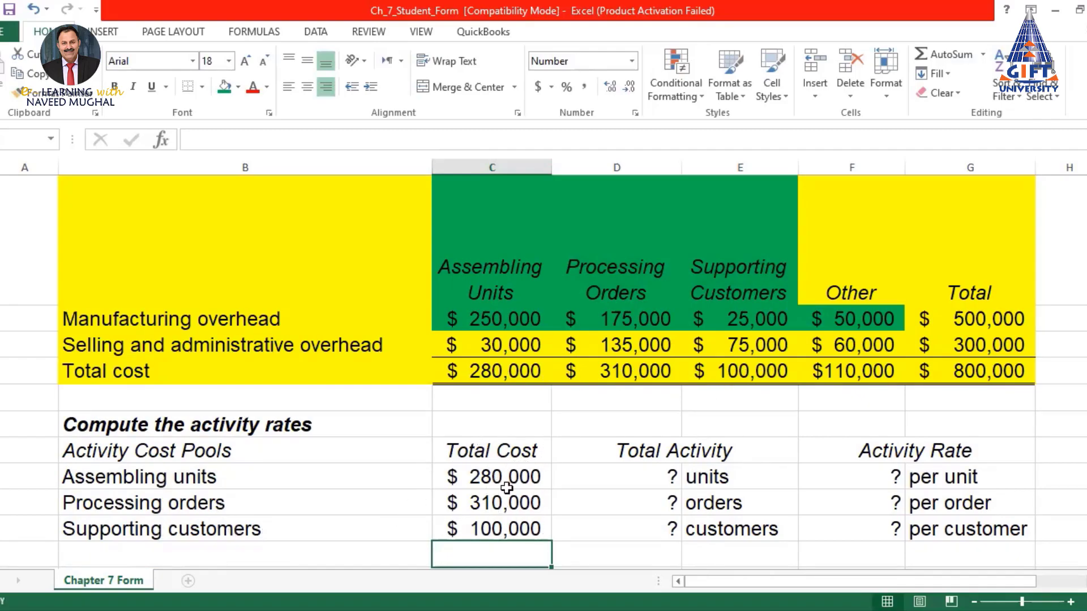
pyautogui.scroll(-2, 510, 516)
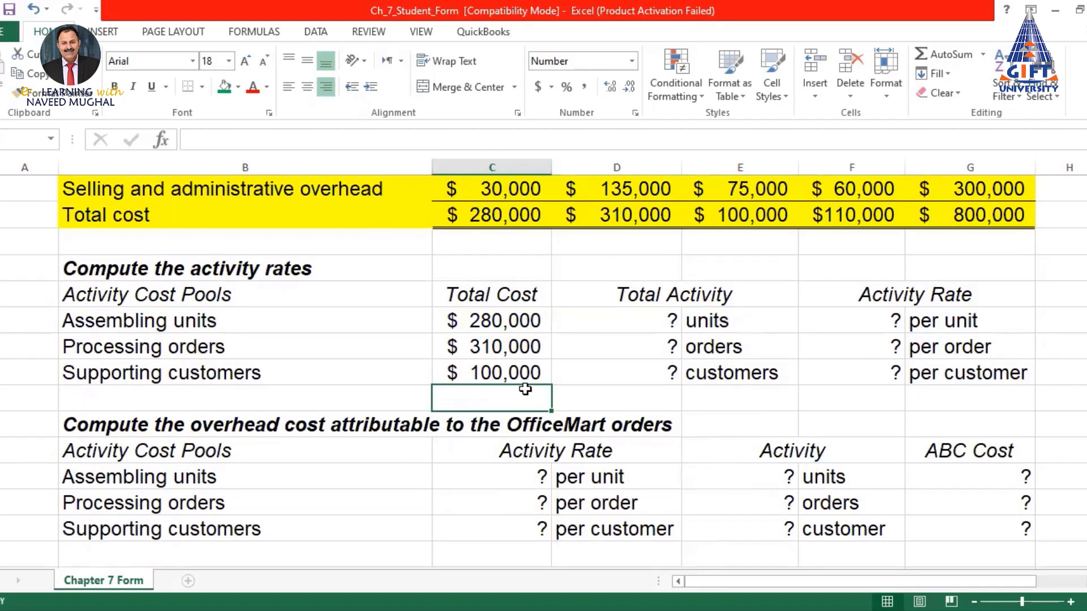
pyautogui.scroll(2, 525, 389)
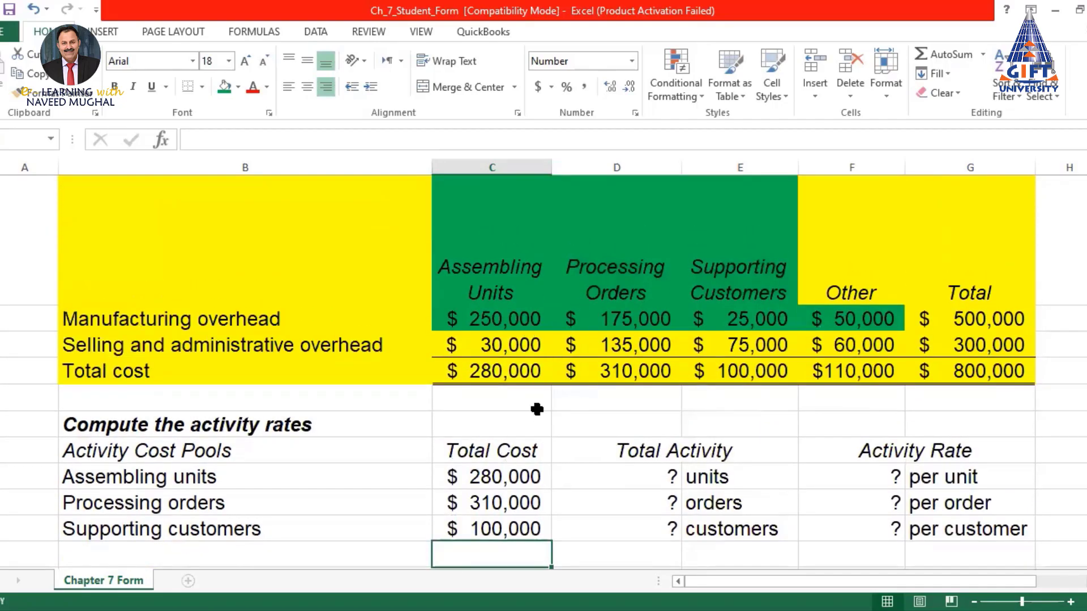
# Link the Total Activity cells to the data section's 1,000 units, 250 orders and 100 customers
pyautogui.click(644, 475)
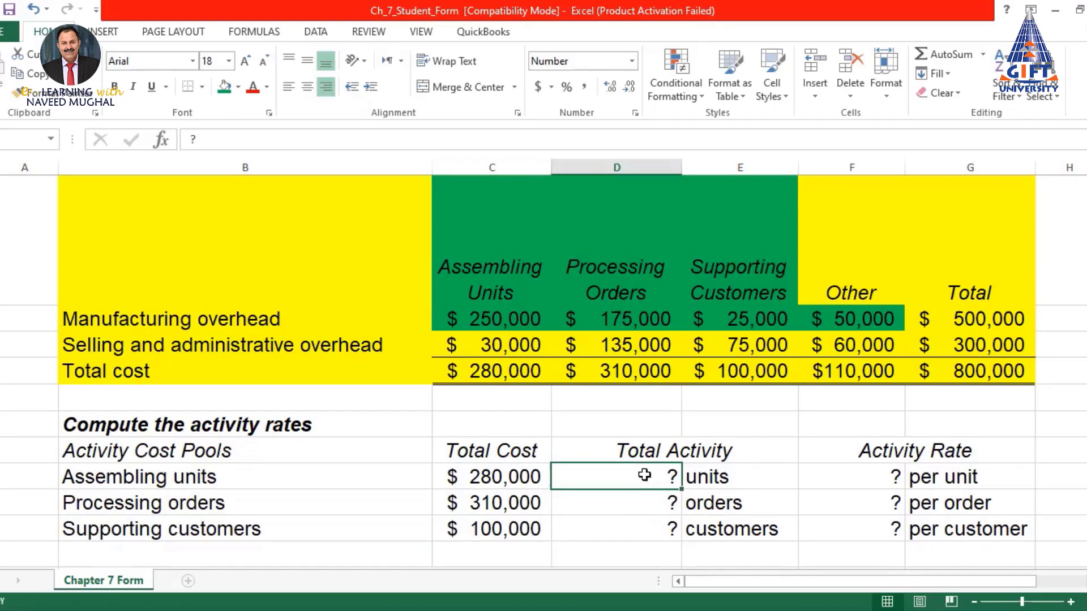
pyautogui.write('=')
pyautogui.scroll(5, 644, 475)
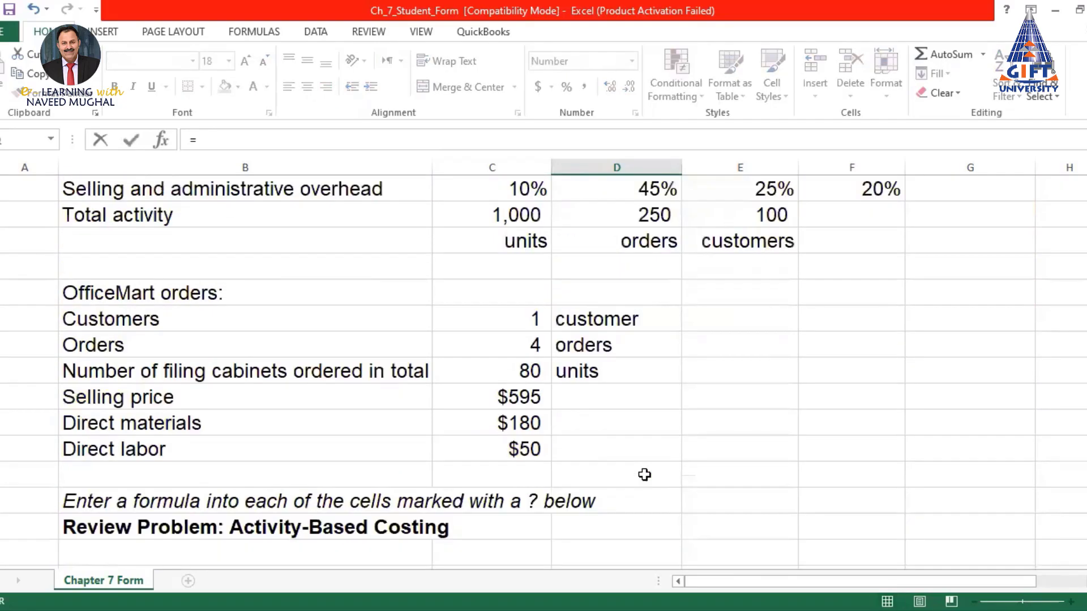
pyautogui.scroll(2, 644, 475)
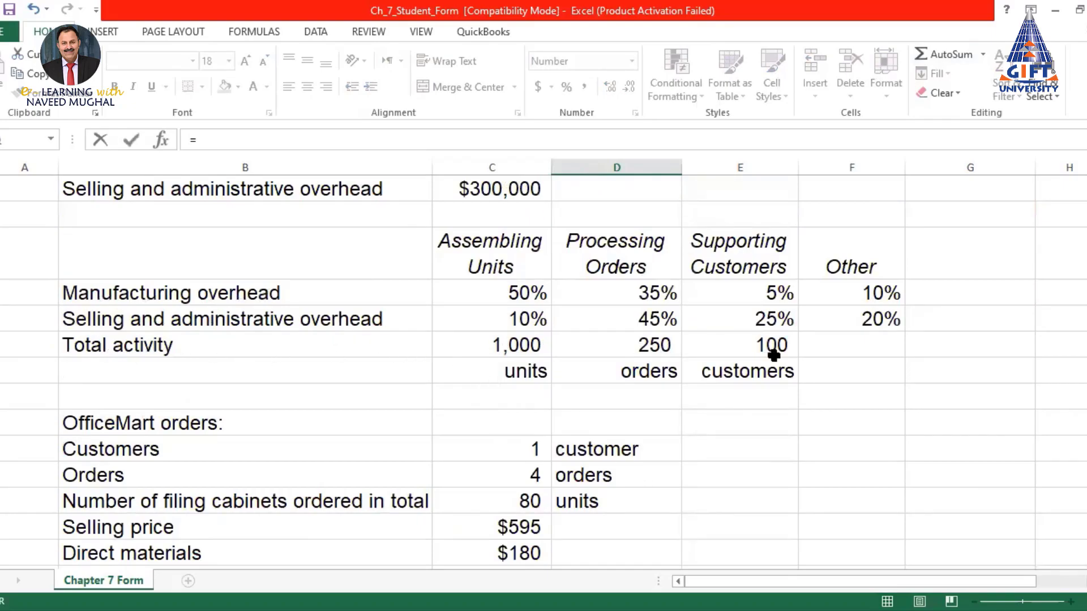
pyautogui.click(519, 344)
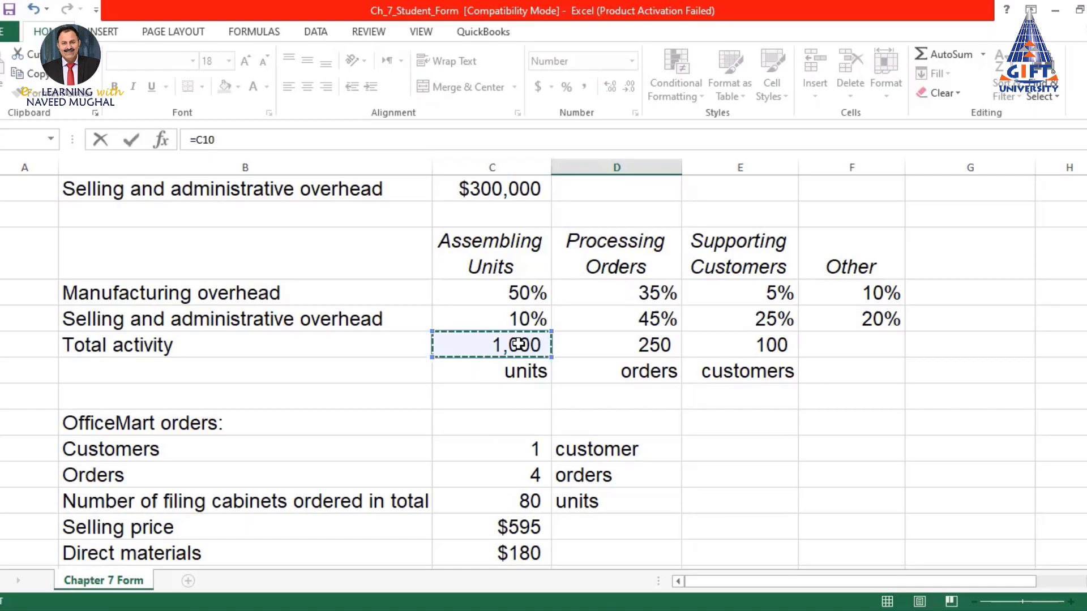
pyautogui.press('Return')
pyautogui.scroll(-1, 641, 336)
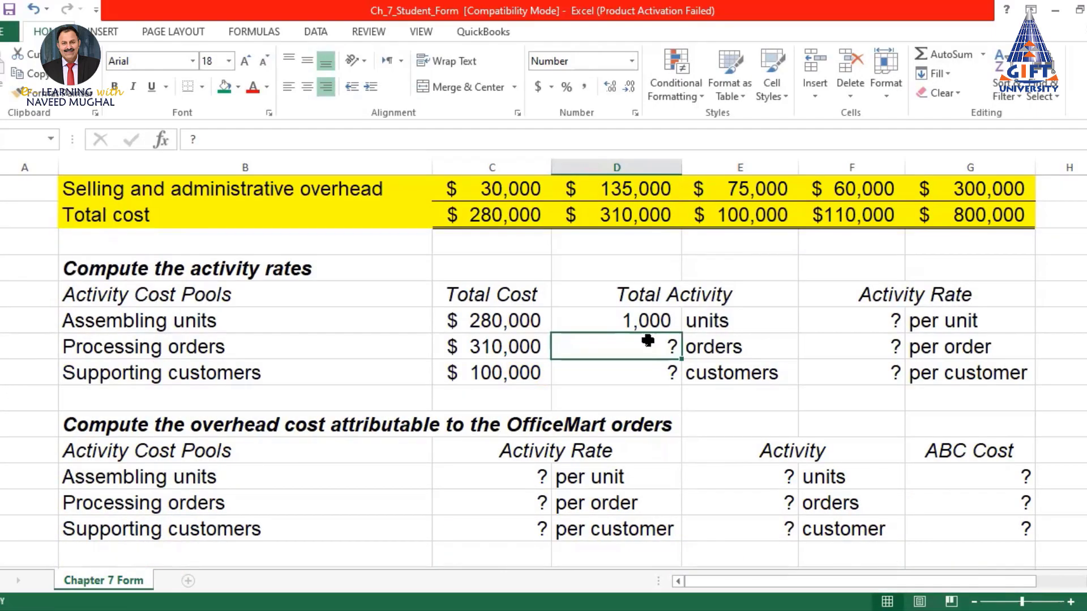
pyautogui.write('=')
pyautogui.scroll(10, 642, 340)
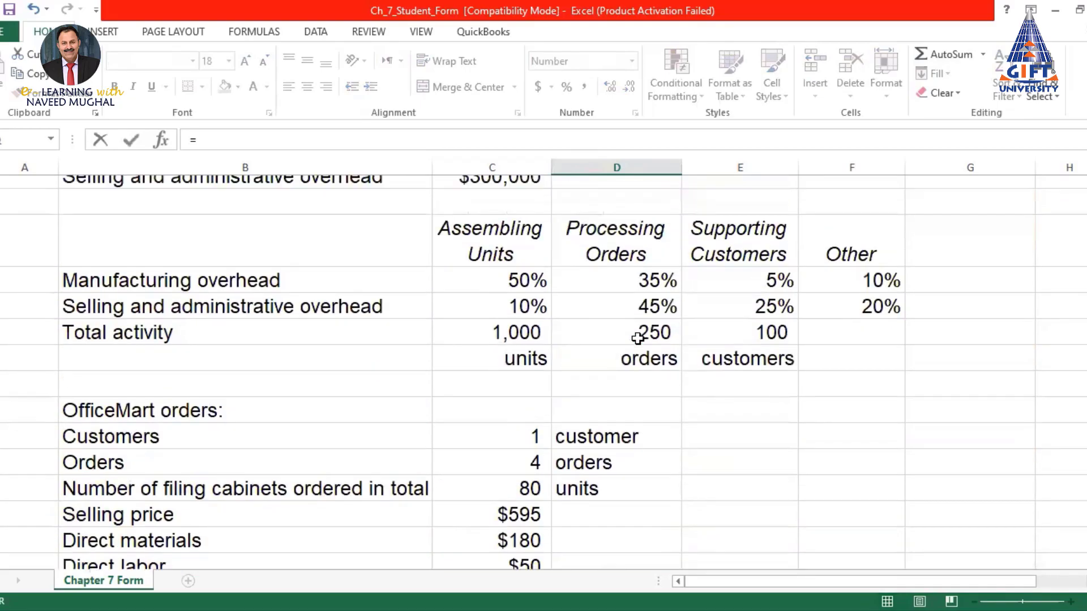
pyautogui.scroll(1, 638, 339)
pyautogui.click(635, 393)
pyautogui.press('Escape')
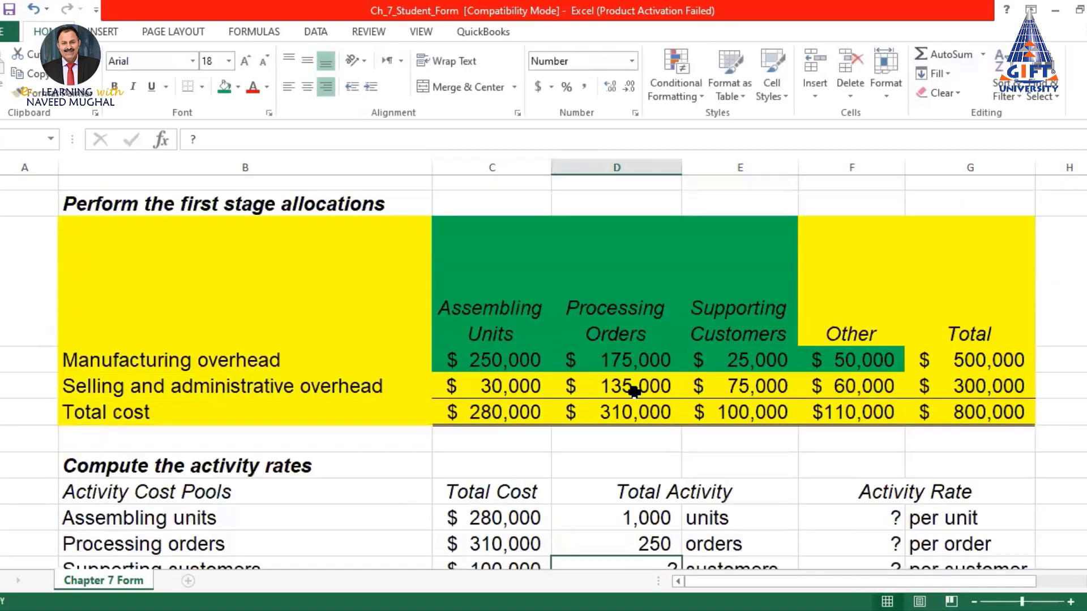
pyautogui.scroll(-4, 634, 391)
pyautogui.scroll(1, 666, 327)
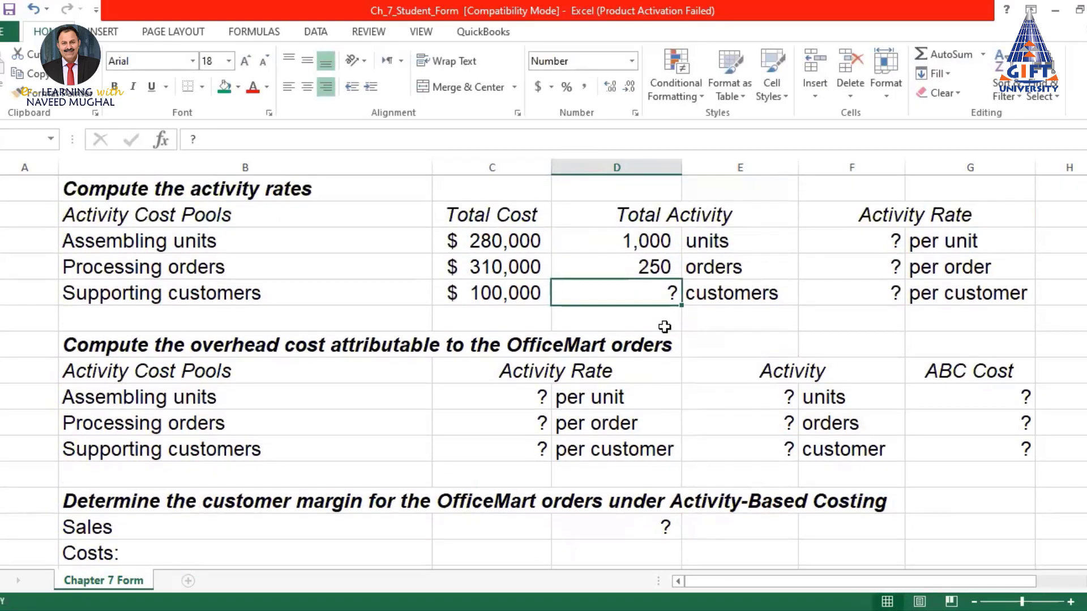
pyautogui.write('=')
pyautogui.scroll(10, 664, 326)
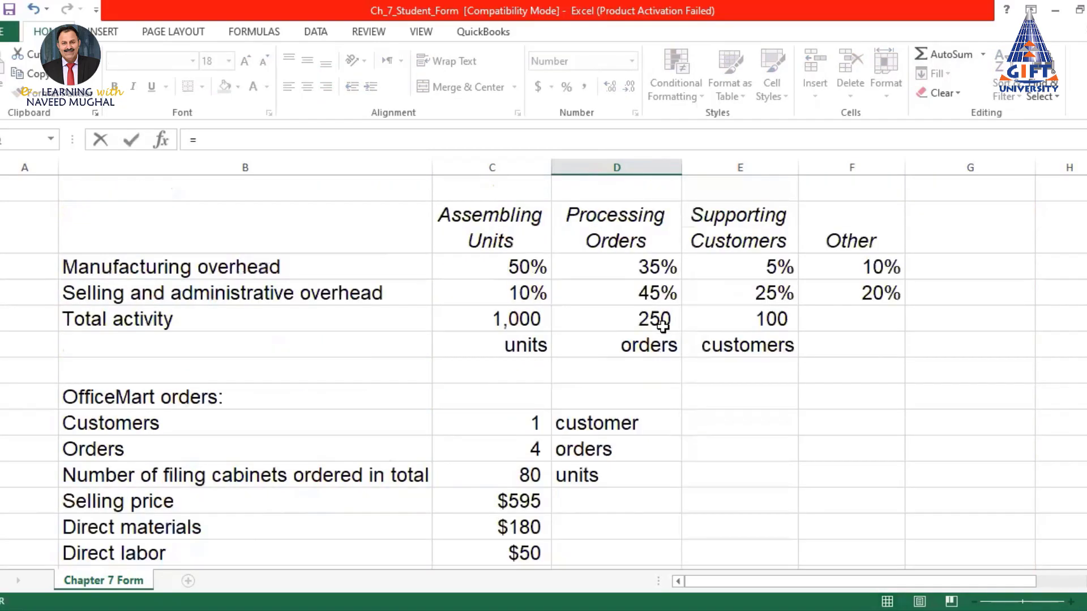
pyautogui.scroll(1, 663, 324)
pyautogui.click(768, 370)
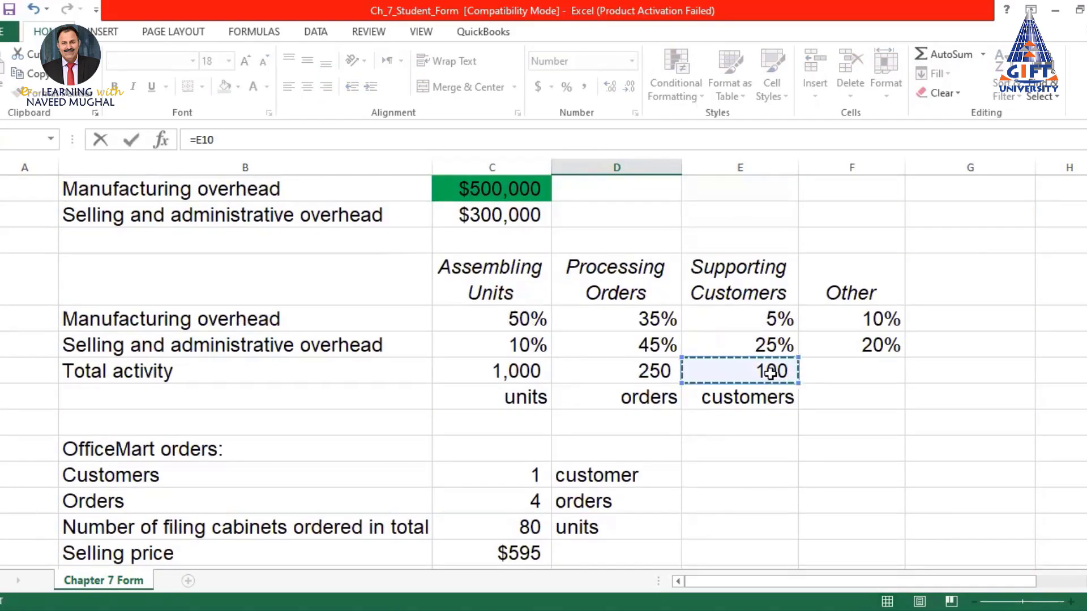
pyautogui.press('Return')
pyautogui.scroll(-2, 644, 303)
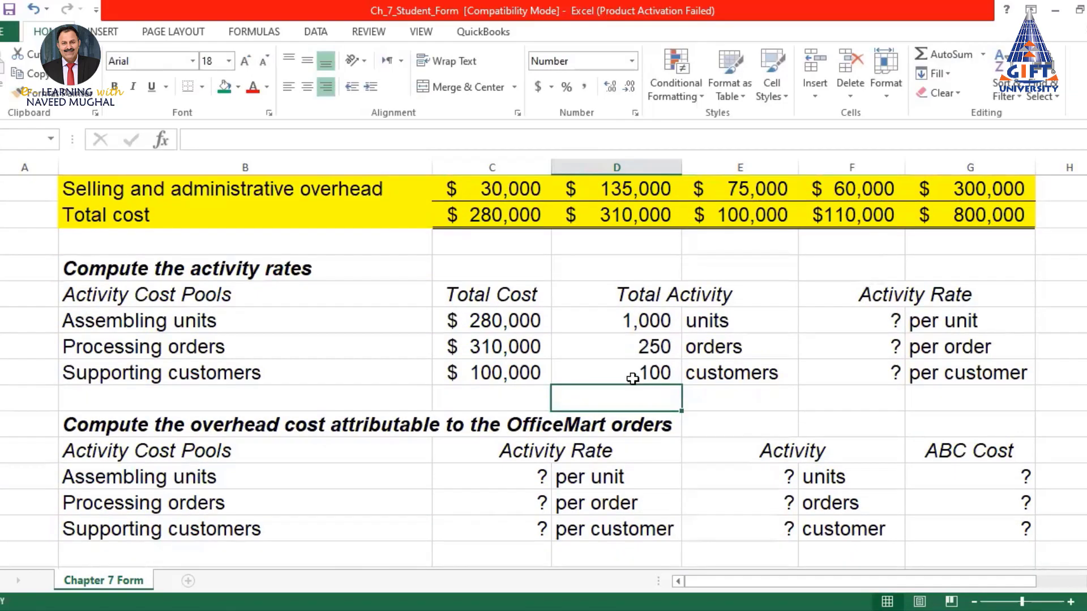
# Enter =C32/D32 in the first Activity Rate cell, giving $280 per unit
pyautogui.click(878, 325)
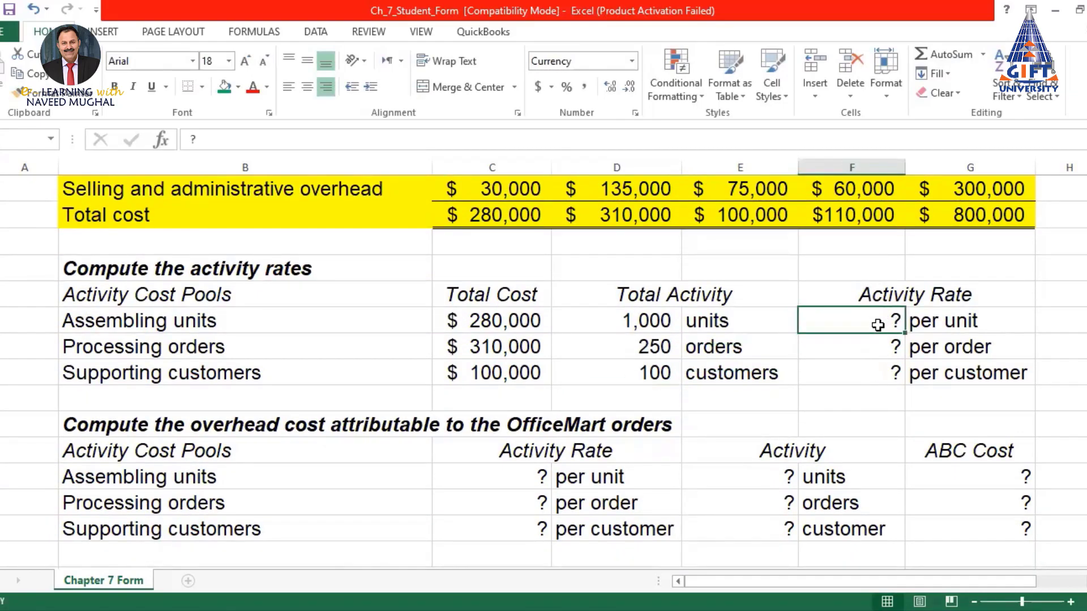
pyautogui.write('=')
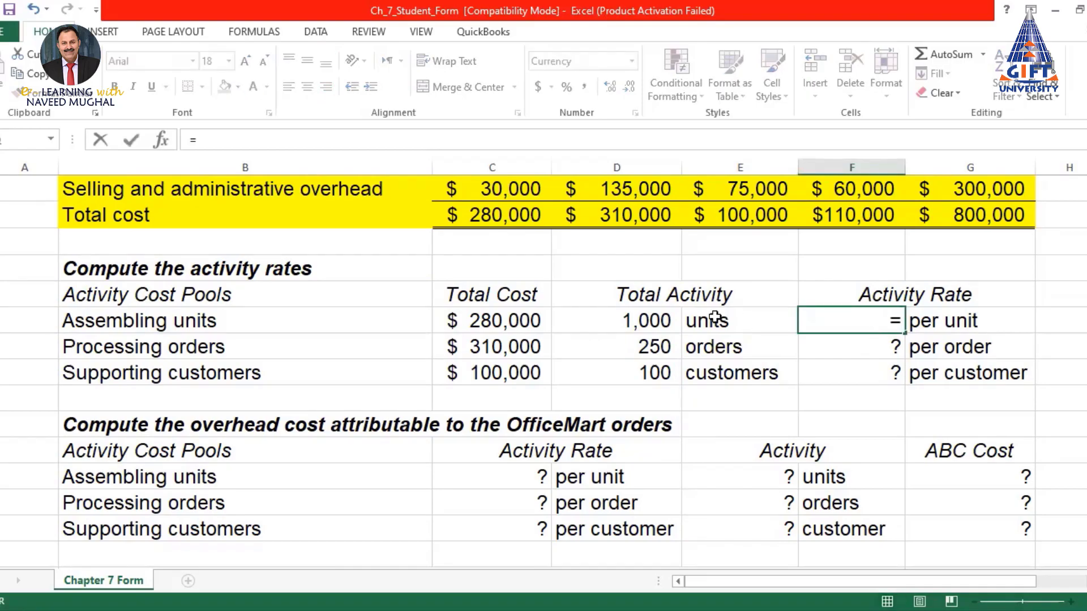
pyautogui.click(511, 320)
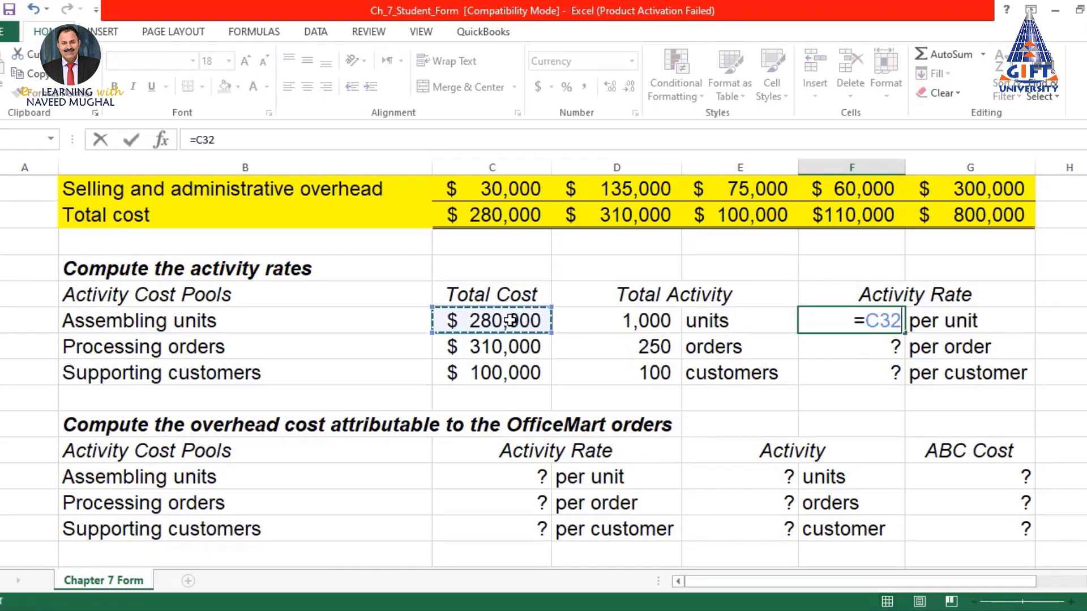
pyautogui.write('/')
pyautogui.click(639, 321)
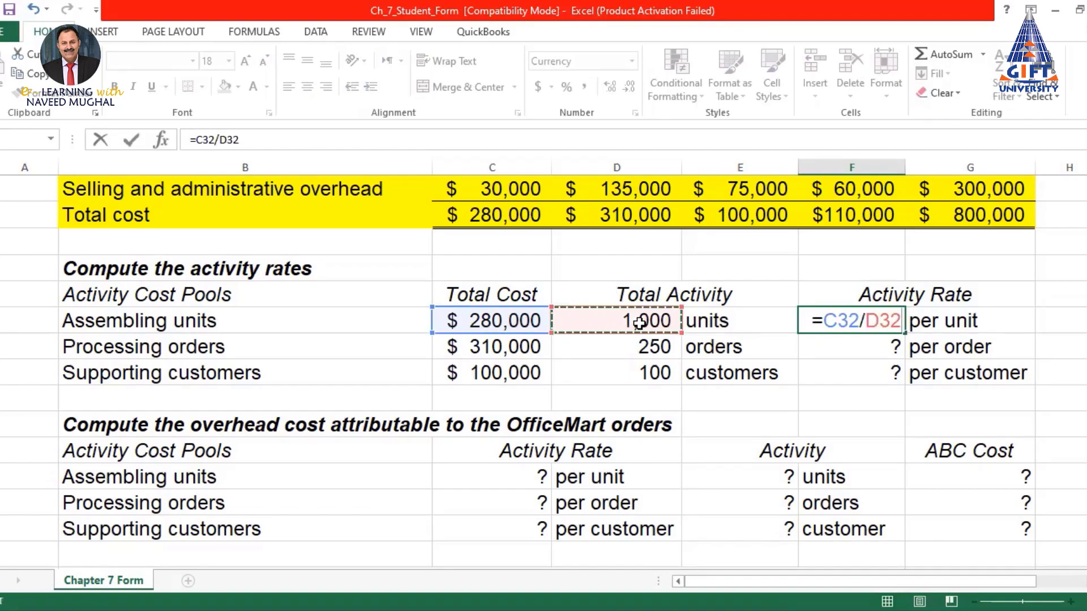
pyautogui.press('Return')
# Copy the rate formula down, giving $1,240 per order and $1,000 per customer
pyautogui.click(864, 318)
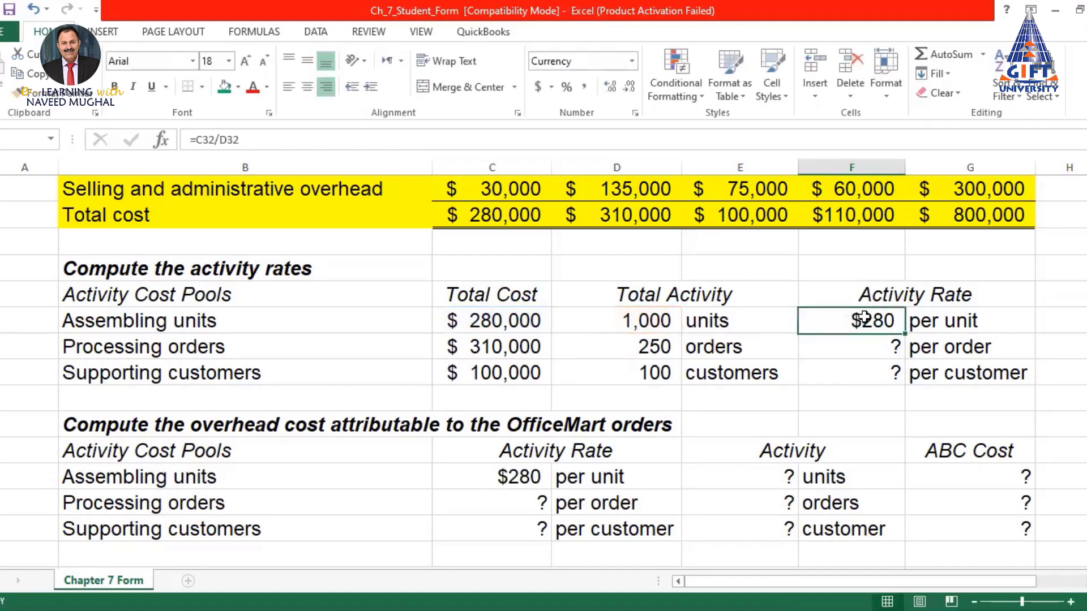
pyautogui.click(968, 320)
pyautogui.click(883, 344)
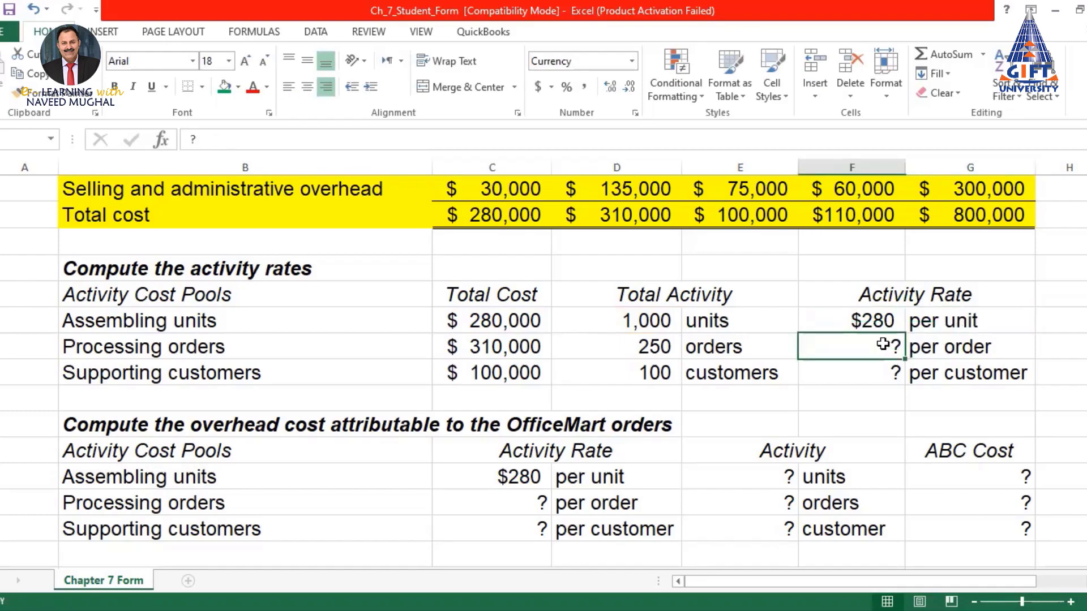
pyautogui.click(883, 323)
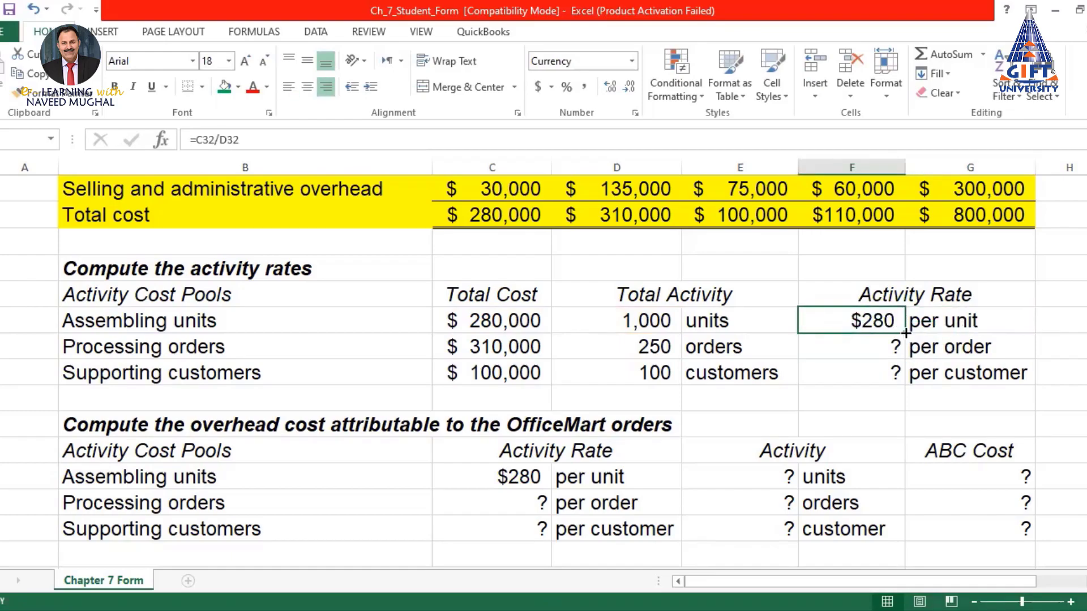
pyautogui.moveTo(906, 335); pyautogui.dragTo(899, 360)
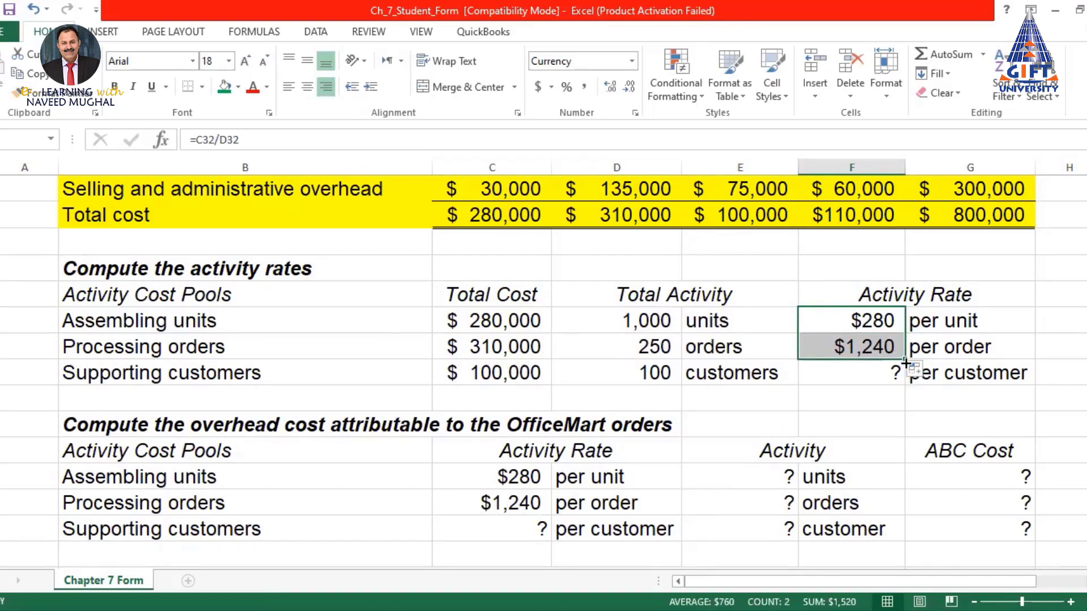
pyautogui.moveTo(906, 360); pyautogui.dragTo(907, 374)
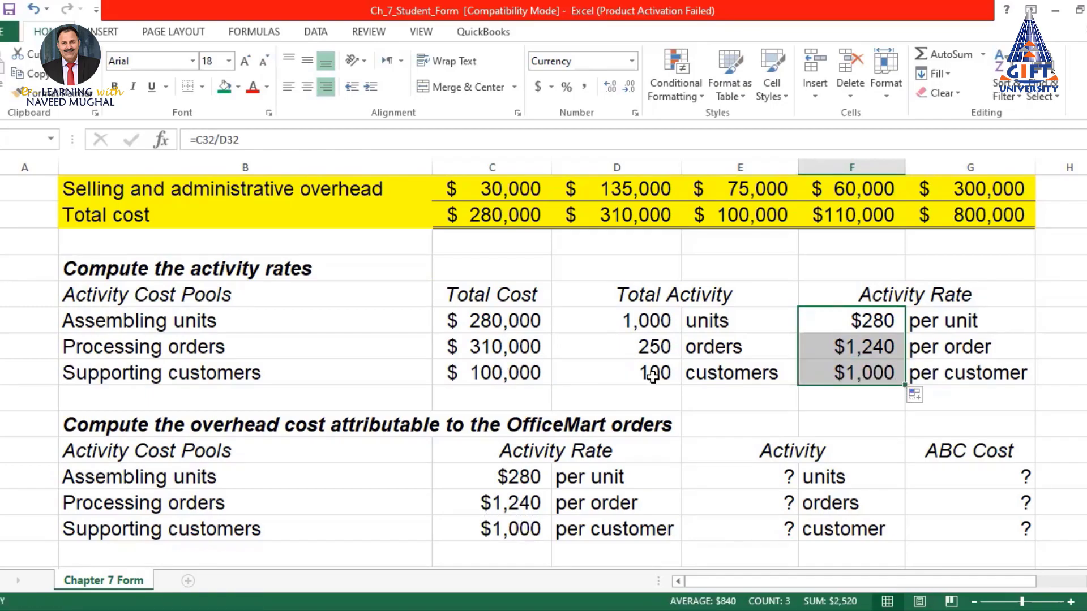
pyautogui.click(874, 374)
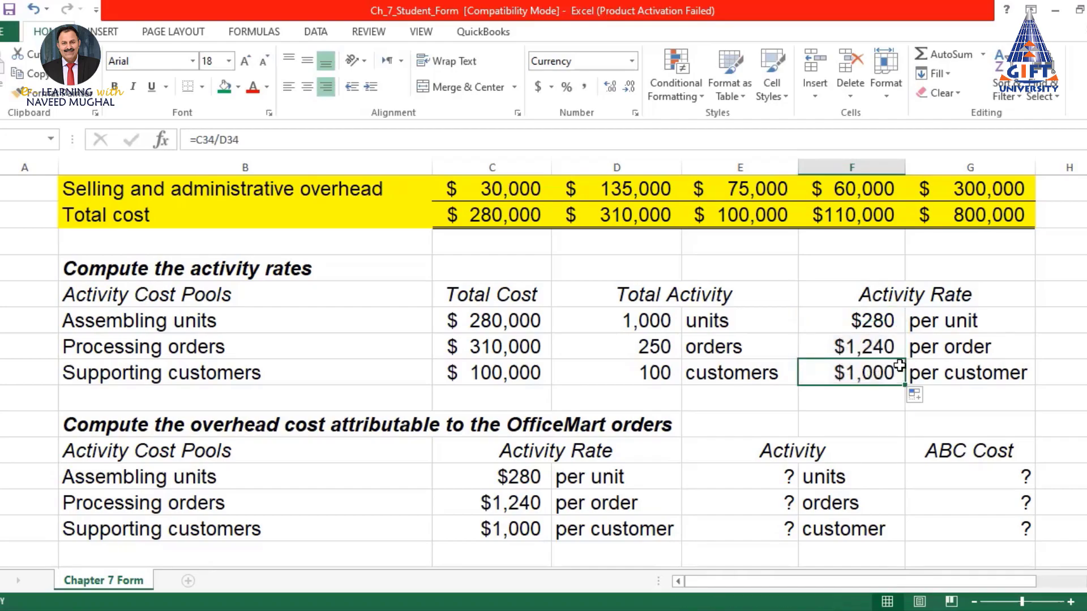
pyautogui.moveTo(868, 329); pyautogui.dragTo(862, 371)
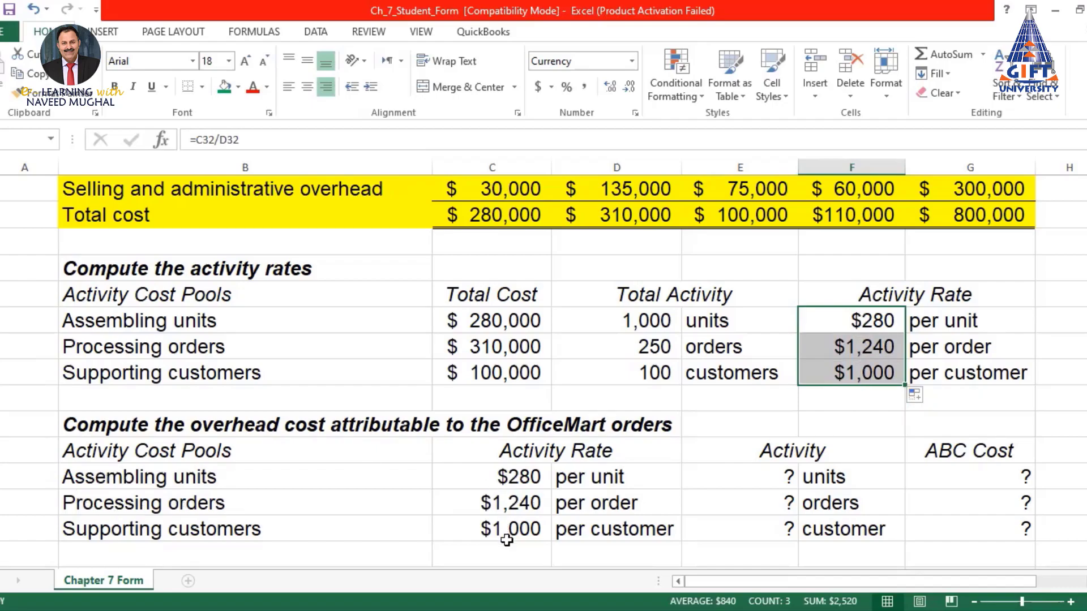
# Link the overhead section's Activity Rates to F32, F33 and F34: $280, $1,240 and $1,000
pyautogui.click(520, 474)
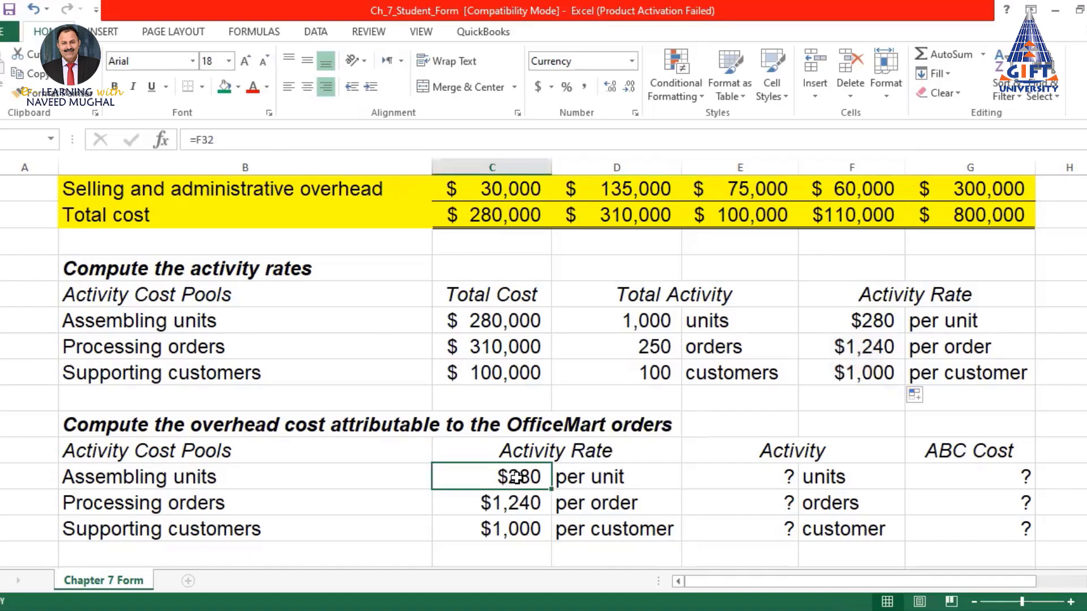
pyautogui.write('=')
pyautogui.click(858, 321)
pyautogui.press('Return')
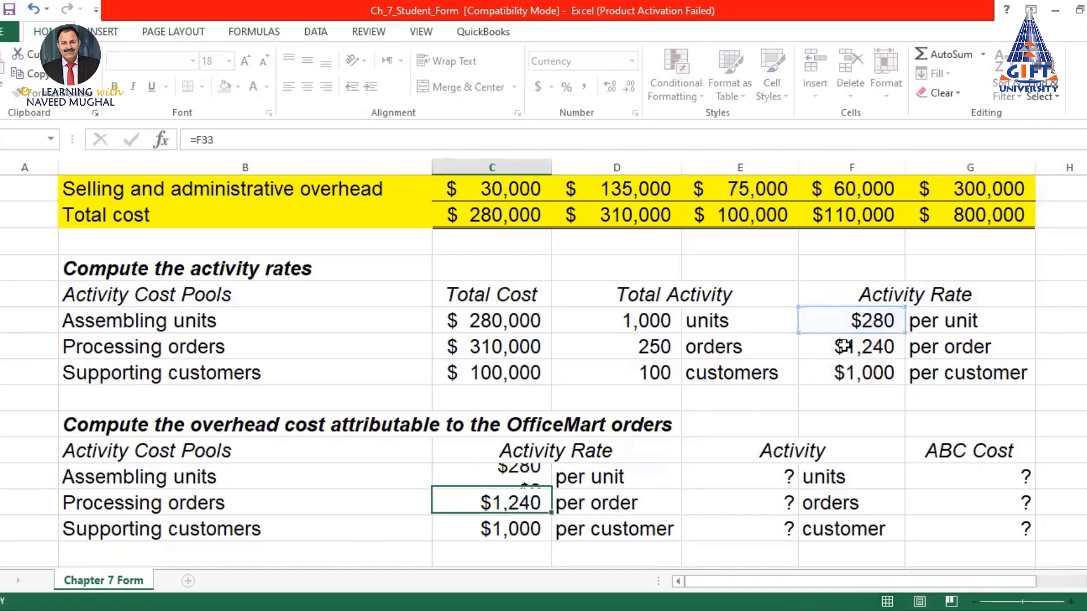
pyautogui.write('=')
pyautogui.click(861, 347)
pyautogui.press('Return')
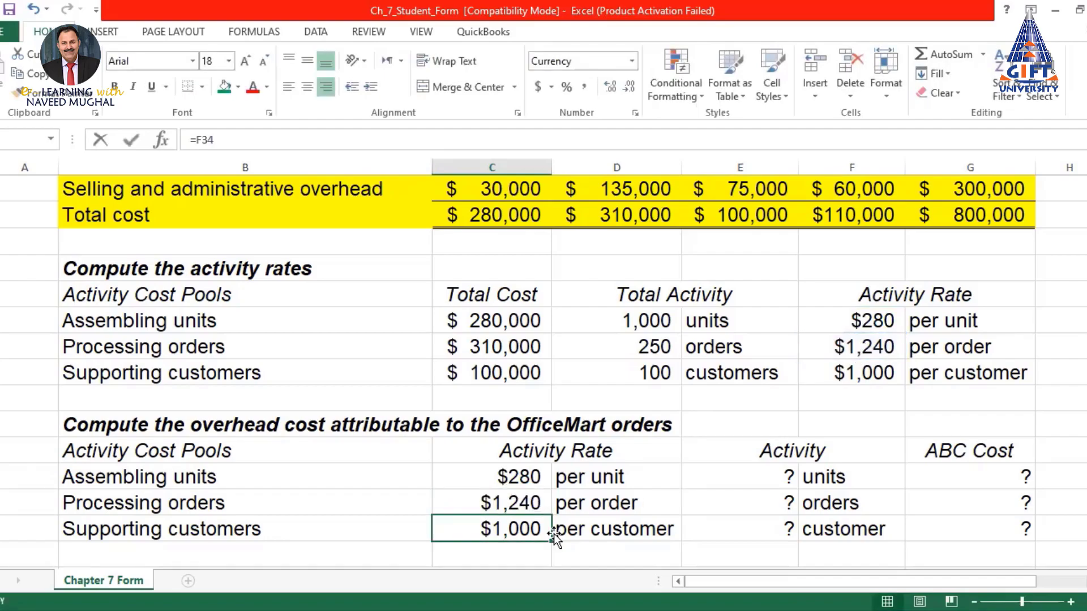
pyautogui.write('=')
pyautogui.click(864, 373)
pyautogui.press('Return')
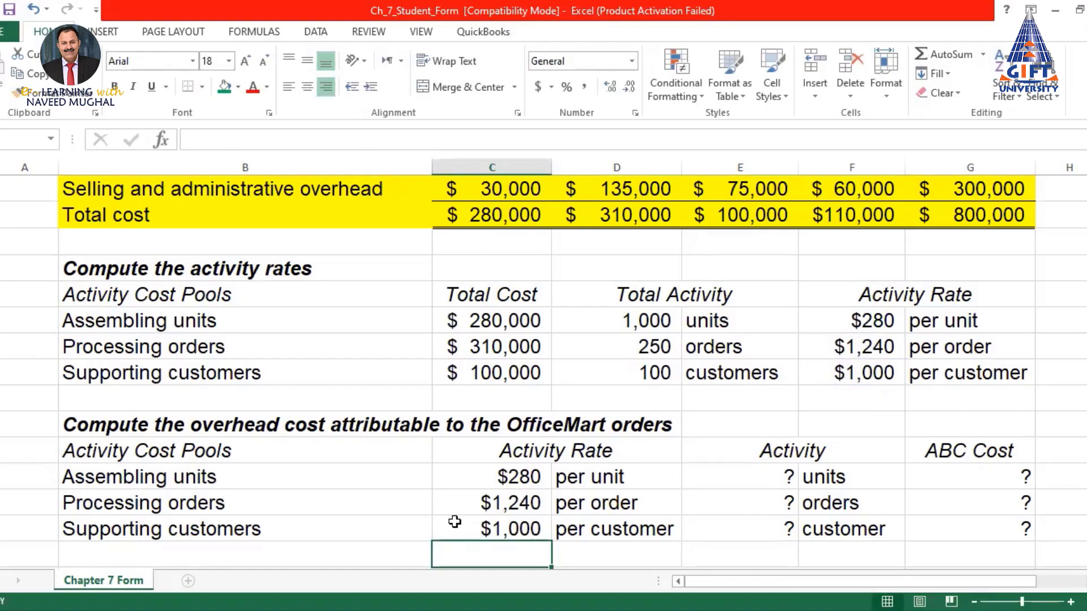
pyautogui.scroll(-2, 518, 472)
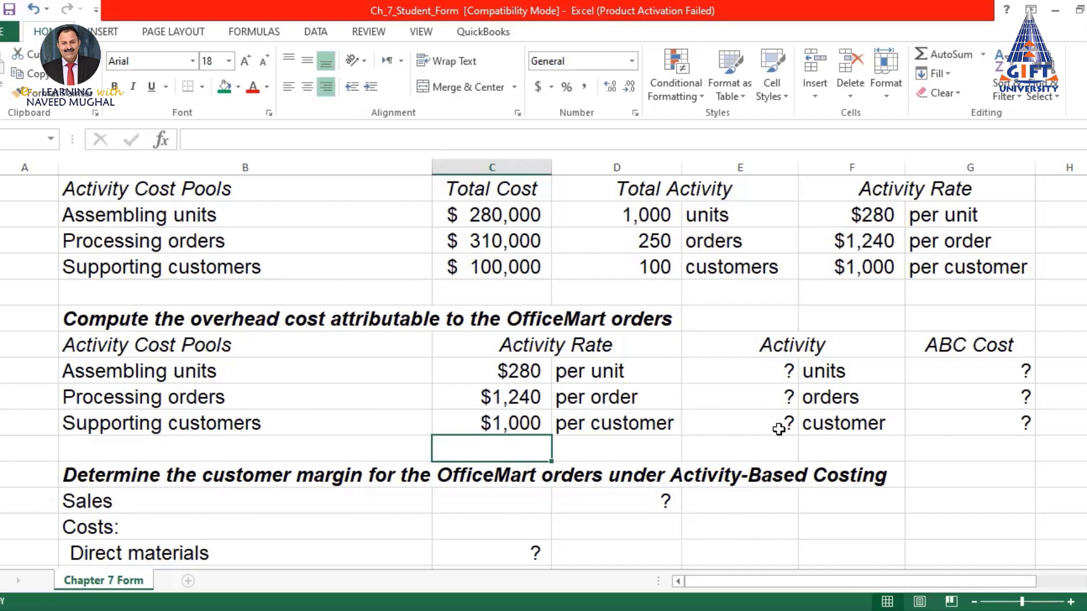
# Link OfficeMart's assembling units Activity to the 80 filing cabinets ordered
pyautogui.click(772, 368)
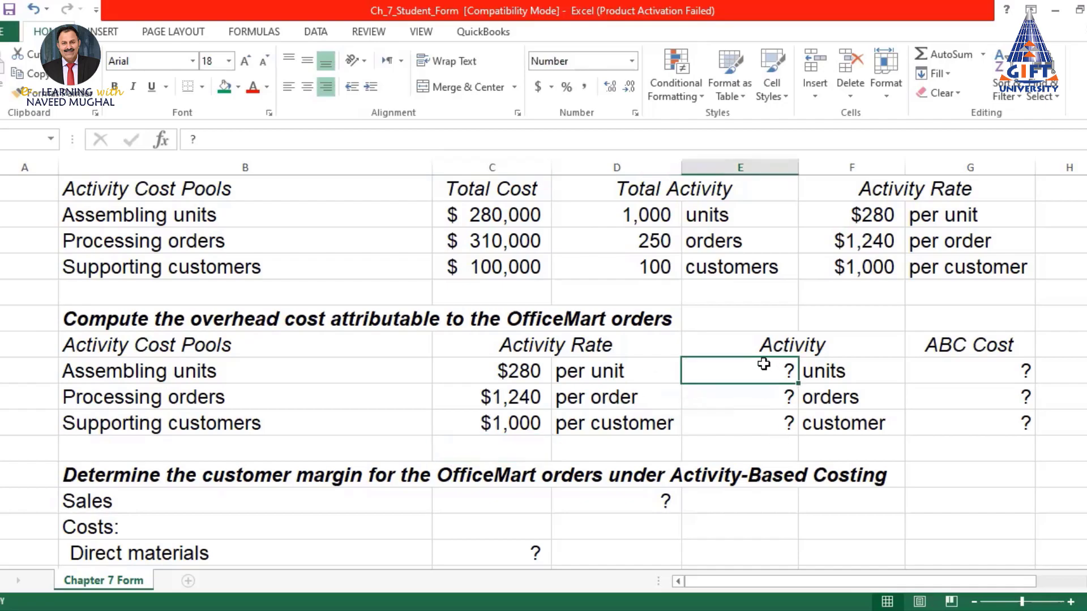
pyautogui.write('=')
pyautogui.scroll(6, 762, 365)
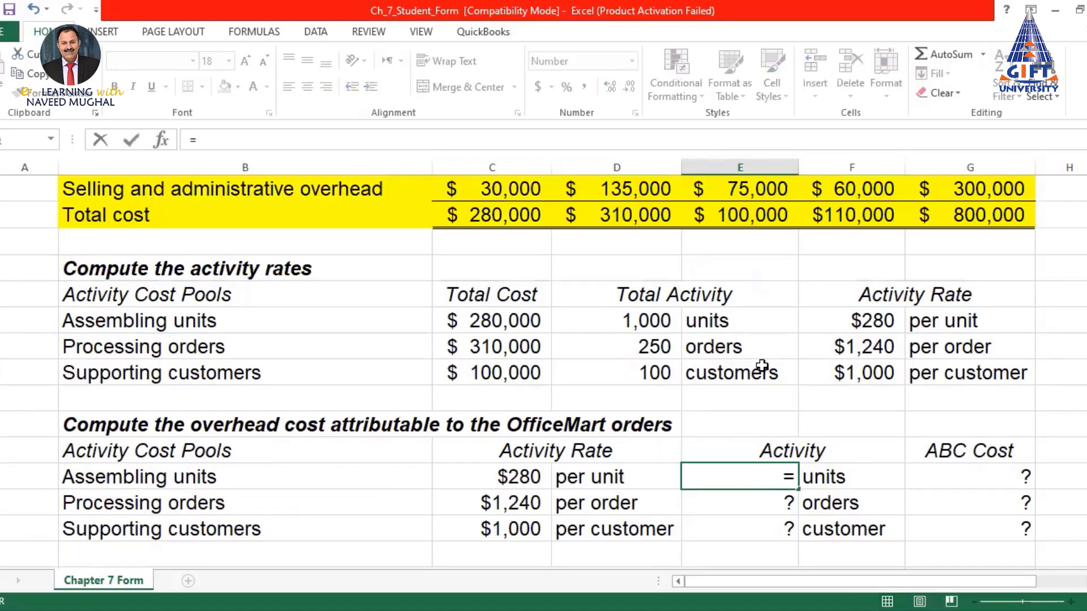
pyautogui.scroll(3, 762, 365)
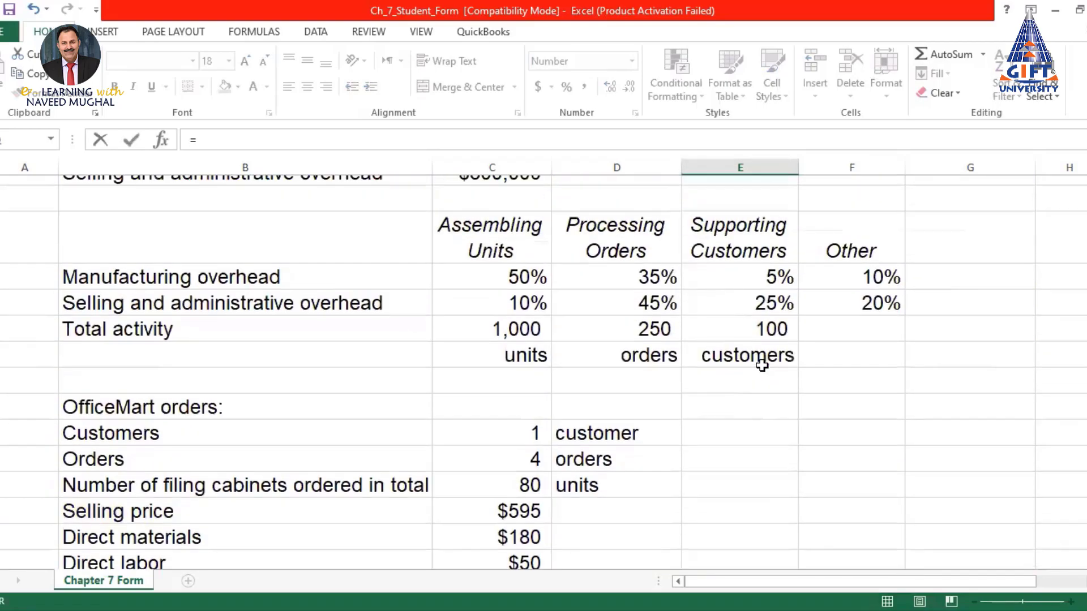
pyautogui.scroll(-1, 163, 426)
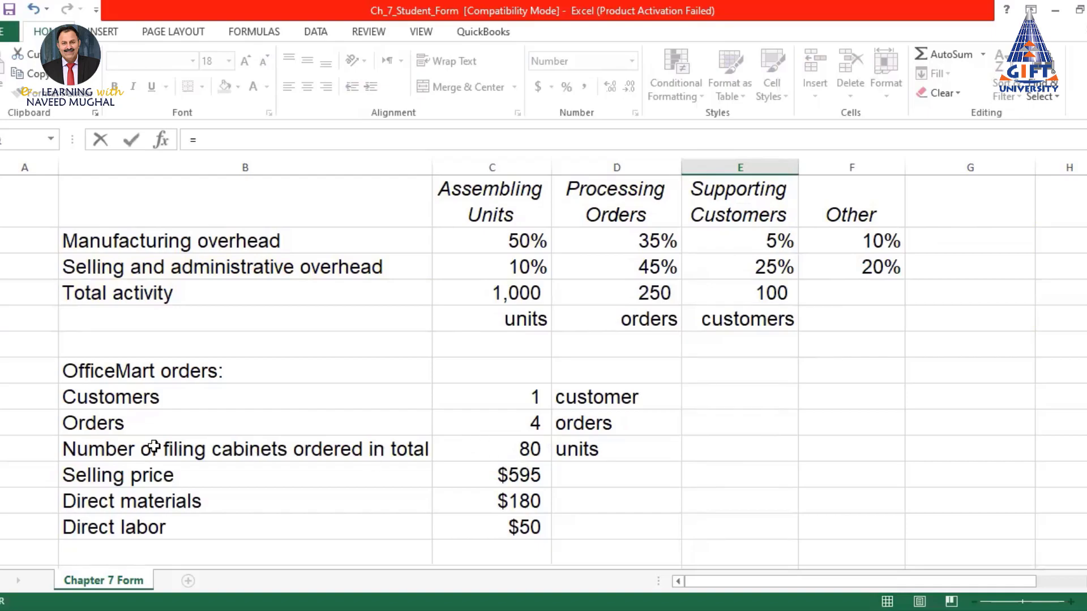
pyautogui.click(524, 449)
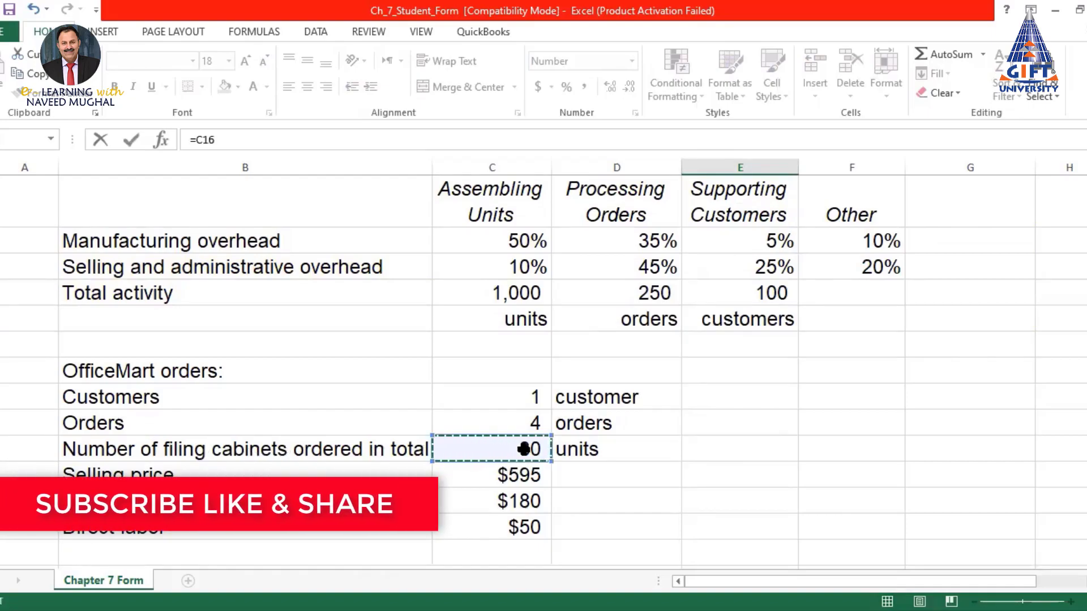
pyautogui.press('Return')
pyautogui.scroll(-2, 770, 451)
pyautogui.click(762, 395)
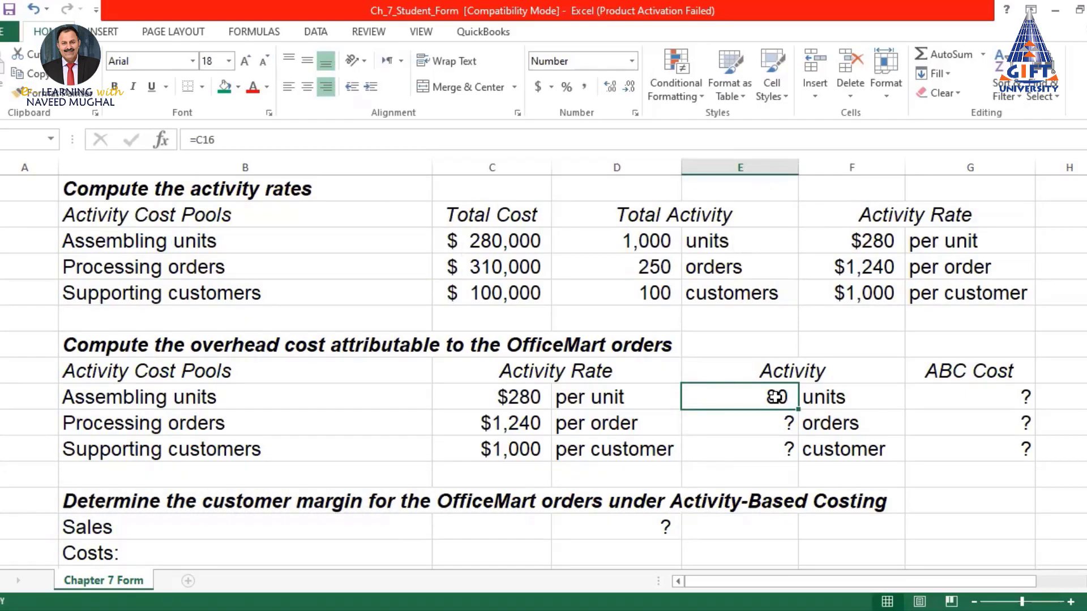
# Link the orders and customers Activity cells to 4 orders and 1 customer, then paste into the block
pyautogui.click(786, 426)
pyautogui.write('=')
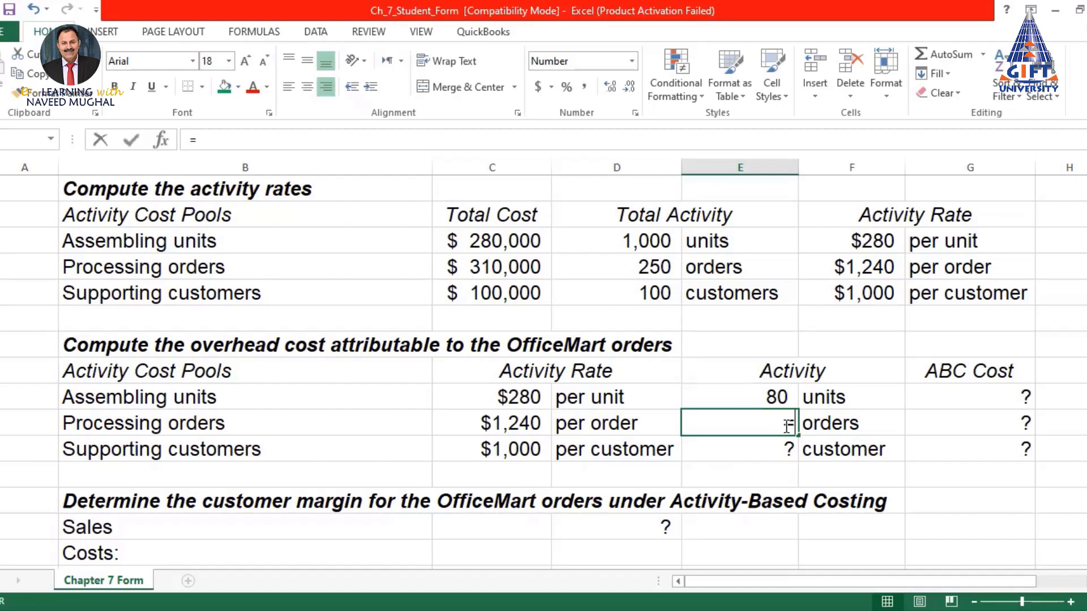
pyautogui.scroll(8, 626, 371)
pyautogui.scroll(-1, 628, 372)
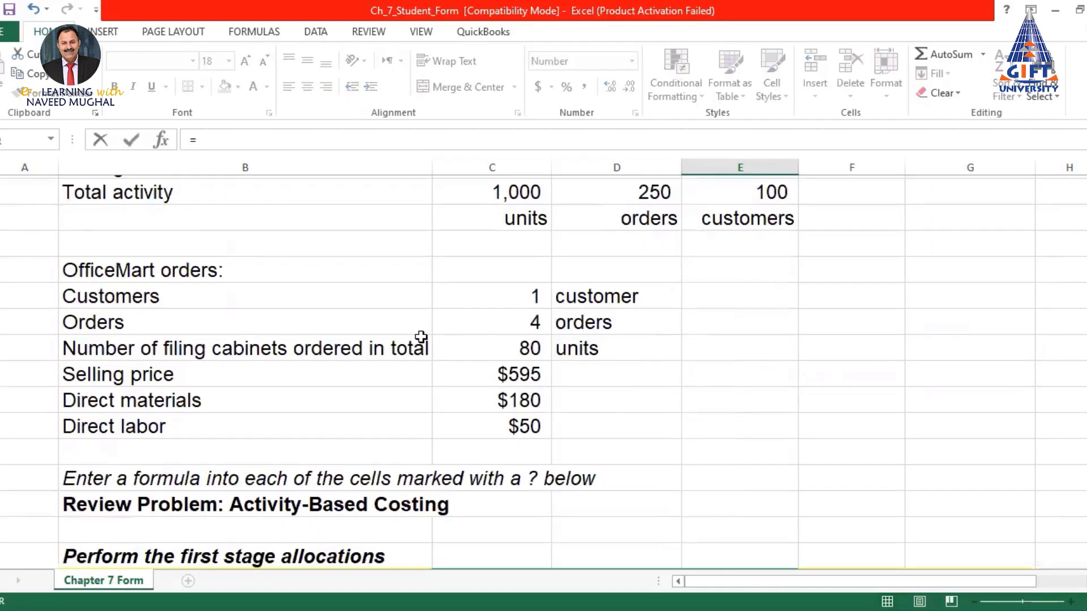
pyautogui.click(527, 314)
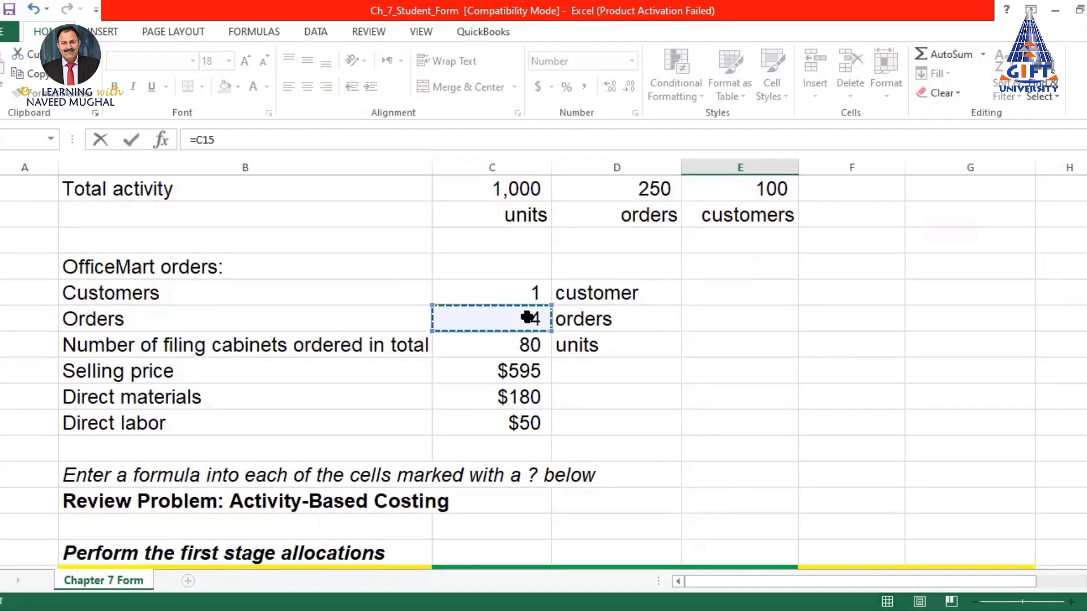
pyautogui.press('Return')
pyautogui.scroll(-2, 726, 371)
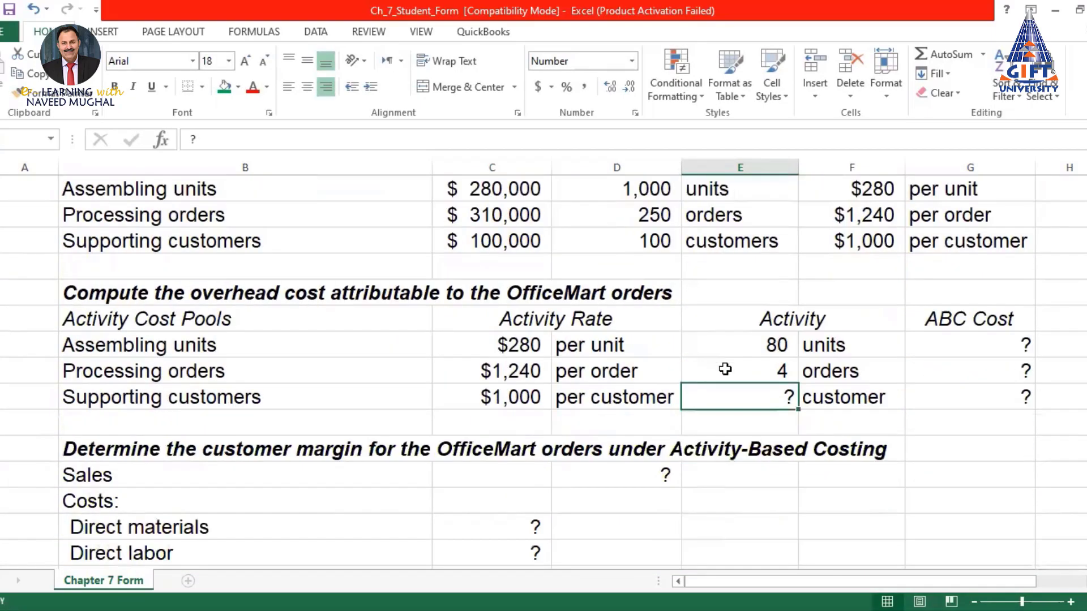
pyautogui.write('=')
pyautogui.scroll(8, 657, 347)
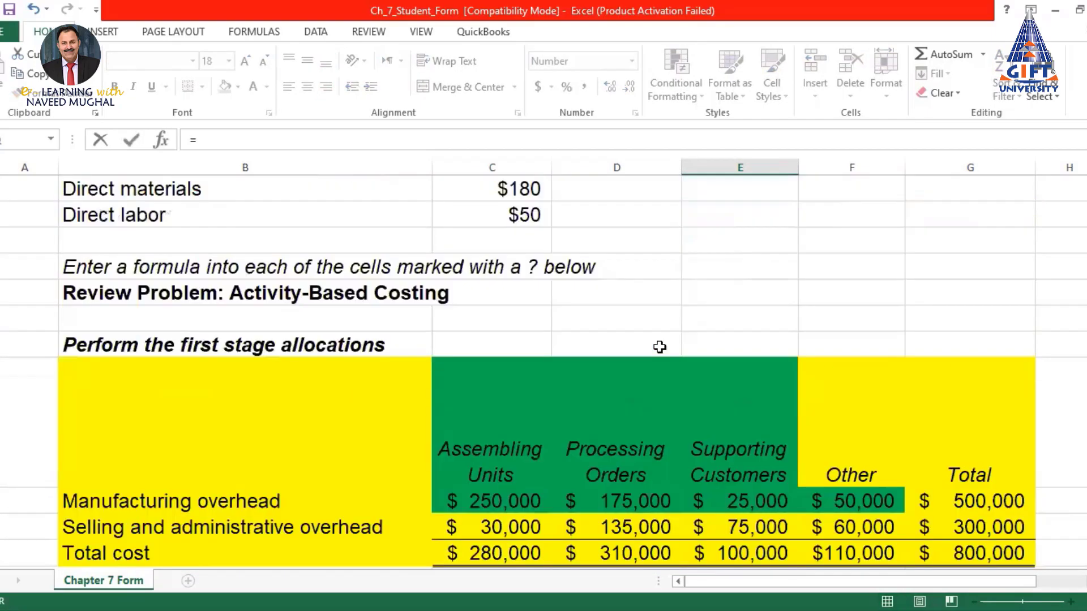
pyautogui.click(515, 288)
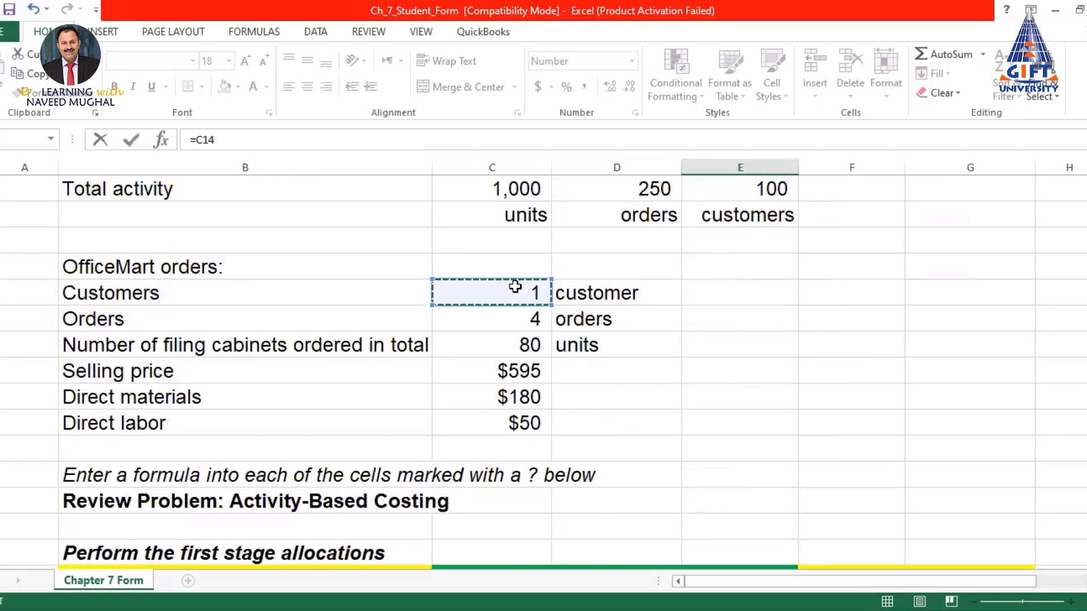
pyautogui.press('Return')
pyautogui.scroll(-2, 688, 371)
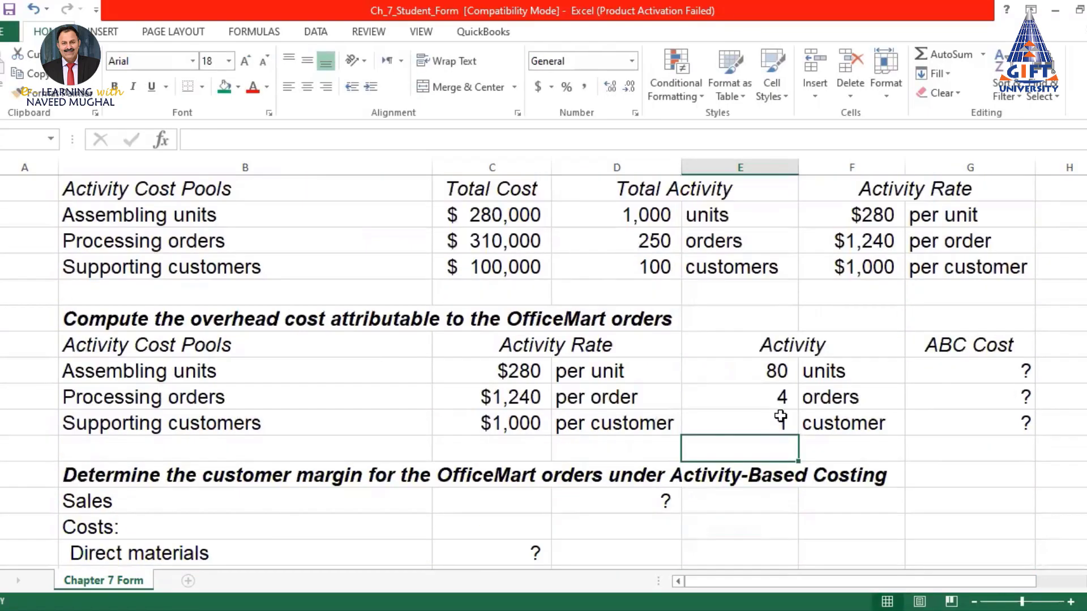
pyautogui.moveTo(777, 362); pyautogui.dragTo(844, 427)
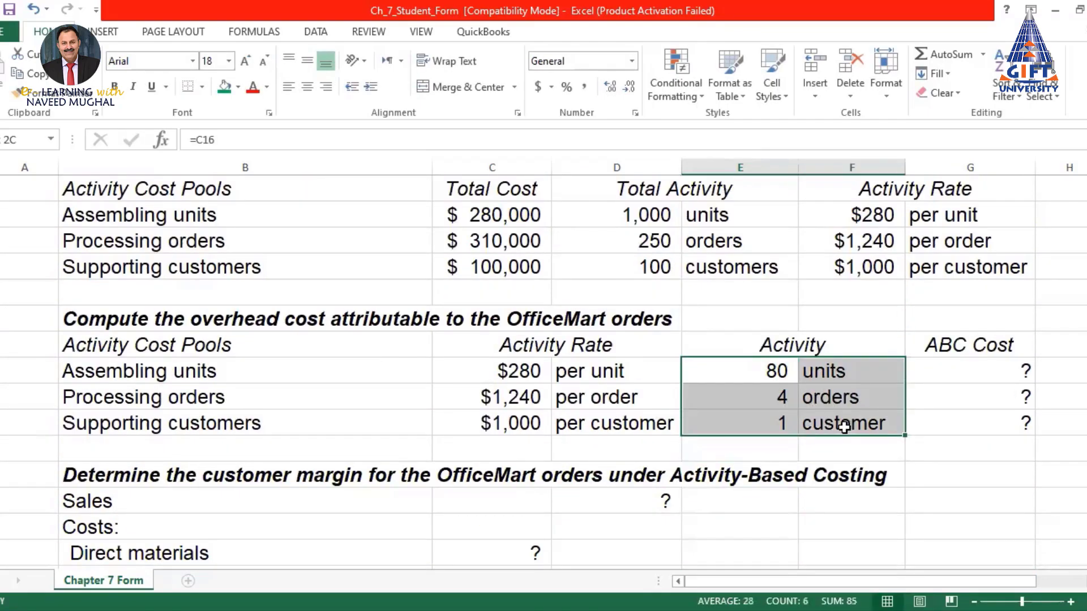
pyautogui.hotkey('ctrl', 'v')
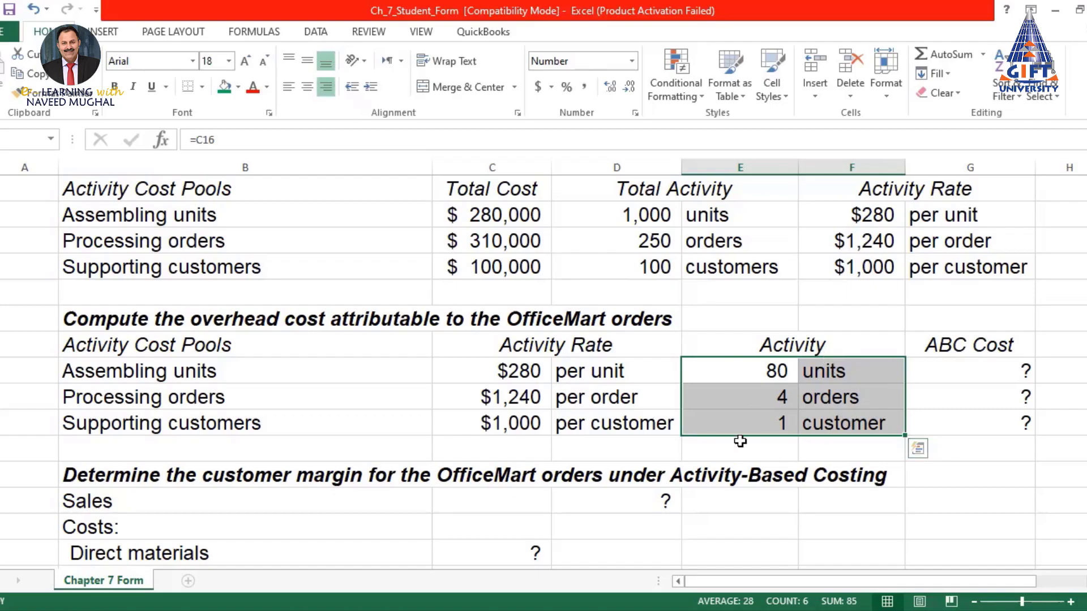
# Enter the Assembling units ABC cost as the $280 rate times 80 units ($22,400) and fill it down two rows
pyautogui.click(977, 371)
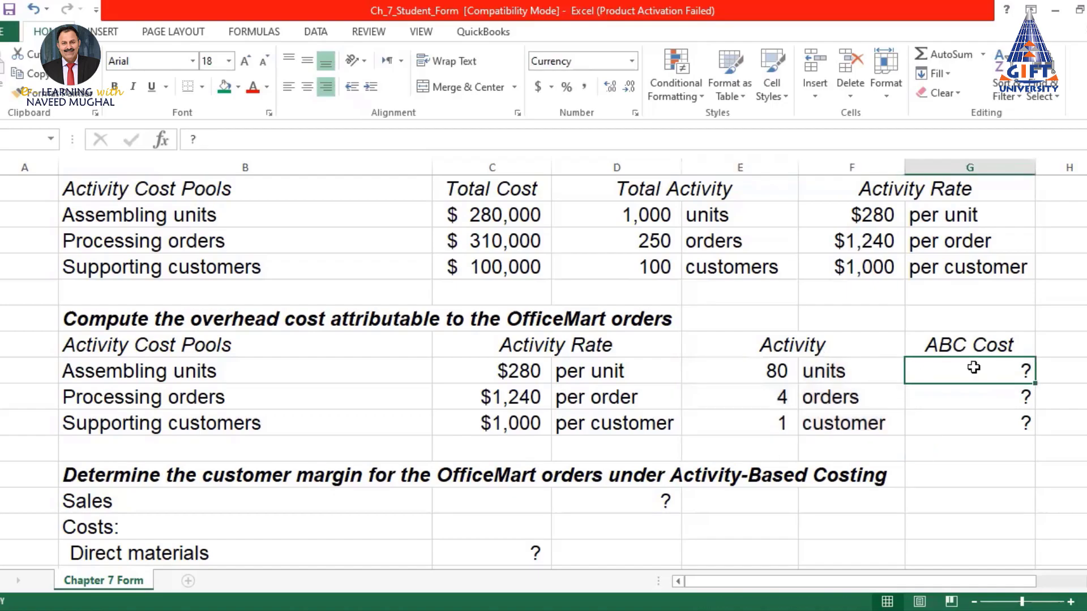
pyautogui.write('=')
pyautogui.click(521, 372)
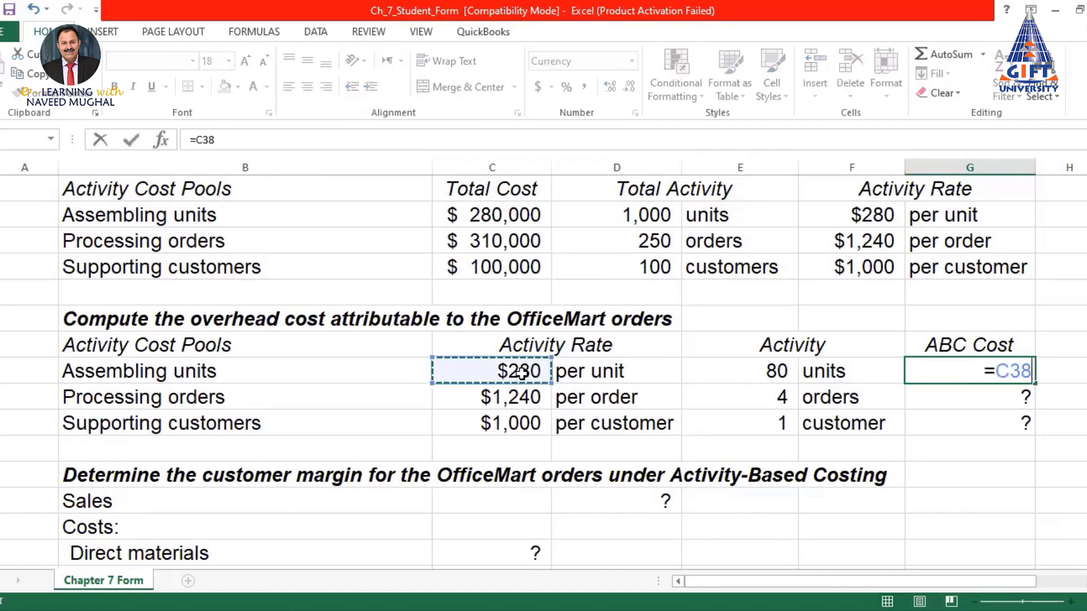
pyautogui.write('*')
pyautogui.click(777, 372)
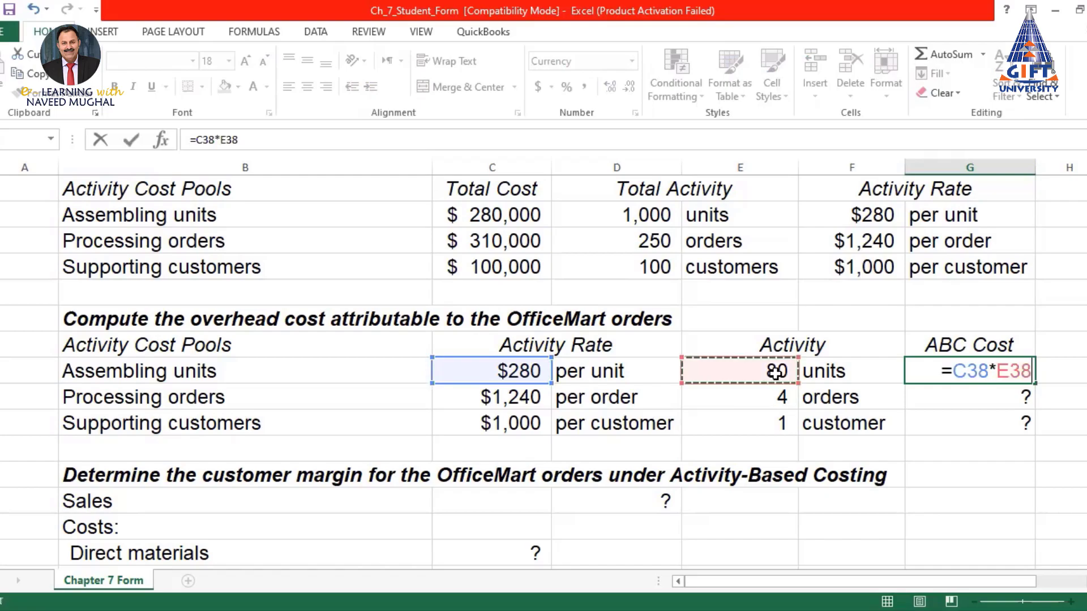
pyautogui.press('Return')
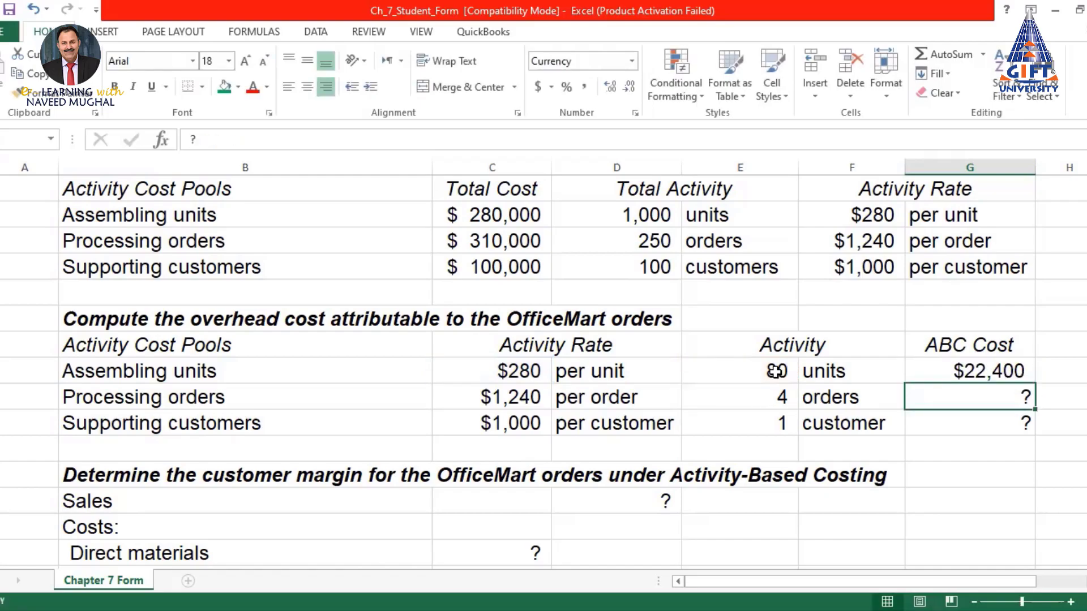
pyautogui.click(1035, 373)
pyautogui.moveTo(1036, 382); pyautogui.dragTo(1042, 433)
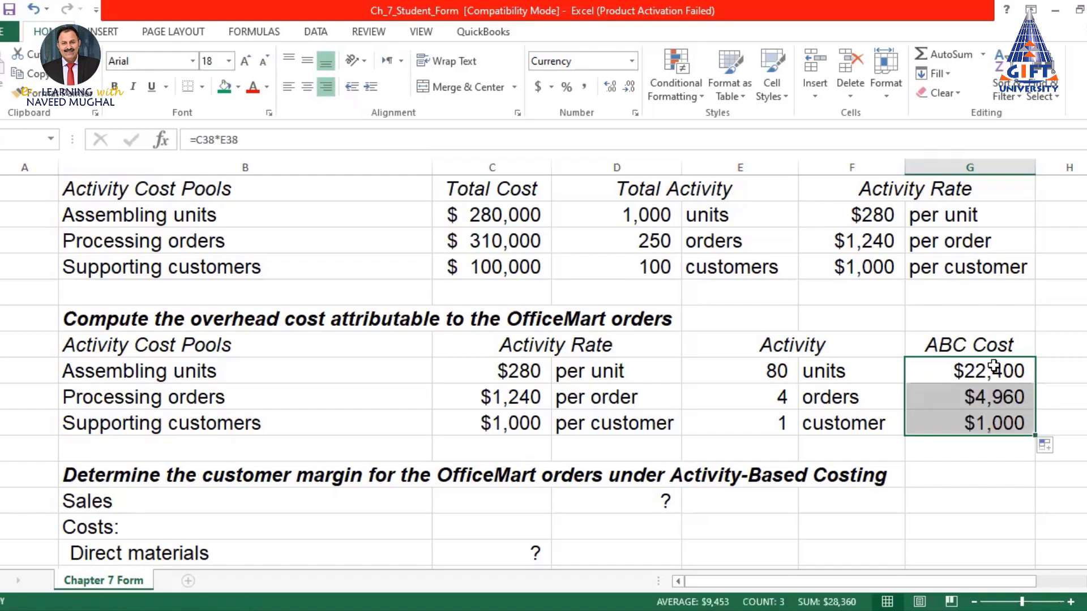
# Check the copied Processing orders and Supporting customers cost formulas and select all three ABC costs
pyautogui.click(994, 367)
pyautogui.click(1005, 396)
pyautogui.click(1006, 422)
pyautogui.moveTo(1004, 370); pyautogui.dragTo(1007, 420)
pyautogui.click(1009, 399)
pyautogui.click(1005, 422)
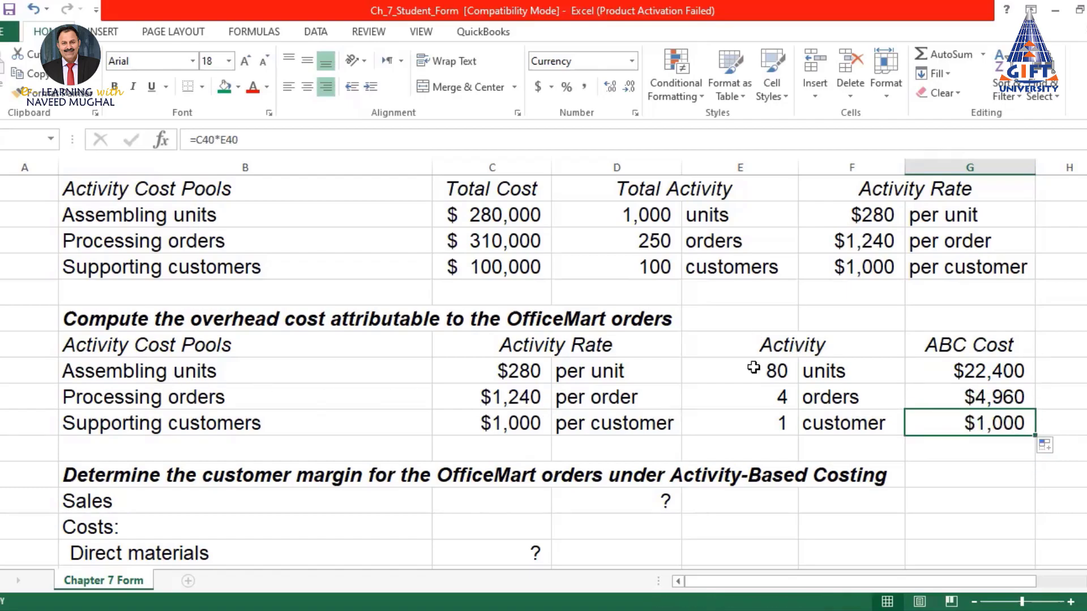
pyautogui.moveTo(974, 372); pyautogui.dragTo(980, 422)
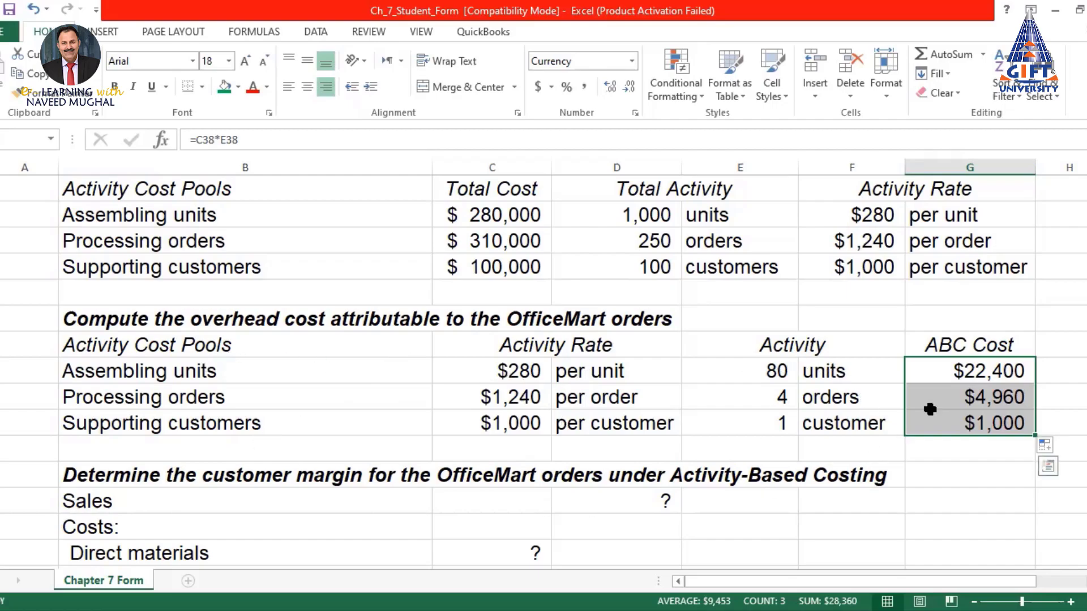
pyautogui.scroll(-2, 917, 391)
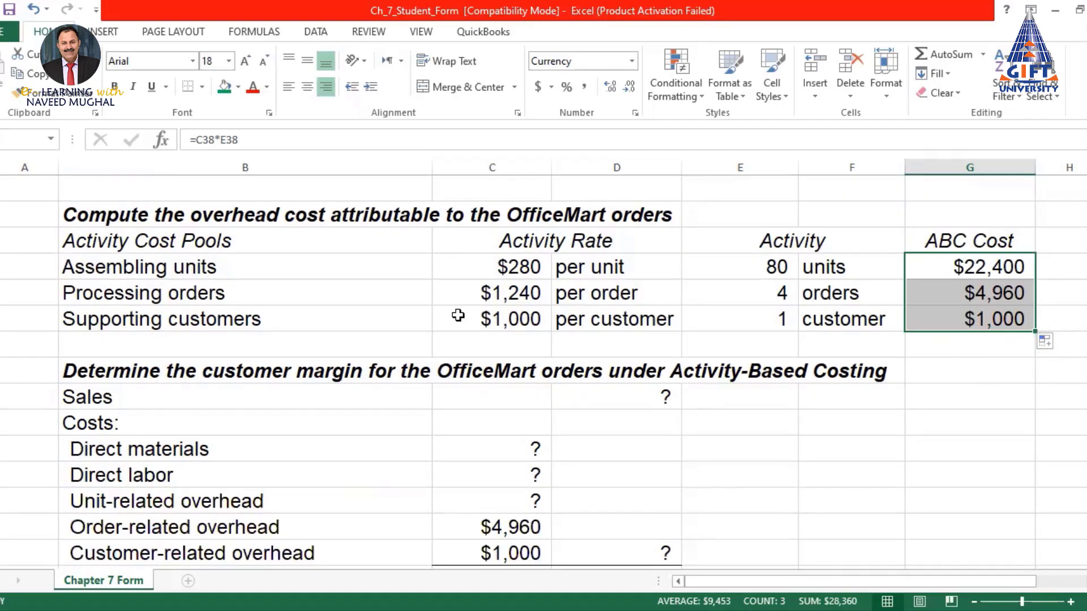
pyautogui.scroll(1, 534, 315)
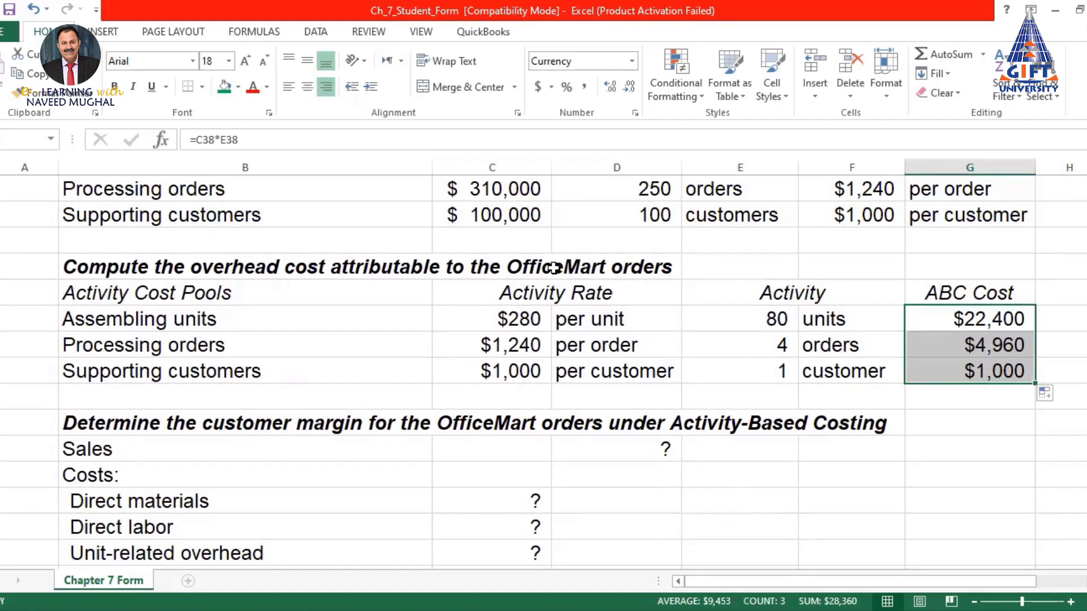
pyautogui.click(553, 267)
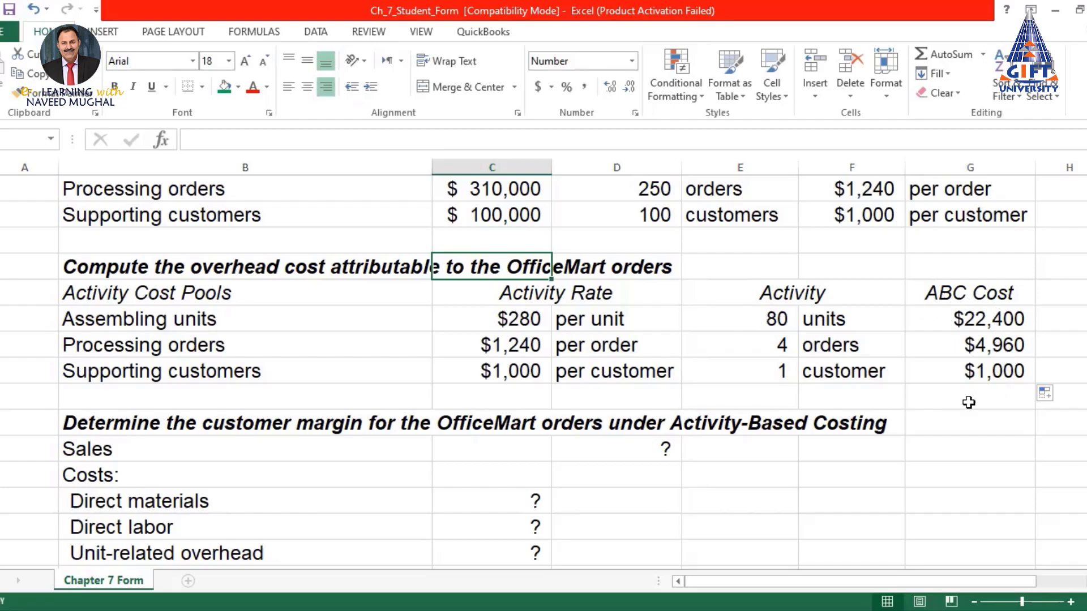
pyautogui.scroll(-1, 1007, 339)
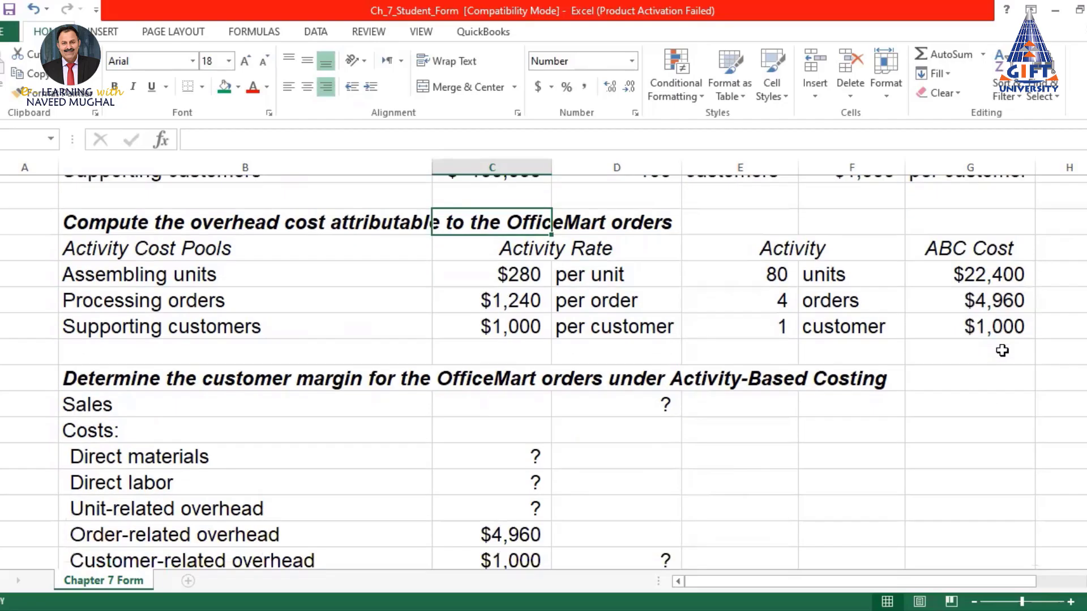
pyautogui.scroll(-2, 331, 401)
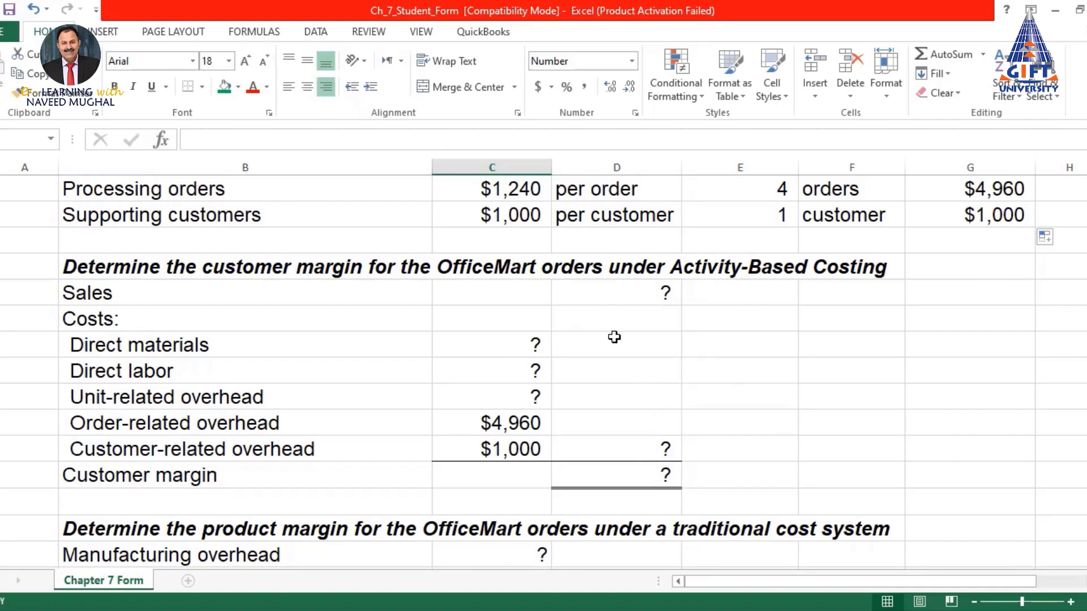
pyautogui.click(626, 293)
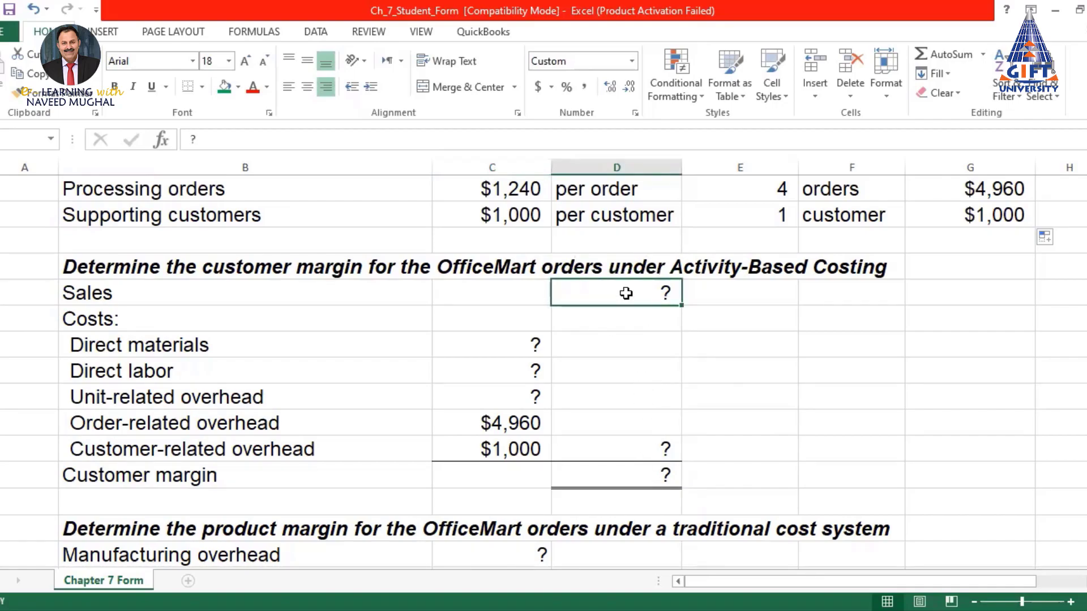
# Enter the Sales formula =C16*C17, 80 cabinets times the $595 price, giving $47,600
pyautogui.write('=')
pyautogui.scroll(8, 626, 293)
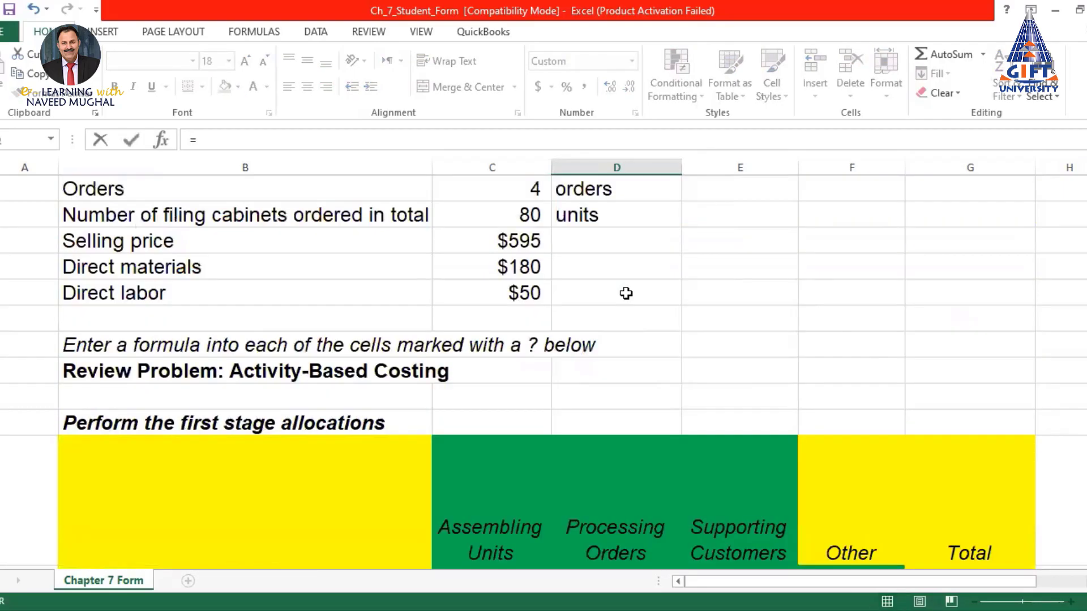
pyautogui.scroll(3, 626, 293)
pyautogui.scroll(-2, 575, 417)
pyautogui.click(509, 320)
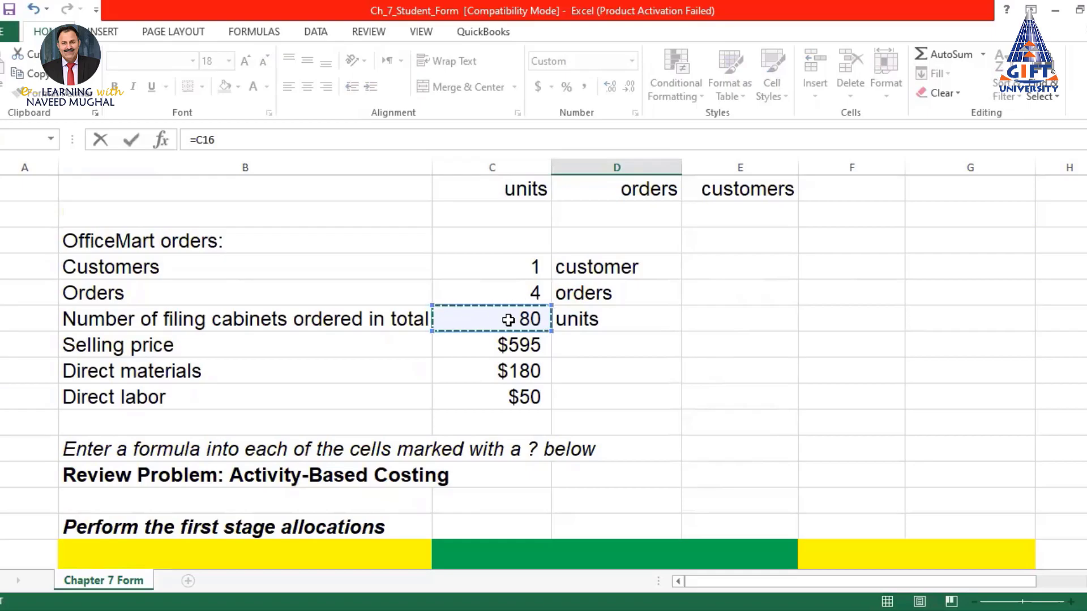
pyautogui.write('*')
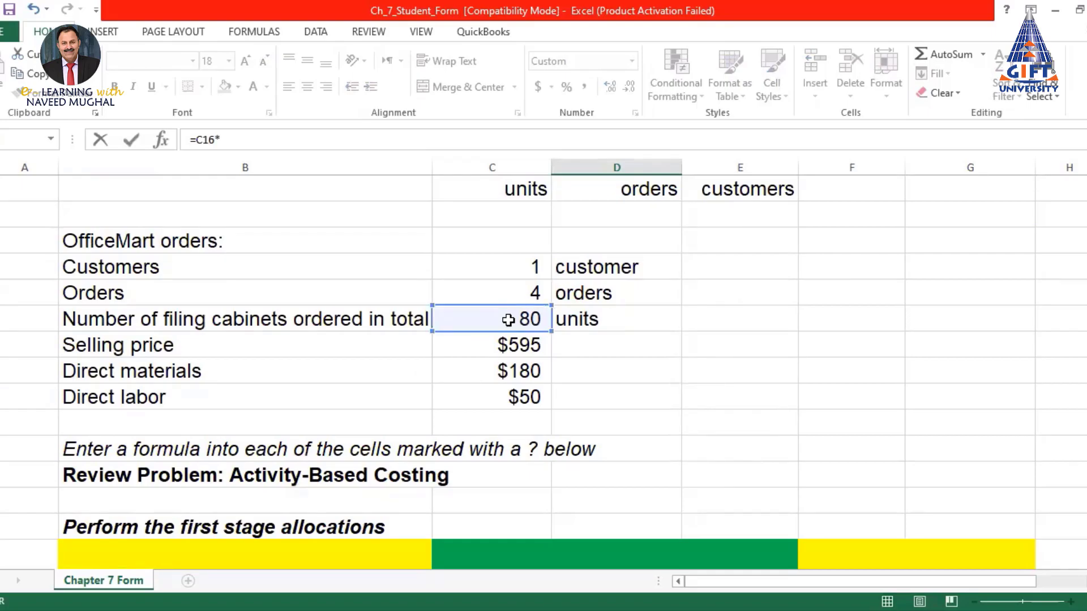
pyautogui.click(518, 346)
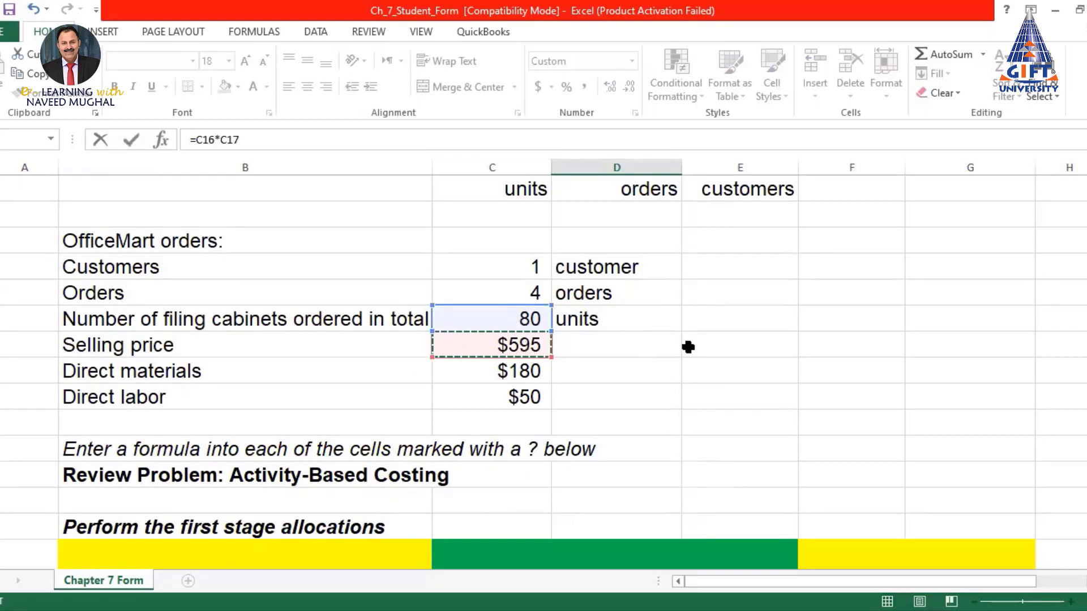
pyautogui.press('Return')
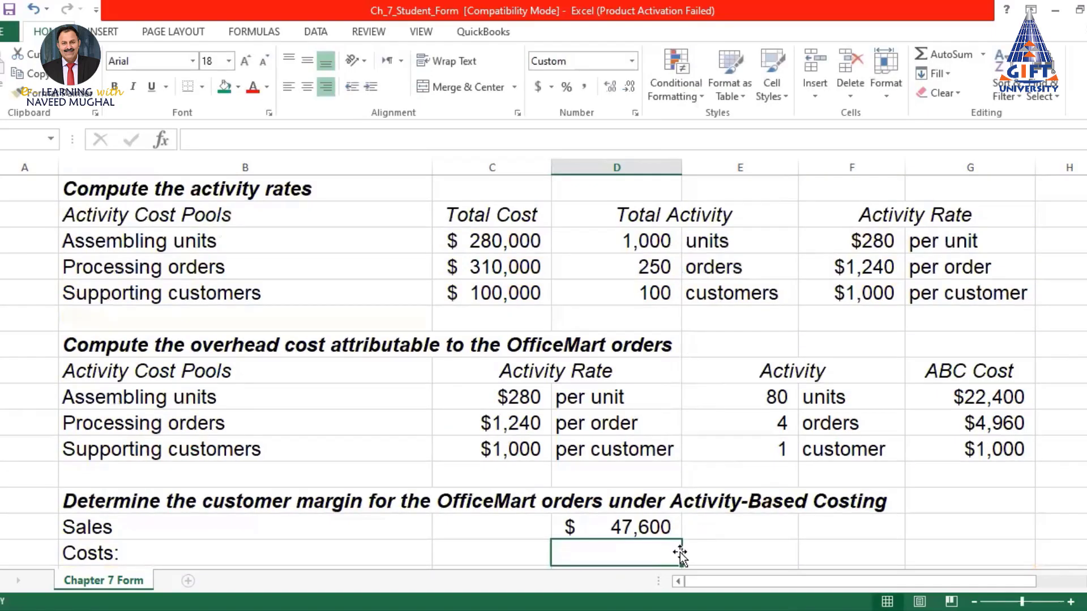
pyautogui.click(648, 526)
pyautogui.scroll(-2, 679, 436)
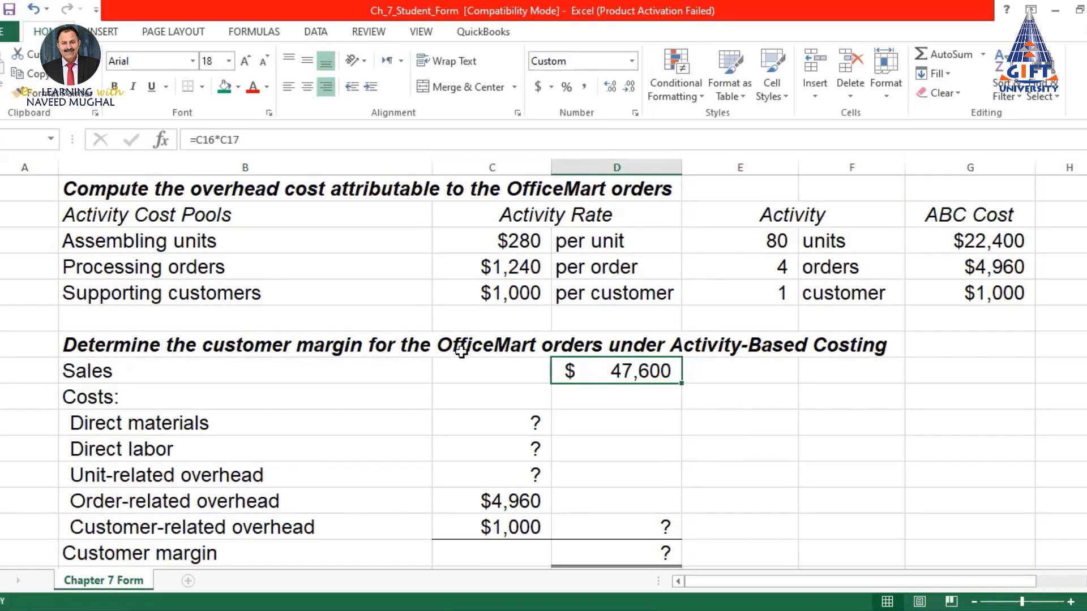
# Set Direct materials to 80 units times $180 per unit, giving $14,400
pyautogui.click(515, 425)
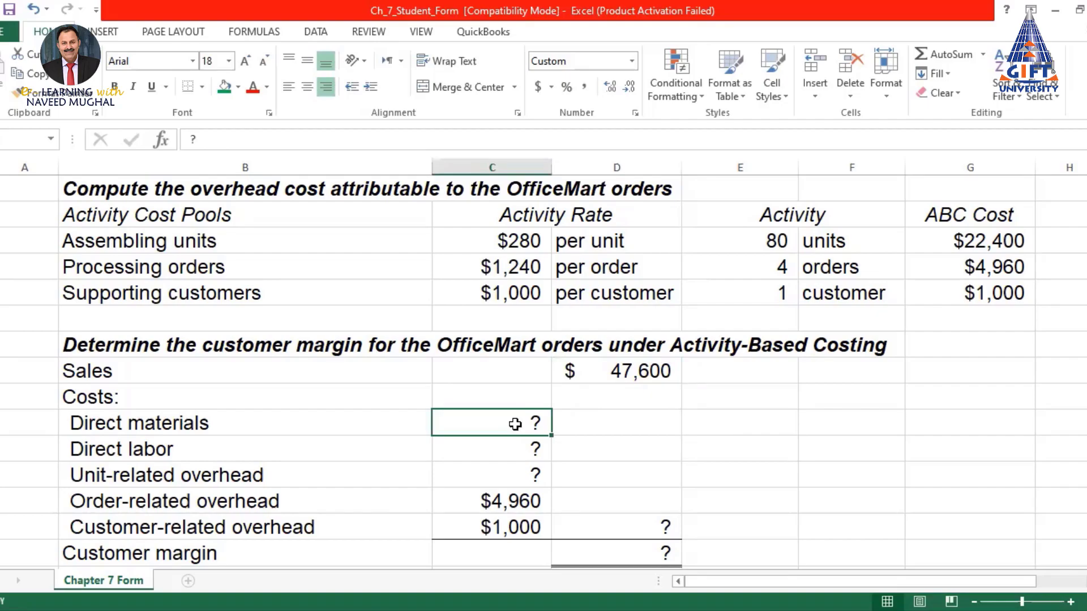
pyautogui.write('=')
pyautogui.scroll(9, 515, 425)
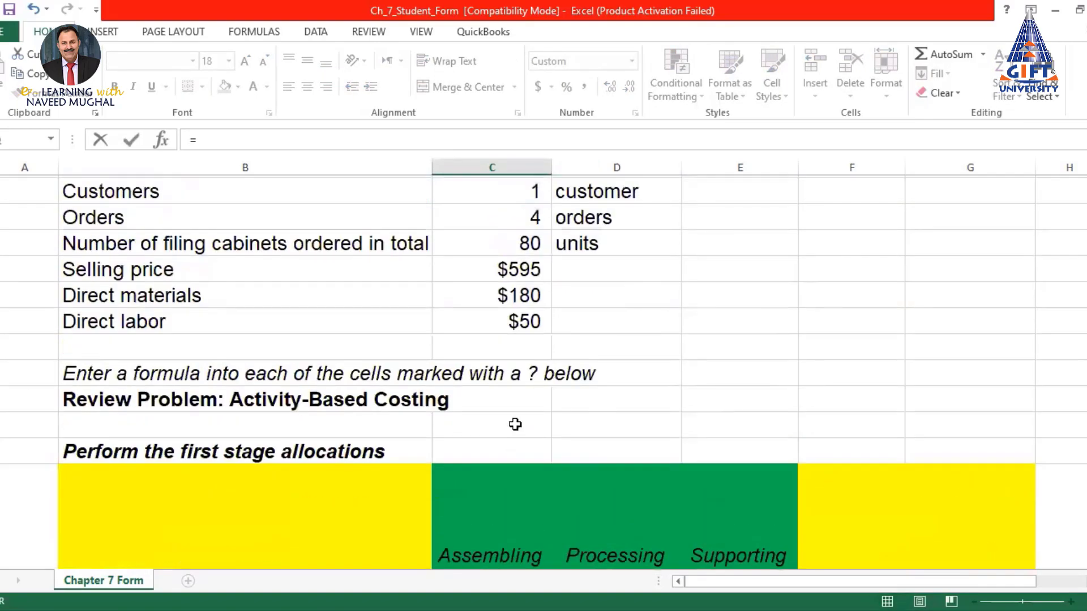
pyautogui.scroll(1, 515, 424)
pyautogui.scroll(2, 529, 340)
pyautogui.click(529, 345)
pyautogui.write('*')
pyautogui.scroll(1, 525, 343)
pyautogui.scroll(1, 526, 344)
pyautogui.scroll(-2, 522, 330)
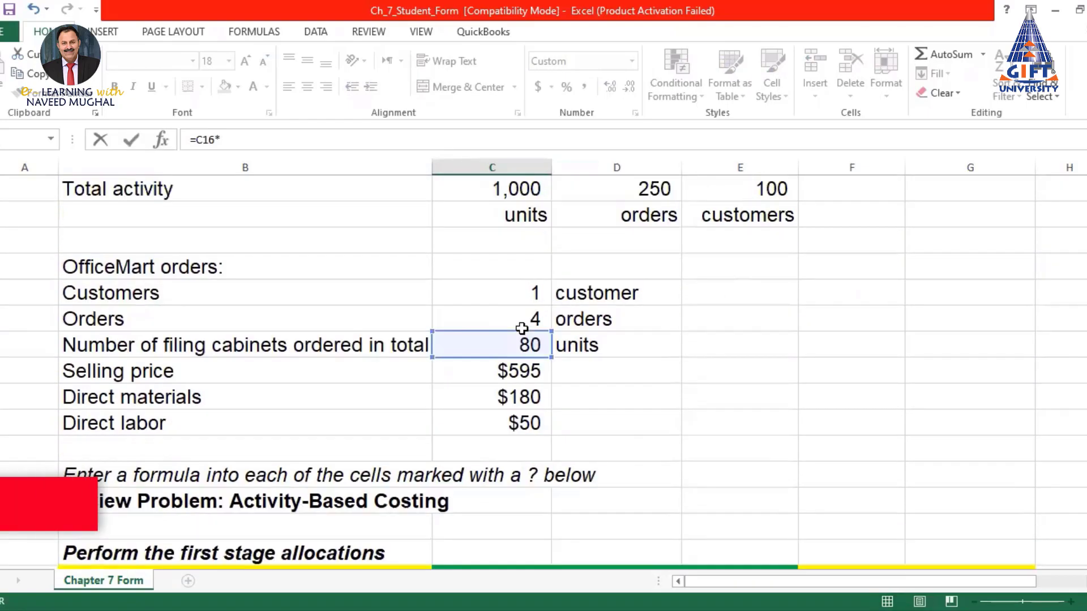
pyautogui.click(500, 398)
pyautogui.press('Return')
# Set Direct labor to 80 units times $50 per unit, giving $4,000
pyautogui.scroll(-1, 501, 398)
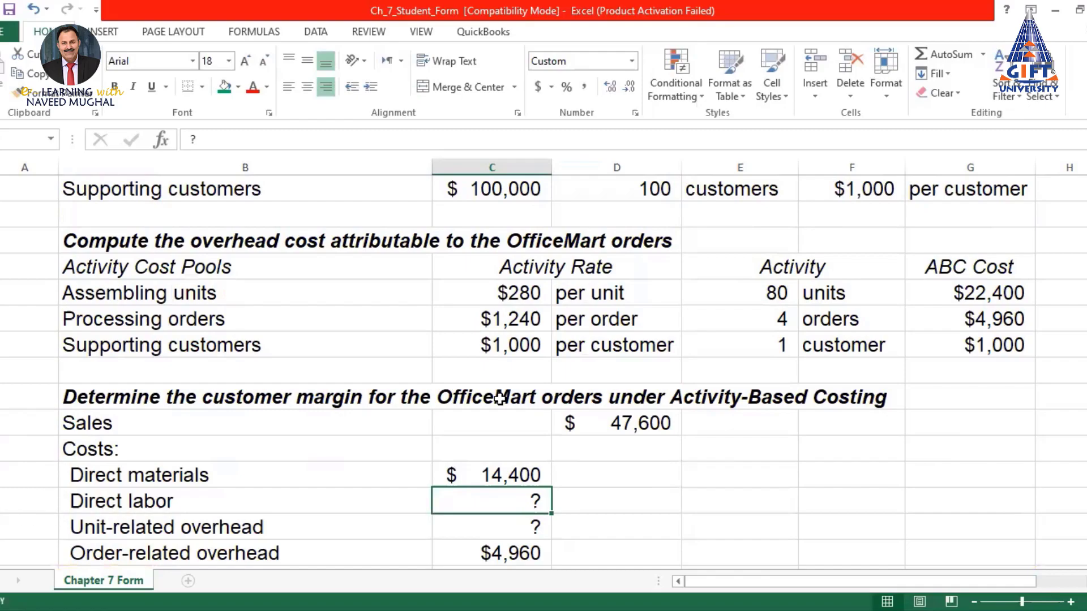
pyautogui.write('=')
pyautogui.scroll(8, 501, 398)
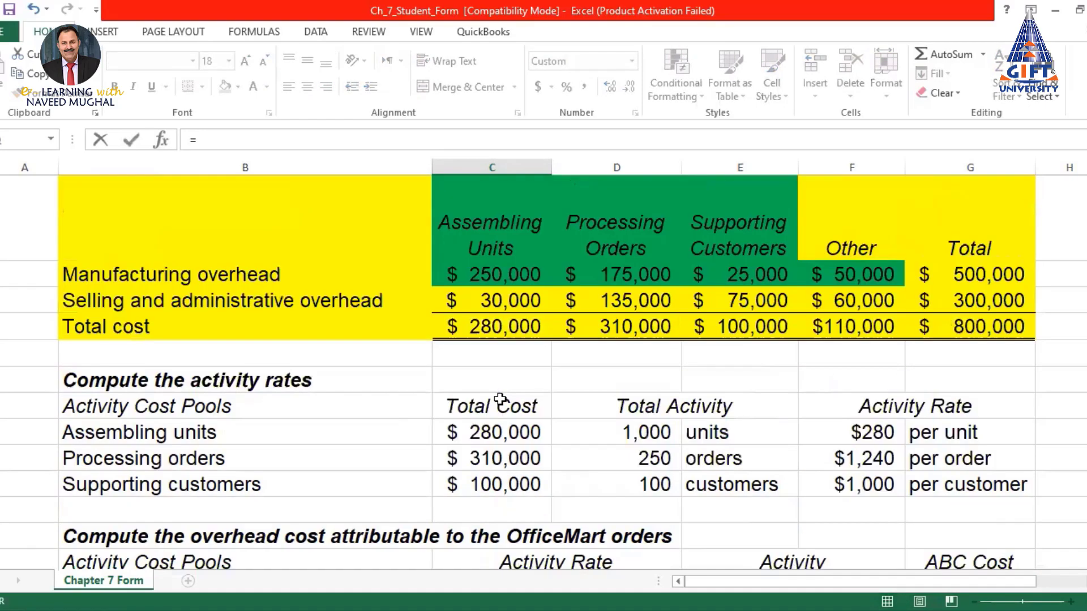
pyautogui.click(525, 345)
pyautogui.write('*')
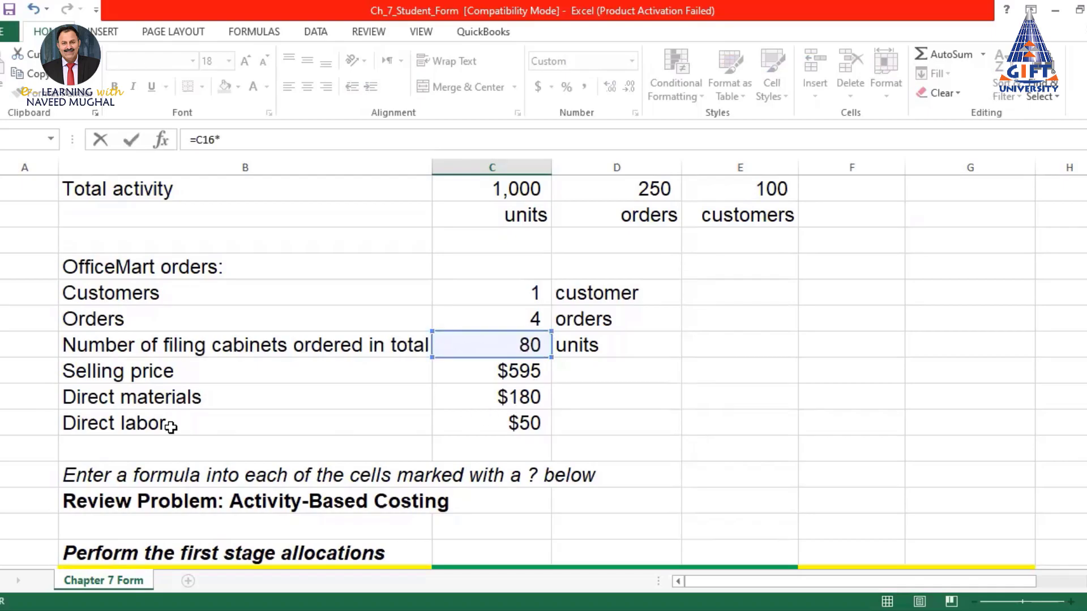
pyautogui.click(515, 423)
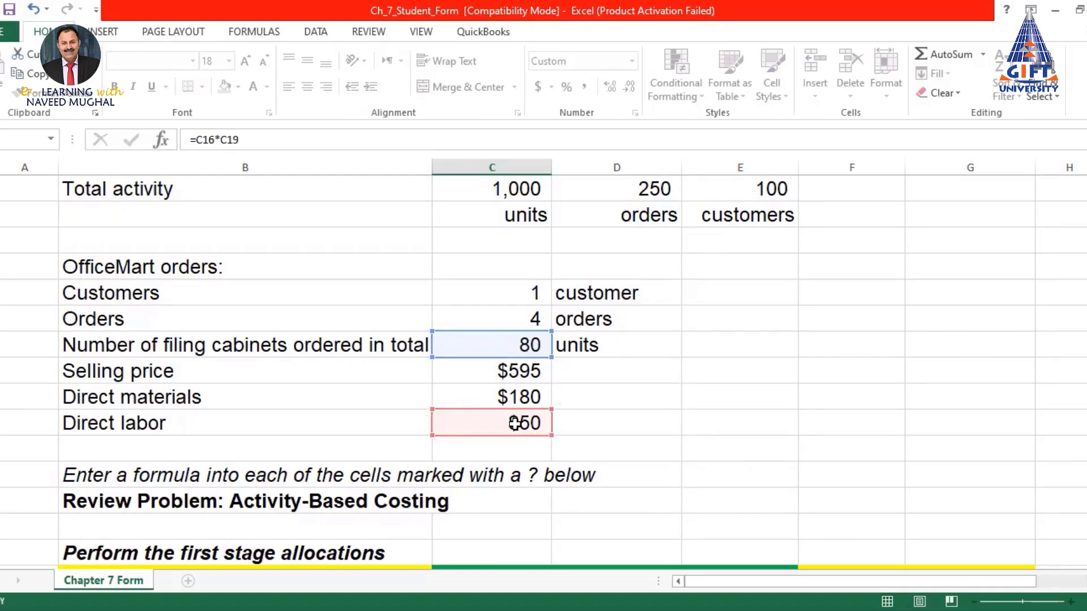
pyautogui.press('Return')
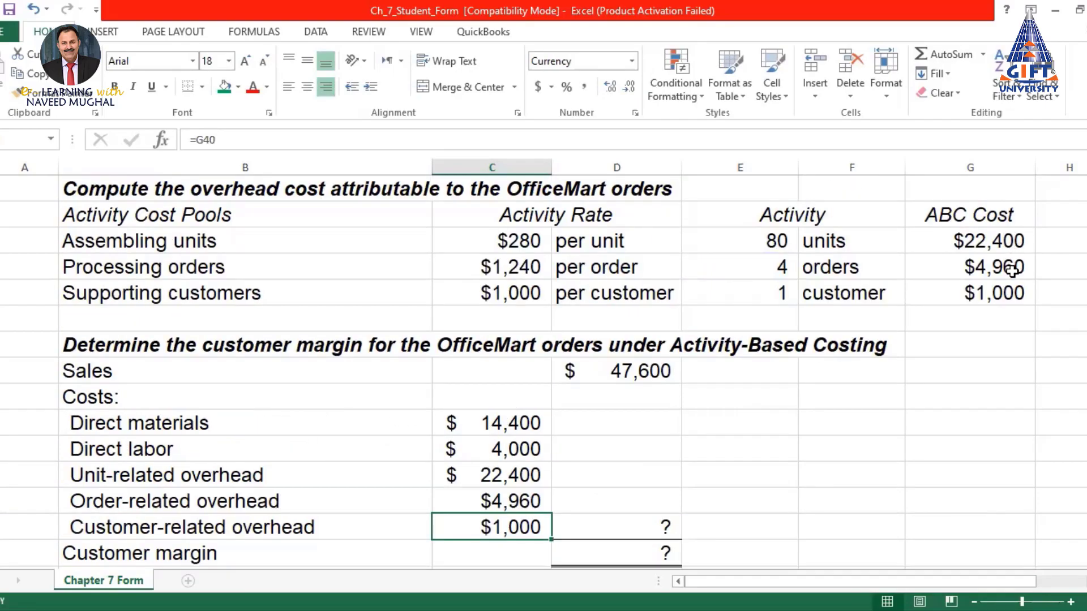
# Link the unit, order and customer-related overheads to the $22,400, $4,960 and $1,000 ABC costs
pyautogui.click(466, 473)
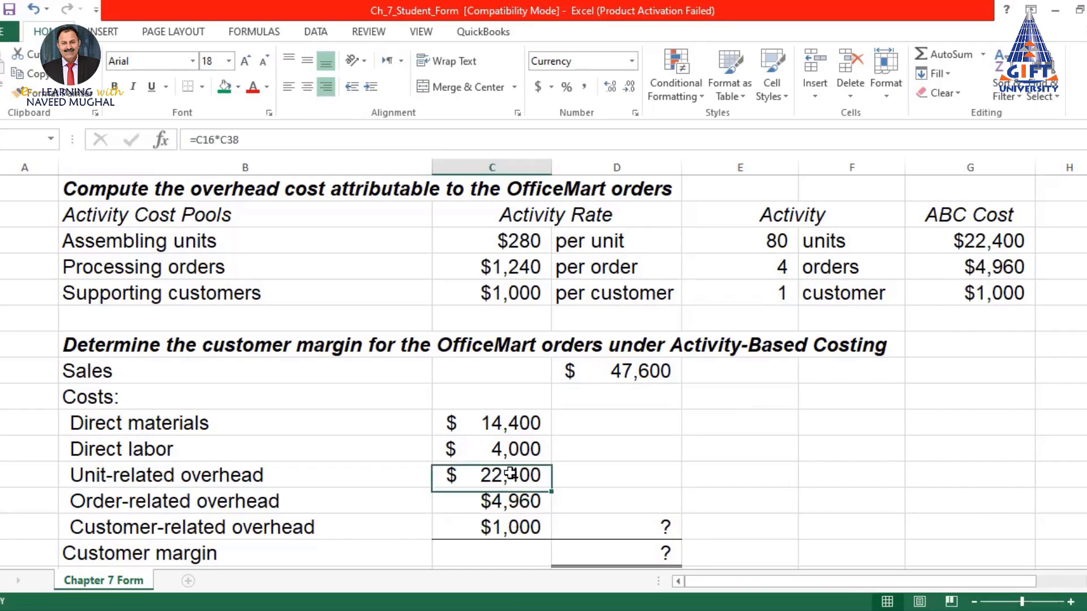
pyautogui.write('=')
pyautogui.click(1004, 240)
pyautogui.press('Return')
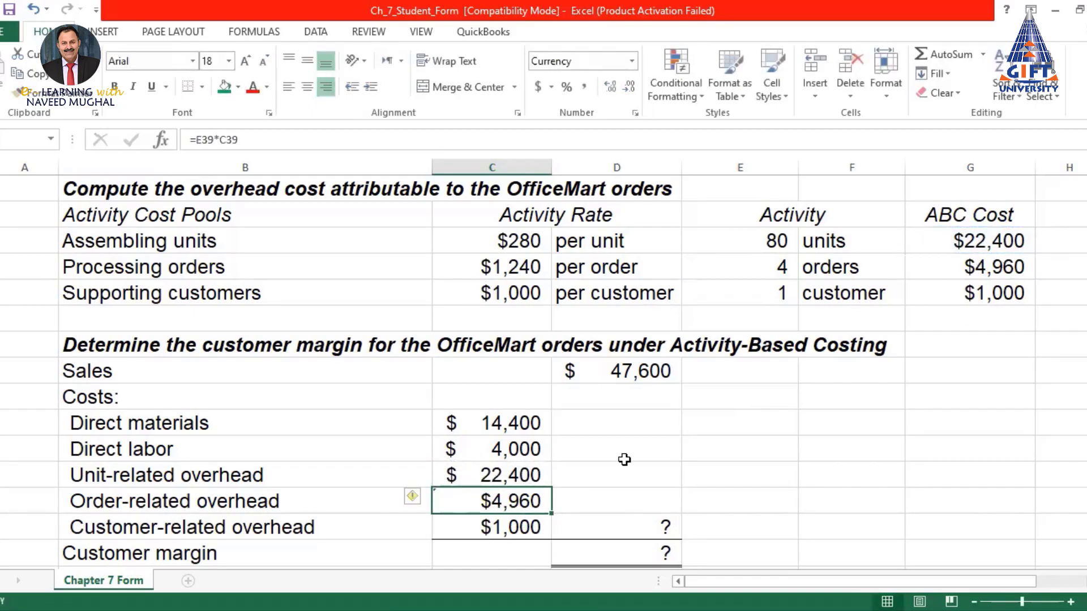
pyautogui.write('=')
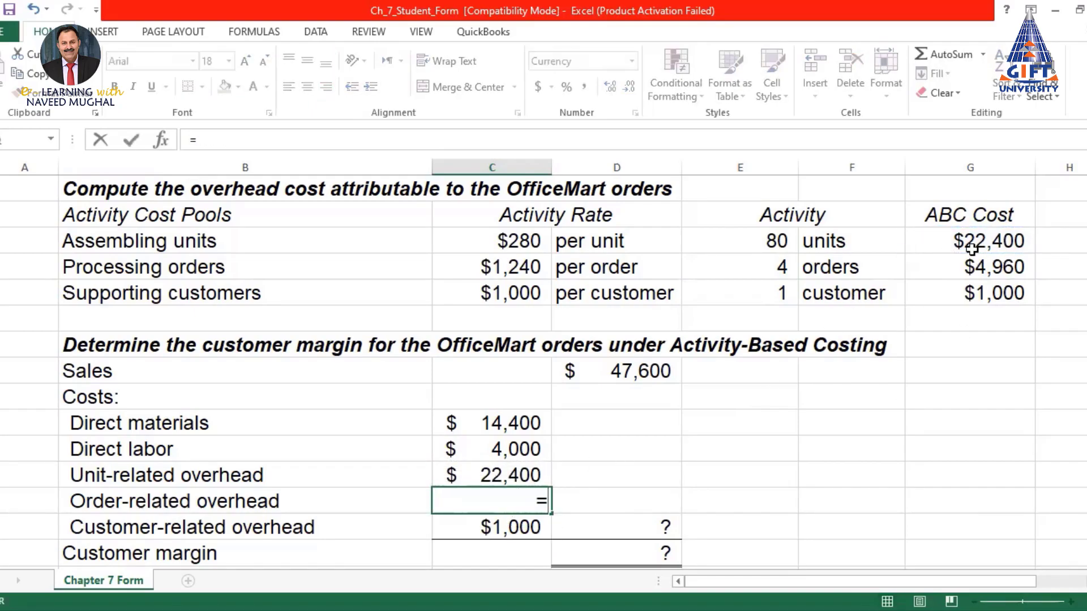
pyautogui.click(971, 271)
pyautogui.press('Return')
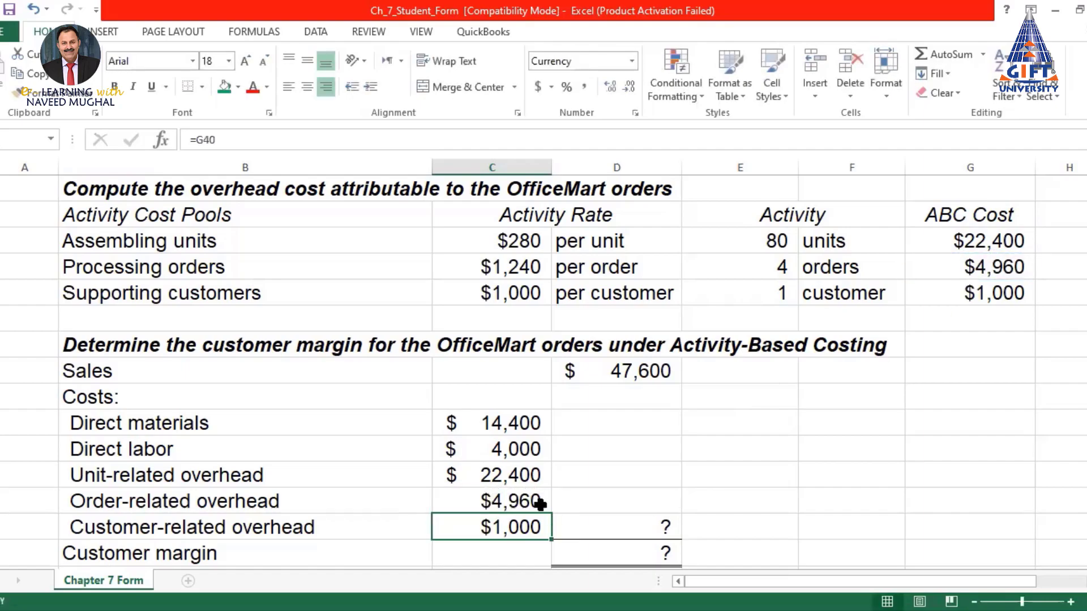
pyautogui.write('=')
pyautogui.click(995, 293)
pyautogui.press('Return')
pyautogui.scroll(-2, 670, 436)
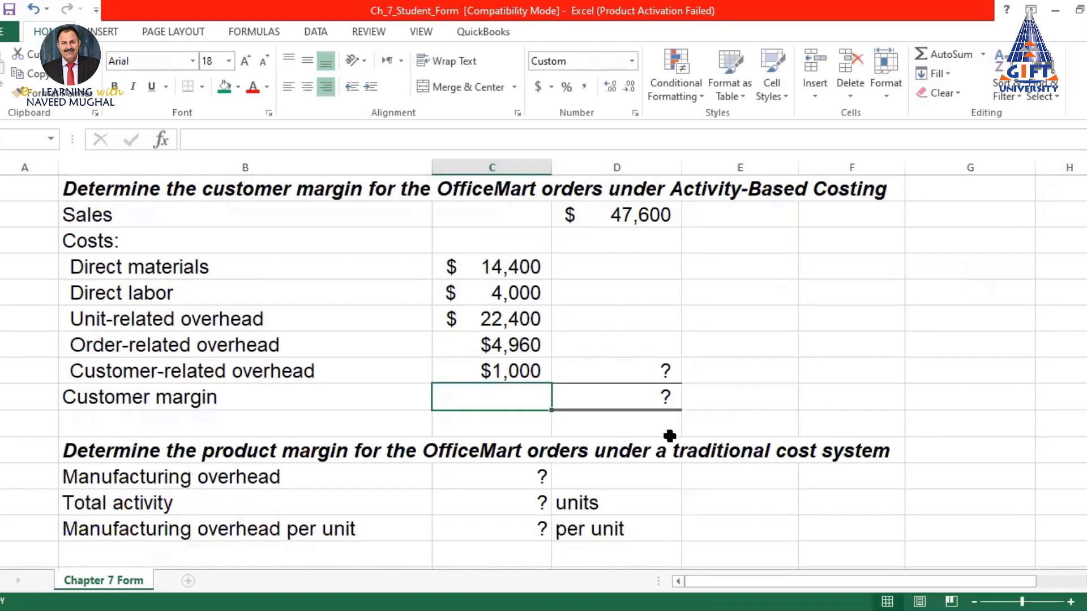
pyautogui.scroll(1, 670, 435)
# Fill the three ABC Cost amounts and the three overhead cost cells with green
pyautogui.moveTo(1000, 189); pyautogui.dragTo(994, 239)
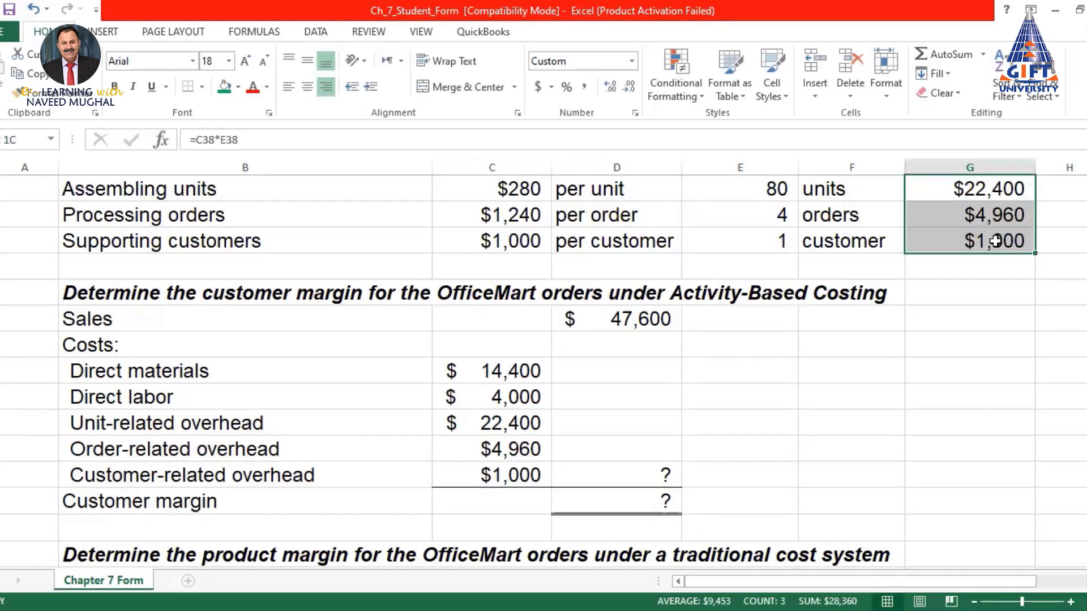
pyautogui.click(224, 86)
pyautogui.click(512, 426)
pyautogui.moveTo(510, 442); pyautogui.dragTo(509, 477)
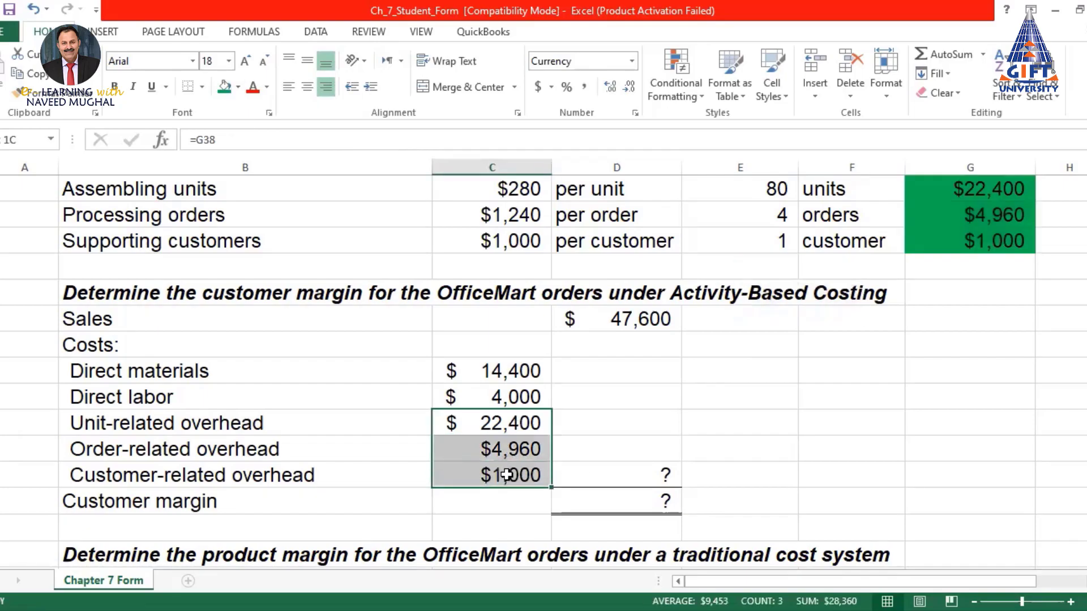
pyautogui.click(222, 91)
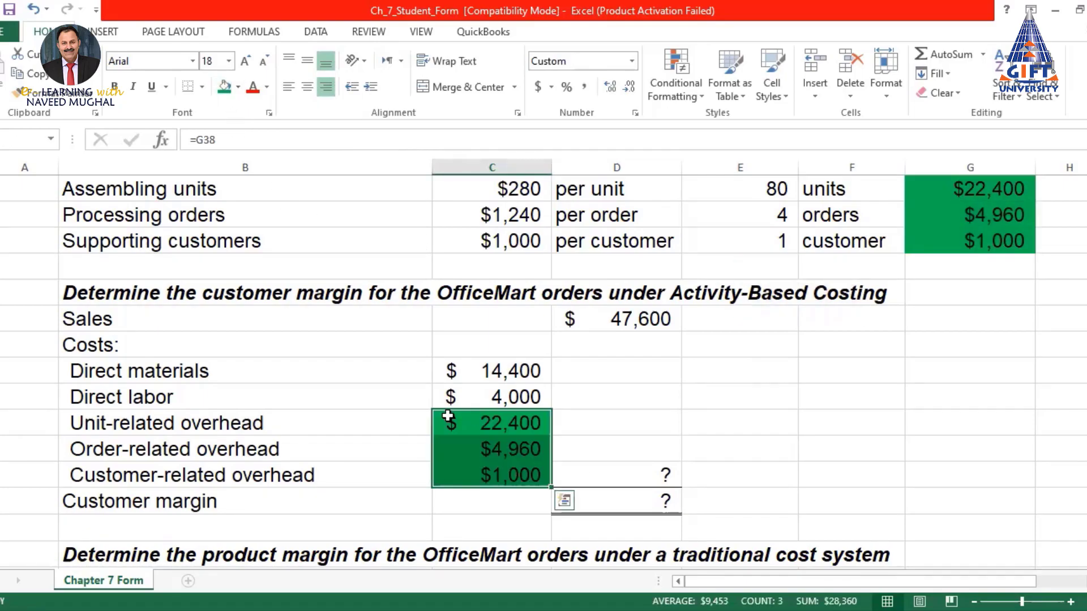
# Review the Unit-related overhead, Direct materials and Direct labor formulas
pyautogui.scroll(1, 925, 362)
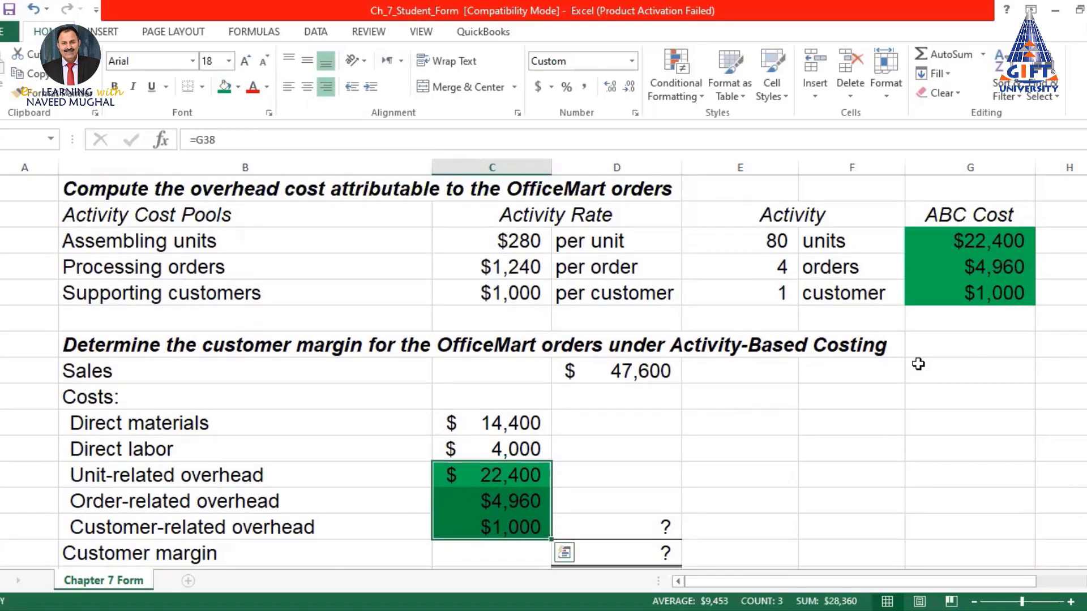
pyautogui.click(517, 475)
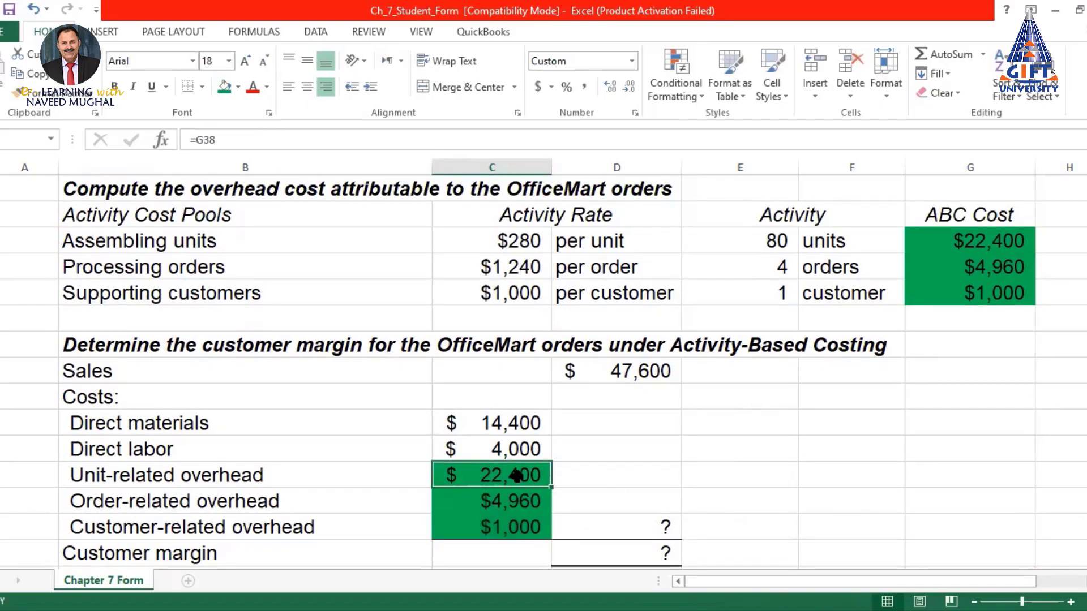
pyautogui.click(515, 426)
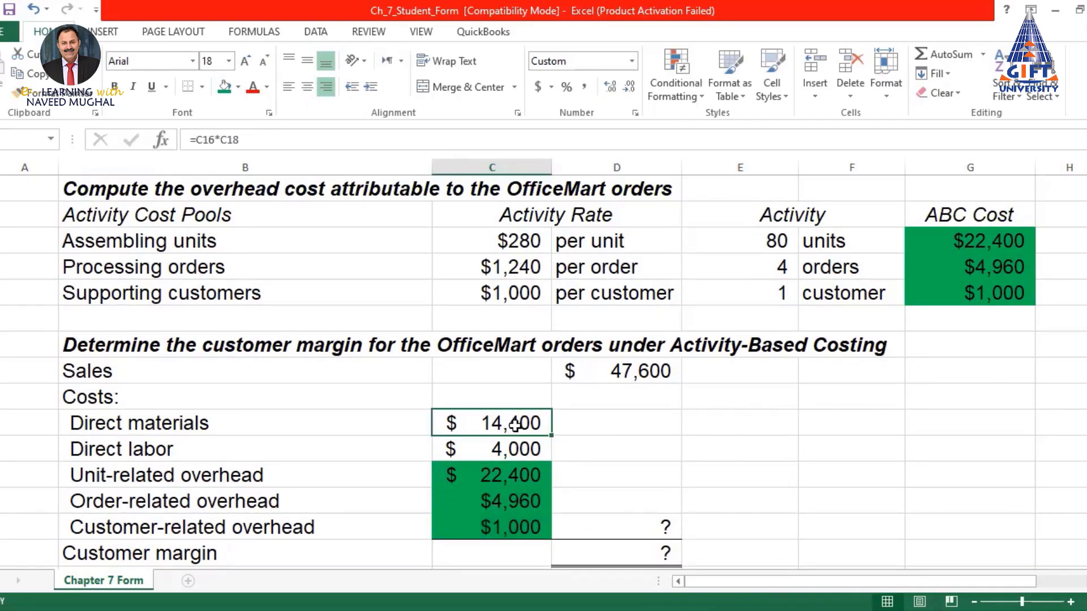
pyautogui.click(514, 449)
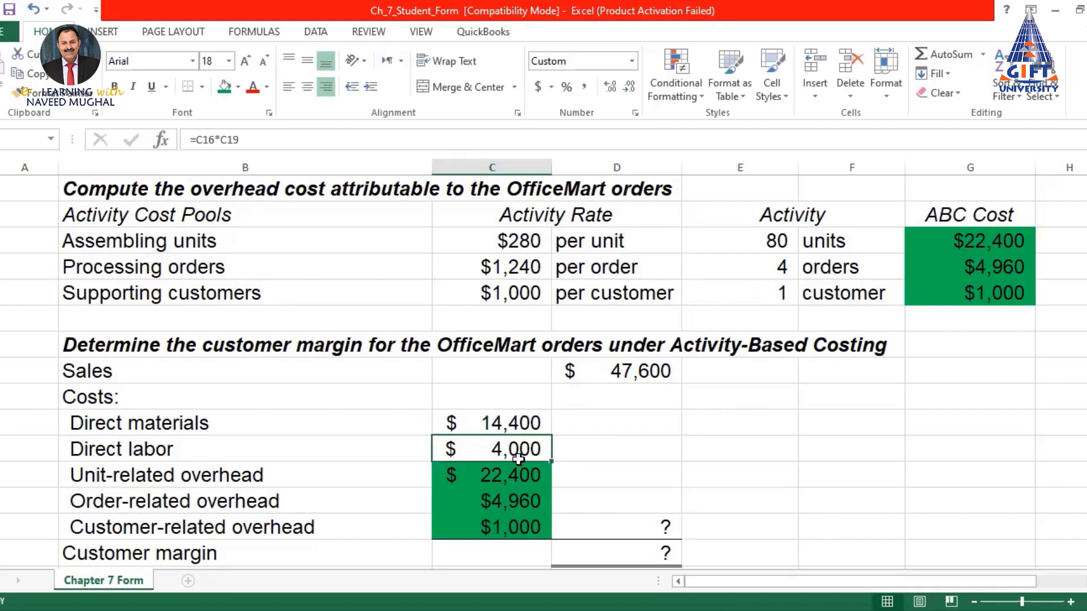
# Re-link the three overhead cells to =G38, =G39 and =G40 ($22,400, $4,960, $1,000)
pyautogui.moveTo(505, 473); pyautogui.dragTo(500, 526)
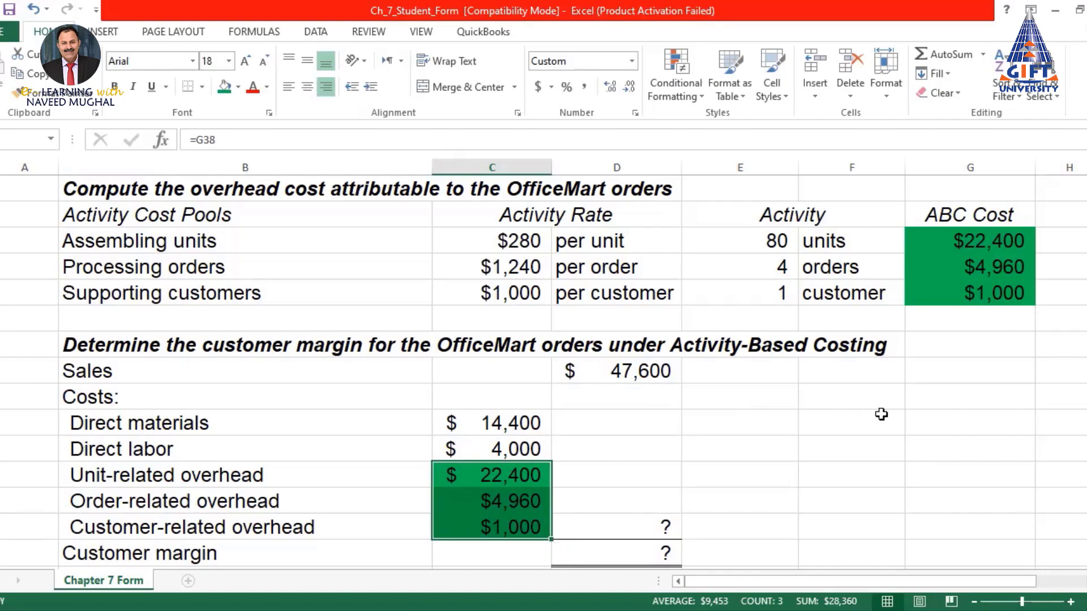
pyautogui.write('=')
pyautogui.click(1009, 240)
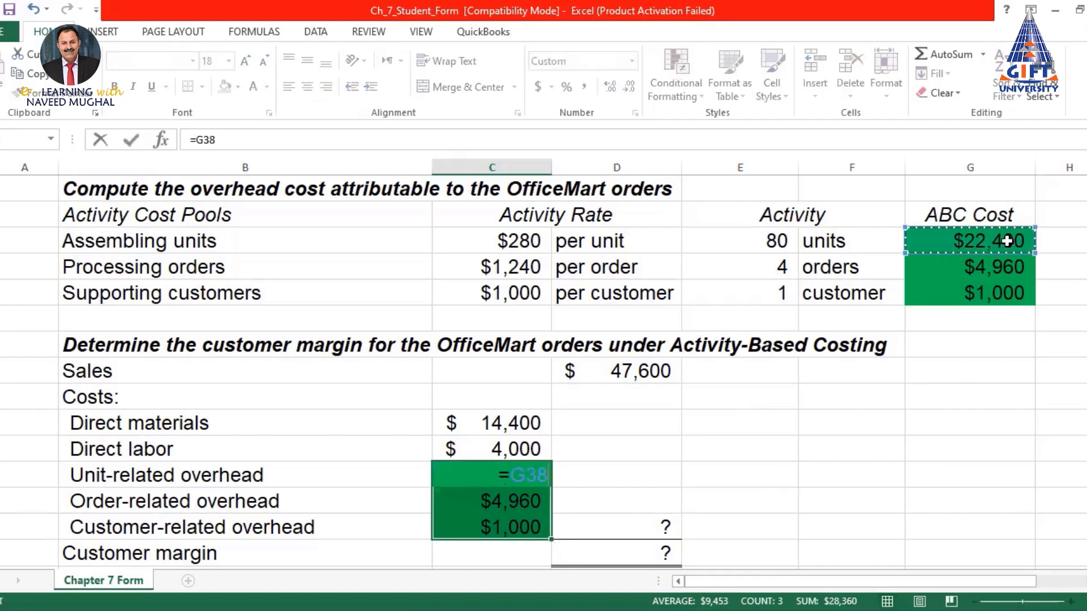
pyautogui.press('Return')
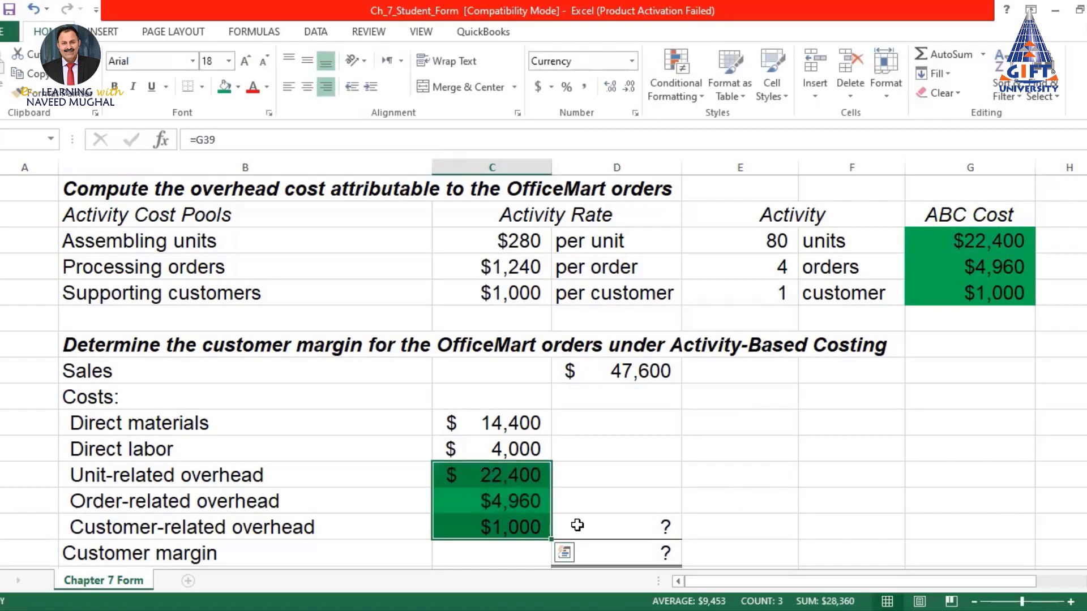
pyautogui.write('=')
pyautogui.click(1019, 267)
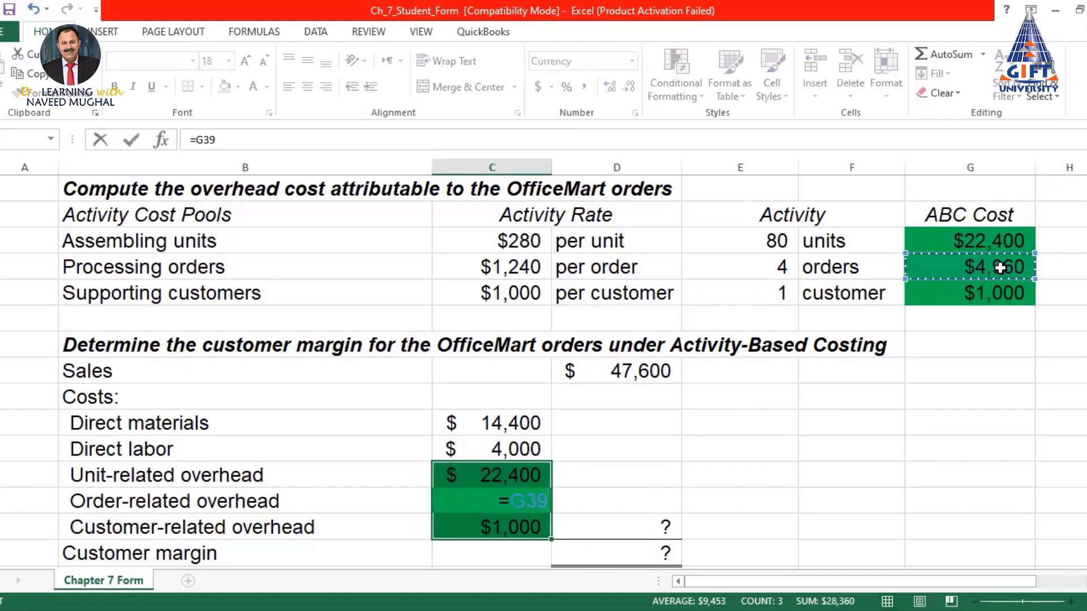
pyautogui.press('Return')
pyautogui.write('=')
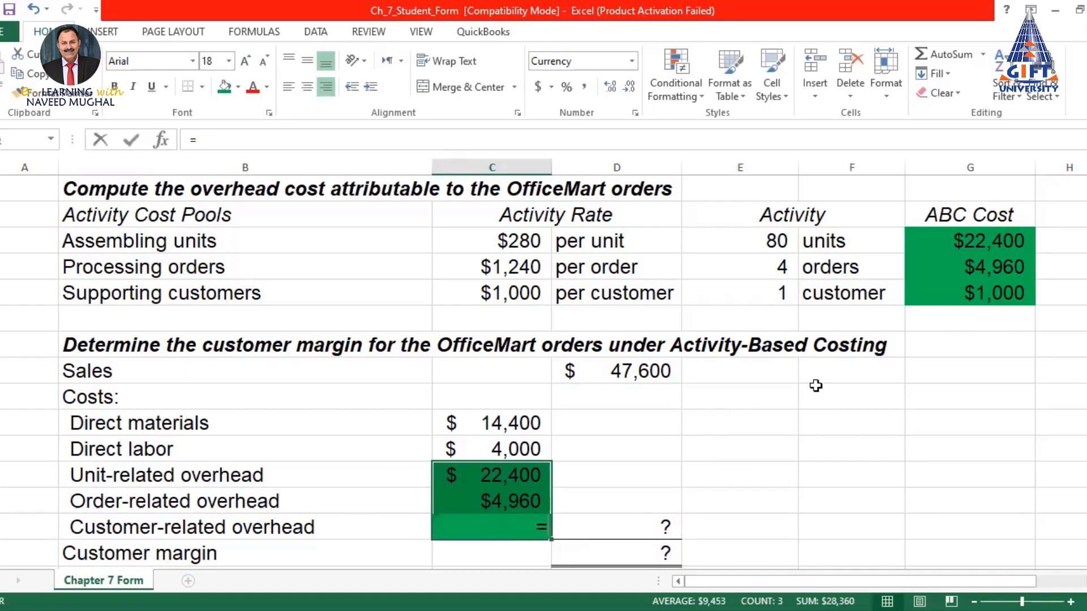
pyautogui.click(979, 292)
pyautogui.press('Return')
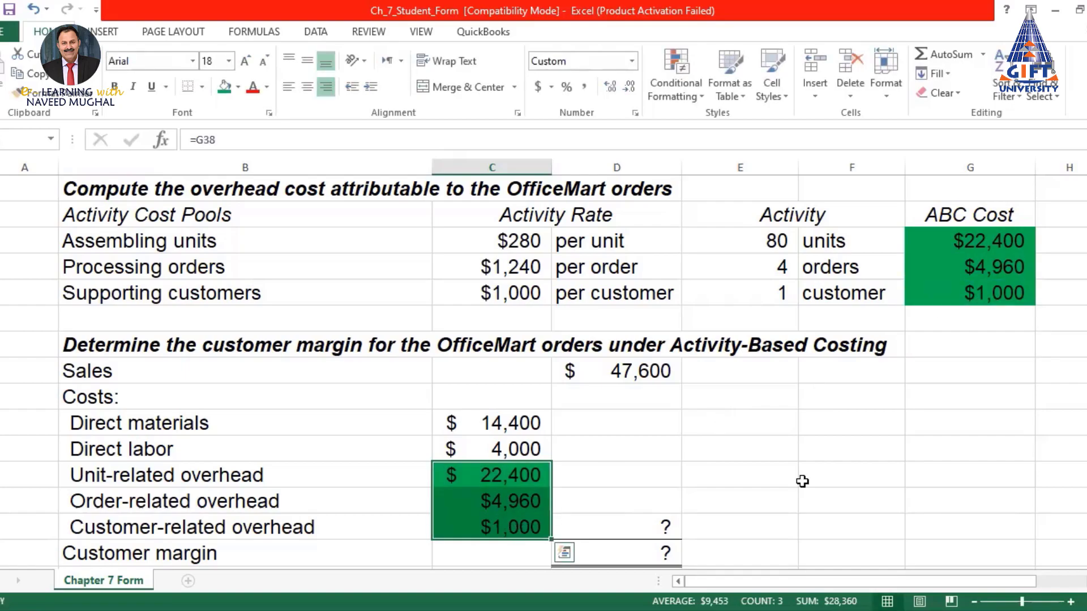
pyautogui.scroll(-2, 525, 542)
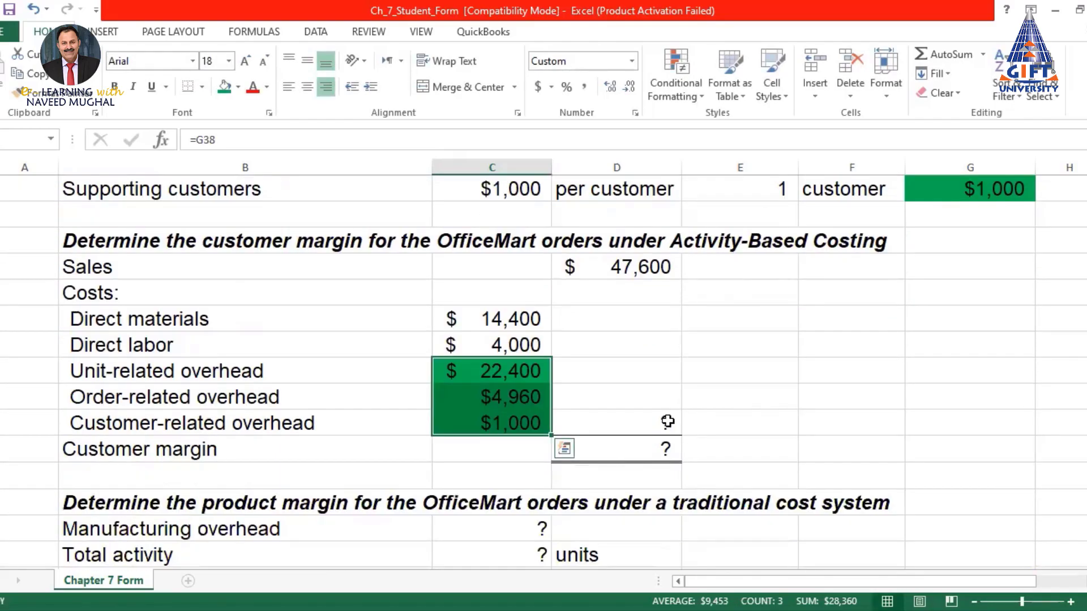
# AutoSum the five cost amounts into Total costs, giving 46,760
pyautogui.click(670, 422)
pyautogui.click(938, 52)
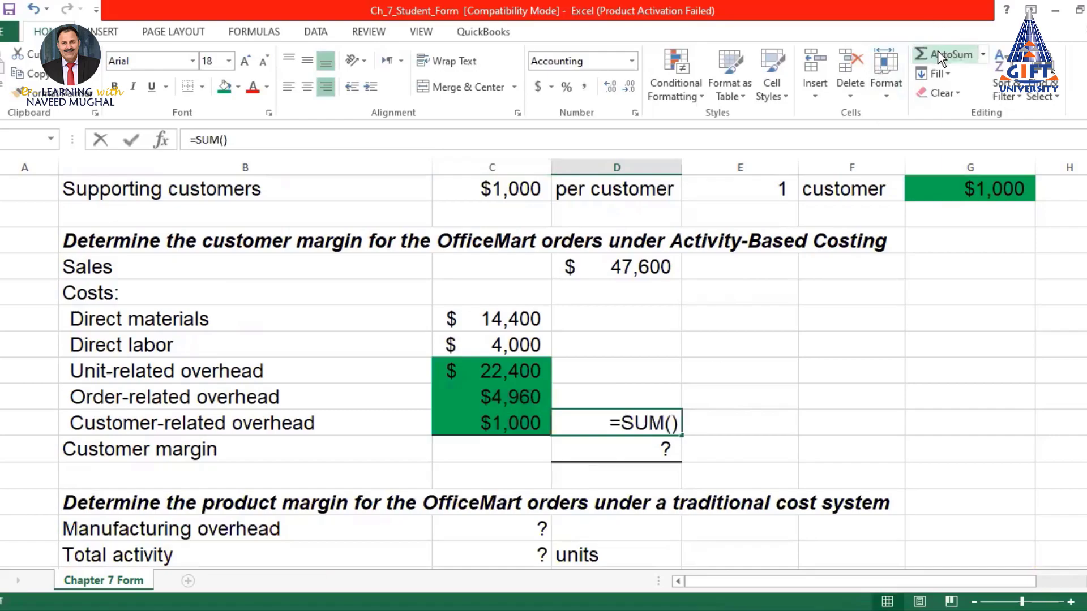
pyautogui.moveTo(525, 321); pyautogui.dragTo(515, 415)
pyautogui.press('Return')
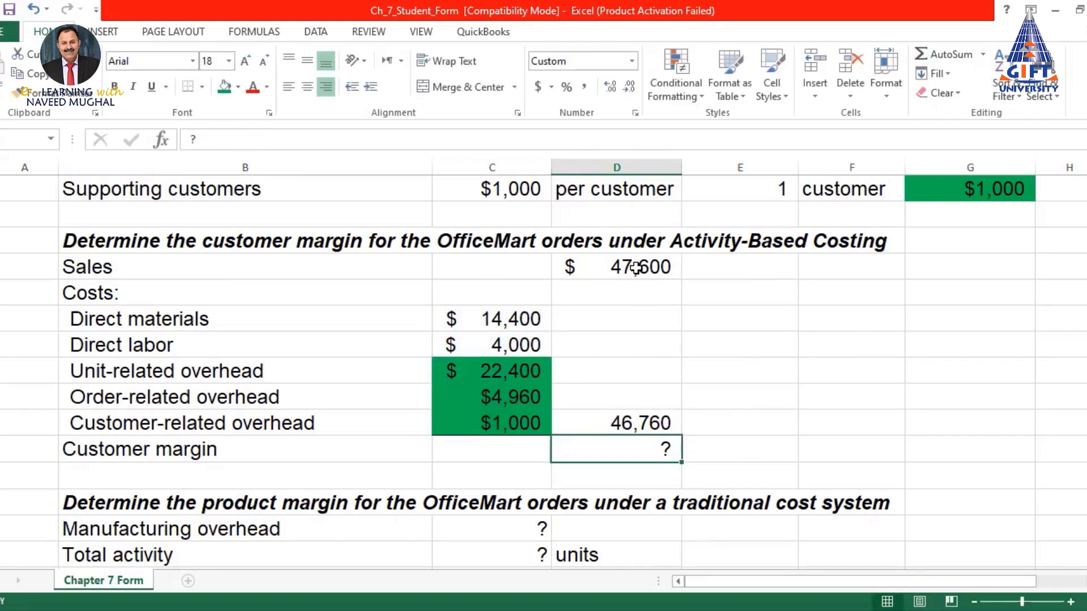
# Set the customer margin to =D43-D49, $47,600 sales minus 46,760 costs, giving $840
pyautogui.write('=')
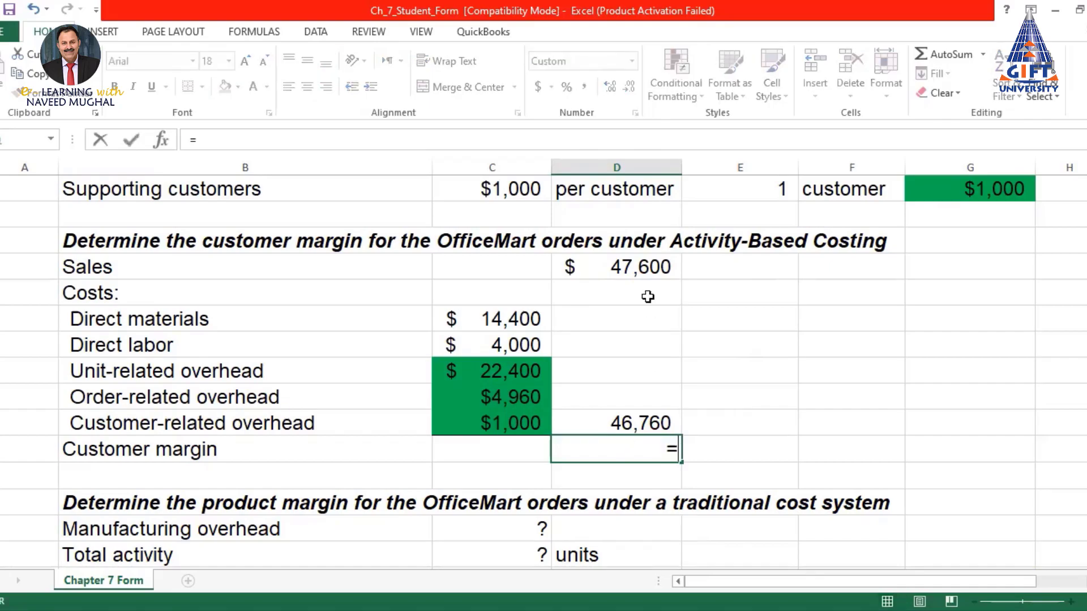
pyautogui.click(639, 268)
pyautogui.write('-')
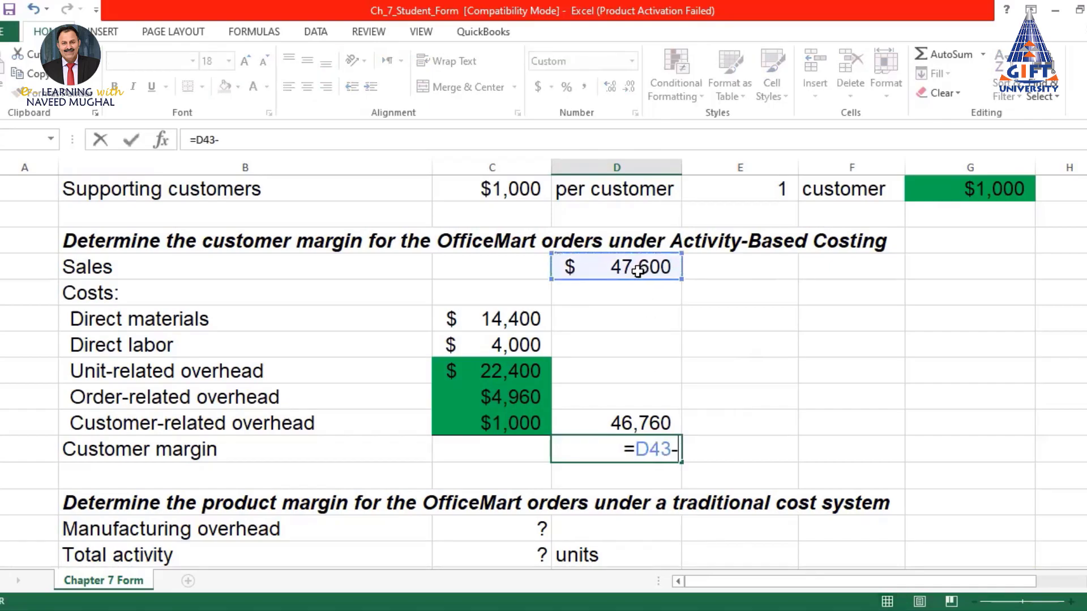
pyautogui.click(628, 419)
pyautogui.press('Return')
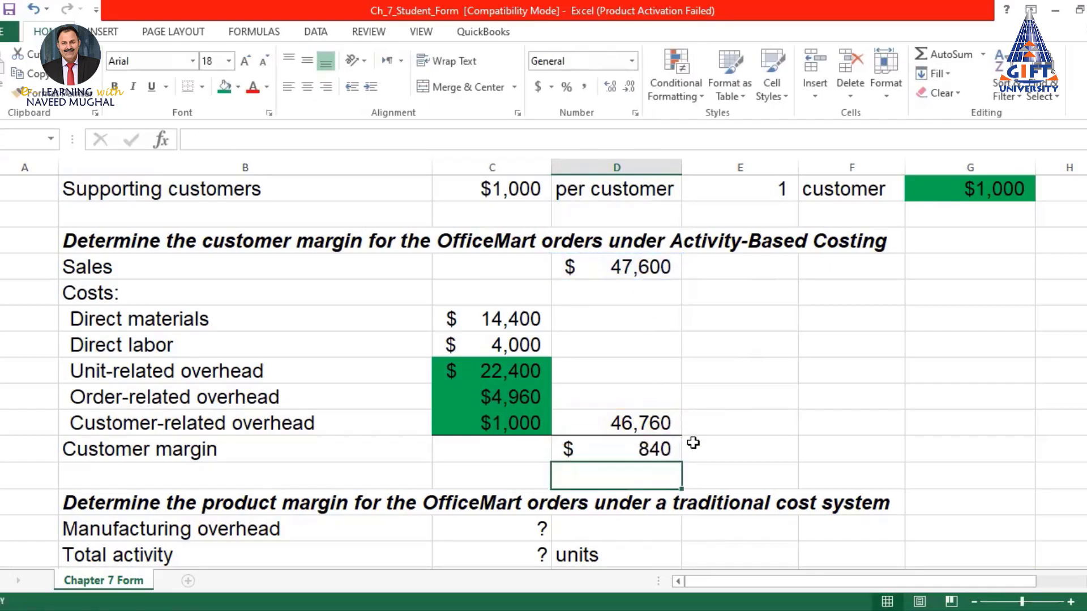
pyautogui.click(638, 449)
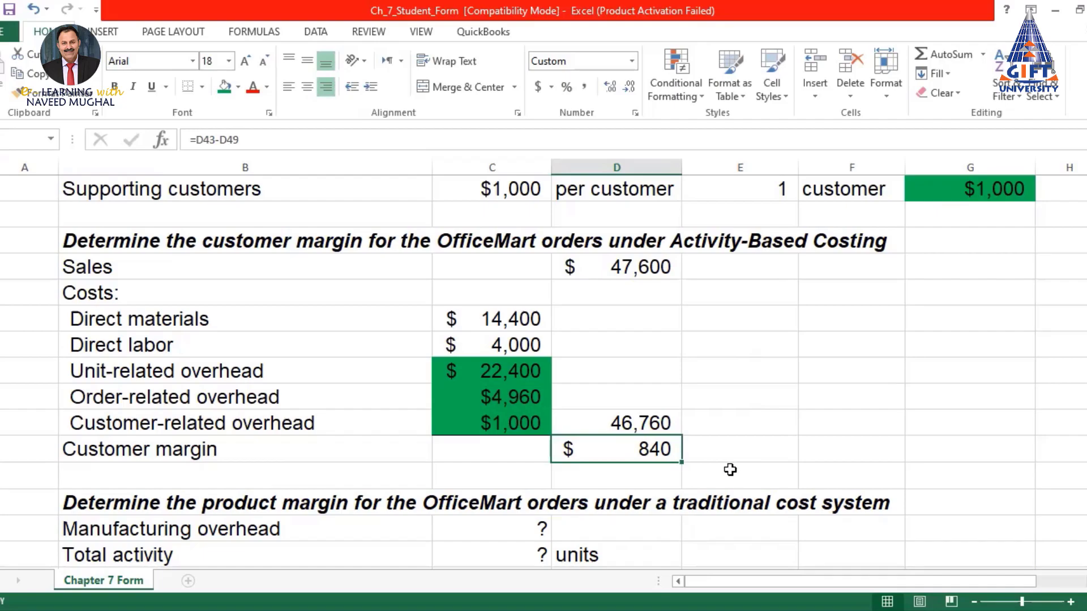
# Review the ABC Sales, total costs and customer margin formulas
pyautogui.click(648, 267)
pyautogui.click(640, 419)
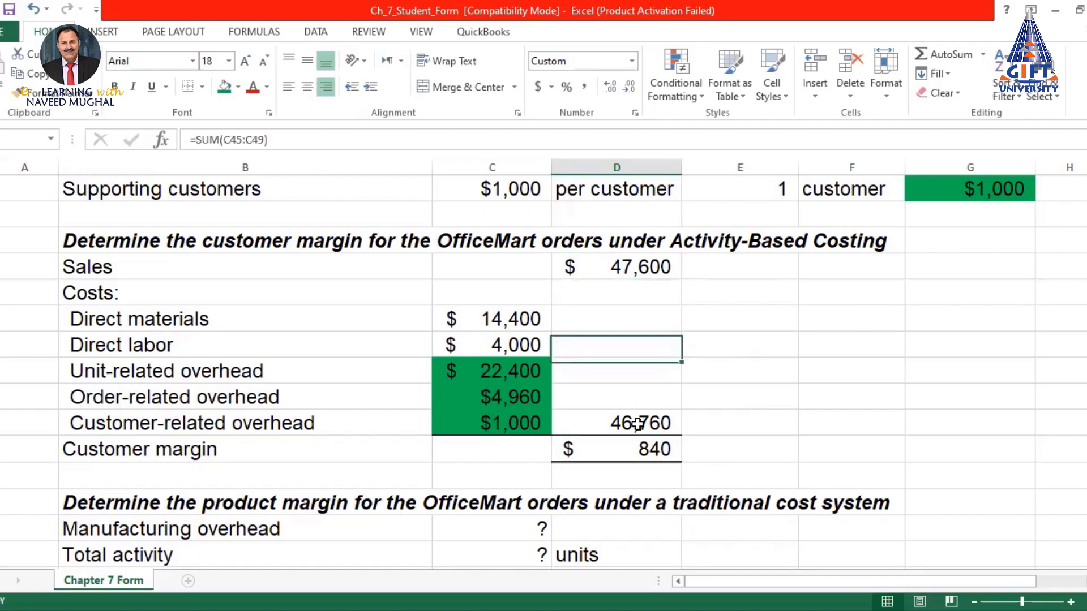
pyautogui.click(644, 450)
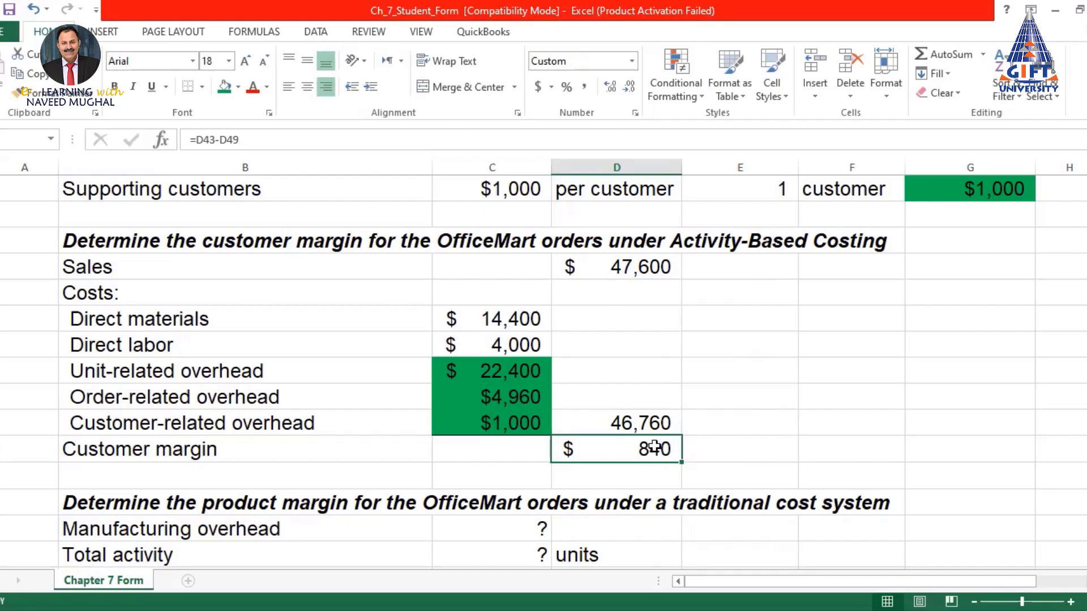
pyautogui.scroll(-2, 655, 447)
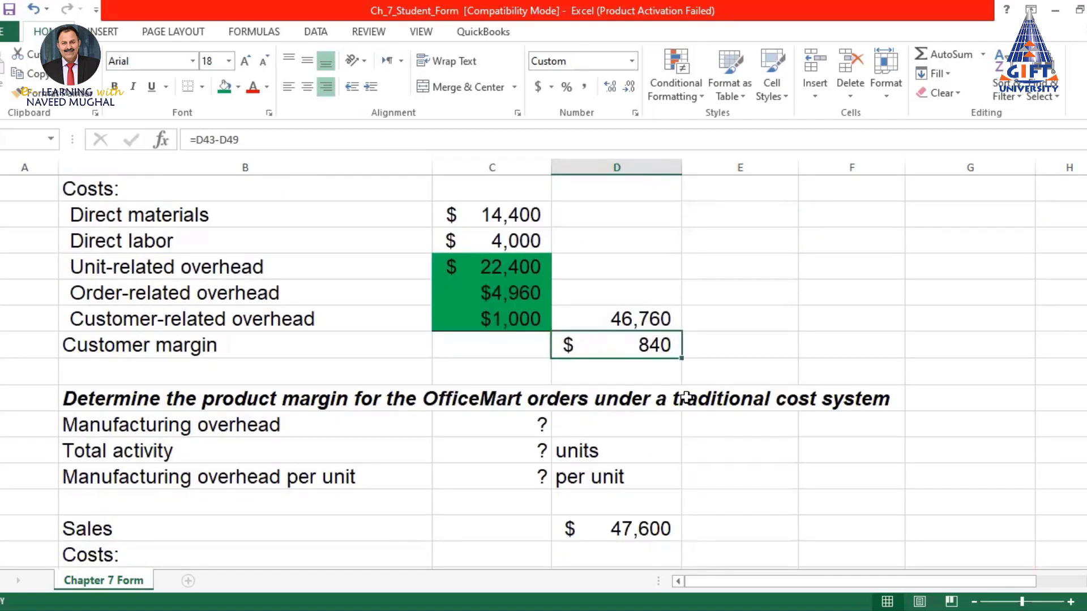
pyautogui.scroll(-1, 687, 396)
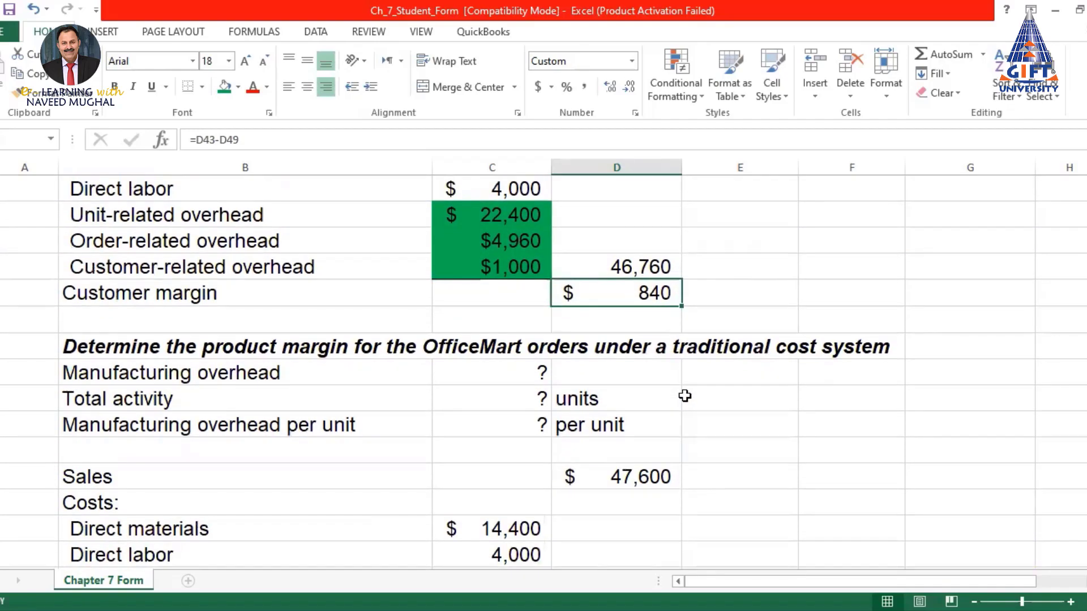
pyautogui.scroll(1, 651, 413)
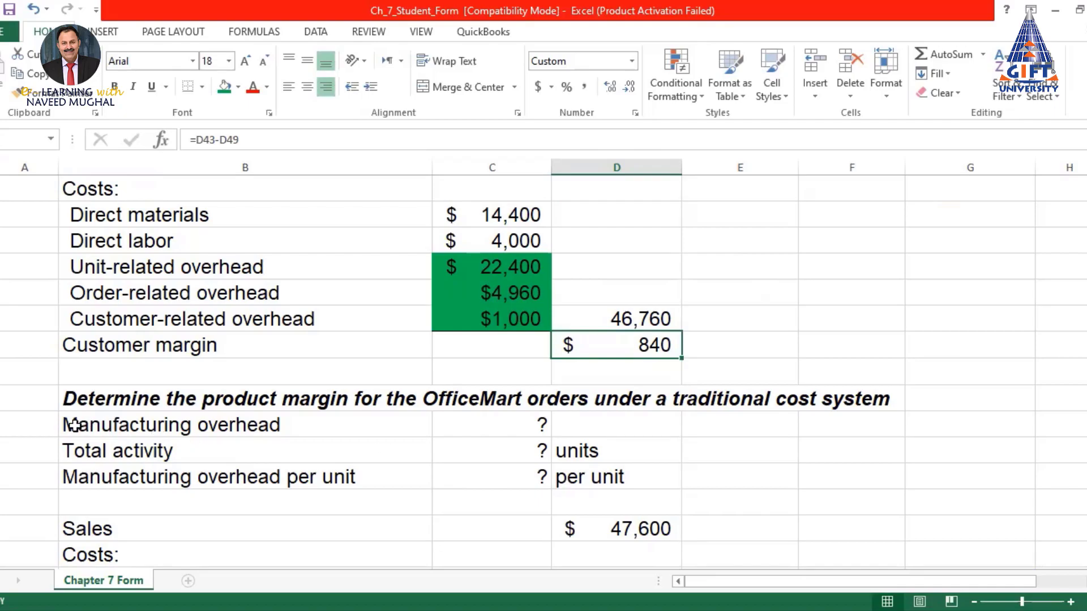
# Link the traditional manufacturing overhead cell to the $500,000 total with =C4
pyautogui.click(532, 423)
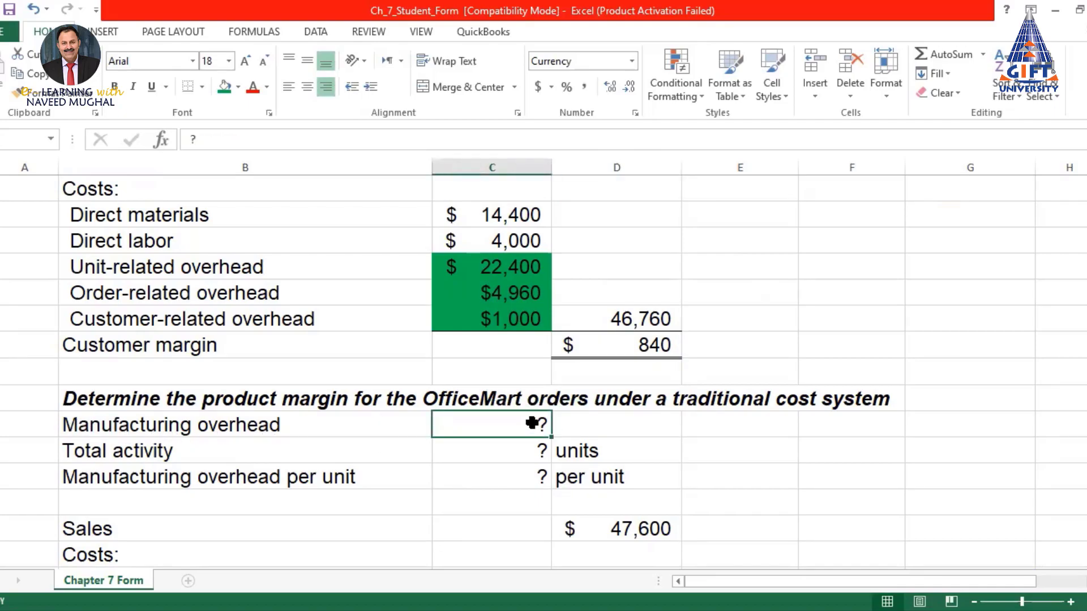
pyautogui.write('=')
pyautogui.scroll(10, 533, 423)
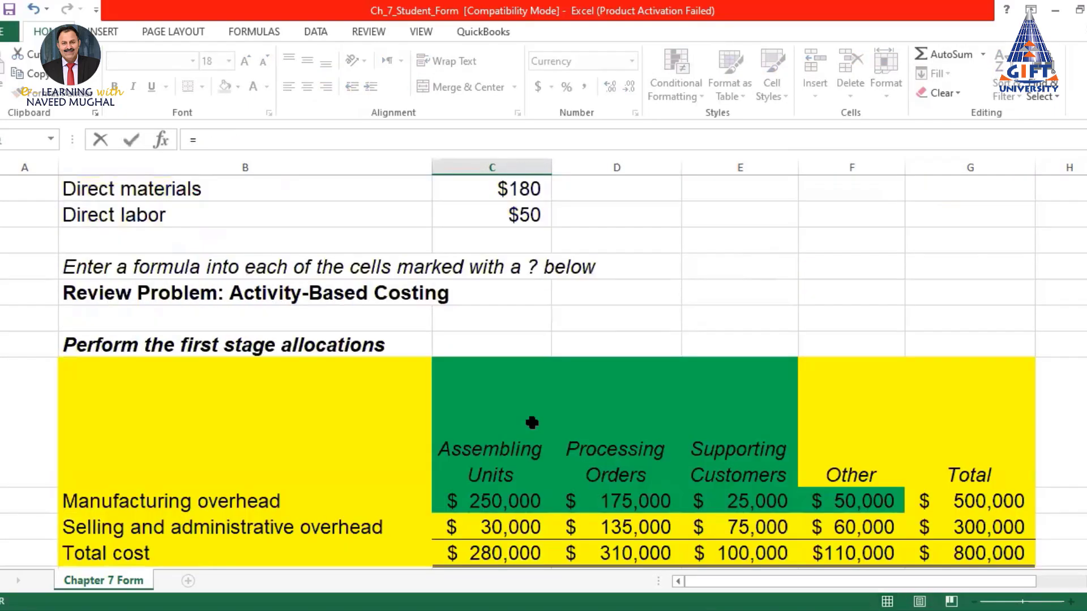
pyautogui.scroll(2, 532, 423)
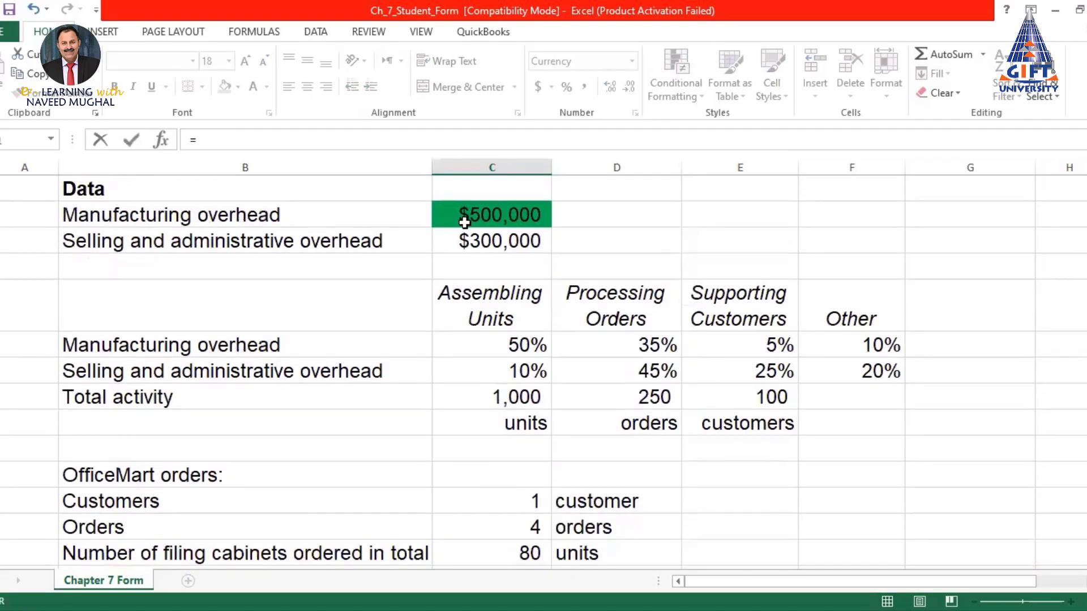
pyautogui.click(477, 217)
pyautogui.press('Return')
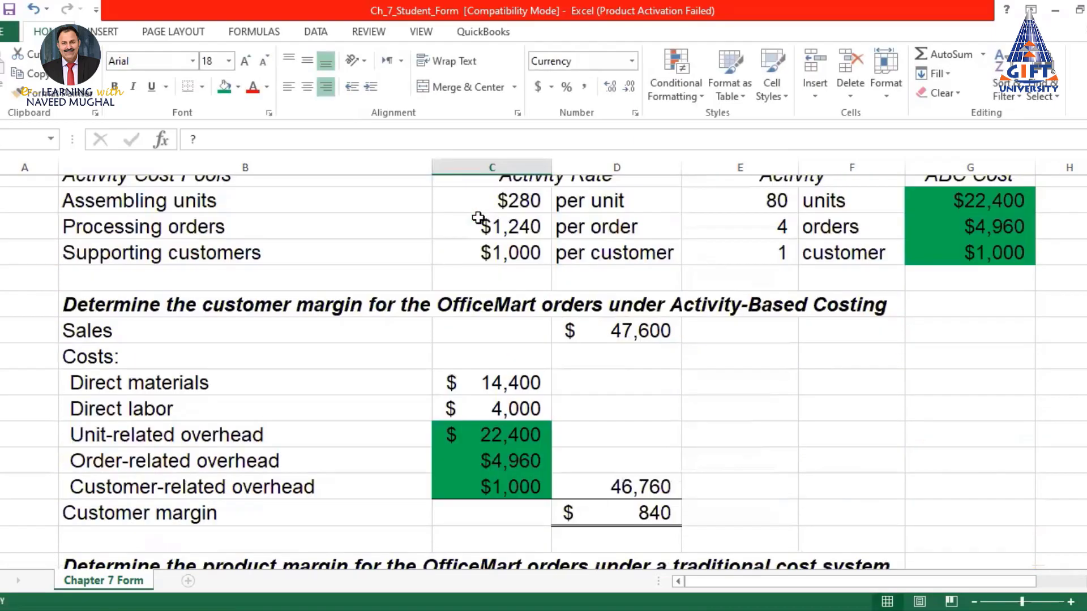
# Set Total activity to =C10, the 1,000 units
pyautogui.scroll(-1, 478, 217)
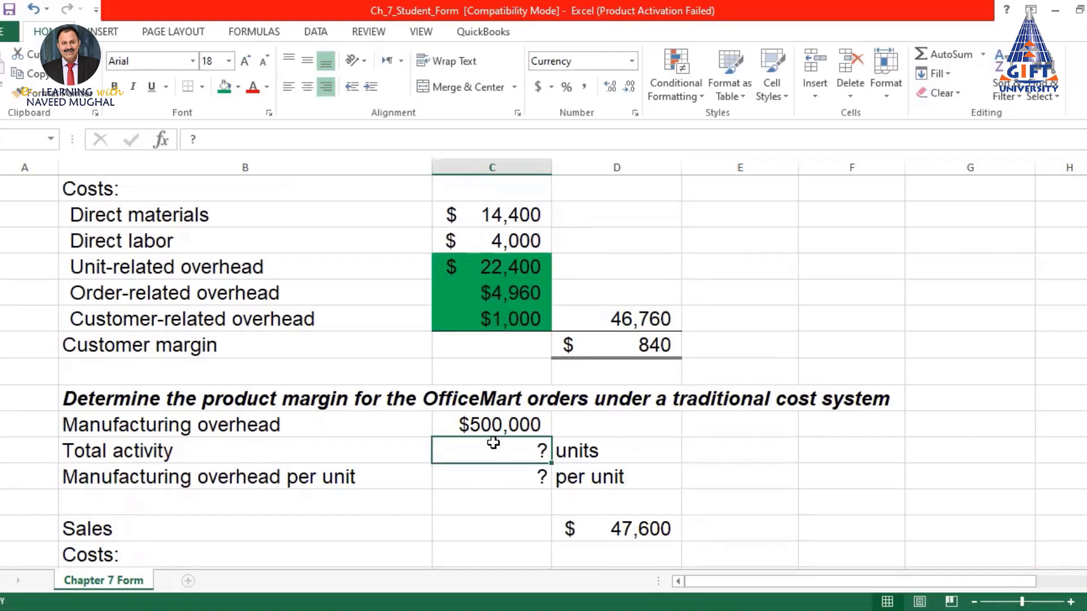
pyautogui.write('=')
pyautogui.scroll(3, 508, 351)
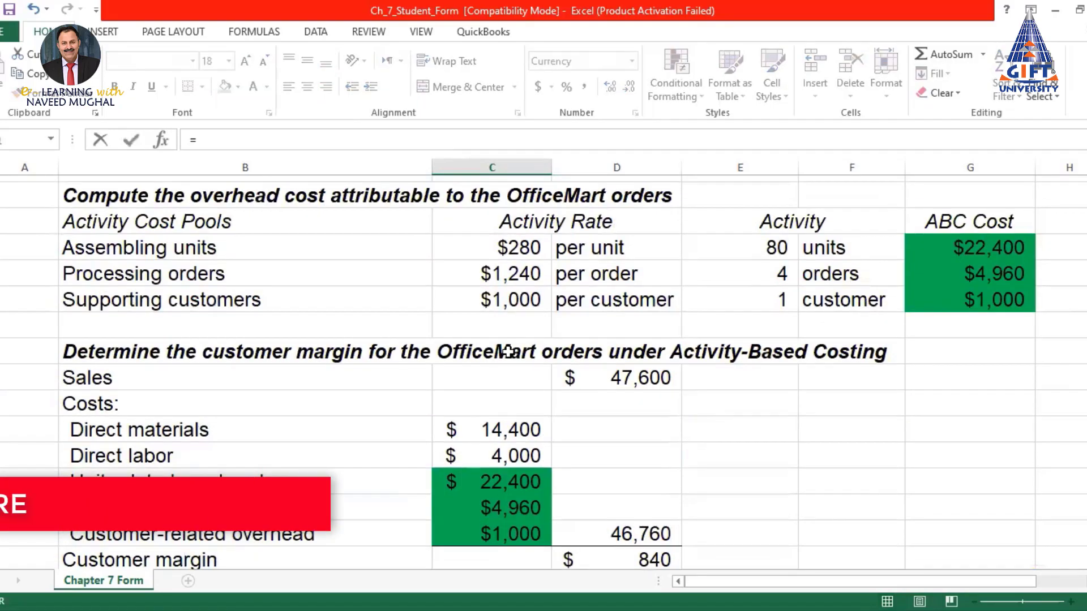
pyautogui.scroll(5, 507, 351)
pyautogui.scroll(-2, 508, 351)
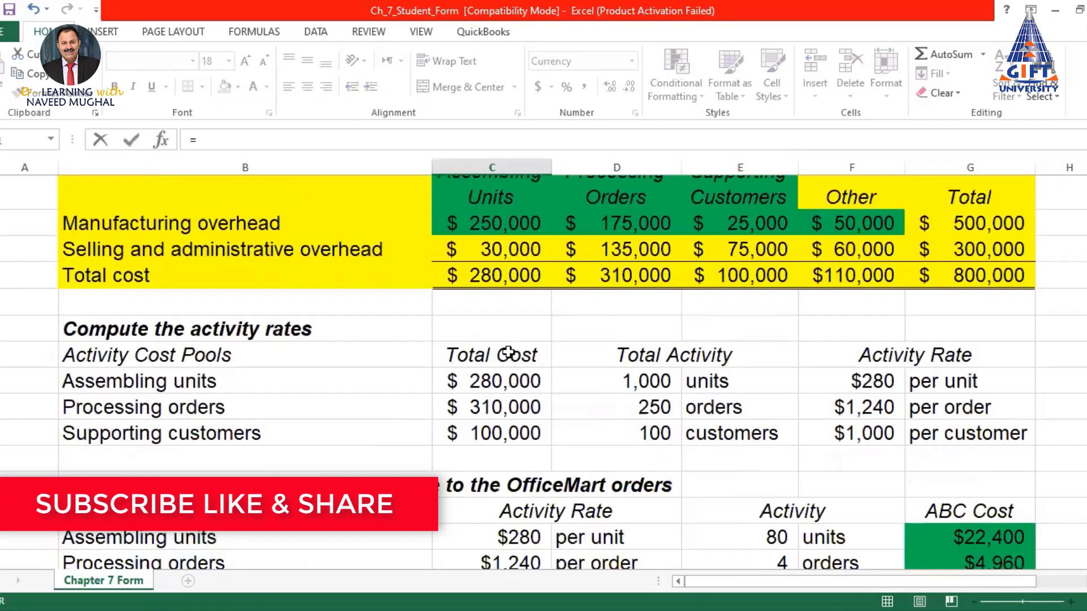
pyautogui.scroll(6, 508, 352)
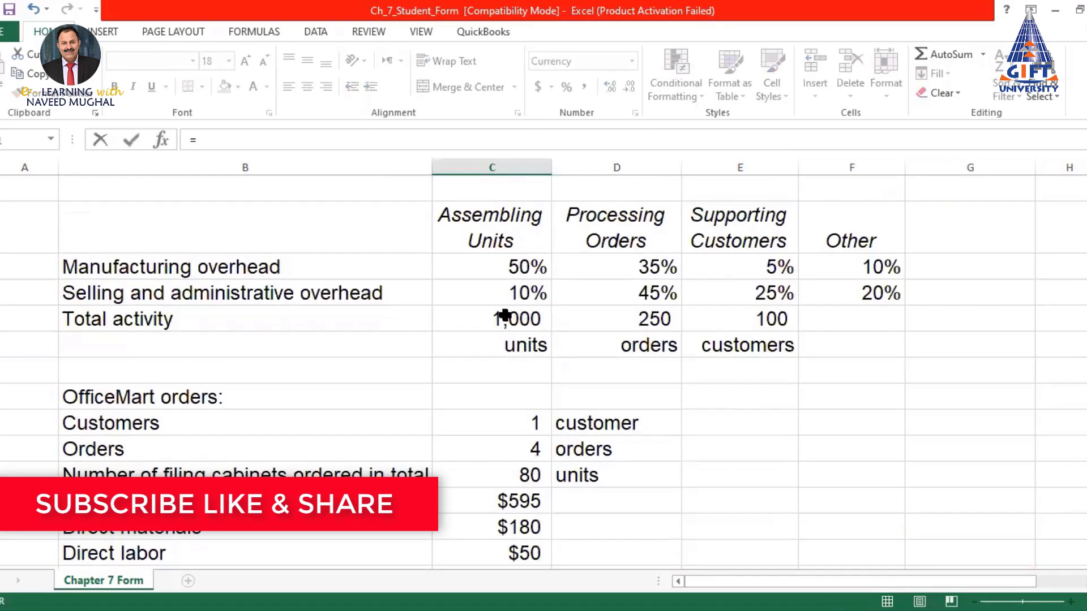
pyautogui.click(510, 319)
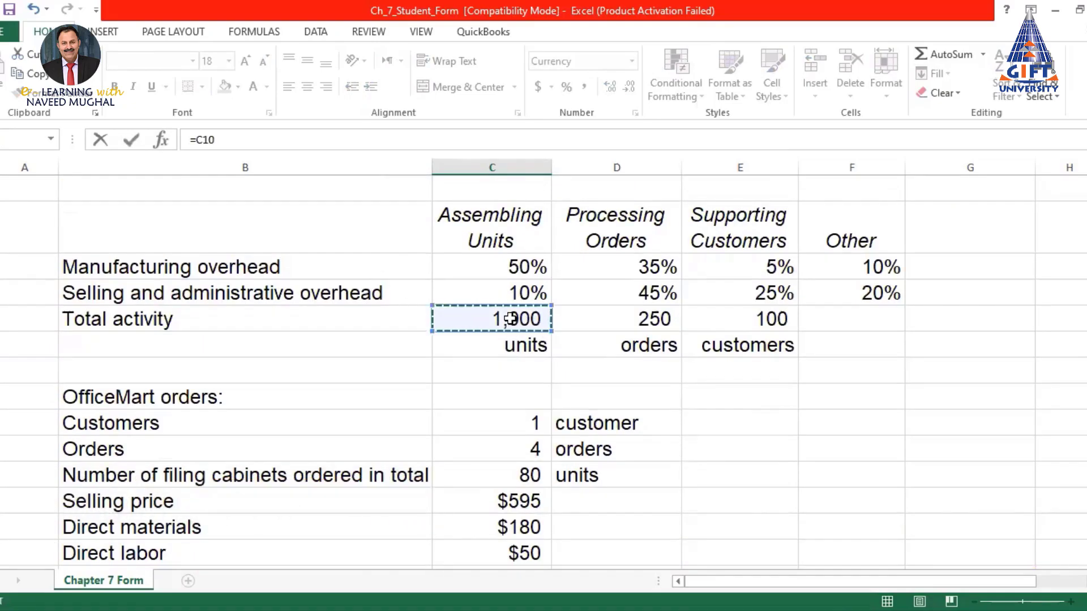
pyautogui.press('Return')
# Compute overhead per unit as =C53/C54, giving $500
pyautogui.scroll(-2, 511, 319)
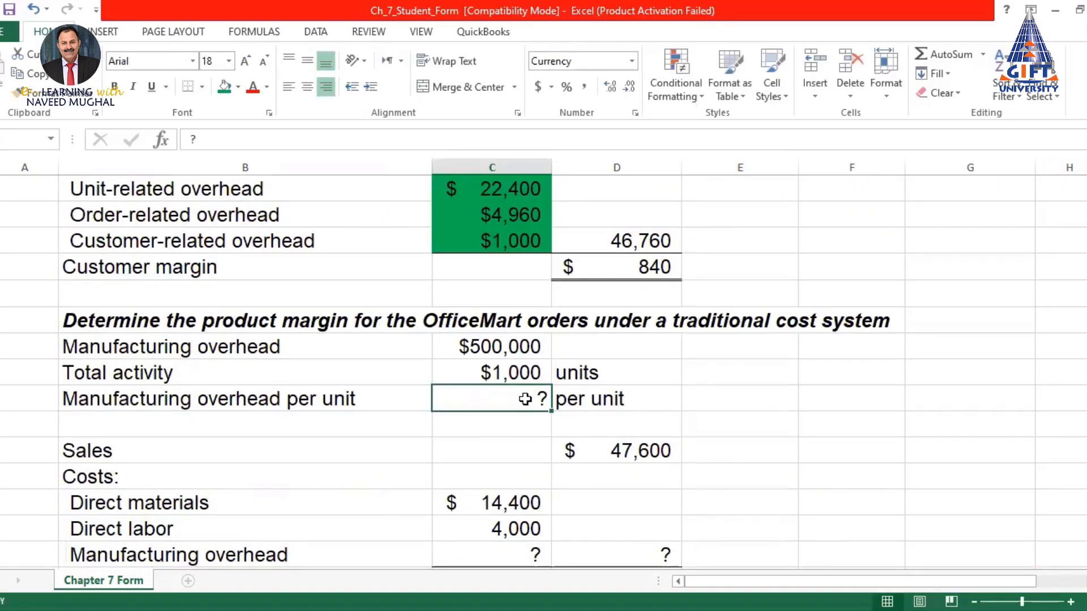
pyautogui.write('=')
pyautogui.click(505, 347)
pyautogui.write('/')
pyautogui.click(509, 371)
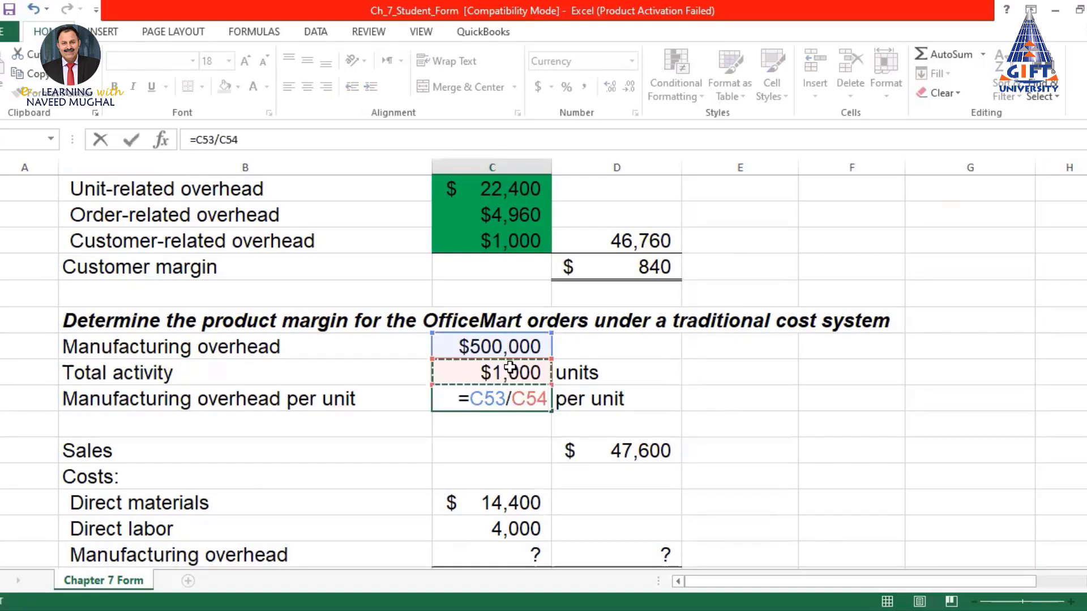
pyautogui.press('Return')
pyautogui.press('Up')
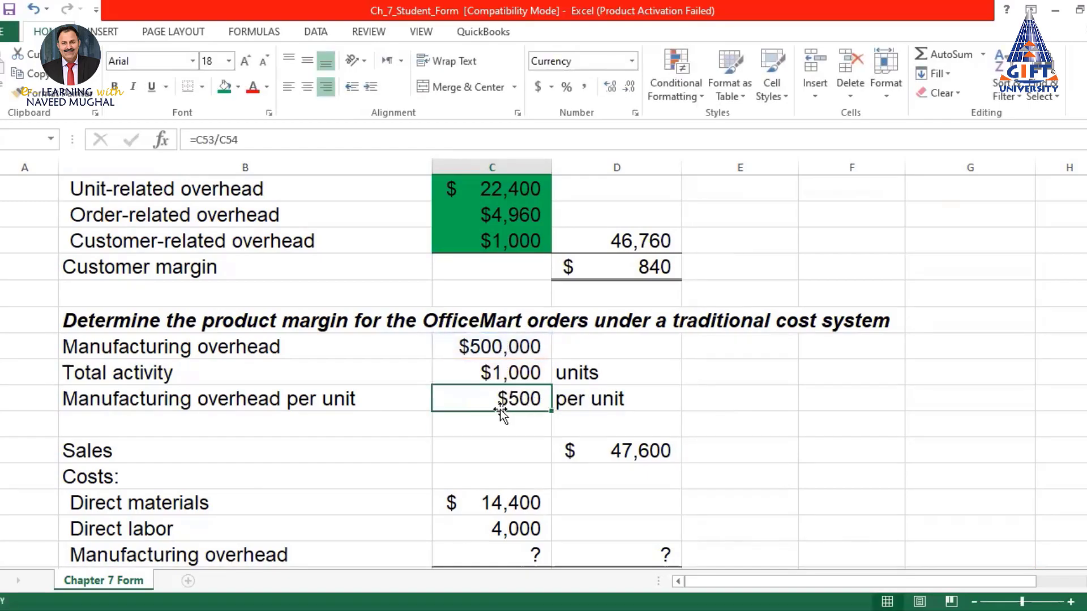
pyautogui.click(86, 453)
pyautogui.click(629, 451)
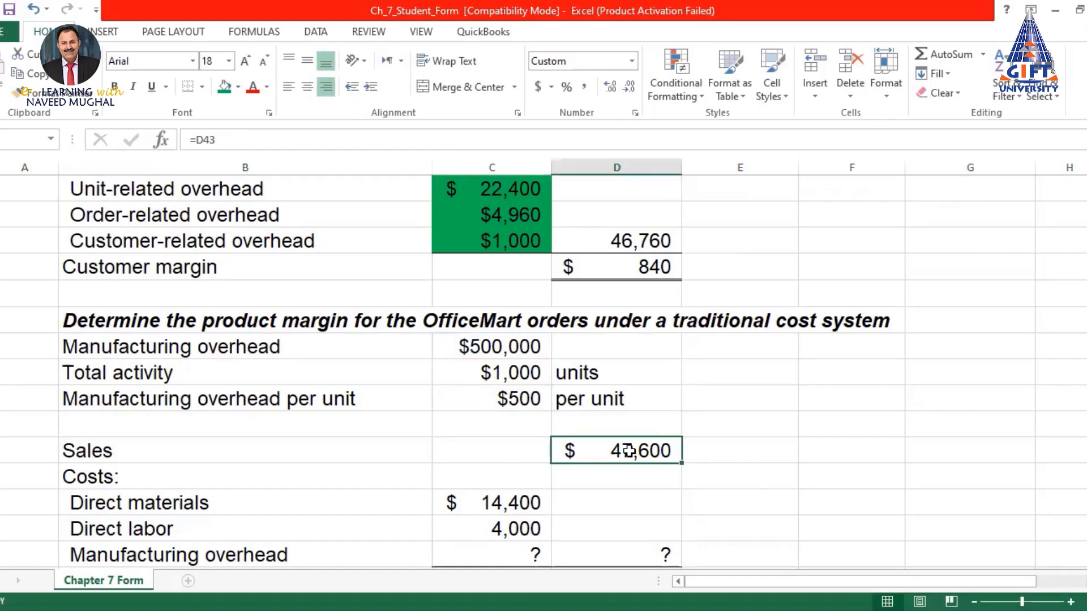
# Link the traditional Sales amount to the ABC Sales of 47,600
pyautogui.scroll(3, 692, 195)
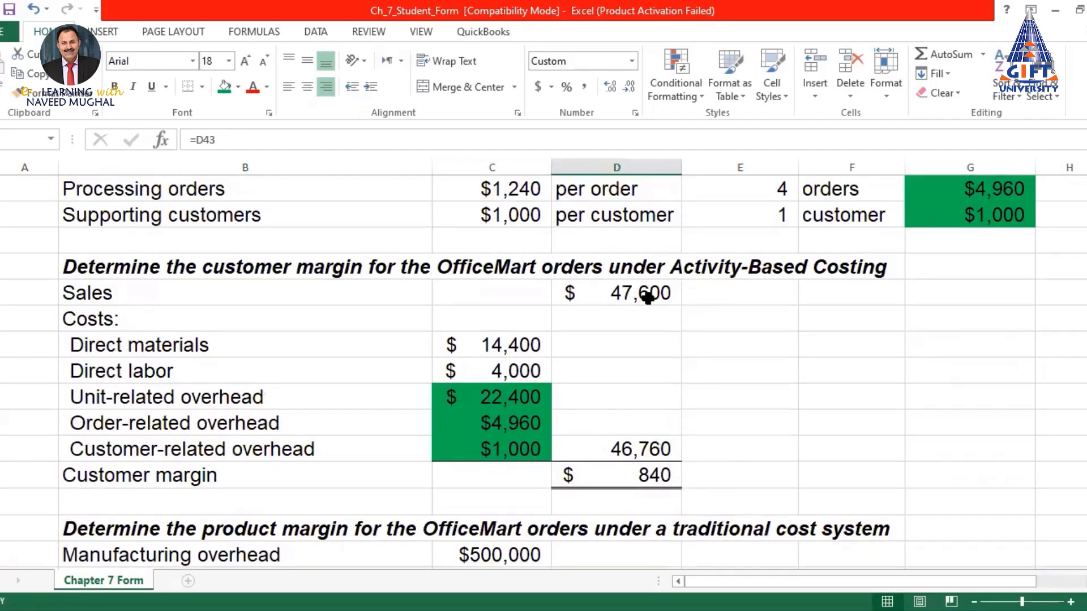
pyautogui.write('=')
pyautogui.scroll(2, 702, 369)
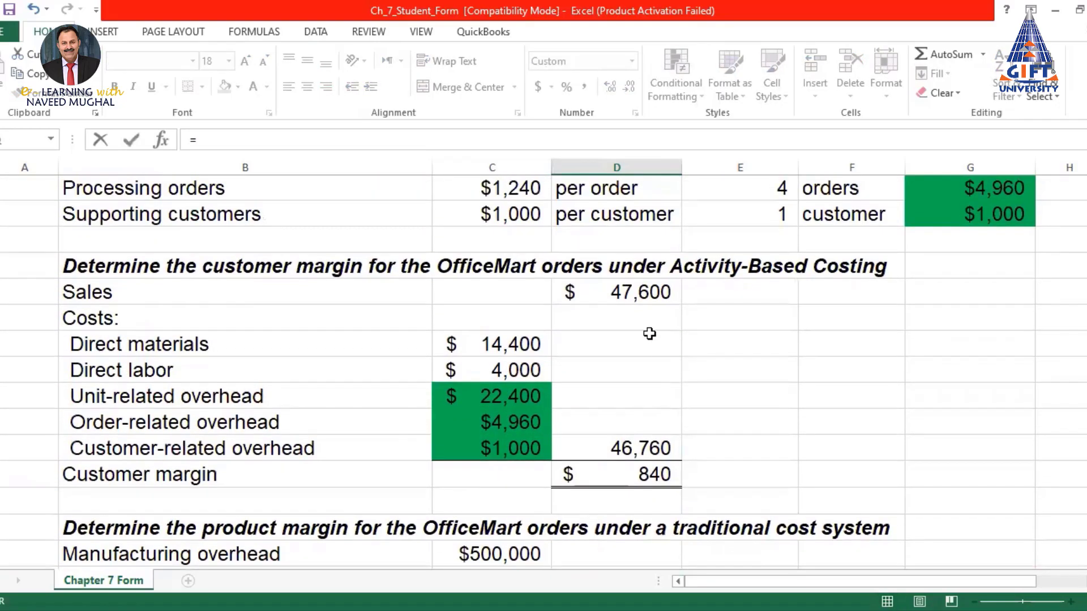
pyautogui.click(635, 293)
pyautogui.press('Return')
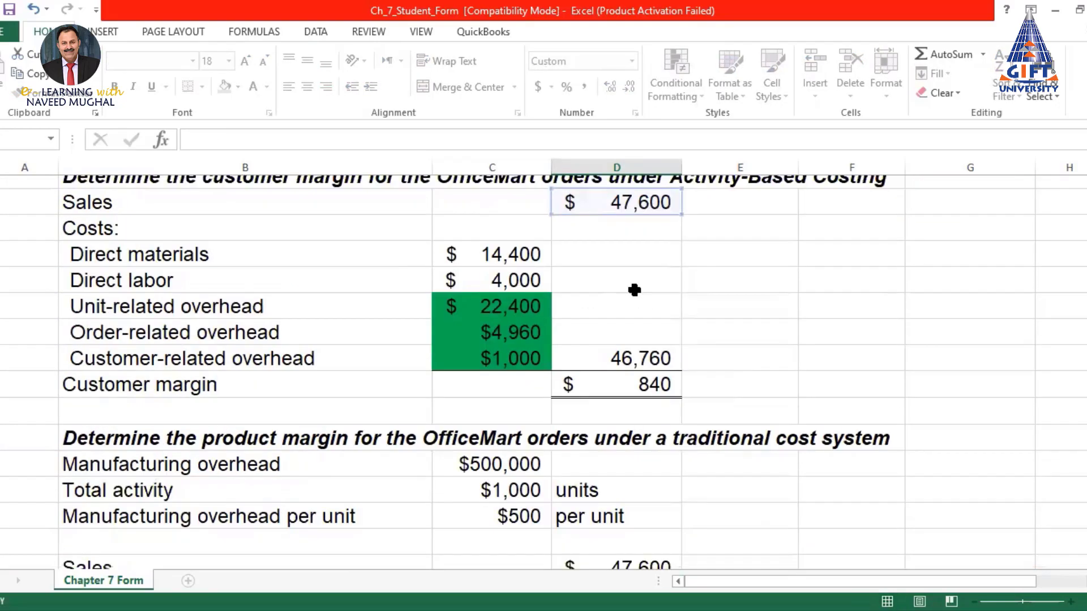
pyautogui.scroll(-1, 760, 387)
pyautogui.click(645, 422)
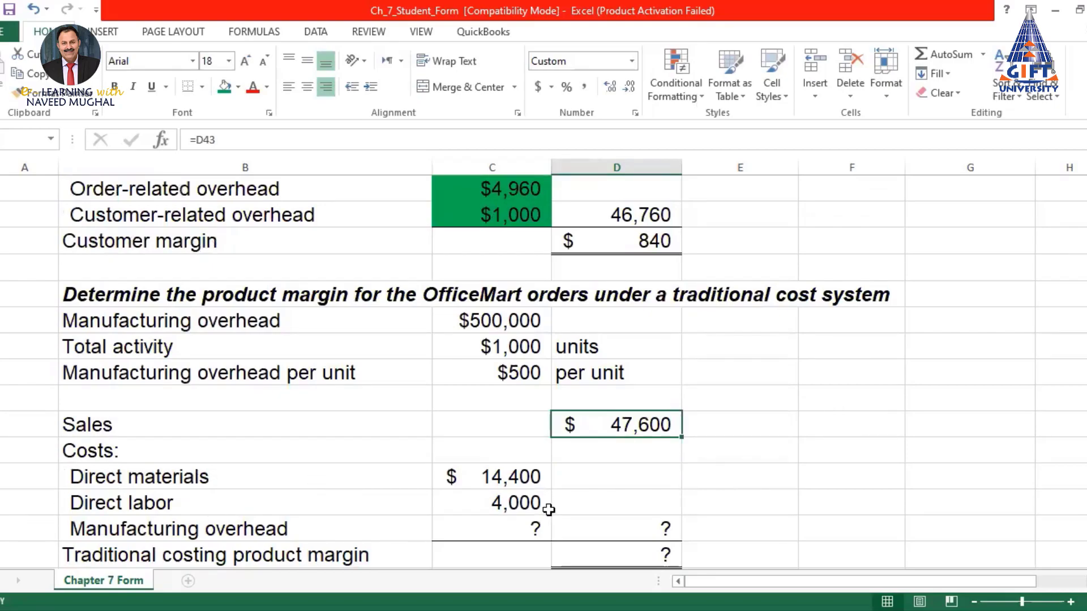
# Link traditional Direct materials (14,400) and Direct labor (4,000) to the ABC amounts
pyautogui.click(509, 479)
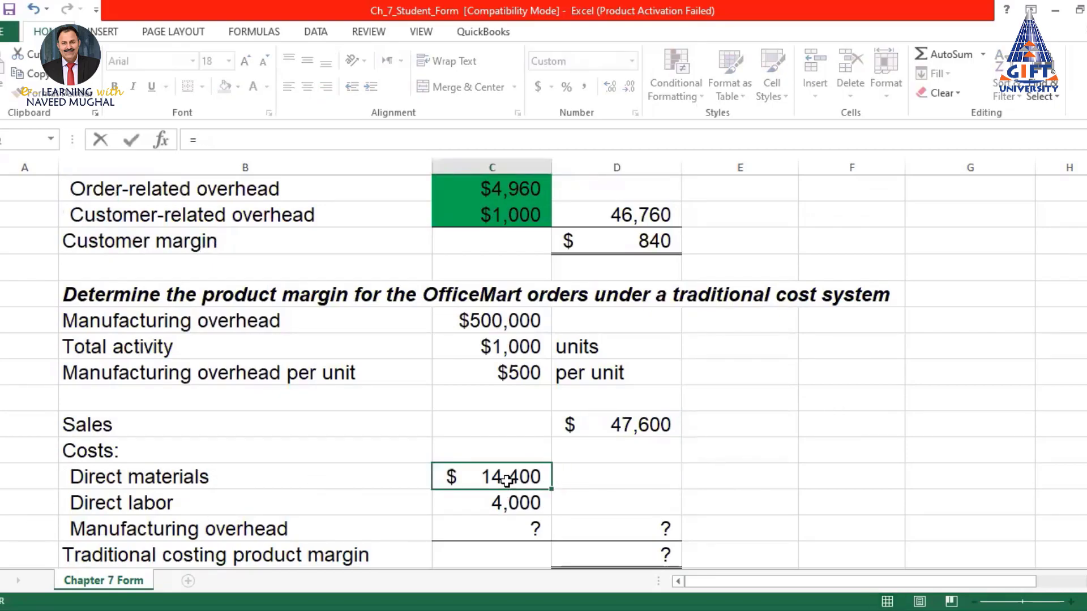
pyautogui.scroll(2, 499, 464)
pyautogui.hotkey('ctrl', 'c')
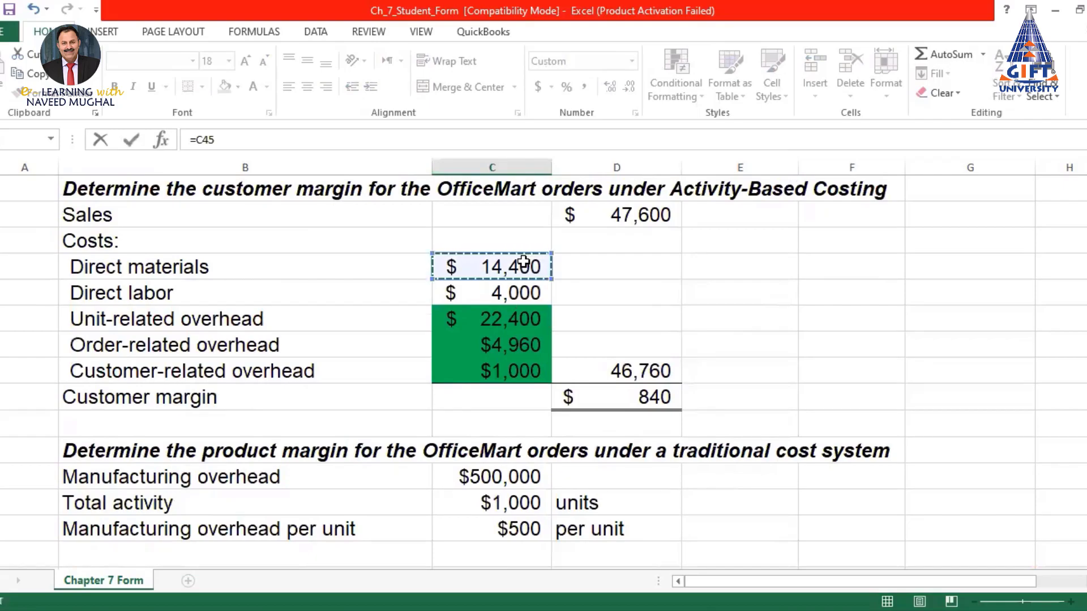
pyautogui.press('Return')
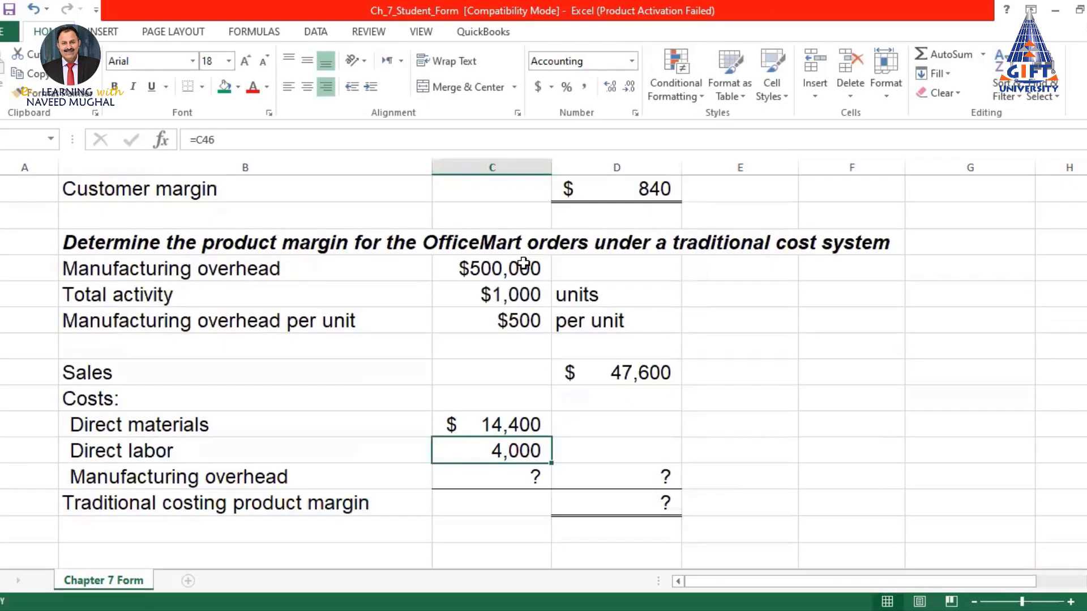
pyautogui.write('=')
pyautogui.scroll(3, 556, 318)
pyautogui.click(524, 291)
pyautogui.press('Return')
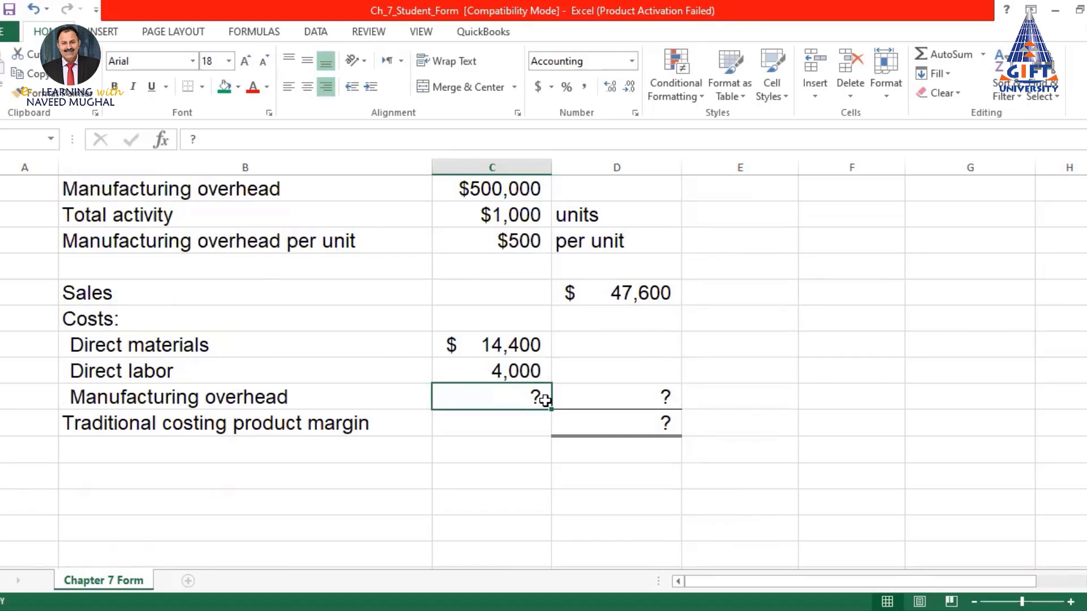
# Set manufacturing overhead to =C16*C55, 80 cabinets times $500, giving 40,000
pyautogui.write('=')
pyautogui.scroll(1, 631, 365)
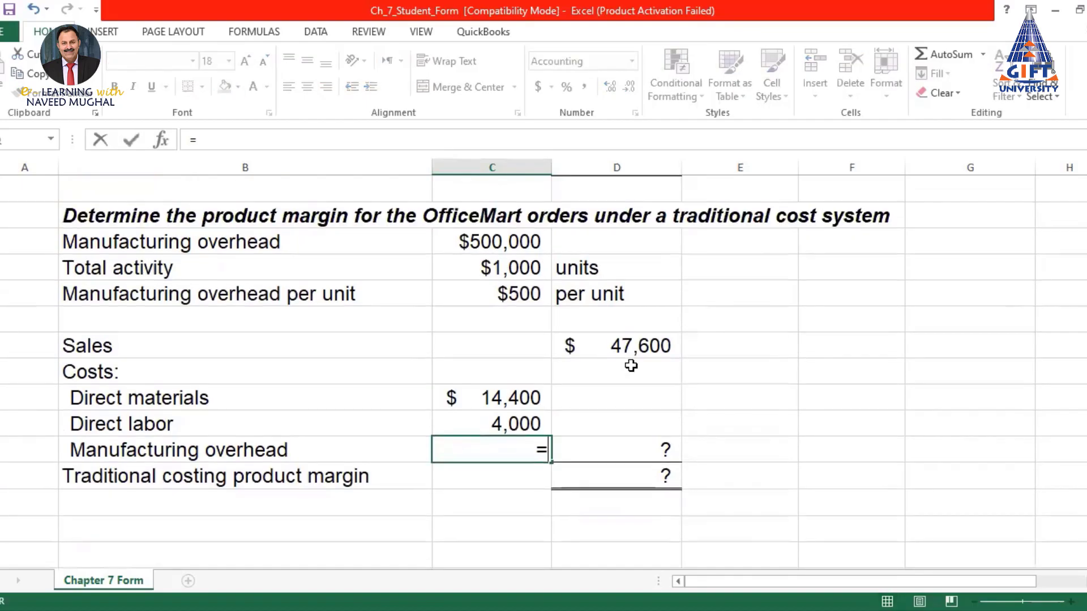
pyautogui.scroll(4, 626, 381)
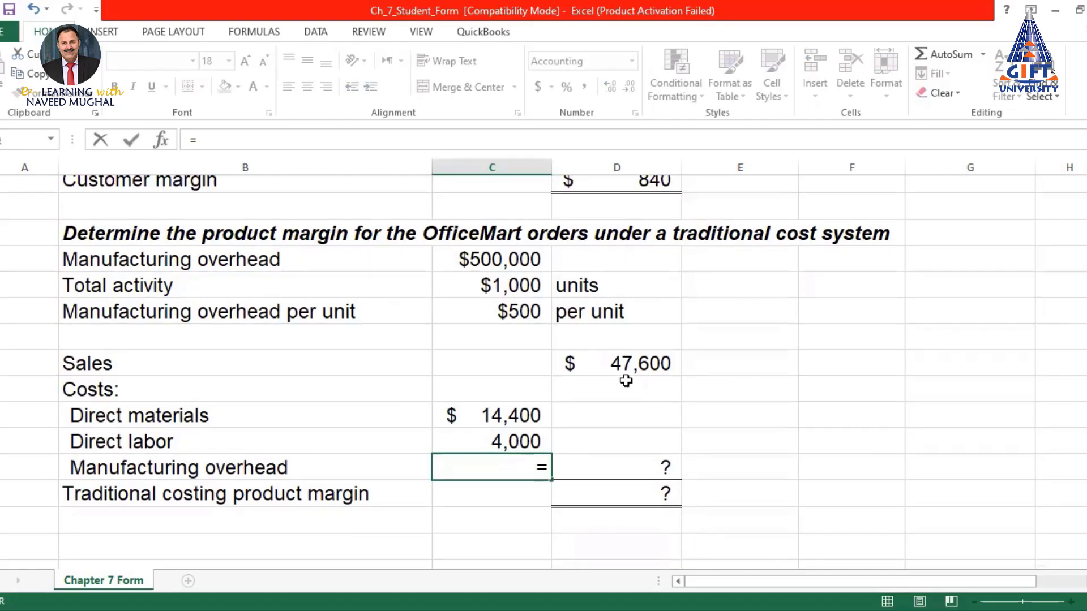
pyautogui.scroll(12, 624, 380)
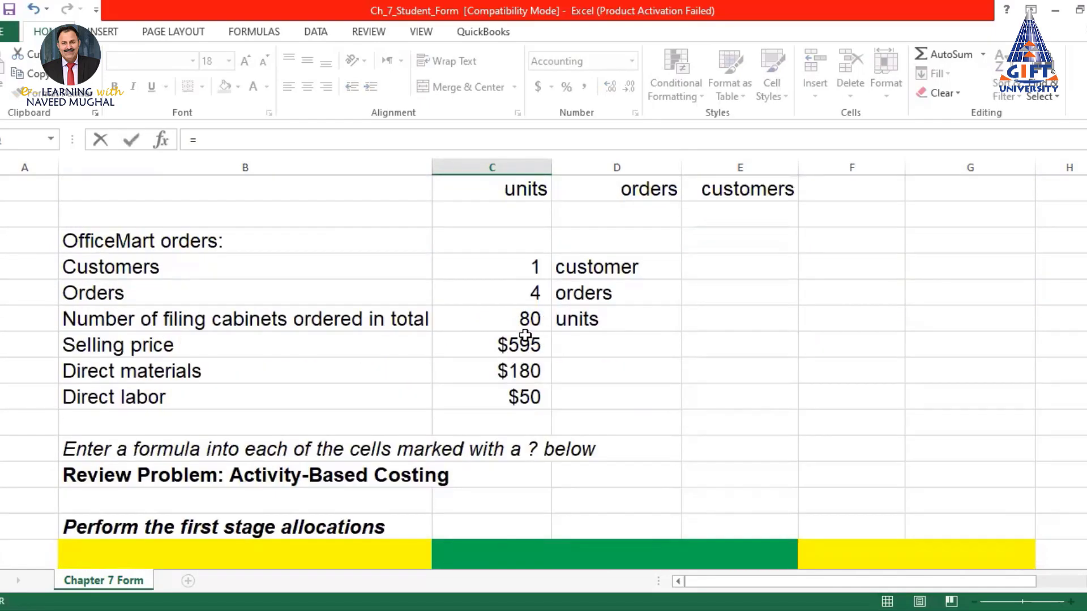
pyautogui.click(522, 319)
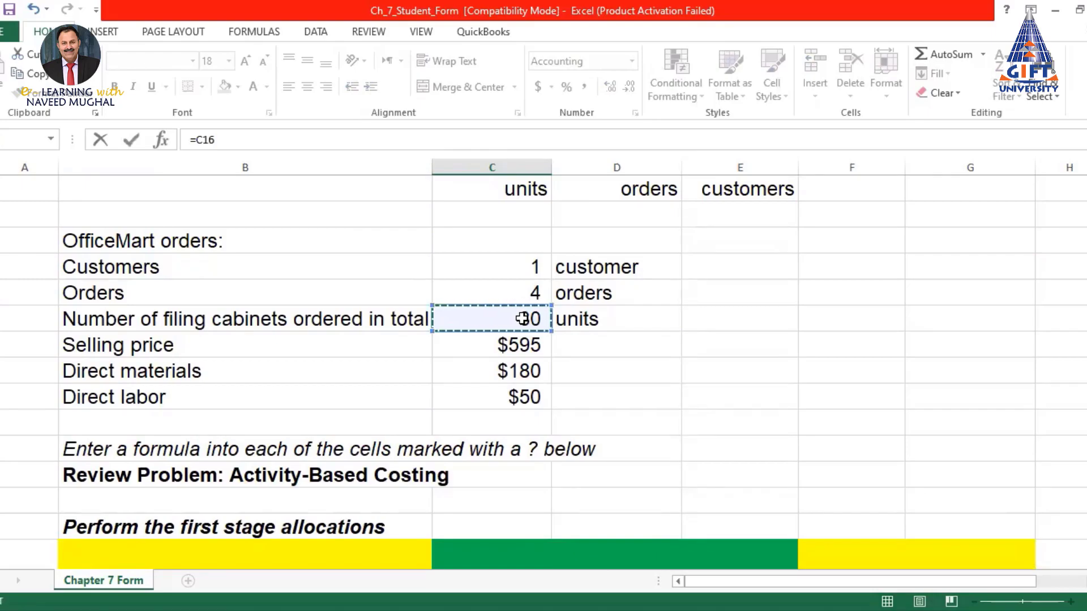
pyautogui.write('*')
pyautogui.scroll(-9, 522, 319)
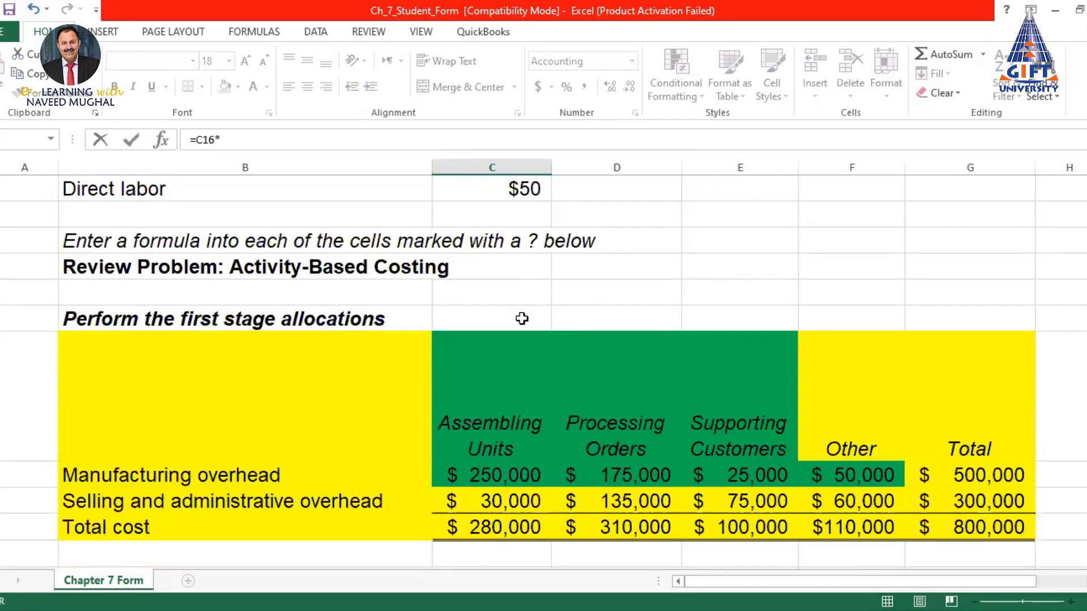
pyautogui.scroll(-6, 522, 319)
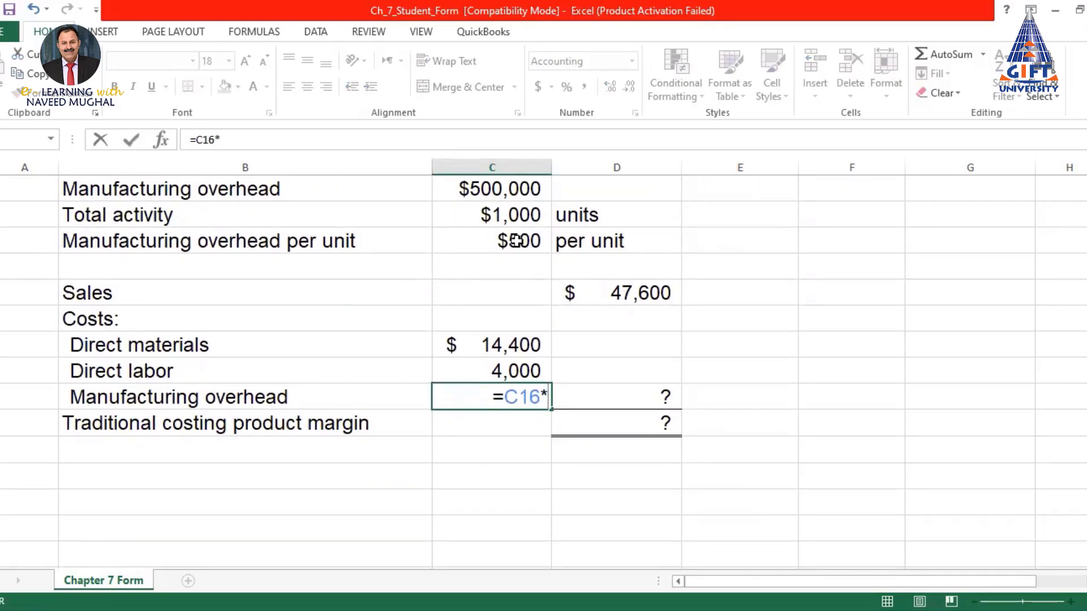
pyautogui.click(516, 241)
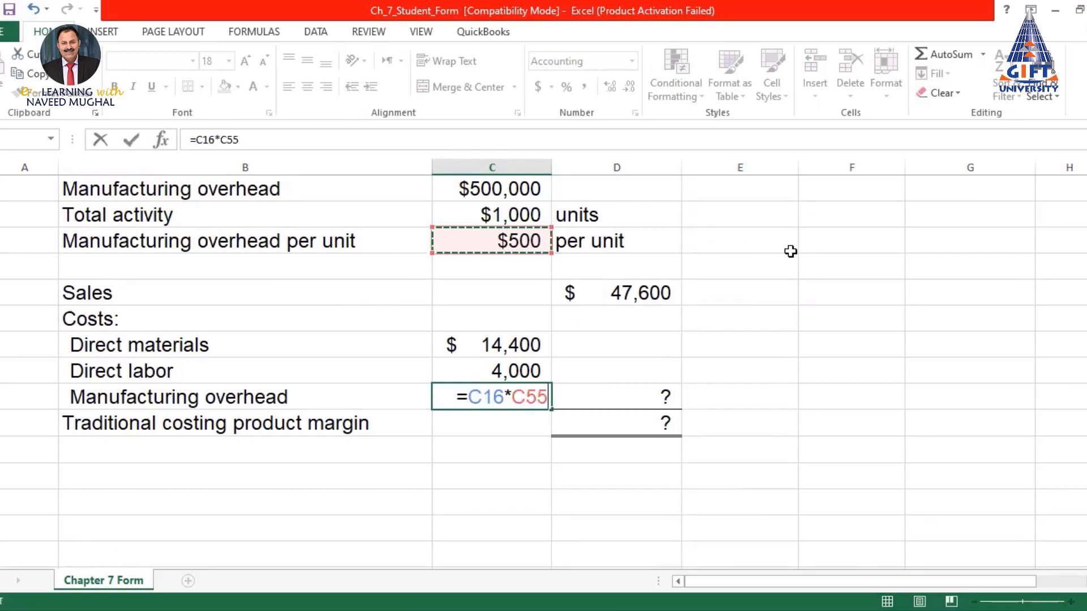
pyautogui.press('Return')
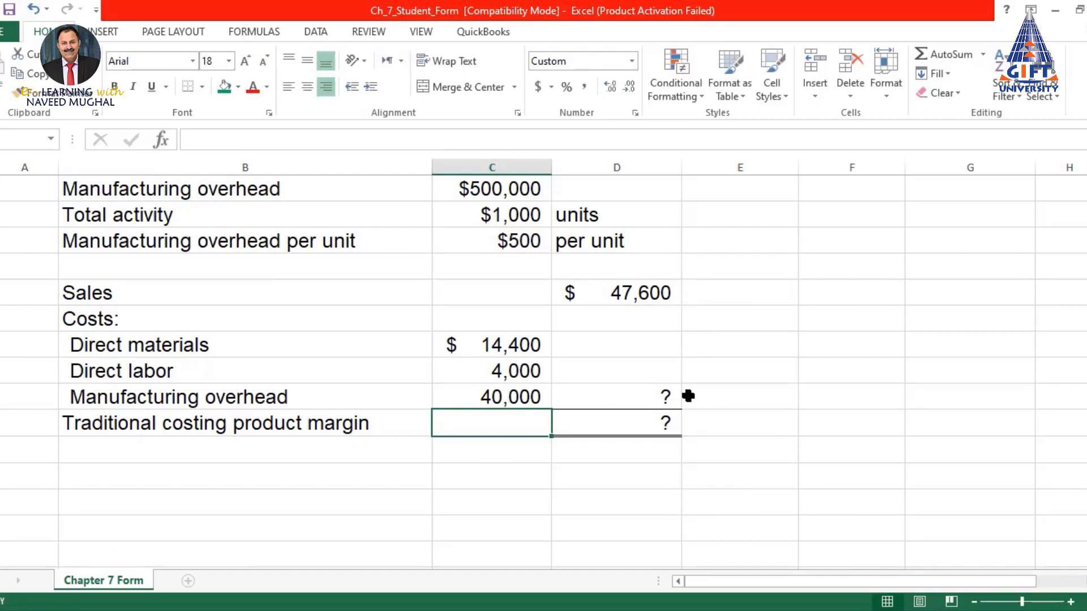
# AutoSum the three traditional costs into Total costs, giving 58,400
pyautogui.click(661, 395)
pyautogui.click(937, 52)
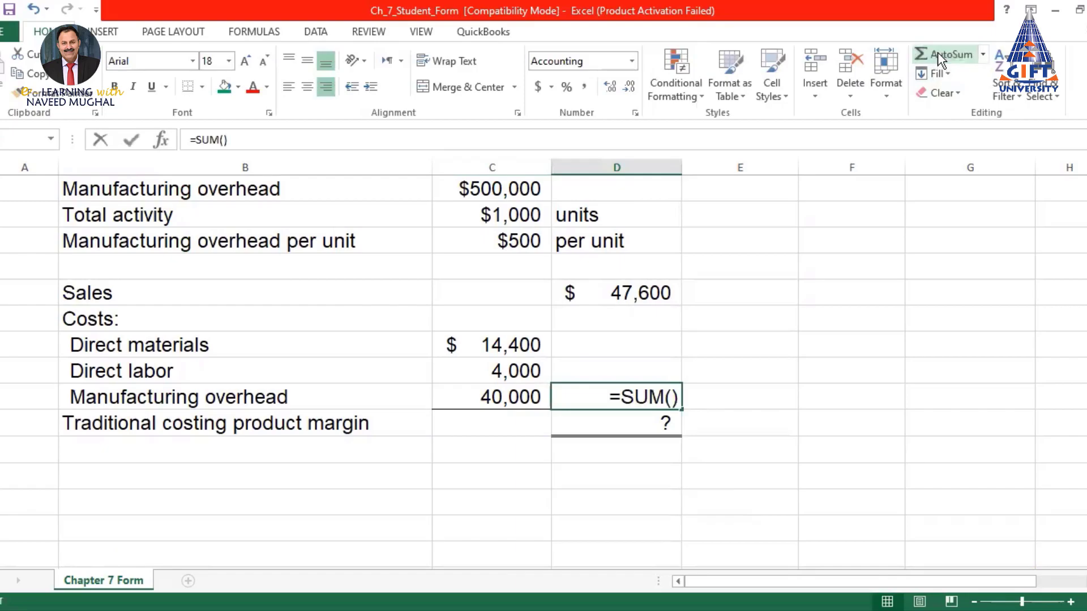
pyautogui.moveTo(502, 342); pyautogui.dragTo(502, 372)
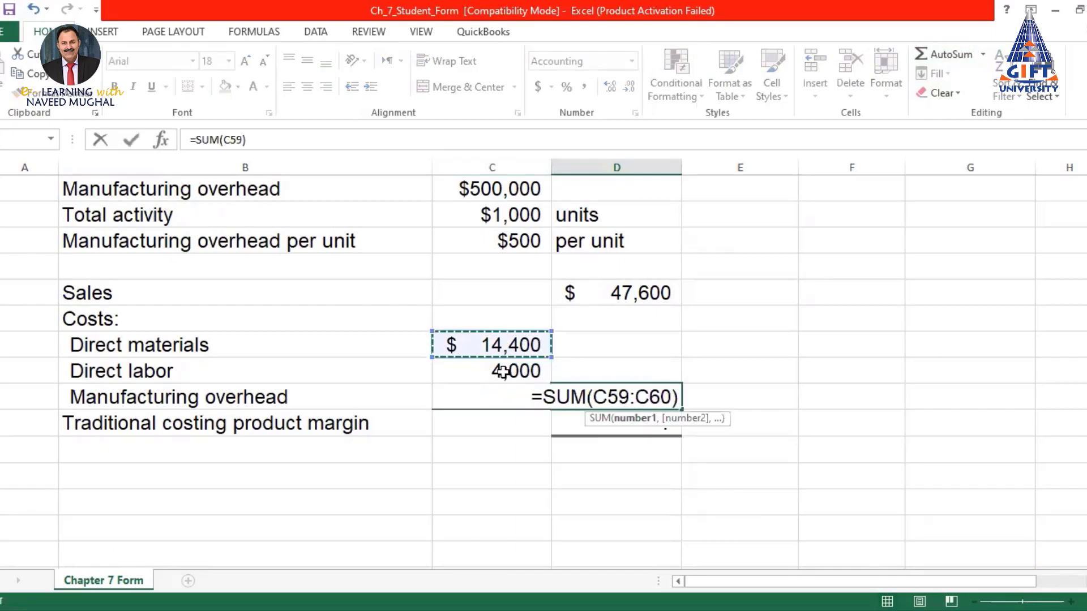
pyautogui.press('Return')
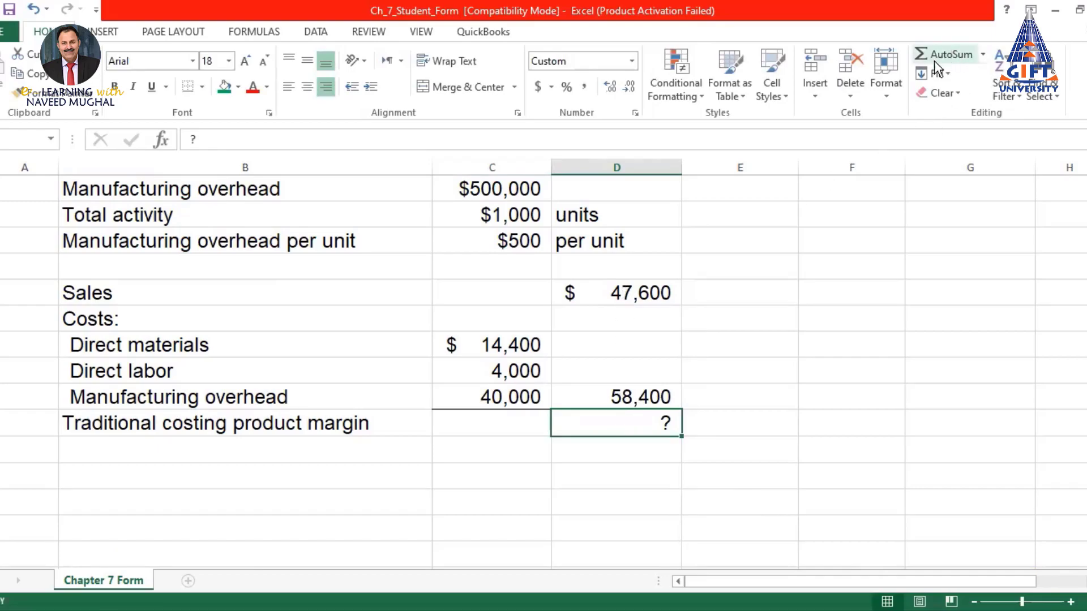
# Set the product margin to =D57-D61, 47,600 minus 58,400, giving $(10,800)
pyautogui.write('=')
pyautogui.click(655, 293)
pyautogui.write('-')
pyautogui.click(639, 396)
pyautogui.press('Return')
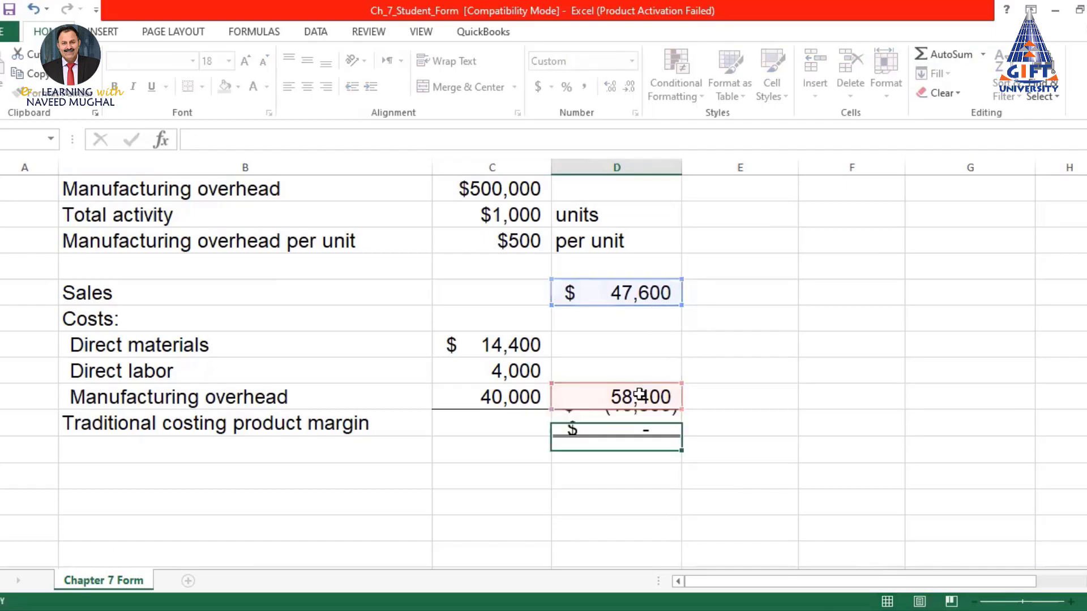
pyautogui.click(636, 425)
pyautogui.click(645, 469)
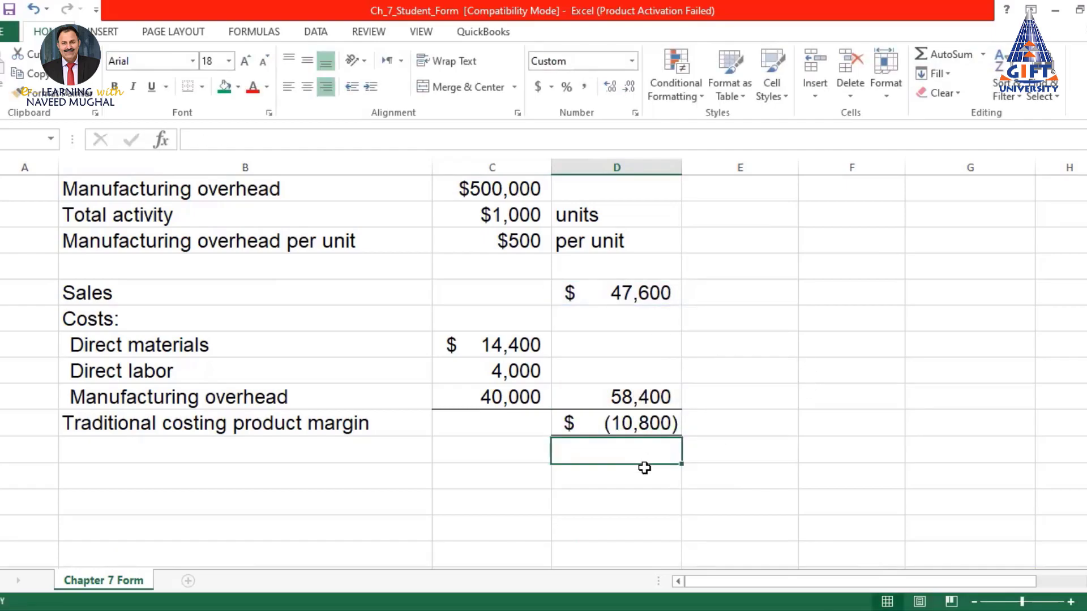
pyautogui.click(625, 423)
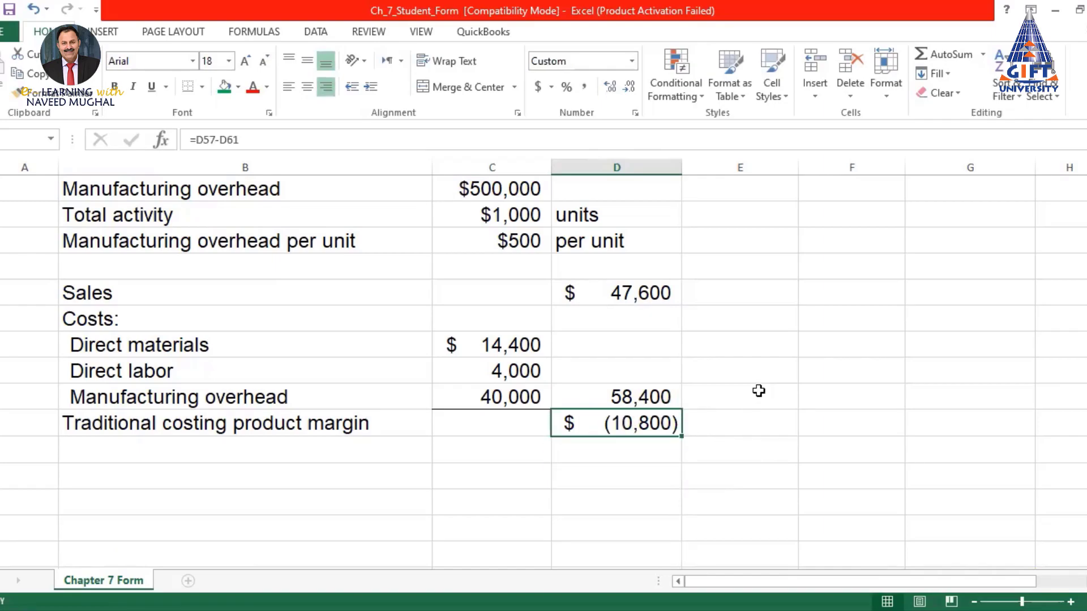
# Scroll through the worksheet comparing the product margin with the ABC customer margin
pyautogui.scroll(2, 759, 390)
pyautogui.scroll(-1, 757, 388)
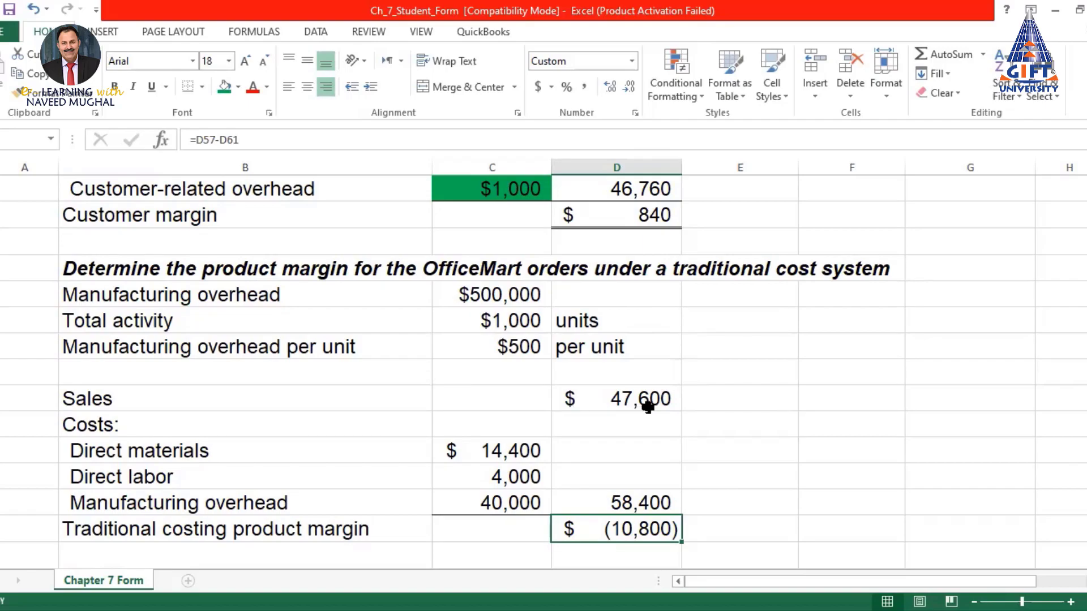
pyautogui.scroll(-2, 647, 405)
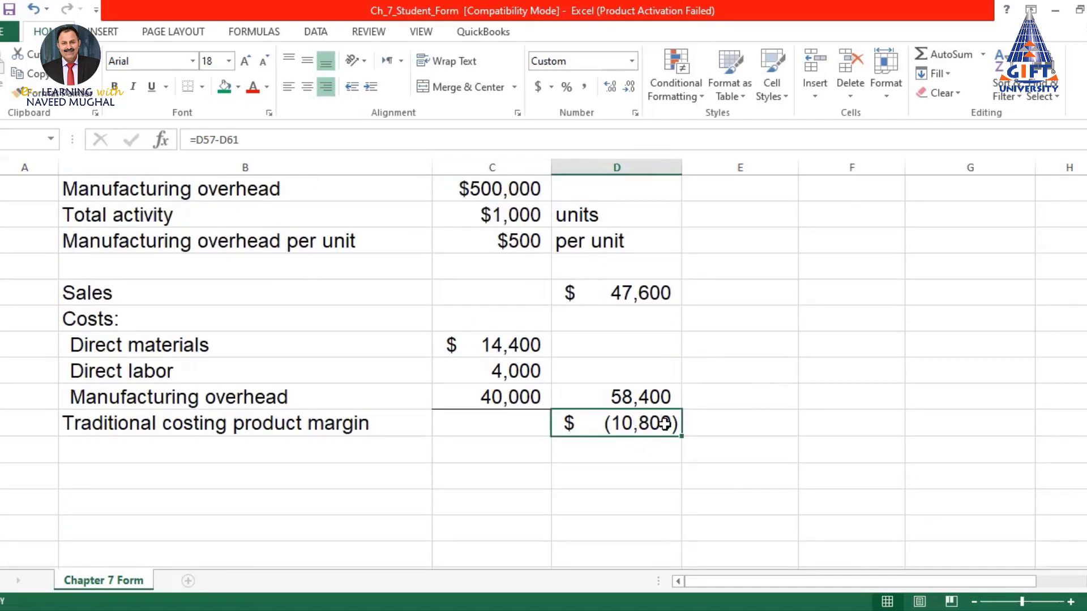
pyautogui.scroll(5, 665, 423)
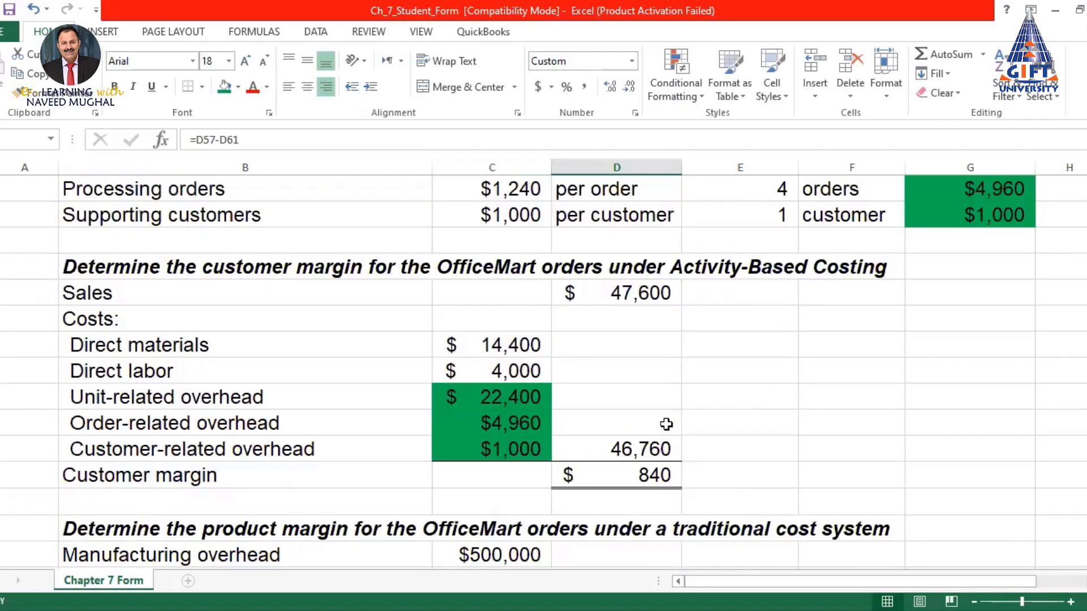
pyautogui.scroll(-1, 666, 424)
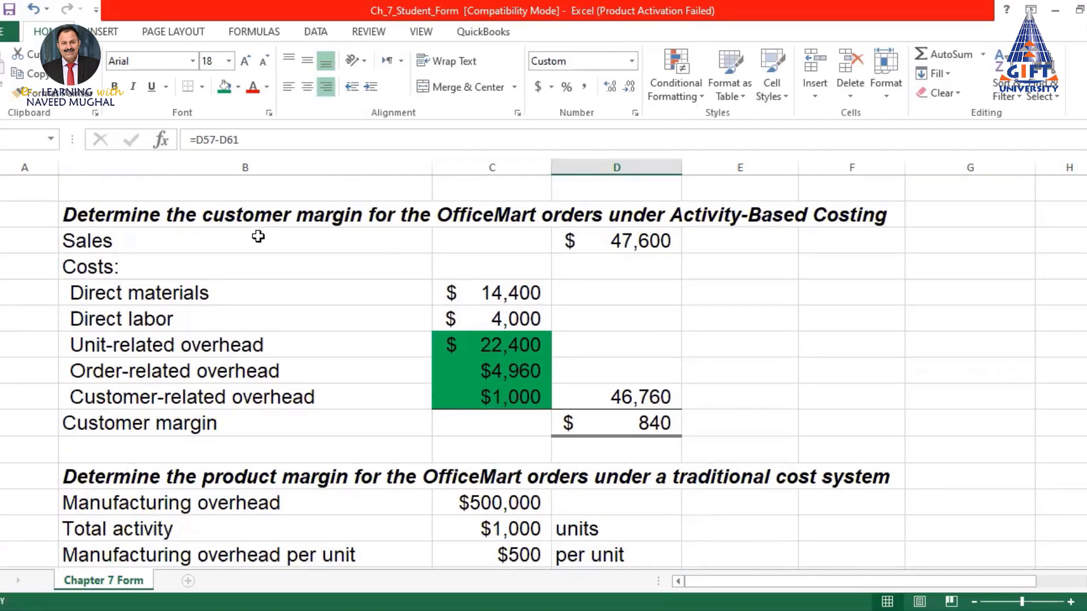
pyautogui.click(648, 428)
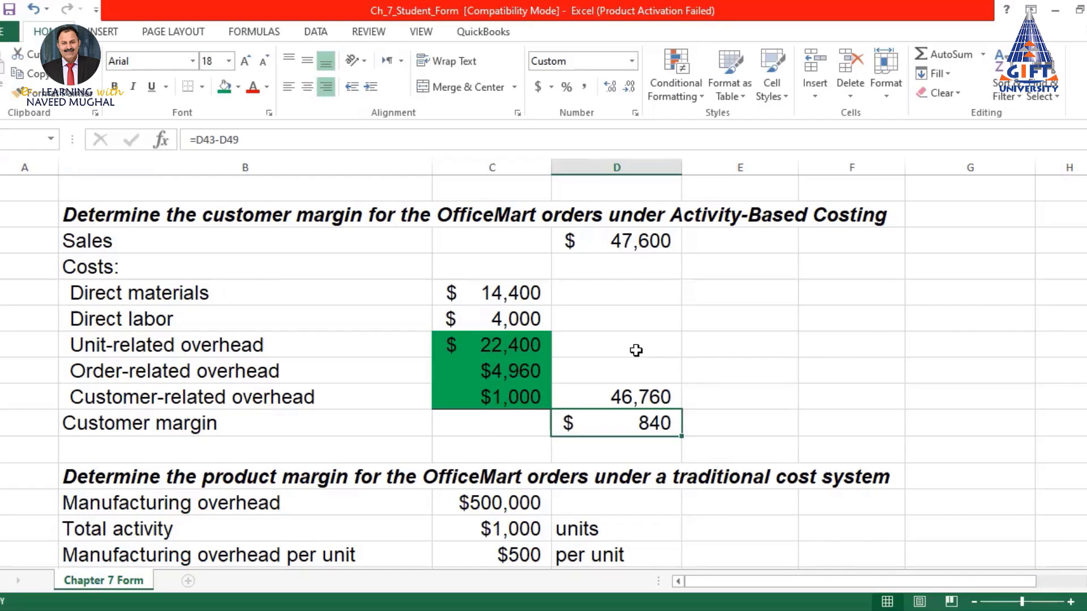
pyautogui.scroll(8, 636, 351)
pyautogui.scroll(6, 636, 351)
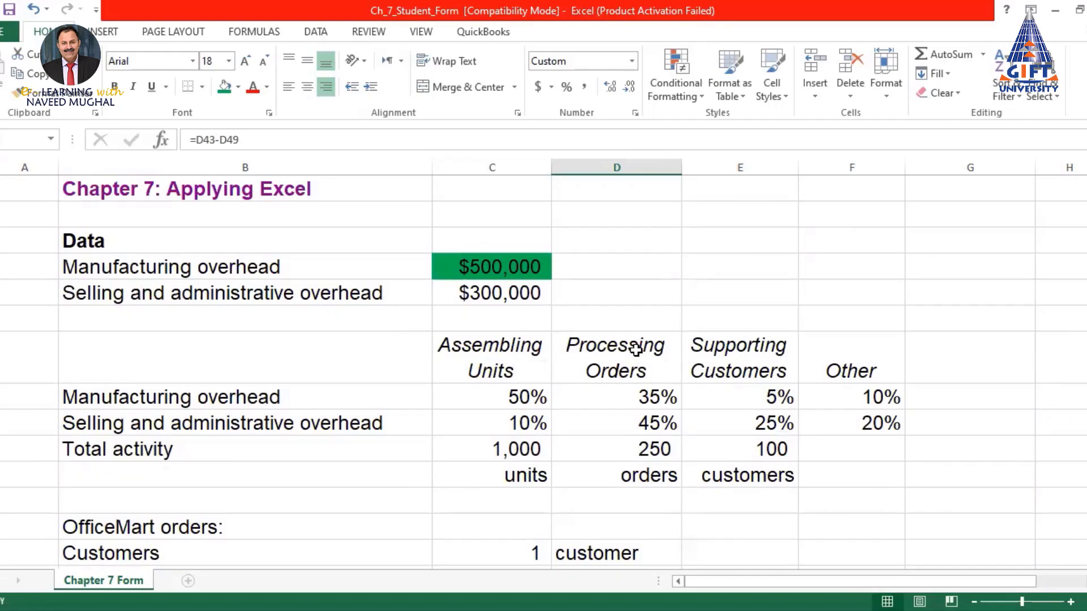
pyautogui.scroll(-8, 636, 349)
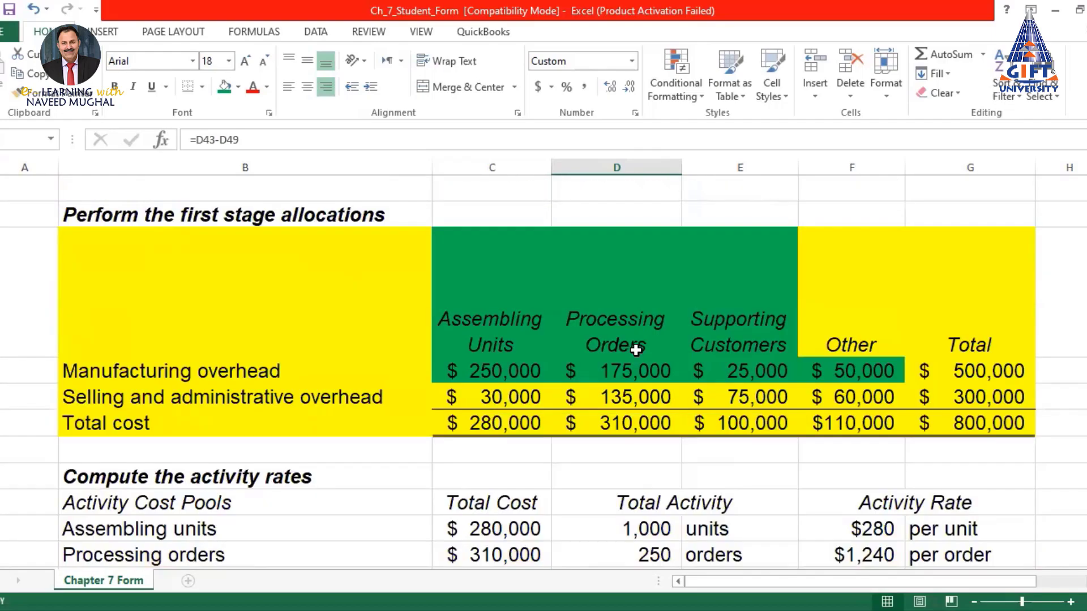
pyautogui.scroll(-10, 636, 350)
pyautogui.scroll(-2, 636, 350)
pyautogui.scroll(11, 636, 350)
pyautogui.scroll(8, 636, 349)
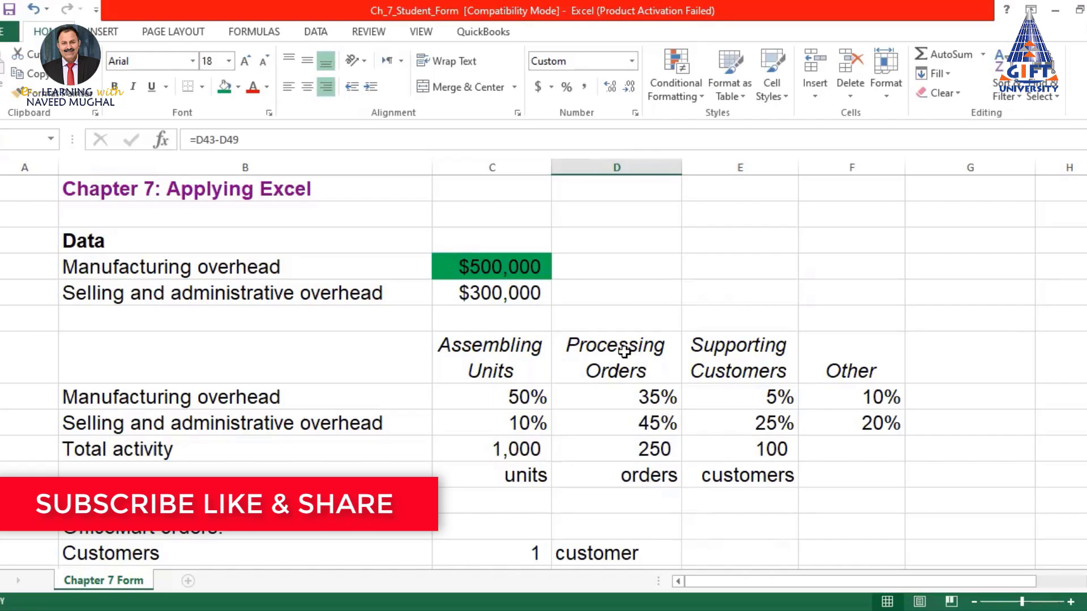
pyautogui.scroll(-3, 419, 304)
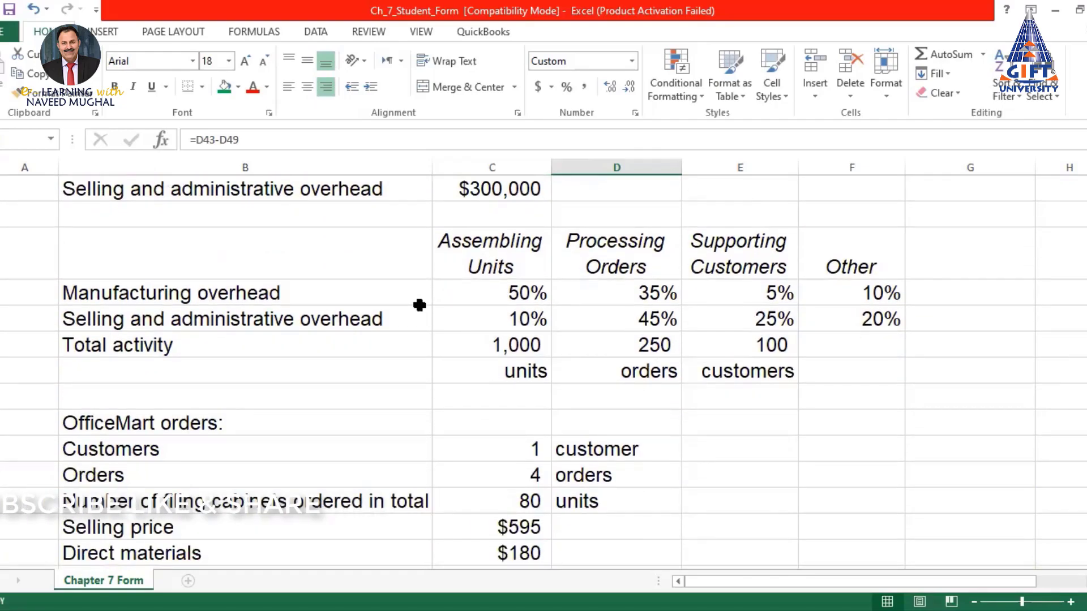
pyautogui.scroll(-1, 419, 305)
pyautogui.scroll(-3, 418, 305)
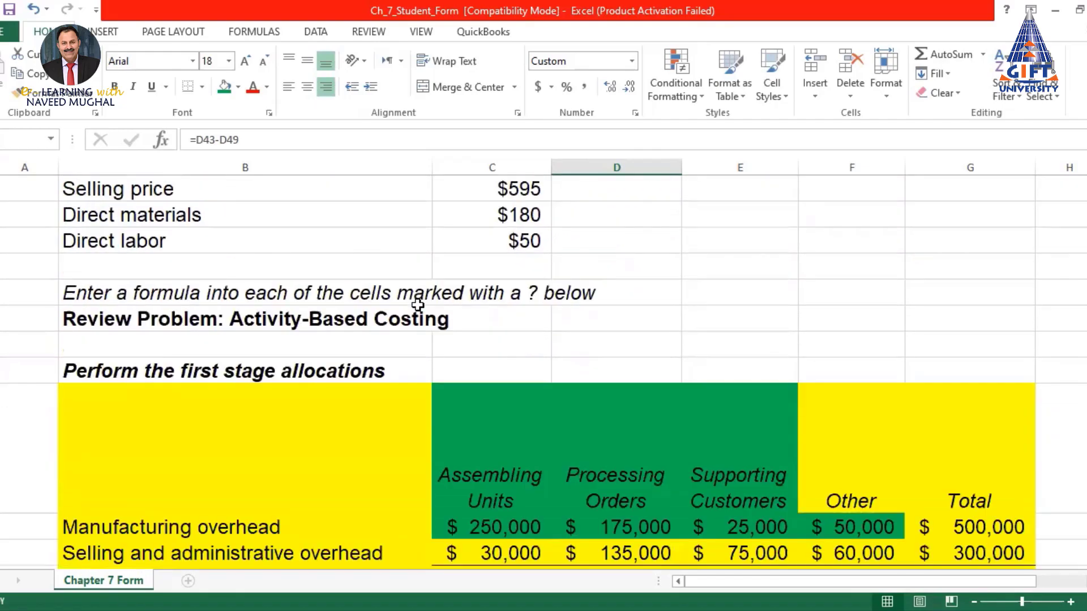
pyautogui.scroll(-2, 418, 305)
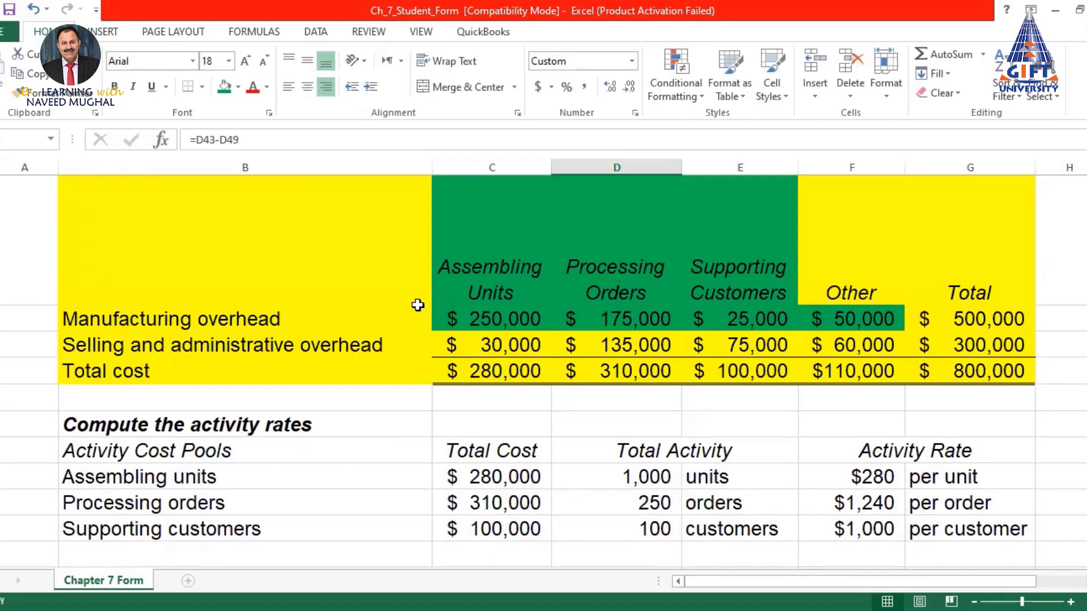
pyautogui.scroll(2, 418, 305)
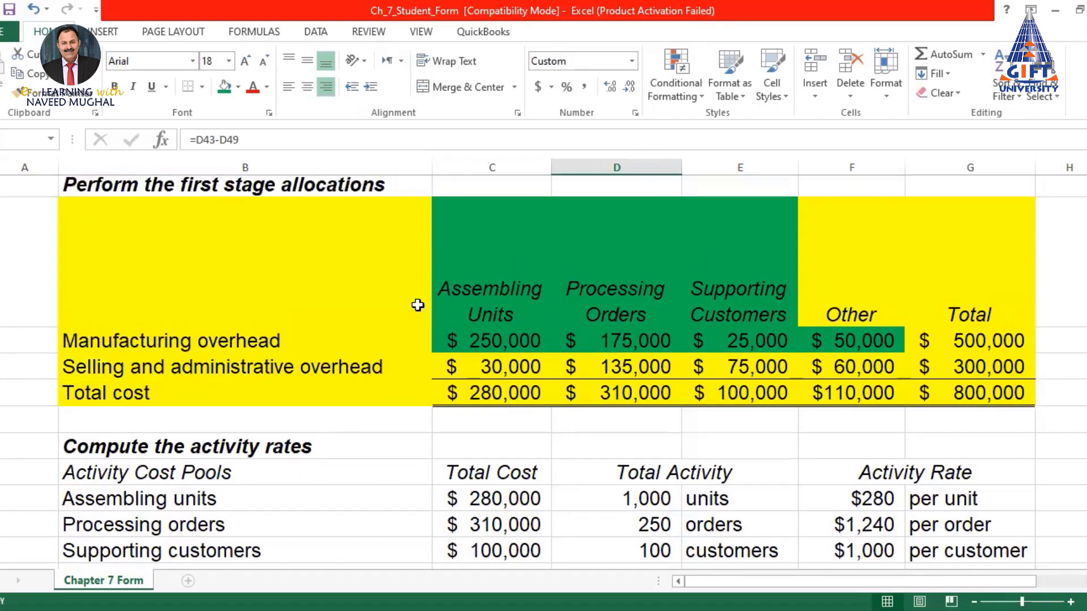
pyautogui.scroll(7, 653, 359)
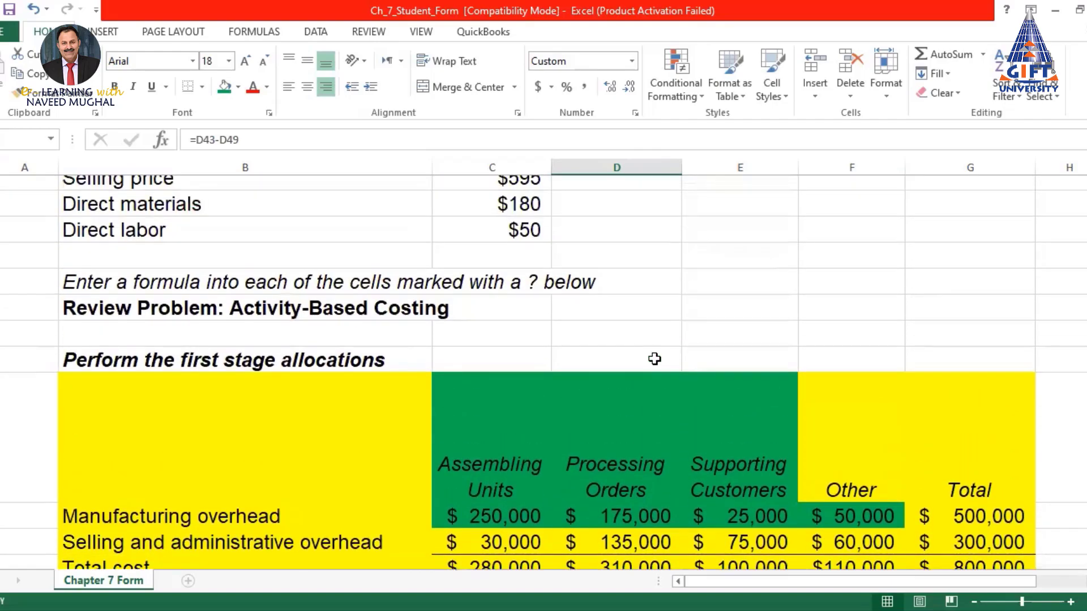
pyautogui.scroll(-4, 654, 359)
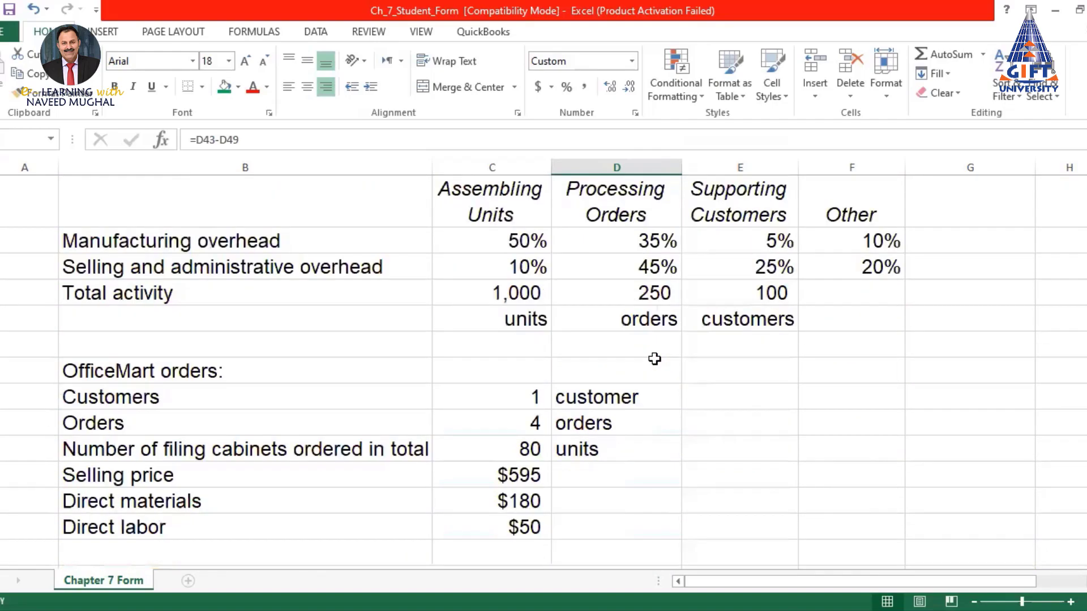
pyautogui.scroll(-3, 655, 359)
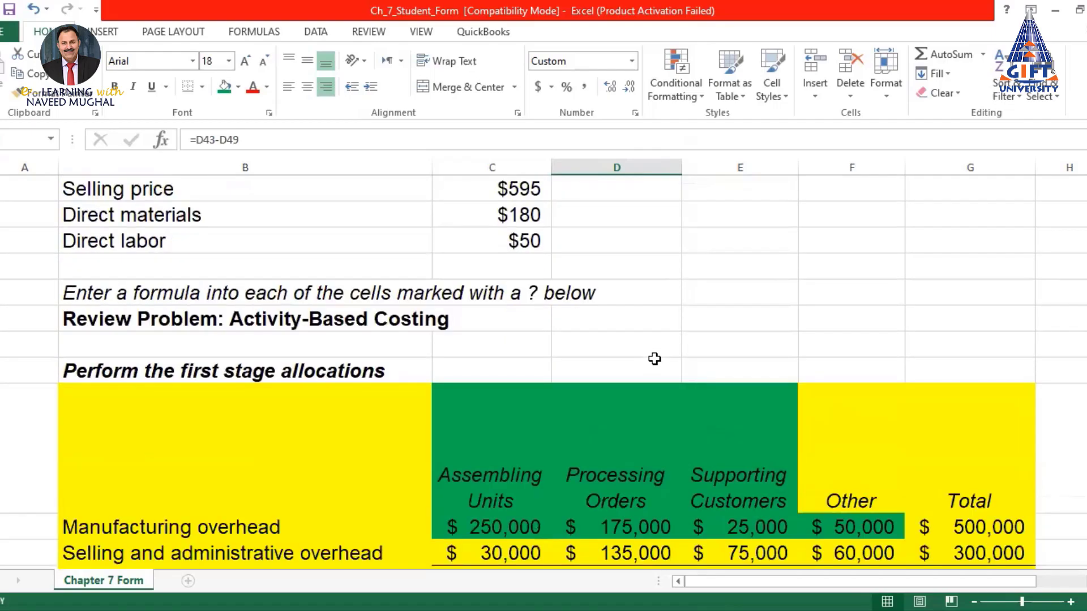
pyautogui.scroll(-7, 655, 359)
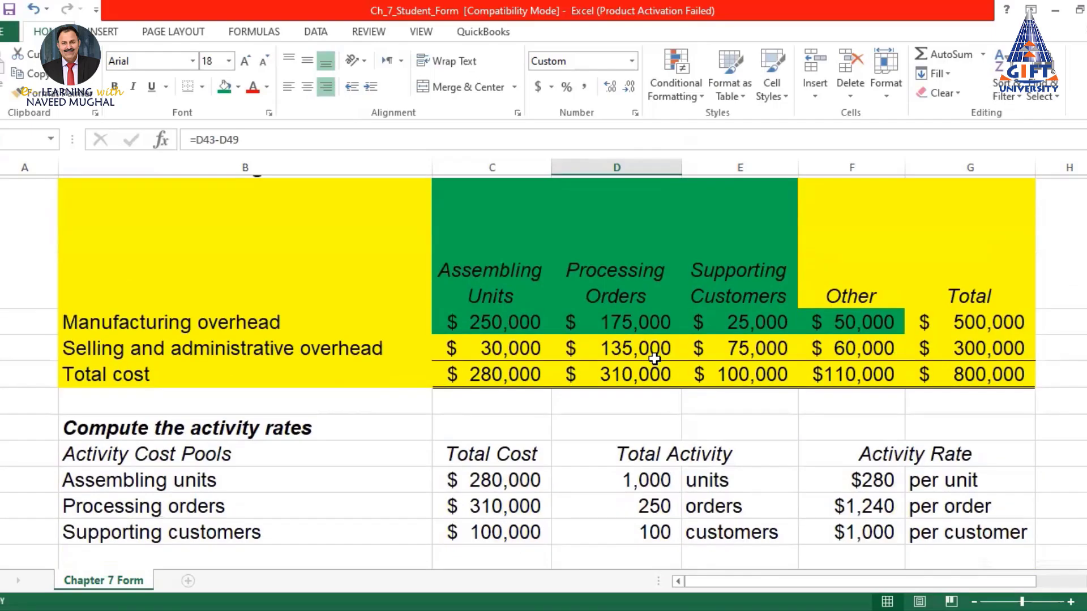
pyautogui.scroll(-3, 654, 359)
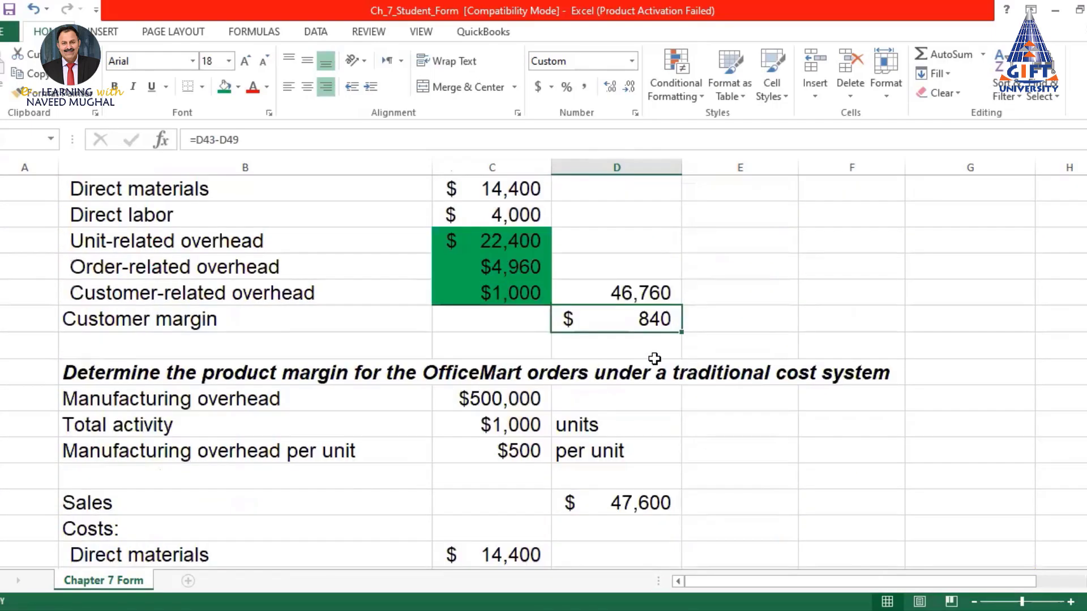
pyautogui.scroll(4, 654, 359)
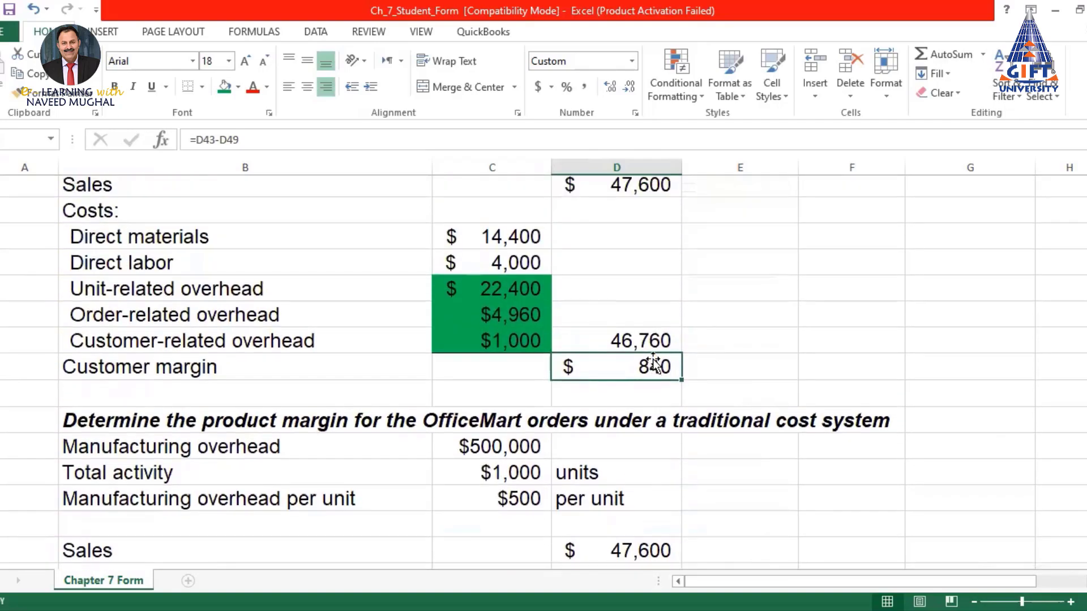
pyautogui.scroll(1, 651, 363)
pyautogui.scroll(-3, 651, 363)
pyautogui.scroll(-3, 643, 363)
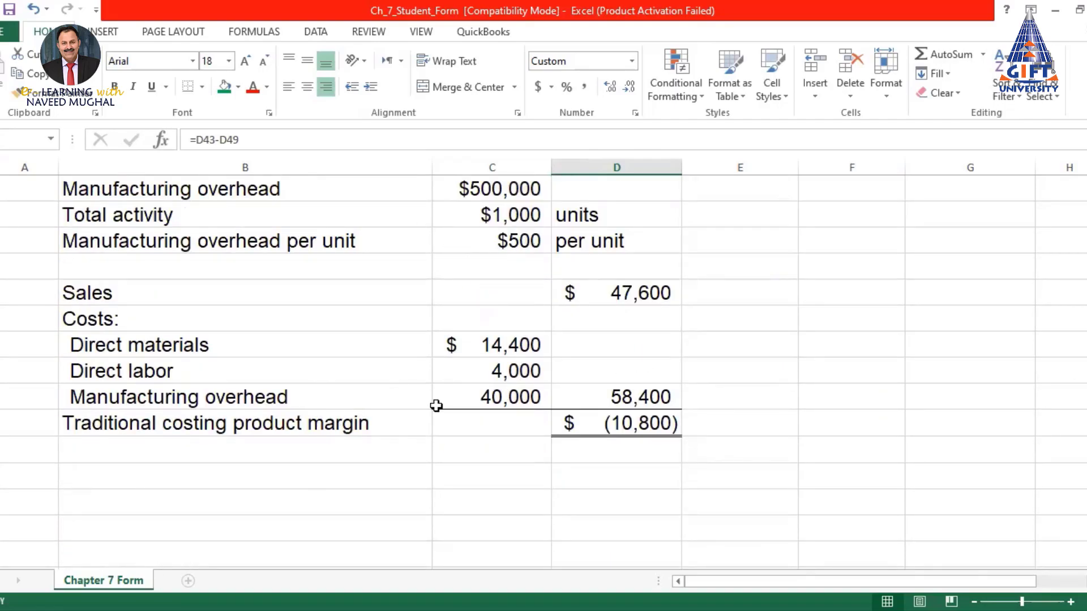
# Make a copy of the Chapter 7 Form sheet with Move or Copy
pyautogui.rightClick(119, 586)
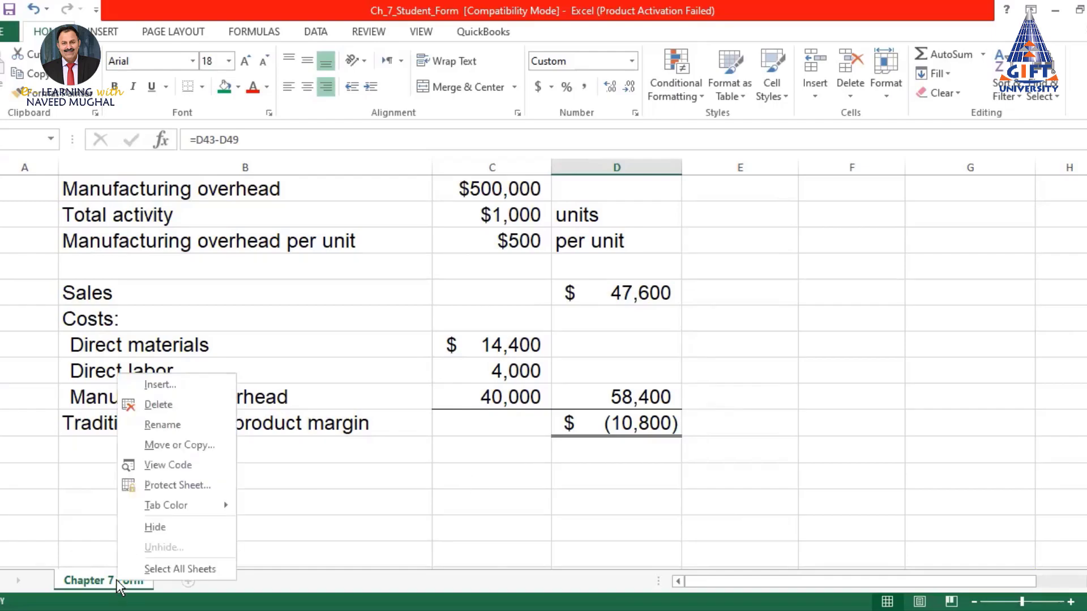
pyautogui.click(195, 448)
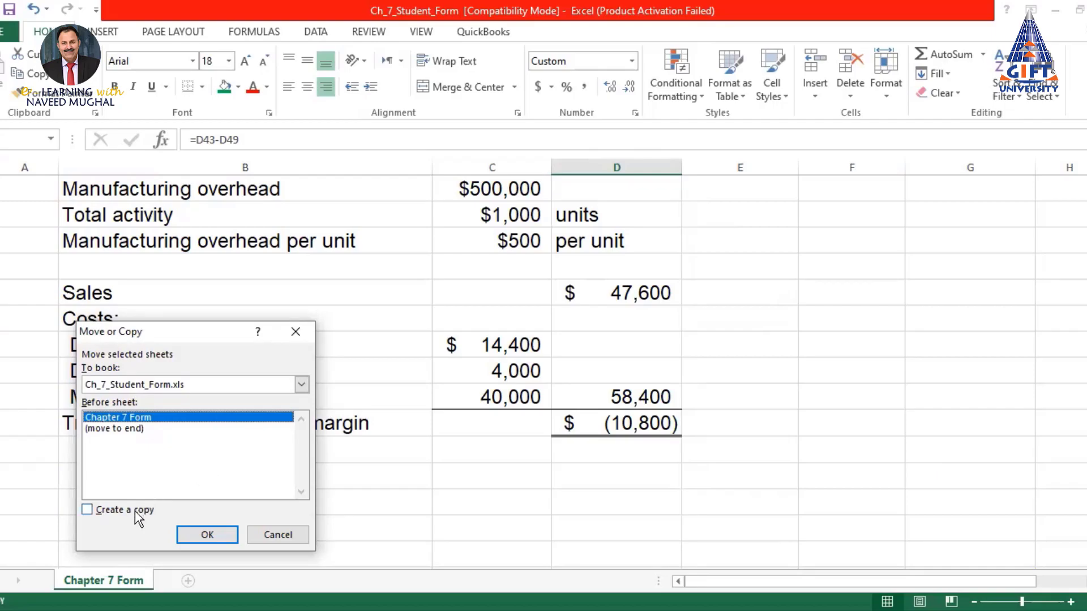
pyautogui.click(87, 509)
pyautogui.click(218, 536)
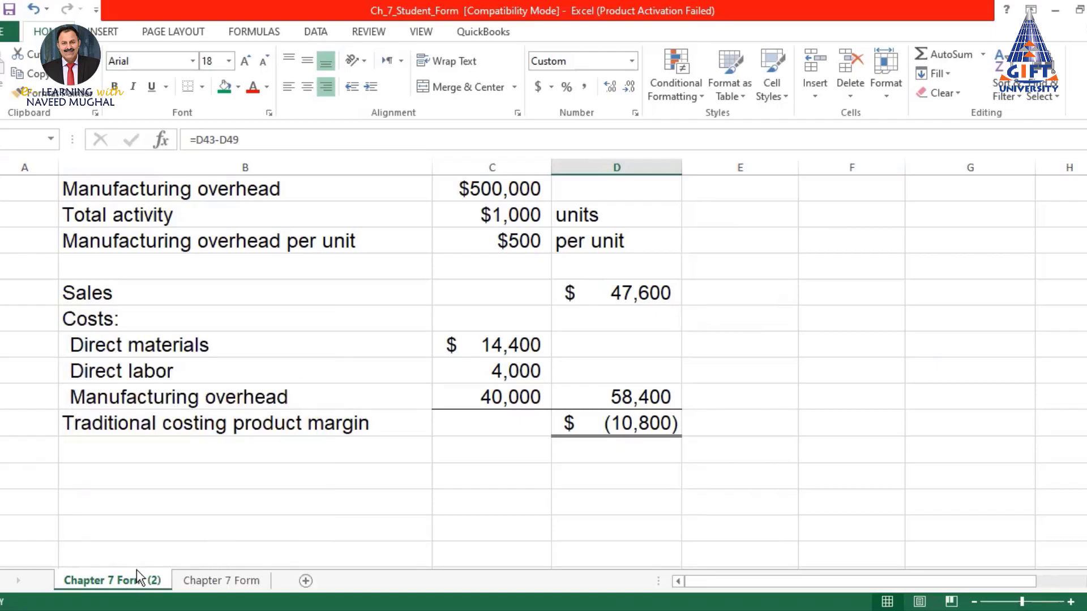
# Place the copy after the original and rename it Req 1
pyautogui.moveTo(286, 552); pyautogui.dragTo(274, 583)
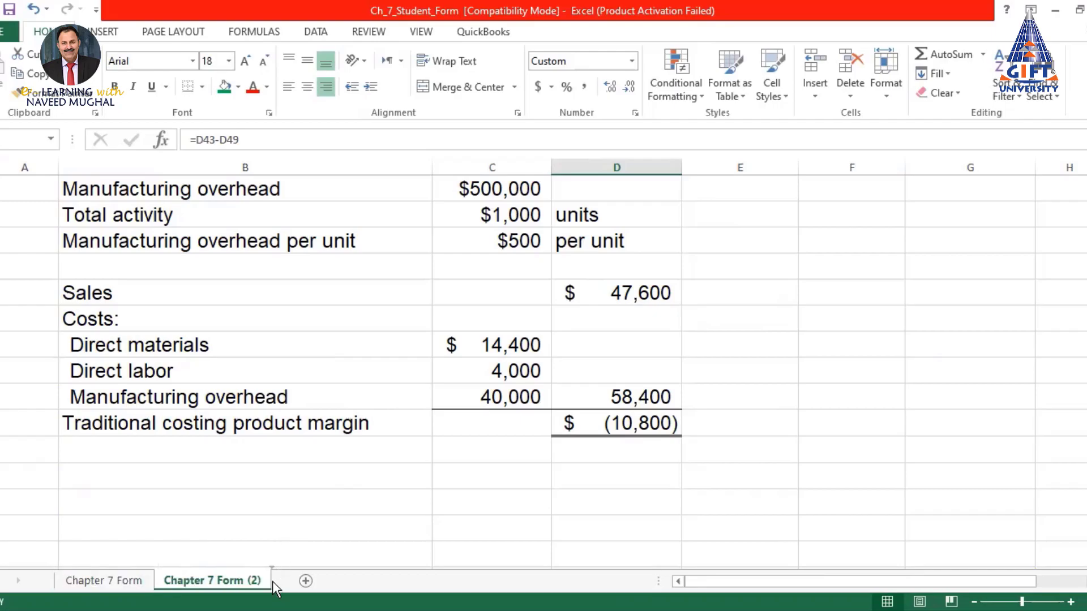
pyautogui.doubleClick(236, 579)
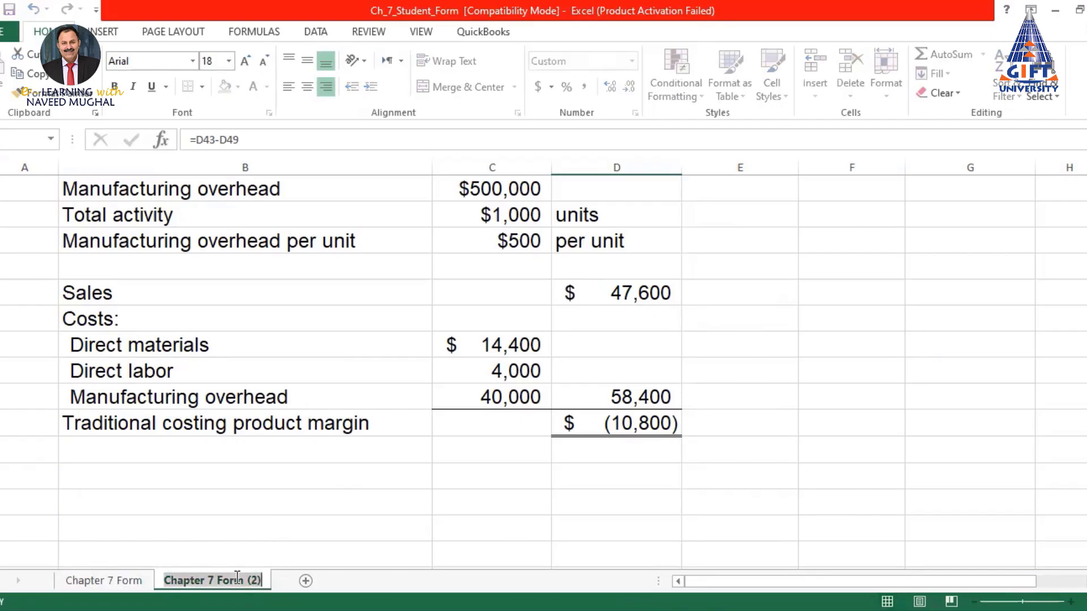
pyautogui.write('Re')
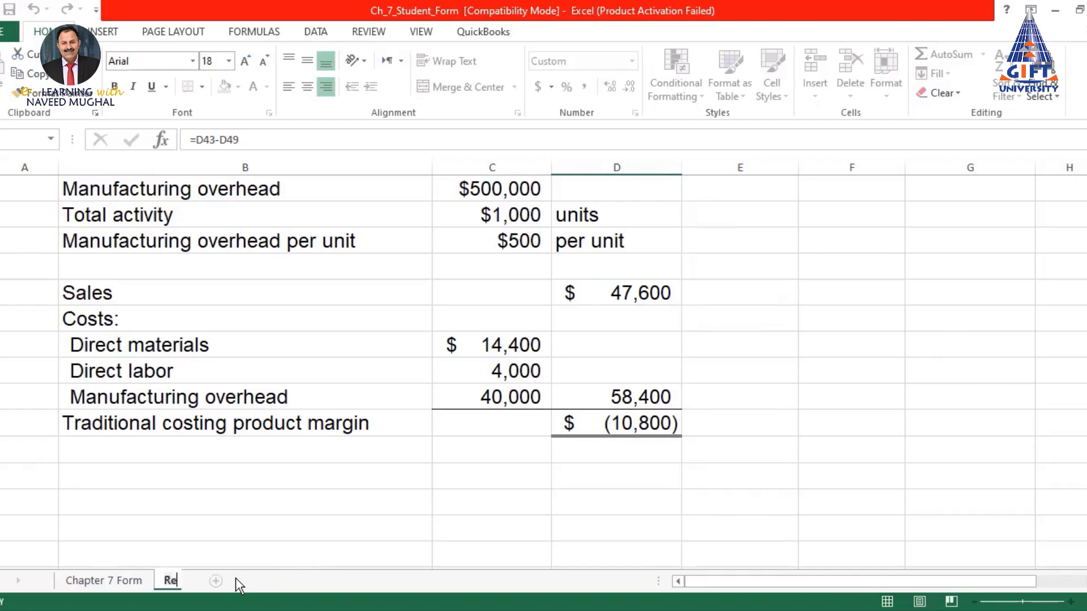
pyautogui.write('quire')
pyautogui.press('BackSpace')
pyautogui.press('BackSpace')
pyautogui.press('BackSpace')
pyautogui.press('BackSpace')
pyautogui.write('1')
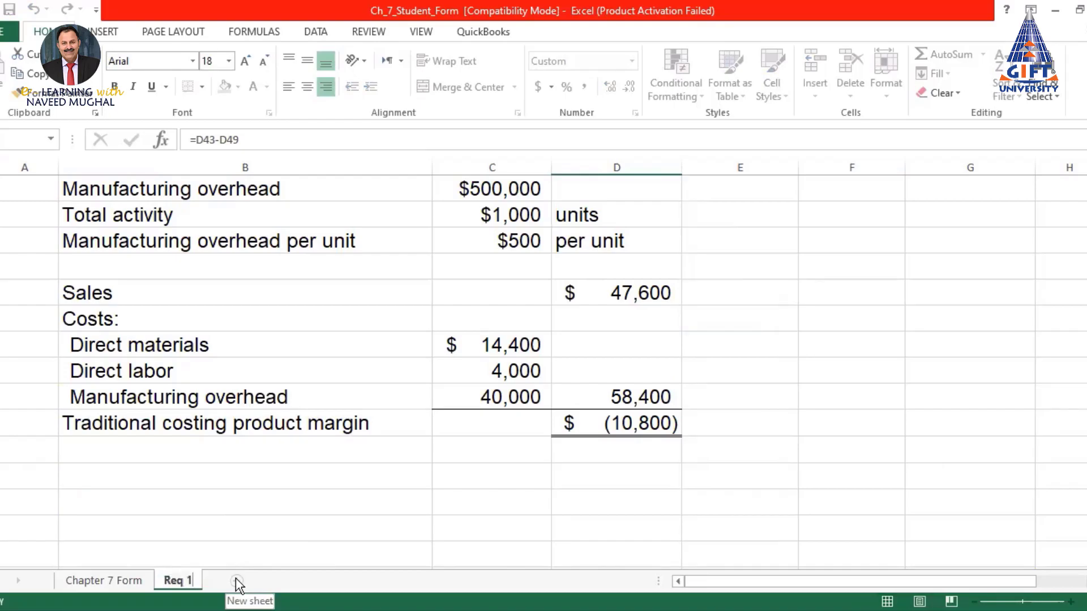
pyautogui.press('Return')
# Switch to the textbook PDF showing the requirement to double units to 160
pyautogui.click(315, 491)
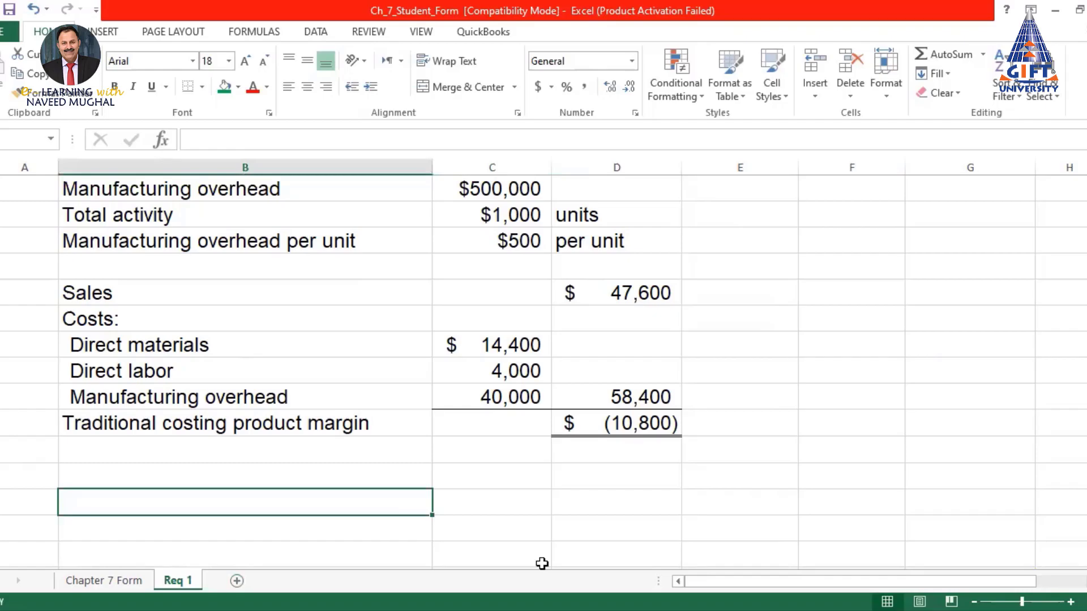
pyautogui.hotkey('alt', 'Tab')
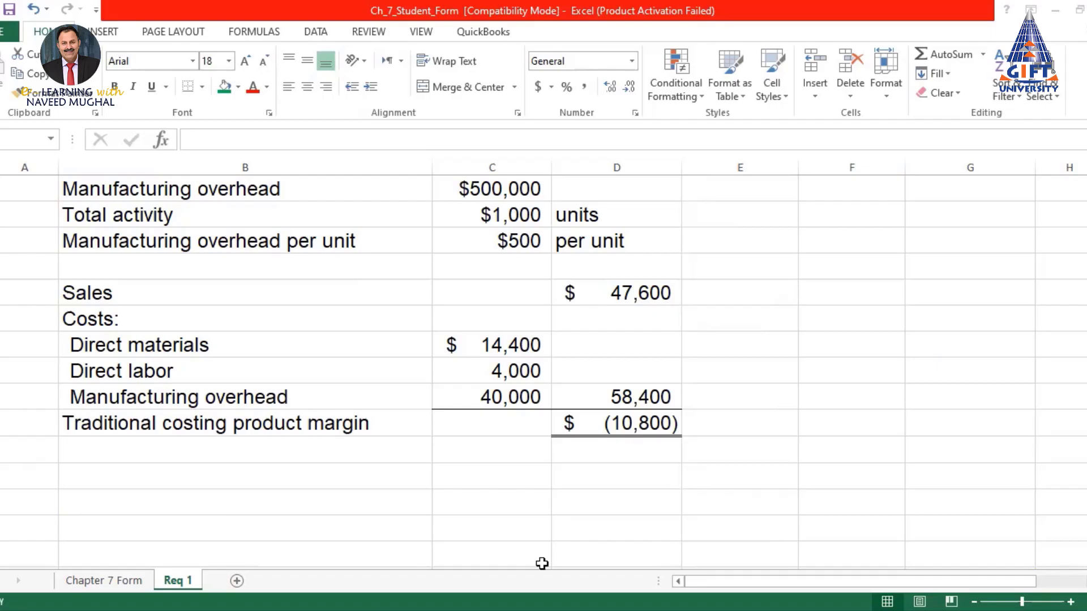
pyautogui.hotkey('alt', 'Tab')
pyautogui.scroll(-3, 534, 315)
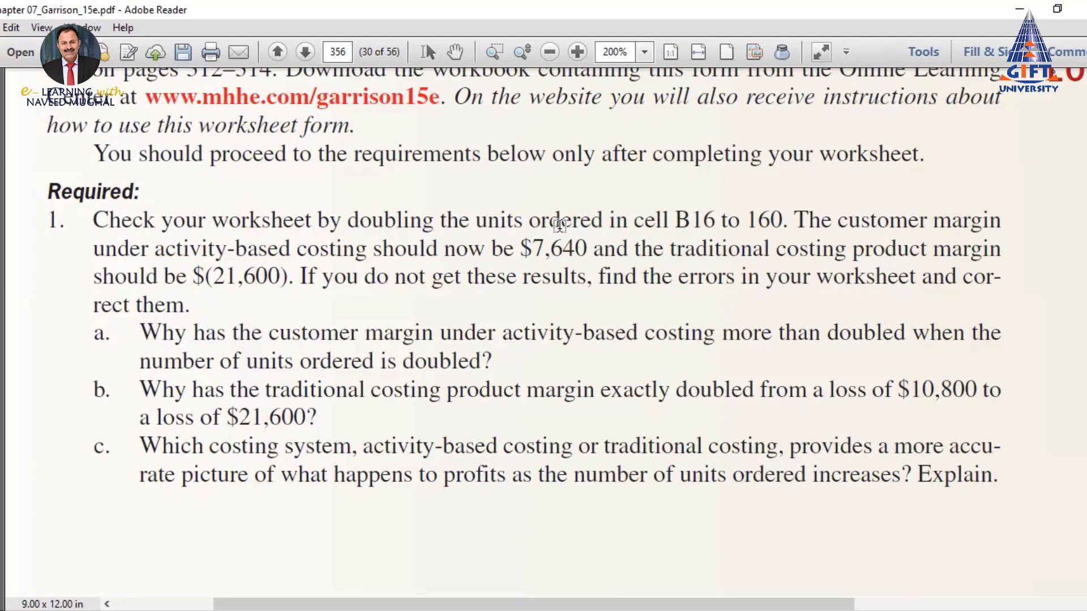
# Highlight the units-doubled-to-160 instruction plus the $7,640 and $(21,600) expected margins
pyautogui.moveTo(475, 221); pyautogui.dragTo(770, 216)
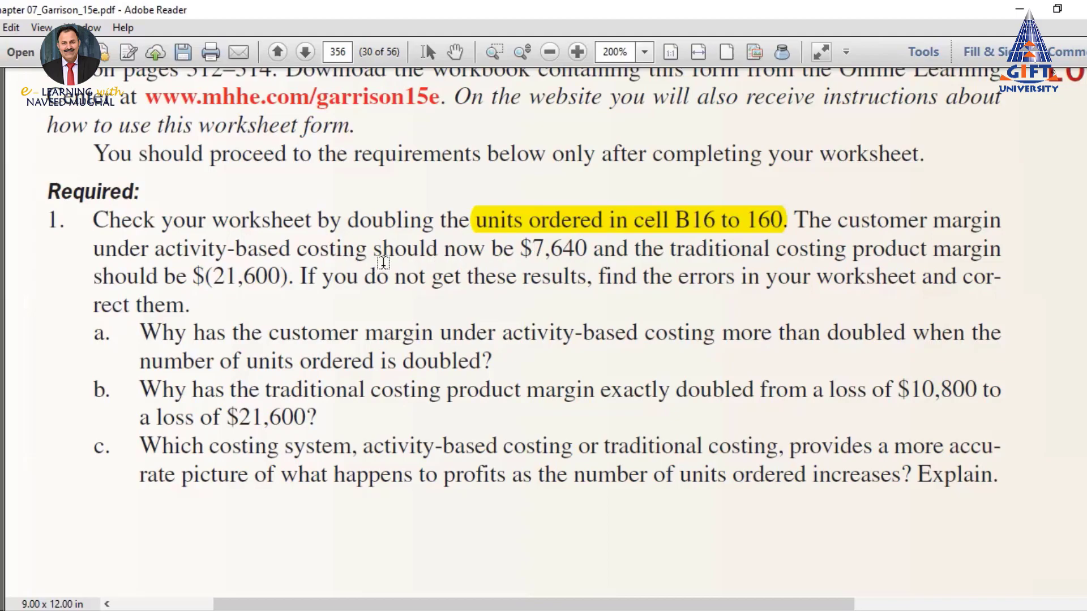
pyautogui.moveTo(518, 254); pyautogui.dragTo(587, 252)
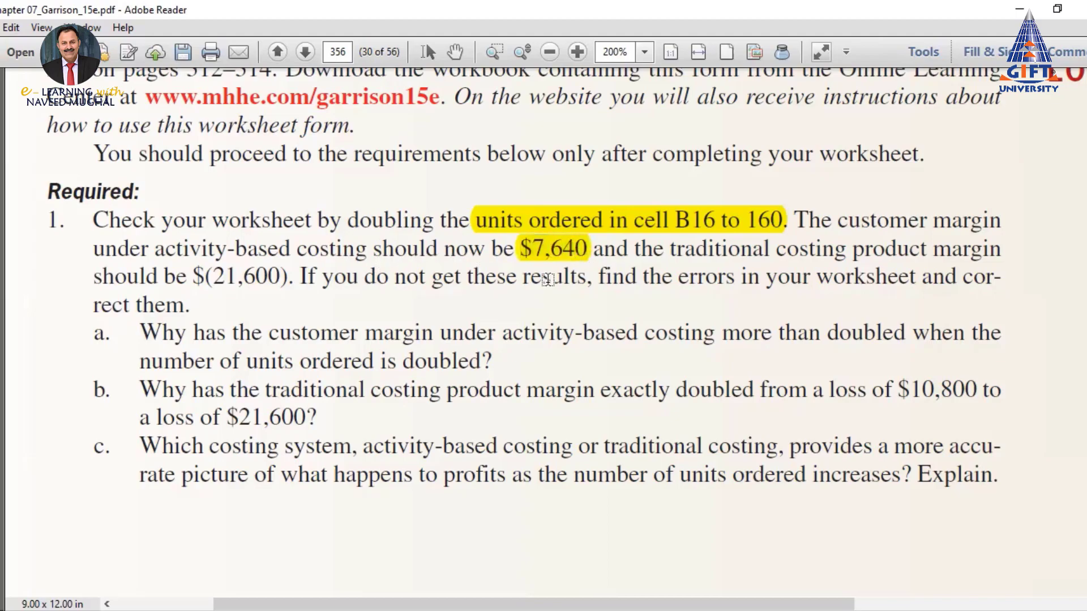
pyautogui.moveTo(196, 277); pyautogui.dragTo(294, 299)
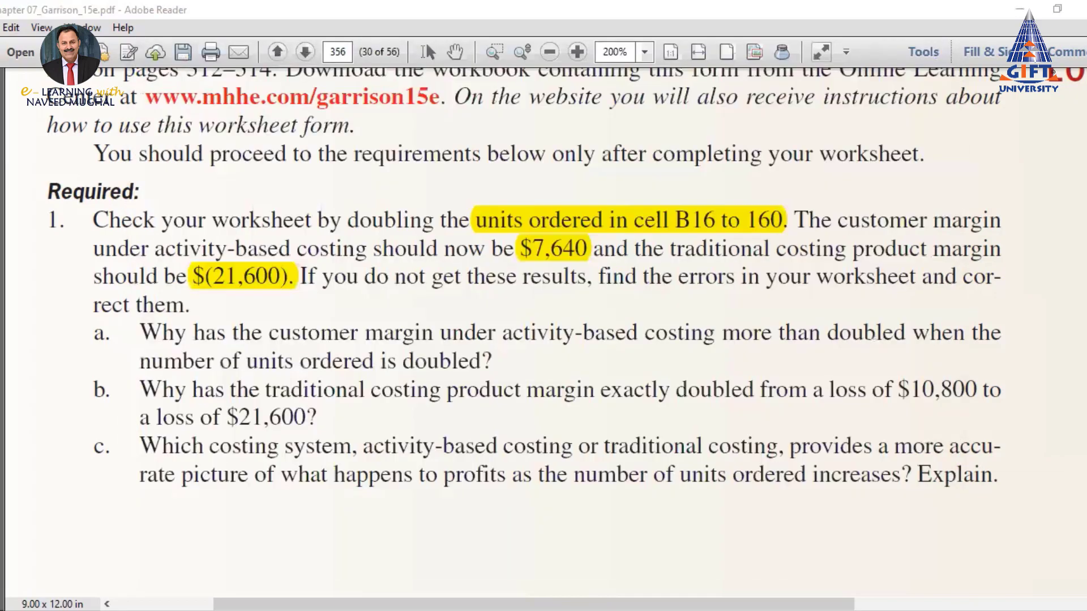
# Change filing cabinets ordered on Req 1 to 160
pyautogui.hotkey('alt', 'Tab')
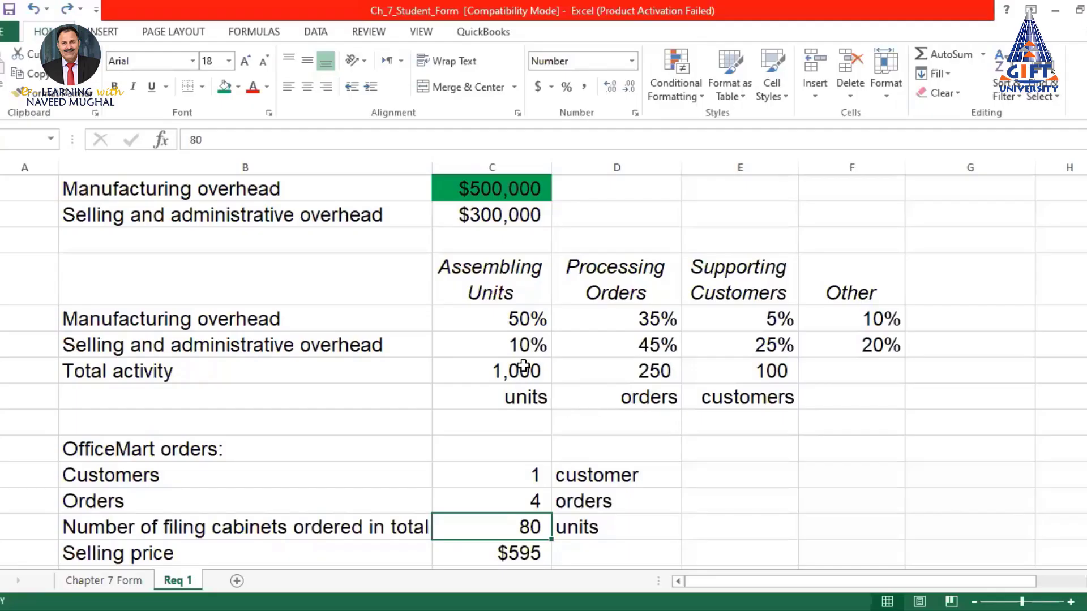
pyautogui.scroll(1, 523, 366)
pyautogui.scroll(-4, 523, 366)
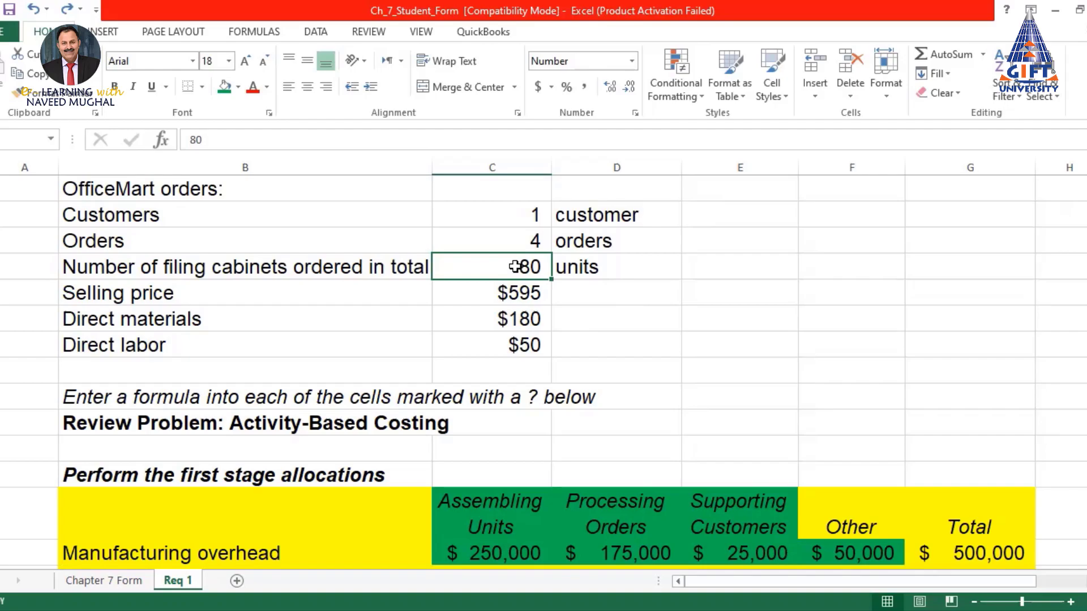
pyautogui.write('160')
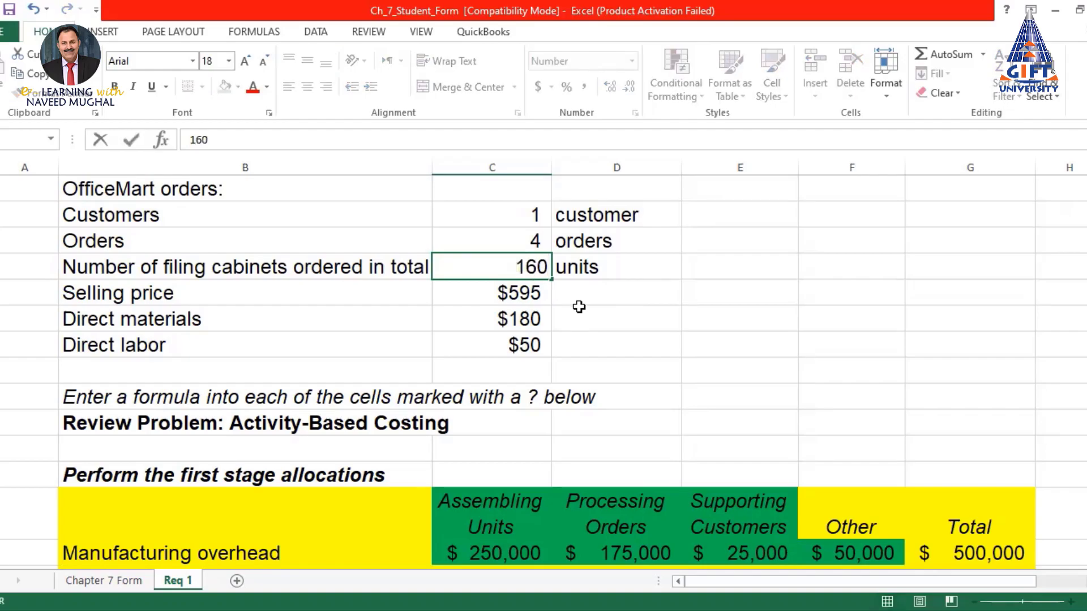
pyautogui.press('Return')
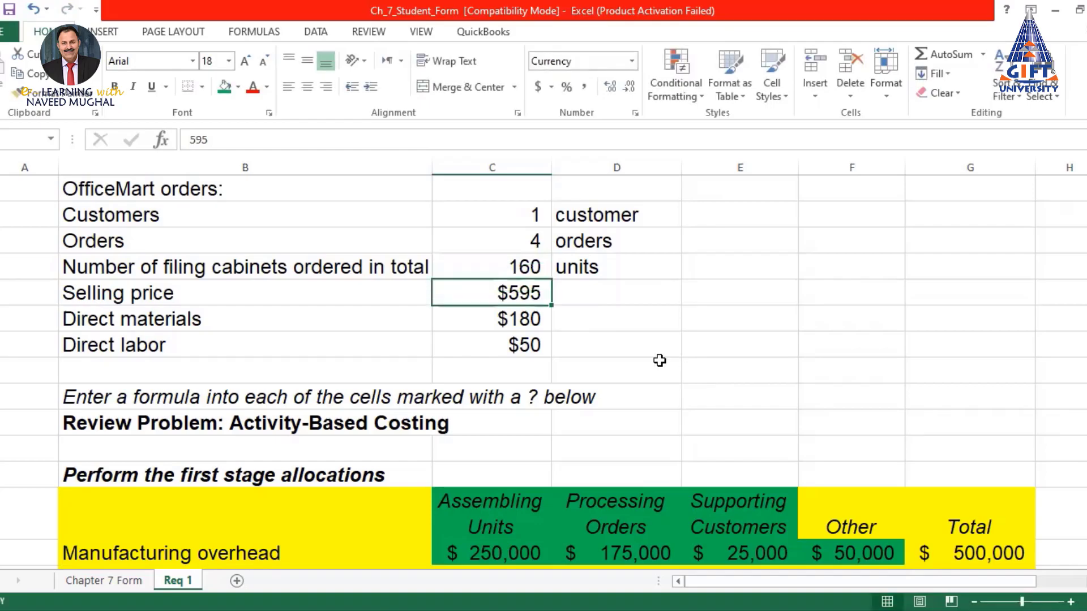
# Shade the $7,640 customer margin and $(21,600) product margin cells blue
pyautogui.scroll(-8, 660, 360)
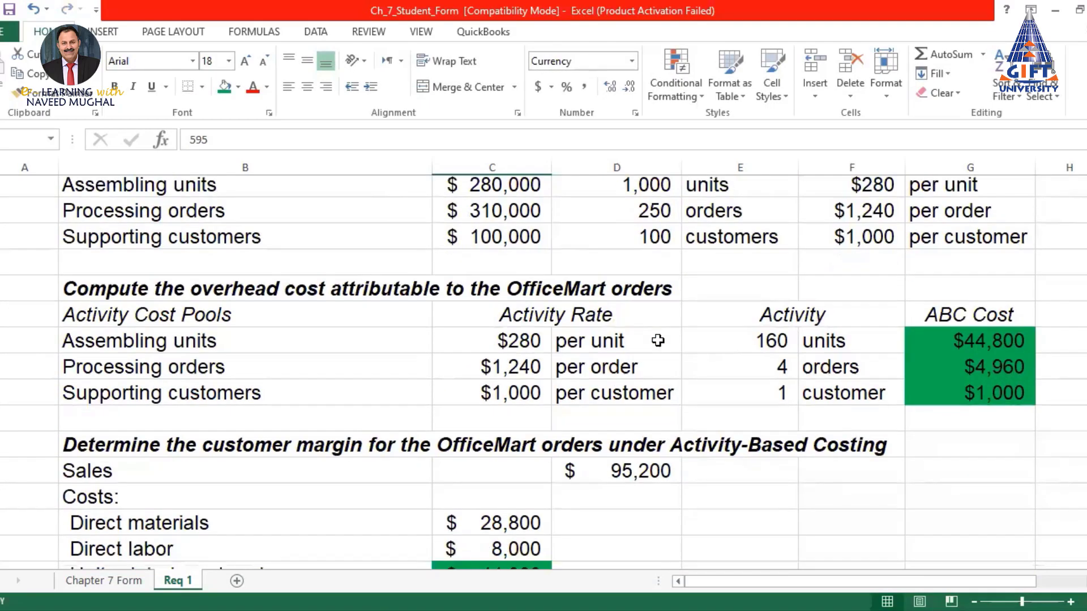
pyautogui.scroll(-2, 657, 340)
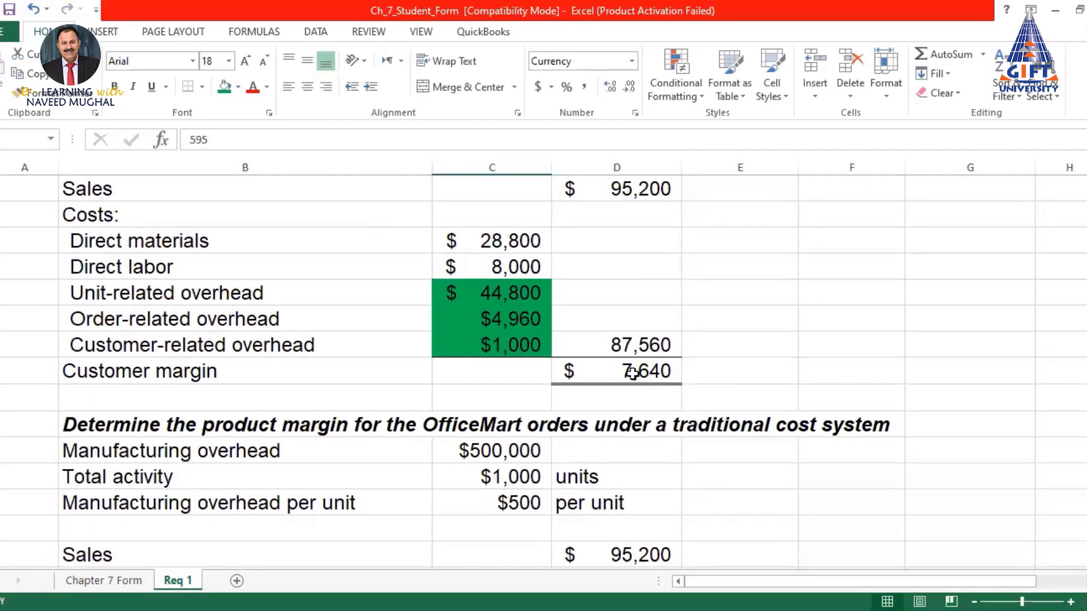
pyautogui.click(638, 371)
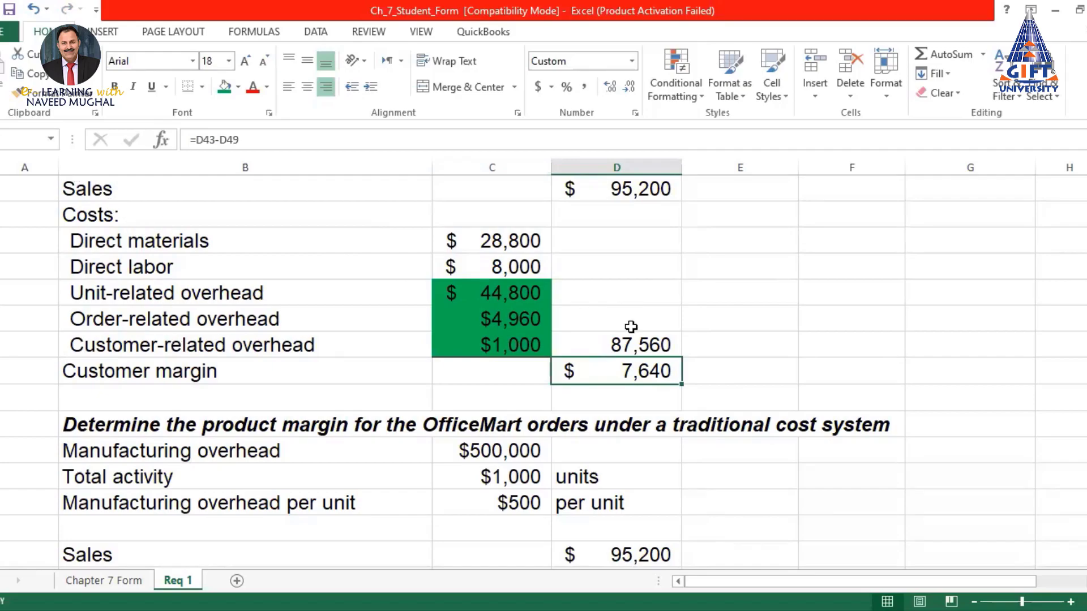
pyautogui.scroll(1, 626, 326)
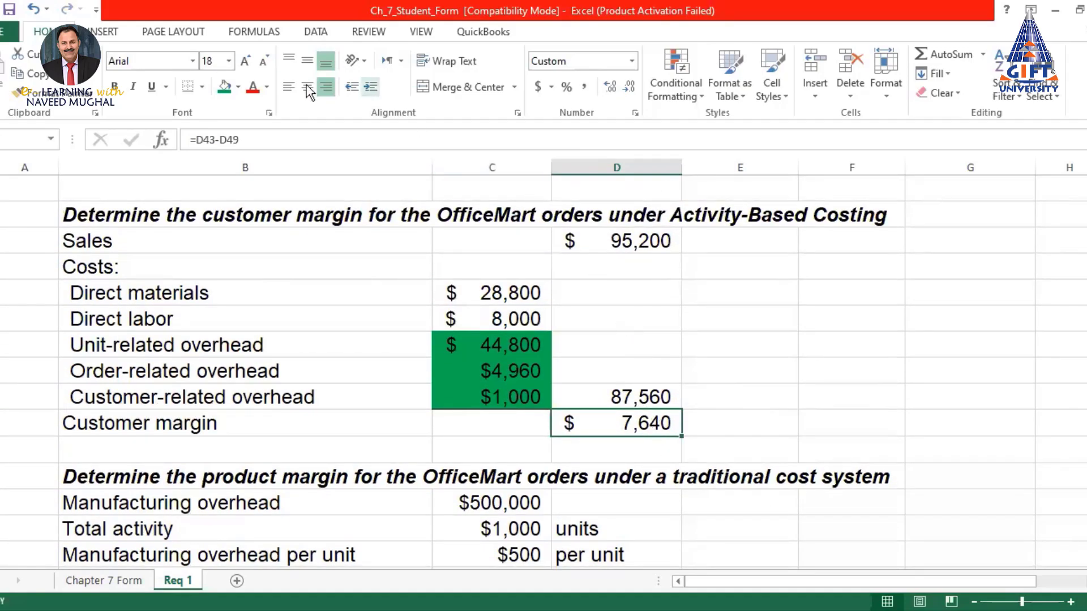
pyautogui.click(237, 88)
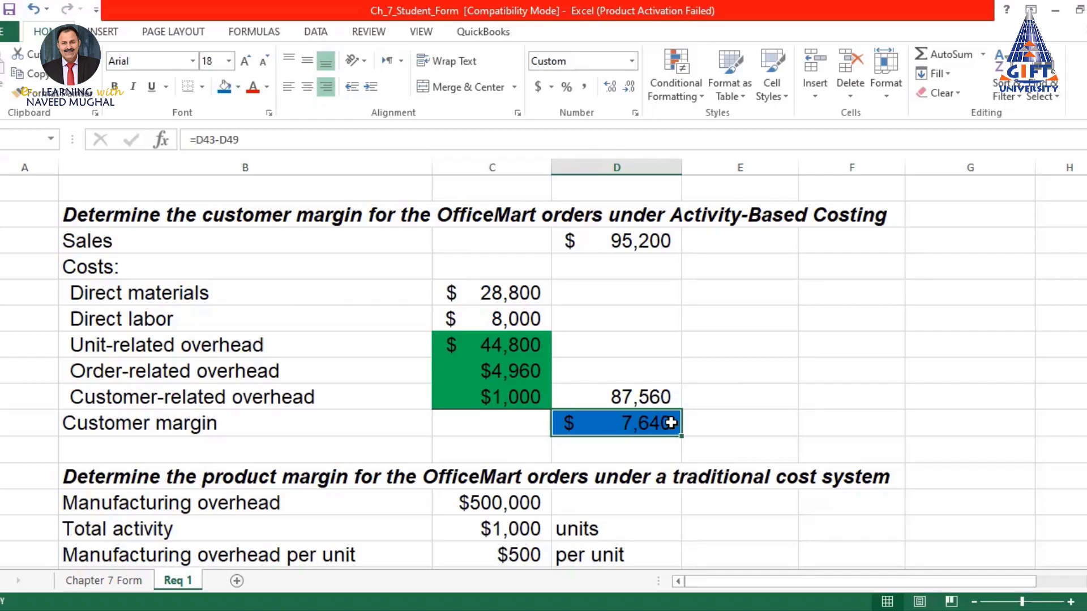
pyautogui.scroll(-2, 671, 423)
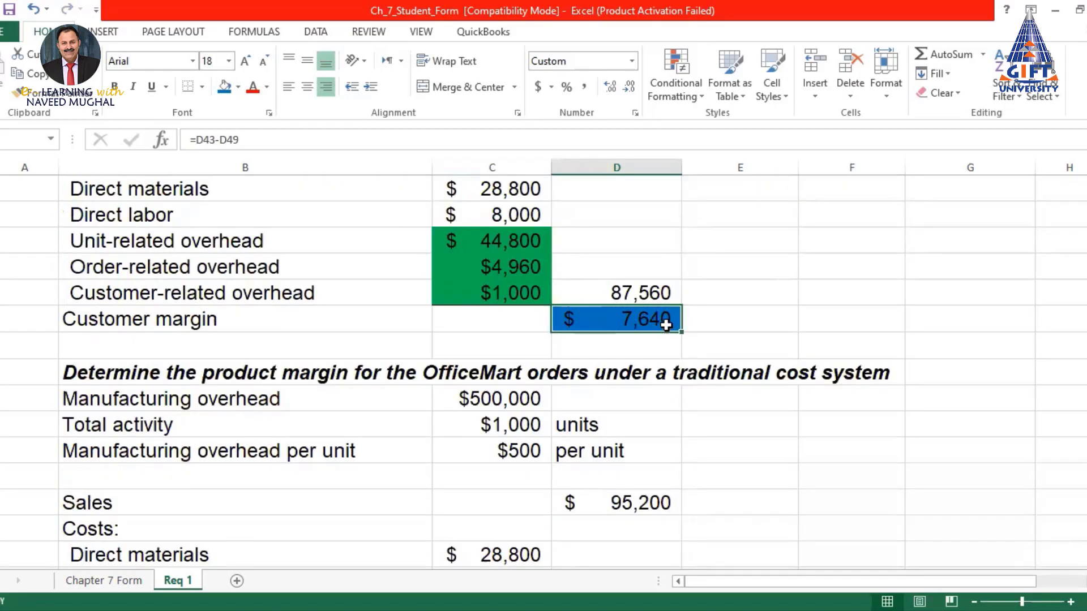
pyautogui.scroll(-3, 666, 324)
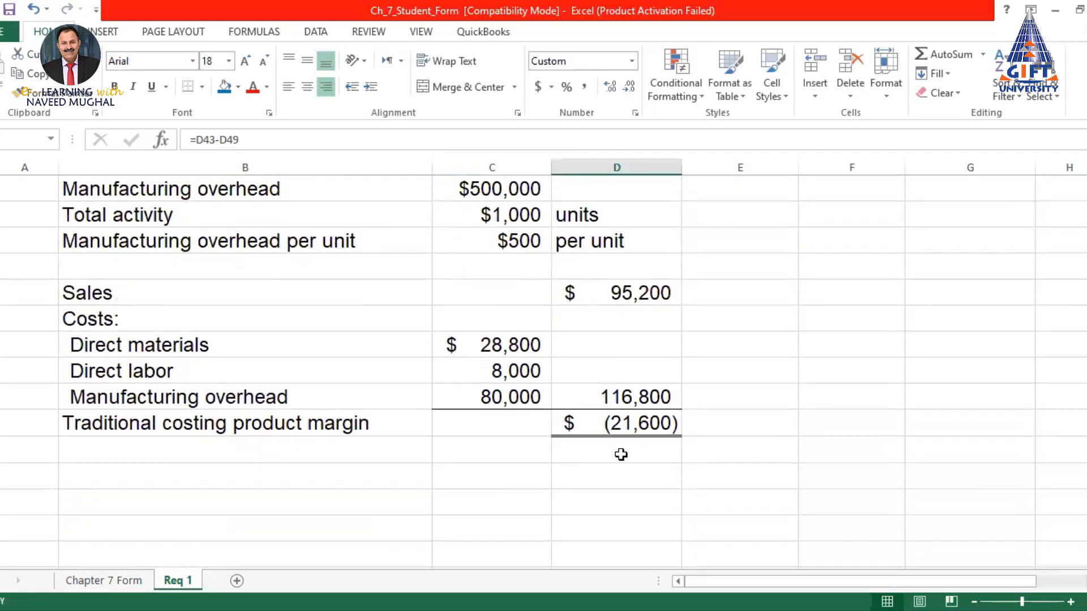
pyautogui.click(629, 425)
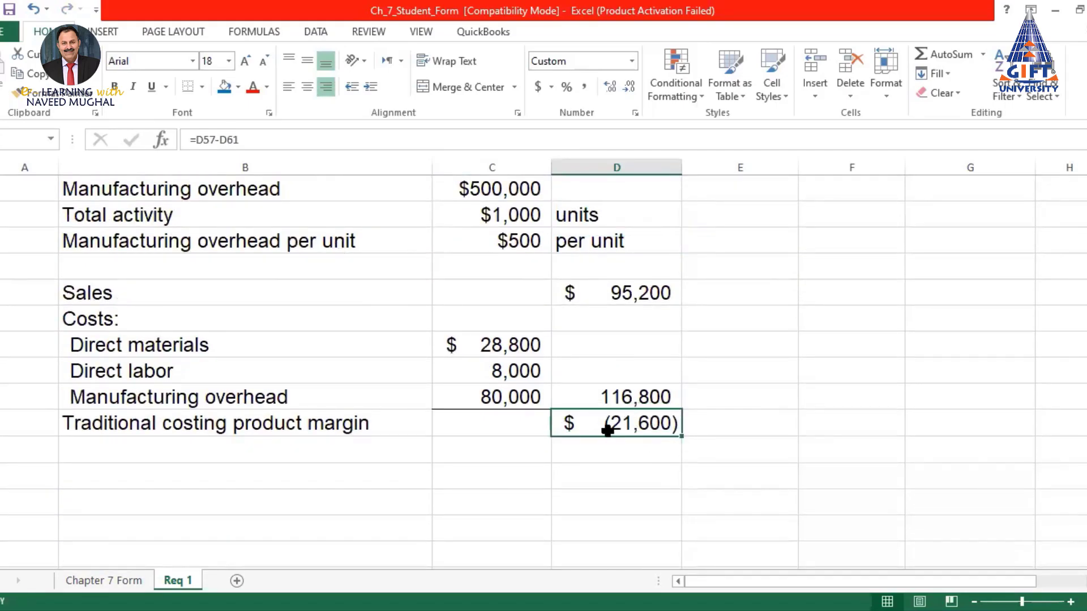
pyautogui.click(224, 87)
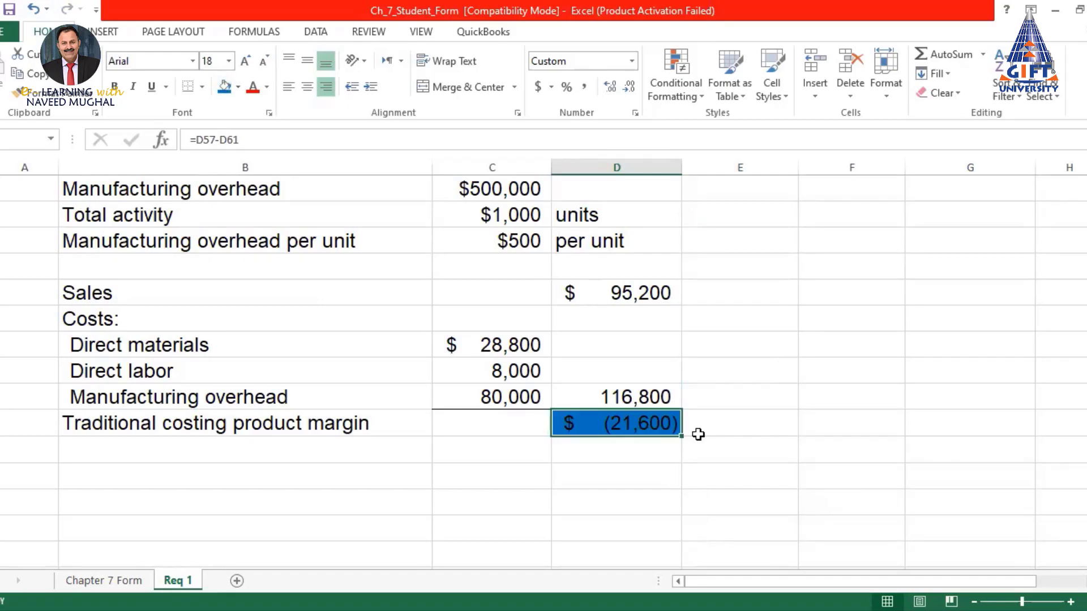
# Review the Req 1 sheet, then return to the textbook's questions a–c
pyautogui.scroll(6, 747, 395)
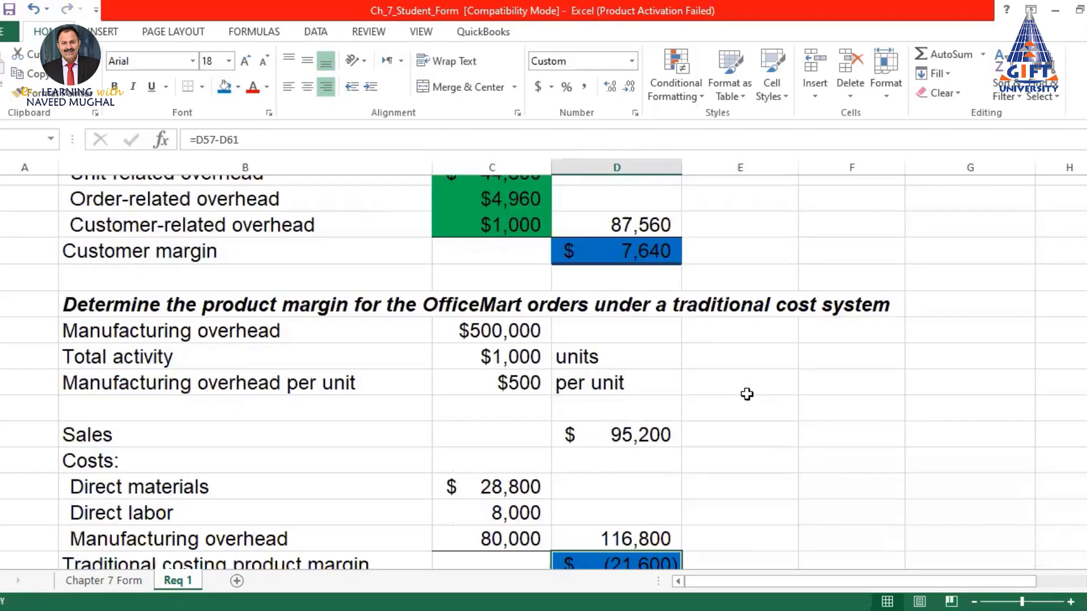
pyautogui.scroll(10, 747, 395)
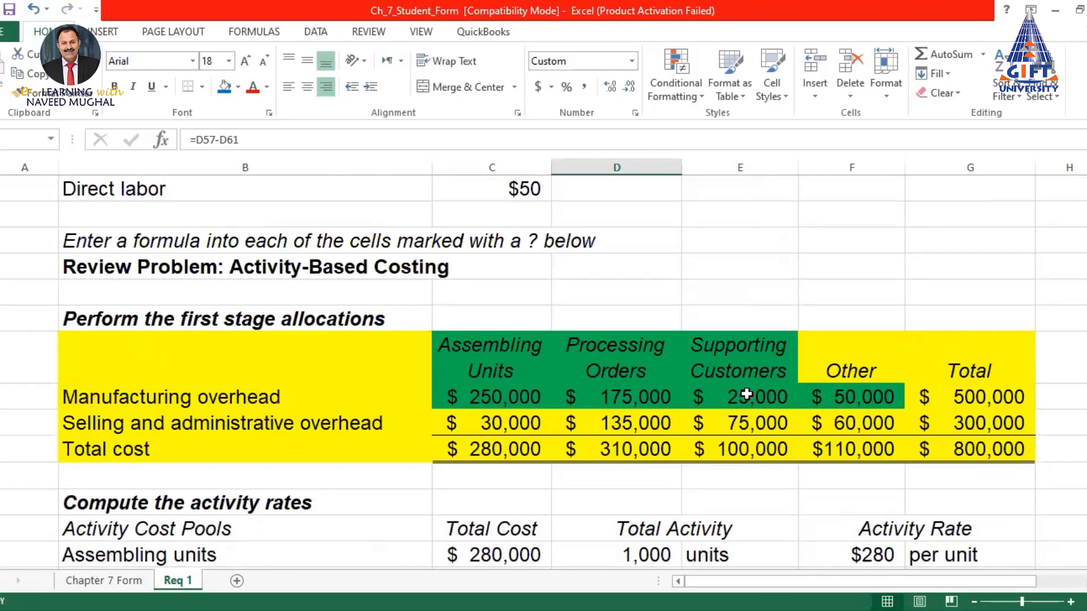
pyautogui.scroll(2, 748, 395)
pyautogui.scroll(-7, 747, 395)
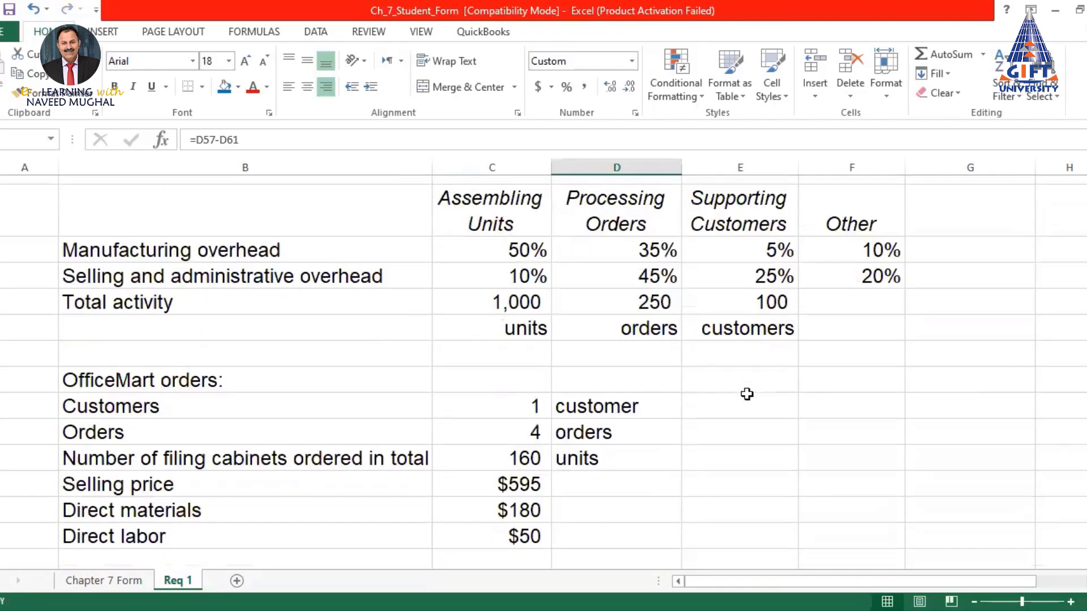
pyautogui.scroll(-6, 747, 395)
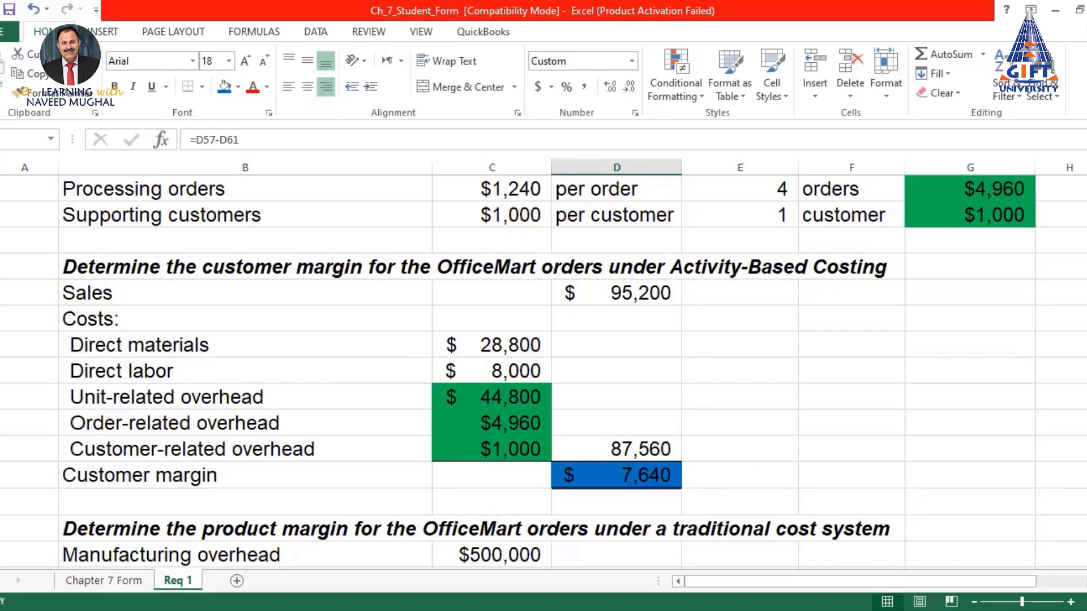
pyautogui.hotkey('alt', 'Tab')
pyautogui.scroll(-2, 475, 375)
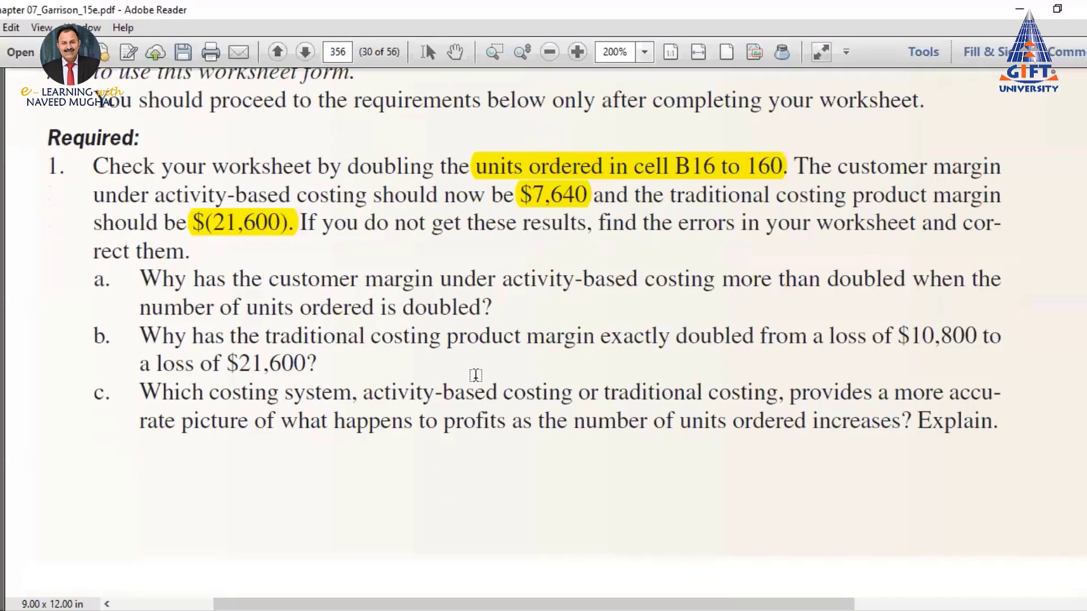
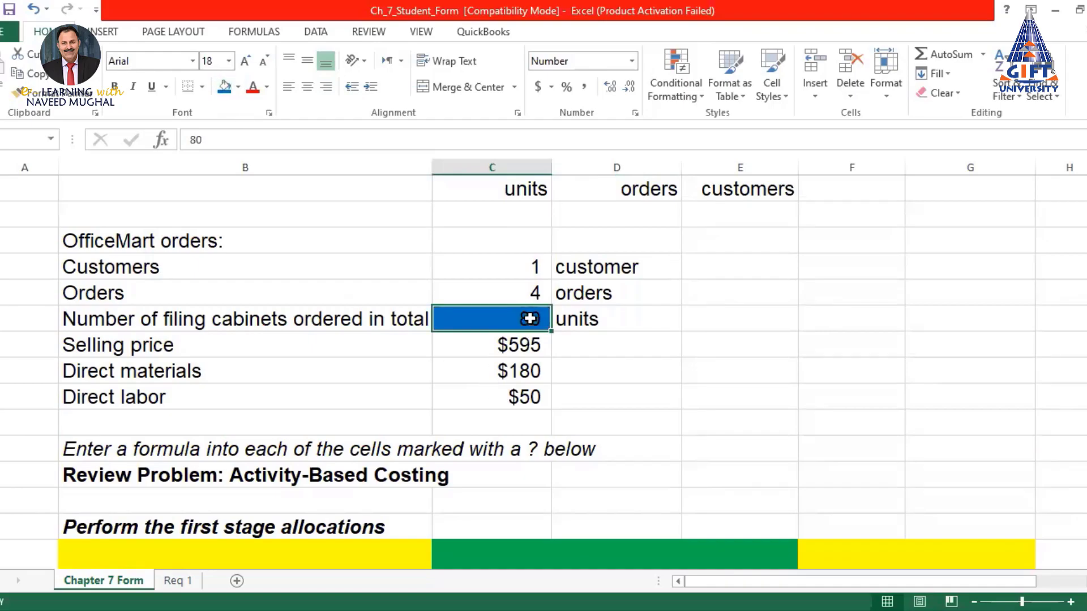
# Shade the $840 customer margin cell (=D43-D49) on Chapter 7 Form blue
pyautogui.scroll(-7, 590, 359)
pyautogui.scroll(-5, 623, 372)
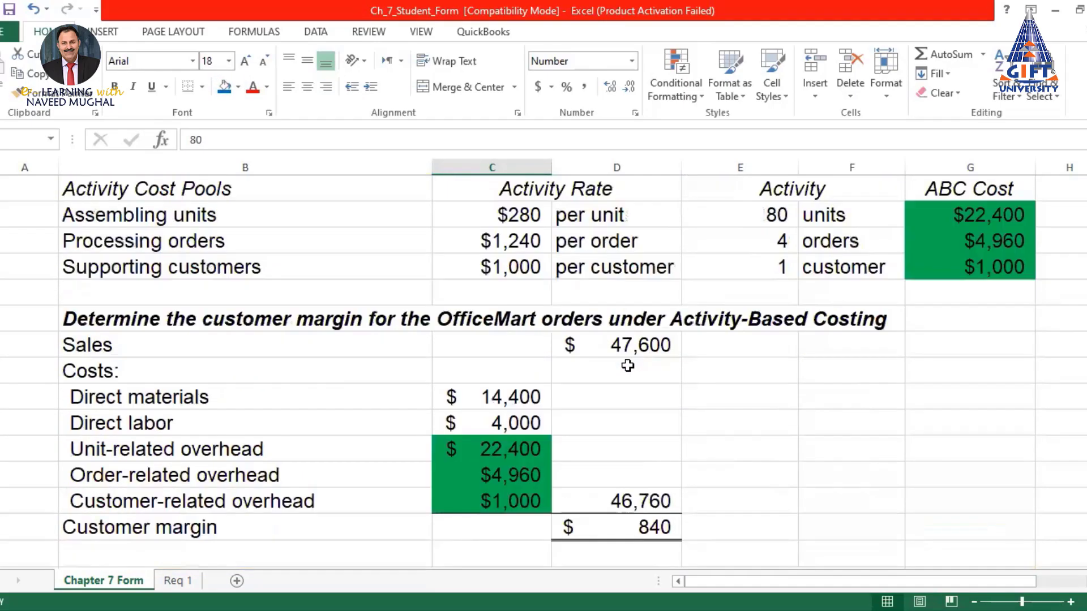
pyautogui.click(645, 371)
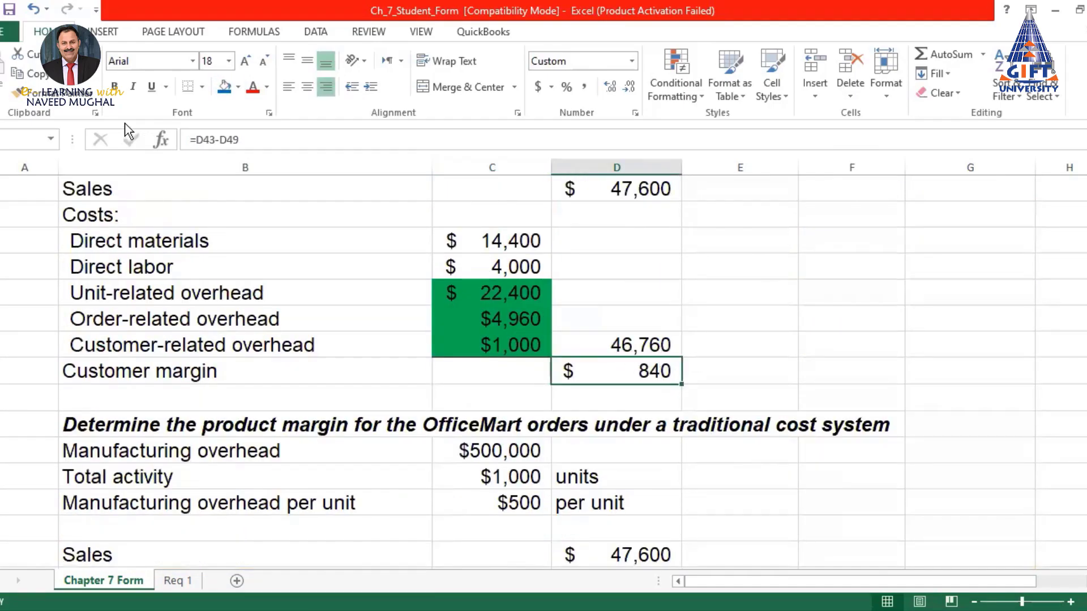
pyautogui.click(225, 87)
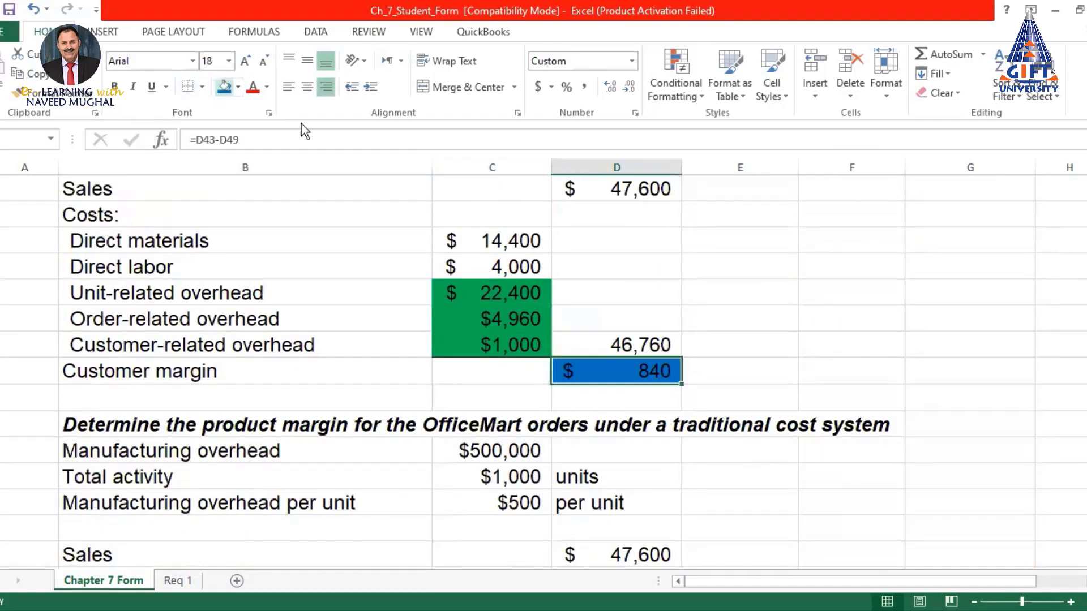
pyautogui.click(180, 581)
pyautogui.scroll(12, 453, 450)
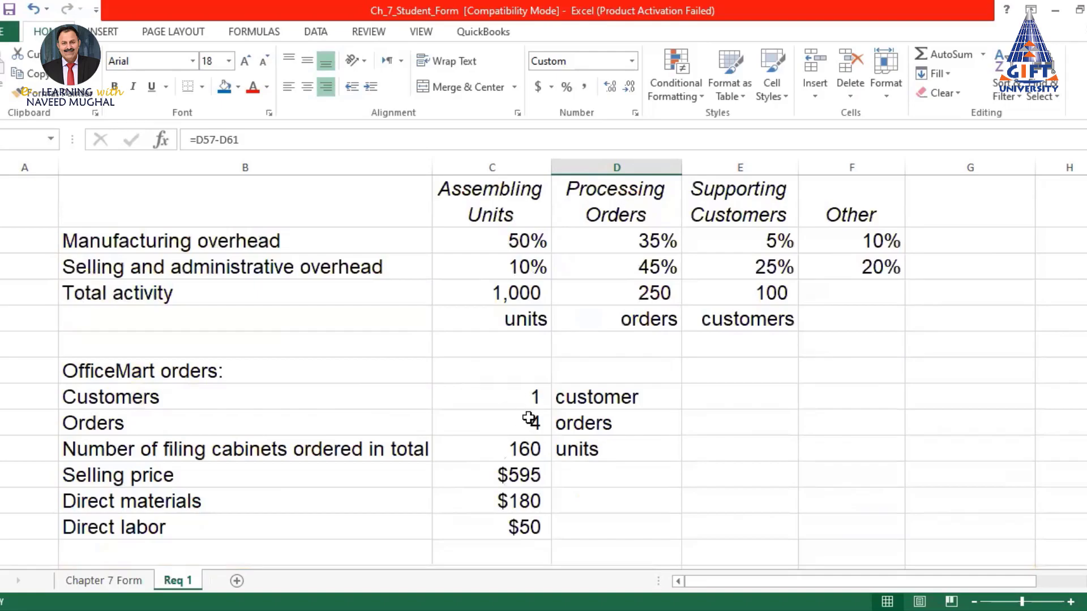
pyautogui.scroll(-2, 529, 416)
pyautogui.click(525, 270)
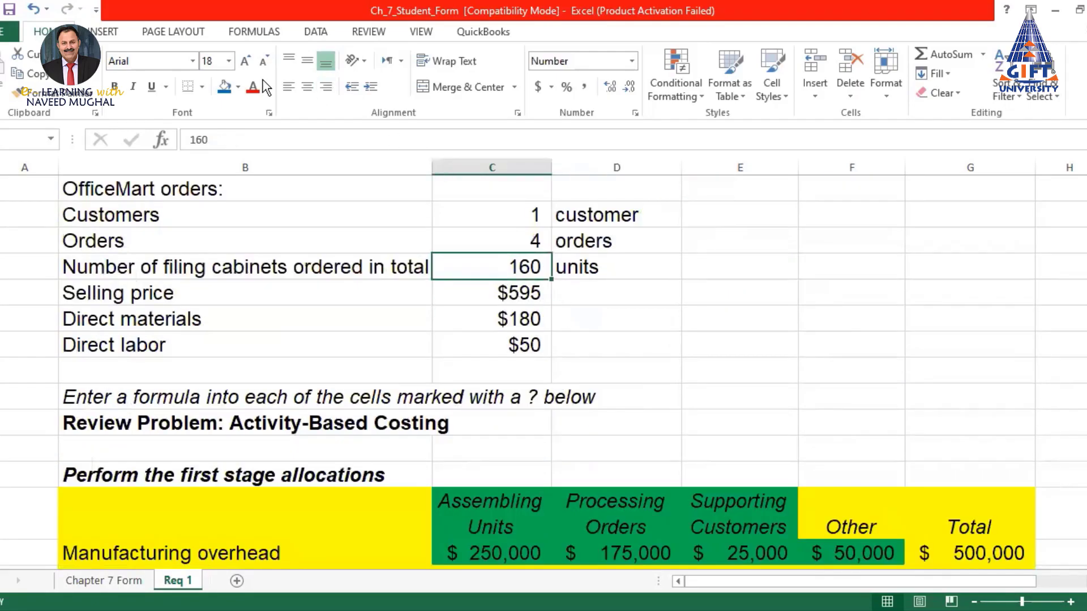
pyautogui.scroll(-3, 530, 320)
pyautogui.scroll(-7, 530, 321)
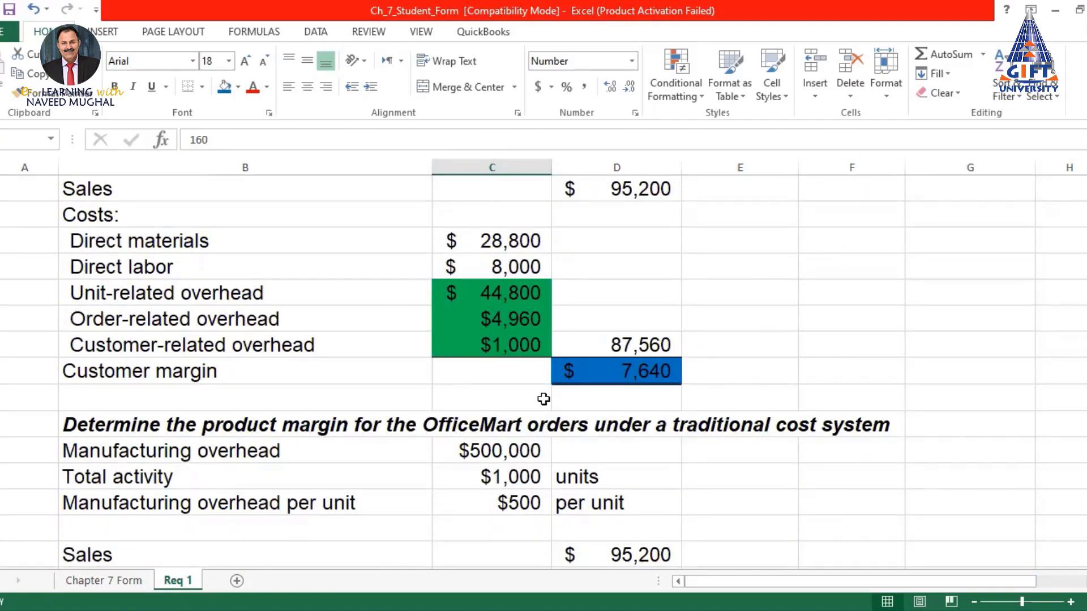
pyautogui.scroll(5, 651, 395)
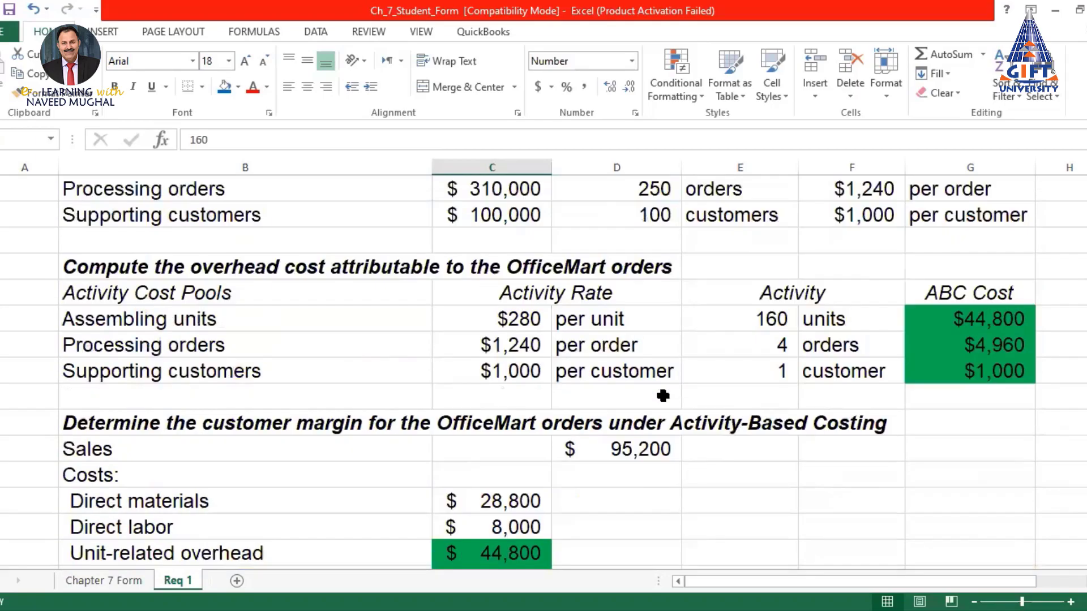
pyautogui.scroll(2, 663, 396)
pyautogui.hotkey('ctrl', 'pageup')
pyautogui.scroll(1, 502, 394)
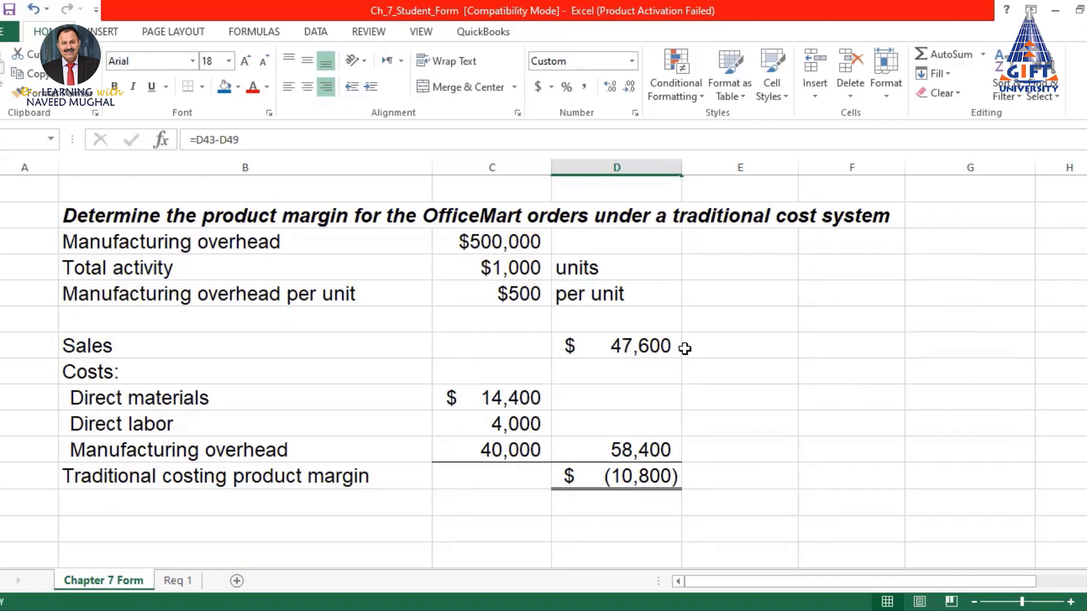
# Shade the $47,600 Activity-Based Costing Sales figure on Chapter 7 Form blue
pyautogui.click(646, 345)
pyautogui.scroll(4, 686, 352)
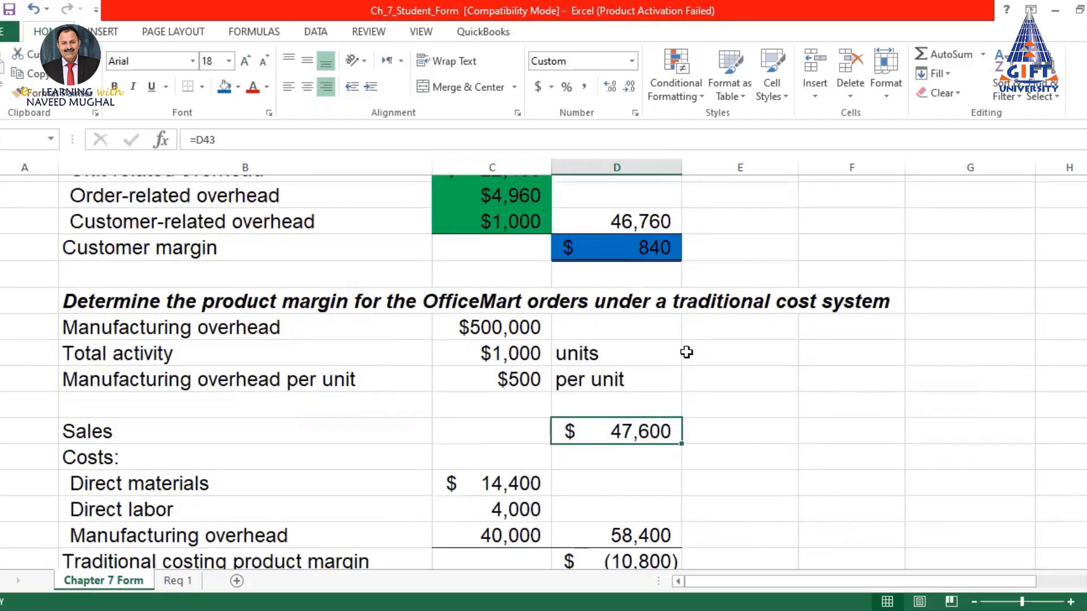
pyautogui.click(634, 293)
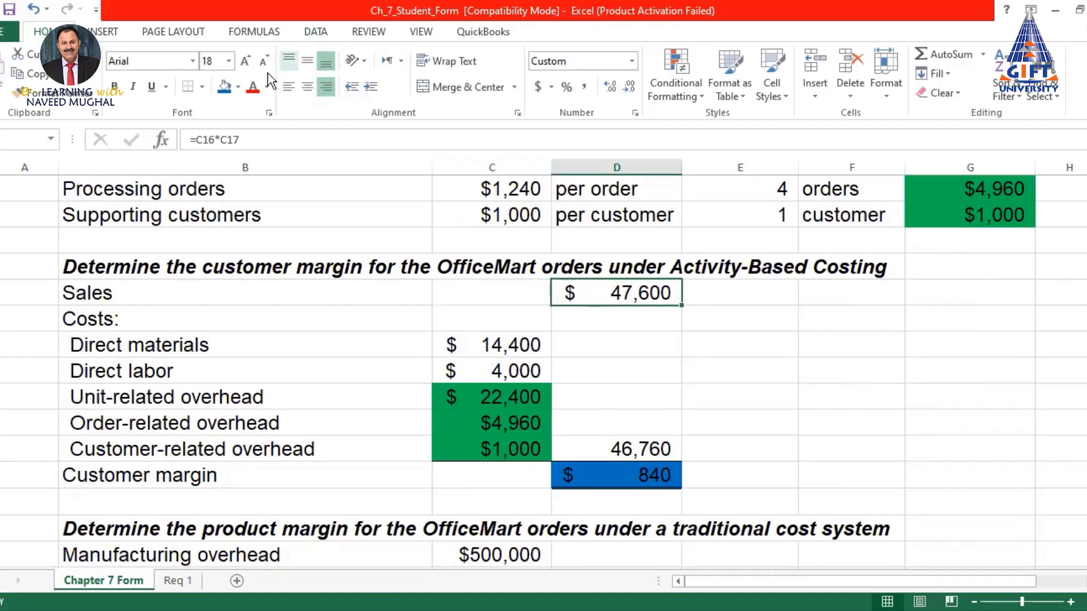
pyautogui.click(222, 86)
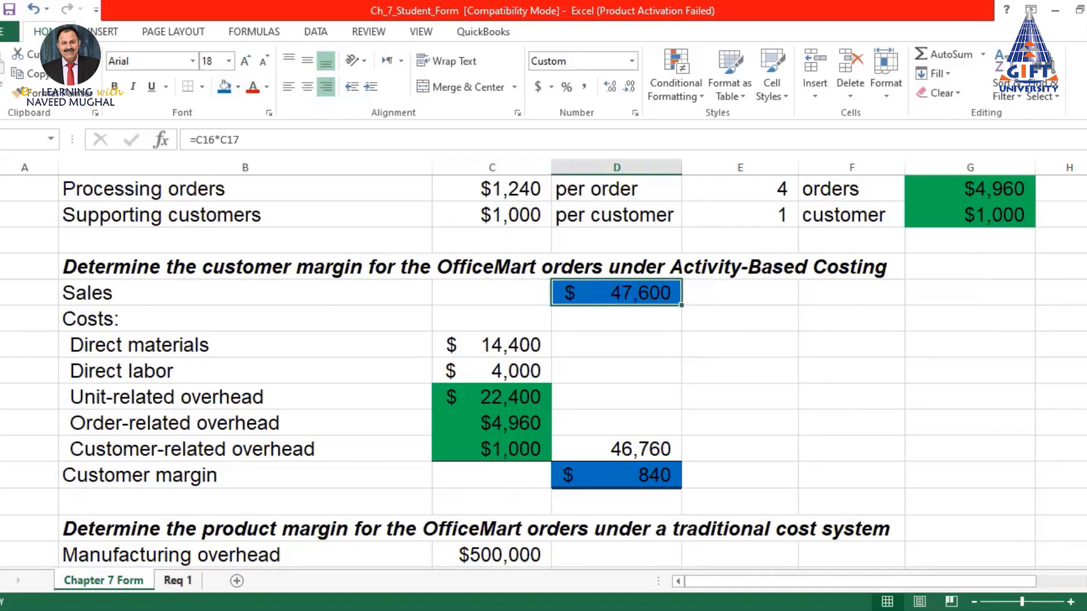
# Shade the $95,200 Sales figure on Req 1 blue
pyautogui.click(176, 581)
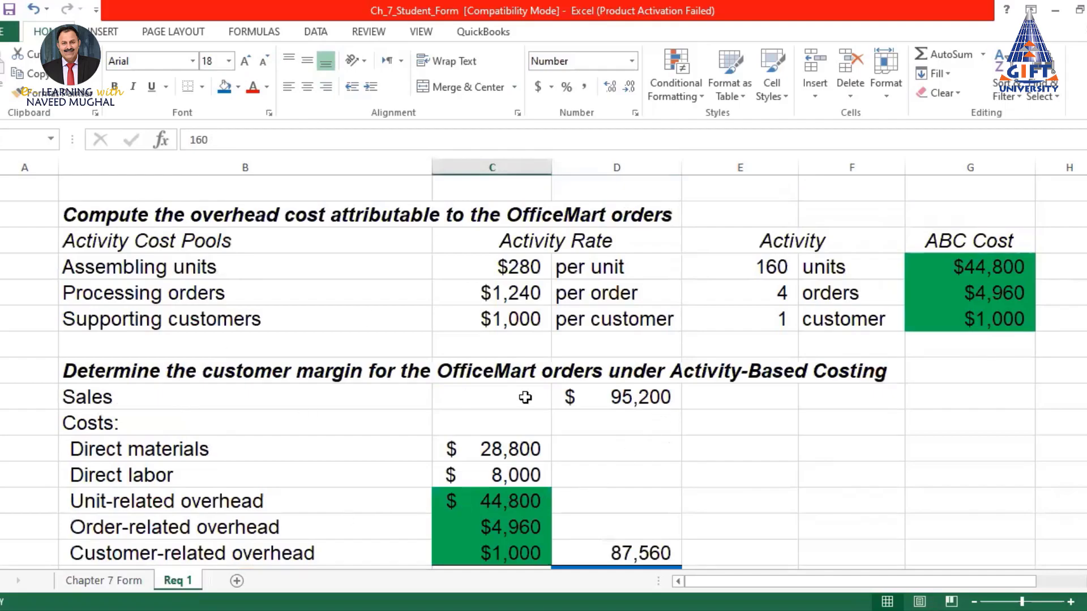
pyautogui.click(623, 396)
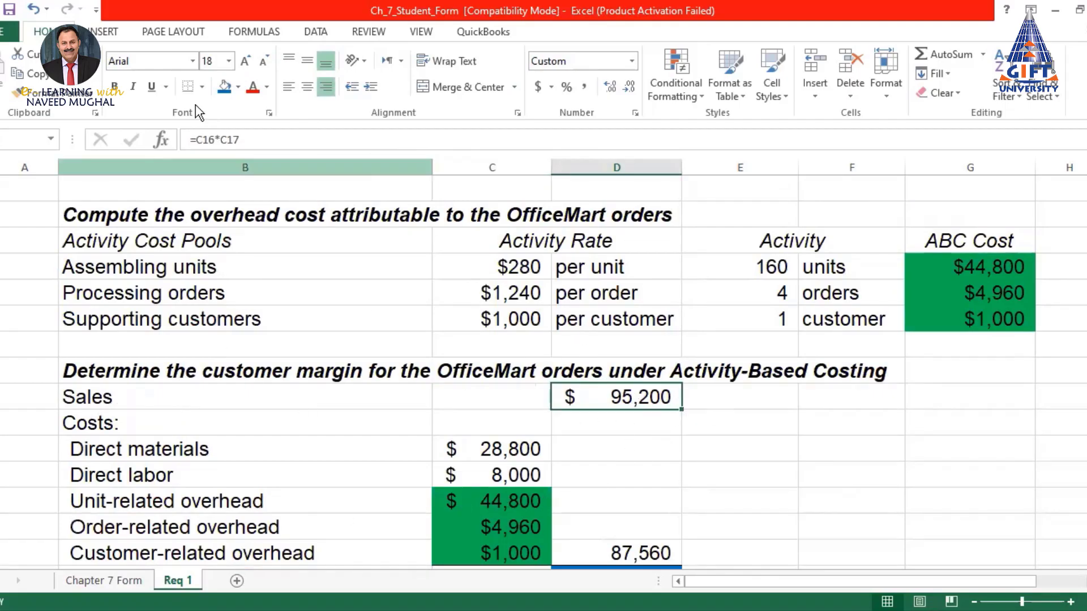
pyautogui.click(225, 86)
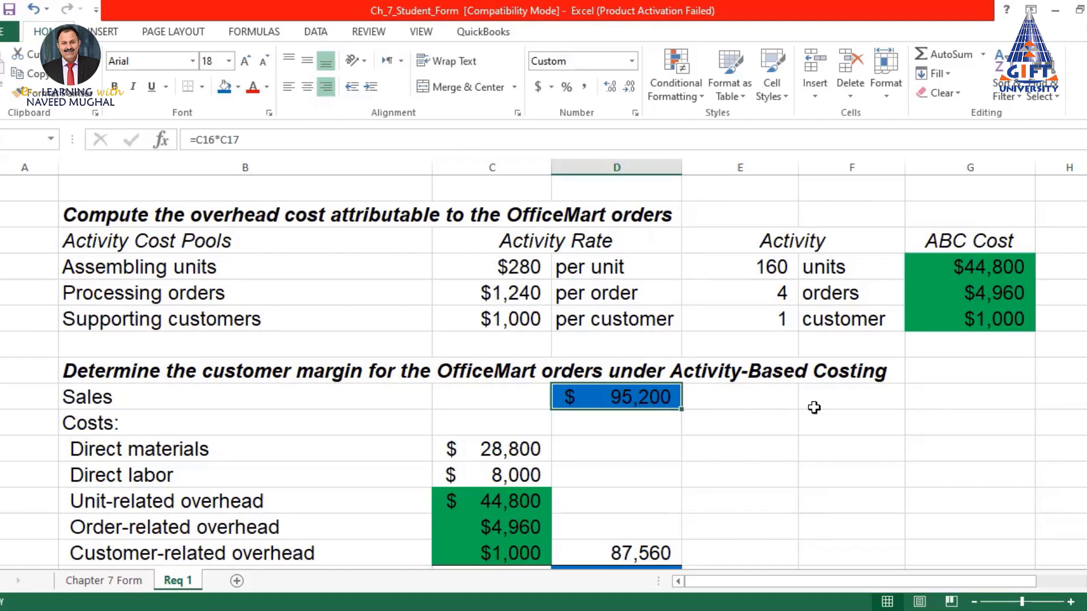
pyautogui.click(103, 580)
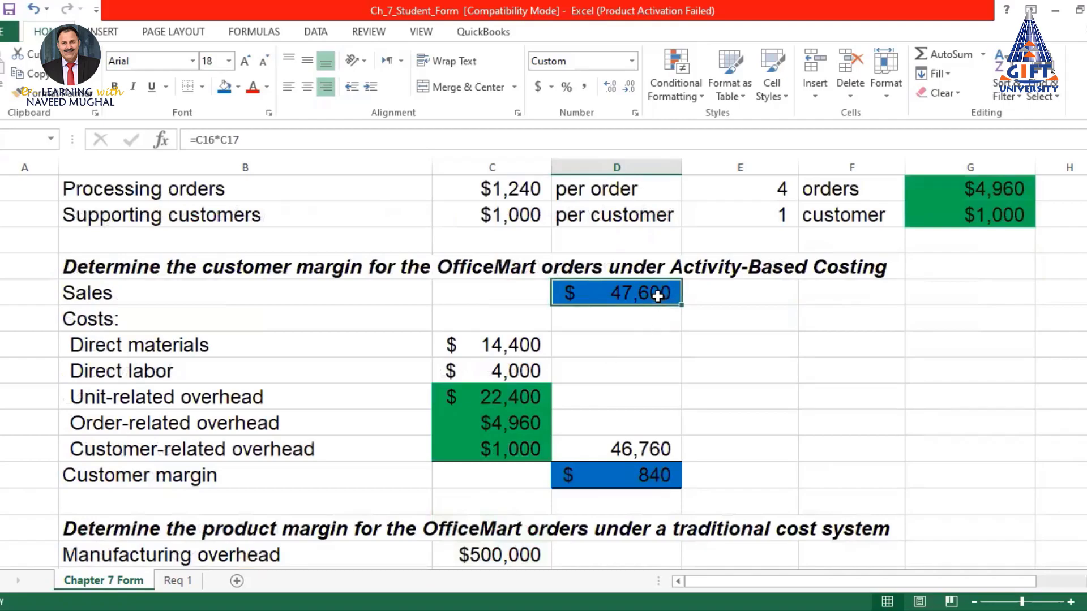
# Enter =D43*2 beside Sales to show $95,200, then compare it with Req 1's sales
pyautogui.click(836, 295)
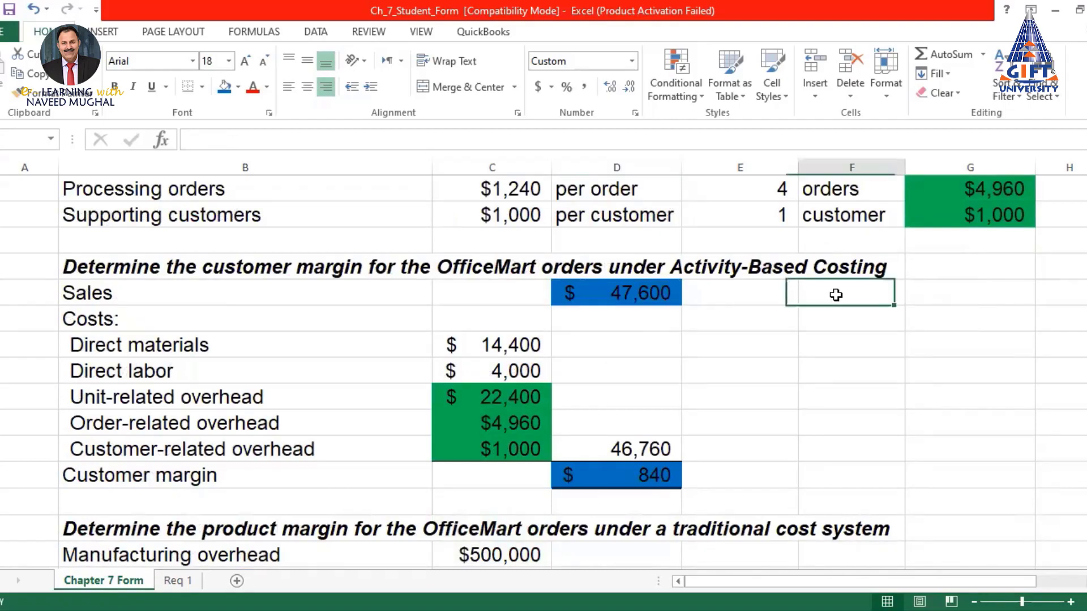
pyautogui.write('=')
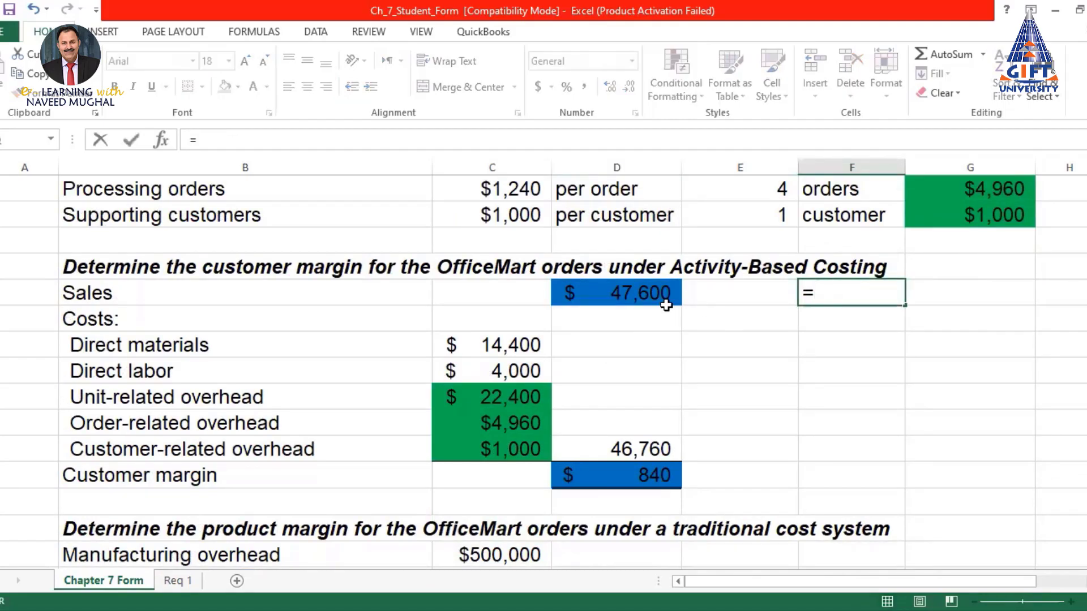
pyautogui.click(627, 293)
pyautogui.write('*')
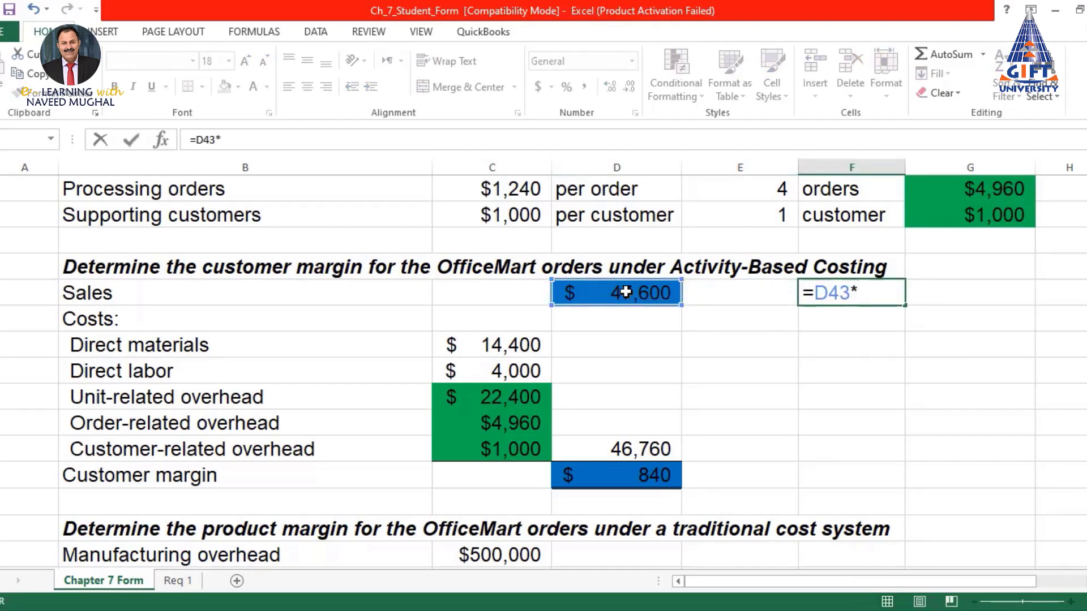
pyautogui.write('2')
pyautogui.press('Return')
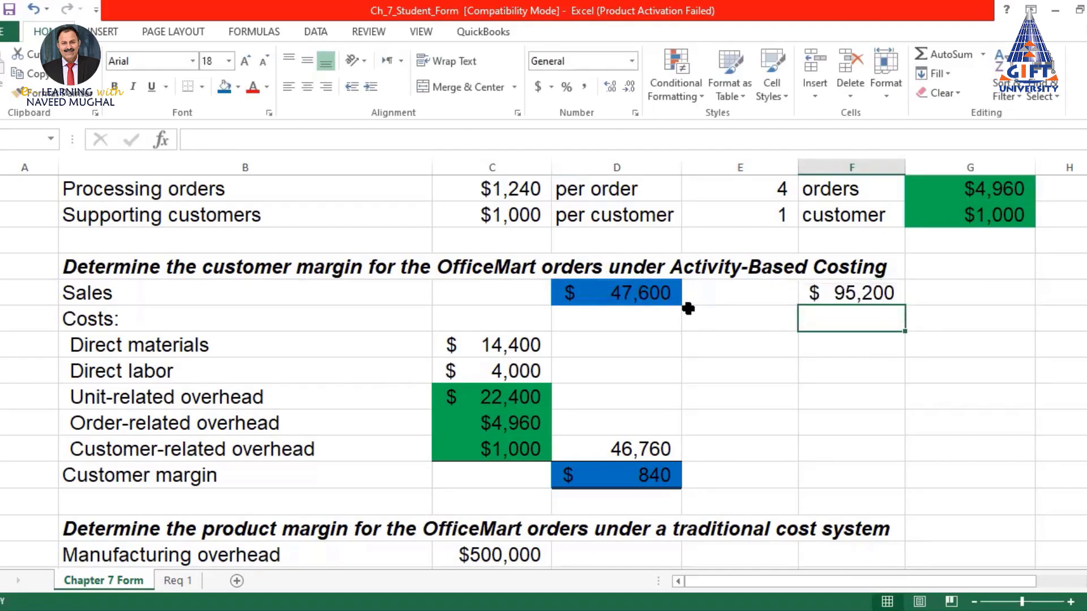
pyautogui.click(839, 292)
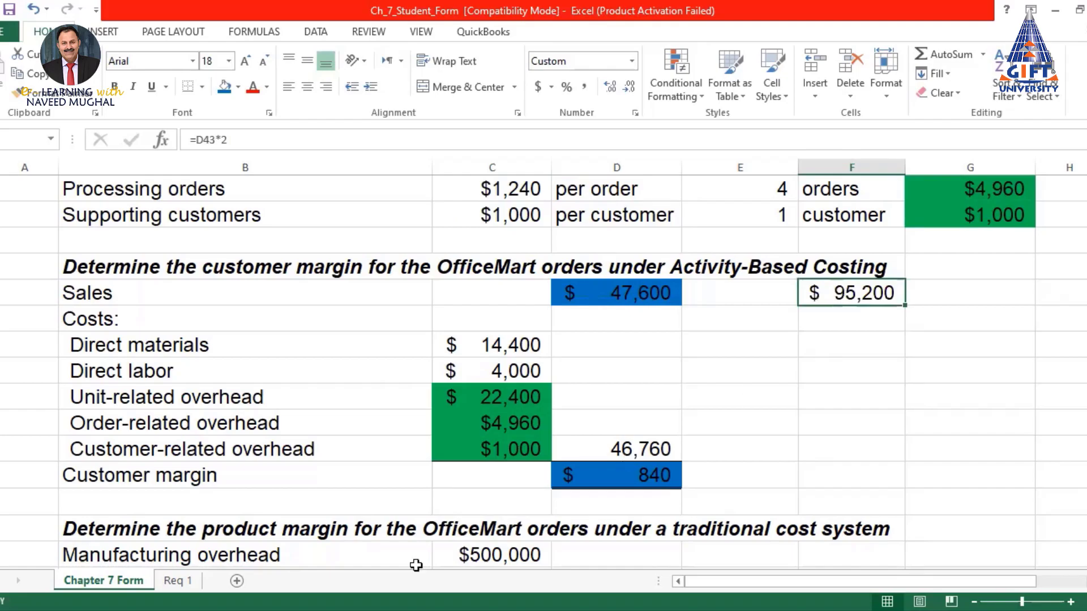
pyautogui.click(177, 581)
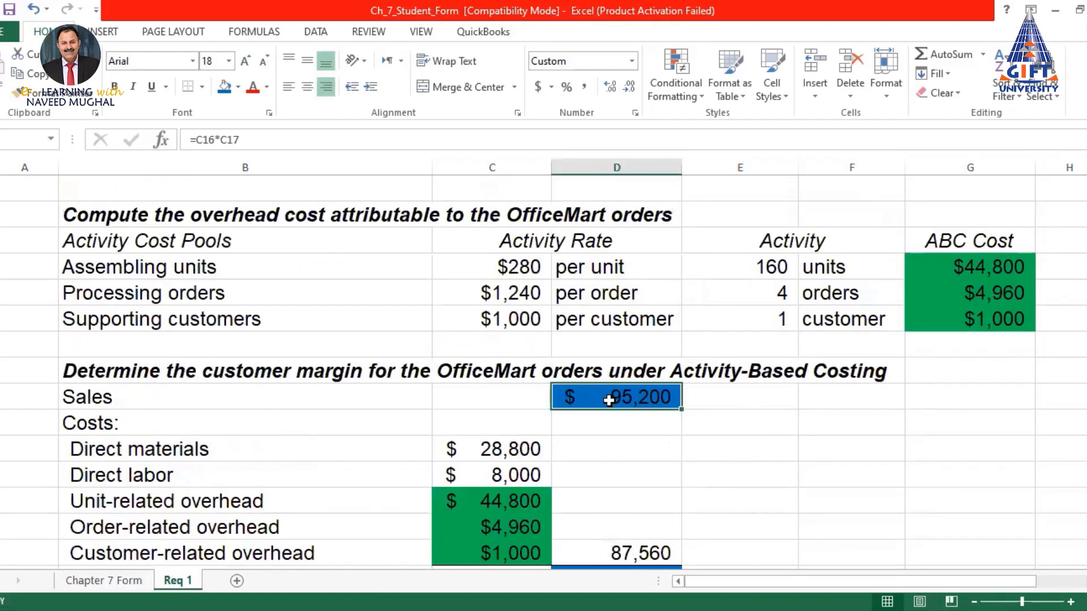
pyautogui.click(102, 581)
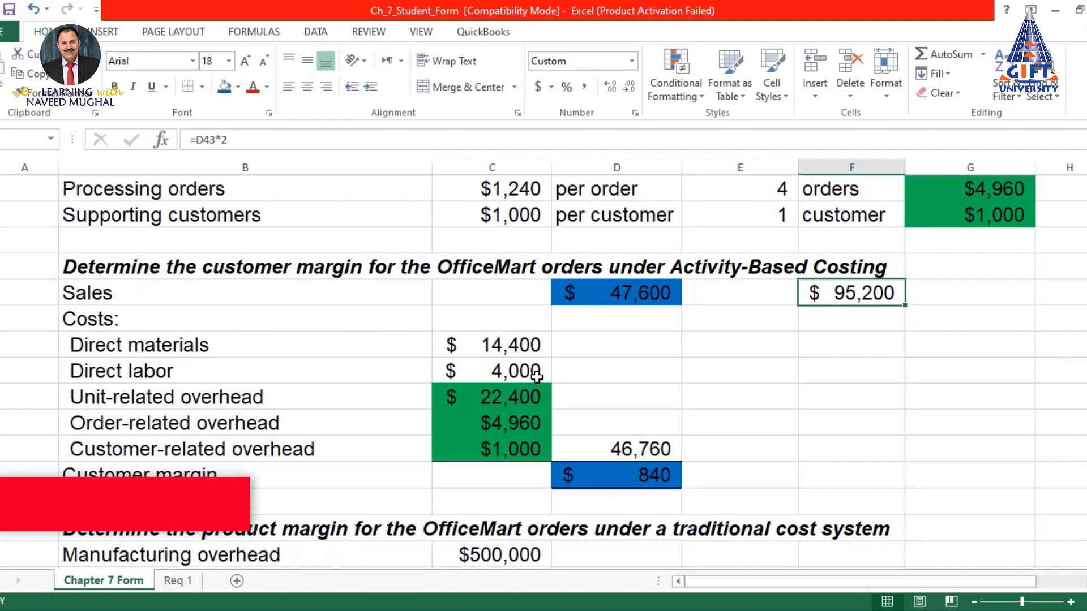
# On Req 1, shade the $28,800 direct materials and $8,000 direct labor costs blue
pyautogui.click(175, 580)
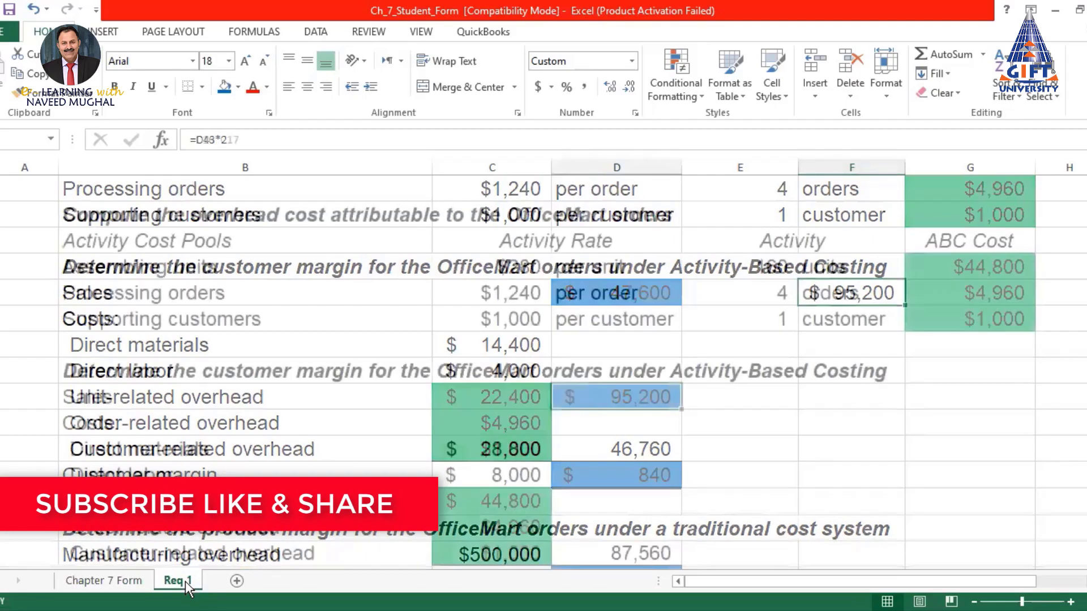
pyautogui.scroll(-1, 466, 435)
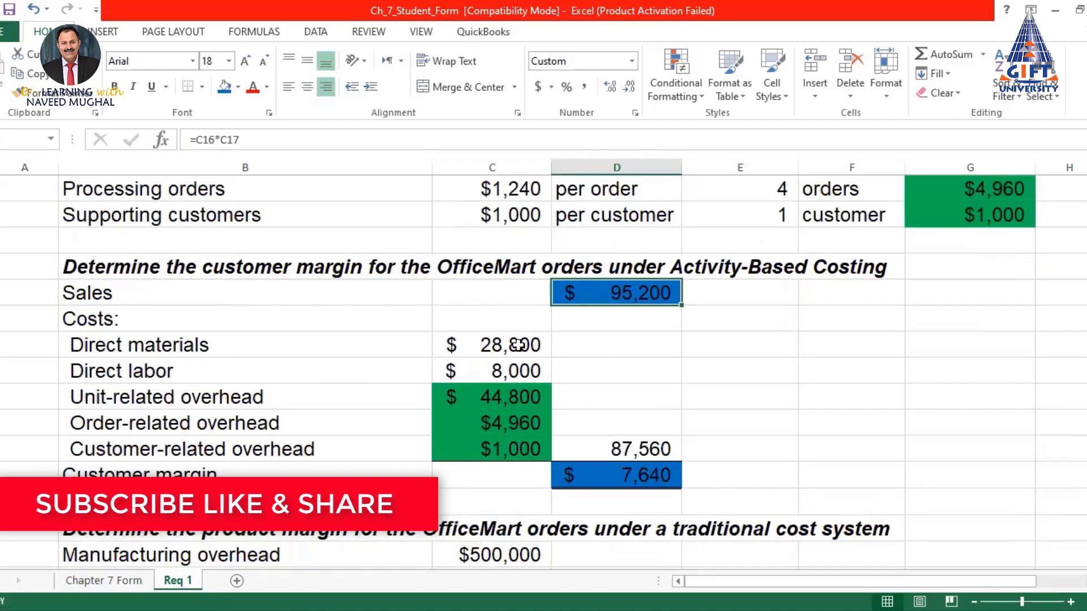
pyautogui.click(491, 344)
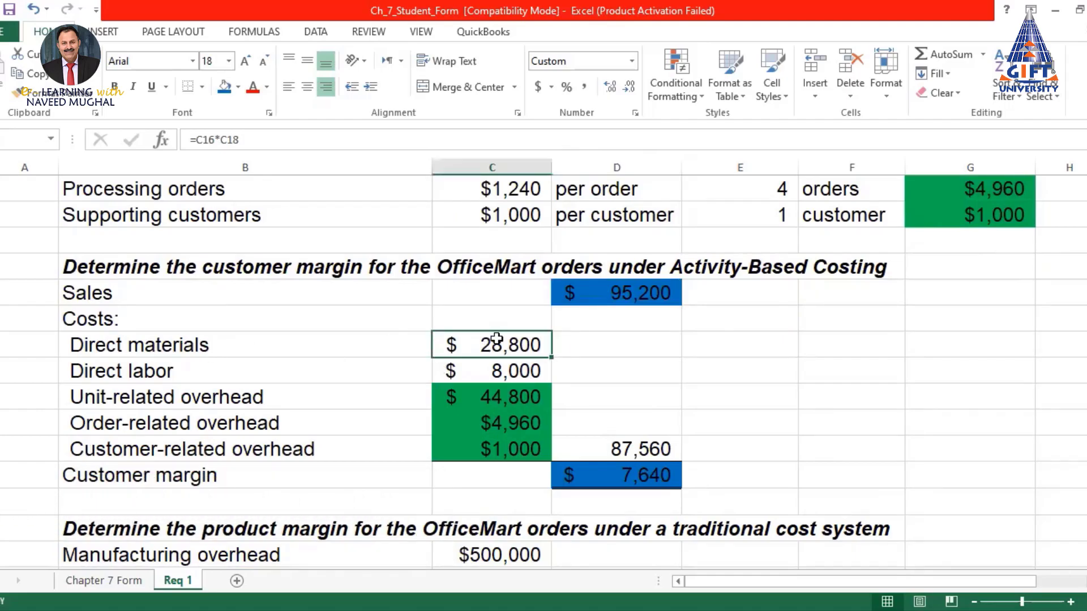
pyautogui.click(124, 580)
pyautogui.click(516, 344)
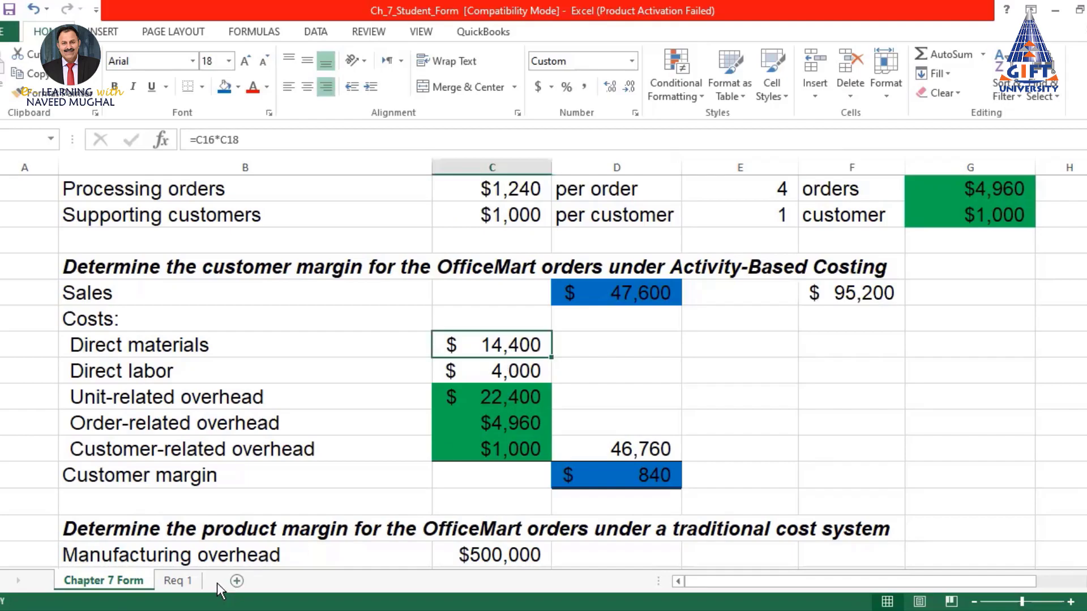
pyautogui.click(177, 581)
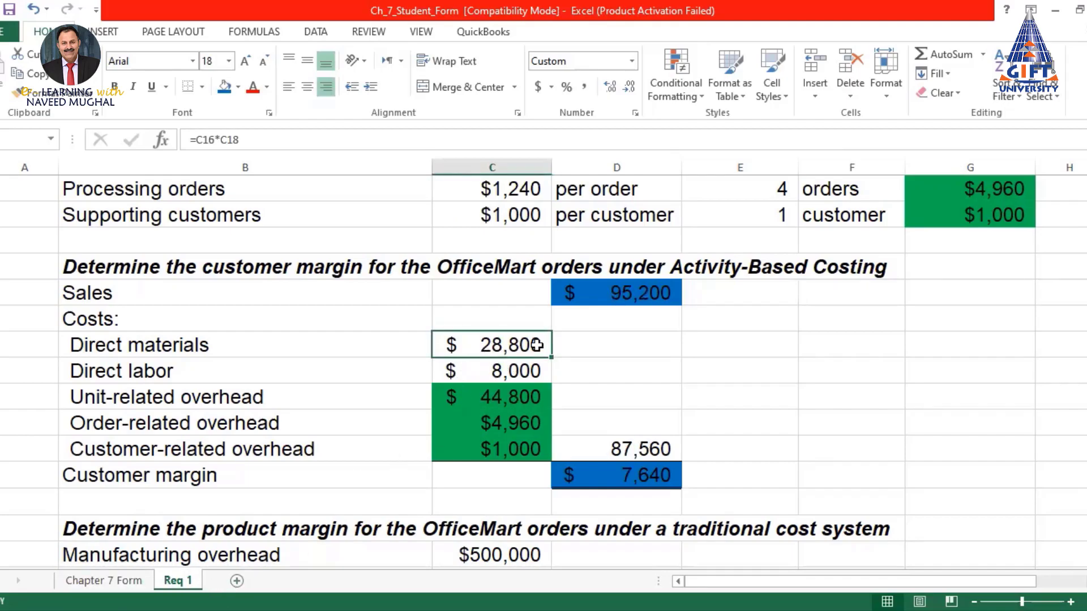
pyautogui.click(224, 86)
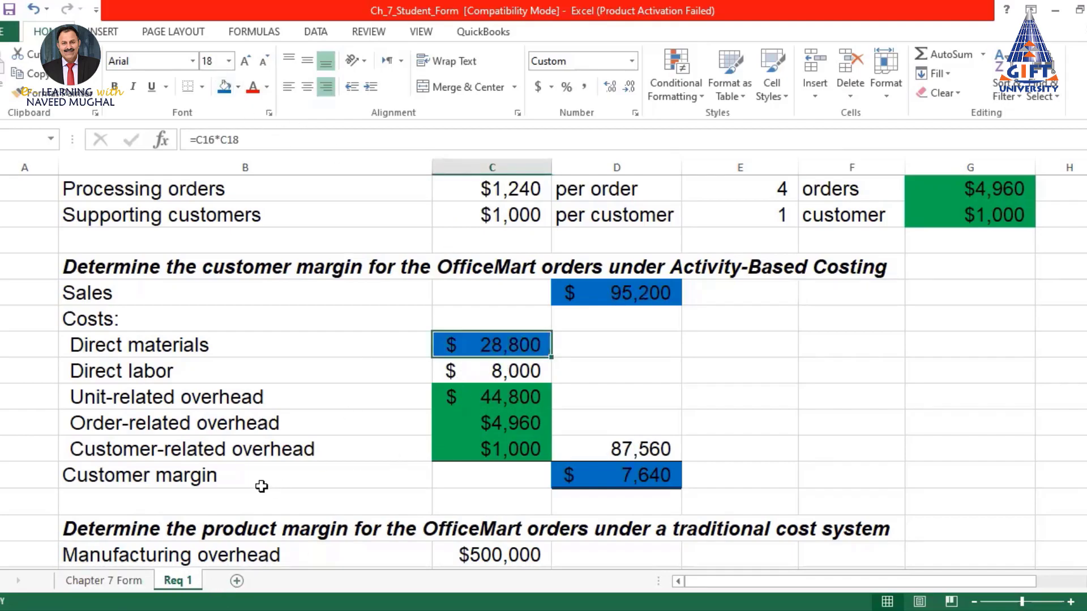
pyautogui.click(136, 399)
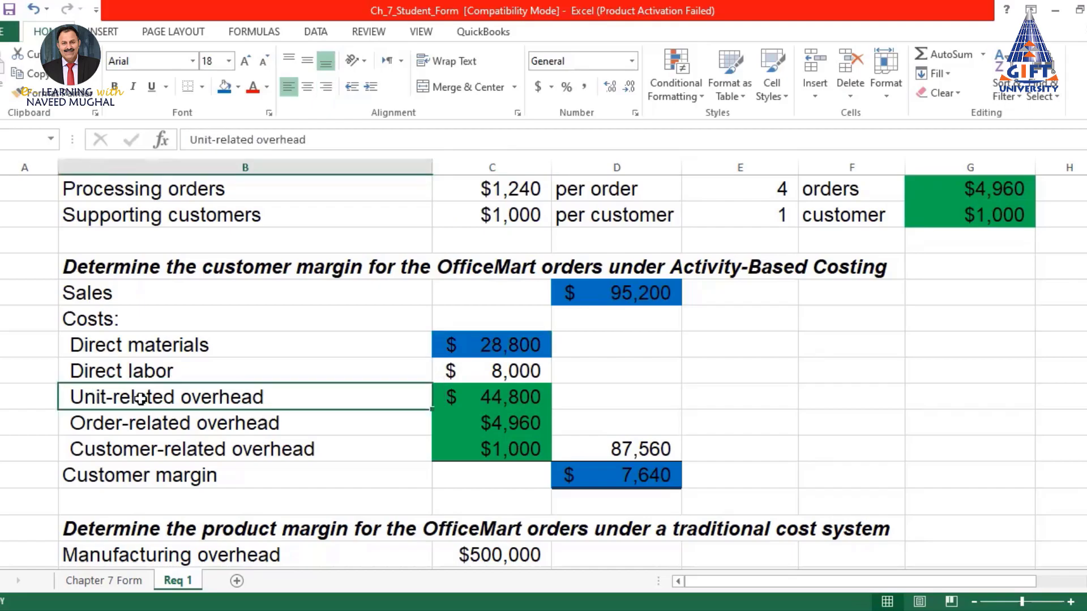
pyautogui.click(521, 371)
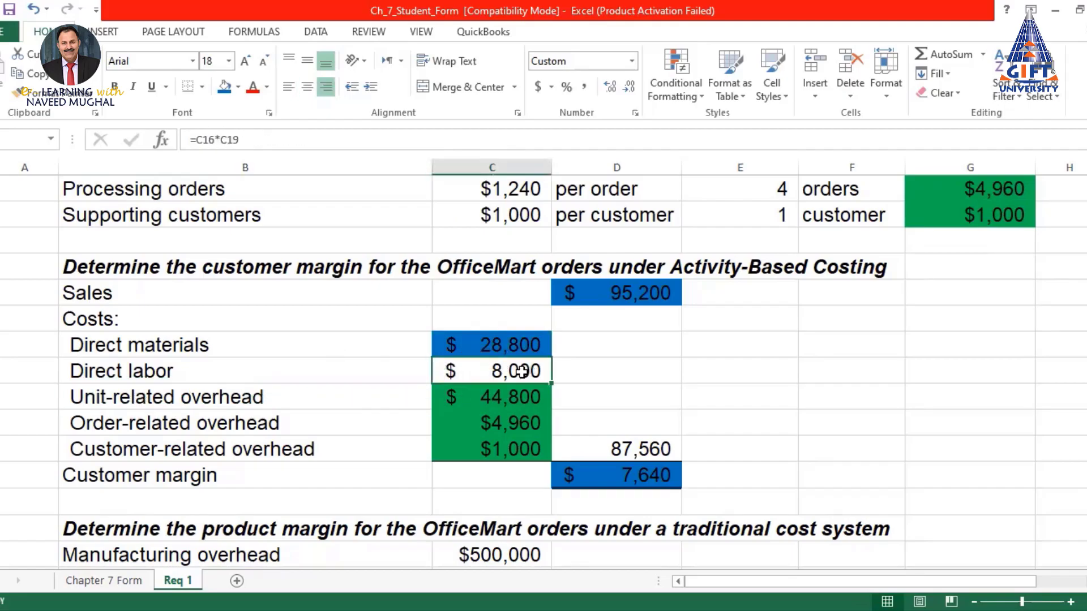
pyautogui.click(223, 86)
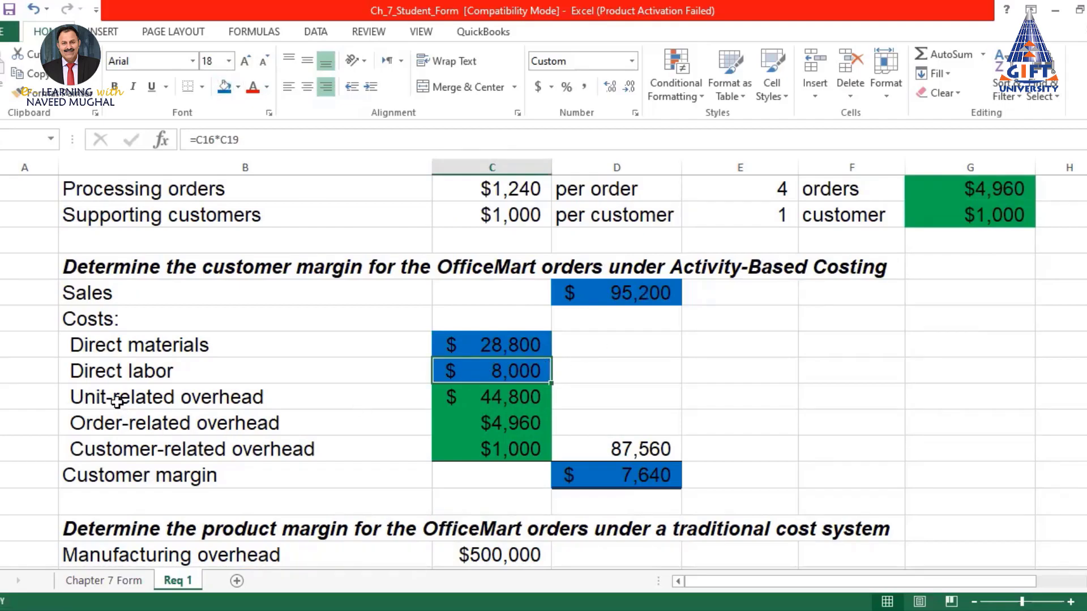
# Shade unit-related overhead blue on both sheets: $22,400 on Chapter 7 Form, $44,800 on Req 1
pyautogui.click(515, 397)
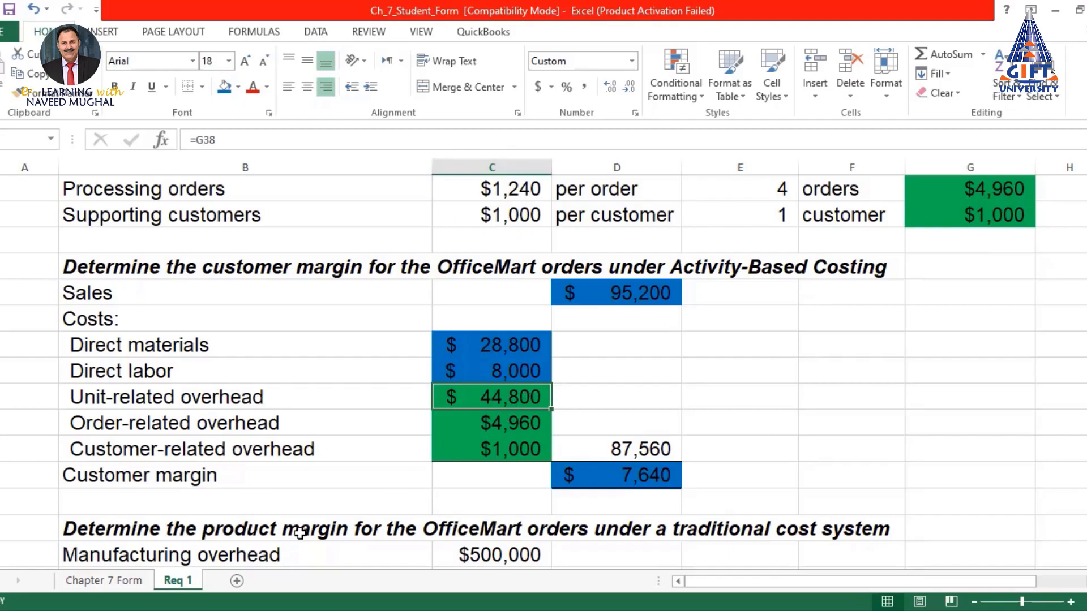
pyautogui.click(131, 581)
pyautogui.click(509, 397)
pyautogui.click(226, 85)
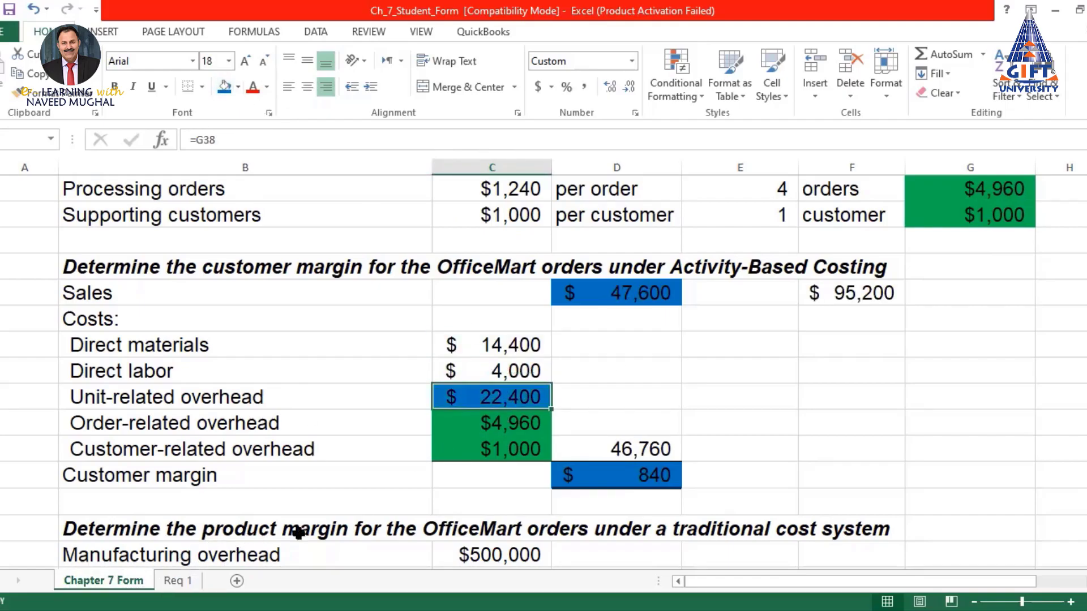
pyautogui.click(183, 582)
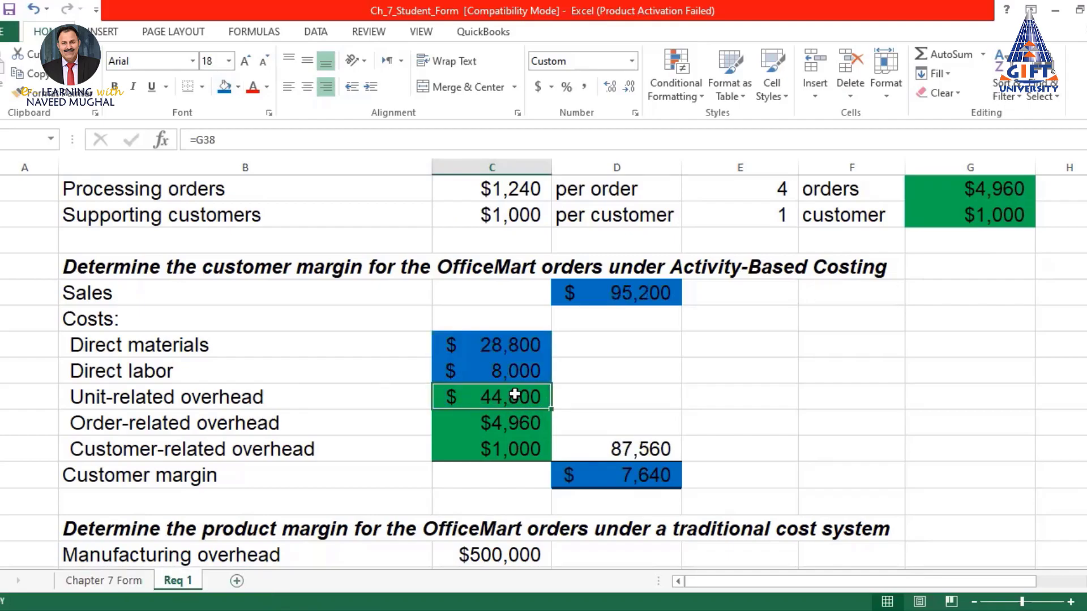
pyautogui.click(224, 86)
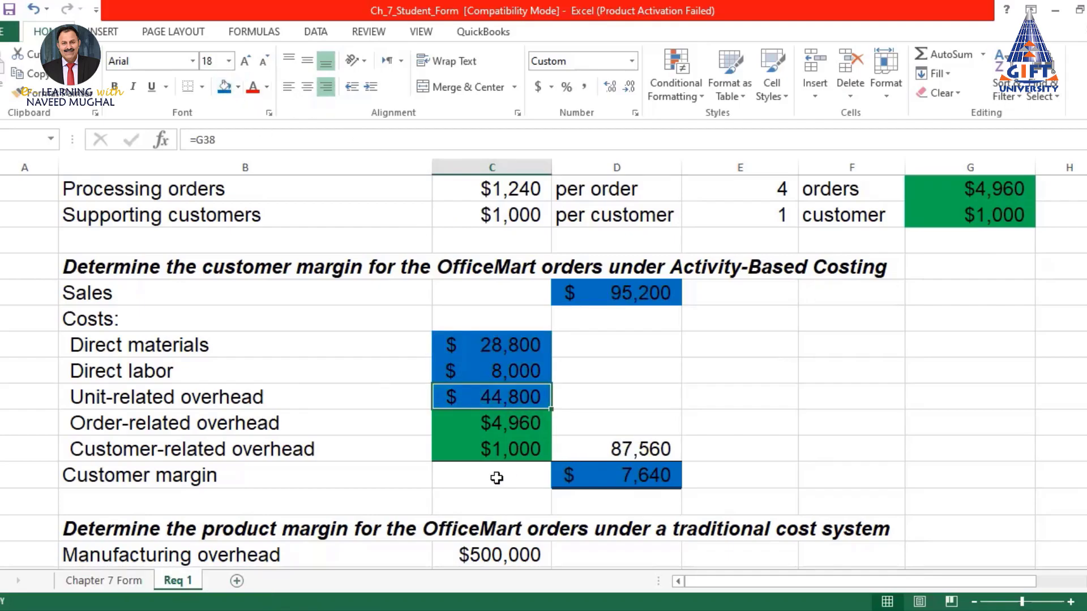
pyautogui.moveTo(501, 420); pyautogui.dragTo(495, 447)
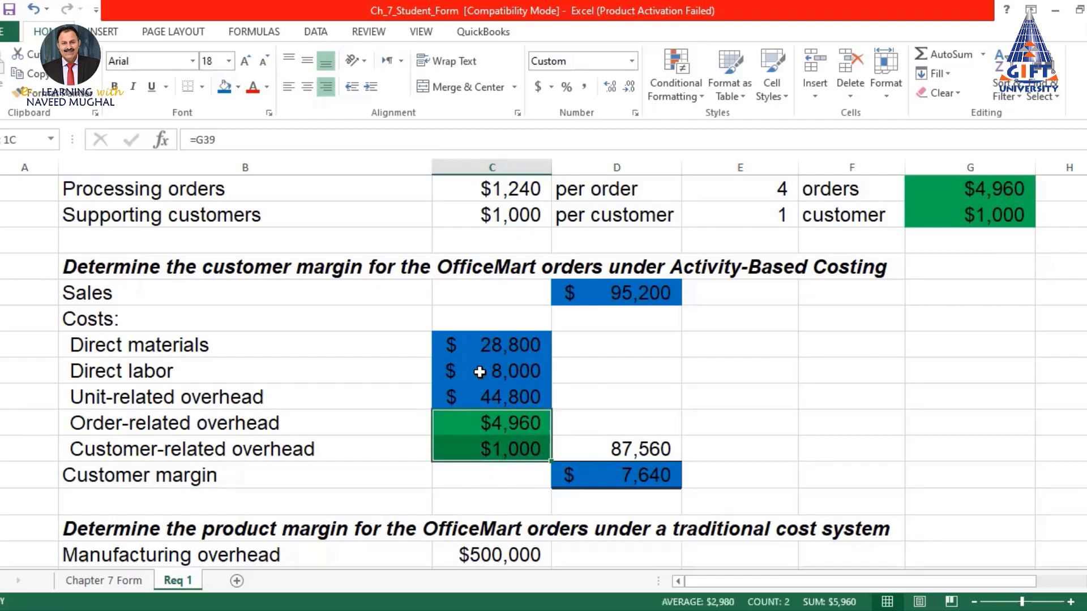
# Fill the order-related and customer-related overhead costs purple on Req 1 and Chapter 7 Form
pyautogui.click(239, 89)
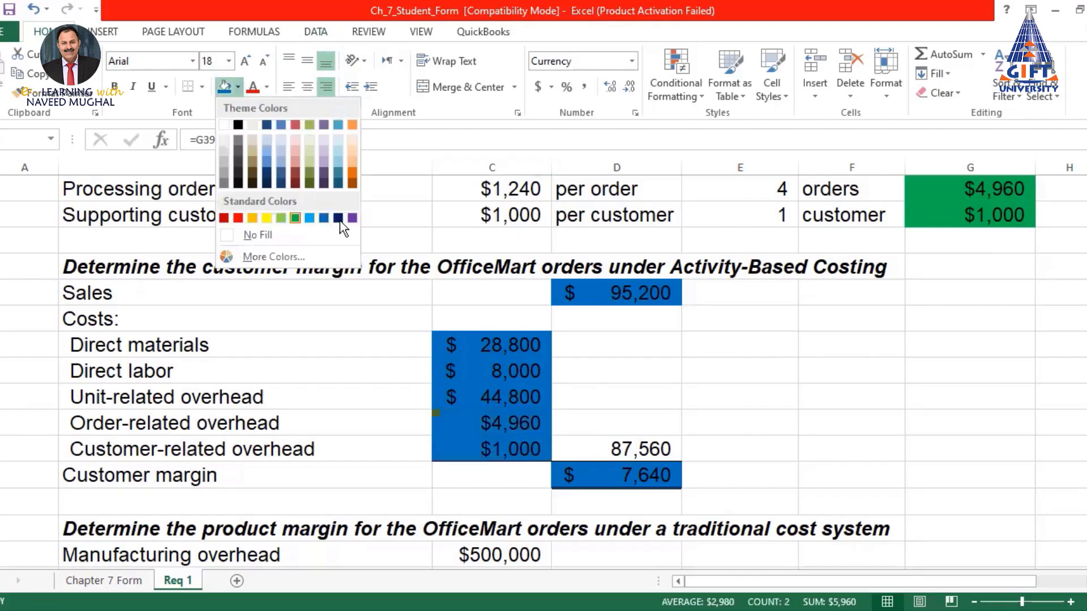
pyautogui.click(353, 219)
pyautogui.click(108, 583)
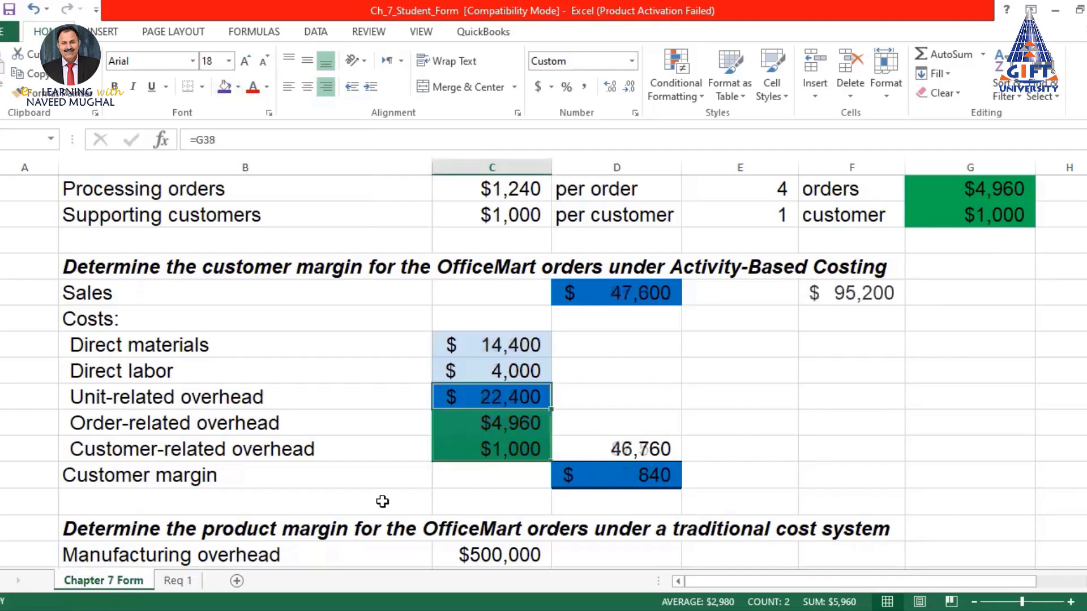
pyautogui.click(506, 424)
pyautogui.moveTo(500, 439); pyautogui.dragTo(500, 450)
pyautogui.click(224, 87)
# Select the direct materials through unit-related overhead costs on Chapter 7 Form
pyautogui.scroll(-2, 732, 359)
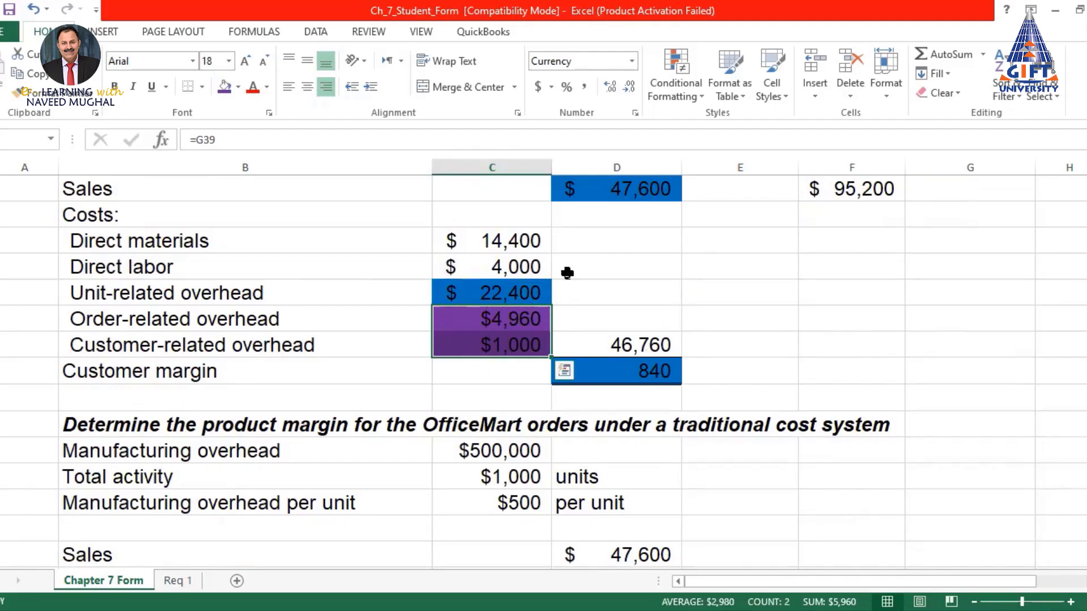
pyautogui.scroll(1, 589, 325)
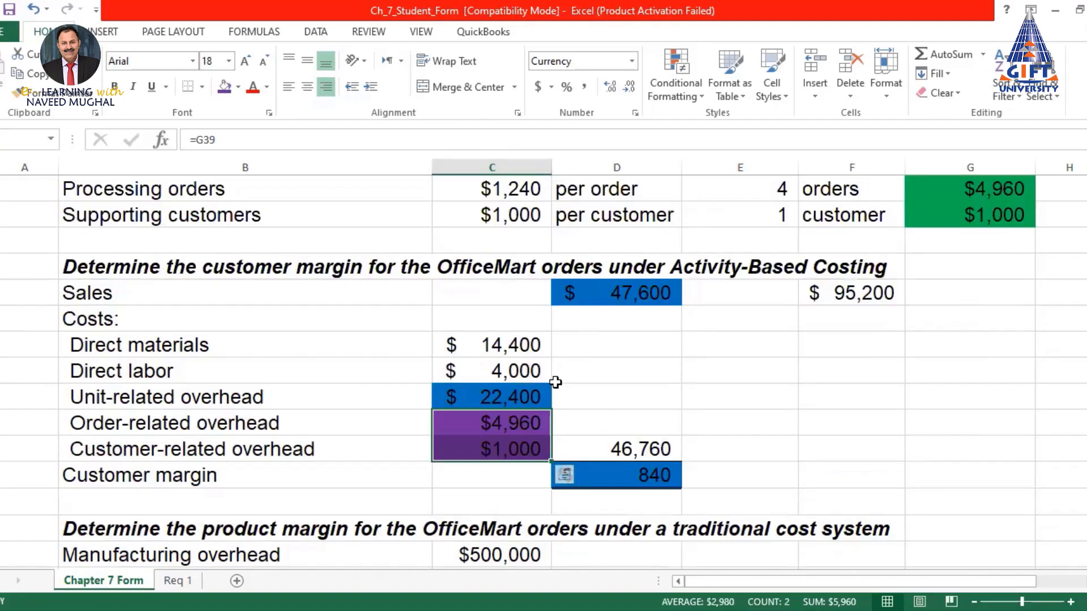
pyautogui.moveTo(498, 347); pyautogui.dragTo(496, 395)
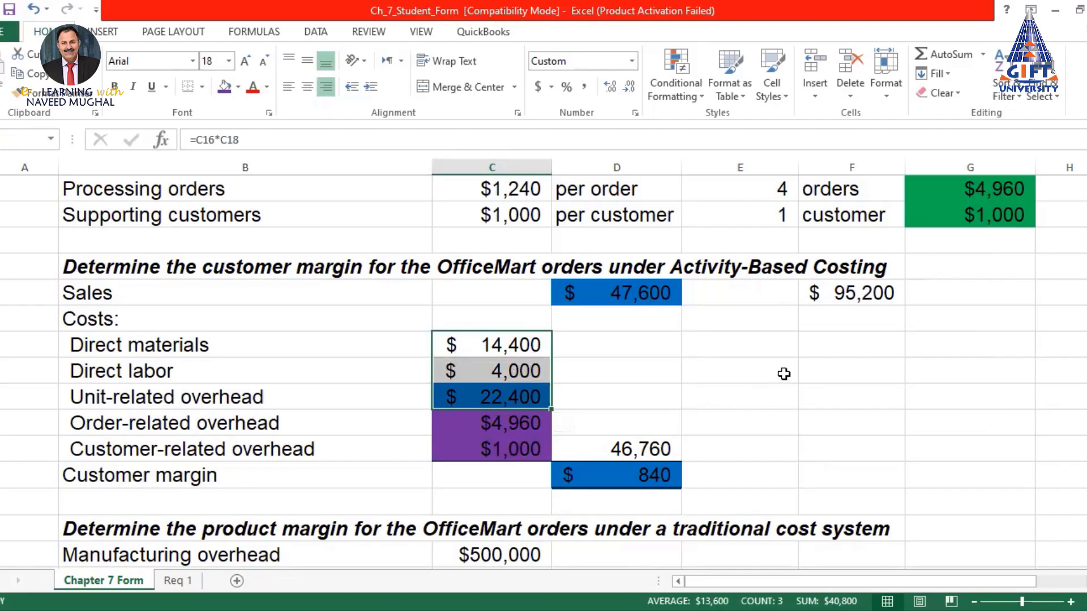
# On Req 1, review the blue unit-level costs, $95,200 sales and $7,640 customer margin
pyautogui.click(175, 581)
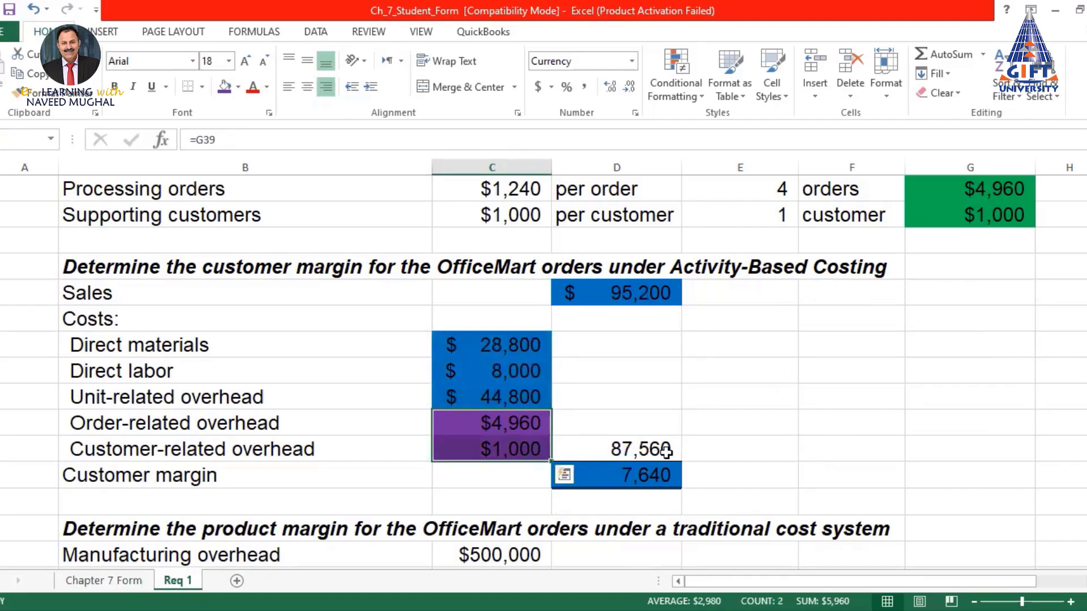
pyautogui.moveTo(498, 343); pyautogui.dragTo(505, 395)
pyautogui.click(618, 293)
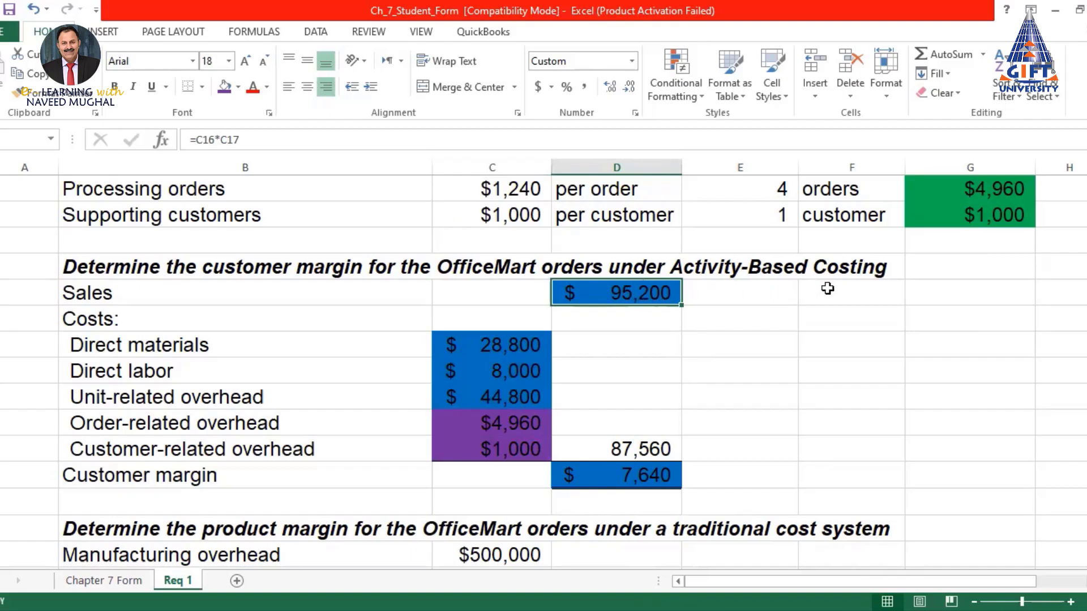
pyautogui.moveTo(498, 347); pyautogui.dragTo(537, 453)
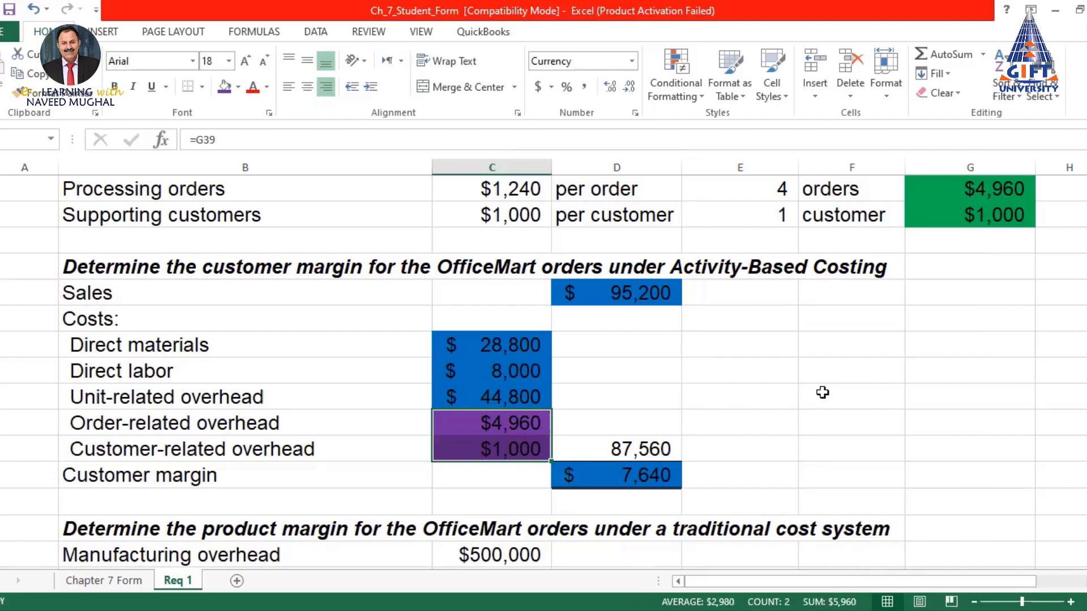
pyautogui.click(644, 475)
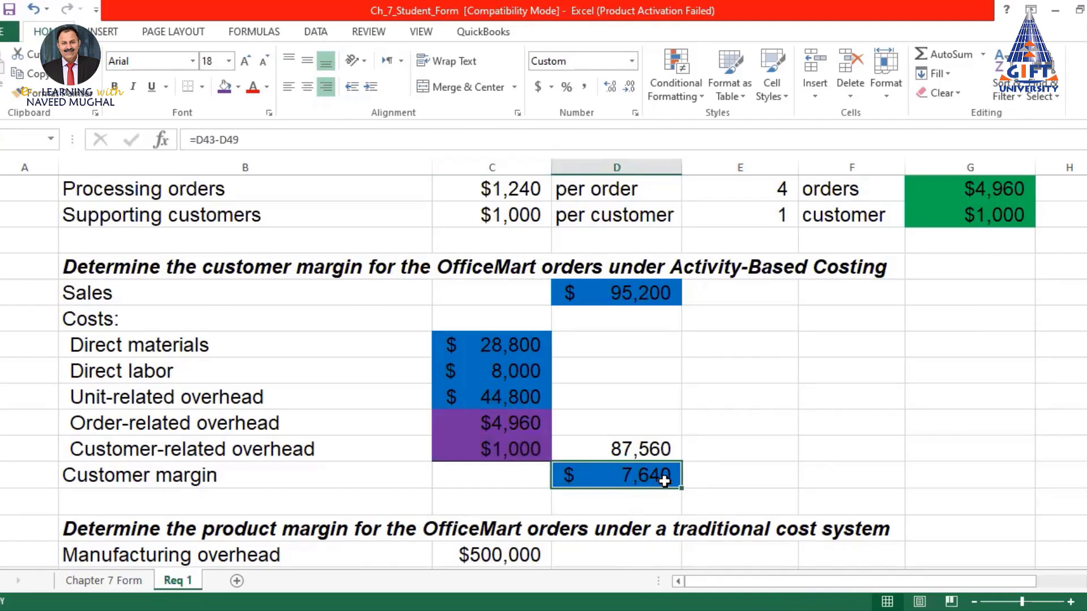
pyautogui.click(776, 292)
# Review the purple order-related and customer-related overhead costs against the $7,640 customer margin
pyautogui.moveTo(531, 427); pyautogui.dragTo(521, 450)
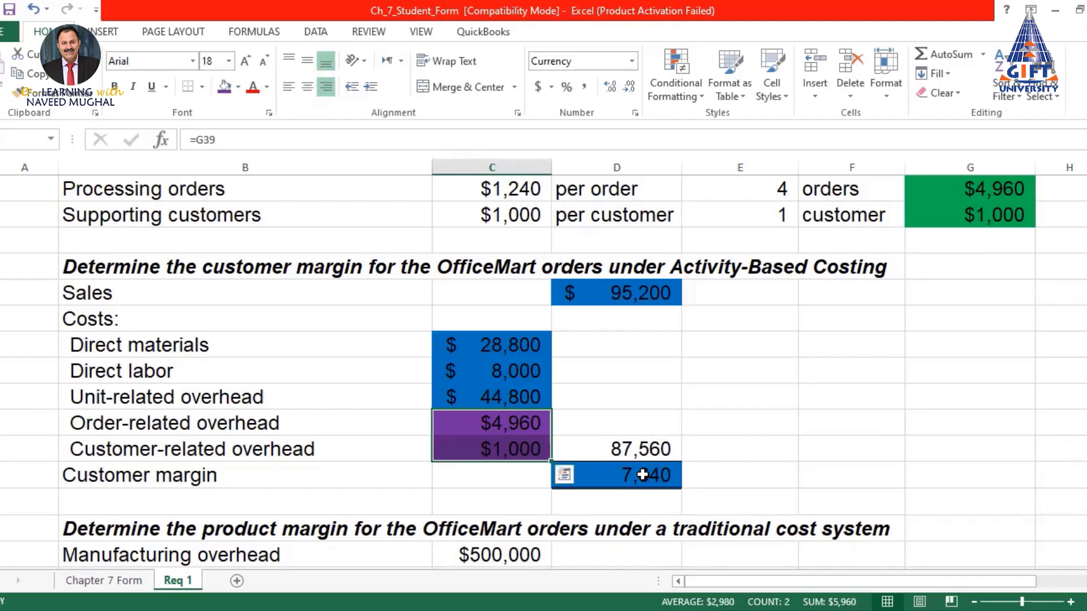
pyautogui.click(675, 473)
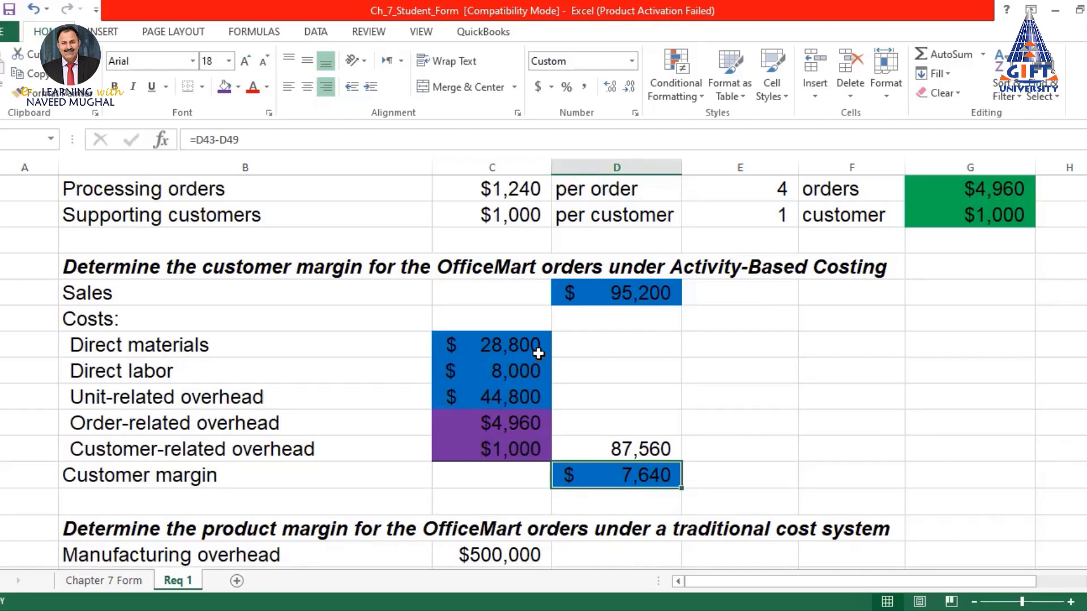
pyautogui.moveTo(521, 424); pyautogui.dragTo(522, 454)
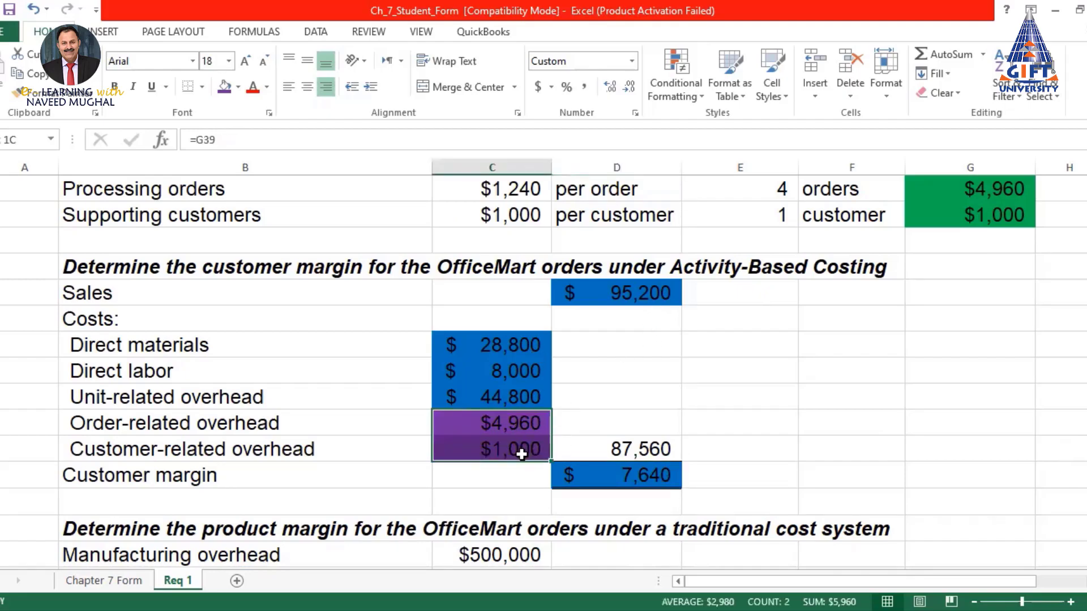
pyautogui.moveTo(527, 344); pyautogui.dragTo(526, 447)
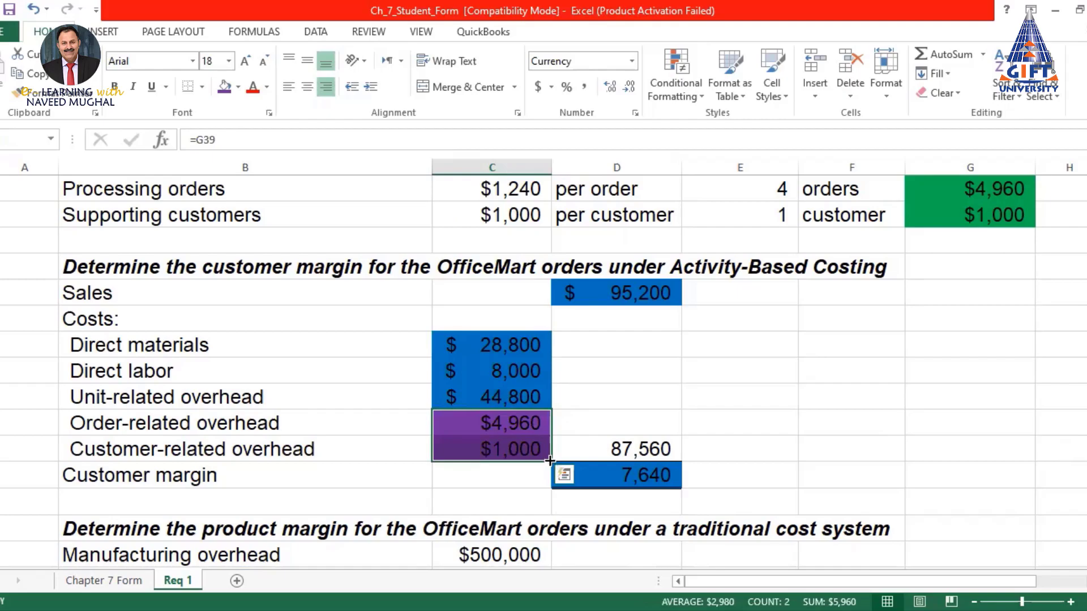
pyautogui.click(120, 423)
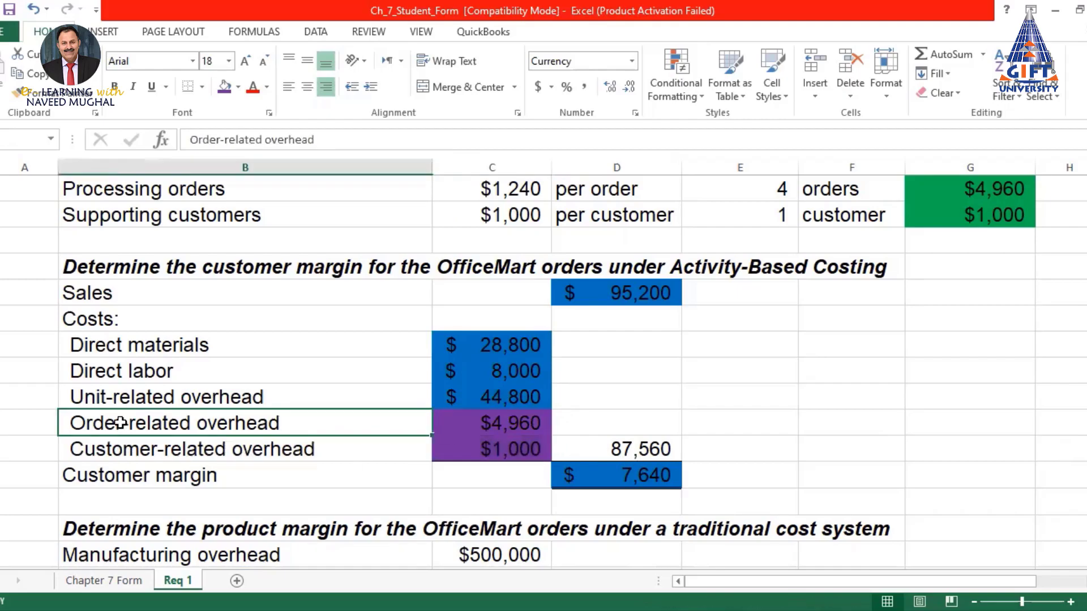
pyautogui.click(512, 421)
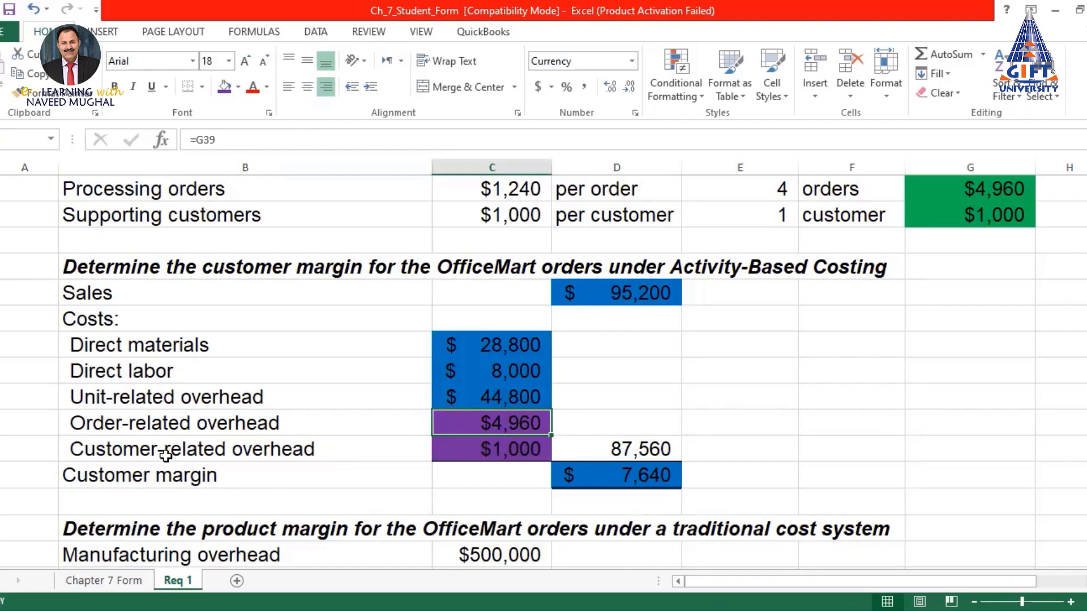
pyautogui.click(176, 453)
pyautogui.click(489, 446)
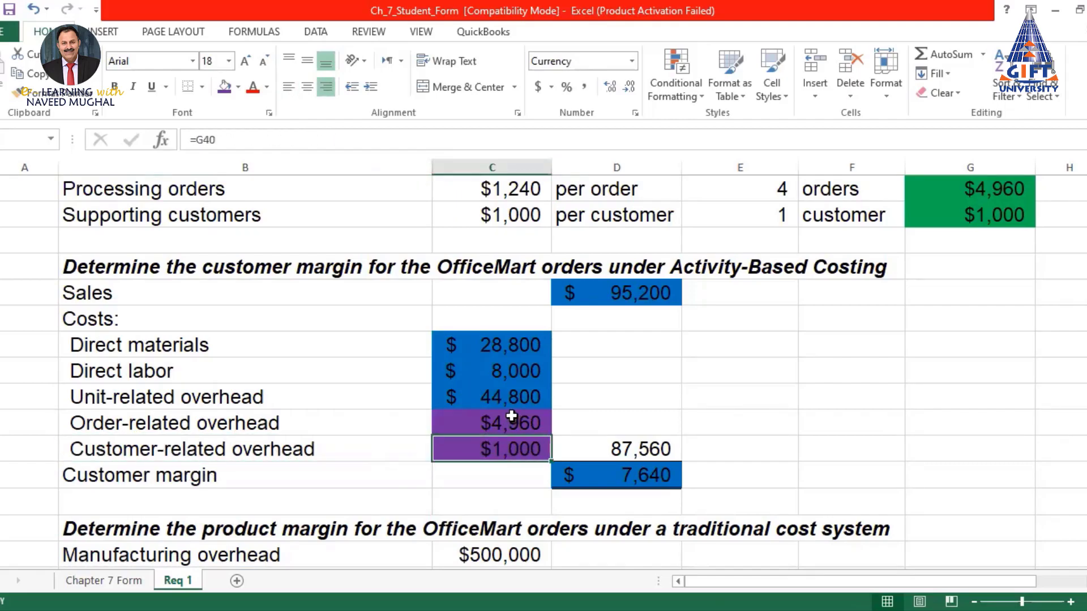
pyautogui.moveTo(511, 419); pyautogui.dragTo(498, 450)
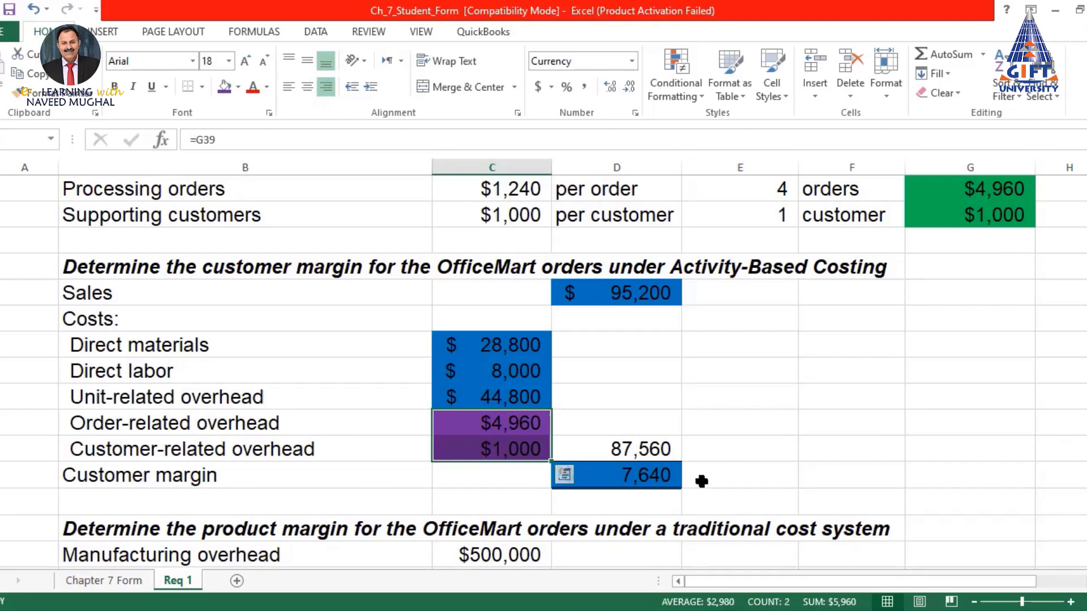
pyautogui.click(648, 478)
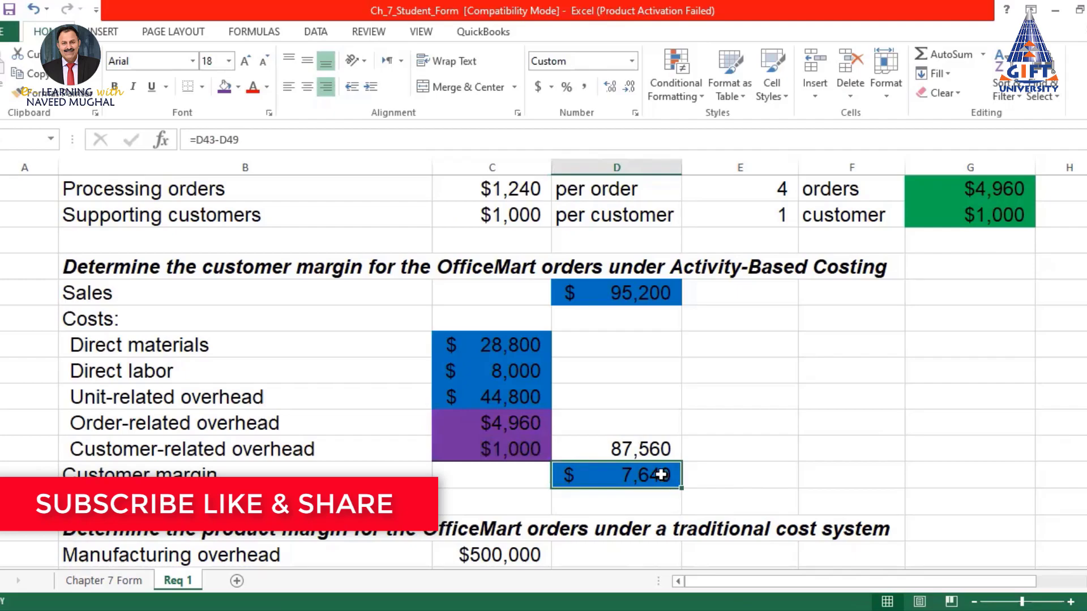
pyautogui.click(111, 582)
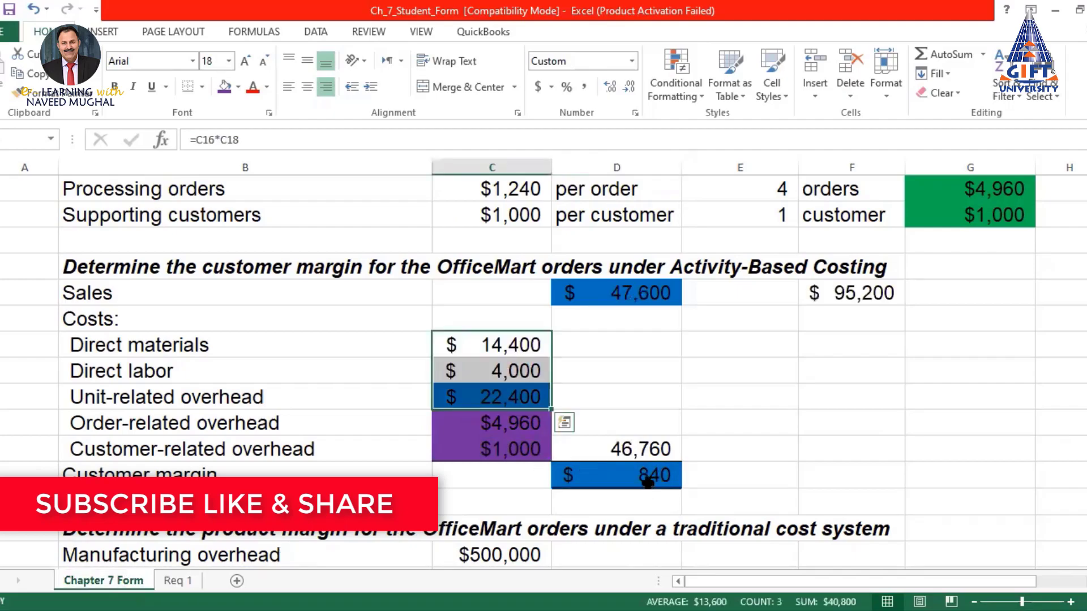
pyautogui.click(174, 581)
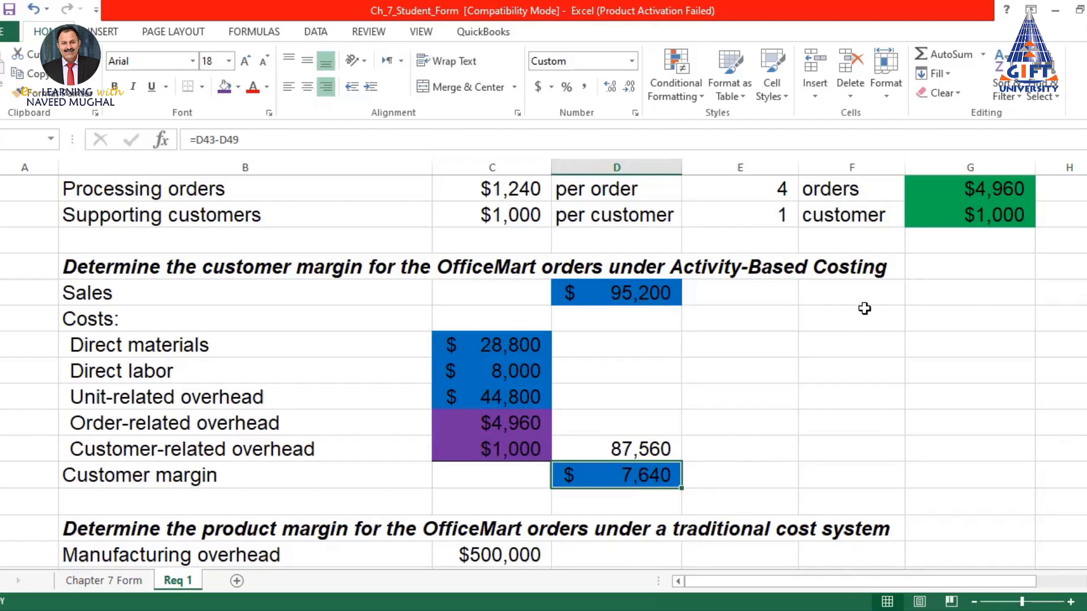
pyautogui.moveTo(525, 342); pyautogui.dragTo(518, 448)
pyautogui.click(517, 424)
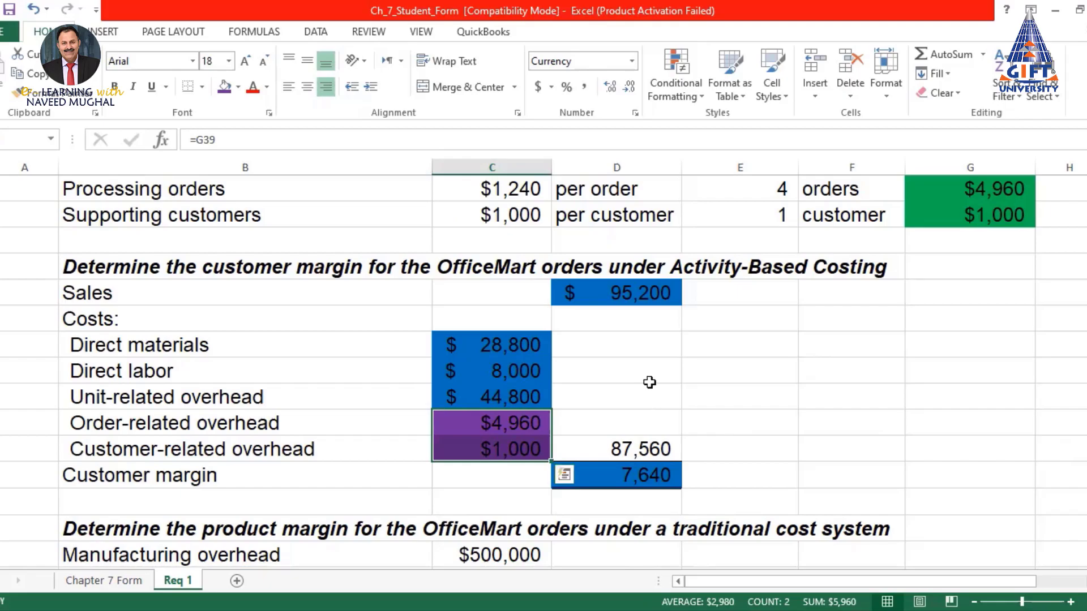
pyautogui.moveTo(515, 290); pyautogui.dragTo(566, 474)
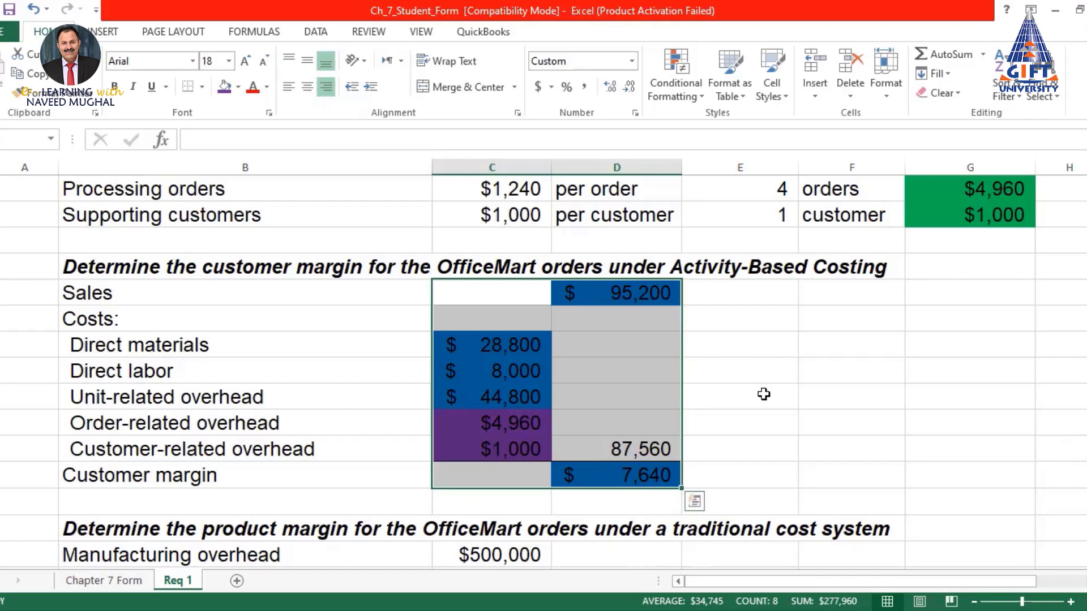
pyautogui.click(668, 475)
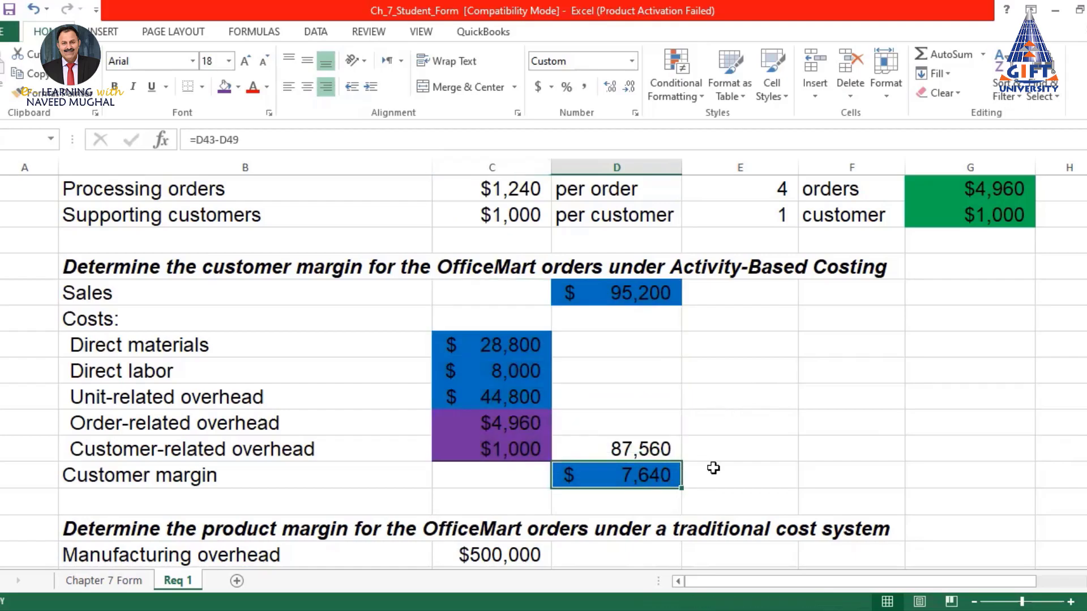
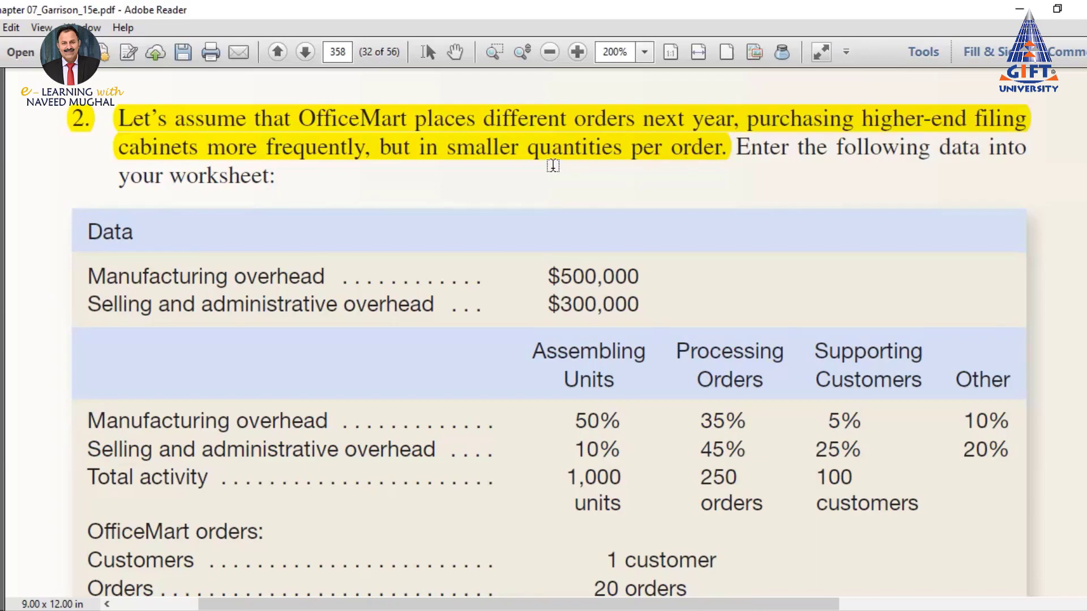
# Highlight OfficeMart's new figures in yellow: 20 orders, 80 units, $795, $185 and $90
pyautogui.scroll(-3, 568, 232)
pyautogui.scroll(-2, 568, 232)
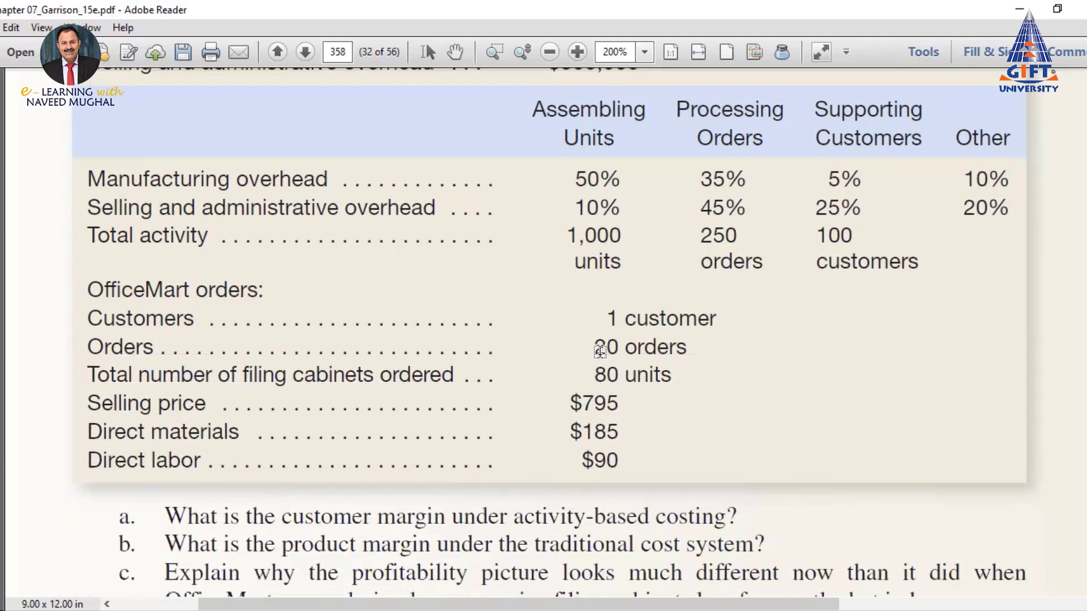
pyautogui.moveTo(592, 376); pyautogui.dragTo(641, 387)
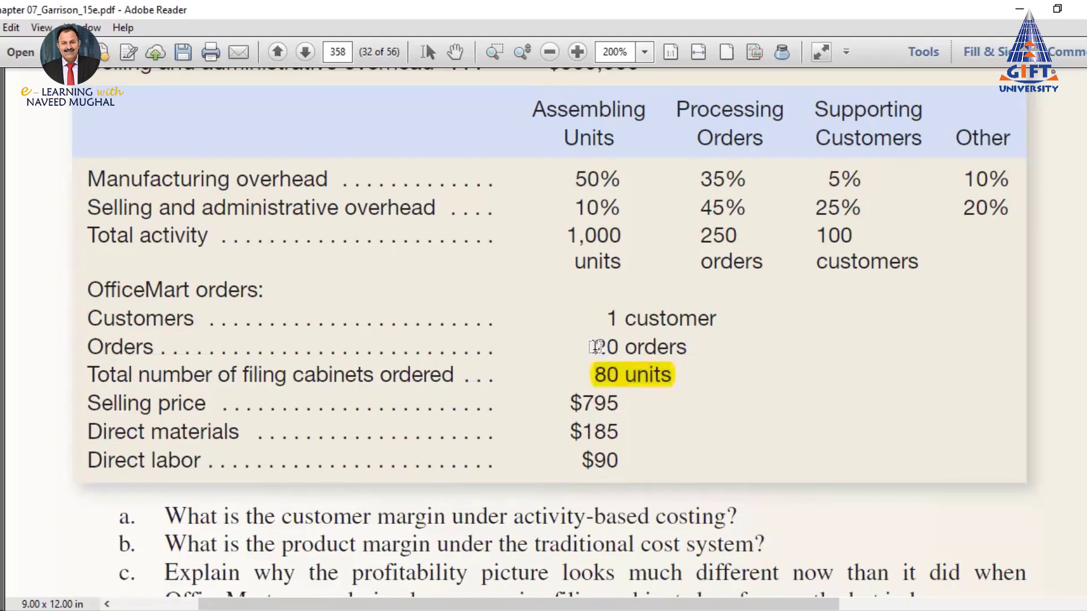
pyautogui.moveTo(593, 345); pyautogui.dragTo(636, 360)
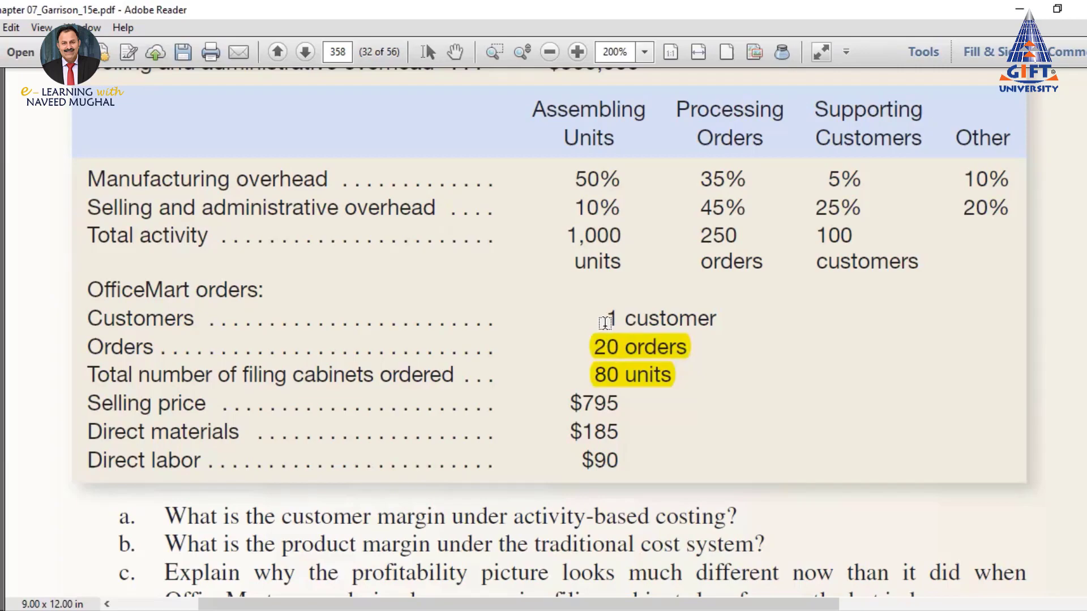
pyautogui.moveTo(601, 315); pyautogui.dragTo(620, 319)
pyautogui.scroll(-2, 657, 319)
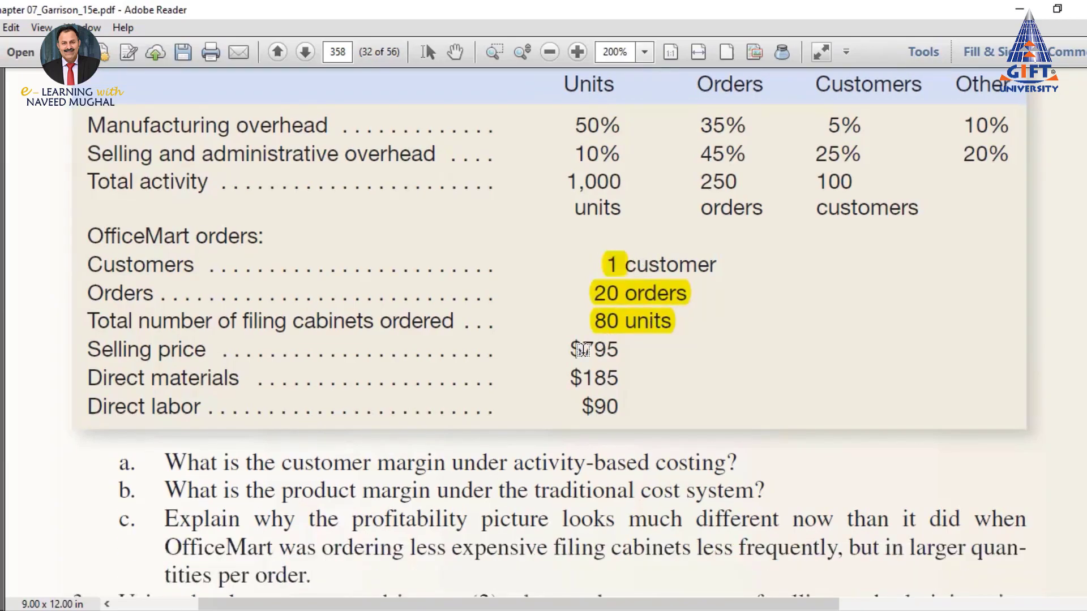
pyautogui.moveTo(569, 350); pyautogui.dragTo(621, 351)
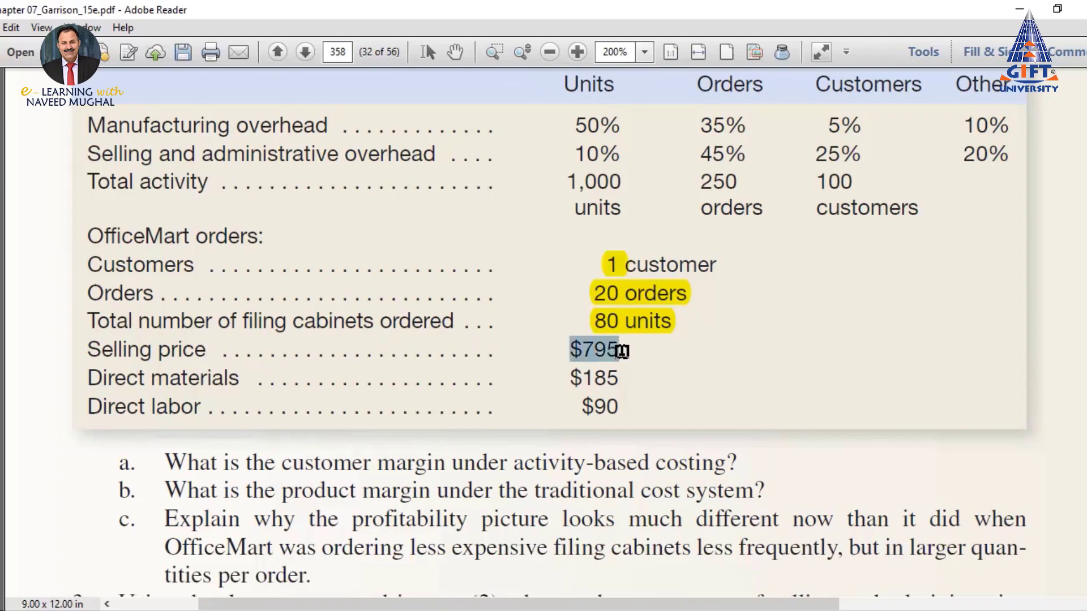
pyautogui.moveTo(568, 378); pyautogui.dragTo(622, 407)
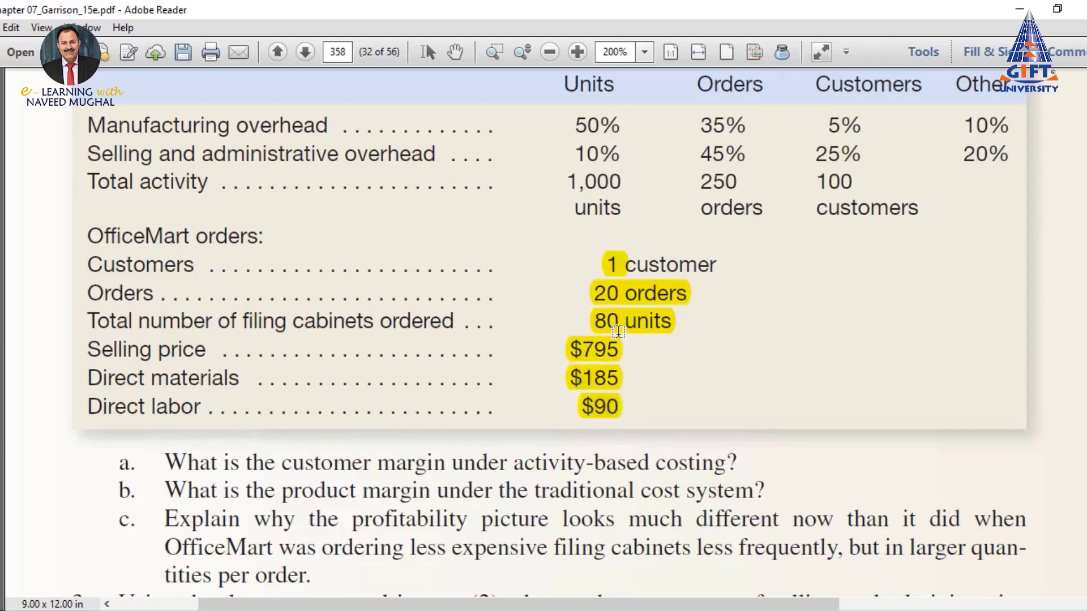
# Highlight questions a, b and c in yellow, then return to Excel
pyautogui.scroll(-1, 592, 328)
pyautogui.moveTo(116, 412); pyautogui.dragTo(765, 435)
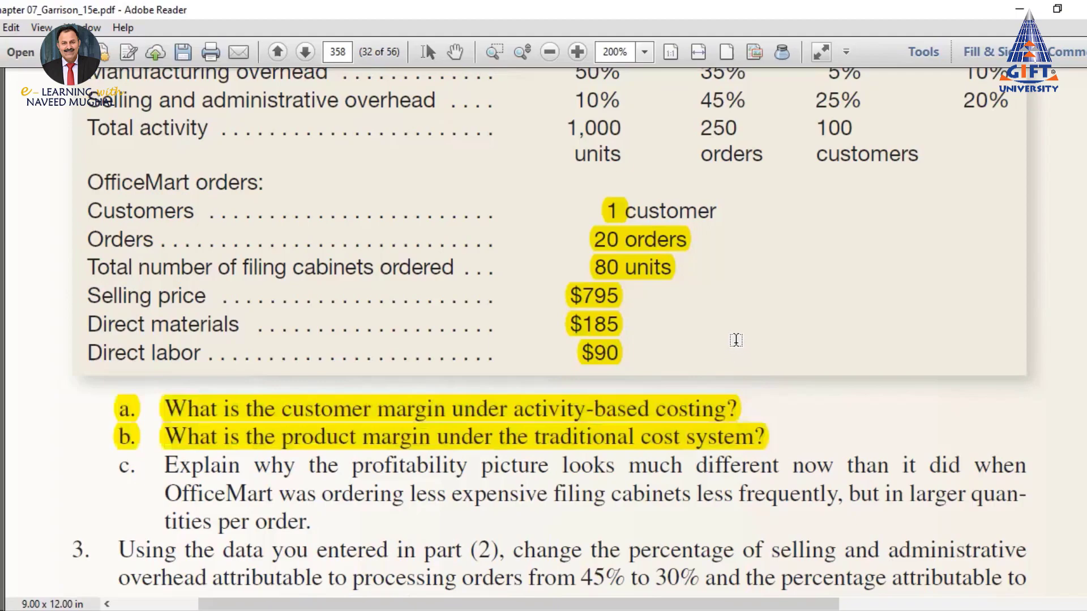
pyautogui.scroll(-3, 736, 338)
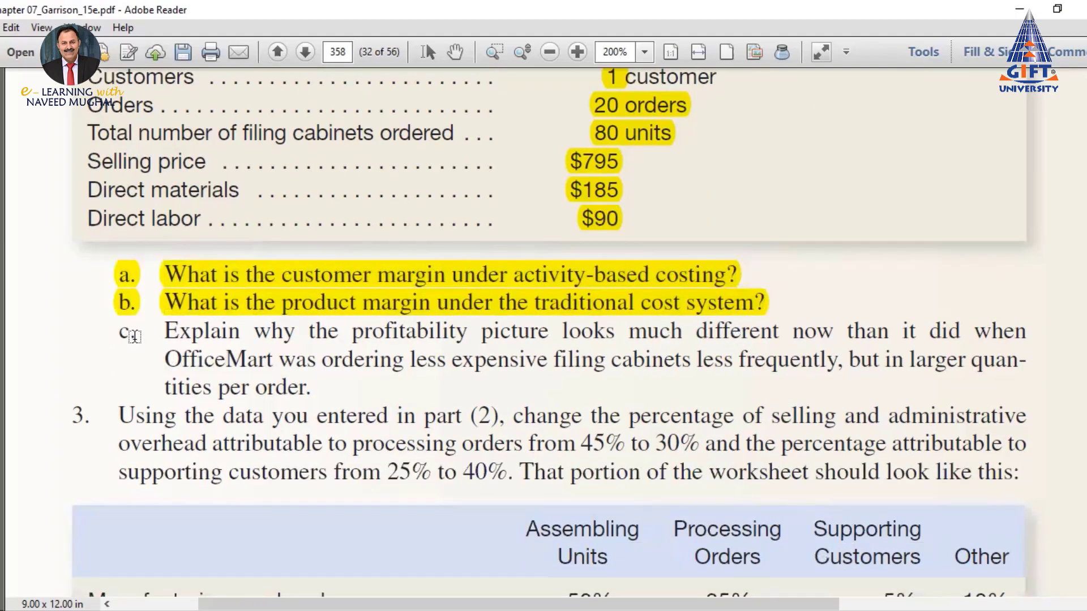
pyautogui.moveTo(125, 331); pyautogui.dragTo(316, 378)
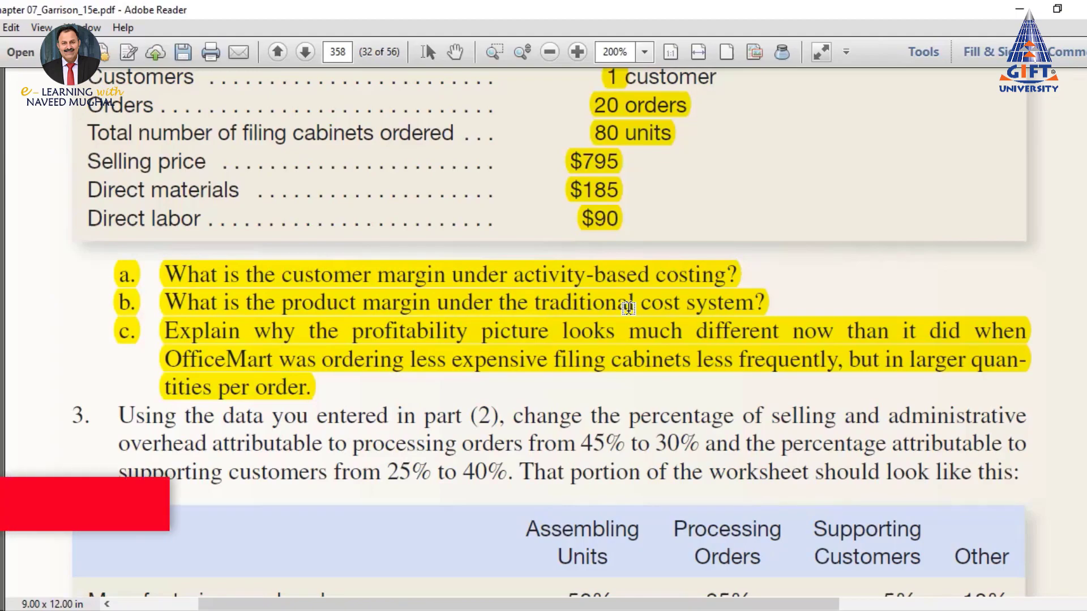
pyautogui.scroll(2, 605, 205)
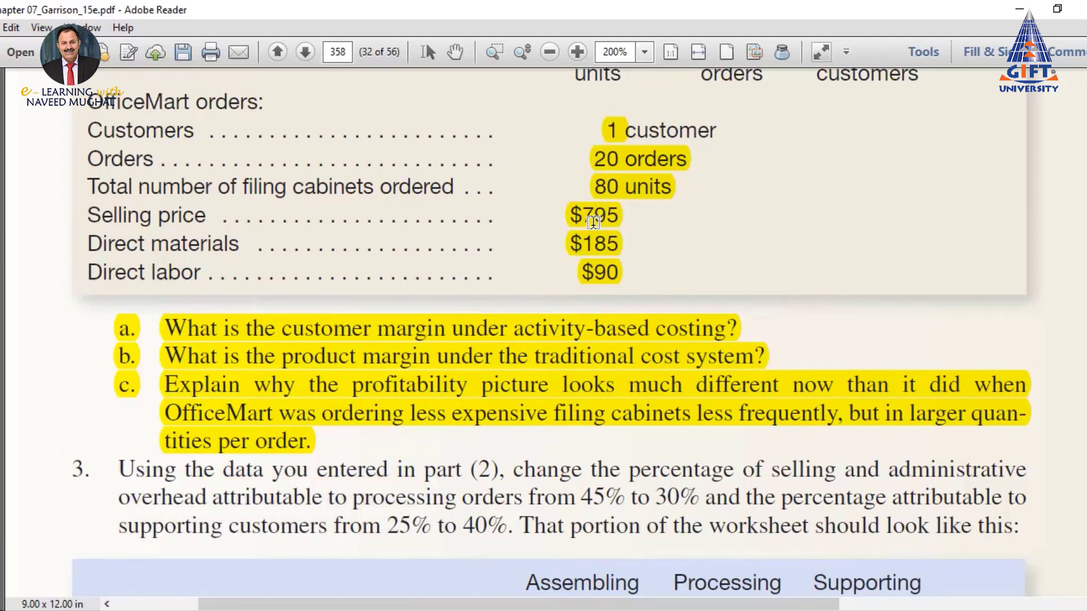
pyautogui.scroll(-2, 593, 222)
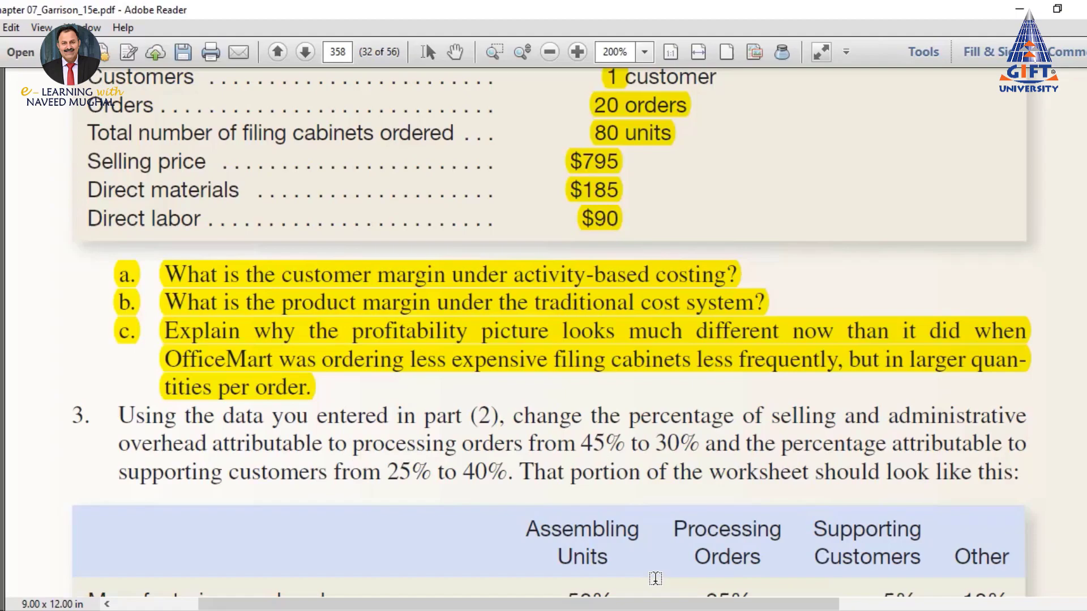
pyautogui.hotkey('alt', 'Tab')
pyautogui.scroll(-1, 523, 368)
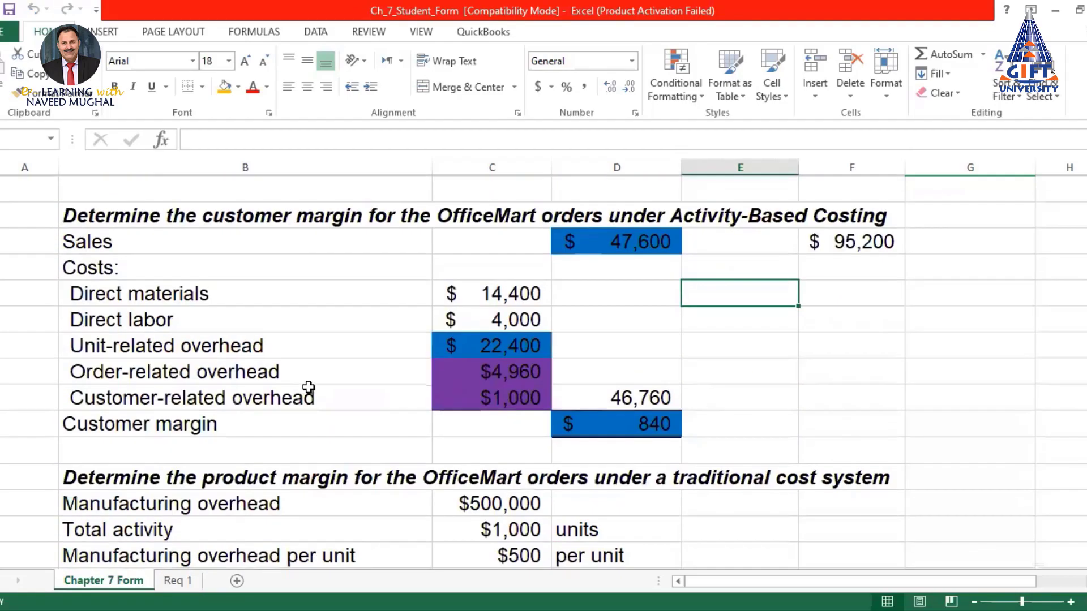
# Copy the Chapter 7 Form sheet, place it after Req 1, and name it 'Req 2'
pyautogui.rightClick(115, 584)
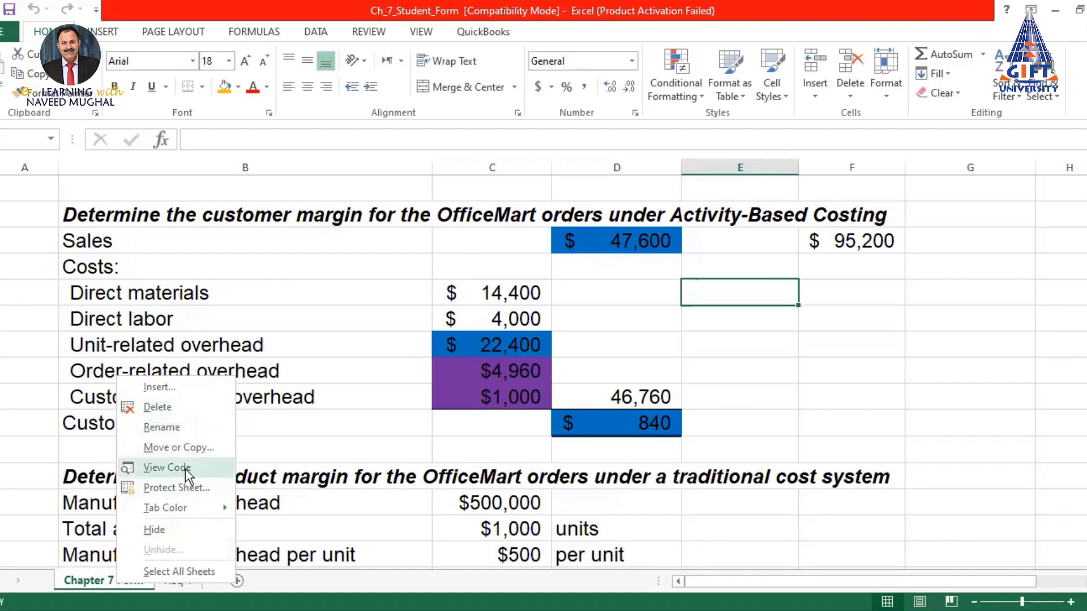
pyautogui.click(171, 447)
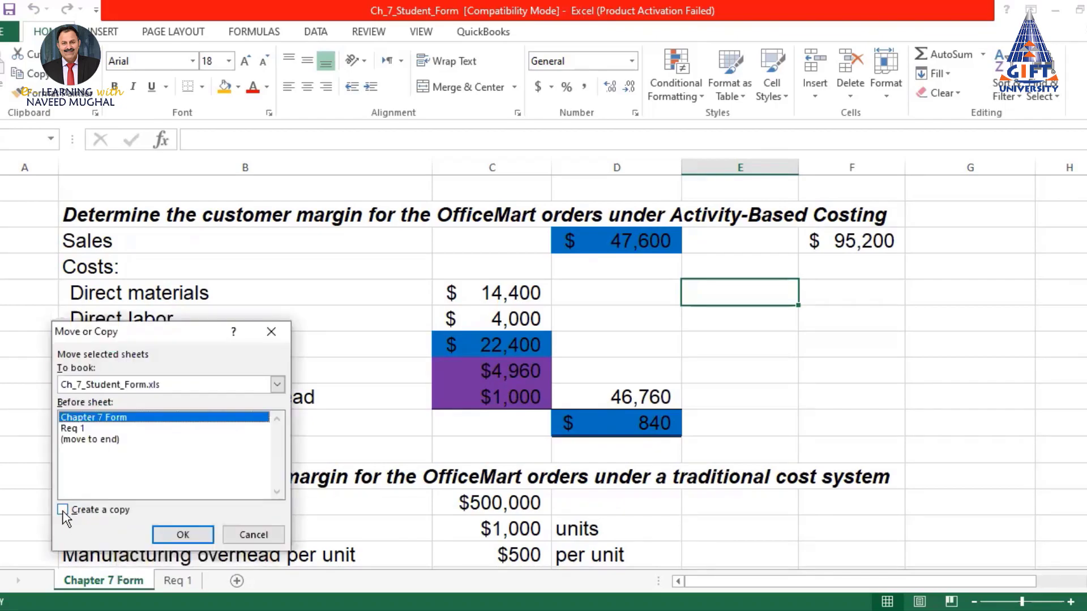
pyautogui.click(191, 532)
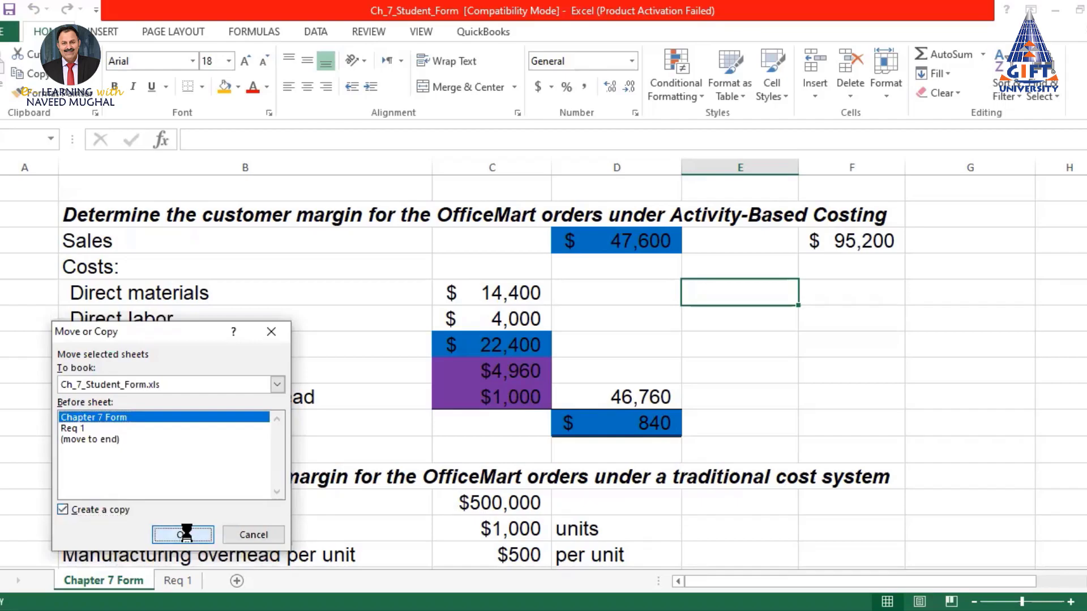
pyautogui.moveTo(135, 588); pyautogui.dragTo(316, 589)
pyautogui.doubleClick(312, 582)
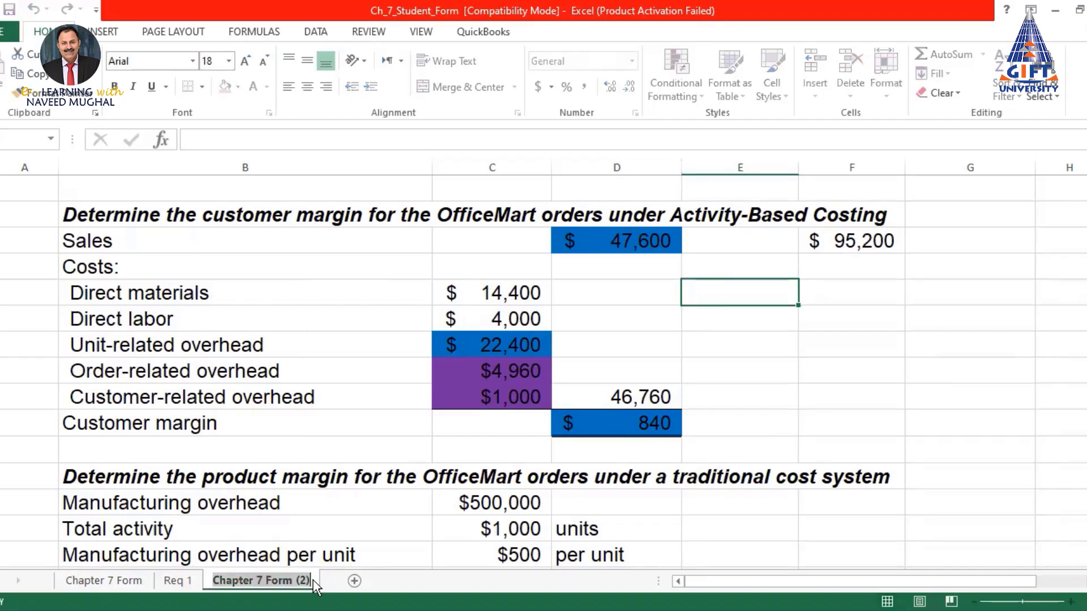
pyautogui.write('Req 2')
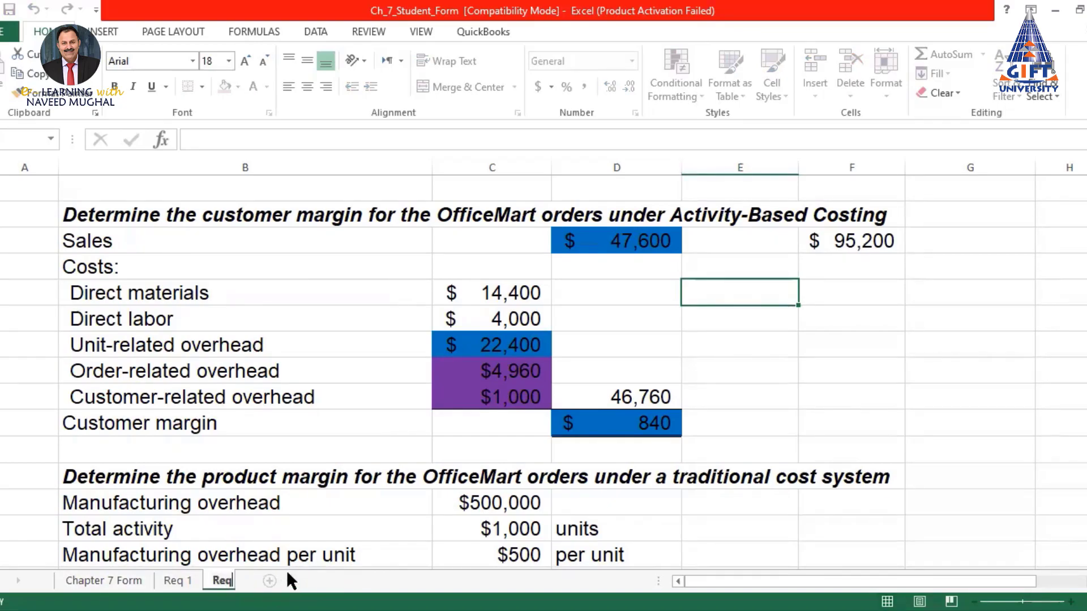
pyautogui.press('Return')
# On Req 2, change OfficeMart's number of orders to 20
pyautogui.click(779, 342)
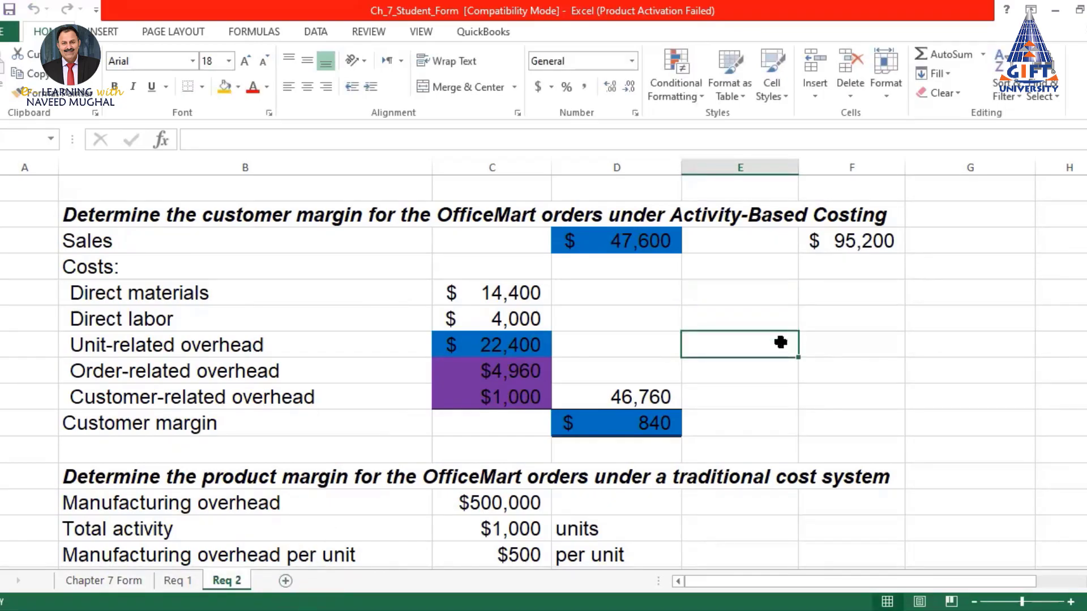
pyautogui.scroll(5, 781, 342)
pyautogui.scroll(7, 781, 342)
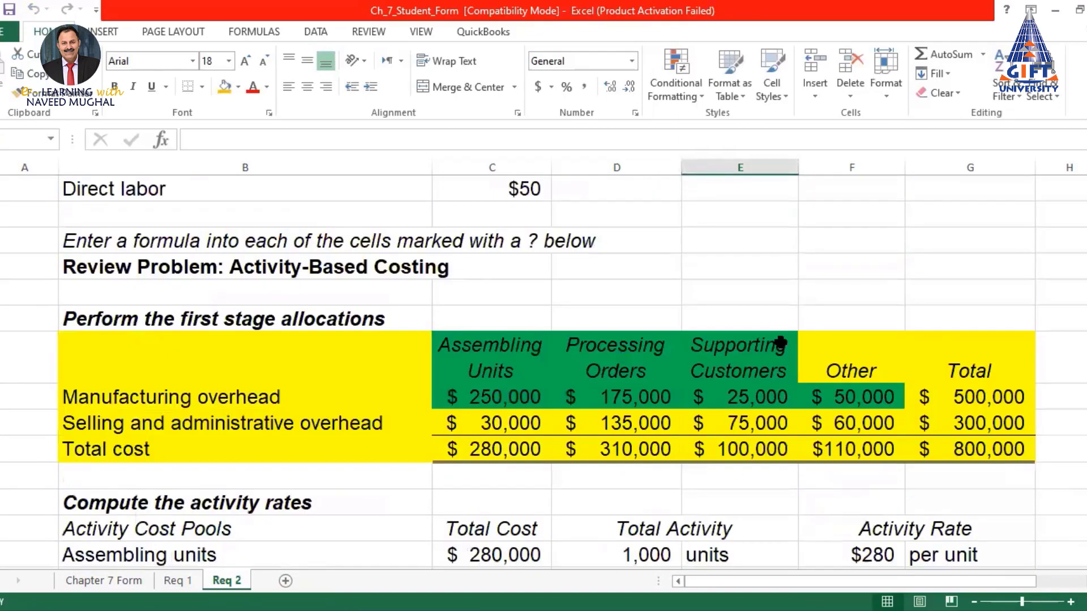
pyautogui.scroll(1, 700, 372)
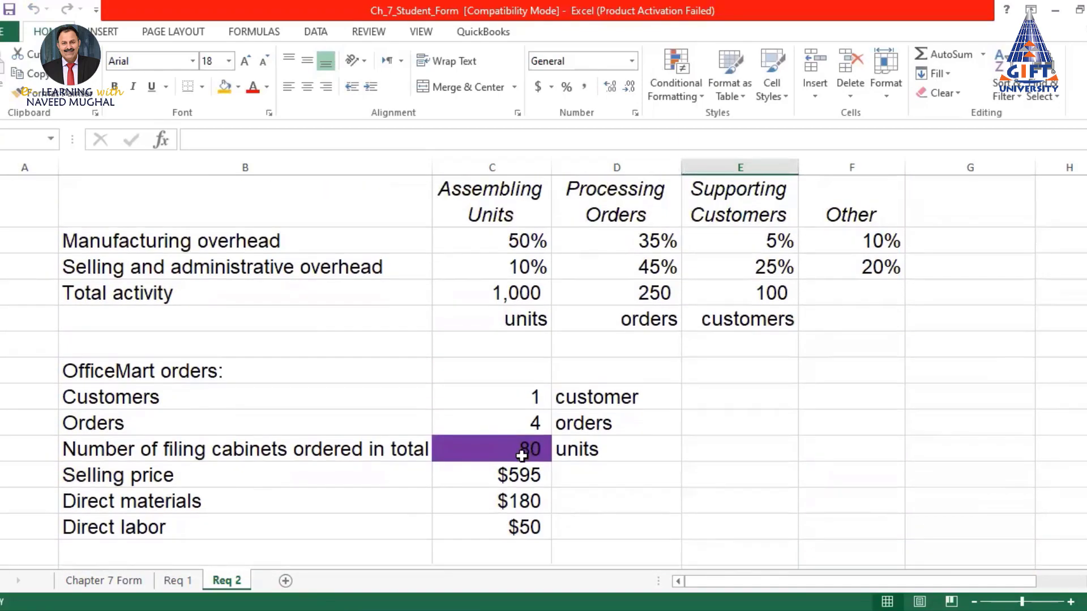
pyautogui.click(516, 449)
pyautogui.click(521, 423)
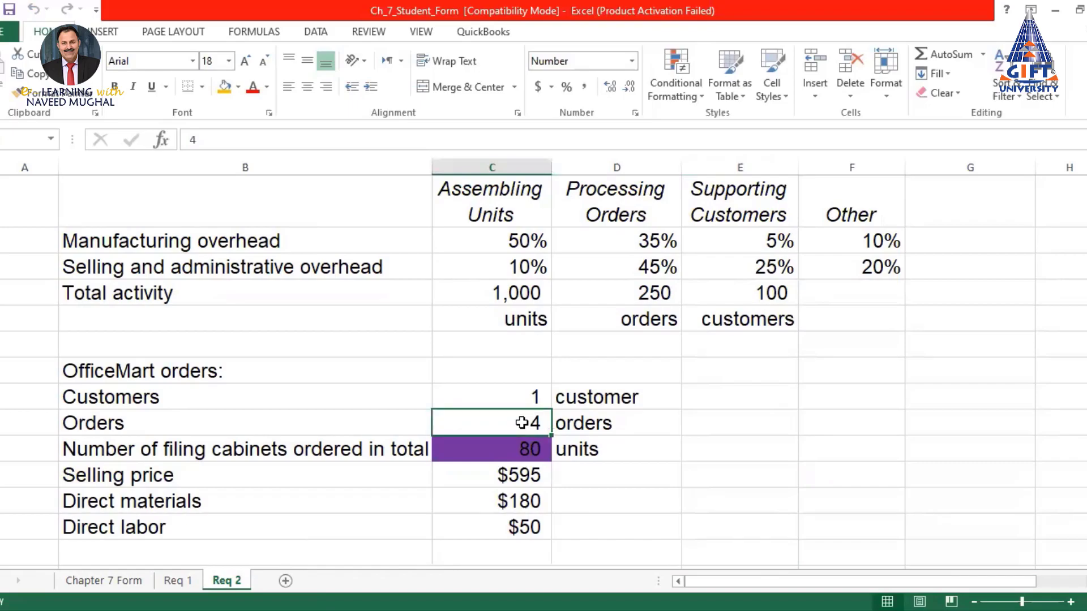
pyautogui.write('20')
pyautogui.press('Return')
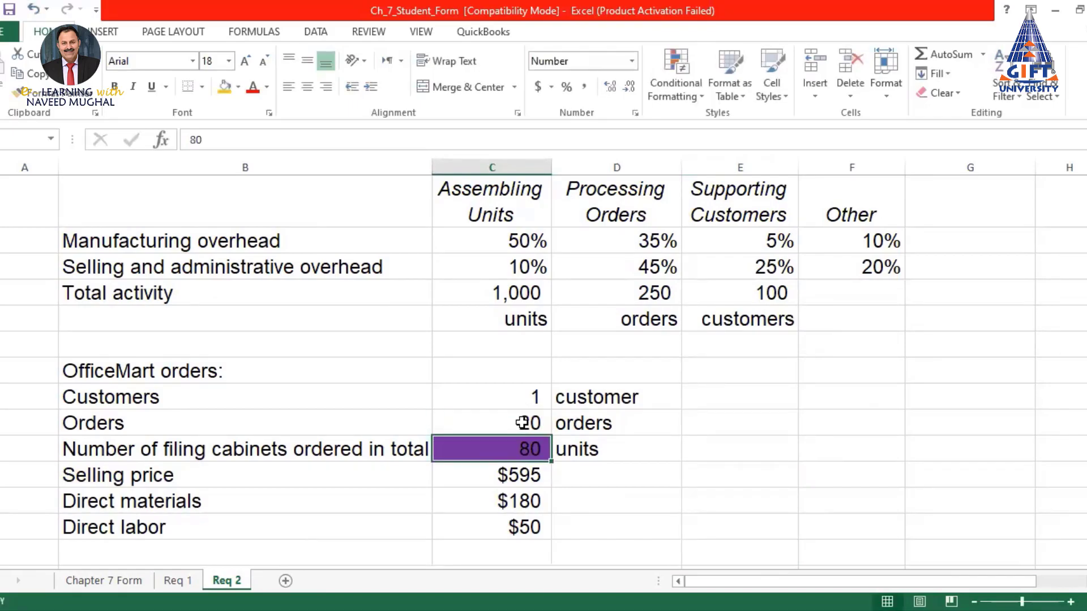
# Enter the $795 selling price, $185 direct materials and $90 direct labor
pyautogui.click(527, 475)
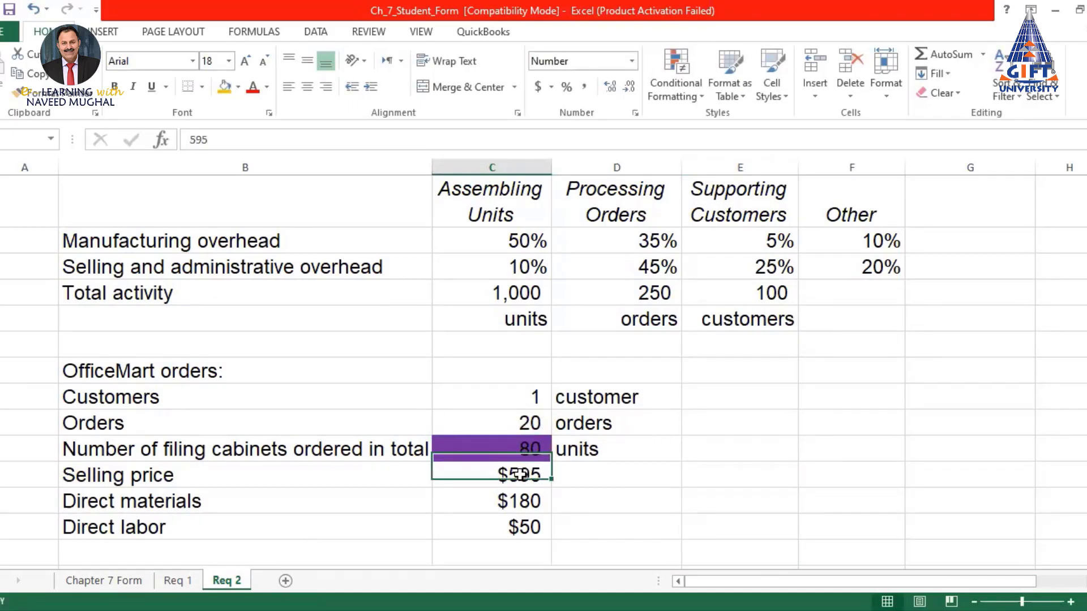
pyautogui.write('795')
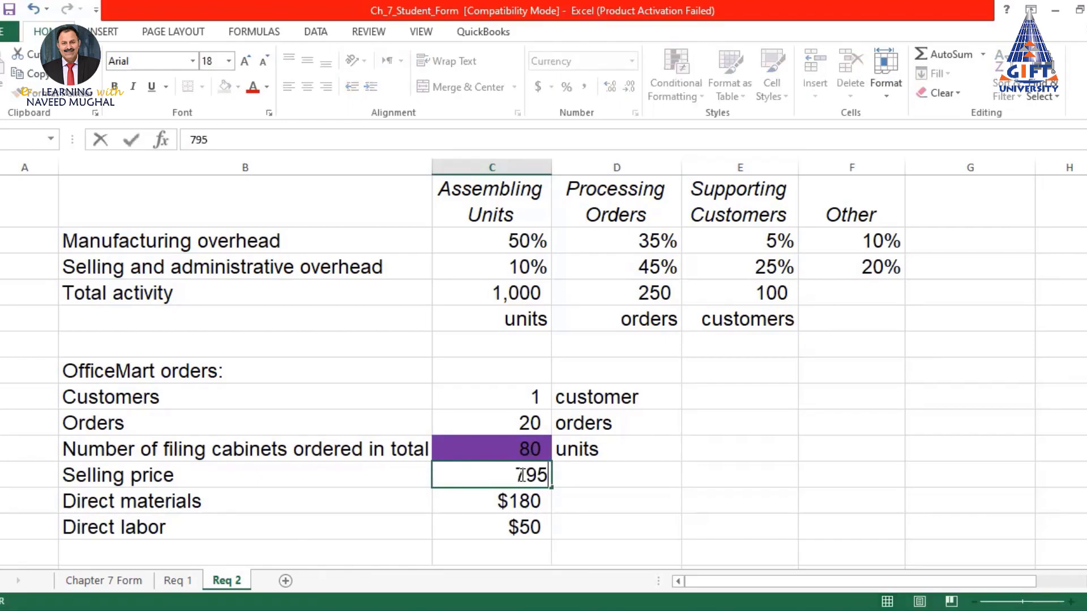
pyautogui.press('Return')
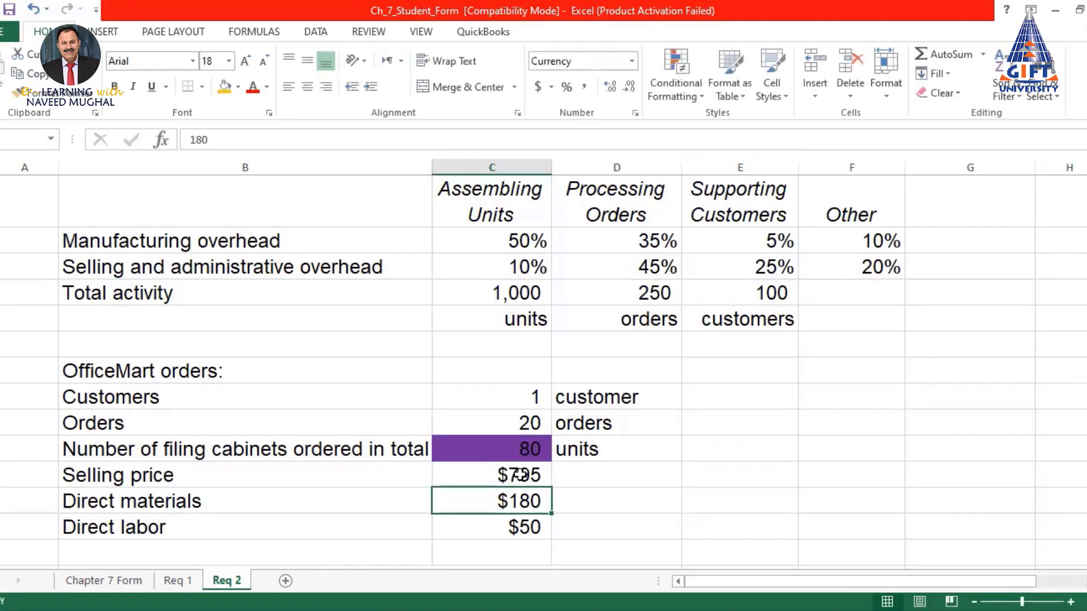
pyautogui.write('185')
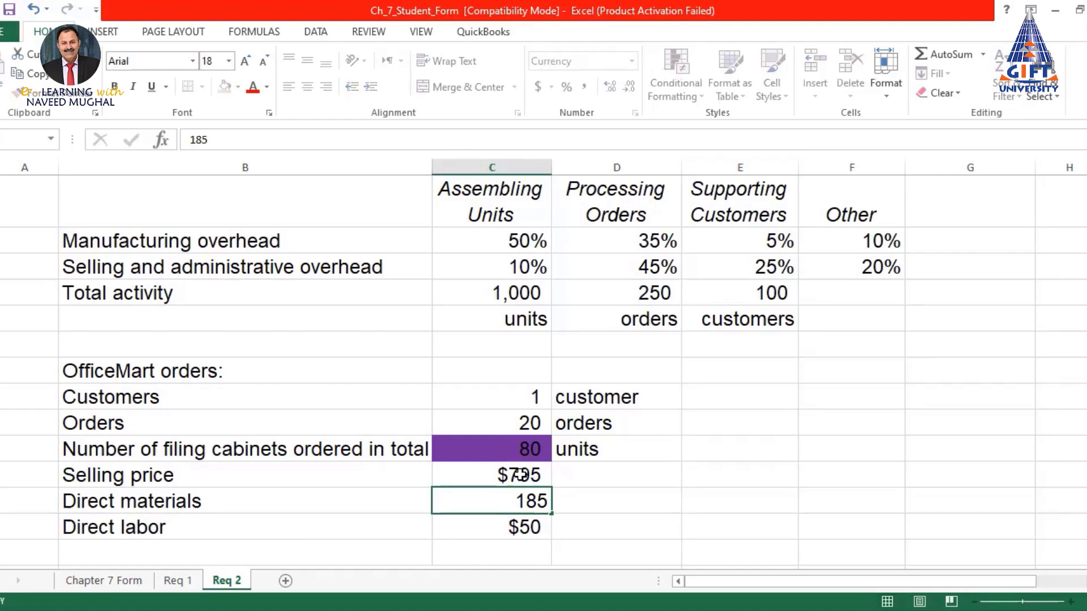
pyautogui.press('Return')
pyautogui.write('90')
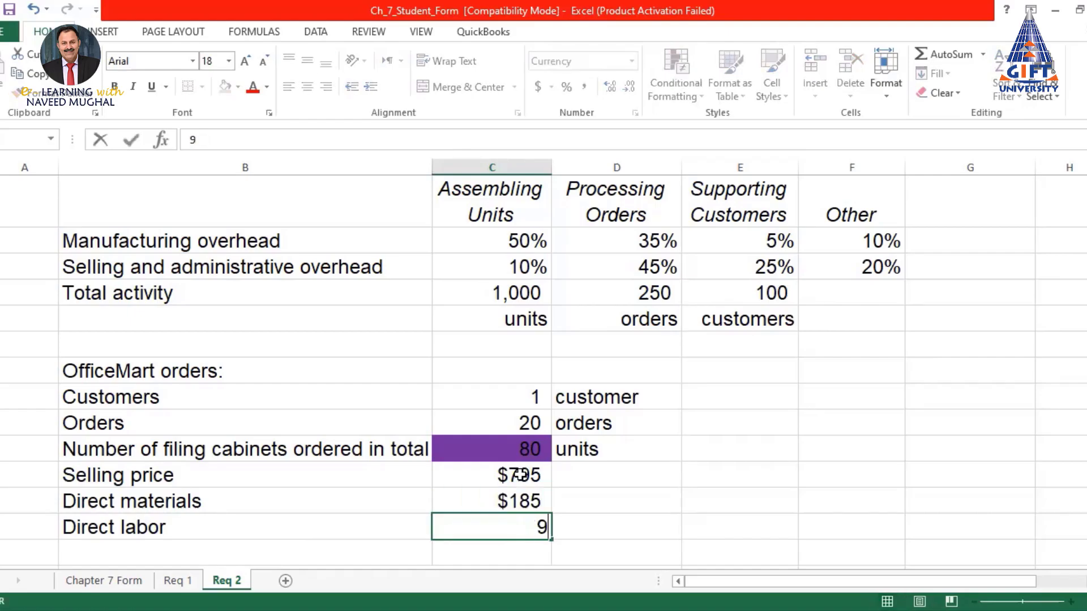
pyautogui.press('Return')
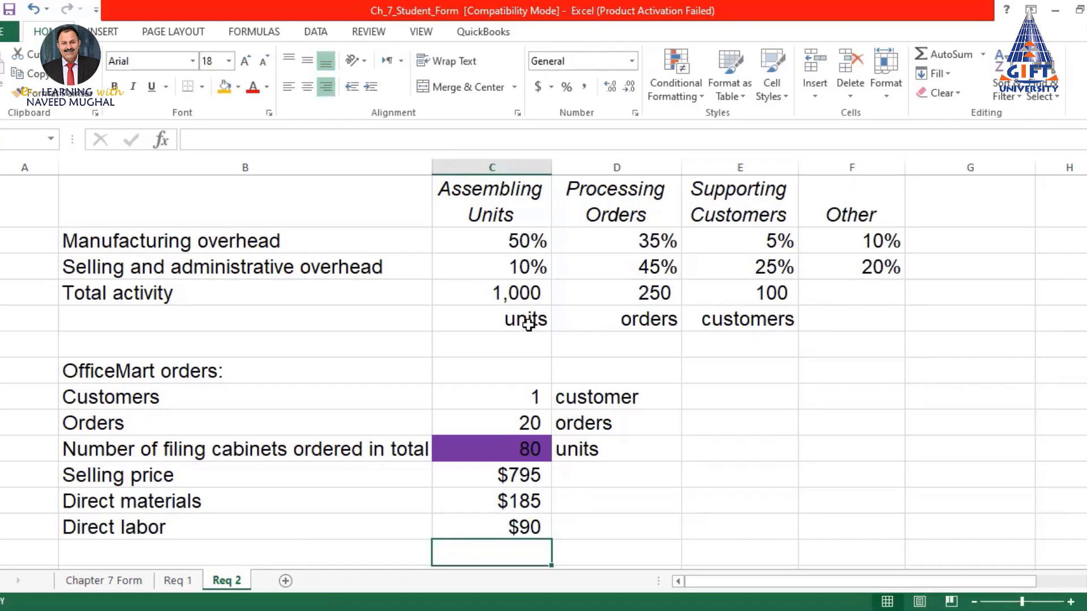
pyautogui.scroll(-5, 529, 324)
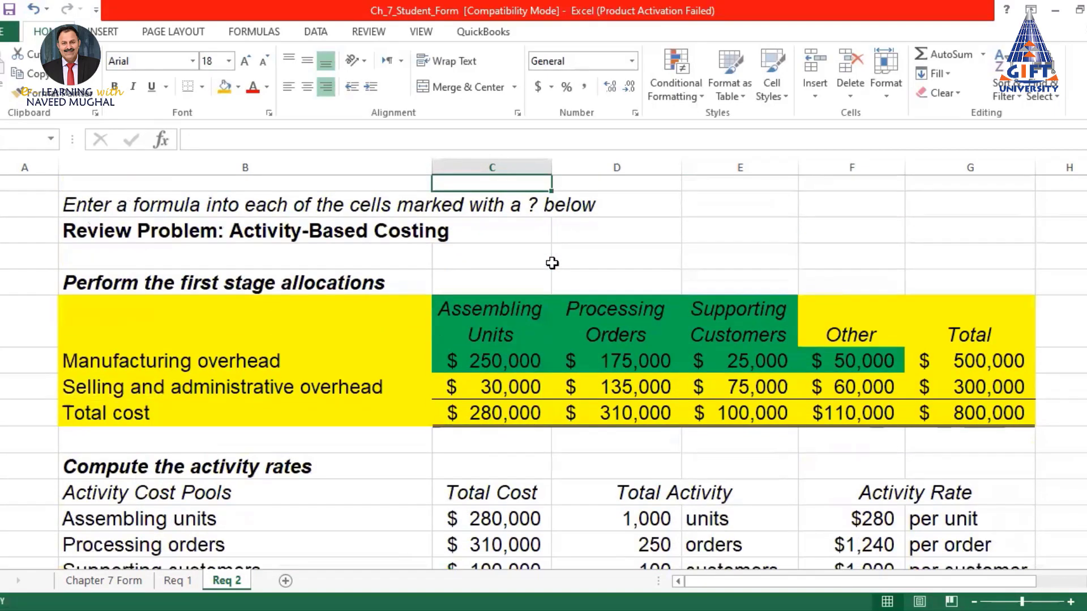
# Check the recalculated ABC figures: $63,600 sales, $70,200 total costs, $(6,600) customer margin
pyautogui.scroll(-3, 552, 262)
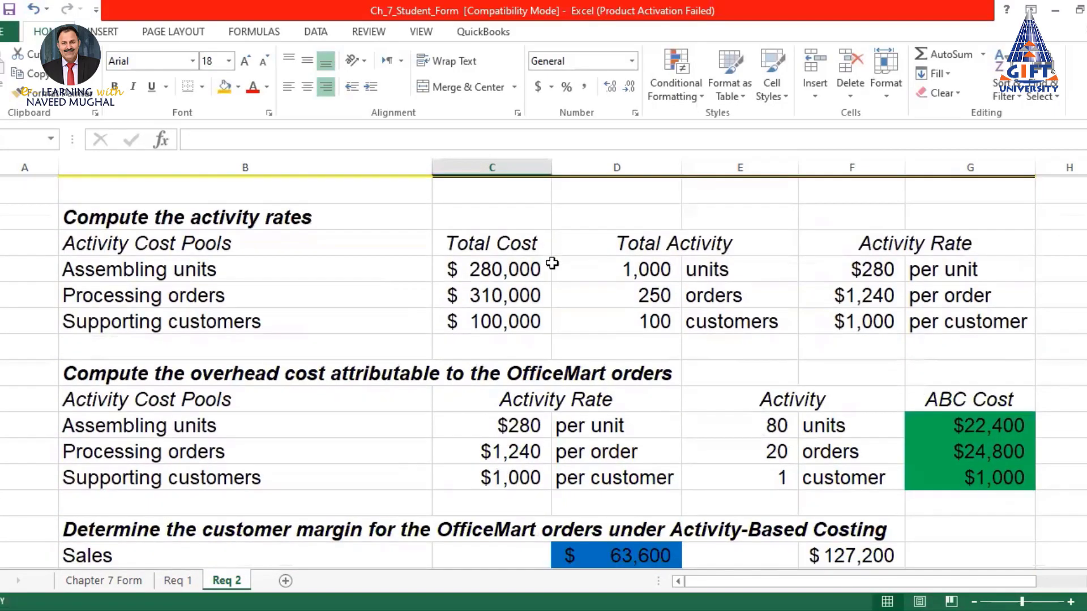
pyautogui.scroll(-3, 552, 262)
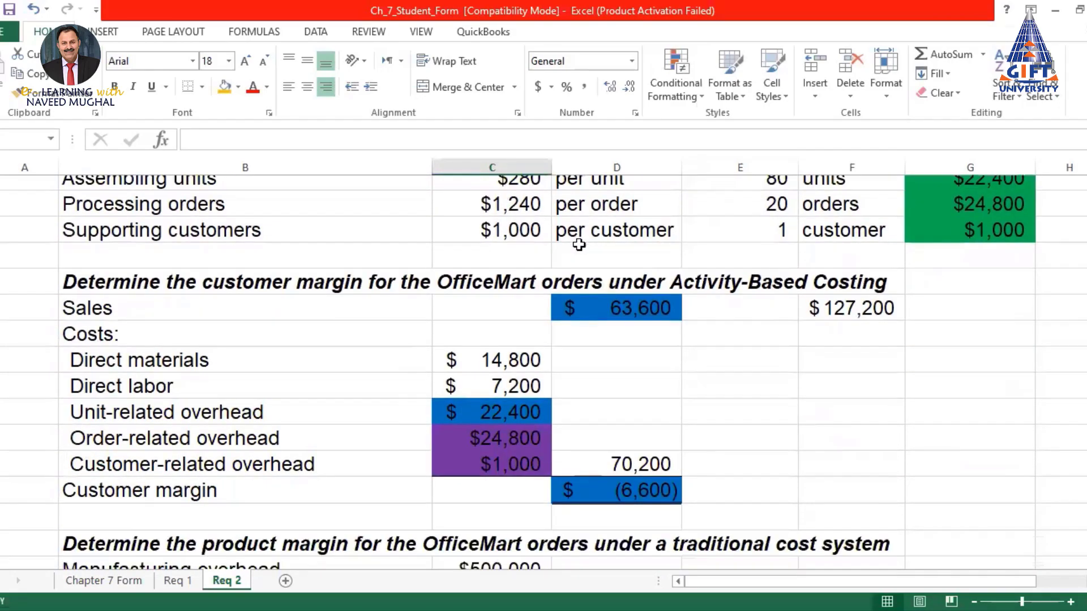
pyautogui.scroll(-1, 579, 245)
pyautogui.click(556, 249)
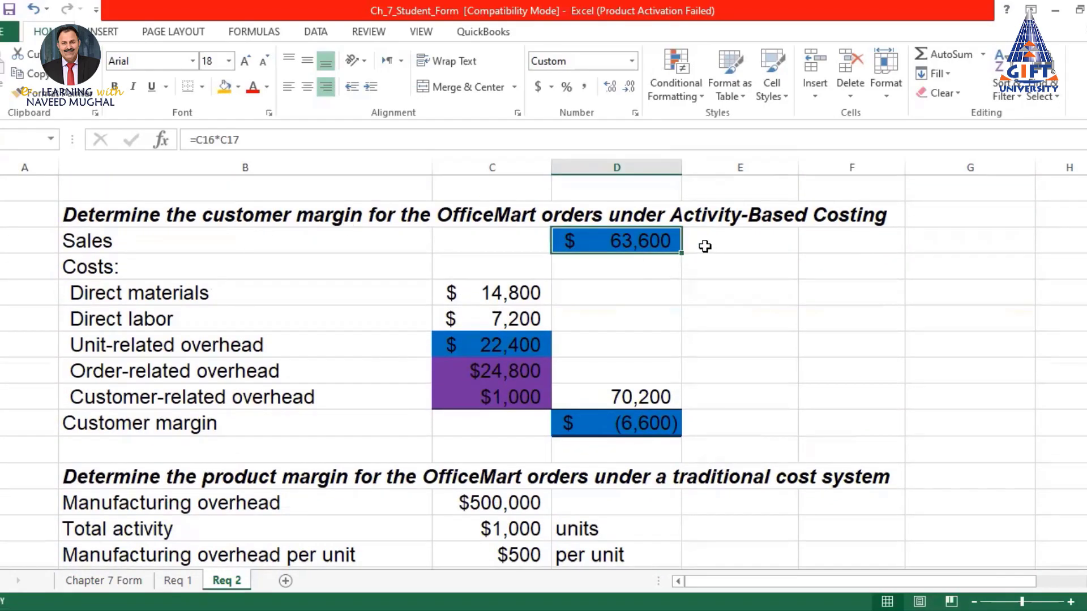
pyautogui.click(732, 267)
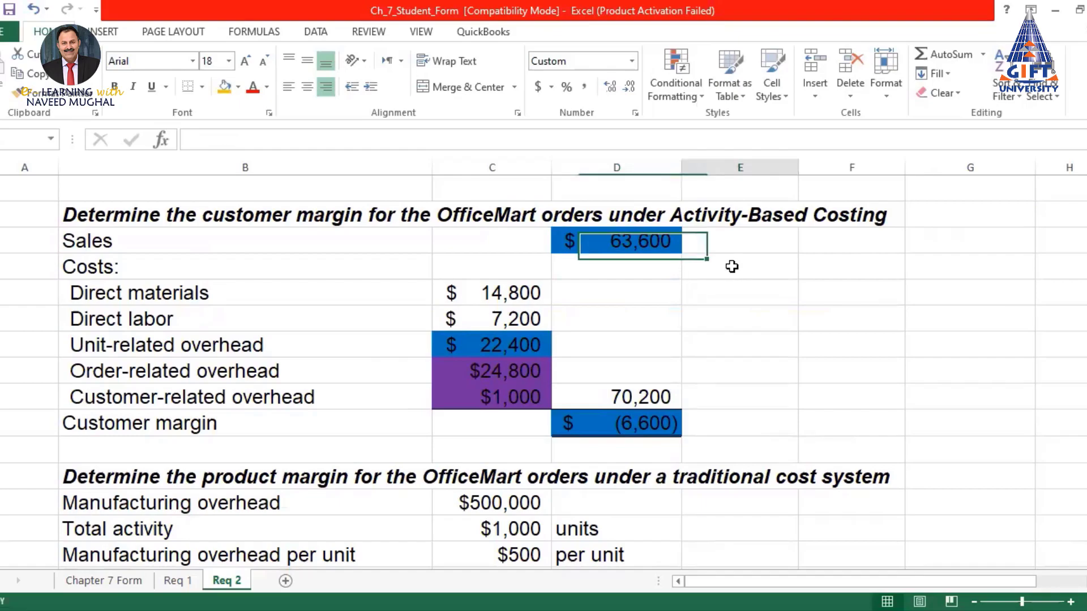
pyautogui.click(634, 245)
pyautogui.moveTo(514, 293); pyautogui.dragTo(523, 401)
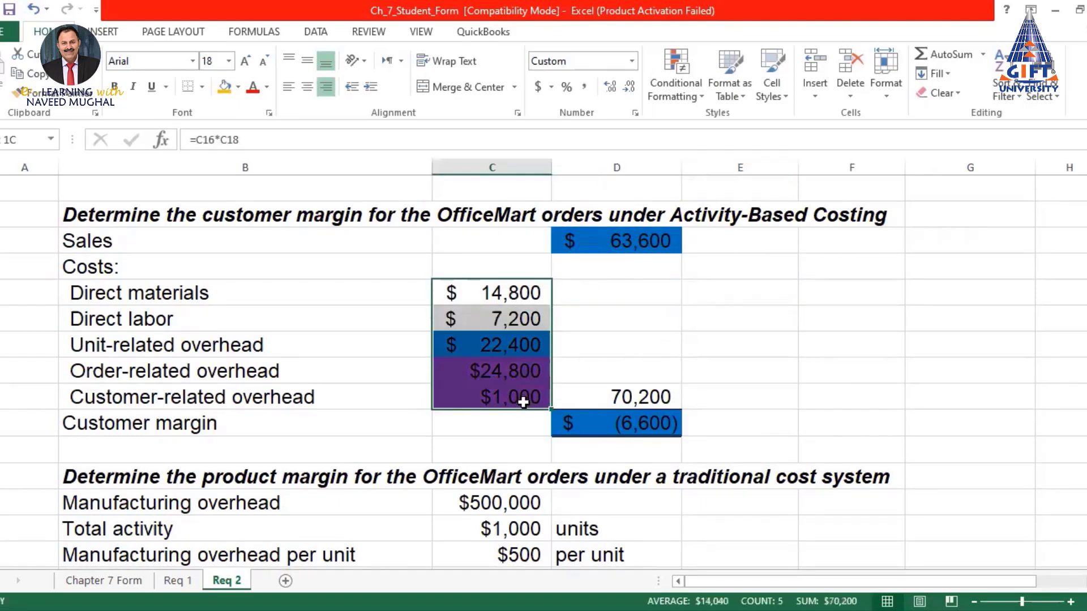
pyautogui.click(636, 397)
pyautogui.click(636, 424)
pyautogui.scroll(-1, 735, 397)
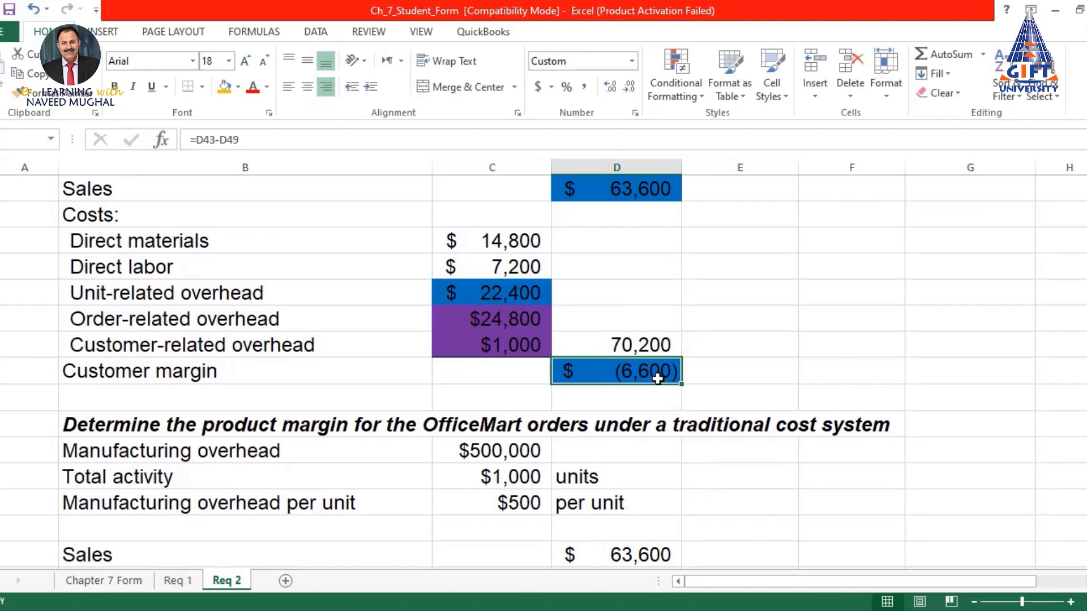
pyautogui.click(736, 373)
pyautogui.click(638, 381)
# Compare the Req 2 results against the original Chapter 7 Form sheet
pyautogui.click(104, 581)
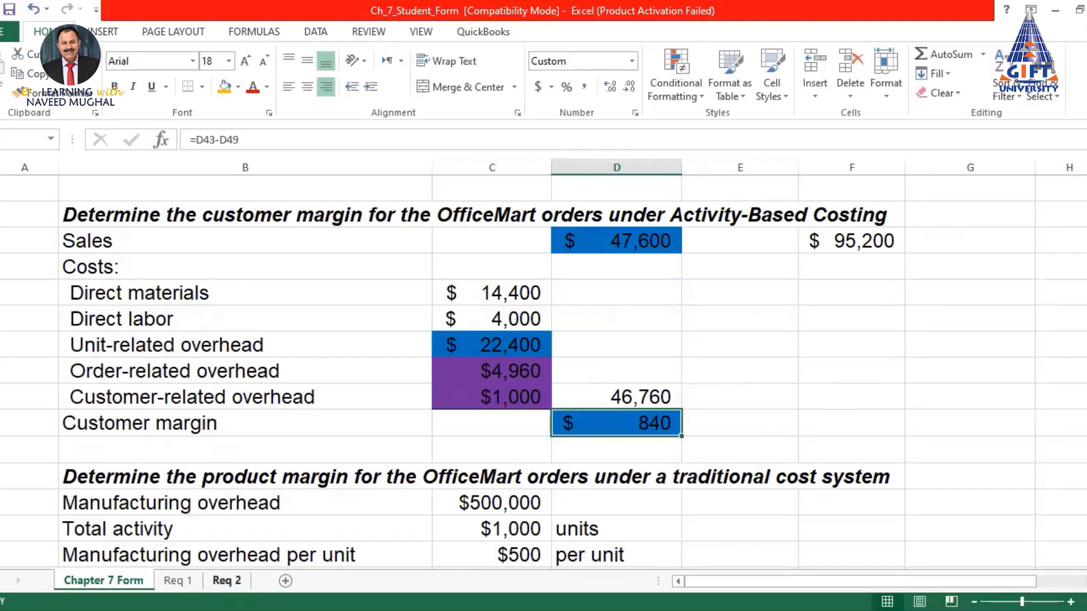
pyautogui.click(226, 581)
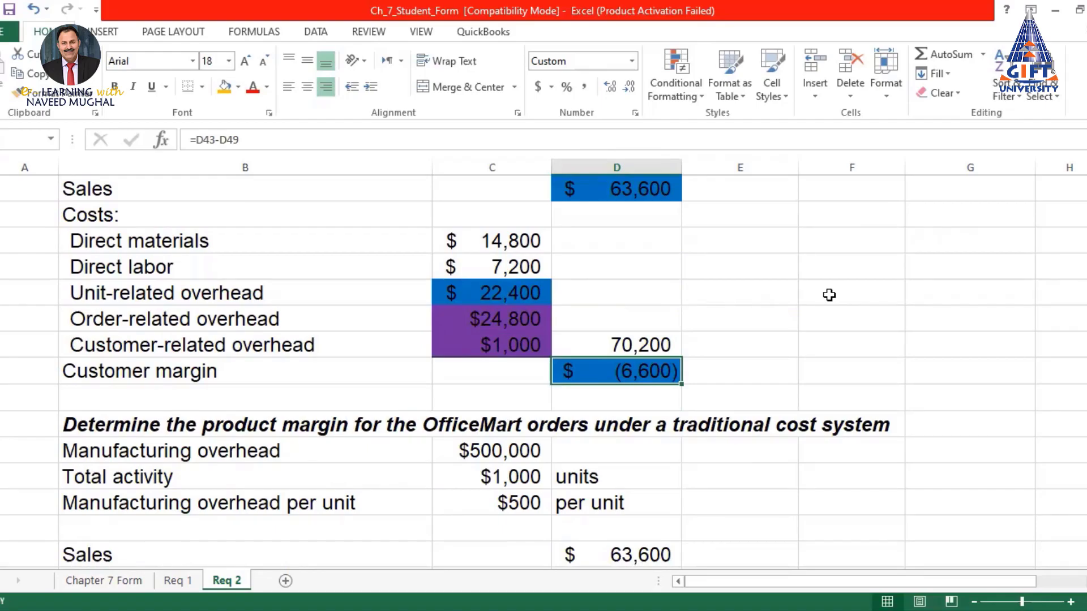
pyautogui.scroll(-3, 668, 270)
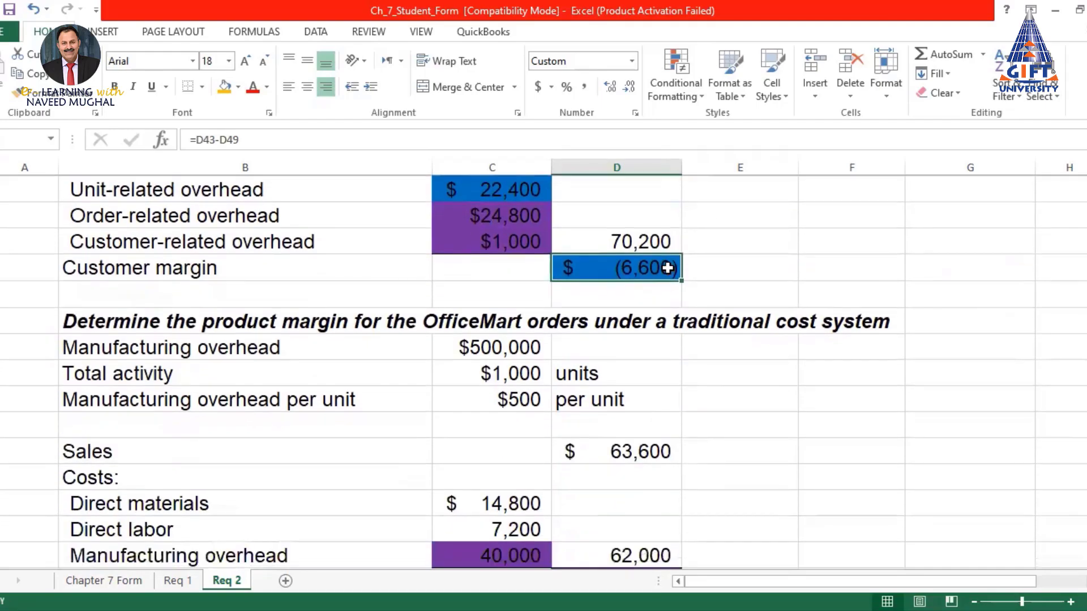
pyautogui.scroll(-1, 667, 268)
pyautogui.scroll(1, 668, 268)
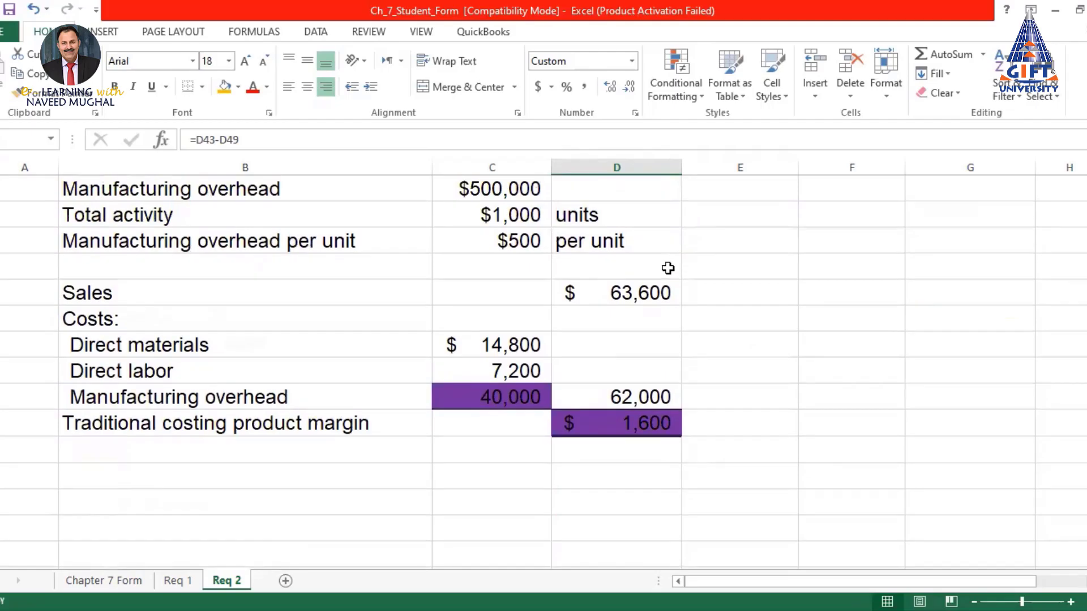
pyautogui.scroll(1, 667, 269)
pyautogui.scroll(-1, 668, 269)
# Fill the traditional costing margin table, down to the $1,600 product margin, orange
pyautogui.moveTo(127, 293); pyautogui.dragTo(658, 423)
pyautogui.click(224, 87)
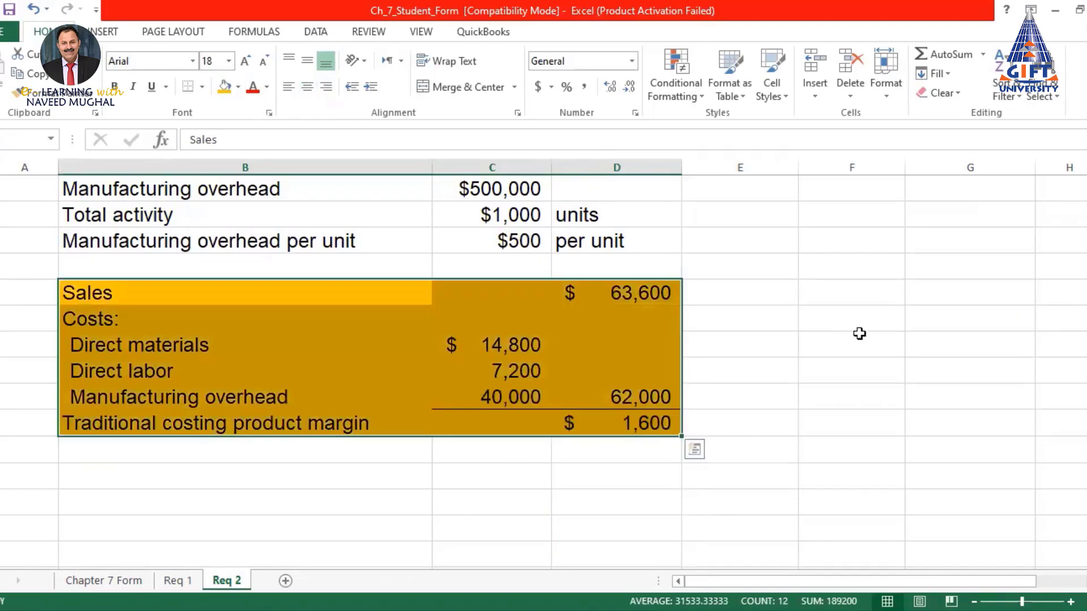
pyautogui.click(825, 338)
pyautogui.click(628, 423)
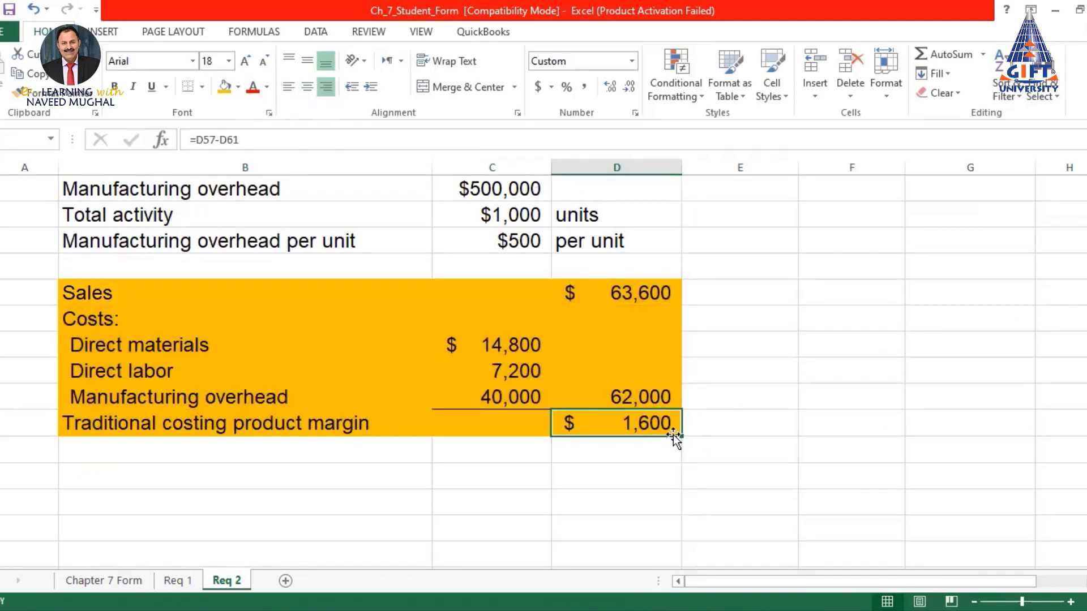
# Compare the $(6,600) ABC margin with the $1,600 traditional margin, then select the three ABC overheads
pyautogui.scroll(3, 663, 431)
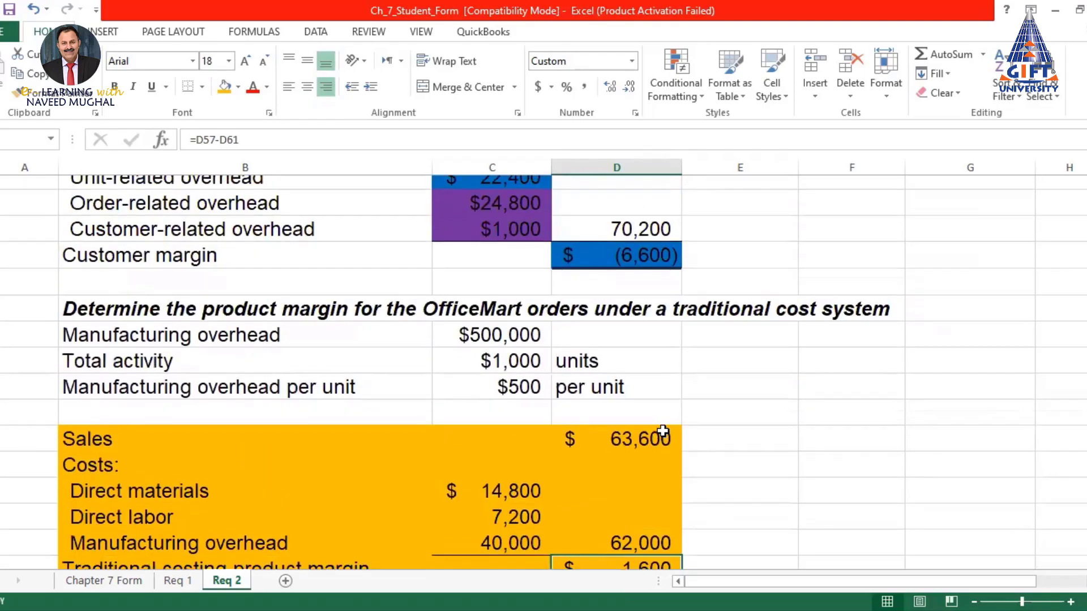
pyautogui.scroll(-1, 662, 431)
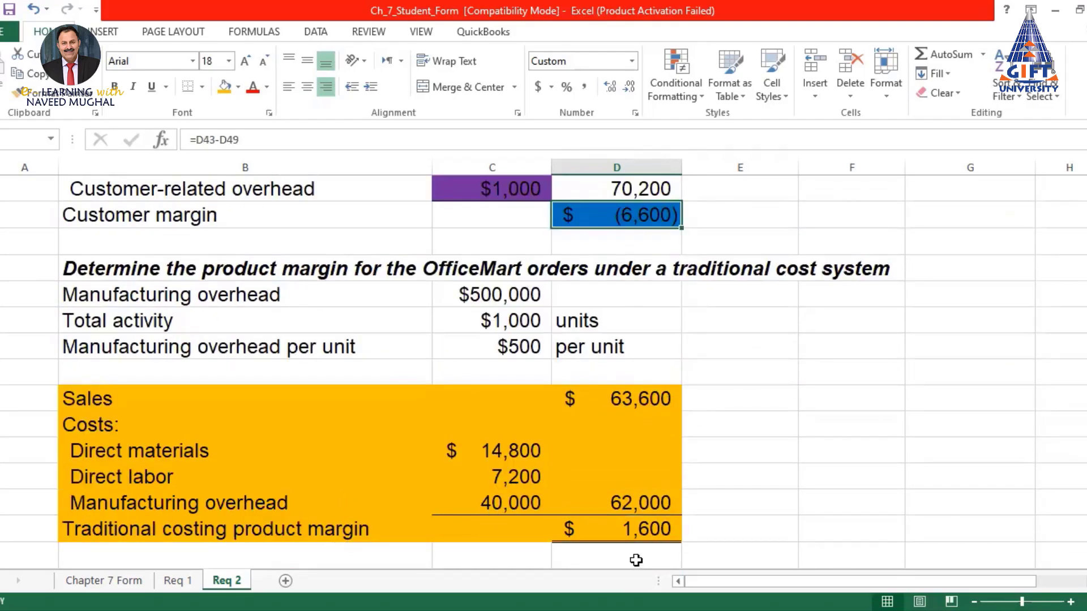
pyautogui.click(637, 216)
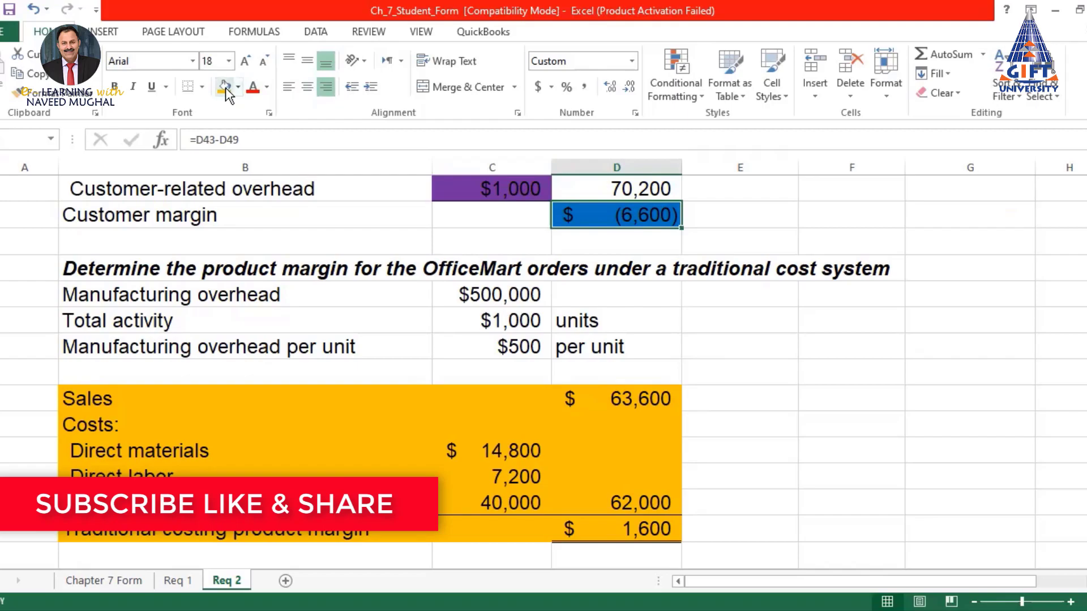
pyautogui.scroll(-1, 742, 447)
pyautogui.click(637, 425)
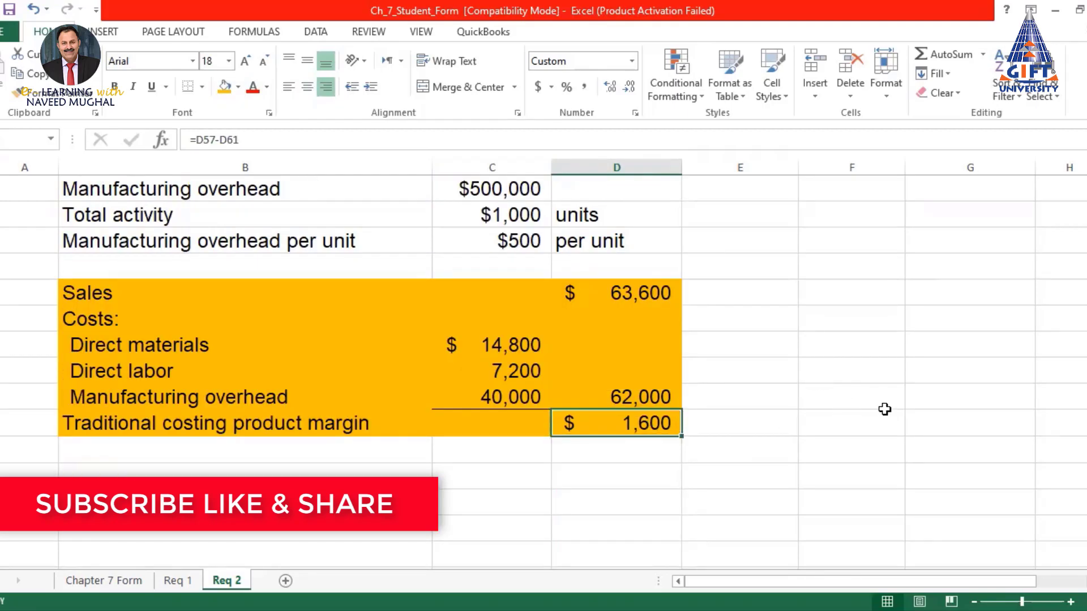
pyautogui.scroll(1, 460, 346)
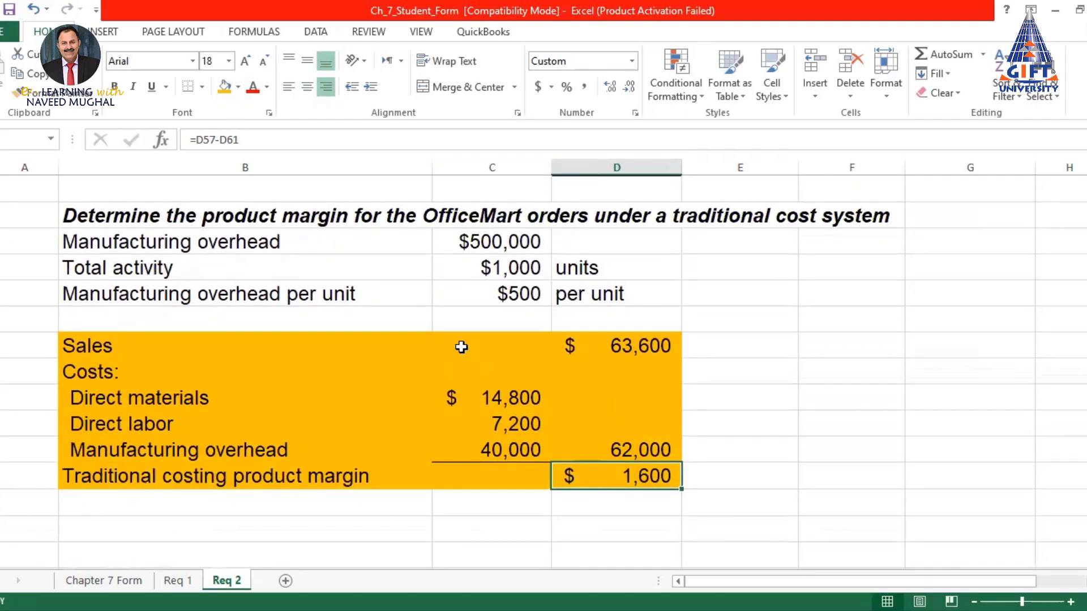
pyautogui.scroll(1, 637, 342)
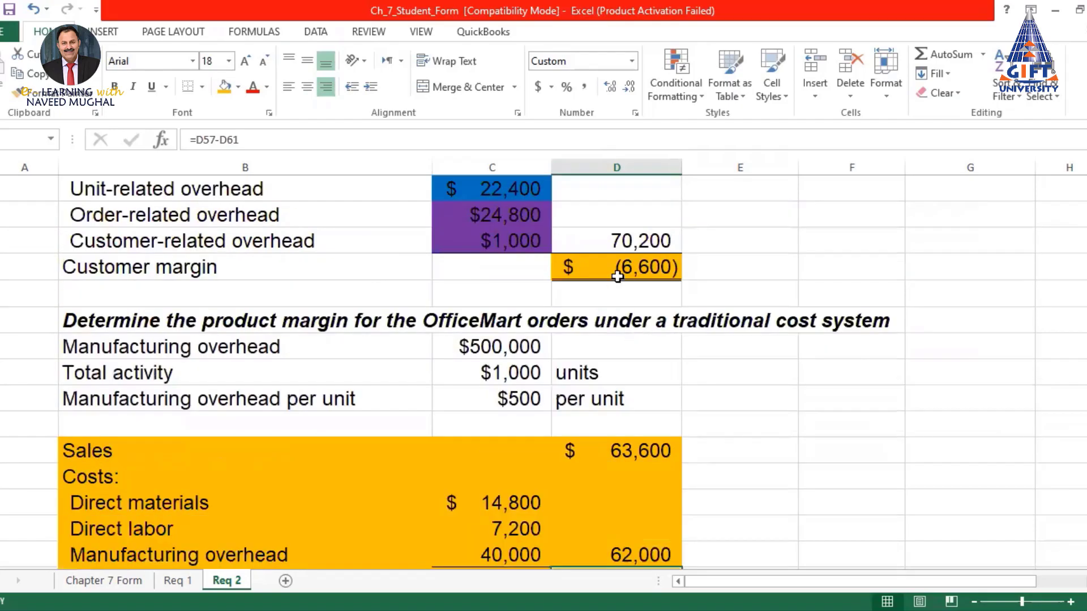
pyautogui.scroll(-1, 622, 267)
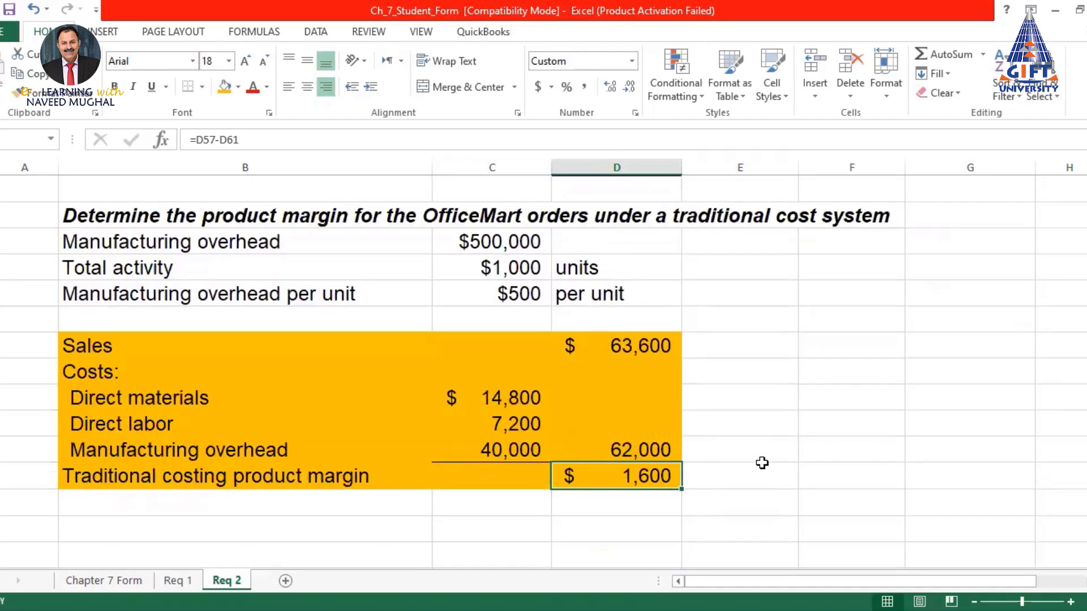
pyautogui.scroll(1, 759, 460)
pyautogui.scroll(1, 759, 459)
pyautogui.scroll(-1, 759, 461)
pyautogui.scroll(1, 758, 461)
pyautogui.scroll(1, 758, 461)
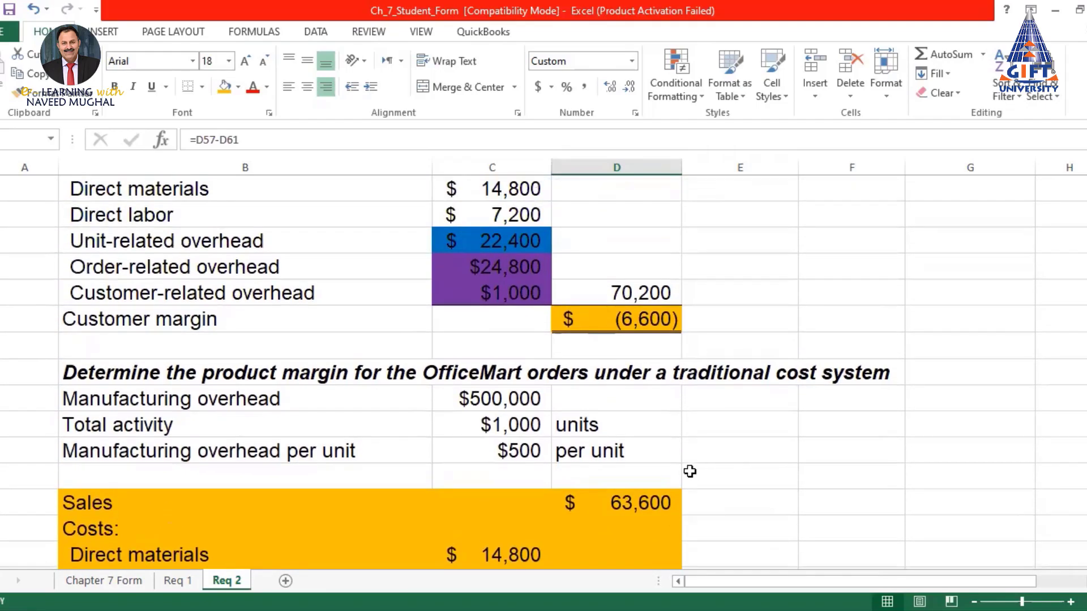
pyautogui.scroll(1, 691, 471)
pyautogui.scroll(-1, 688, 472)
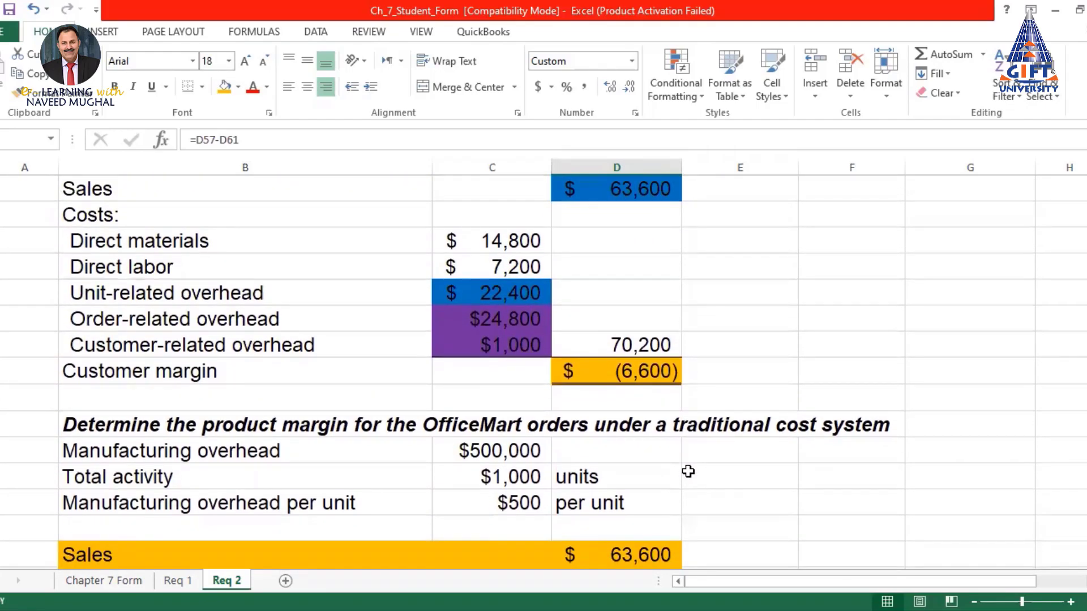
pyautogui.scroll(1, 688, 472)
pyautogui.scroll(-3, 687, 471)
pyautogui.scroll(-1, 692, 471)
pyautogui.scroll(3, 691, 471)
pyautogui.scroll(-3, 620, 371)
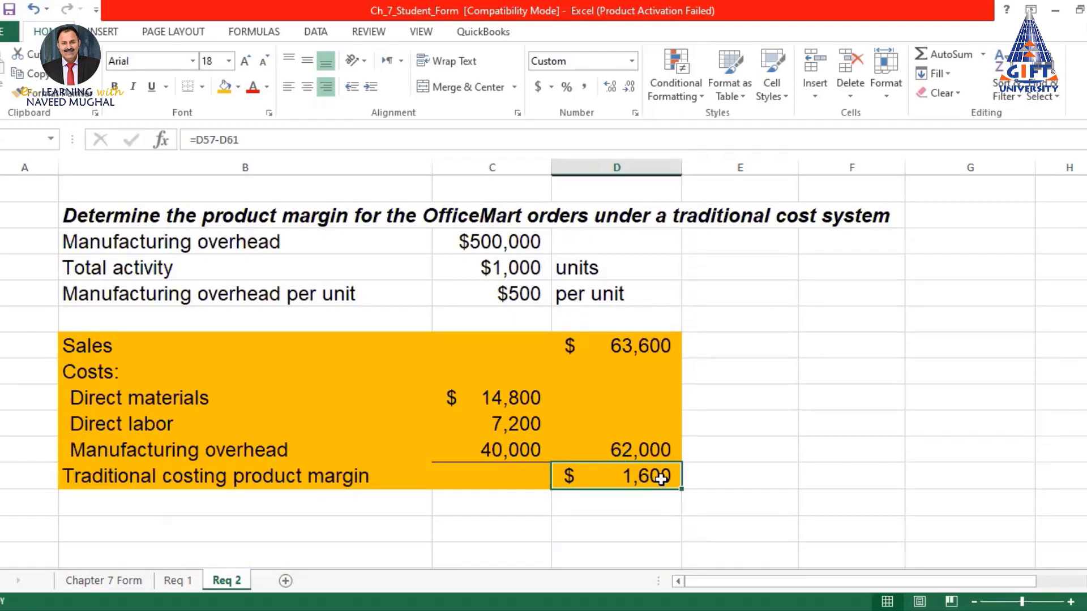
pyautogui.scroll(3, 666, 485)
pyautogui.moveTo(506, 294); pyautogui.dragTo(503, 343)
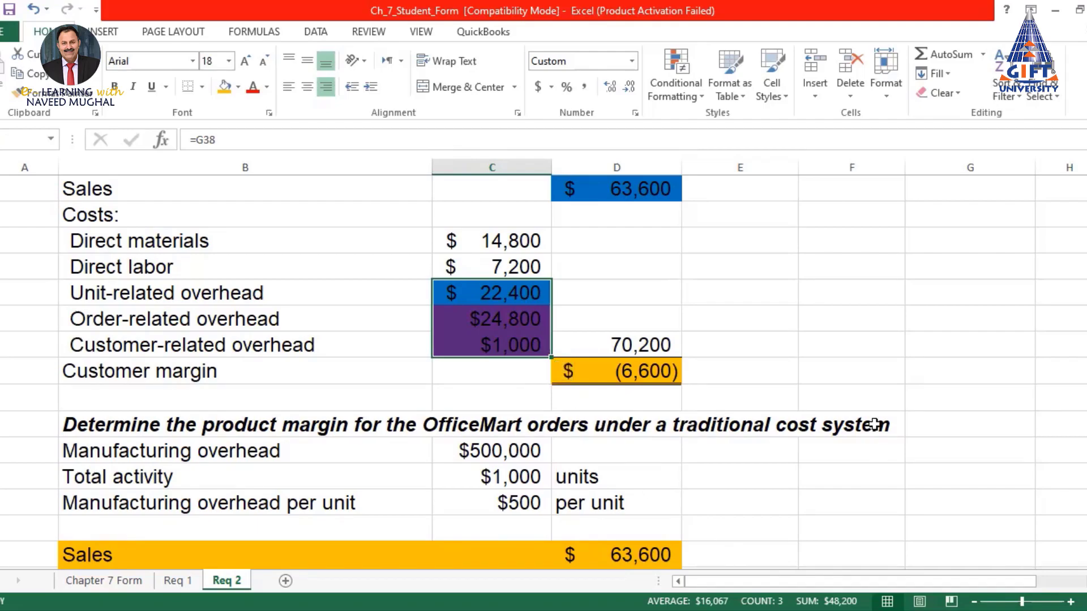
# AutoSum the three ABC overhead amounts to $48,200 in an empty cell beside the table
pyautogui.click(861, 321)
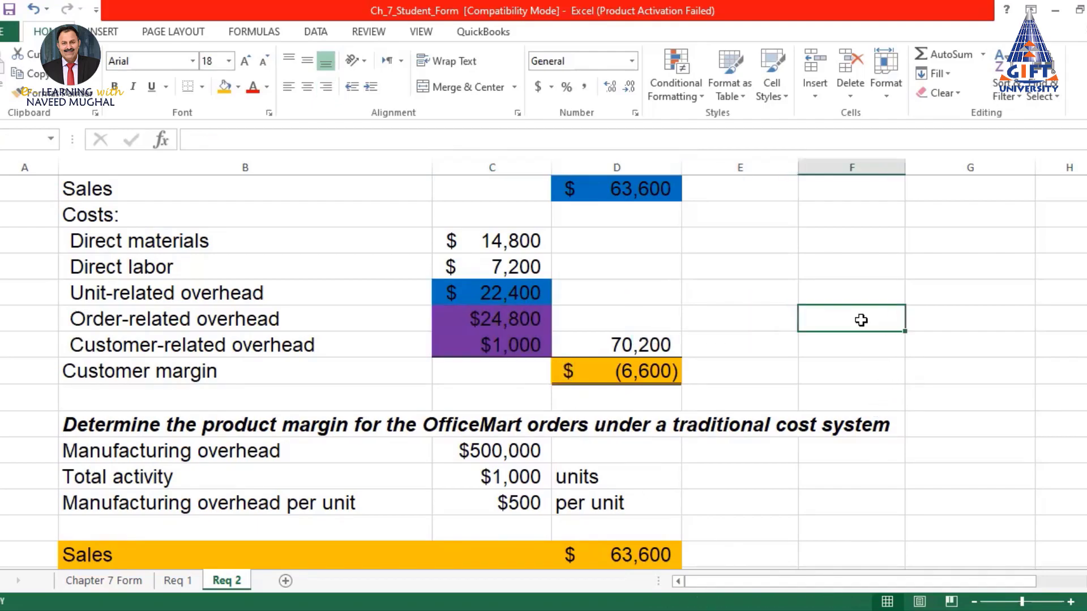
pyautogui.click(950, 54)
pyautogui.click(487, 293)
pyautogui.keyDown('shift'); pyautogui.click(481, 348); pyautogui.keyUp('shift')
pyautogui.press('Return')
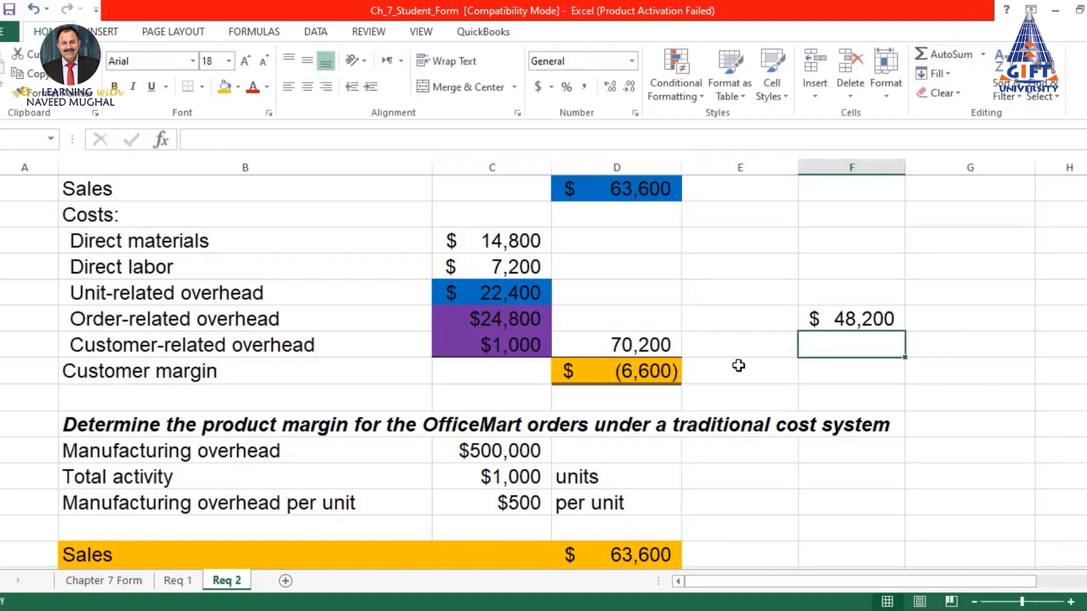
# Fill the $48,200 total orange and select the $40,000 traditional manufacturing overhead
pyautogui.click(860, 326)
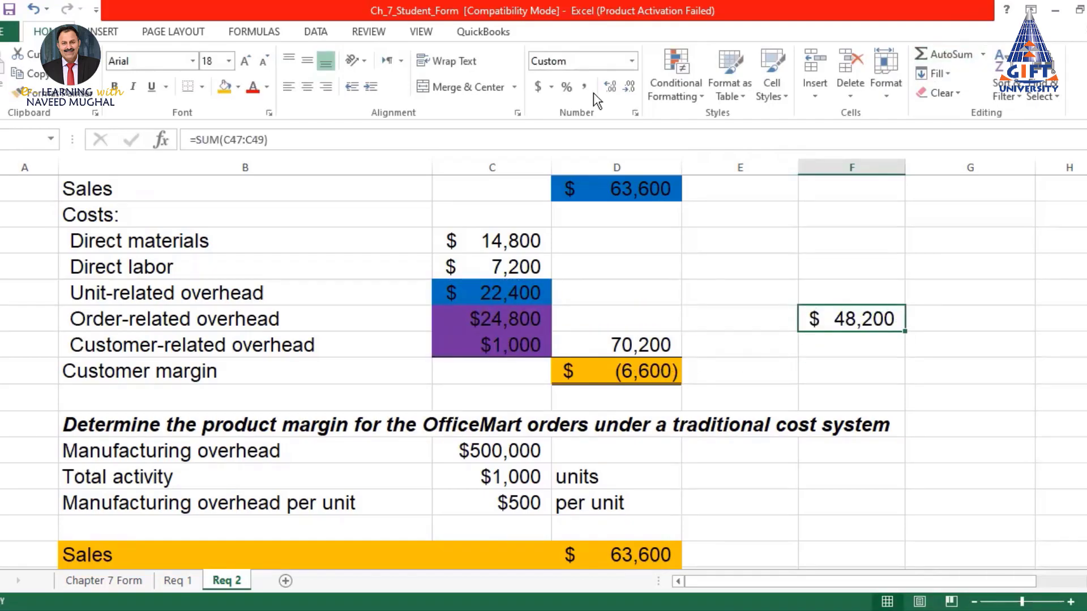
pyautogui.click(224, 87)
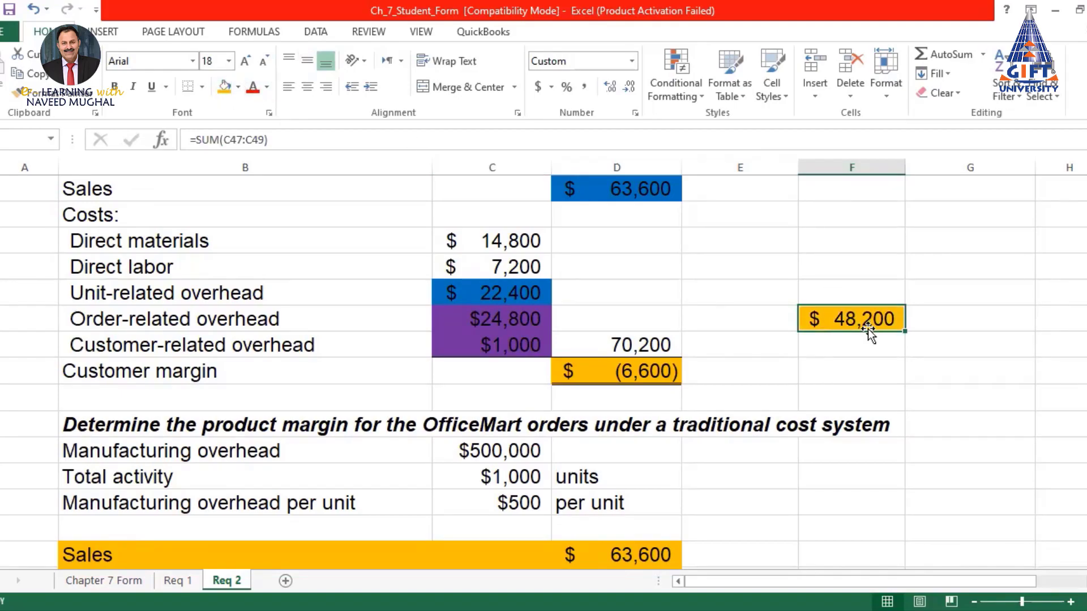
pyautogui.scroll(-4, 868, 328)
pyautogui.scroll(-1, 421, 411)
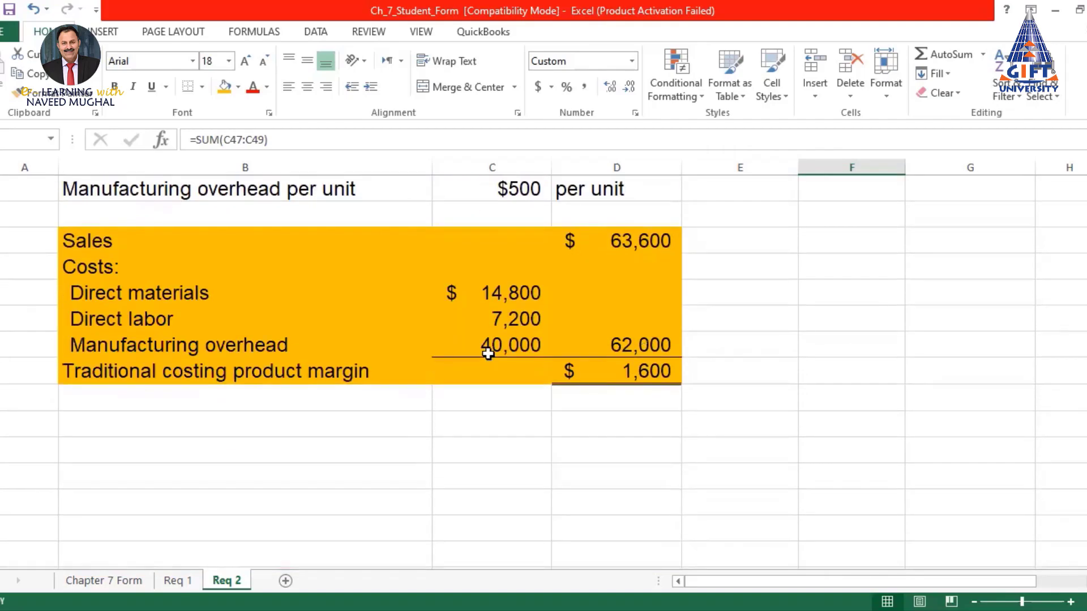
pyautogui.click(487, 343)
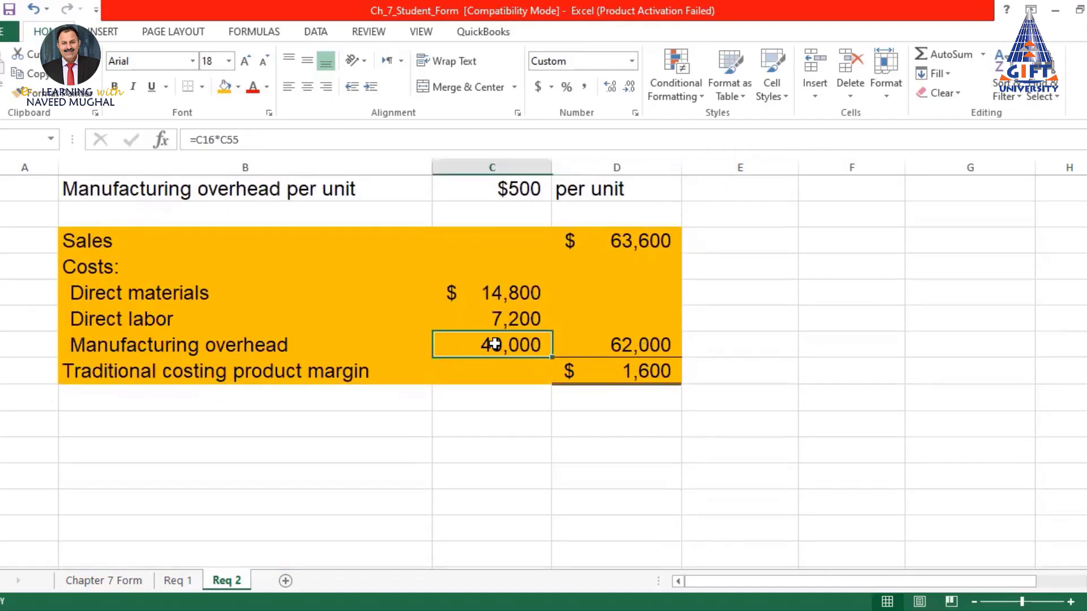
# Give the $40,000 traditional manufacturing overhead a blue fill
pyautogui.click(237, 87)
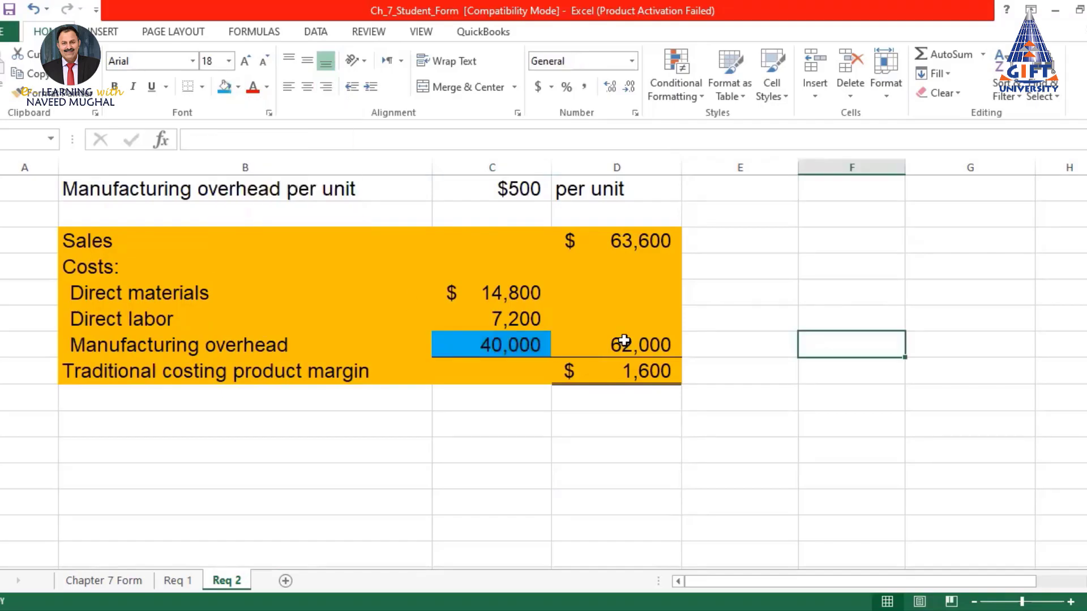
pyautogui.click(498, 343)
pyautogui.scroll(4, 830, 332)
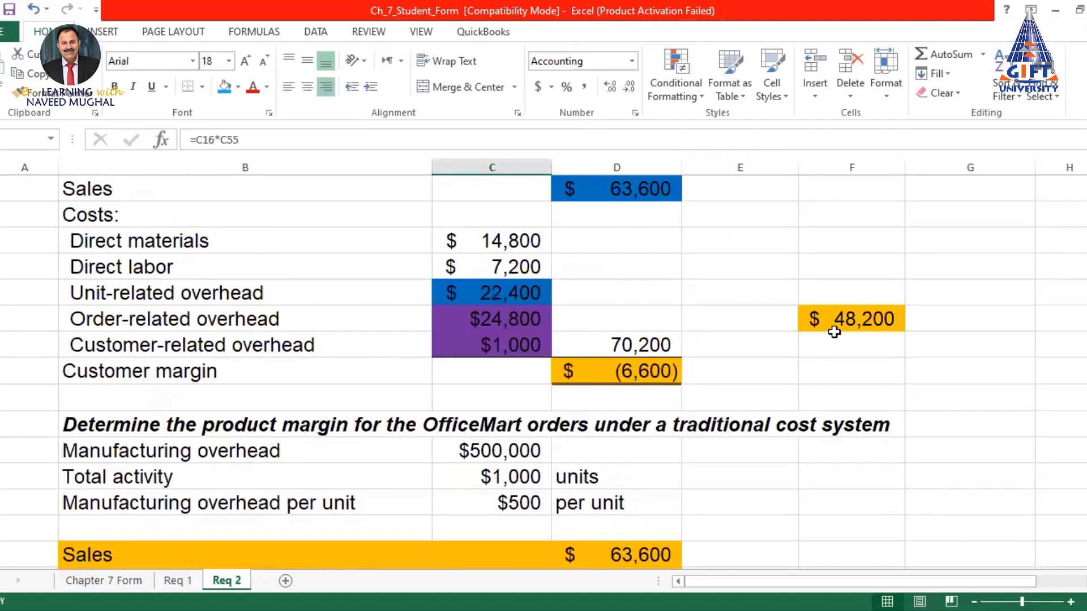
pyautogui.scroll(-3, 833, 322)
pyautogui.scroll(3, 562, 376)
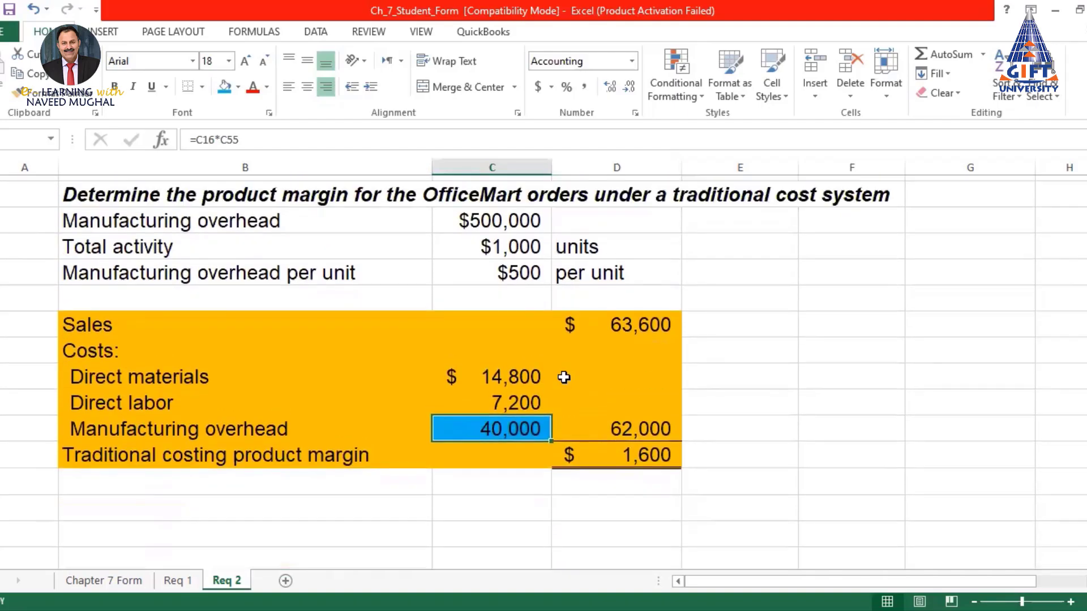
# Review the $48,200 total formula and the Customers and cabinets-ordered inputs
pyautogui.click(844, 320)
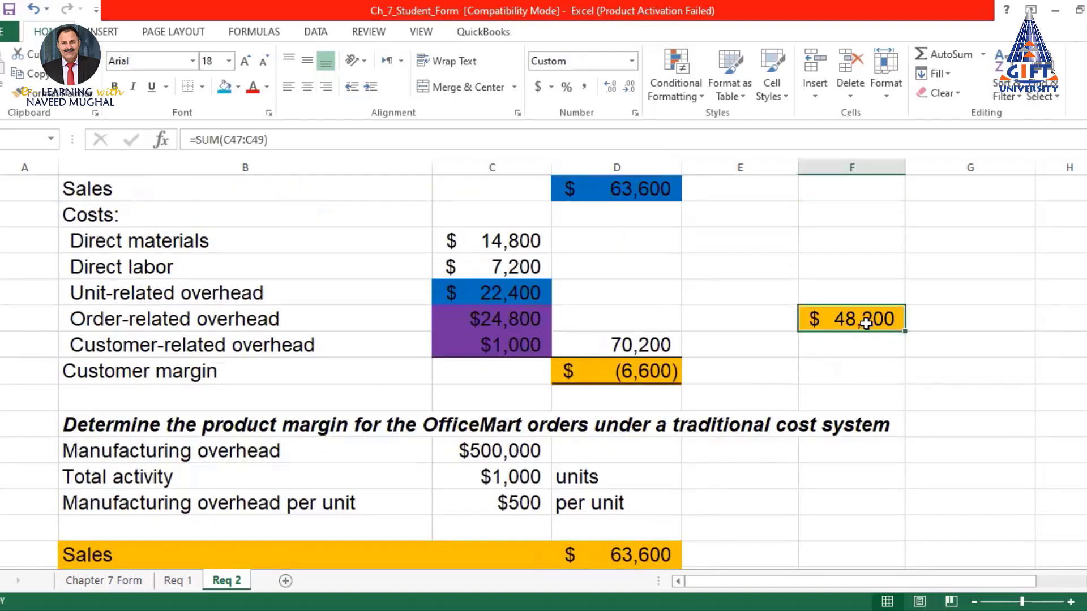
pyautogui.scroll(-1, 652, 488)
pyautogui.scroll(1, 500, 309)
pyautogui.scroll(5, 854, 318)
pyautogui.scroll(7, 848, 320)
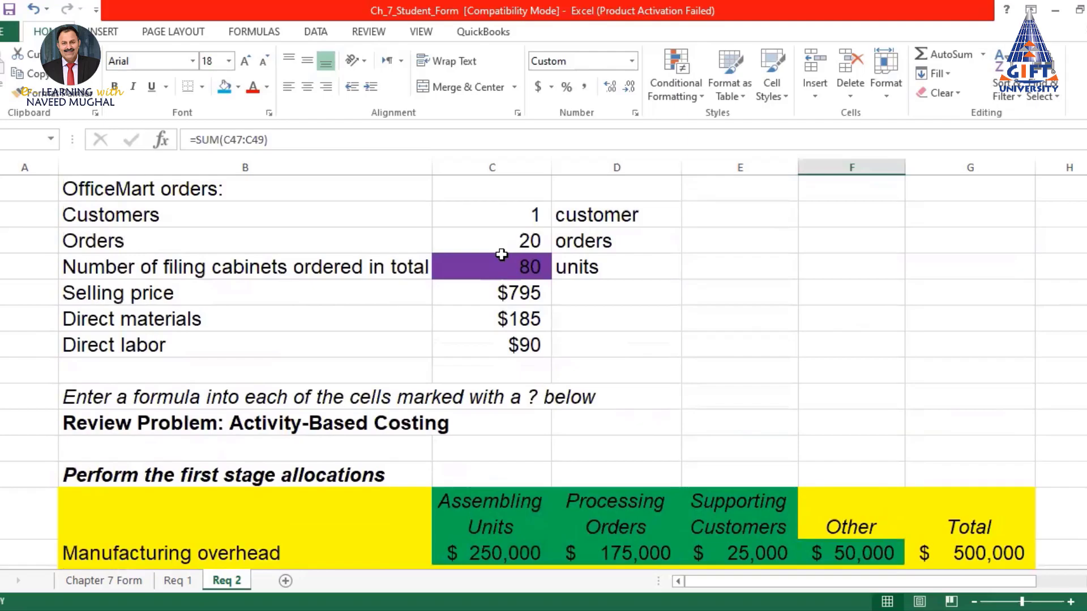
pyautogui.scroll(1, 502, 255)
pyautogui.click(530, 317)
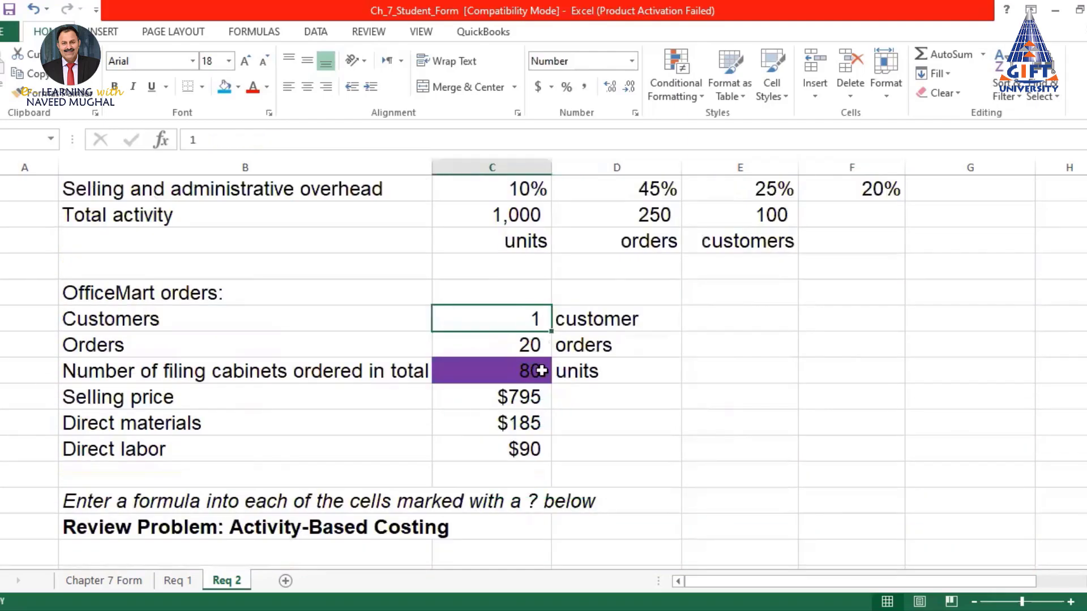
pyautogui.click(519, 372)
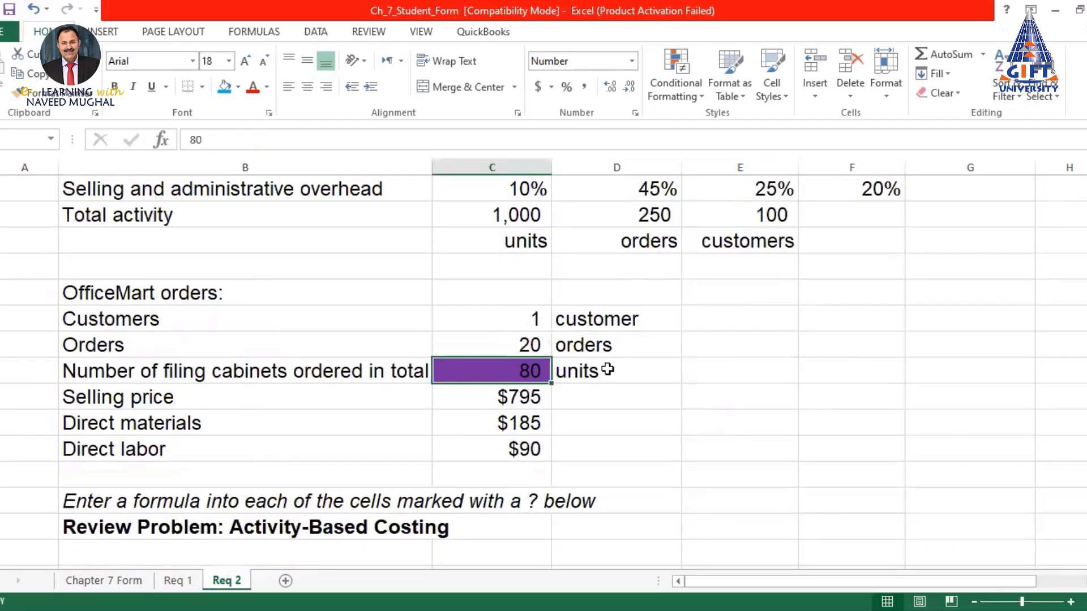
# Shade the Orders value 20 and the $24,800 order-related overhead light blue
pyautogui.click(538, 345)
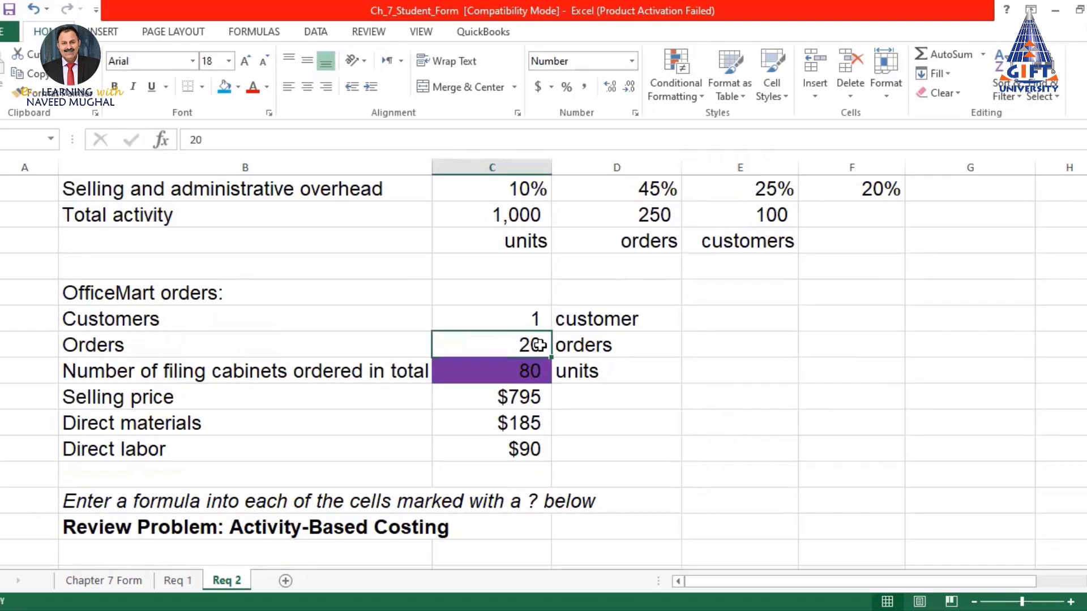
pyautogui.click(225, 86)
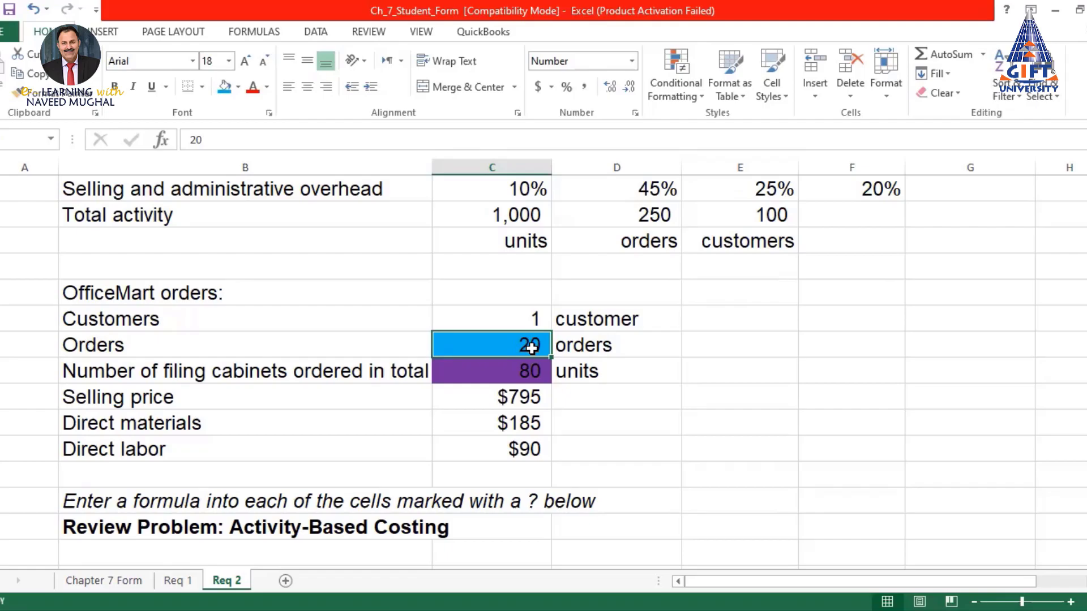
pyautogui.scroll(-15, 527, 348)
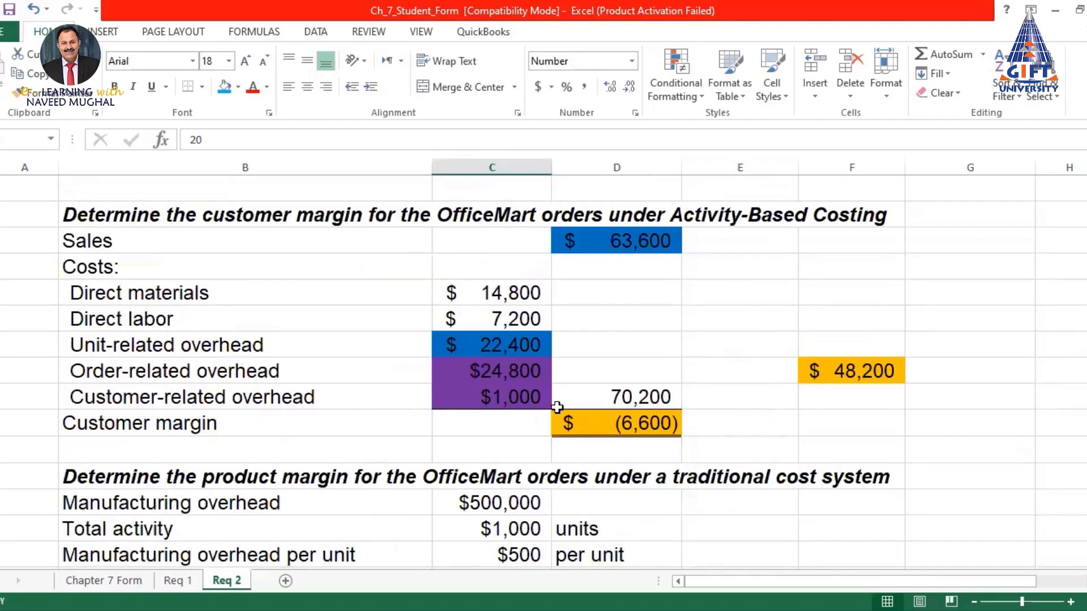
pyautogui.click(473, 368)
pyautogui.click(224, 86)
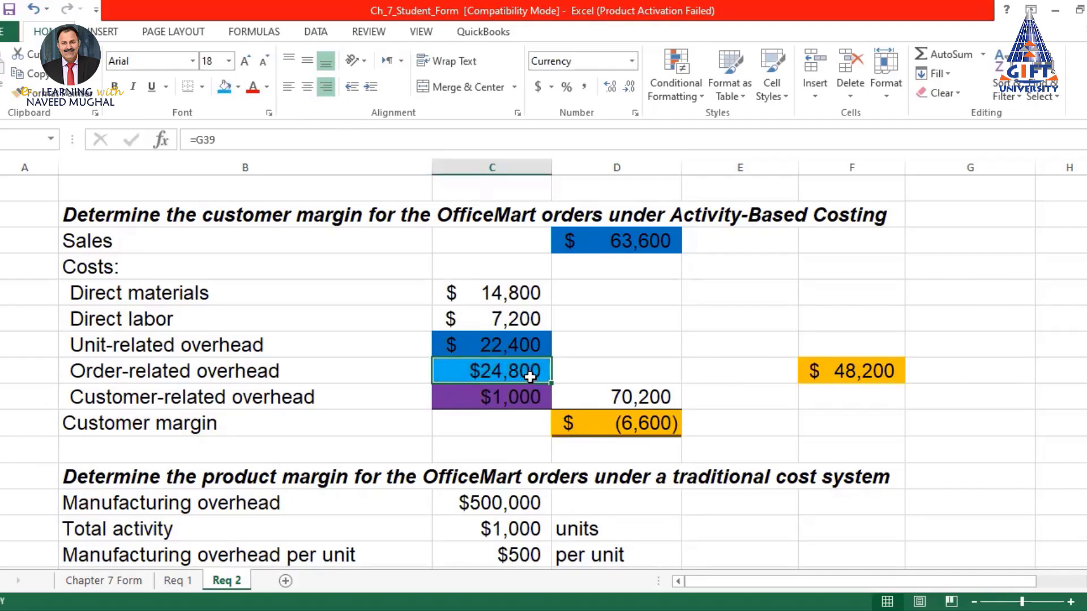
# Shade the original $4,960 order-related overhead light blue to match Req 2's $24,800
pyautogui.click(116, 582)
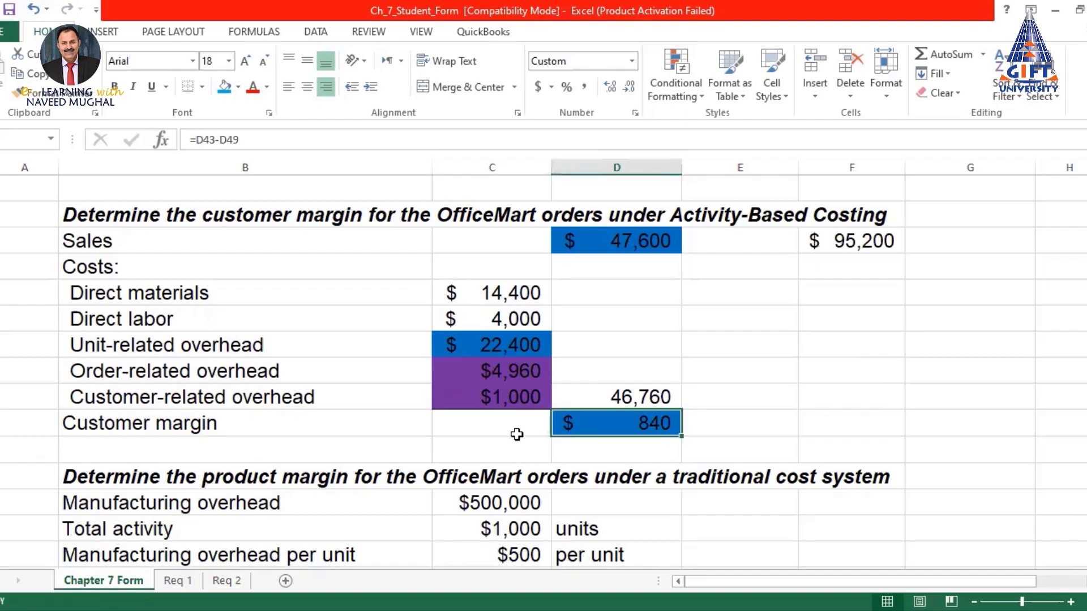
pyautogui.click(489, 346)
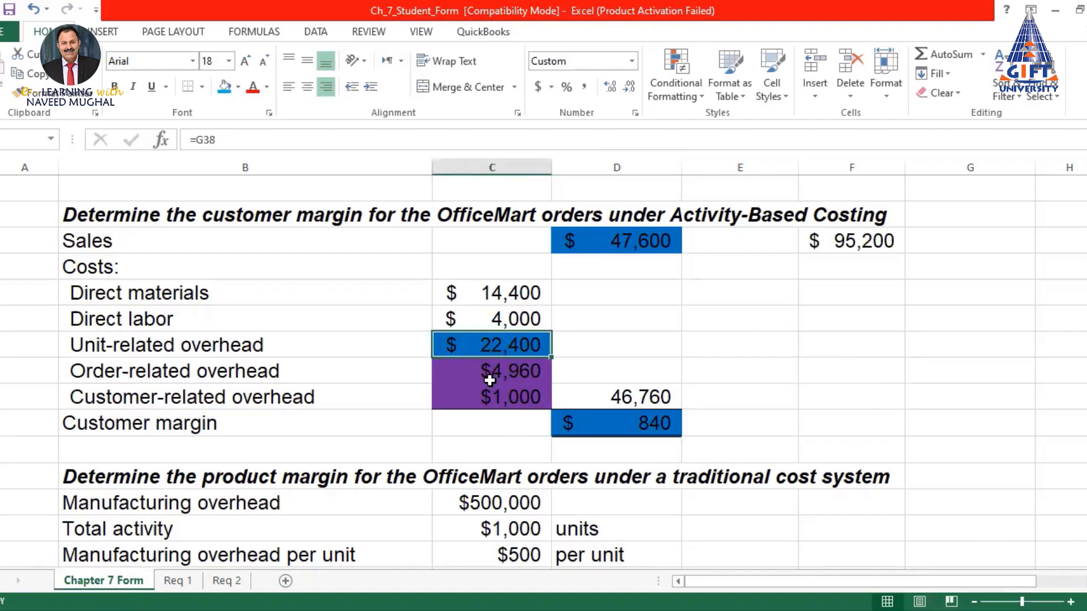
pyautogui.click(481, 373)
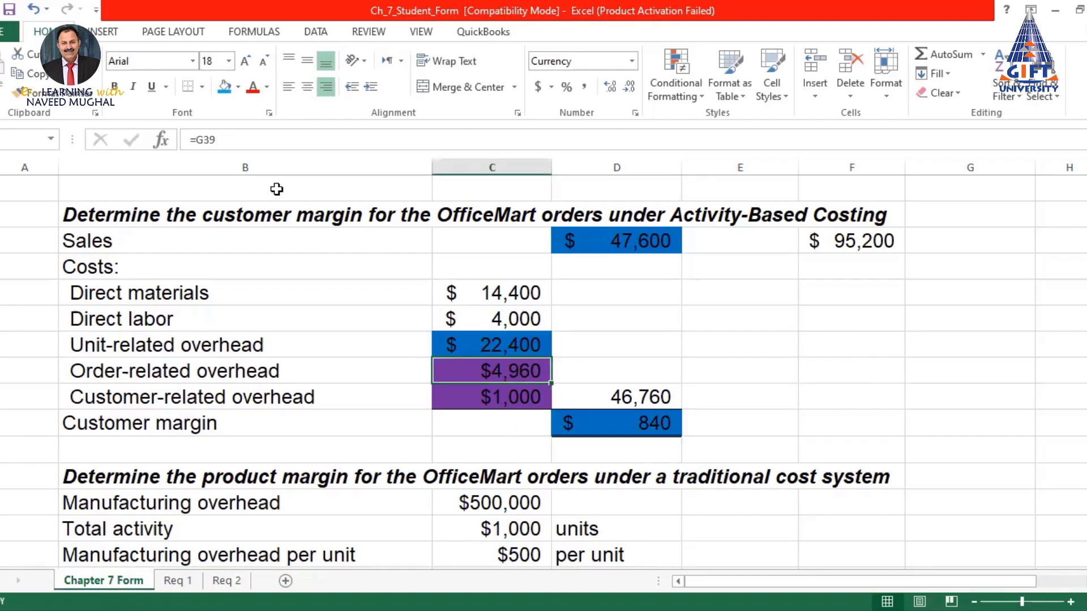
pyautogui.click(224, 86)
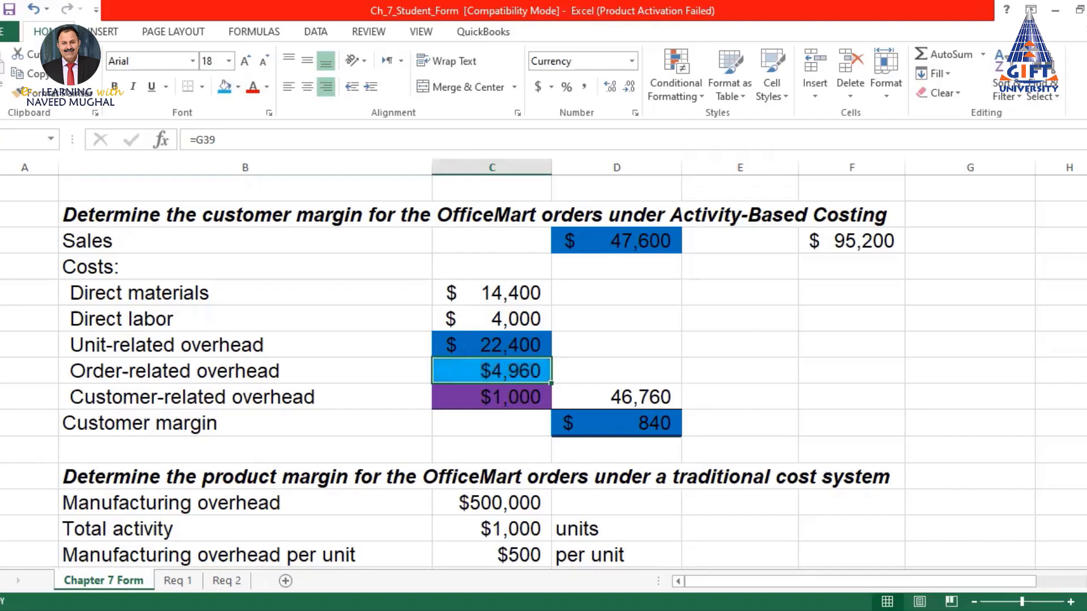
pyautogui.click(223, 579)
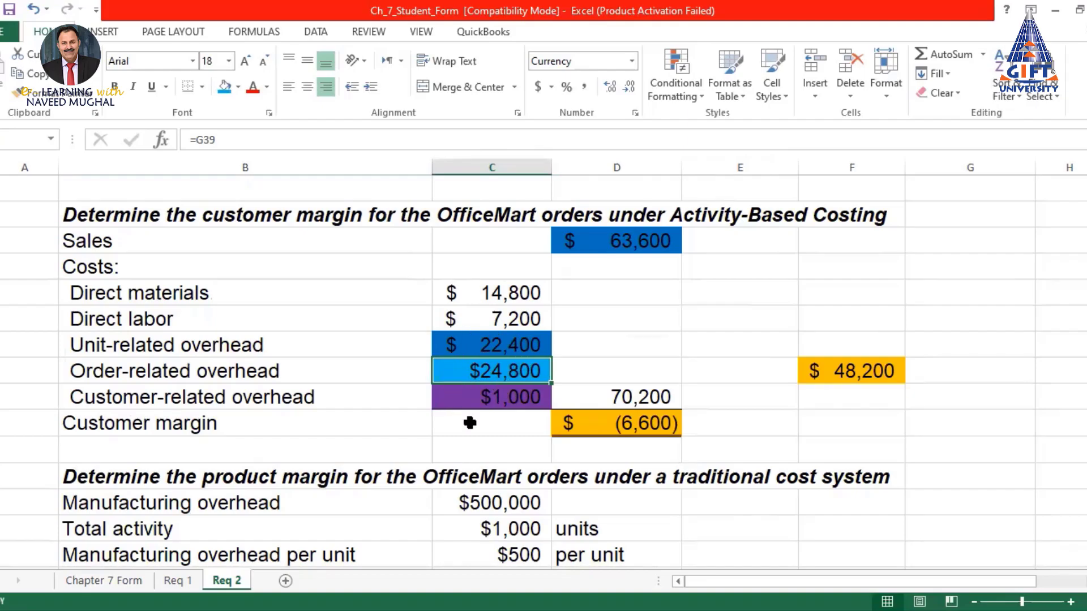
# Compare Req 2 with the original $840 customer margin on Chapter 7 Form
pyautogui.scroll(7, 478, 396)
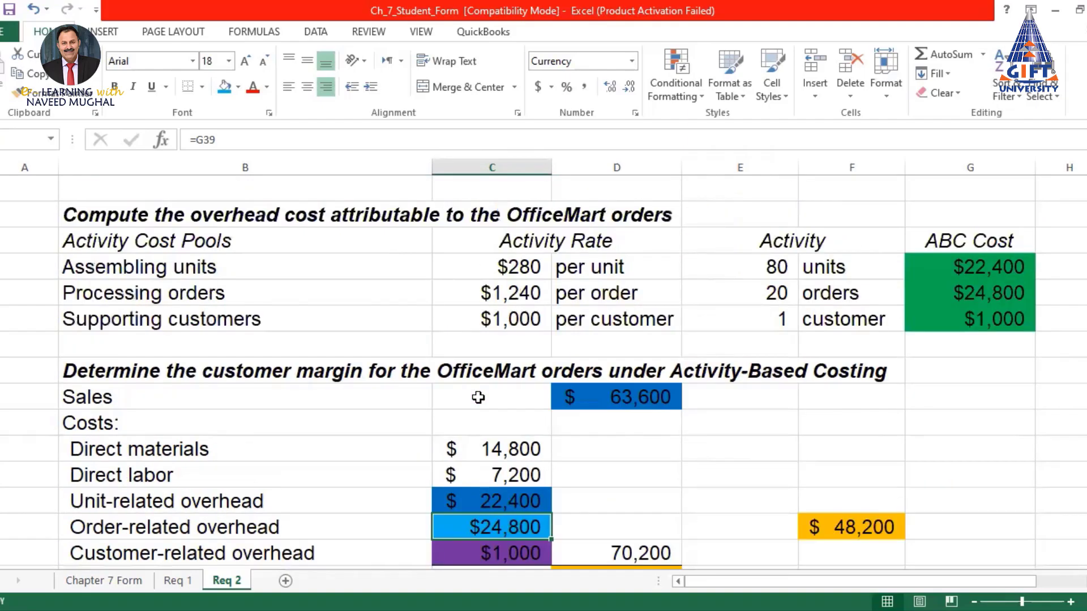
pyautogui.scroll(5, 479, 398)
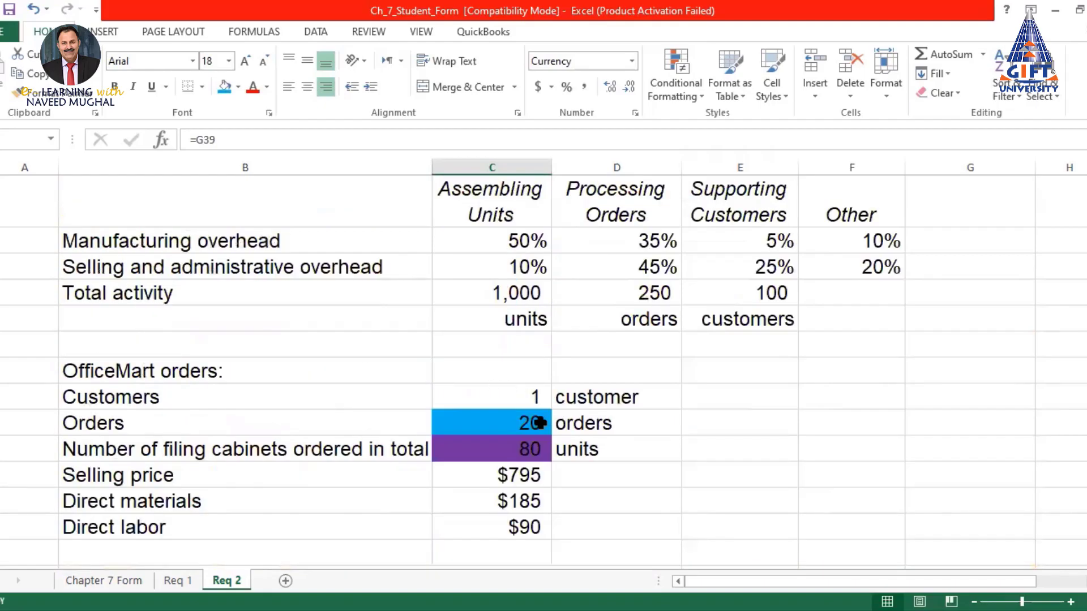
pyautogui.scroll(-1, 530, 424)
pyautogui.scroll(-12, 530, 423)
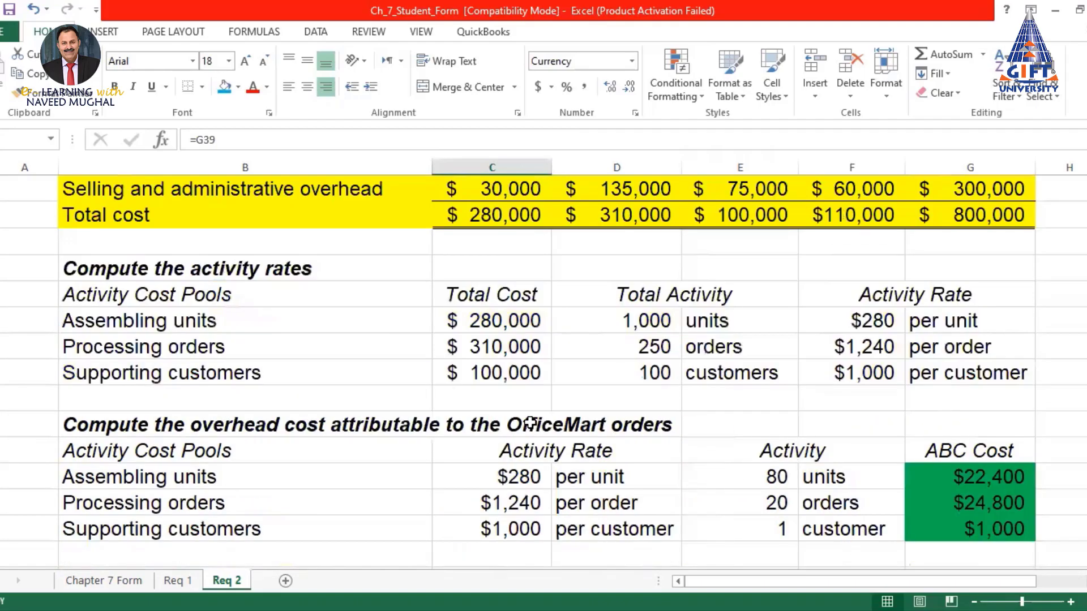
pyautogui.scroll(-2, 572, 419)
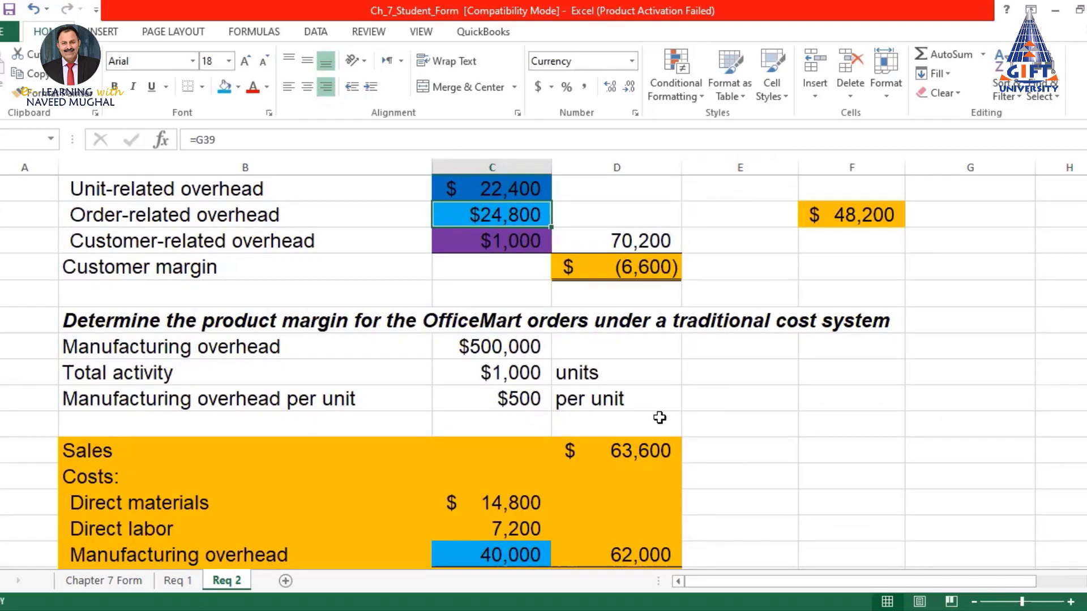
pyautogui.scroll(1, 660, 418)
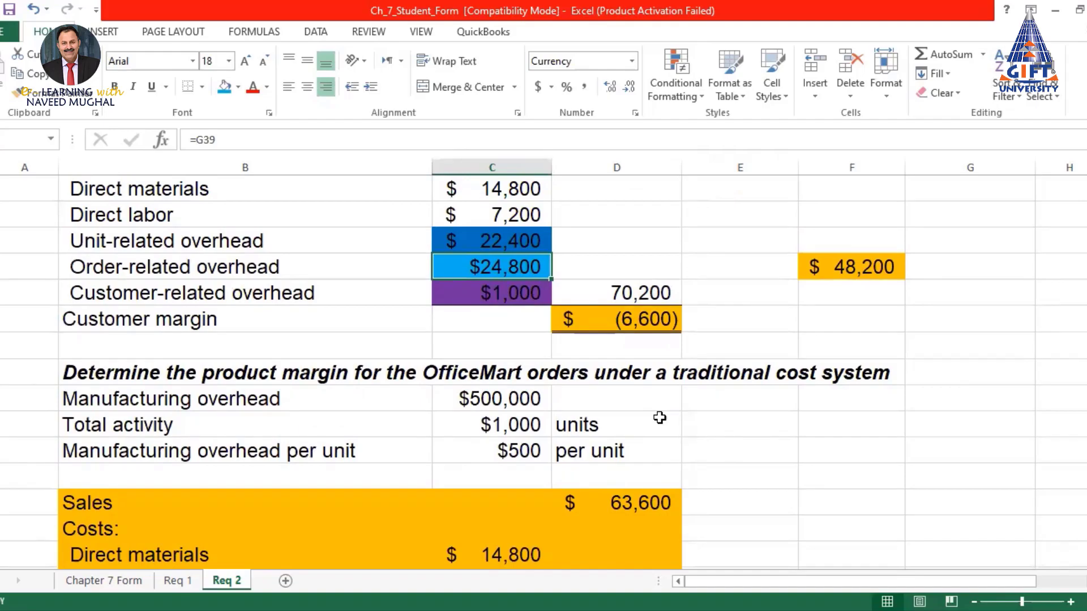
pyautogui.scroll(2, 643, 418)
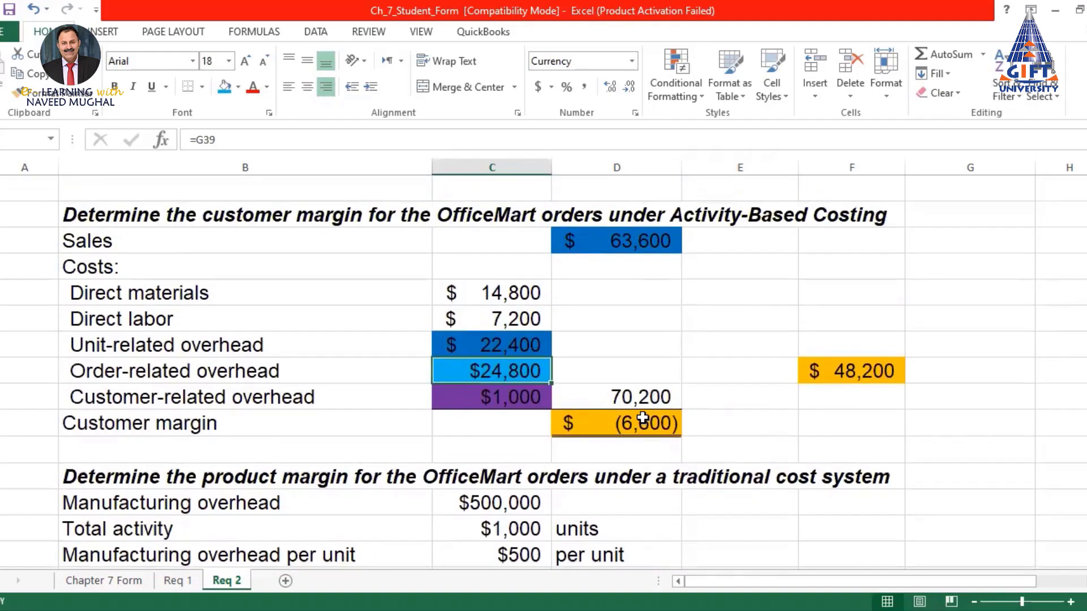
pyautogui.click(113, 581)
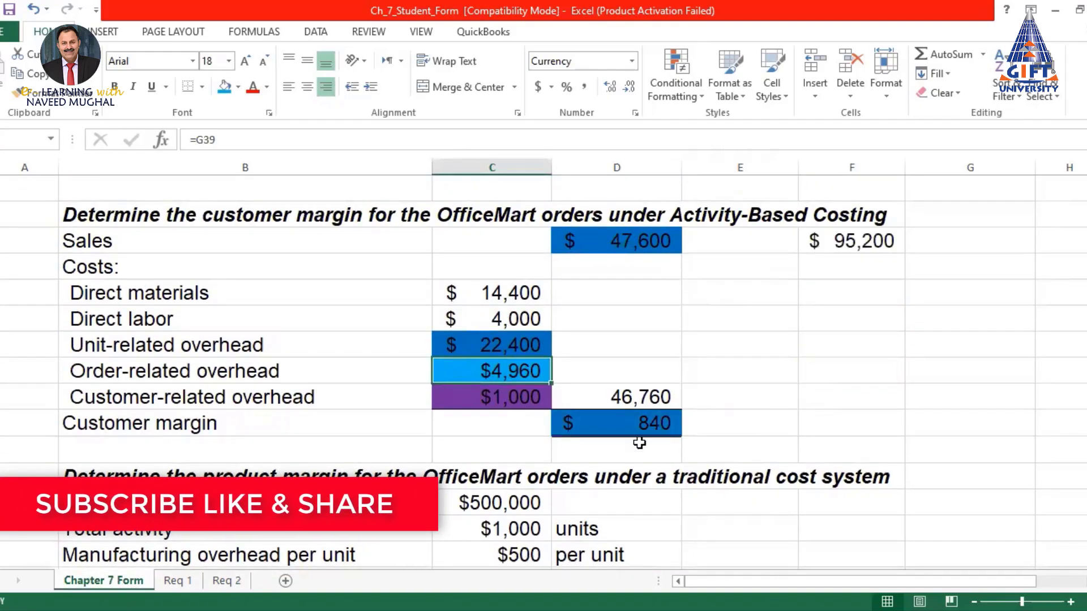
pyautogui.click(642, 424)
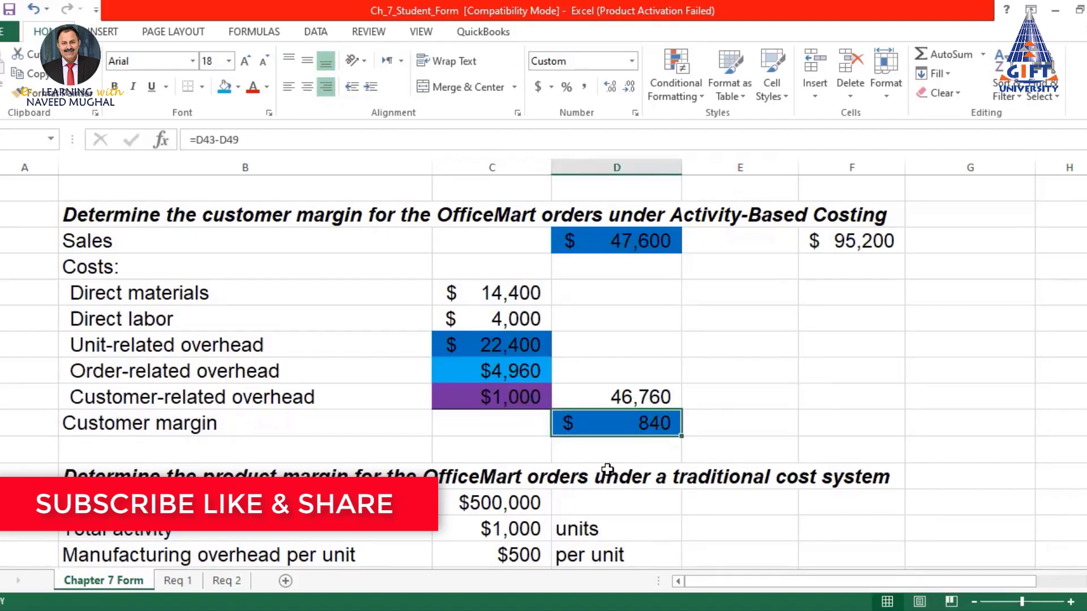
pyautogui.click(225, 581)
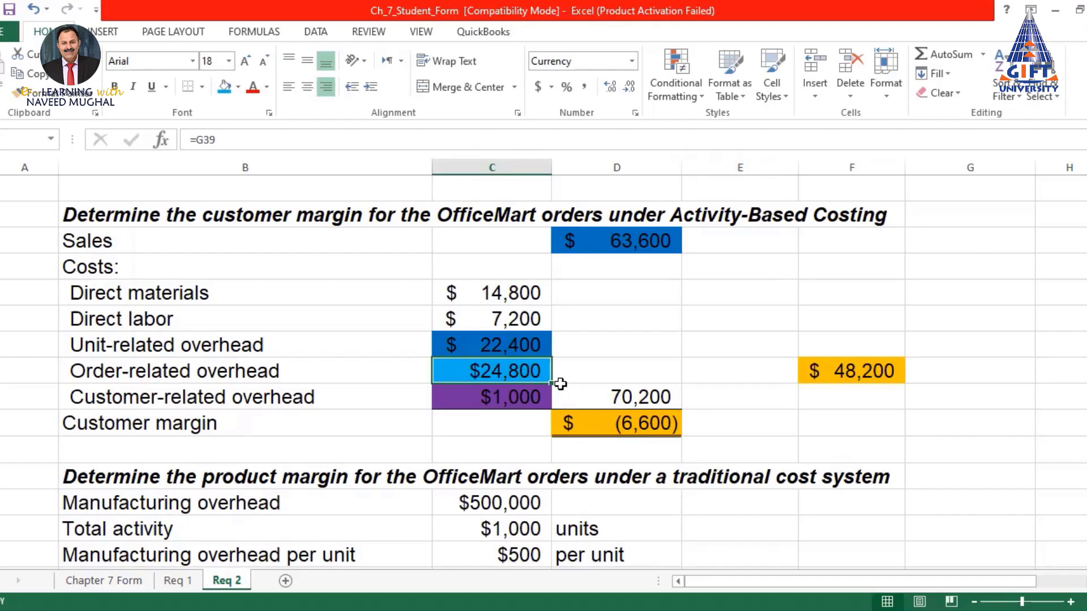
# Revisit Req 2's Orders value of 20 and the $24,800 order-related overhead
pyautogui.scroll(2, 560, 384)
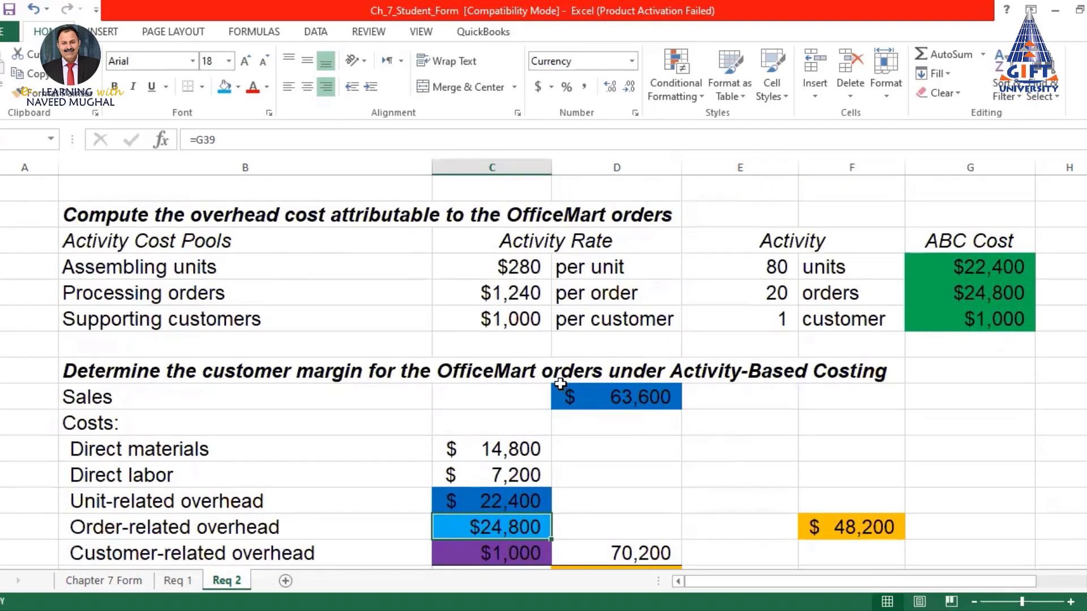
pyautogui.scroll(12, 561, 384)
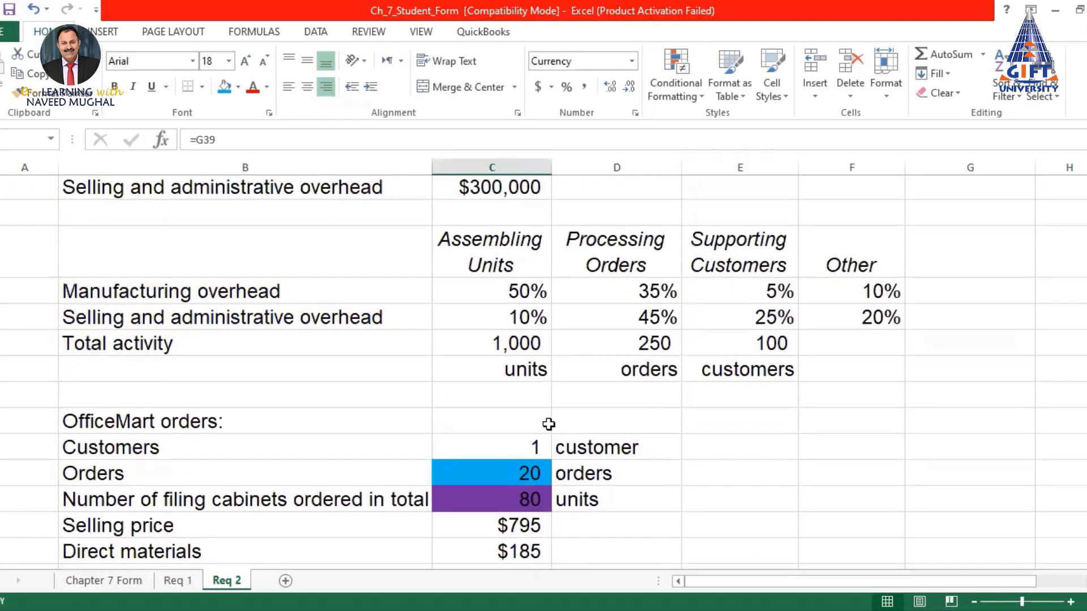
pyautogui.click(495, 475)
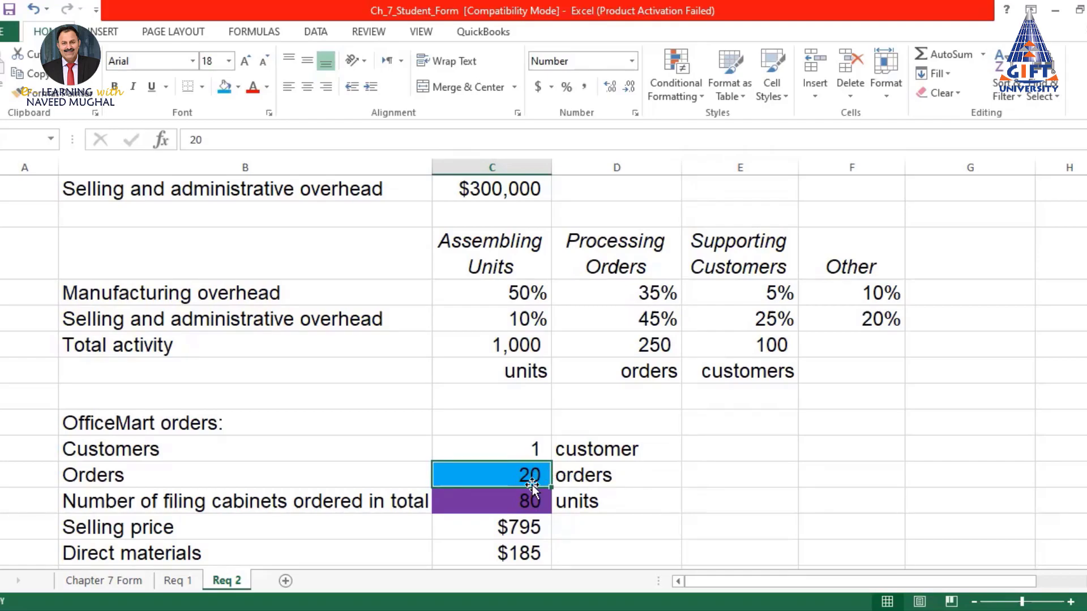
pyautogui.scroll(-7, 532, 481)
pyautogui.scroll(-5, 527, 451)
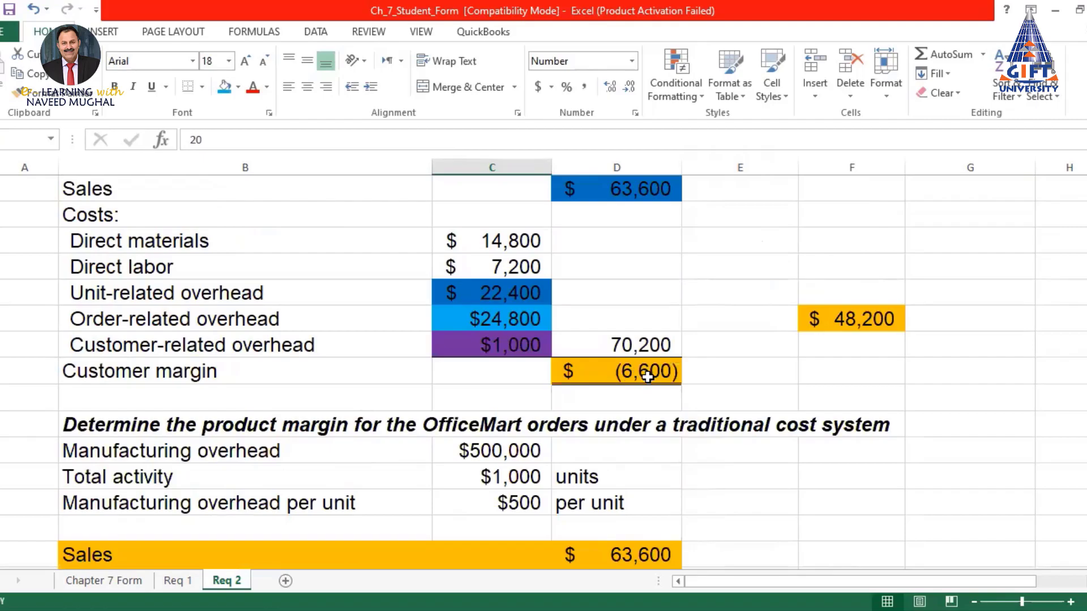
pyautogui.click(503, 318)
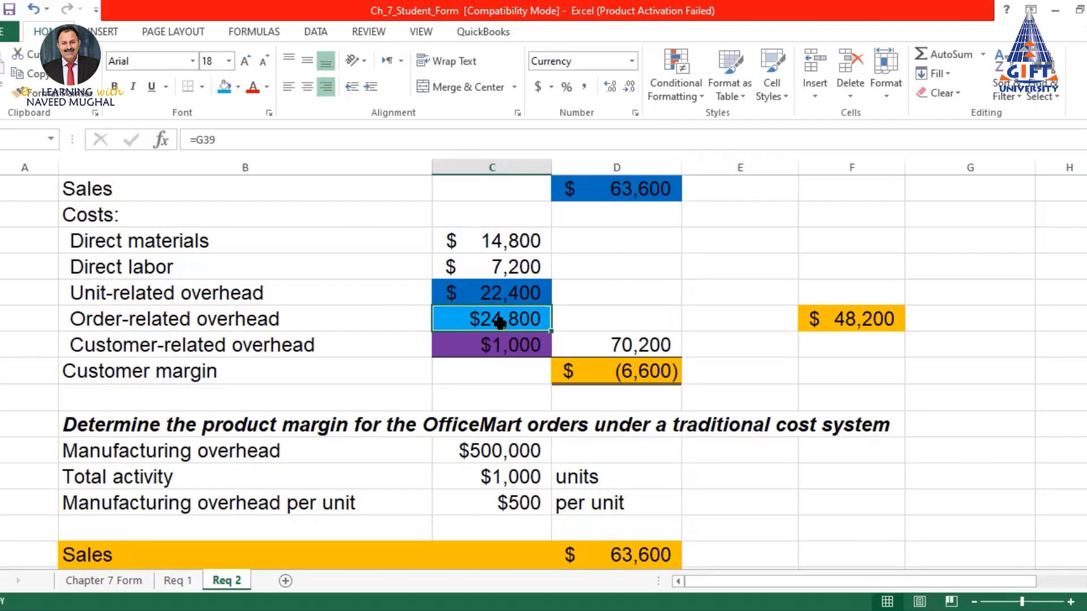
# Check the 40,000 manufacturing overhead and the 1,600 traditional product margin cells
pyautogui.scroll(-4, 500, 322)
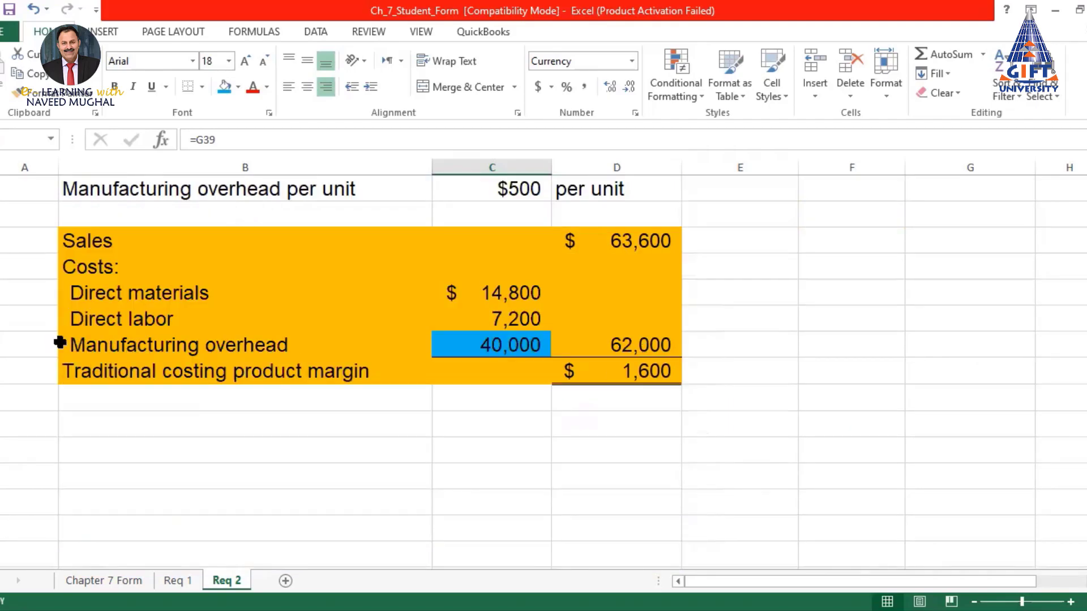
pyautogui.click(494, 343)
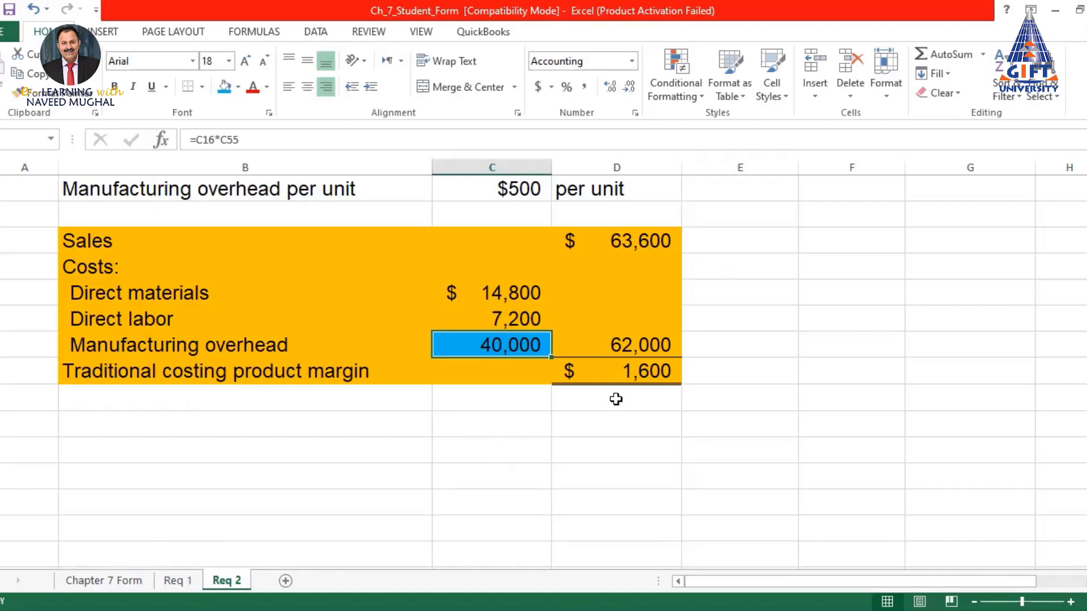
pyautogui.click(632, 372)
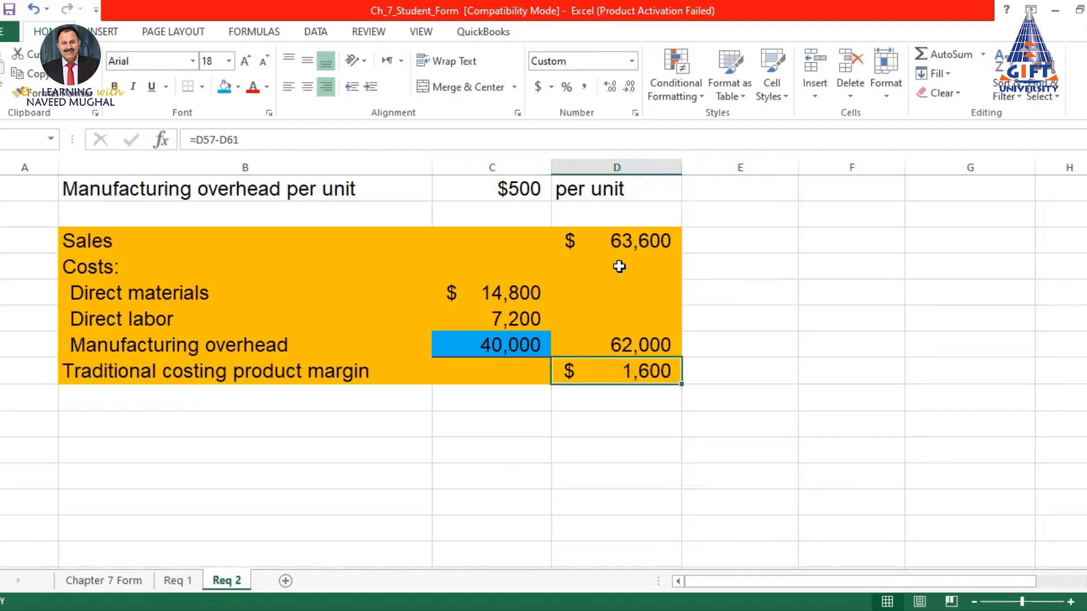
# Fill the 63,600 Sales cell and the 1,600 product margin cell blue
pyautogui.click(627, 243)
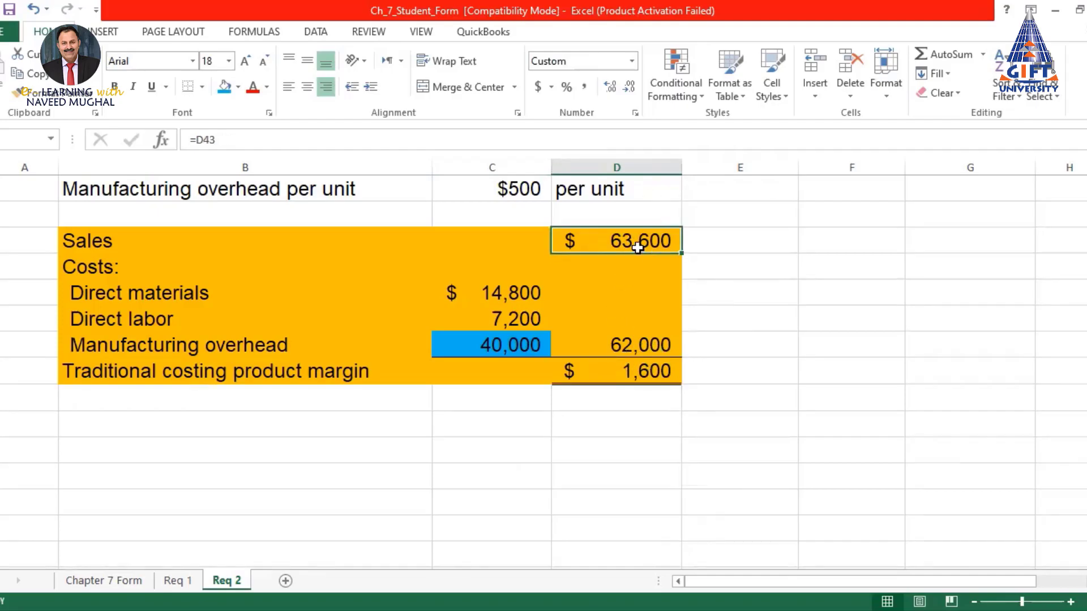
pyautogui.click(225, 86)
pyautogui.click(638, 375)
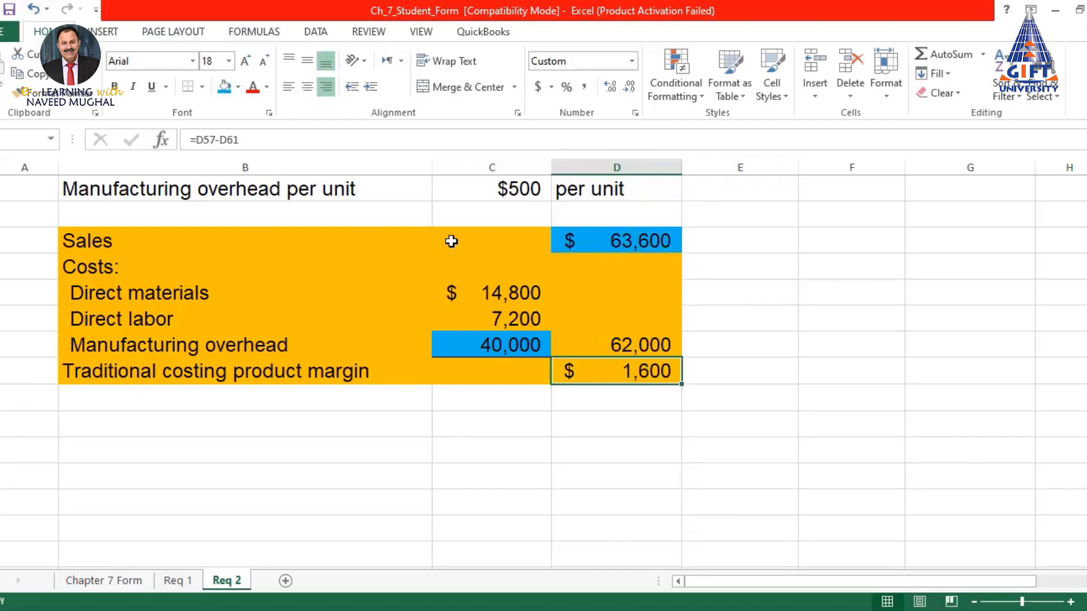
pyautogui.click(224, 86)
pyautogui.click(513, 342)
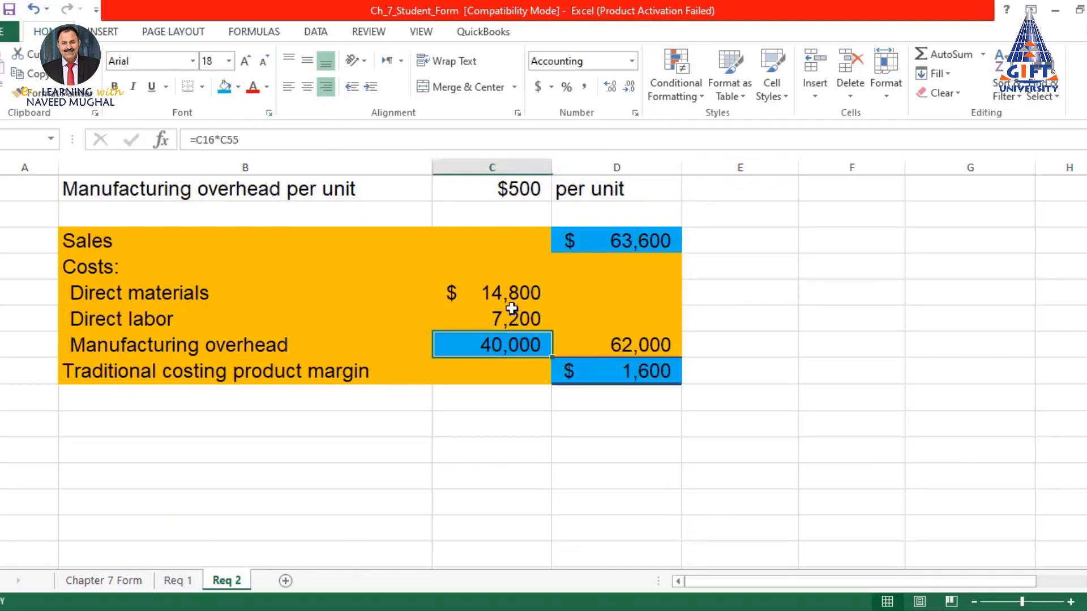
pyautogui.moveTo(495, 287); pyautogui.dragTo(514, 319)
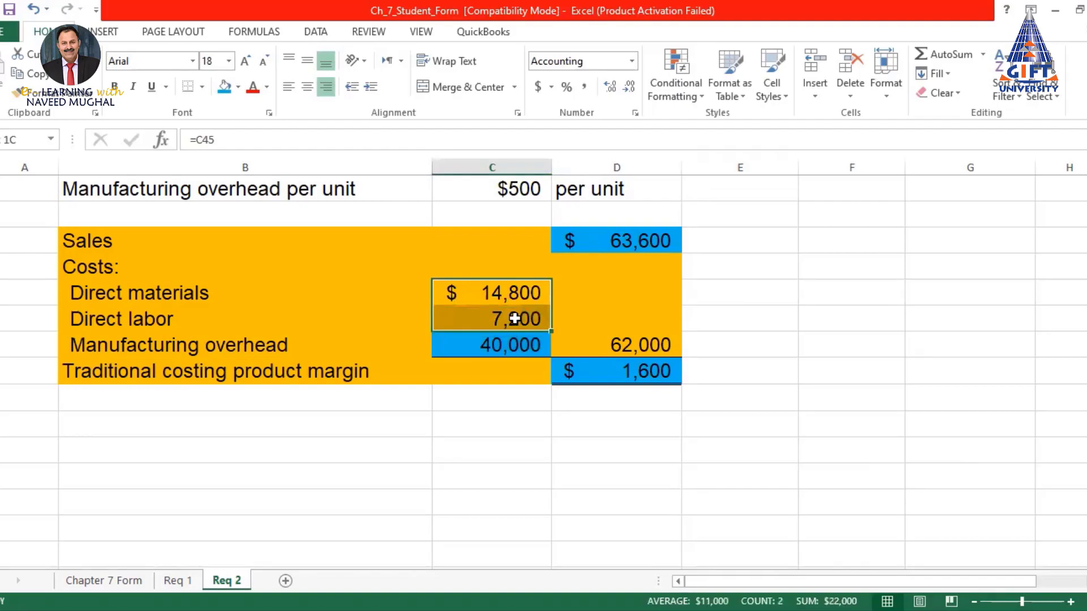
pyautogui.click(517, 345)
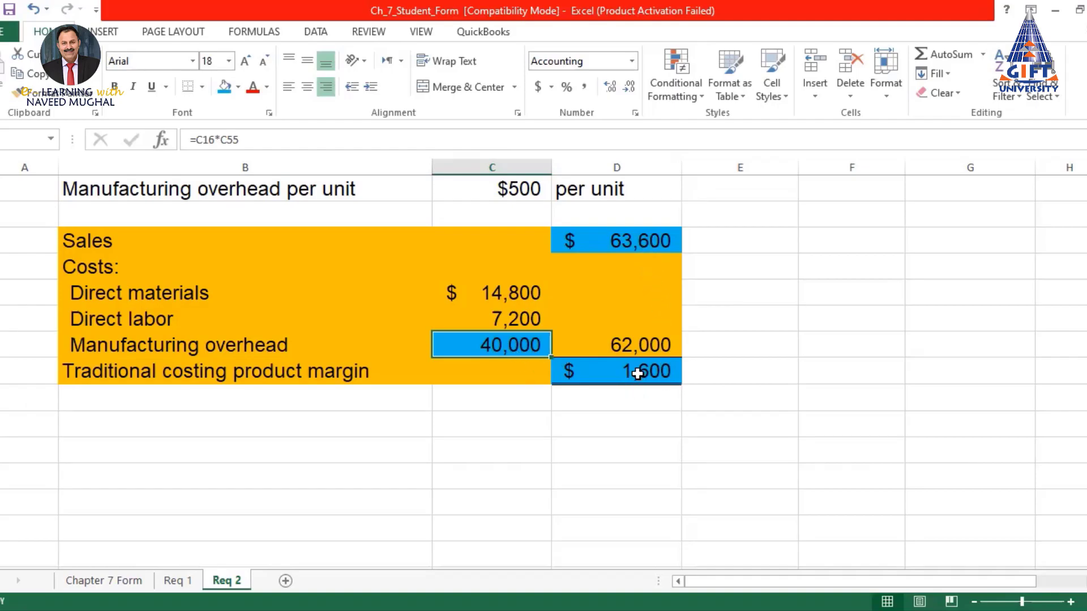
pyautogui.scroll(5, 636, 374)
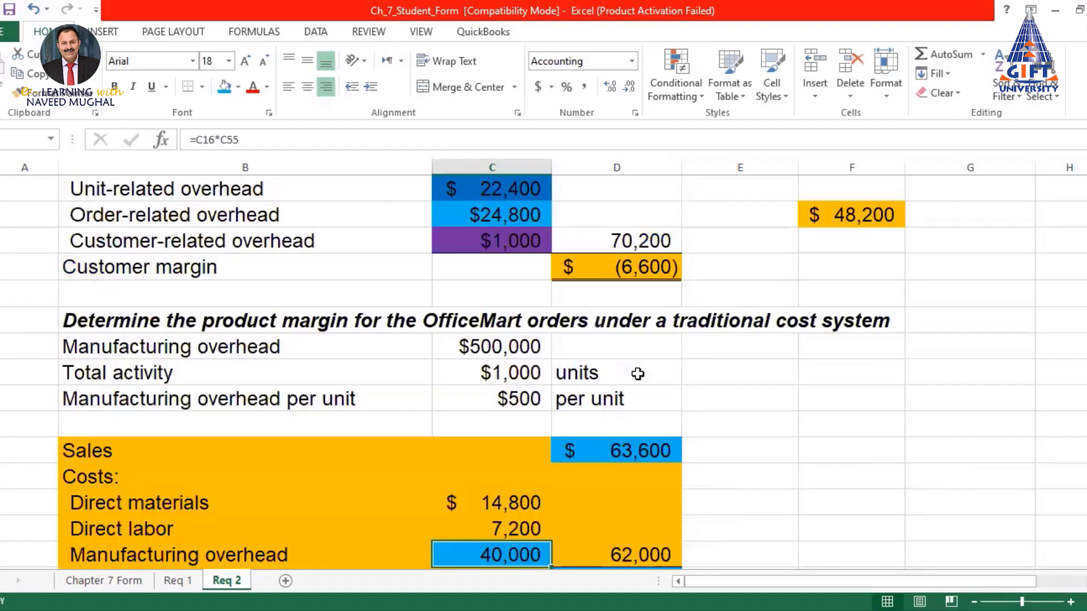
pyautogui.scroll(-2, 637, 373)
pyautogui.click(657, 322)
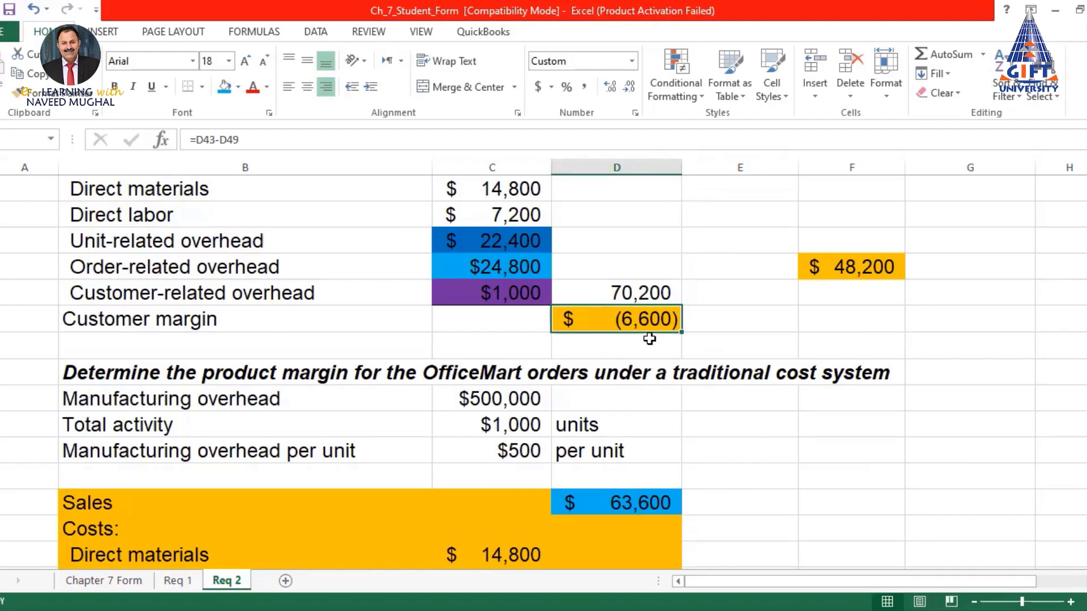
pyautogui.scroll(1, 649, 342)
pyautogui.scroll(-2, 650, 342)
pyautogui.scroll(2, 650, 342)
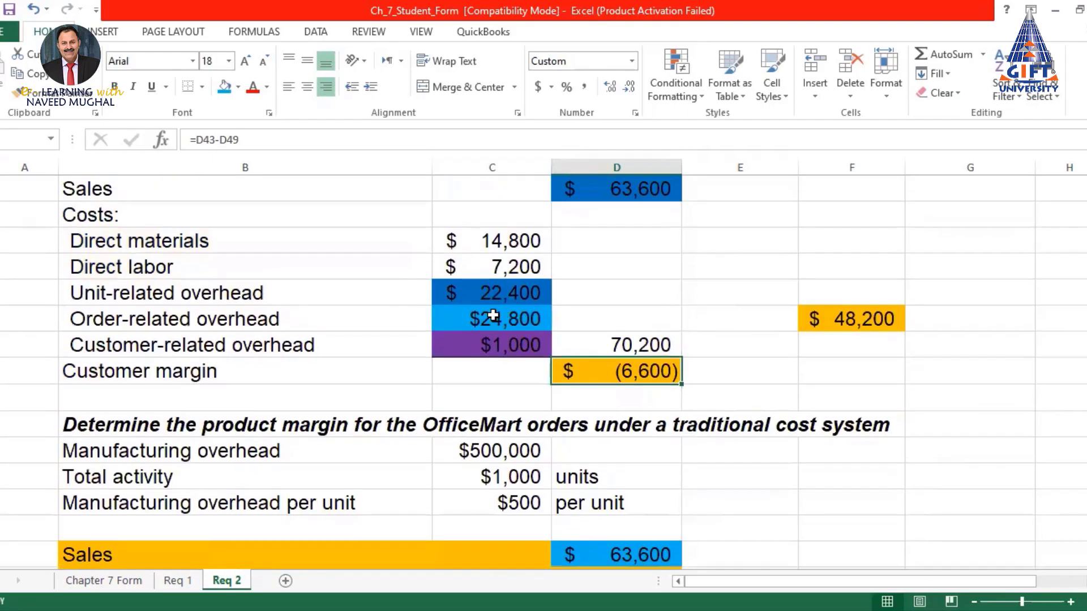
pyautogui.click(495, 317)
pyautogui.scroll(7, 493, 318)
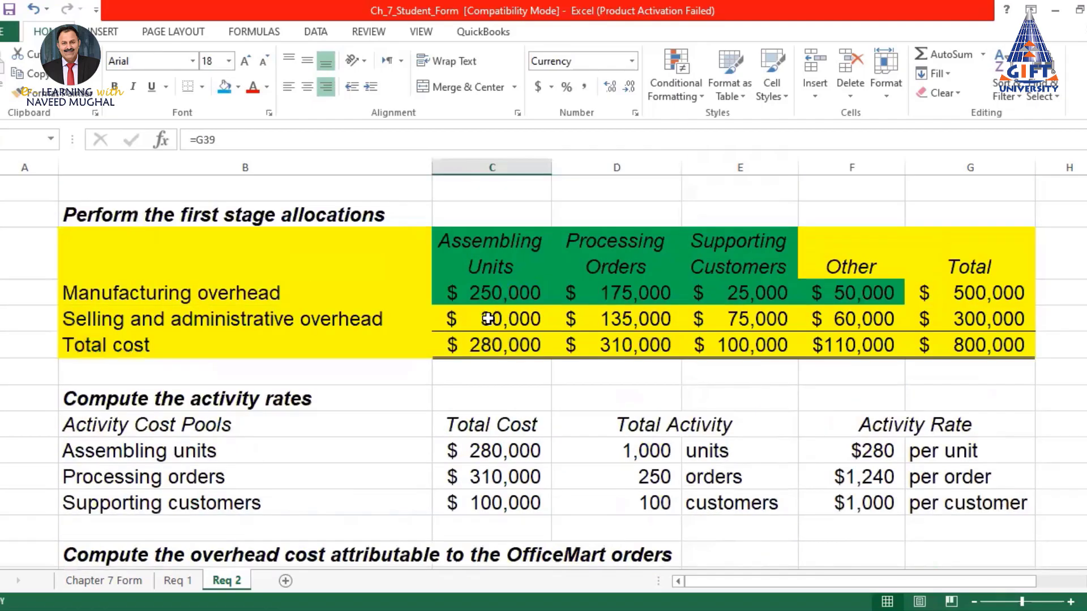
pyautogui.scroll(7, 488, 320)
pyautogui.click(488, 346)
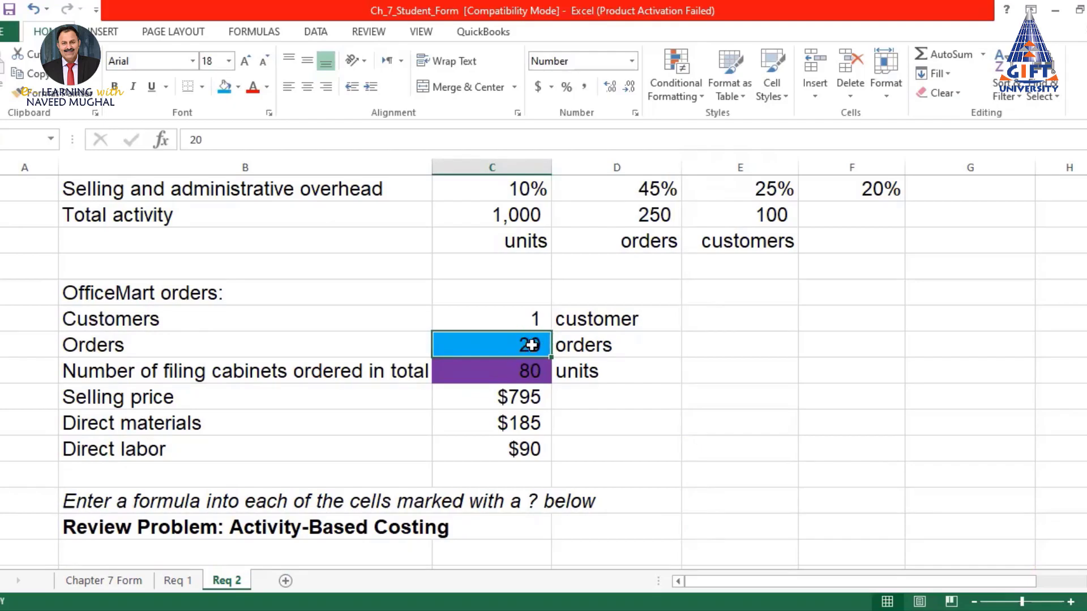
pyautogui.scroll(-10, 531, 344)
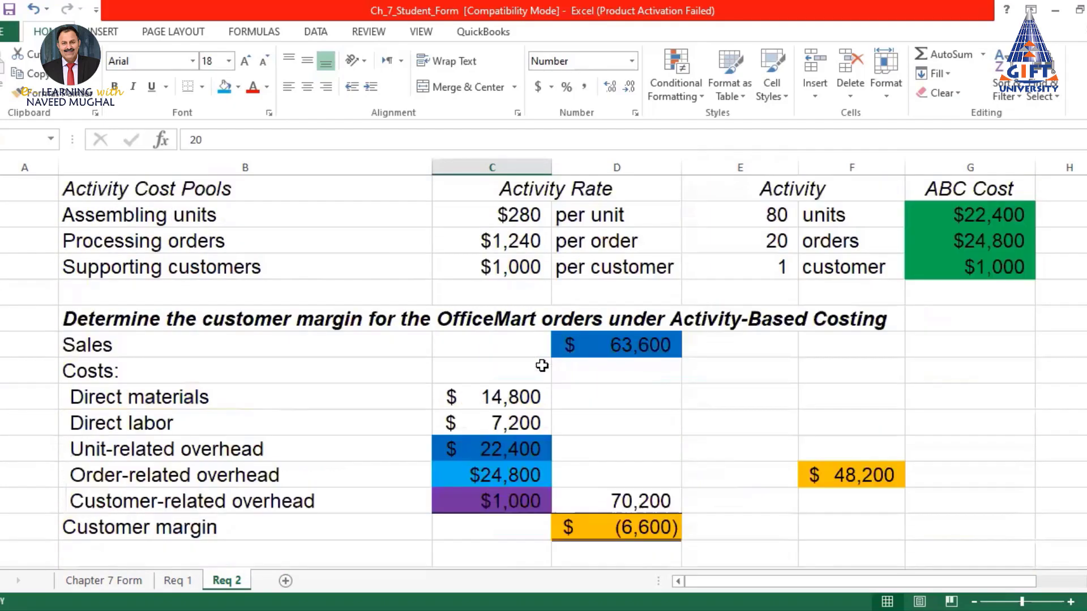
pyautogui.scroll(-2, 542, 366)
pyautogui.click(507, 321)
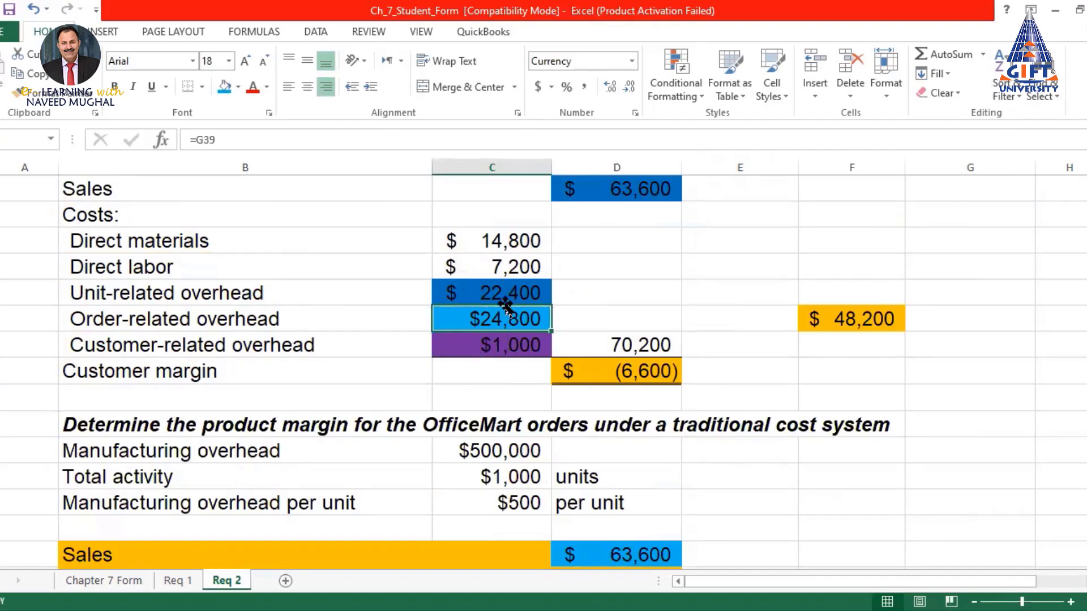
pyautogui.click(485, 346)
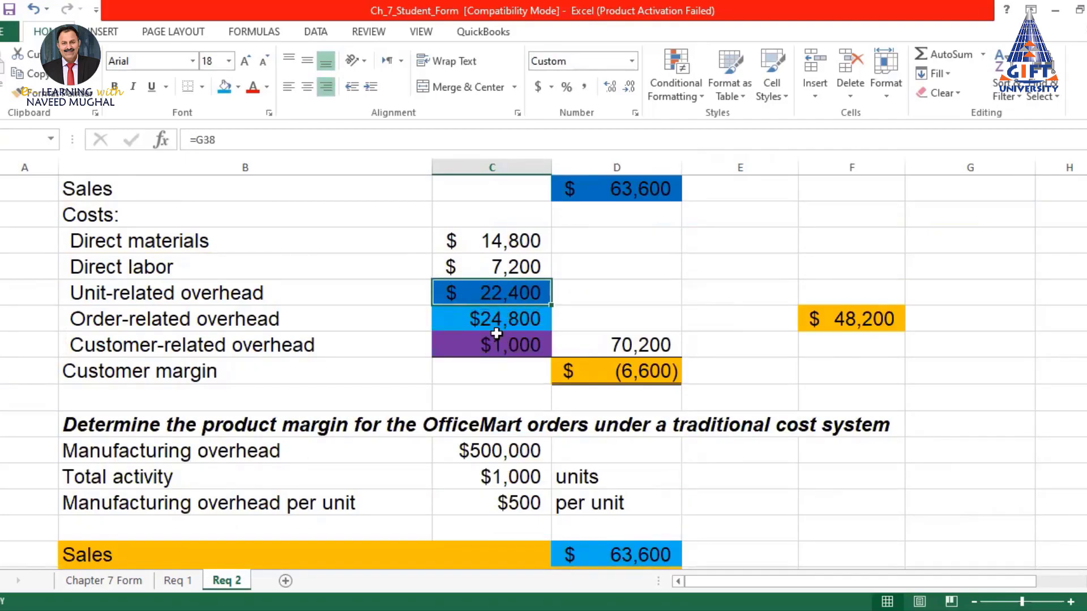
pyautogui.click(492, 293)
pyautogui.click(491, 345)
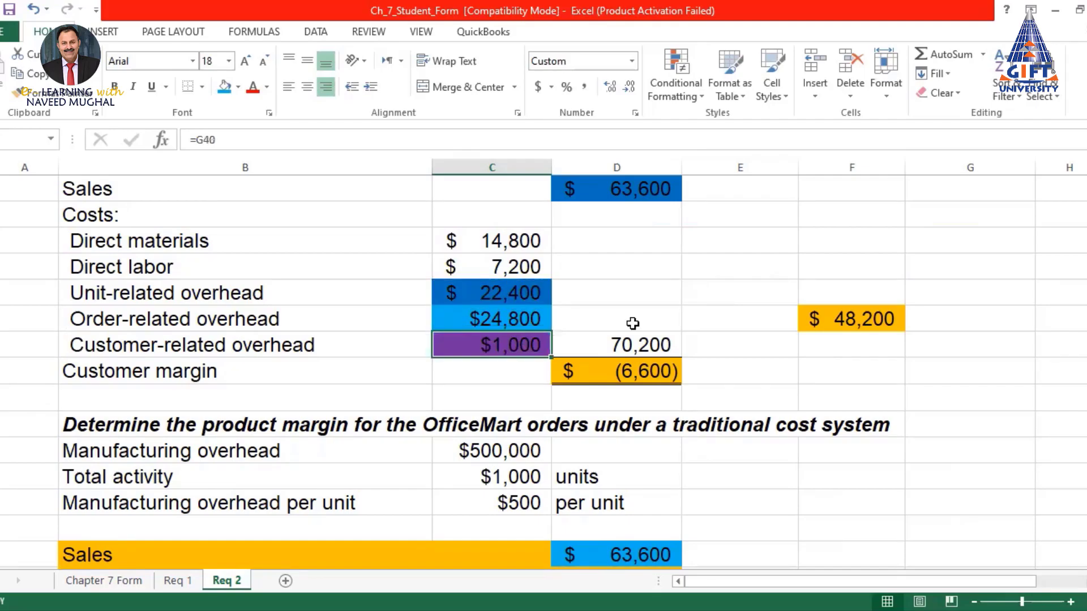
pyautogui.click(515, 288)
pyautogui.click(503, 343)
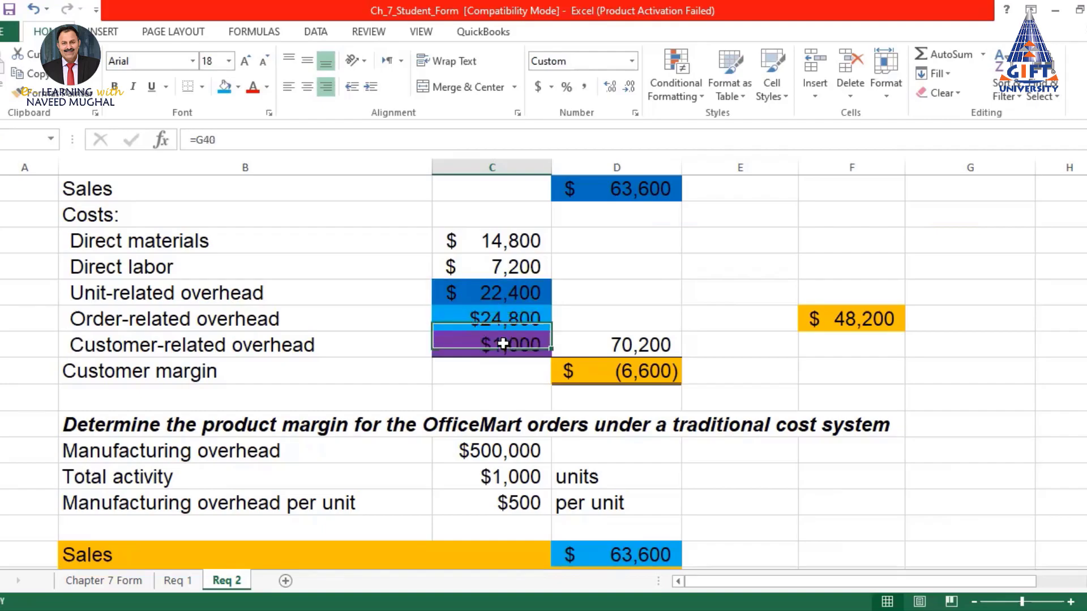
pyautogui.click(508, 296)
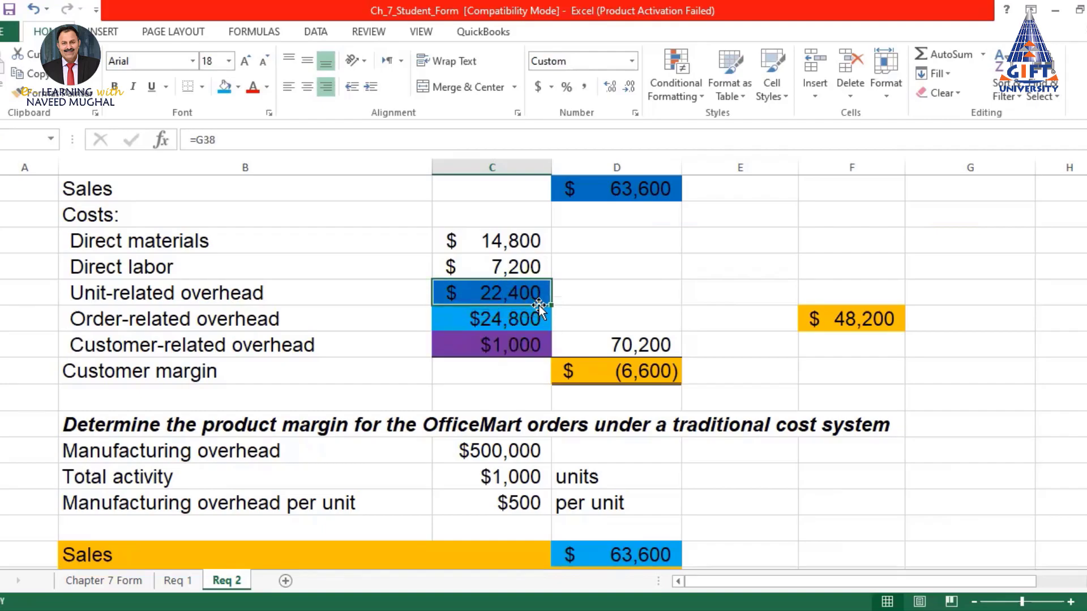
pyautogui.click(517, 347)
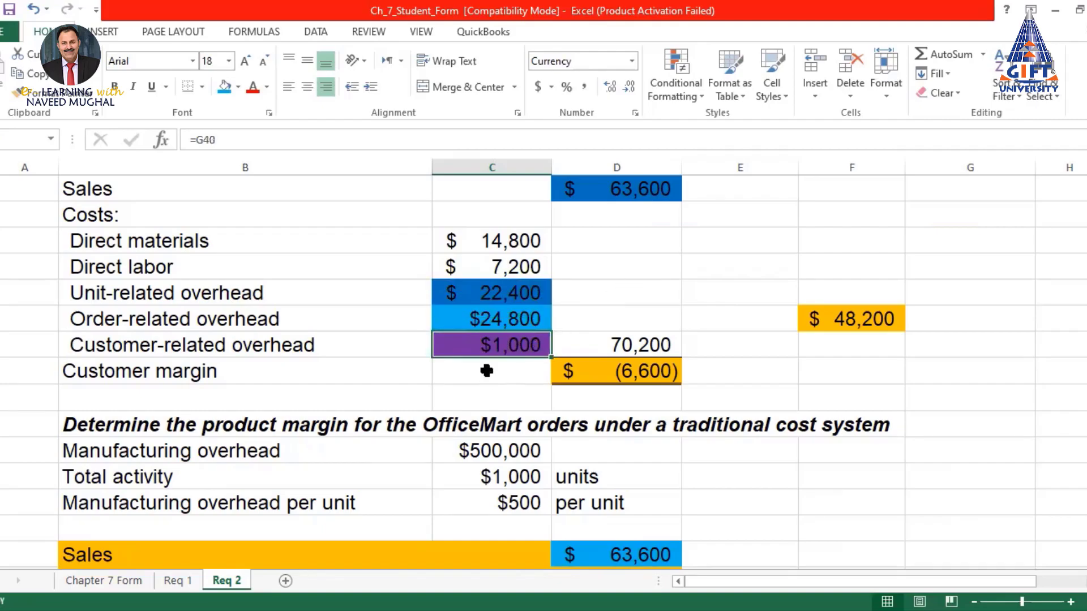
pyautogui.click(496, 315)
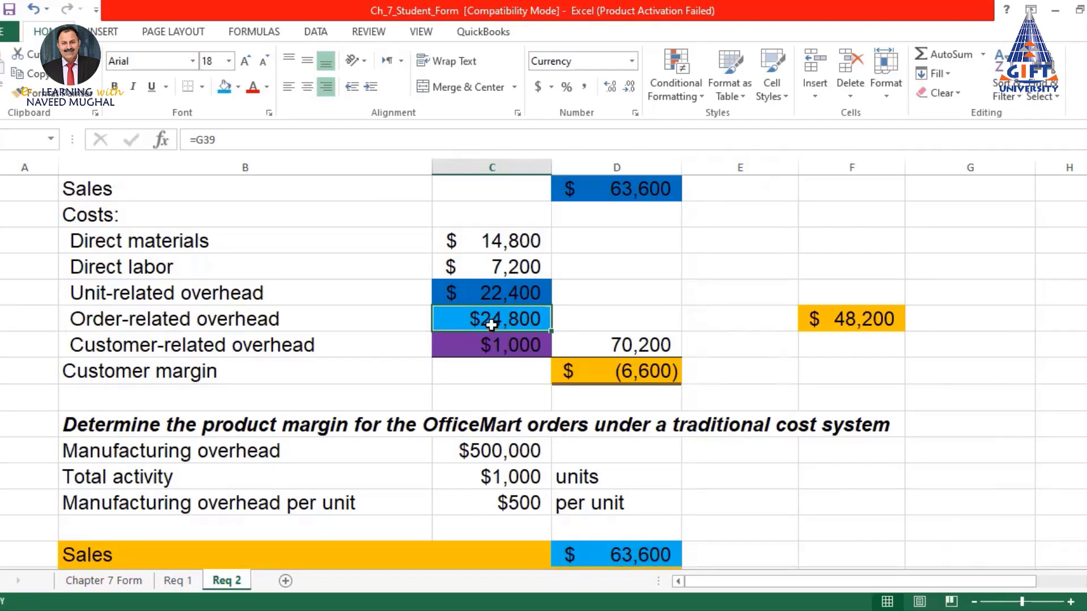
pyautogui.click(640, 346)
pyautogui.click(853, 316)
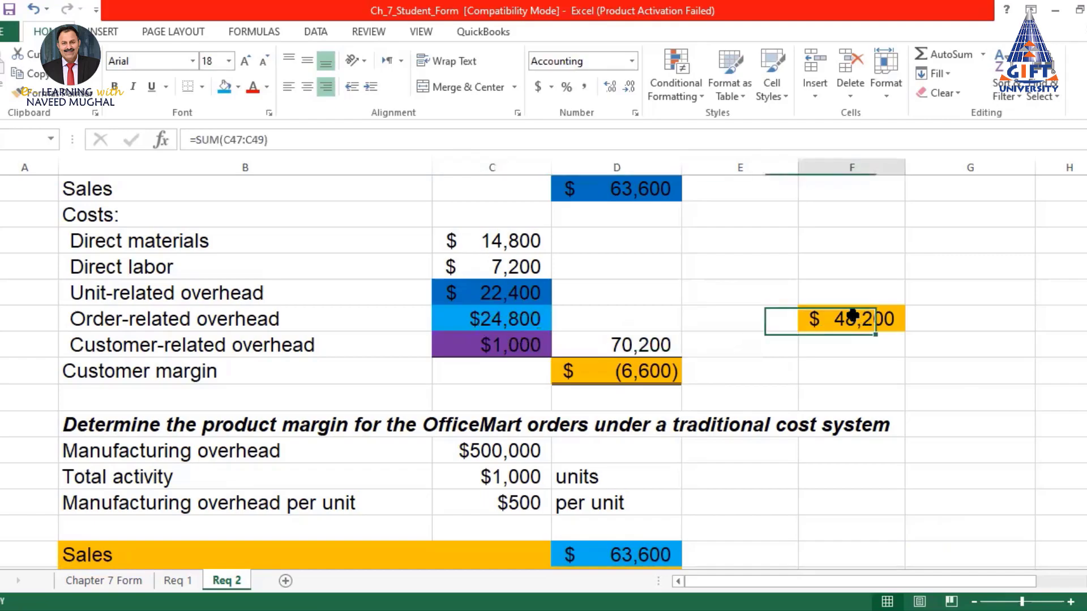
pyautogui.click(649, 372)
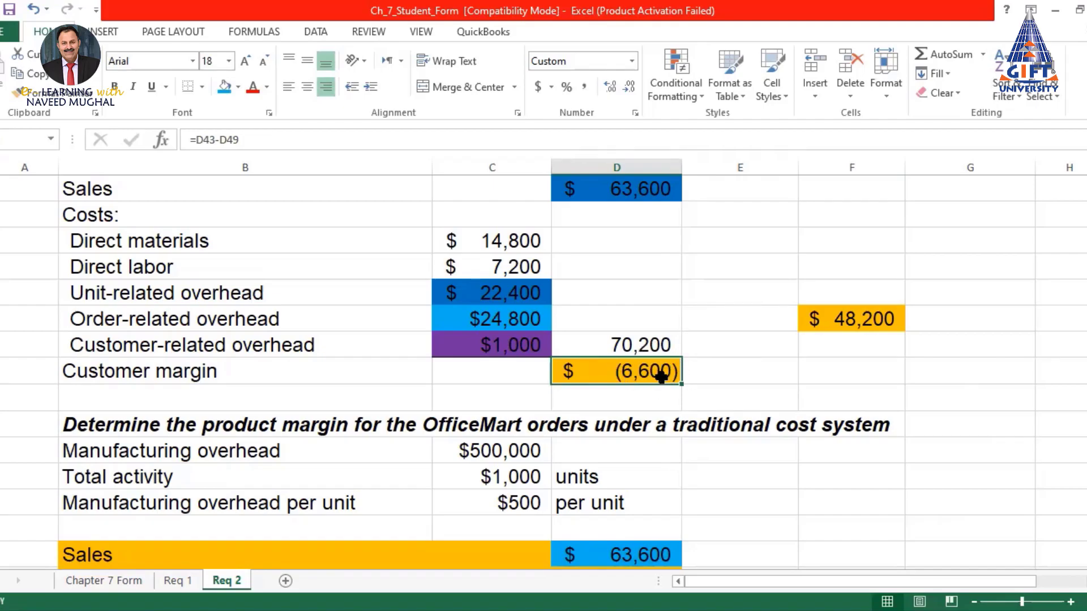
pyautogui.scroll(1, 645, 252)
pyautogui.click(623, 240)
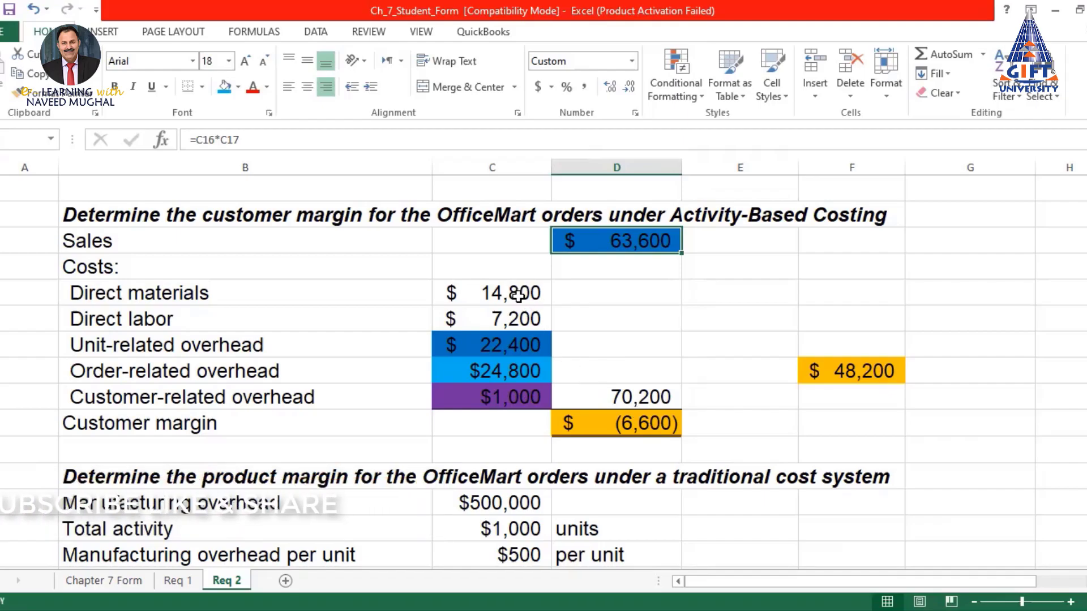
pyautogui.click(657, 423)
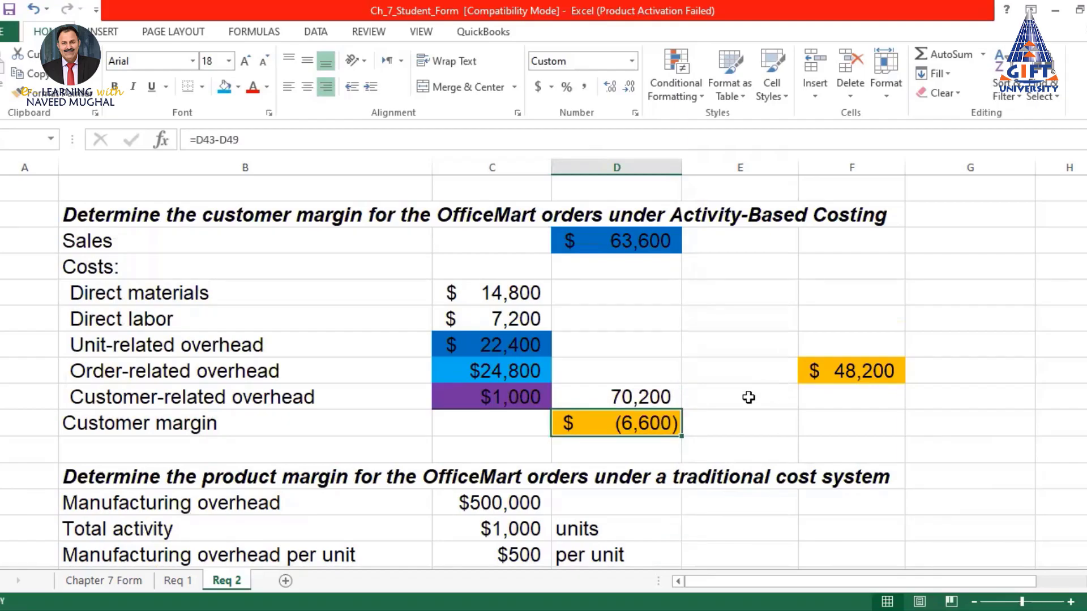
pyautogui.scroll(-2, 748, 397)
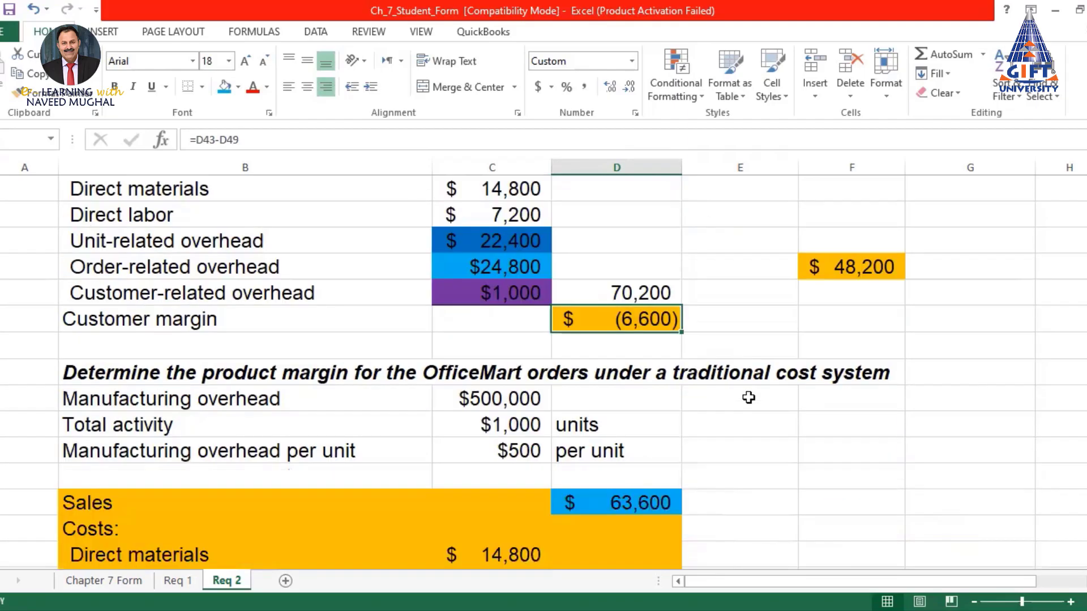
pyautogui.scroll(-3, 730, 395)
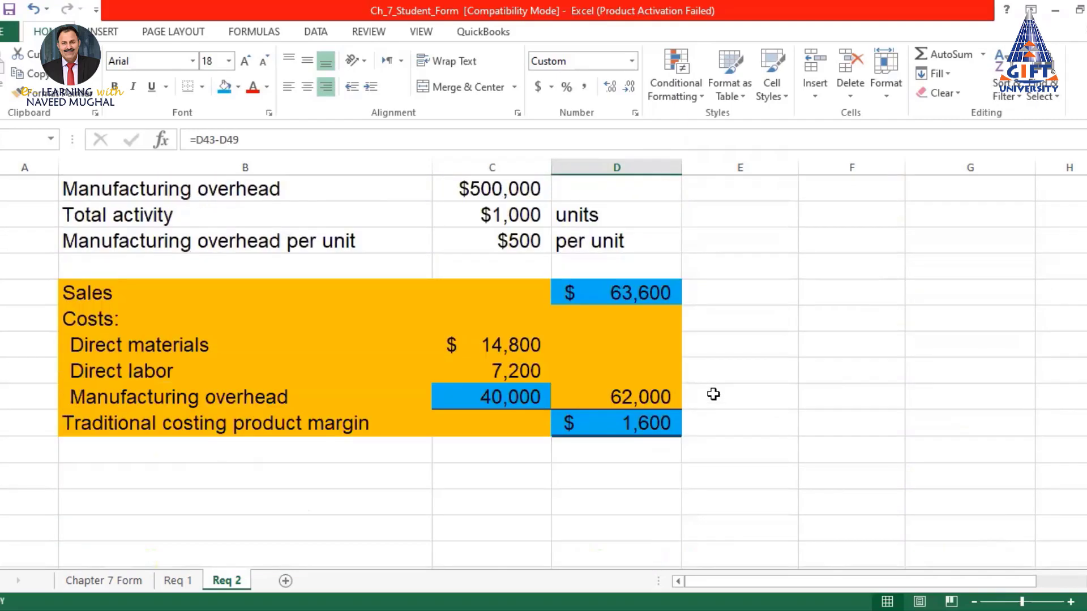
pyautogui.scroll(2, 713, 394)
pyautogui.scroll(2, 713, 395)
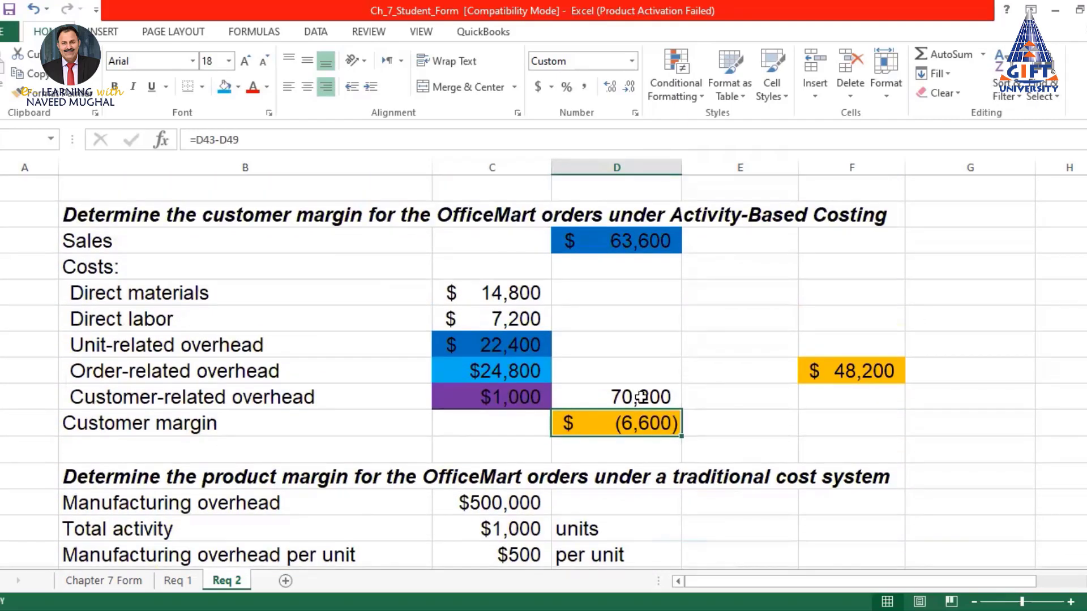
pyautogui.click(511, 370)
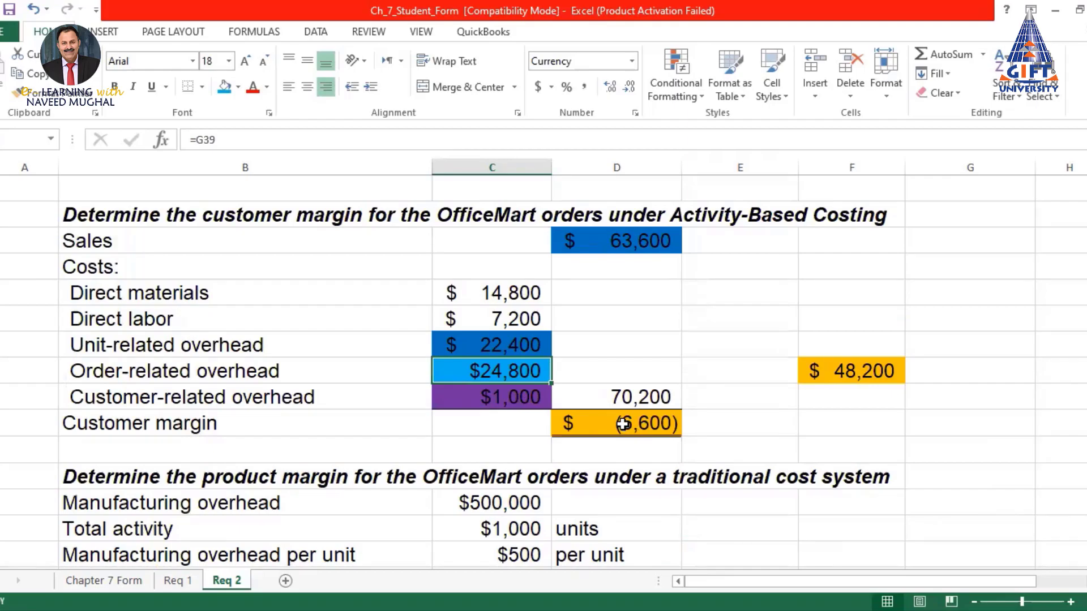
pyautogui.scroll(2, 623, 424)
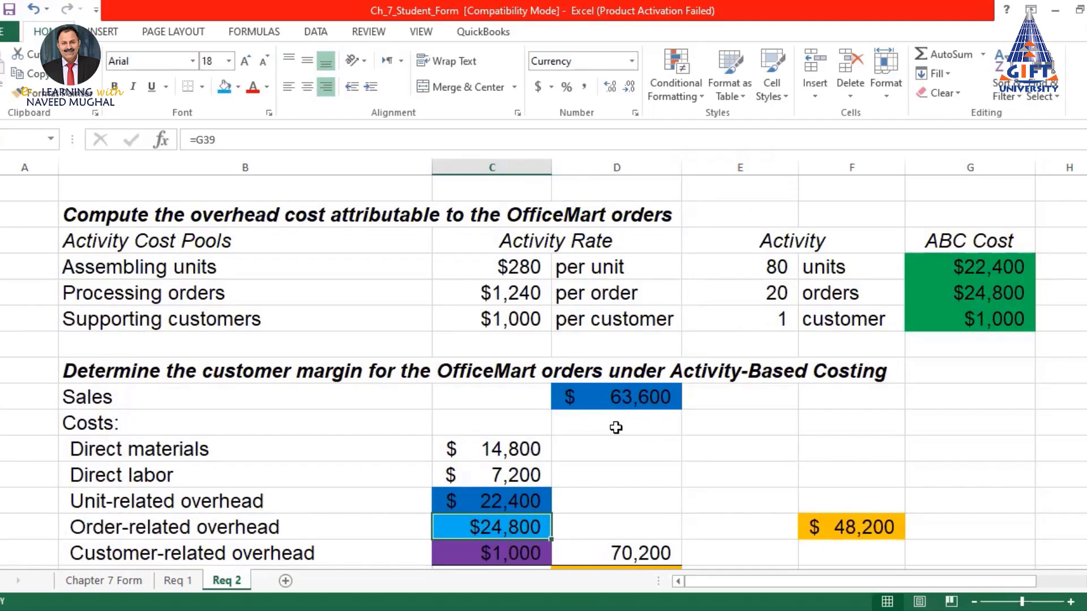
pyautogui.scroll(-2, 616, 428)
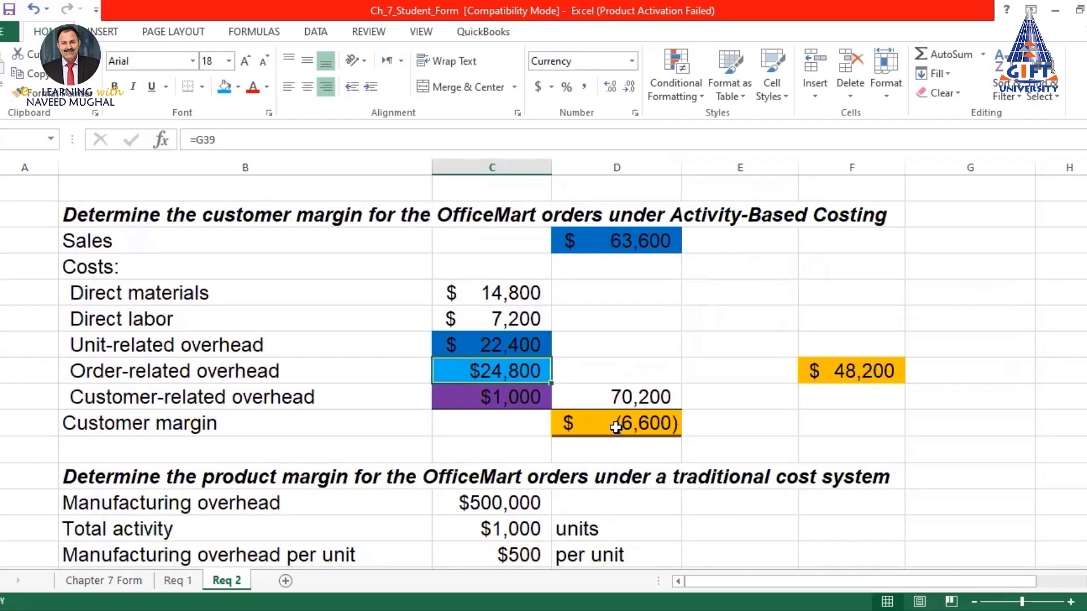
pyautogui.click(840, 368)
pyautogui.click(461, 369)
pyautogui.click(843, 369)
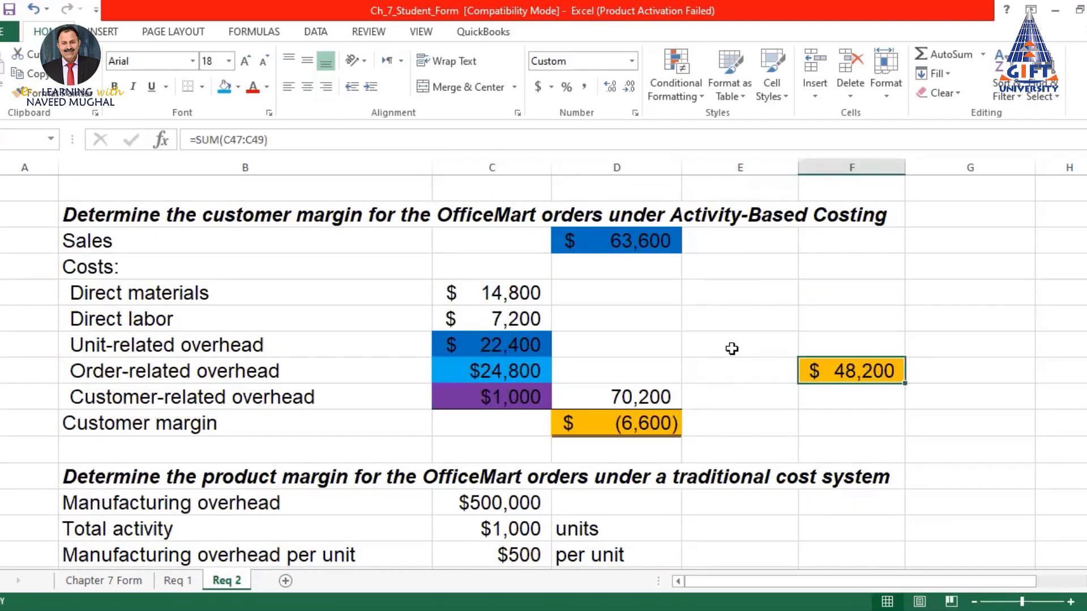
pyautogui.click(637, 425)
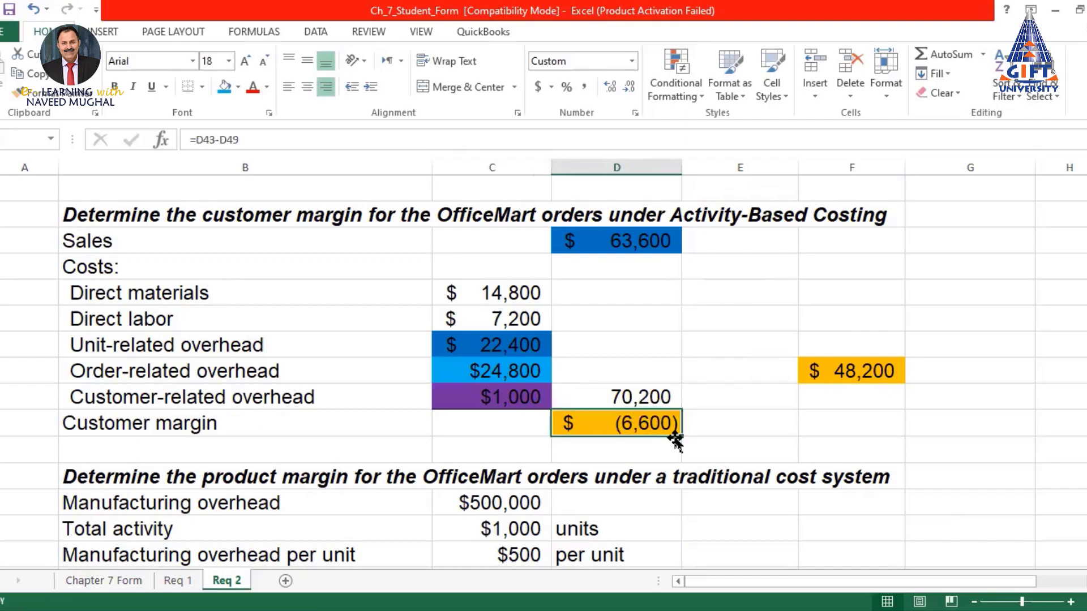
pyautogui.scroll(-1, 700, 414)
pyautogui.scroll(-3, 700, 415)
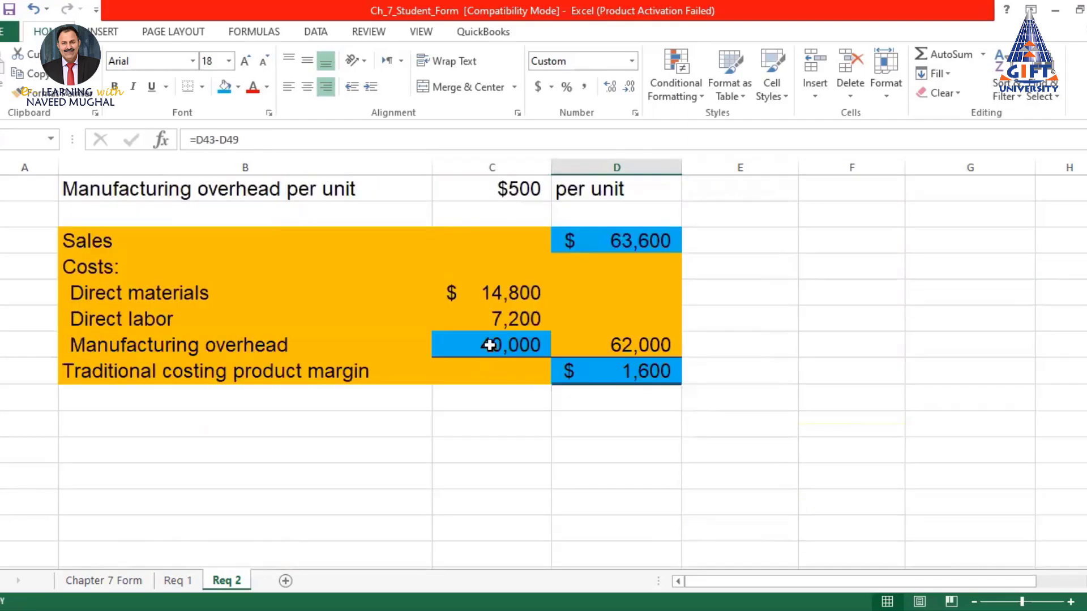
pyautogui.click(490, 342)
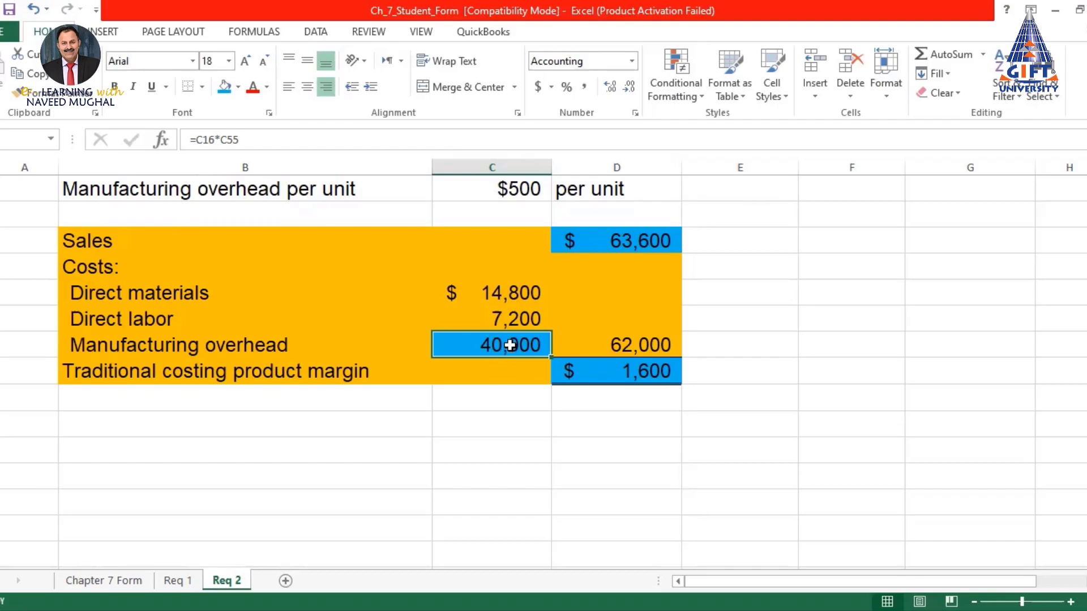
pyautogui.click(629, 347)
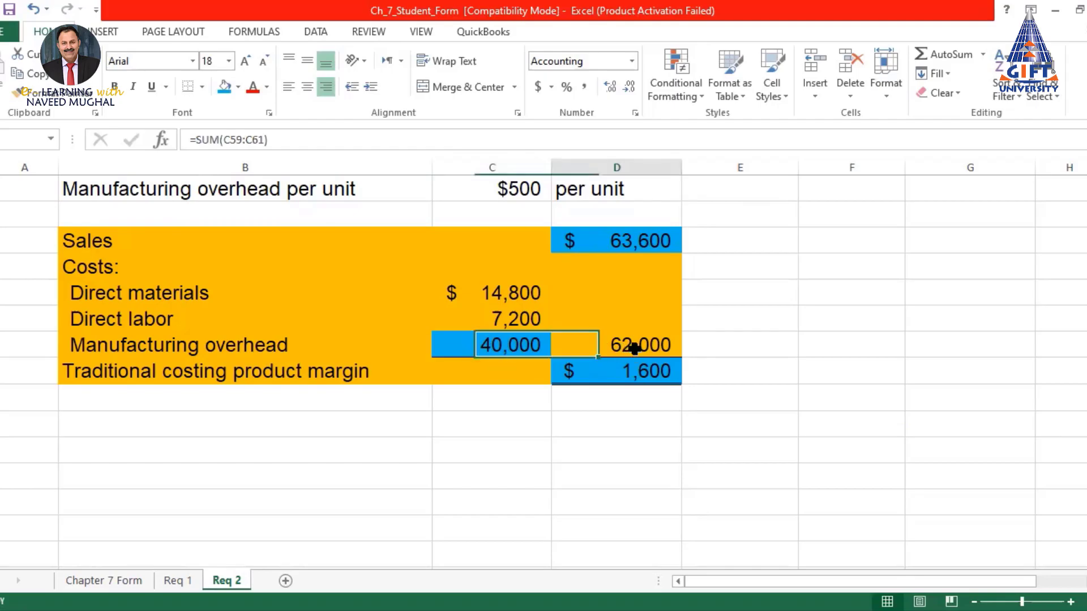
pyautogui.click(466, 345)
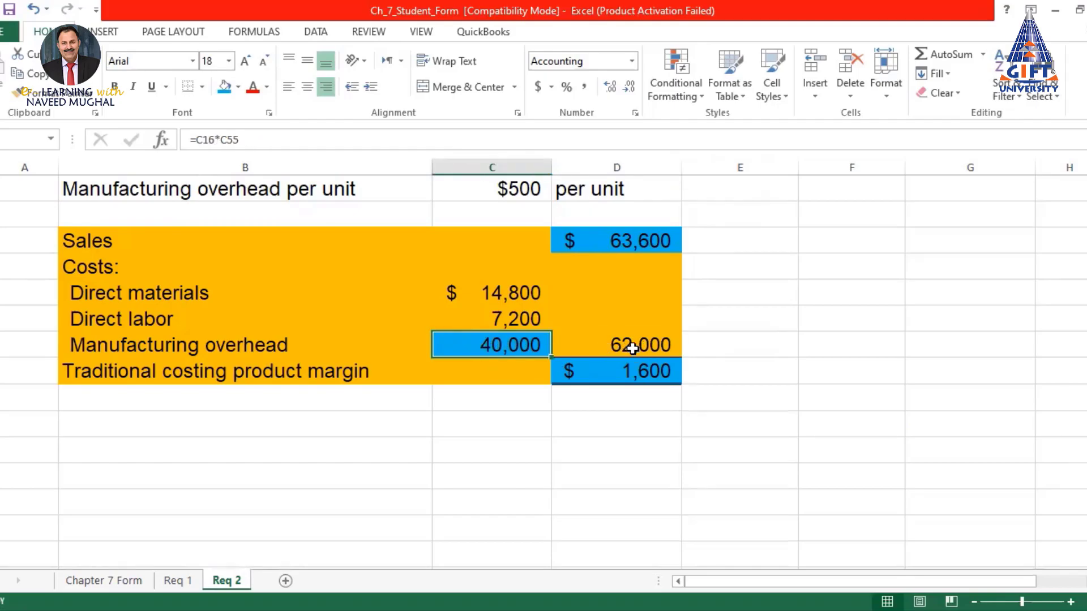
pyautogui.click(640, 375)
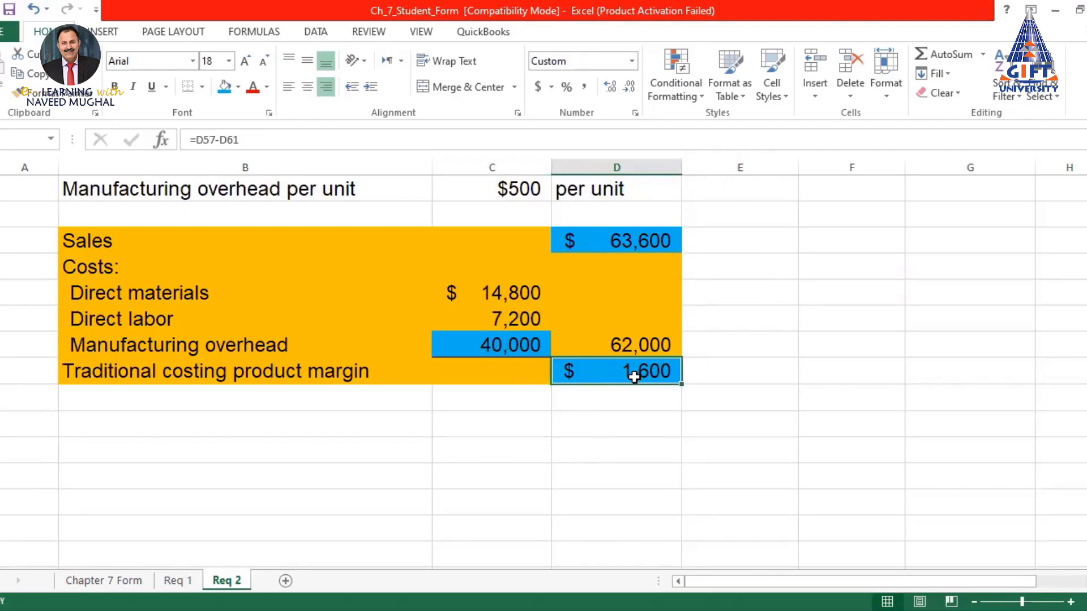
pyautogui.scroll(5, 634, 375)
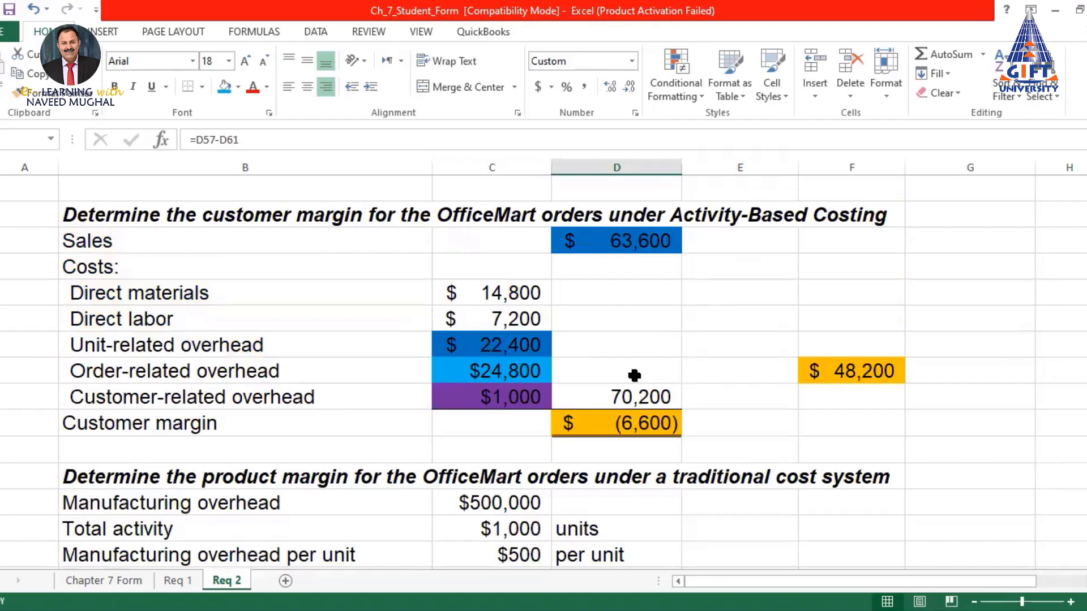
pyautogui.scroll(-2, 633, 371)
pyautogui.scroll(15, 512, 233)
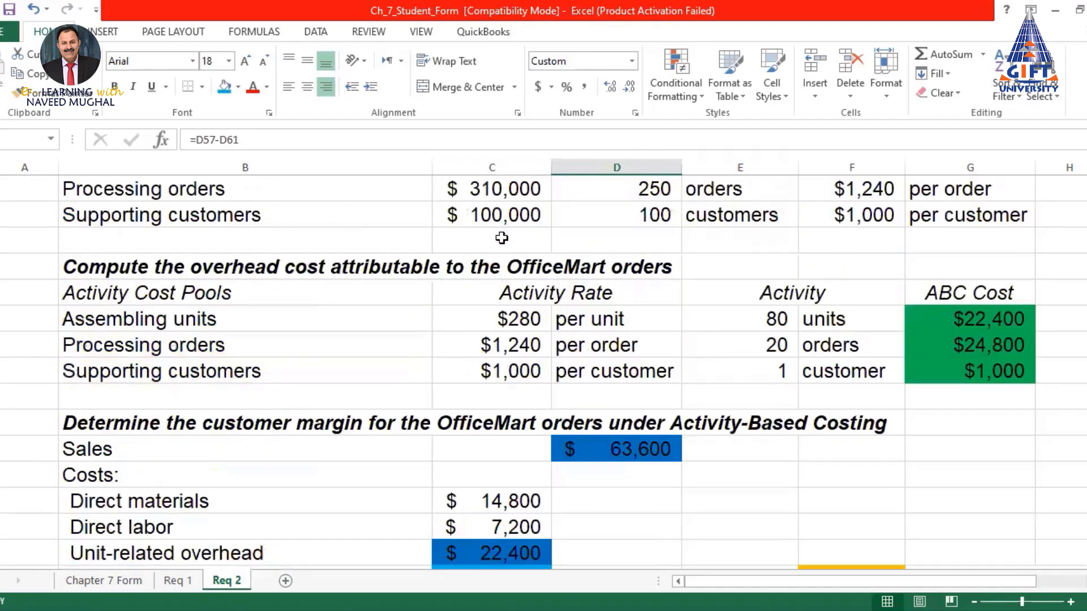
pyautogui.scroll(2, 502, 238)
pyautogui.scroll(-2, 566, 394)
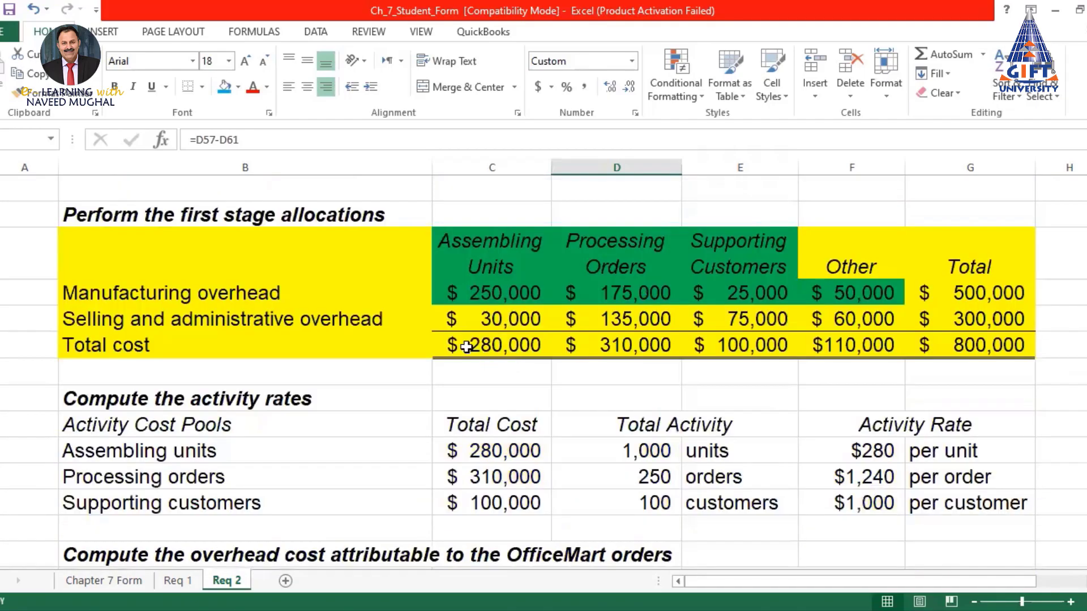
pyautogui.moveTo(474, 292); pyautogui.dragTo(969, 318)
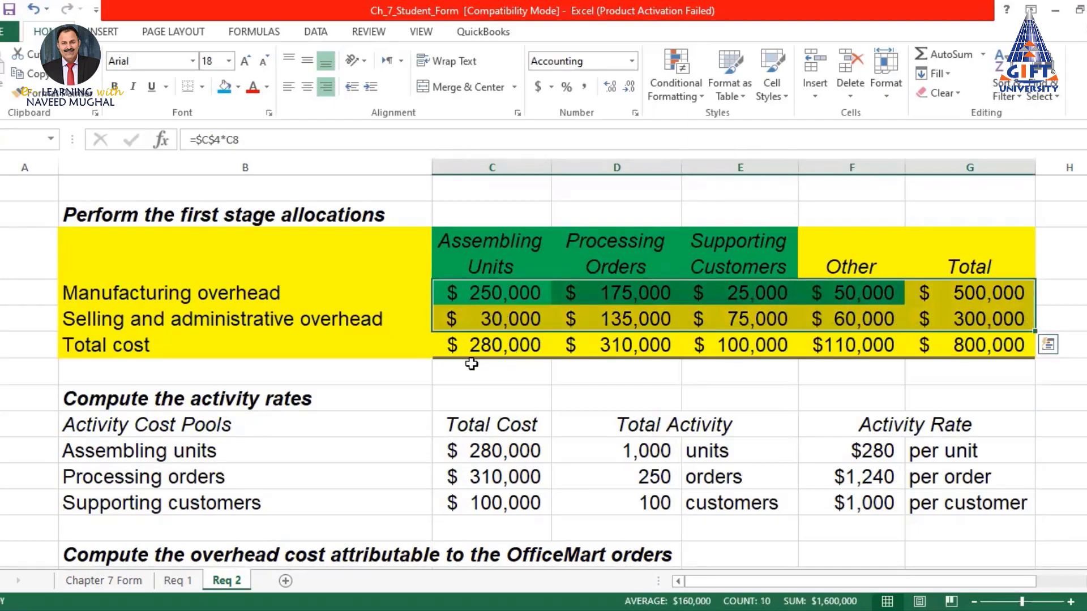
pyautogui.scroll(-11, 472, 364)
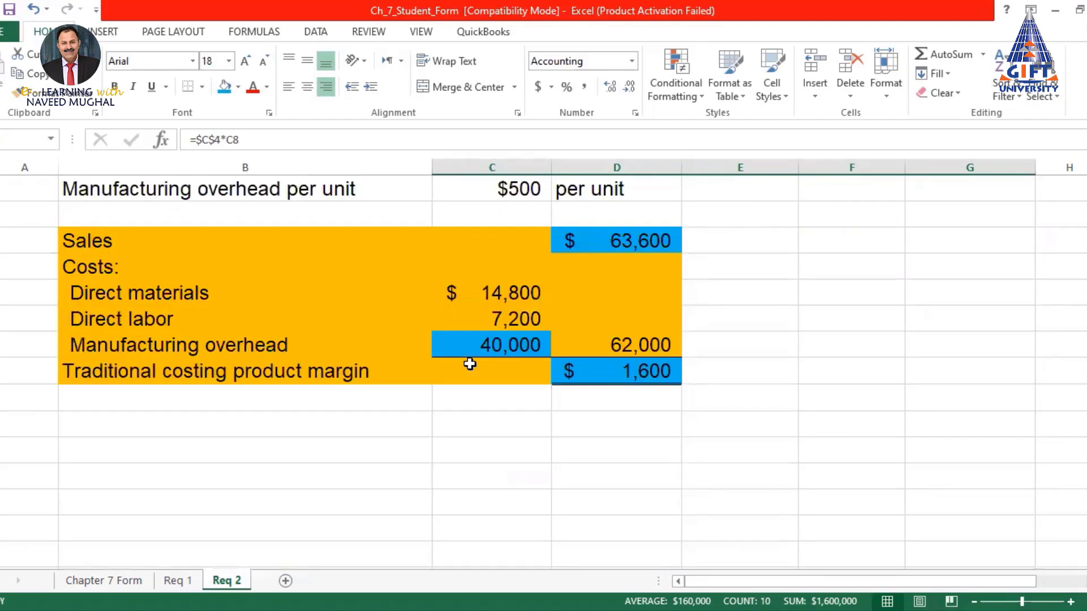
pyautogui.click(479, 345)
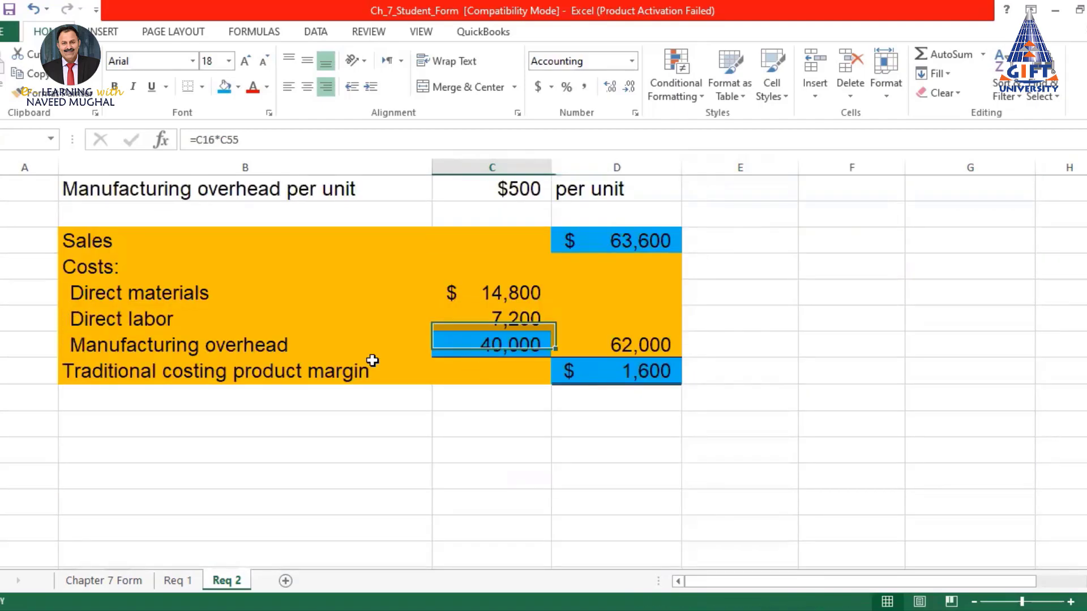
pyautogui.click(104, 348)
pyautogui.moveTo(105, 348); pyautogui.dragTo(526, 344)
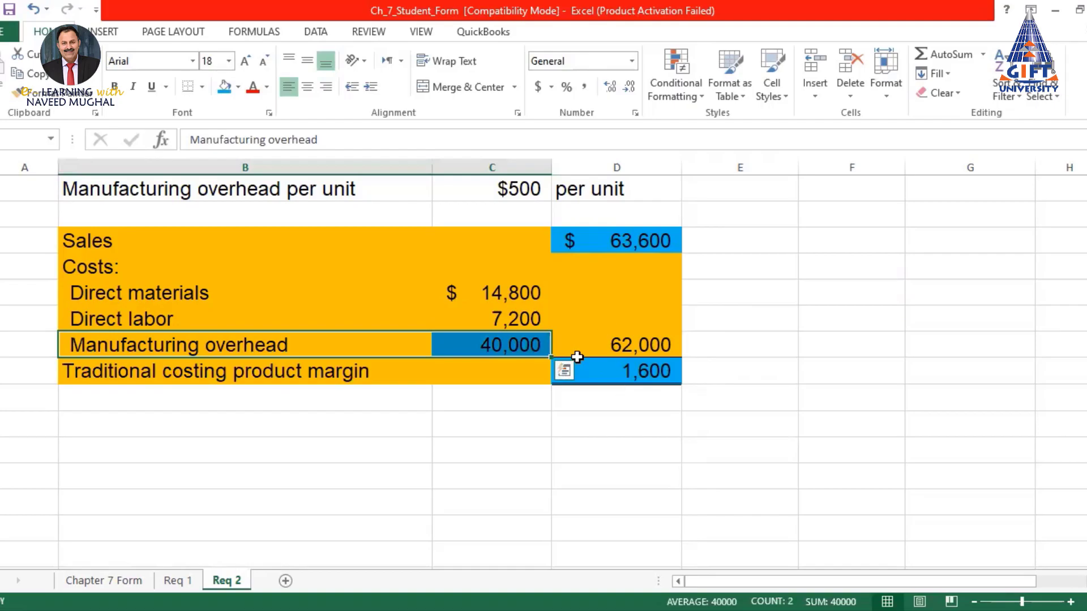
pyautogui.click(648, 372)
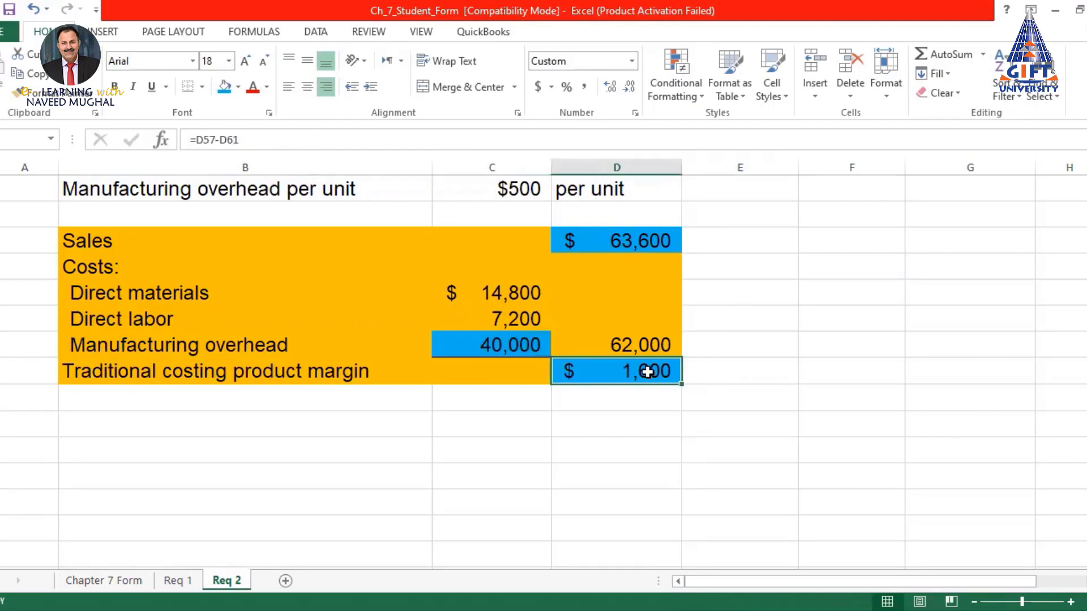
pyautogui.scroll(4, 772, 364)
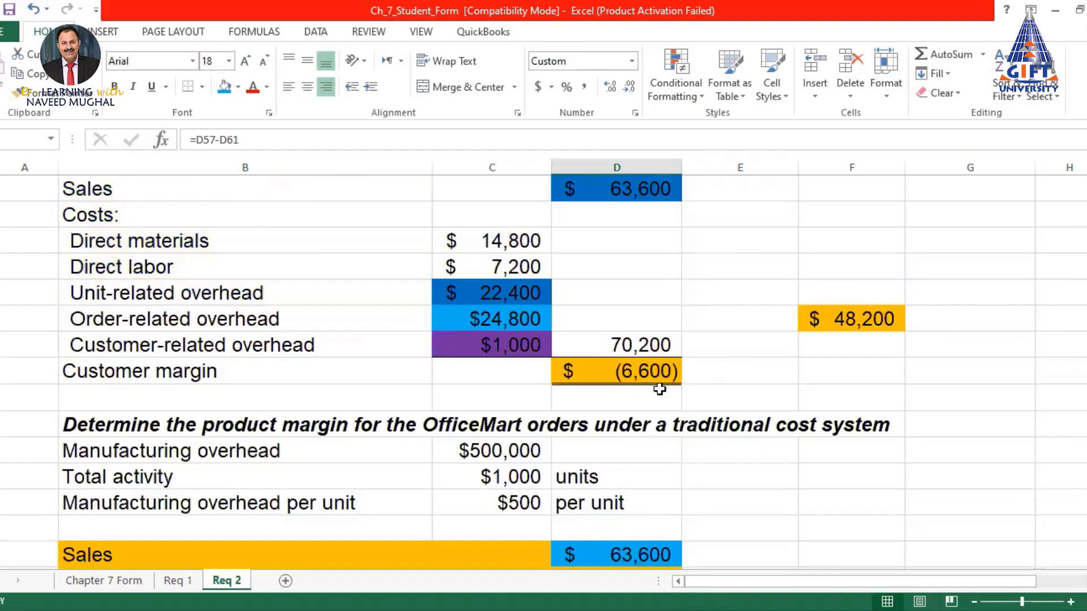
pyautogui.click(626, 370)
pyautogui.scroll(1, 864, 370)
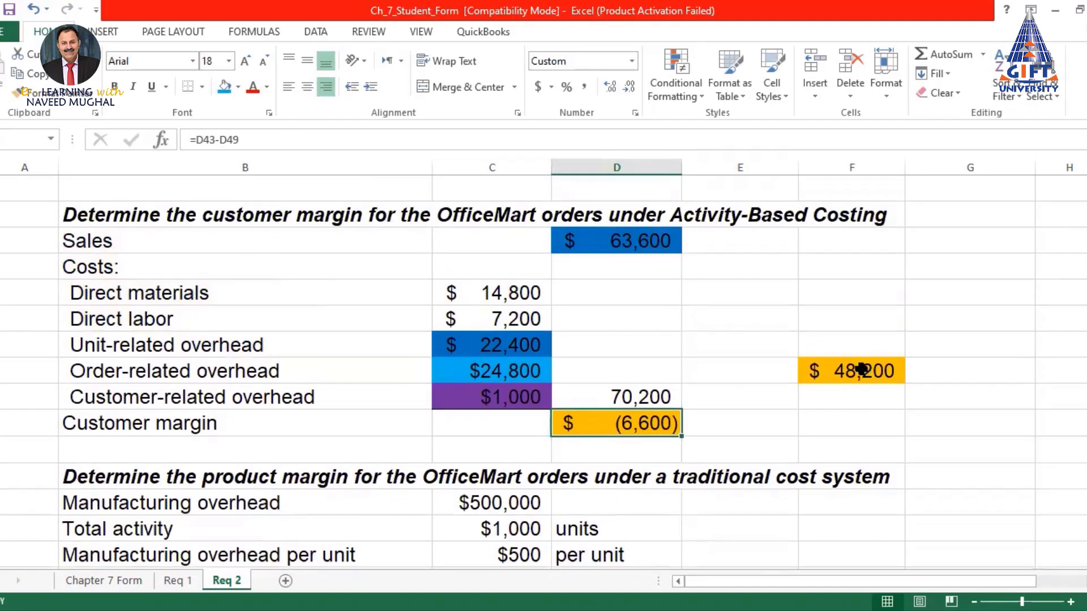
pyautogui.click(504, 344)
pyautogui.moveTo(504, 344); pyautogui.dragTo(498, 383)
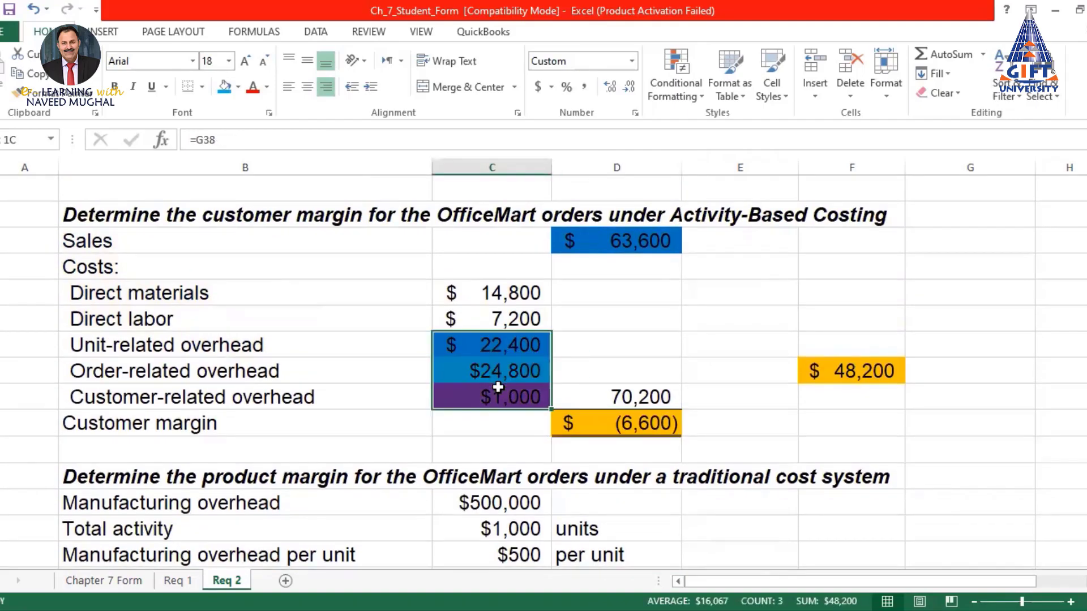
pyautogui.click(492, 373)
pyautogui.moveTo(510, 346); pyautogui.dragTo(520, 386)
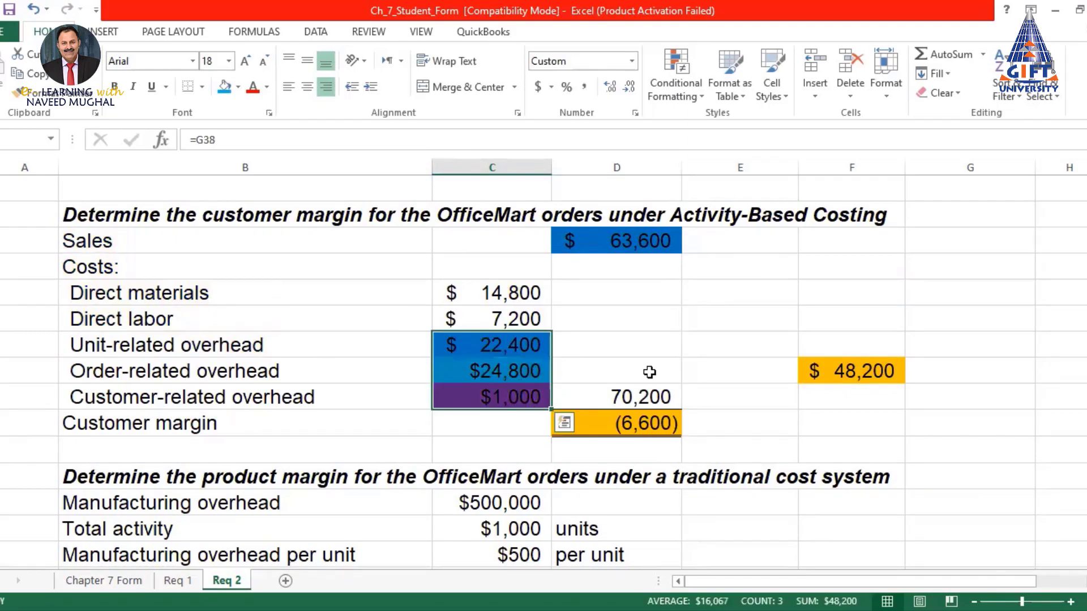
pyautogui.click(648, 371)
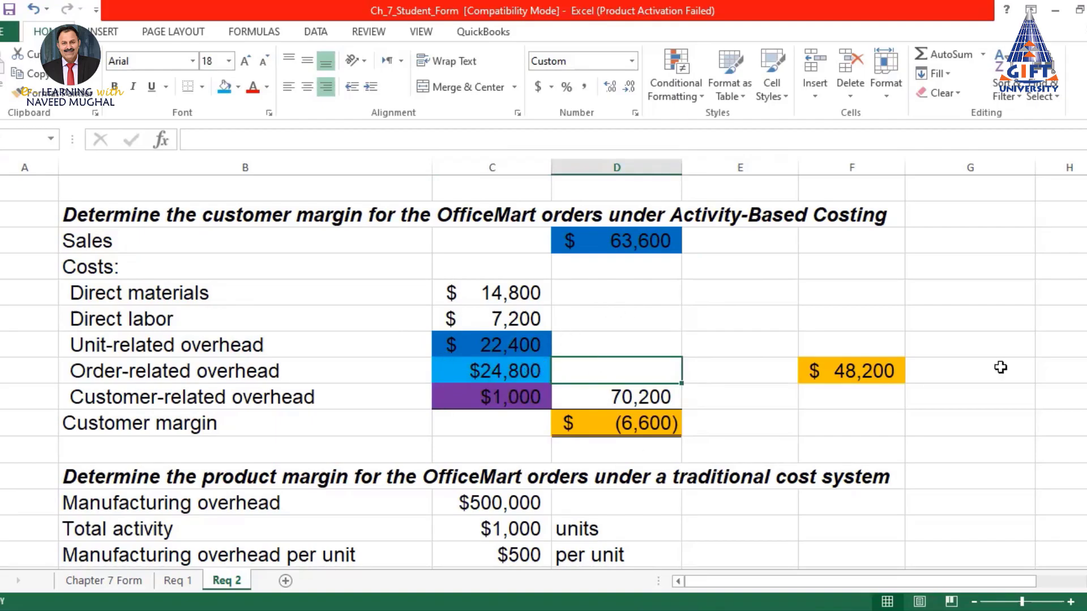
pyautogui.click(837, 384)
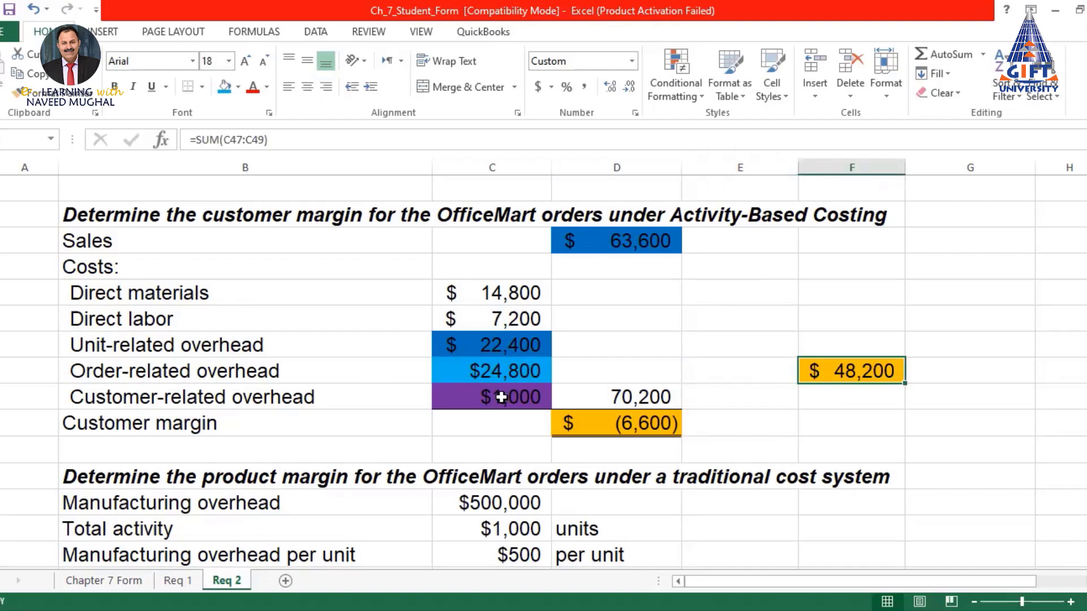
pyautogui.click(638, 424)
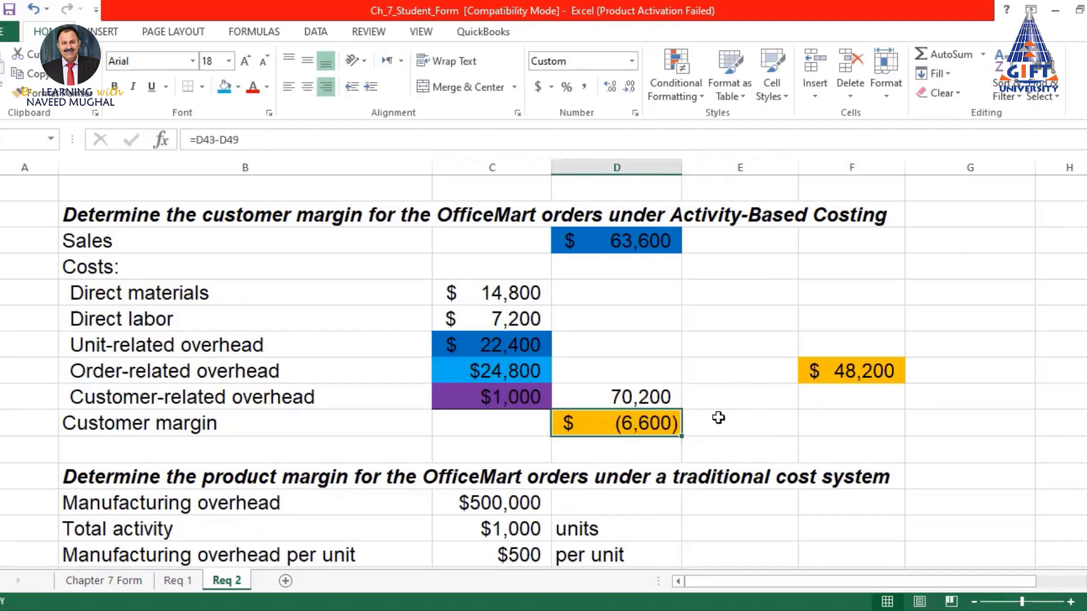
# Look over the margins on the Chapter 7 Form sheet for comparison
pyautogui.click(117, 584)
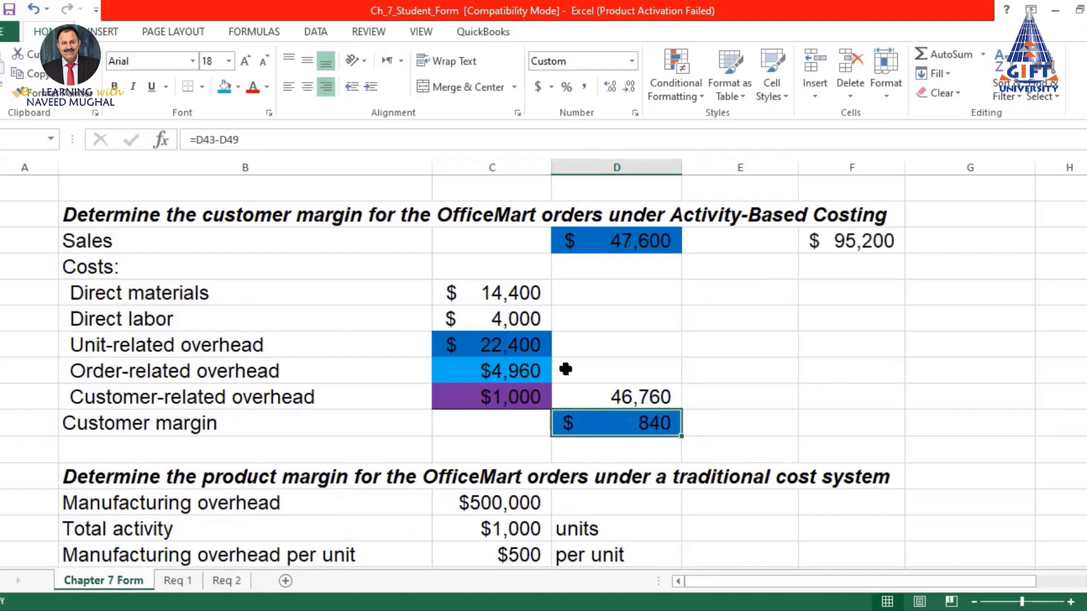
pyautogui.scroll(7, 521, 373)
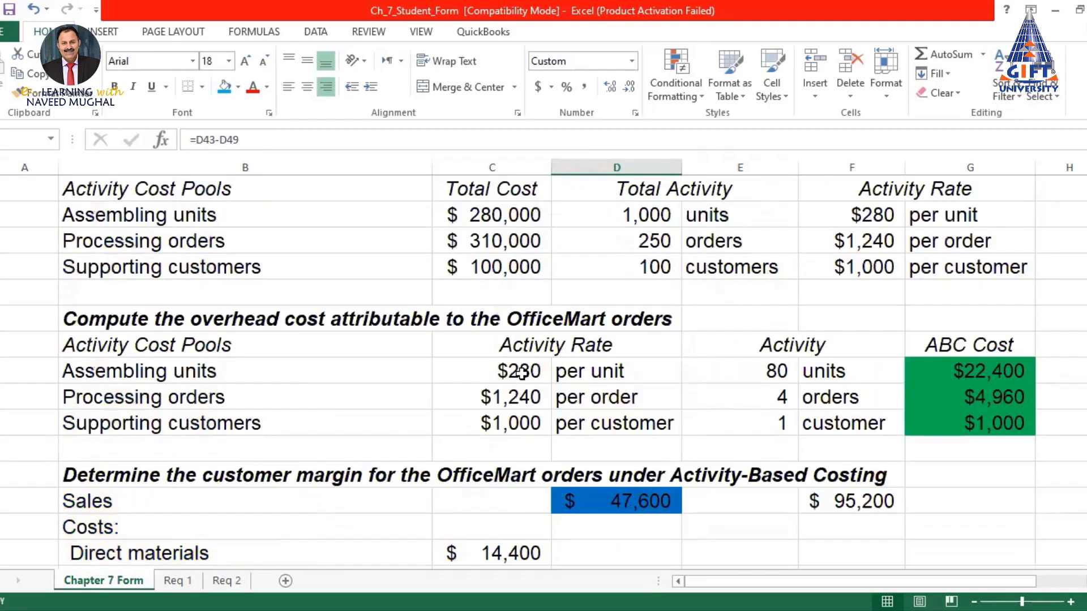
pyautogui.scroll(1, 522, 373)
pyautogui.scroll(-8, 522, 372)
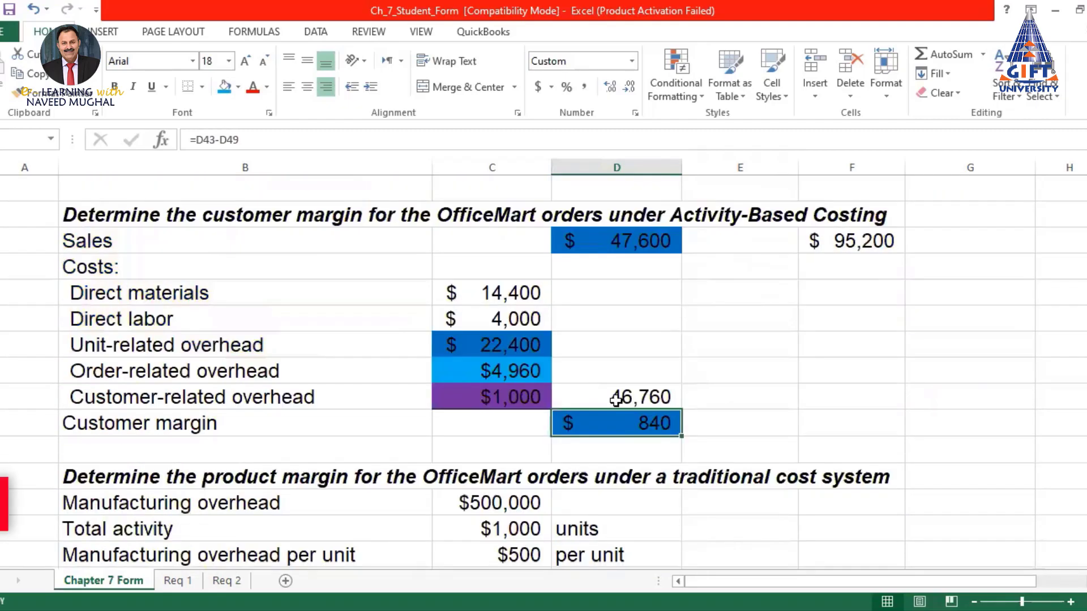
# On Req 2, review the $24,800 order-related overhead and the (6,600) ABC customer margin
pyautogui.click(228, 581)
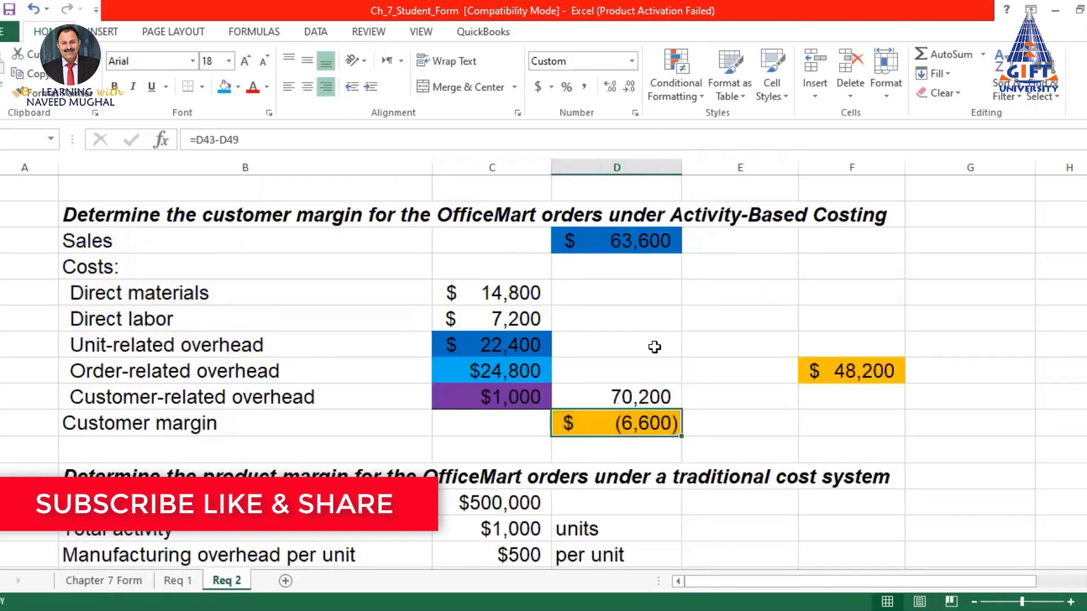
pyautogui.scroll(-1, 642, 351)
pyautogui.click(515, 266)
pyautogui.click(642, 326)
pyautogui.click(513, 266)
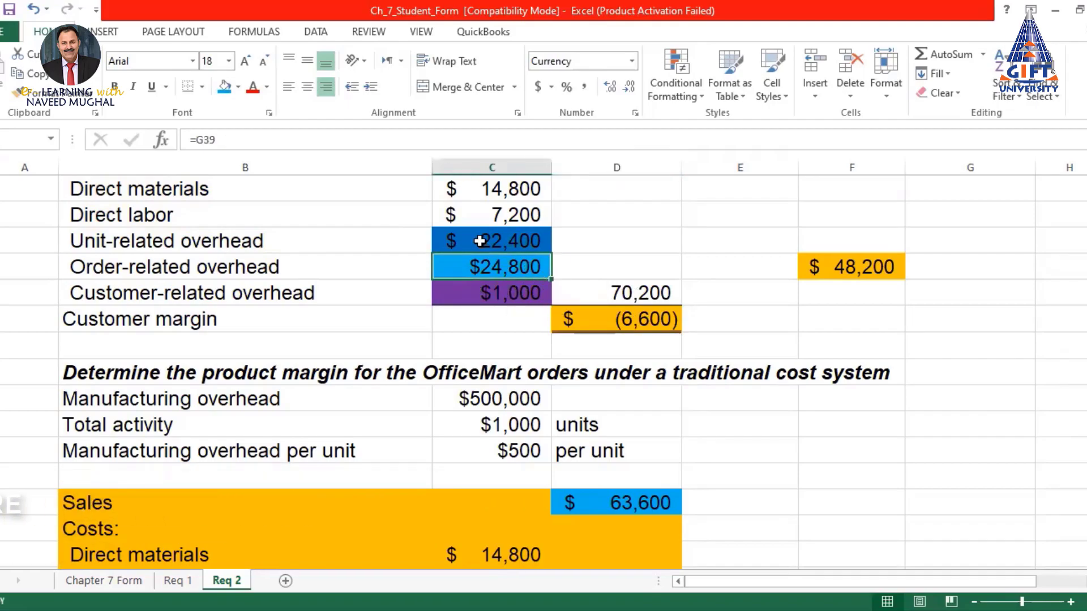
pyautogui.click(639, 320)
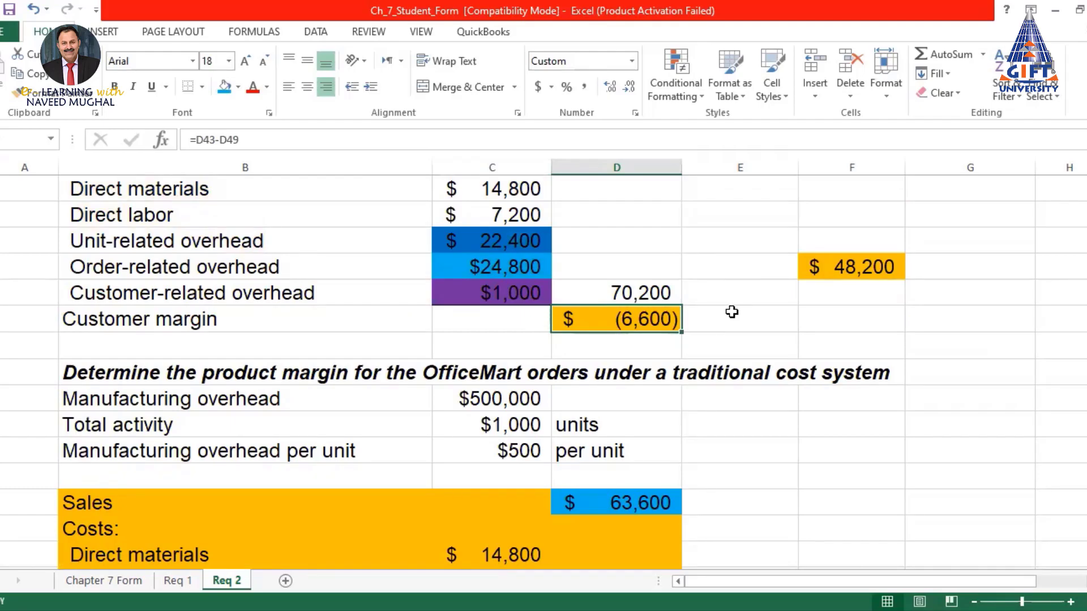
pyautogui.scroll(-1, 731, 312)
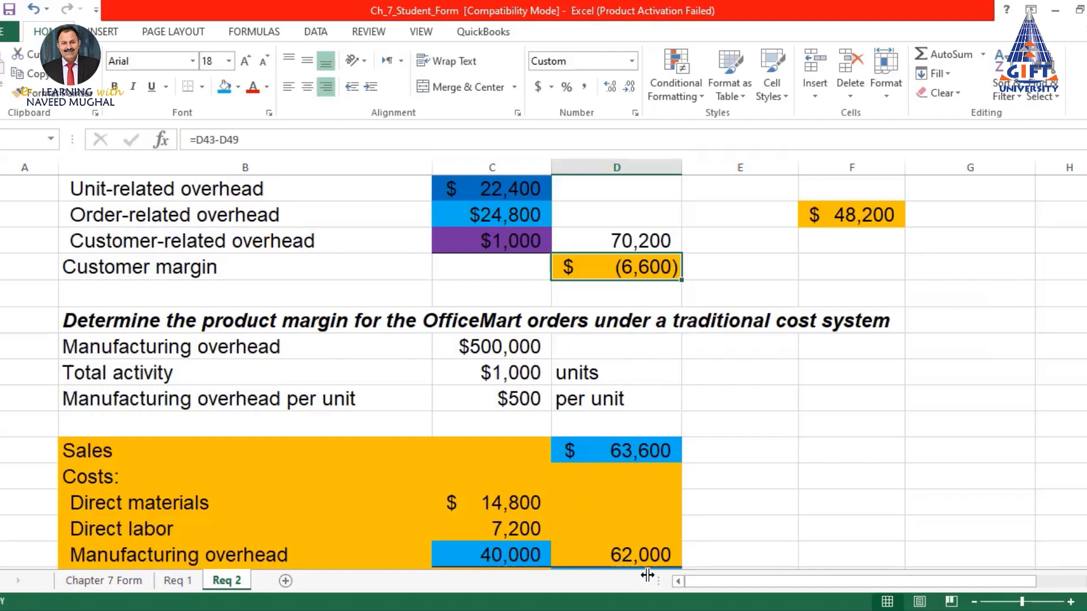
# Read requirement 3 in the PDF: orders 45% to 30%, customers 25% to 40%
pyautogui.hotkey('alt', 'Tab')
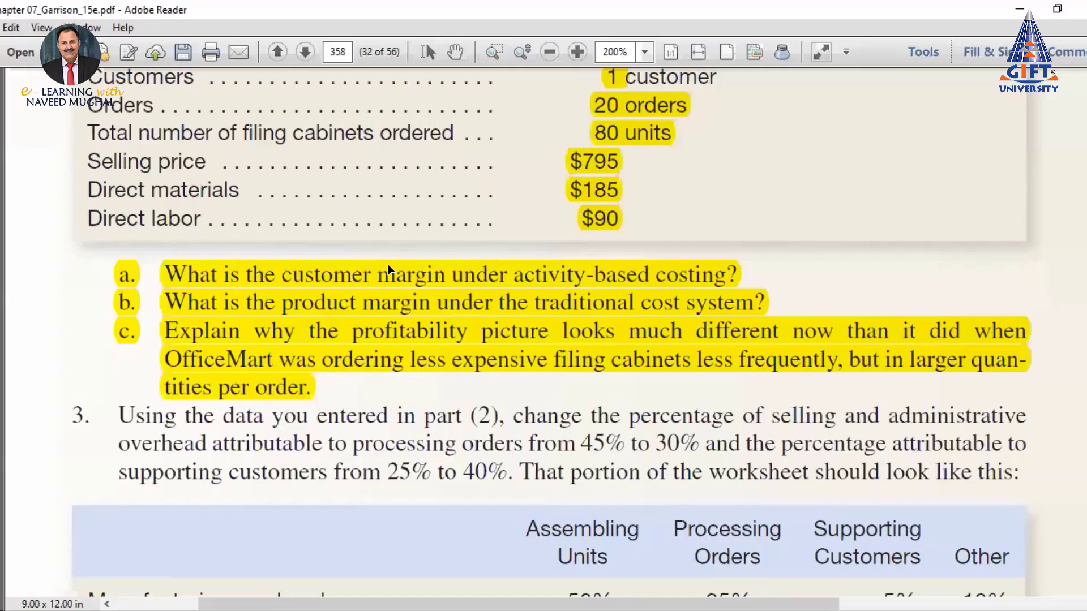
pyautogui.scroll(-4, 127, 201)
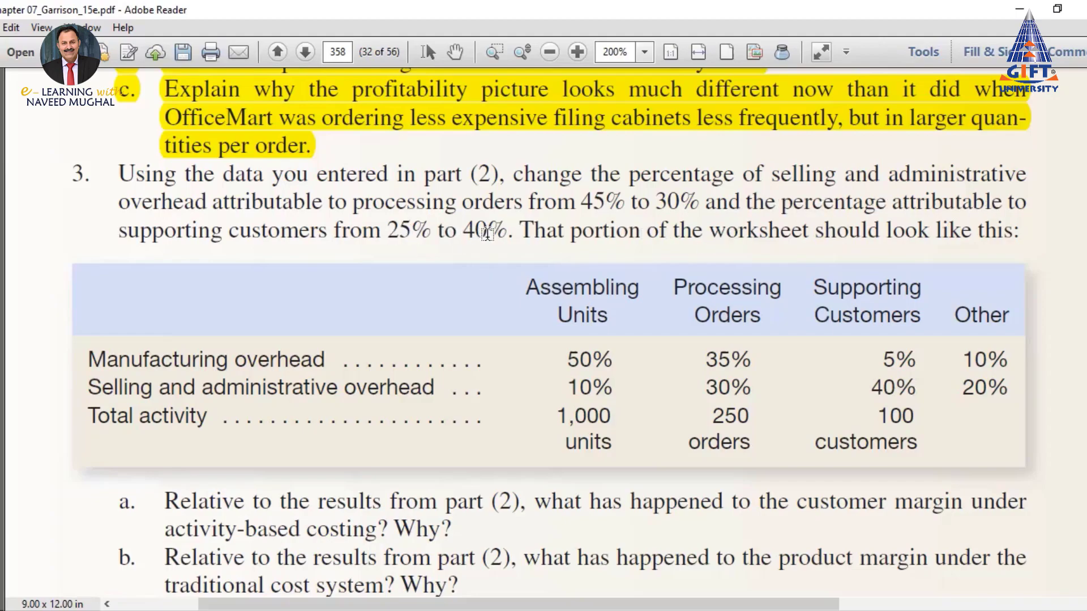
pyautogui.scroll(-3, 618, 260)
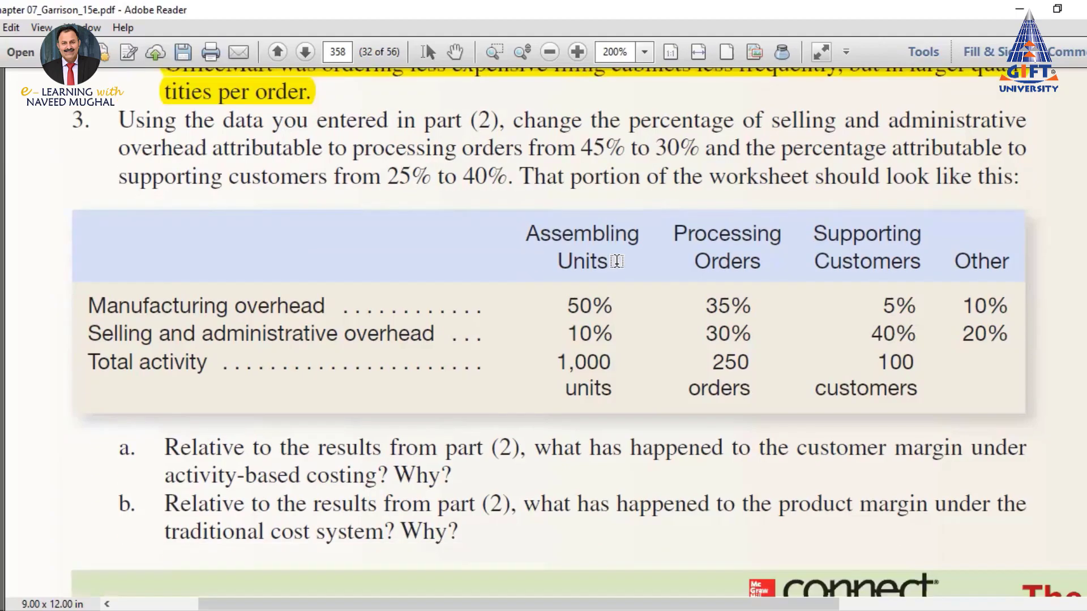
pyautogui.scroll(-2, 618, 260)
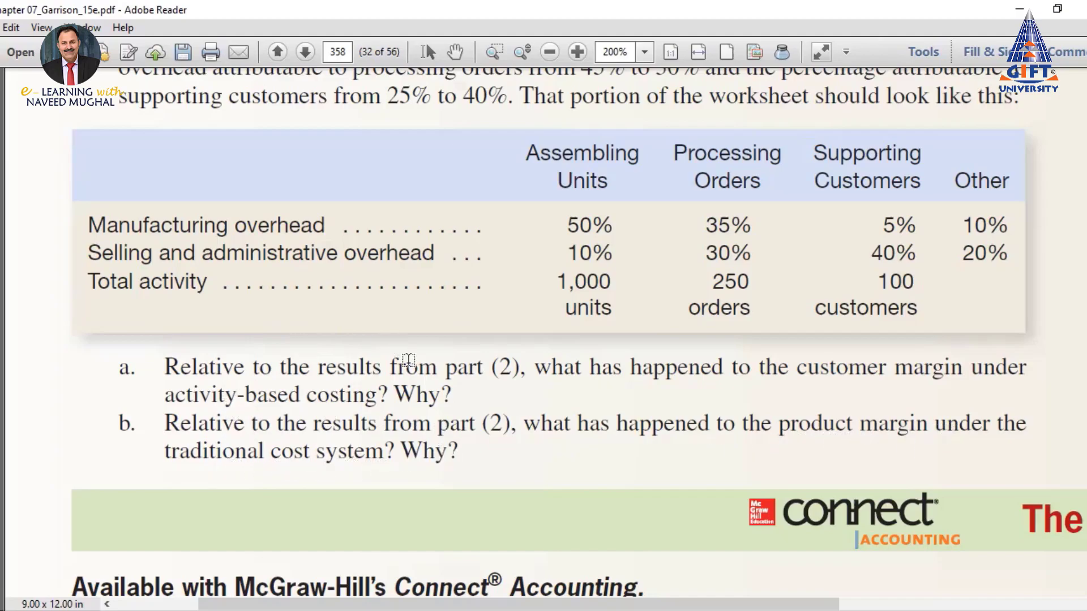
pyautogui.scroll(5, 591, 311)
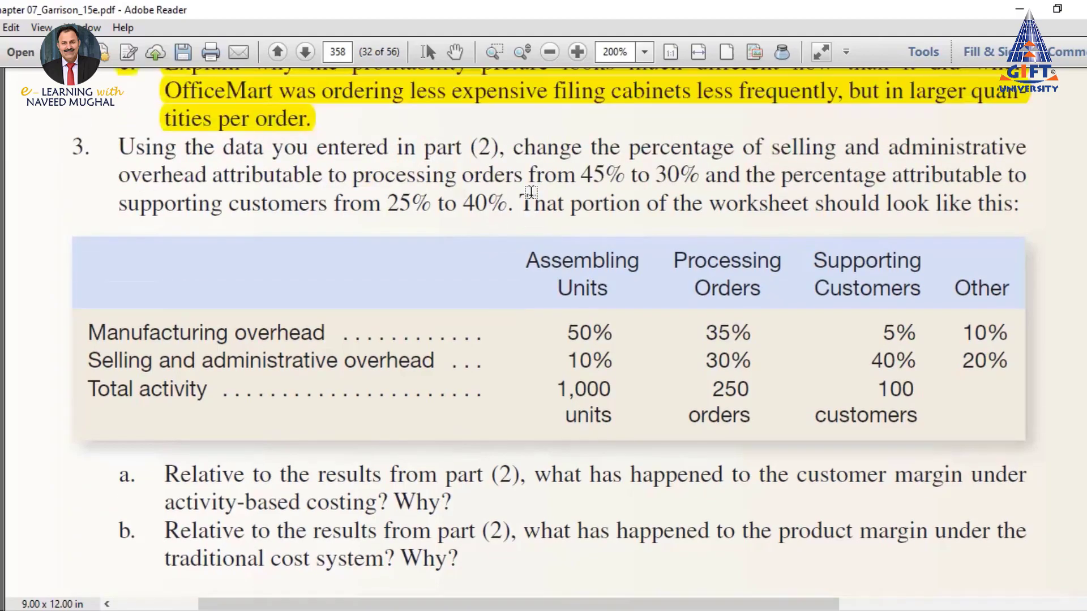
pyautogui.scroll(-2, 604, 229)
pyautogui.hotkey('alt', 'Tab')
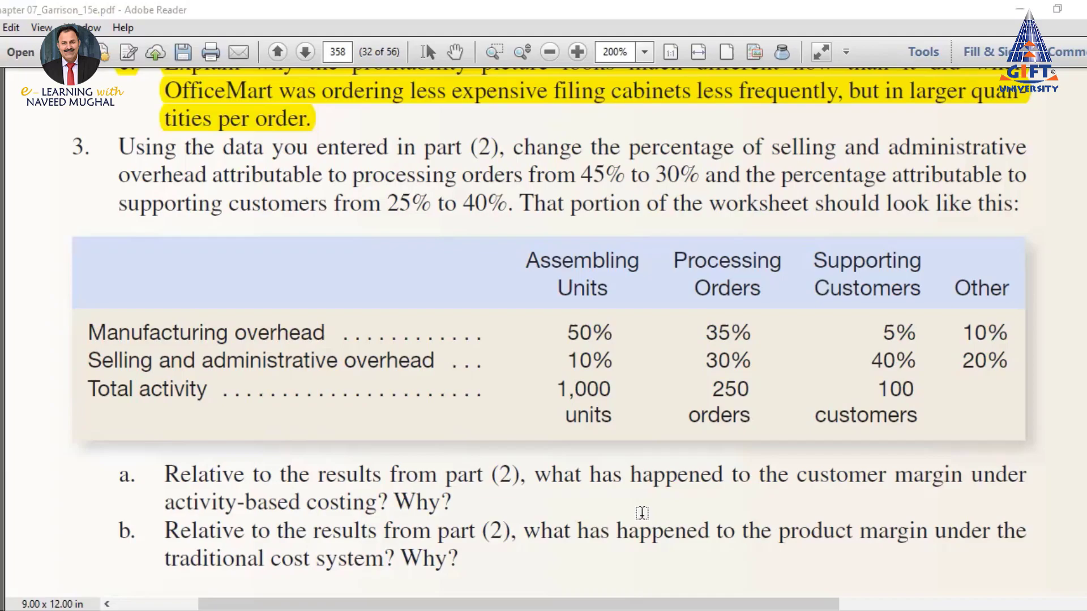
# Duplicate the Req 2 sheet using Move or Copy with Create a copy checked
pyautogui.click(350, 573)
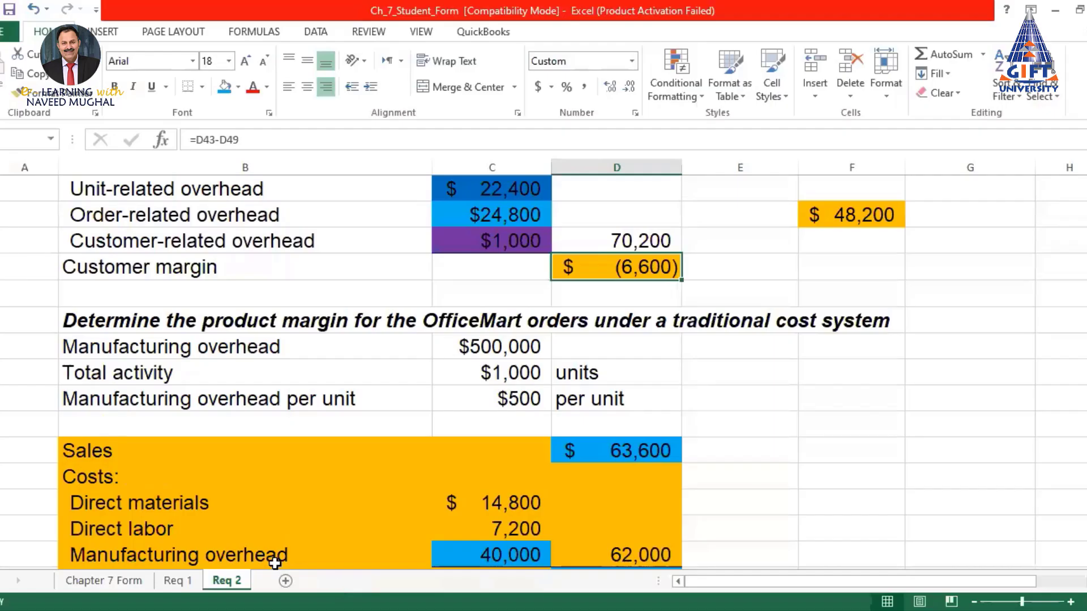
pyautogui.rightClick(229, 585)
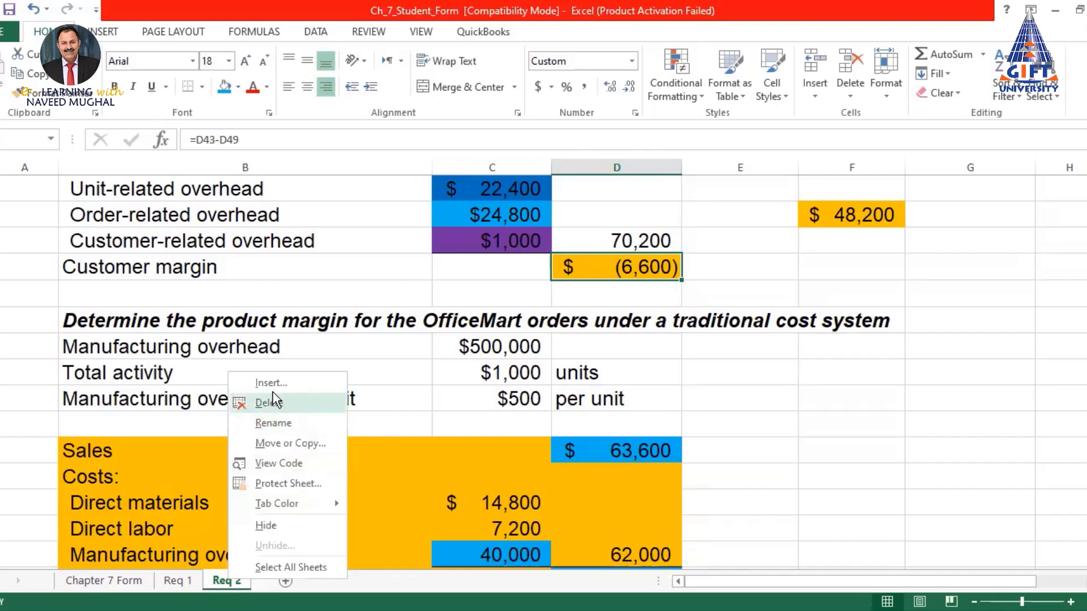
pyautogui.click(277, 443)
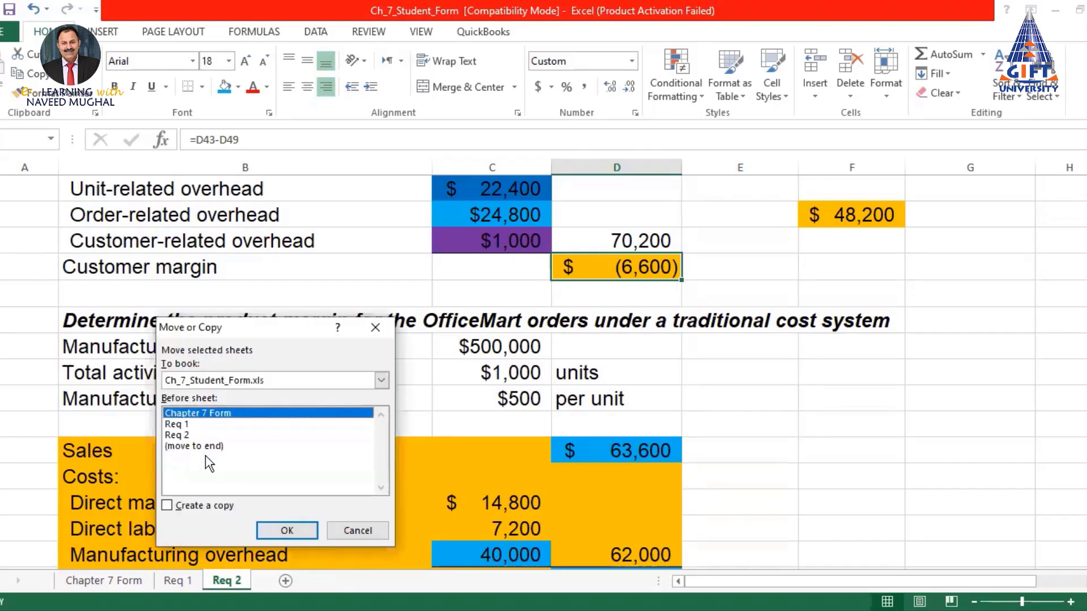
pyautogui.click(167, 505)
pyautogui.click(286, 530)
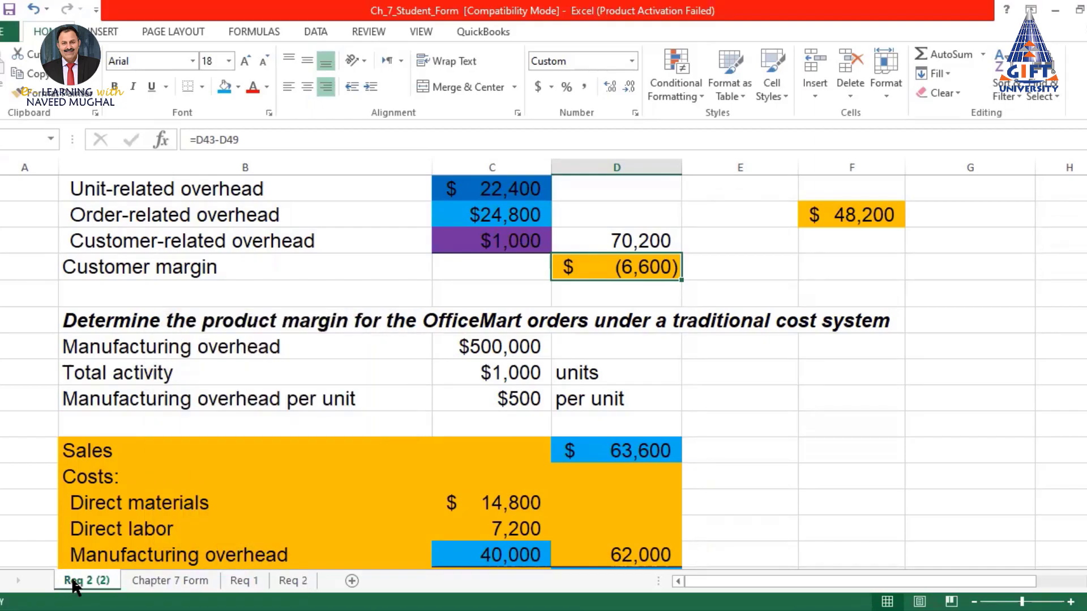
# Move the copied sheet to the end of the workbook and rename it Req 3
pyautogui.moveTo(314, 581); pyautogui.dragTo(317, 583)
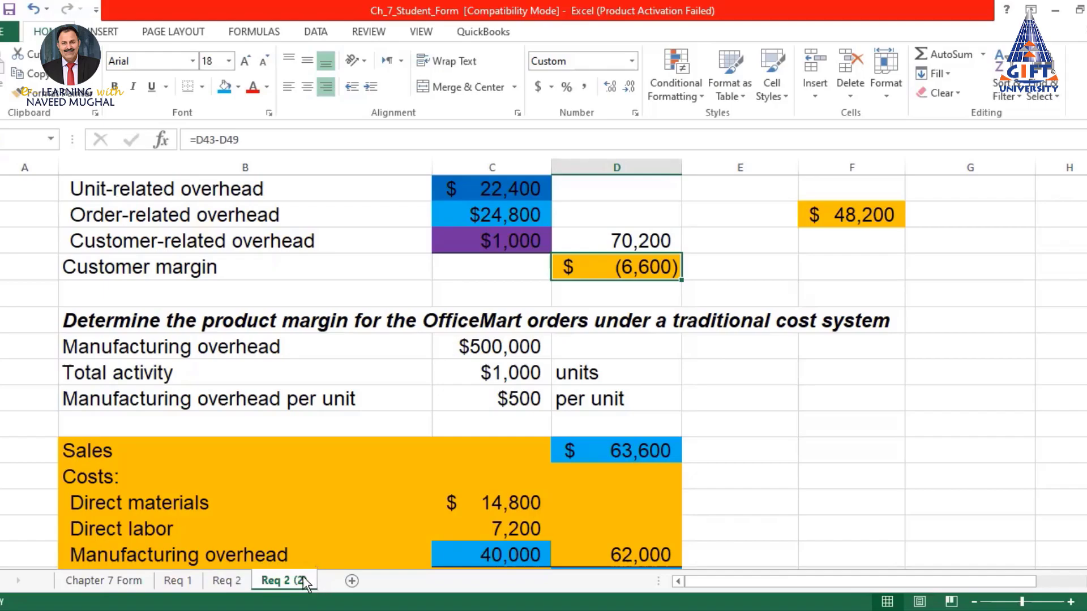
pyautogui.doubleClick(304, 580)
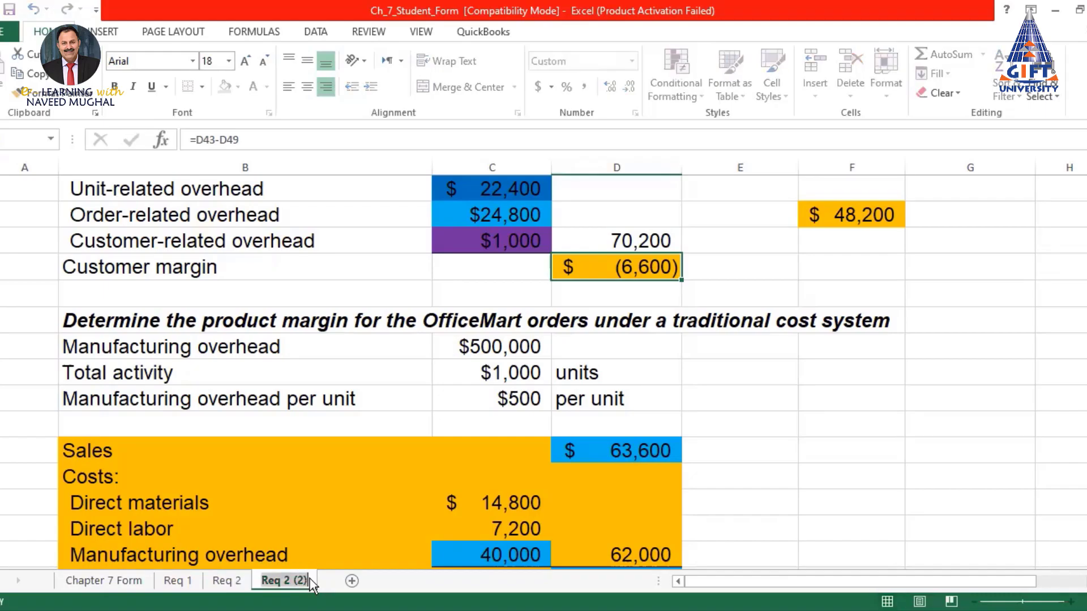
pyautogui.press('BackSpace')
pyautogui.press('BackSpace')
pyautogui.press('BackSpace')
pyautogui.press('BackSpace')
pyautogui.press('BackSpace')
pyautogui.write('3')
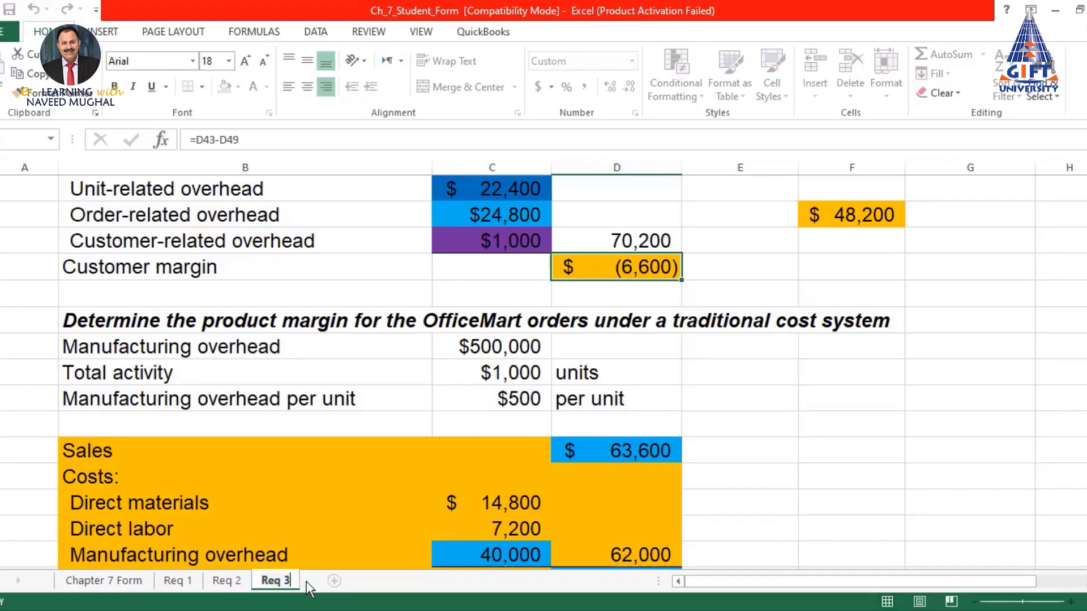
pyautogui.press('Return')
# On Req 3, change processing orders from 45% to 30% and supporting customers from 25% to 40%, then check the total
pyautogui.click(810, 363)
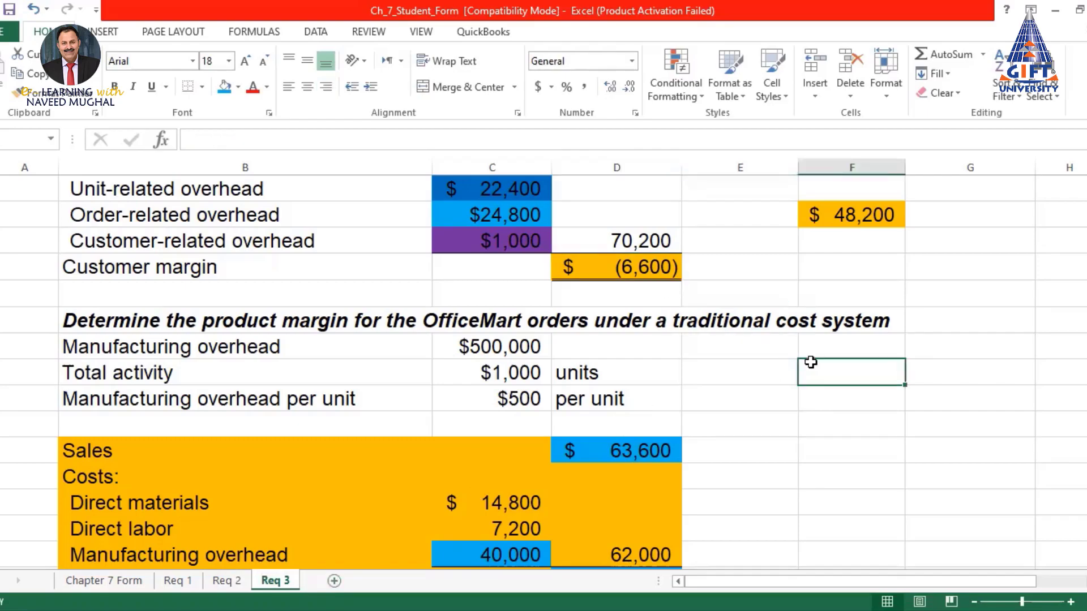
pyautogui.scroll(9, 659, 343)
pyautogui.scroll(6, 659, 343)
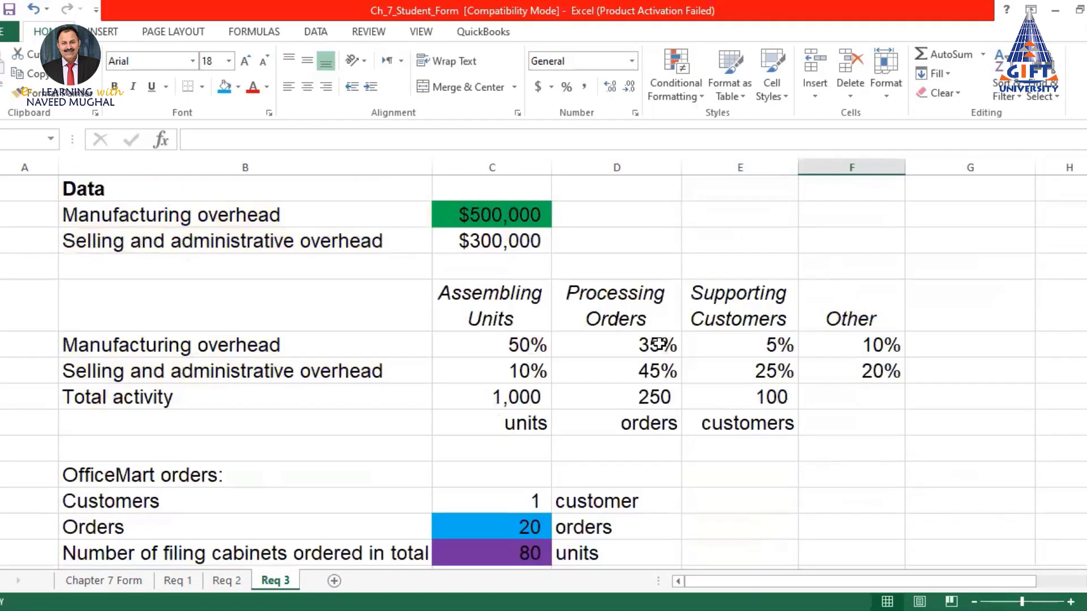
pyautogui.scroll(-1, 660, 344)
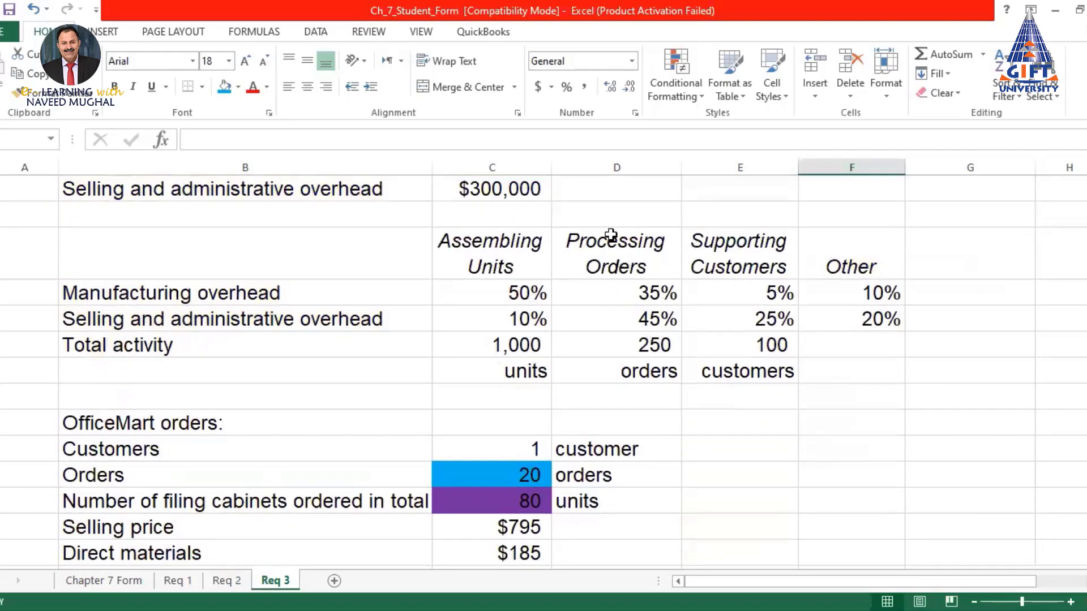
pyautogui.click(652, 320)
pyautogui.write('30')
pyautogui.press('Return')
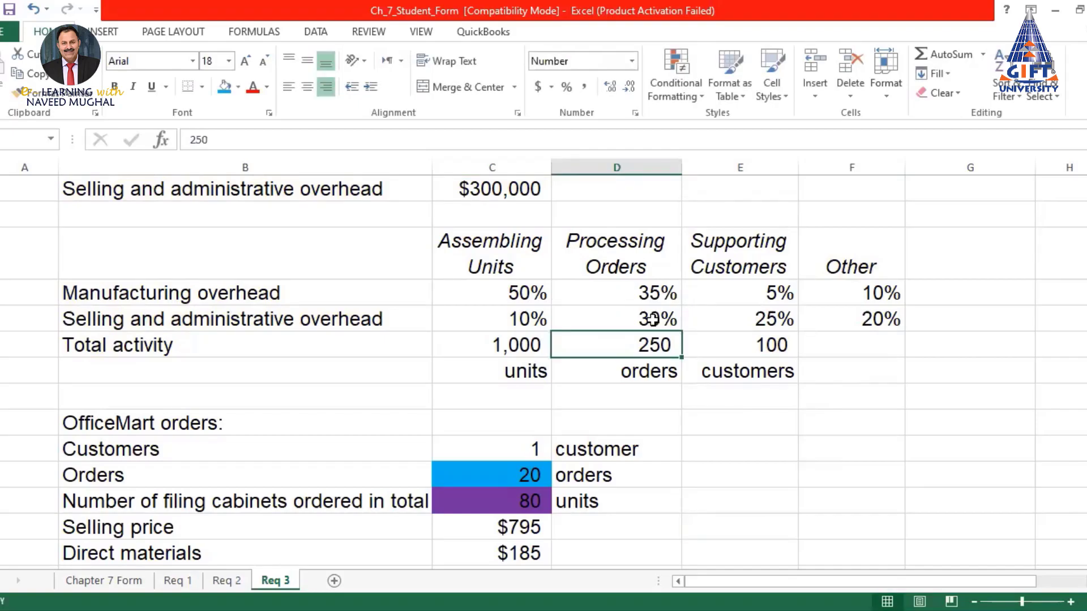
pyautogui.click(769, 317)
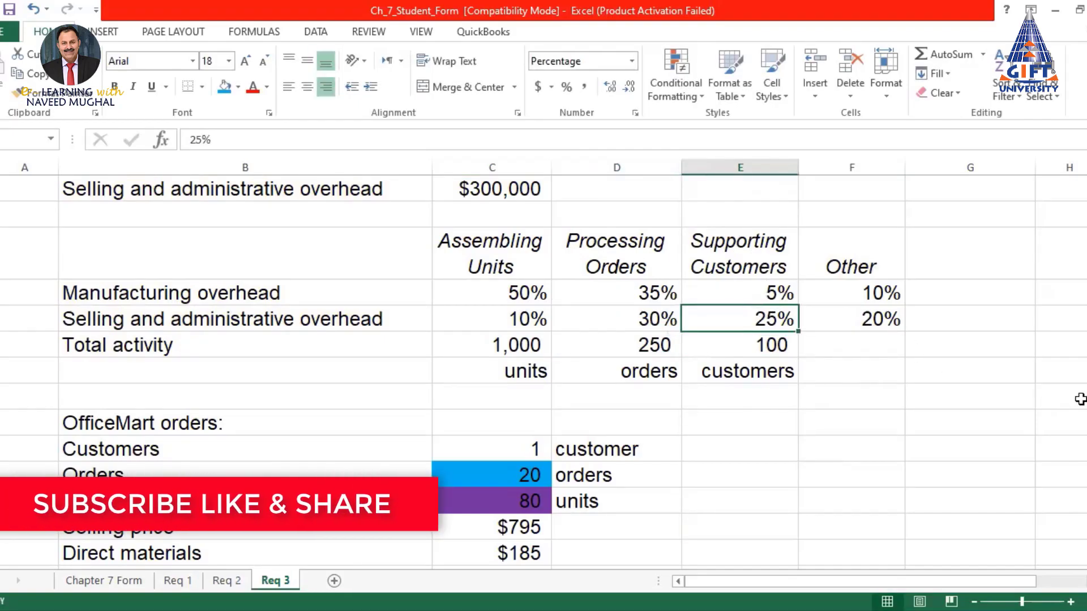
pyautogui.write('40')
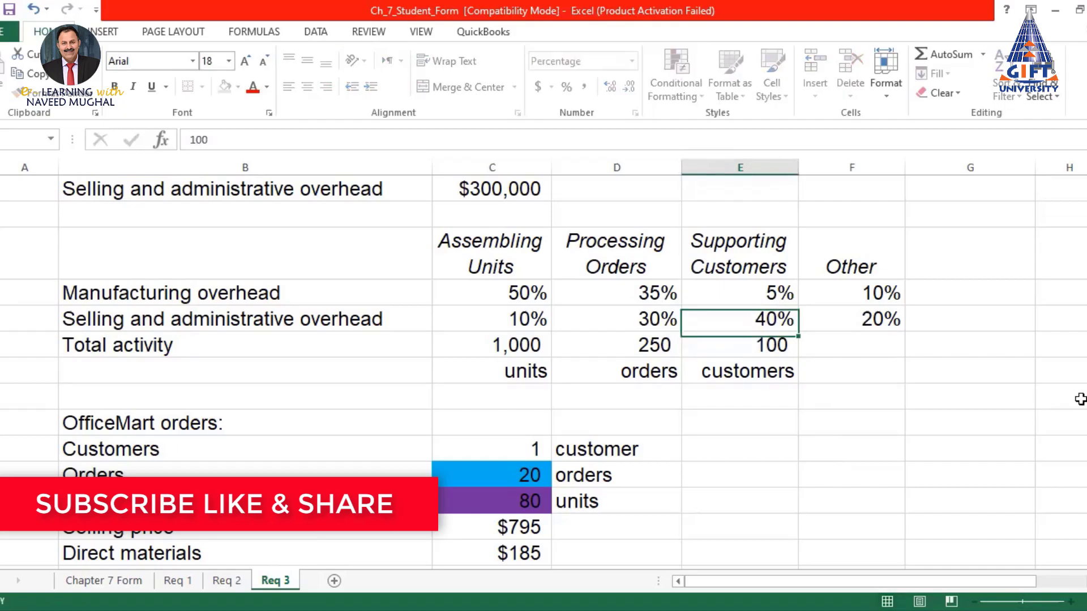
pyautogui.press('Return')
pyautogui.moveTo(524, 315); pyautogui.dragTo(879, 311)
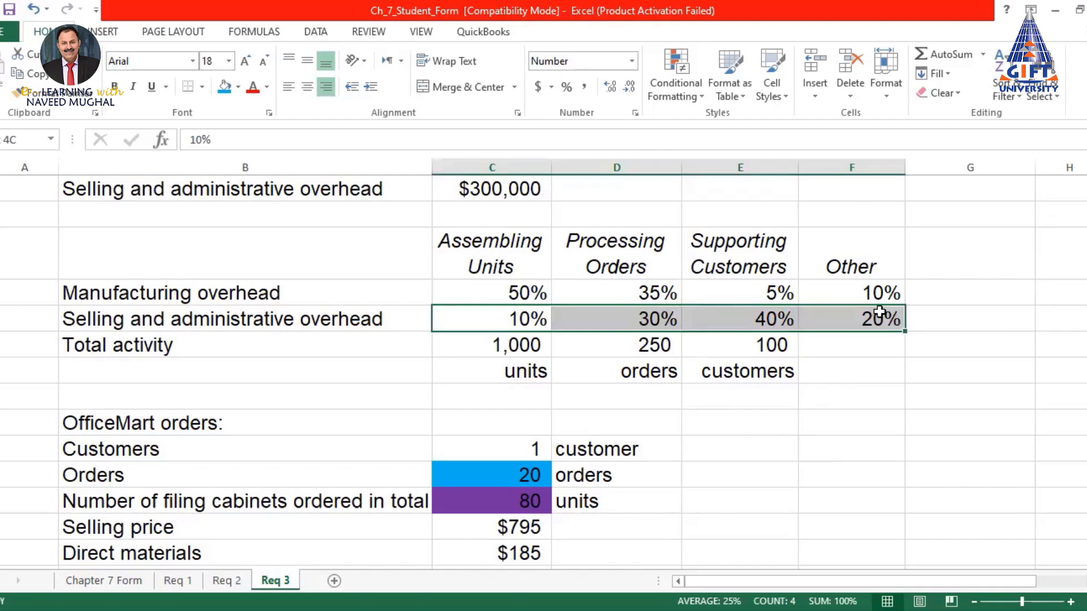
pyautogui.click(948, 365)
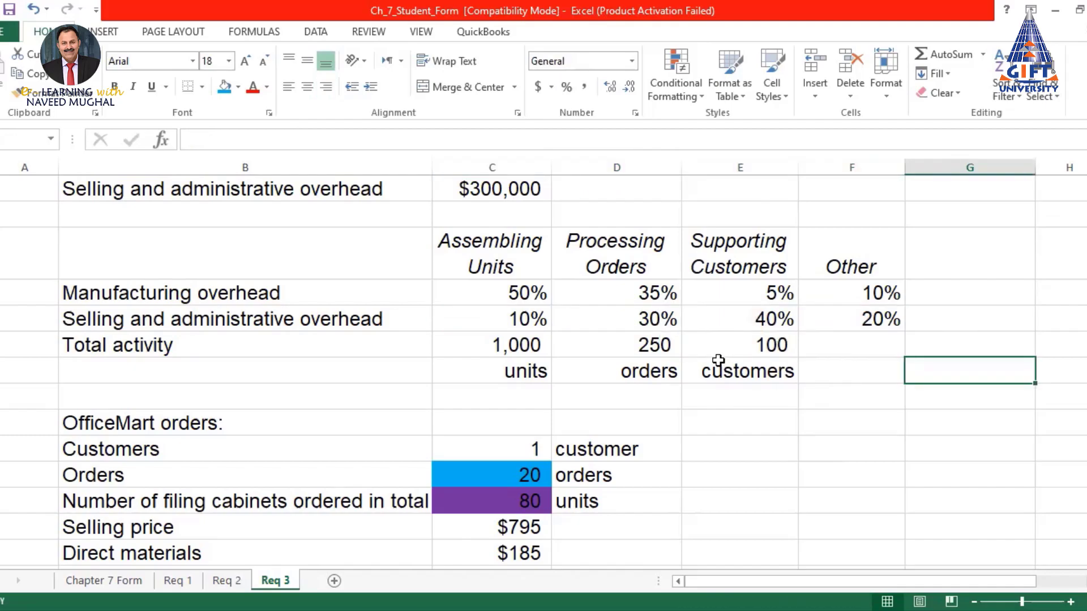
# Review the recalculated ABC customer margin calculation, now $(3,450)
pyautogui.scroll(-2, 700, 338)
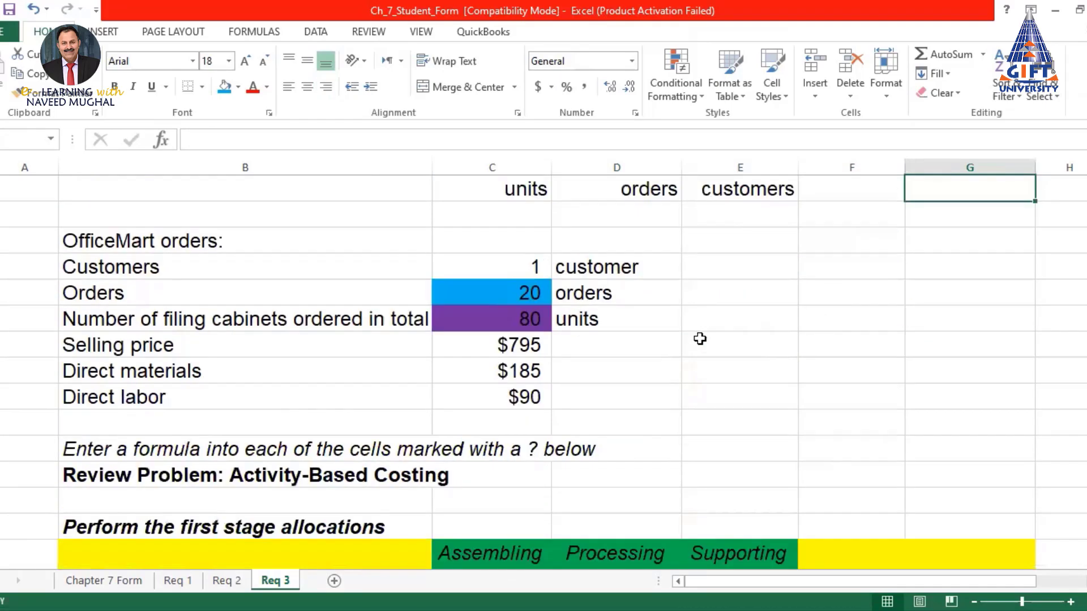
pyautogui.scroll(-8, 652, 296)
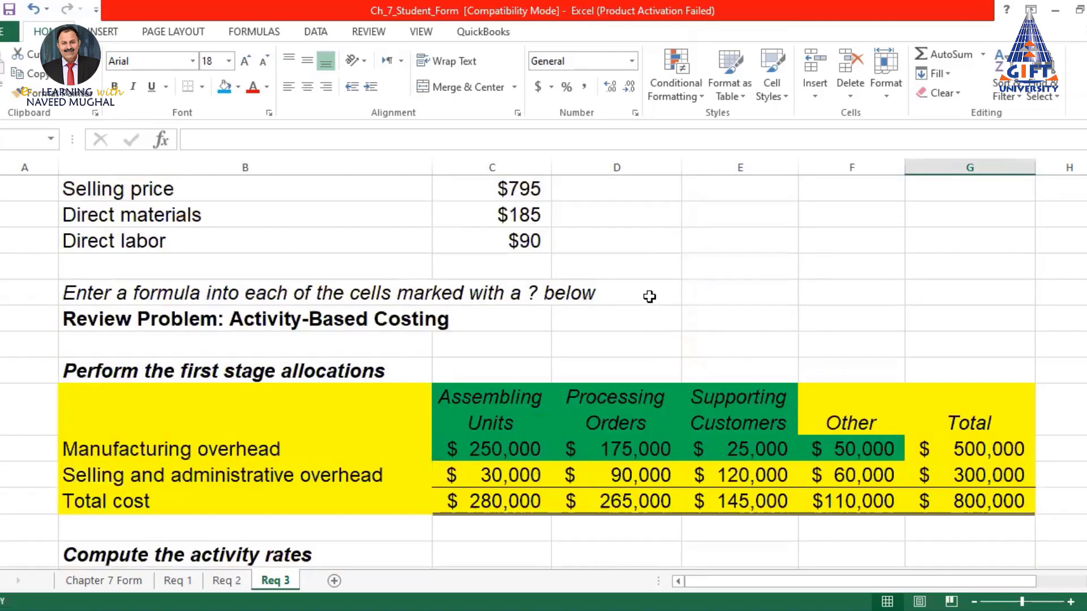
pyautogui.scroll(-4, 648, 294)
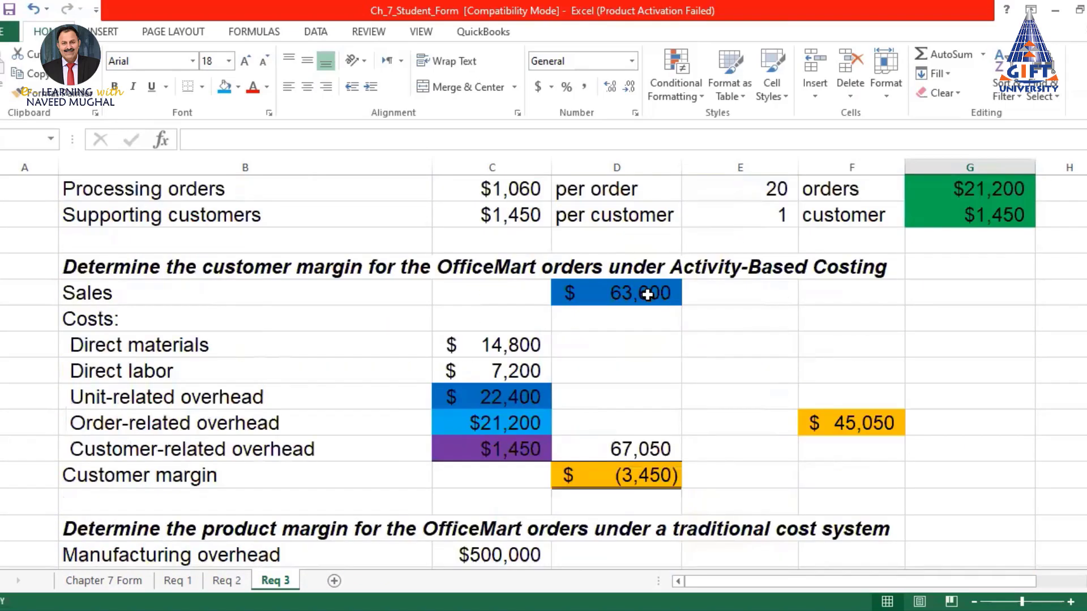
pyautogui.scroll(3, 652, 292)
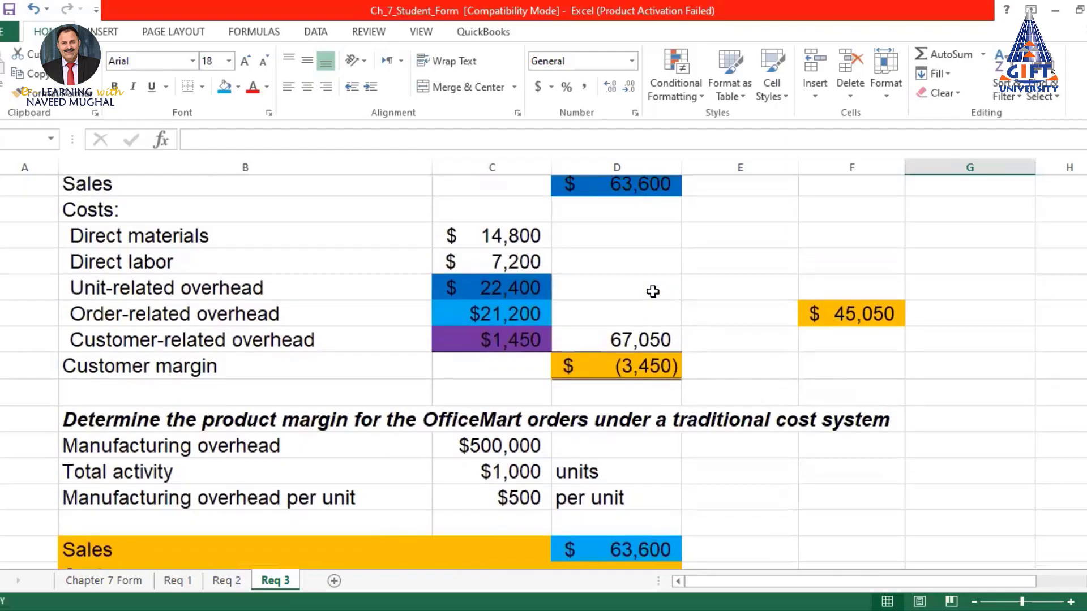
pyautogui.scroll(-3, 653, 292)
pyautogui.scroll(2, 653, 292)
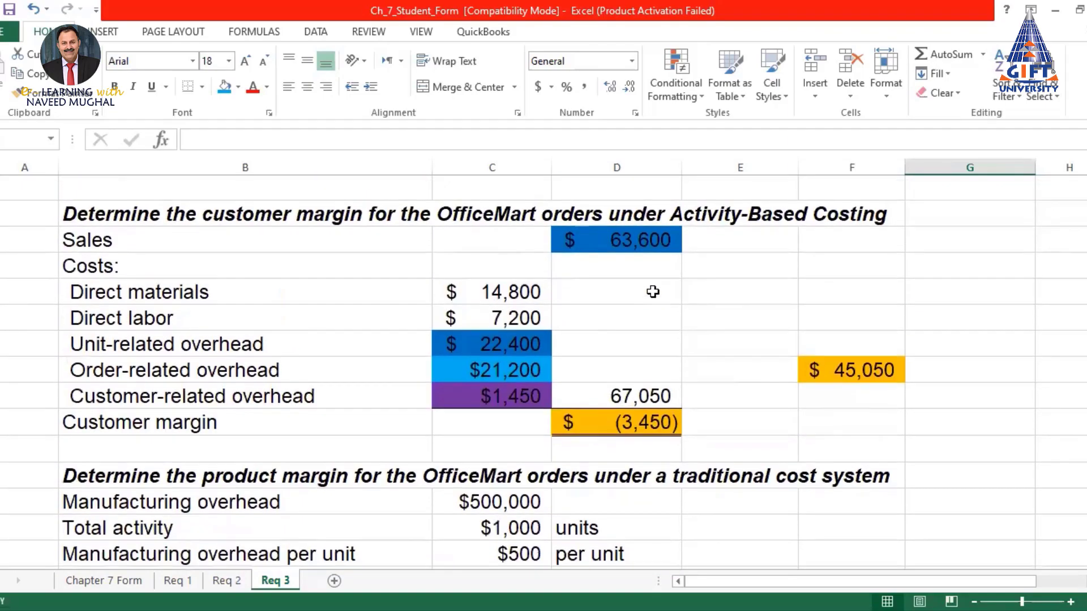
pyautogui.click(644, 422)
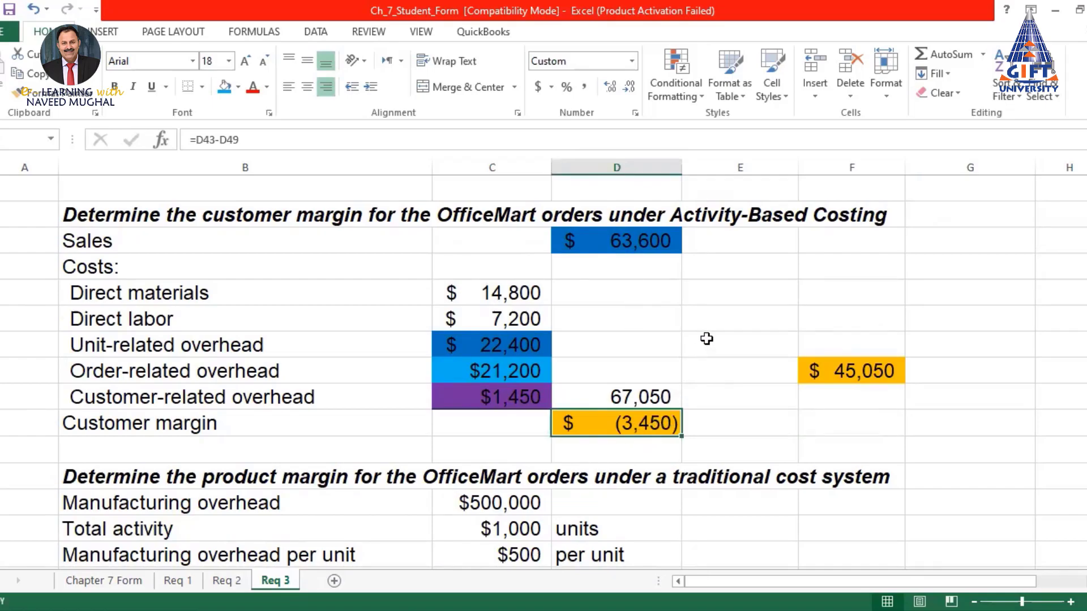
pyautogui.moveTo(618, 243); pyautogui.dragTo(514, 423)
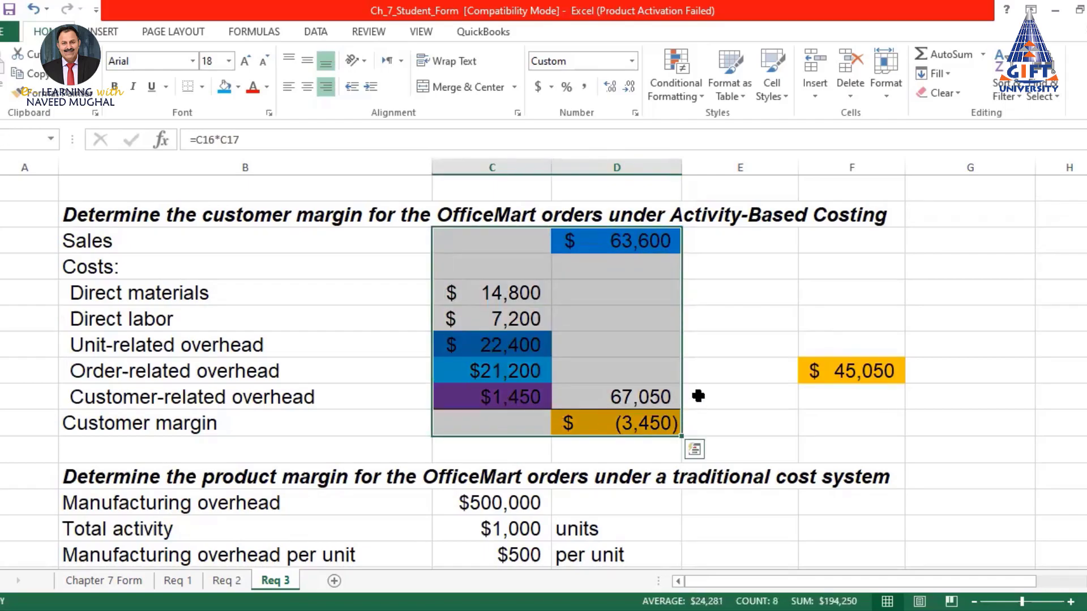
pyautogui.scroll(-2, 696, 395)
pyautogui.click(662, 325)
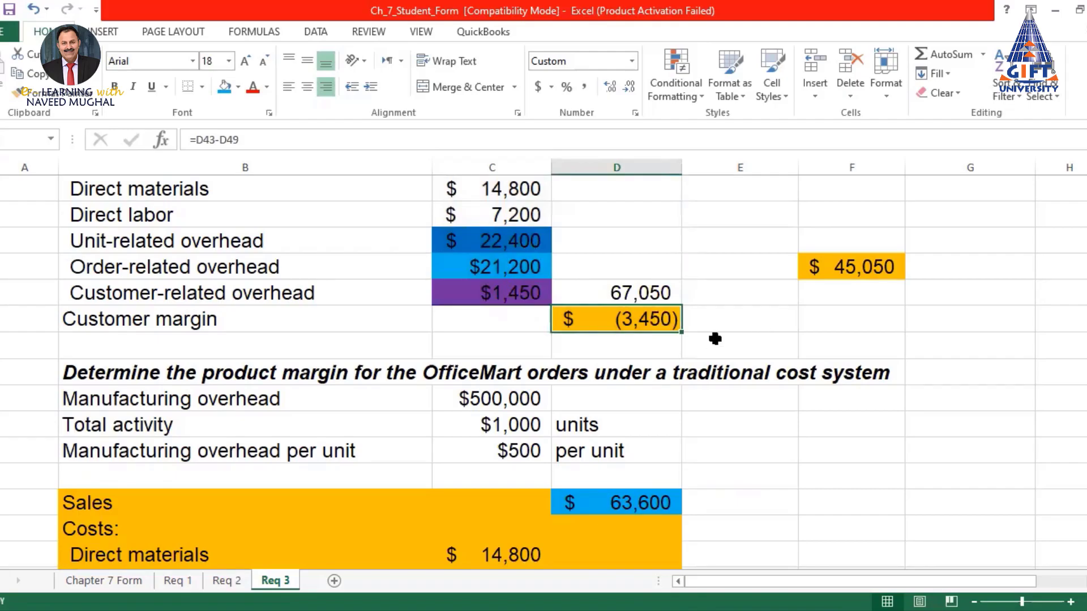
# Compare against the $1,600 traditional product margin, then reselect the ABC customer margin cell
pyautogui.scroll(-3, 702, 338)
pyautogui.scroll(-1, 698, 339)
pyautogui.scroll(1, 698, 339)
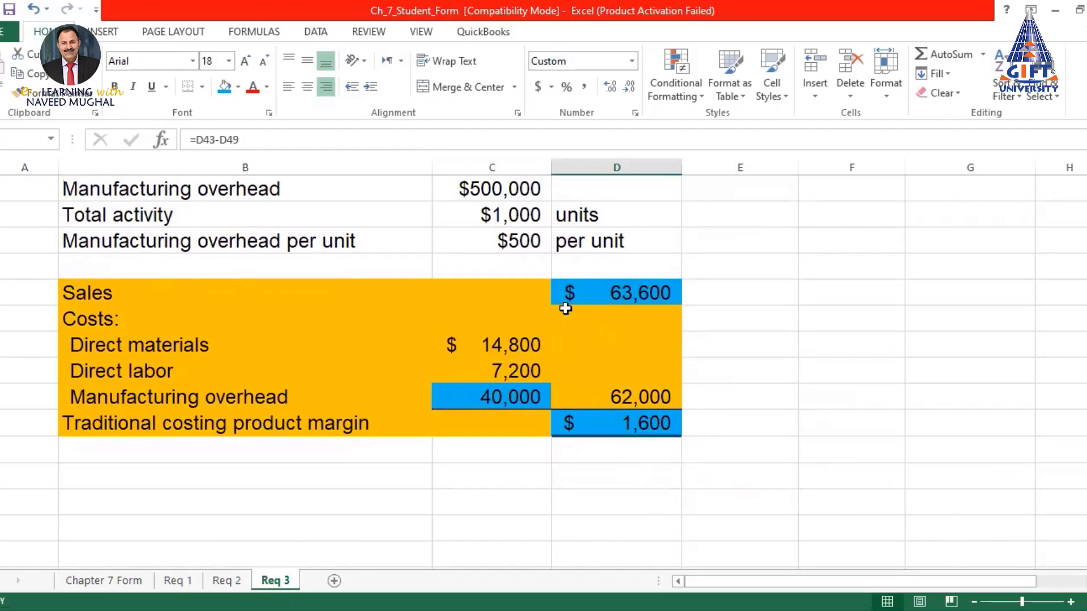
pyautogui.moveTo(592, 291); pyautogui.dragTo(607, 432)
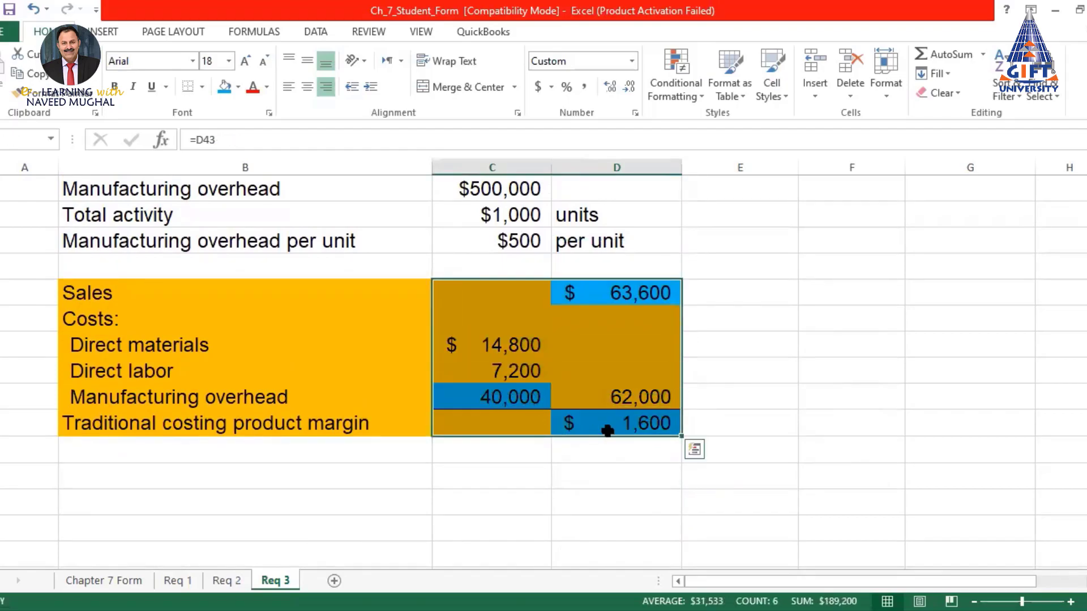
pyautogui.click(626, 427)
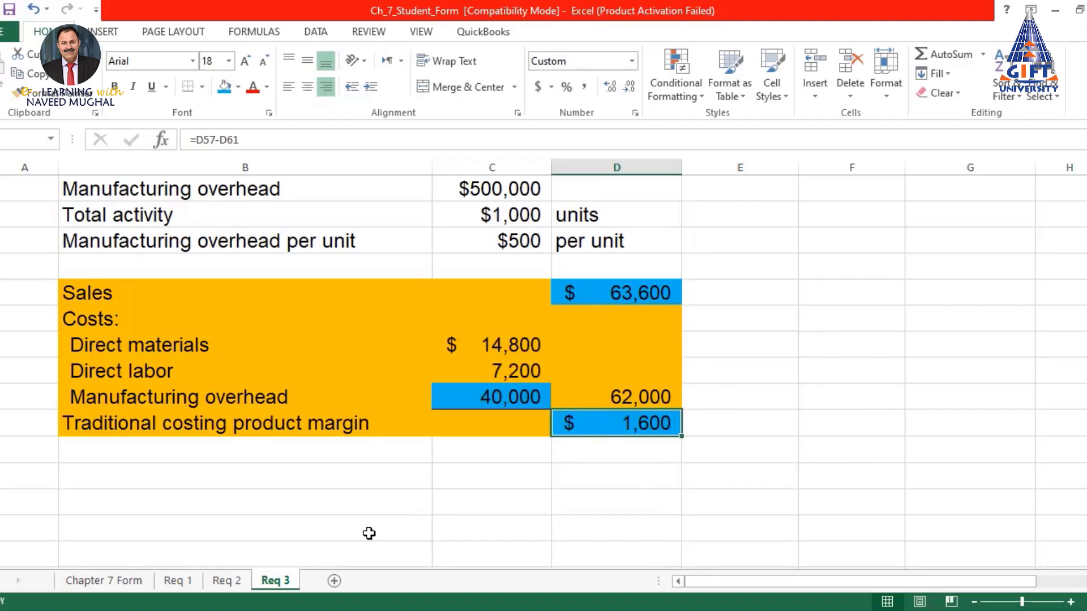
pyautogui.hotkey('alt', 'Tab')
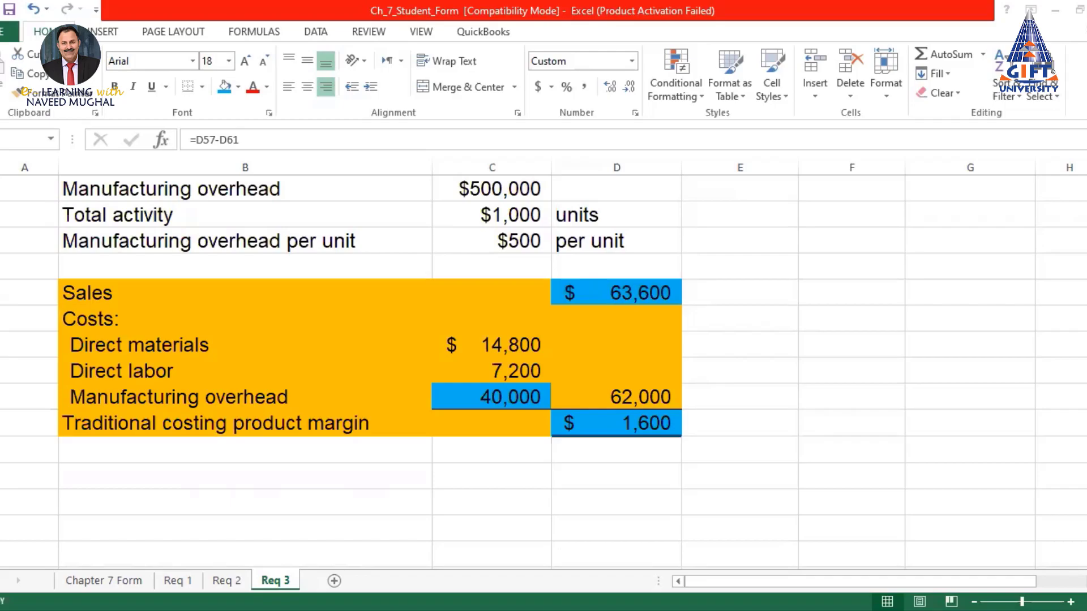
pyautogui.scroll(5, 651, 388)
pyautogui.scroll(-1, 687, 420)
pyautogui.click(630, 426)
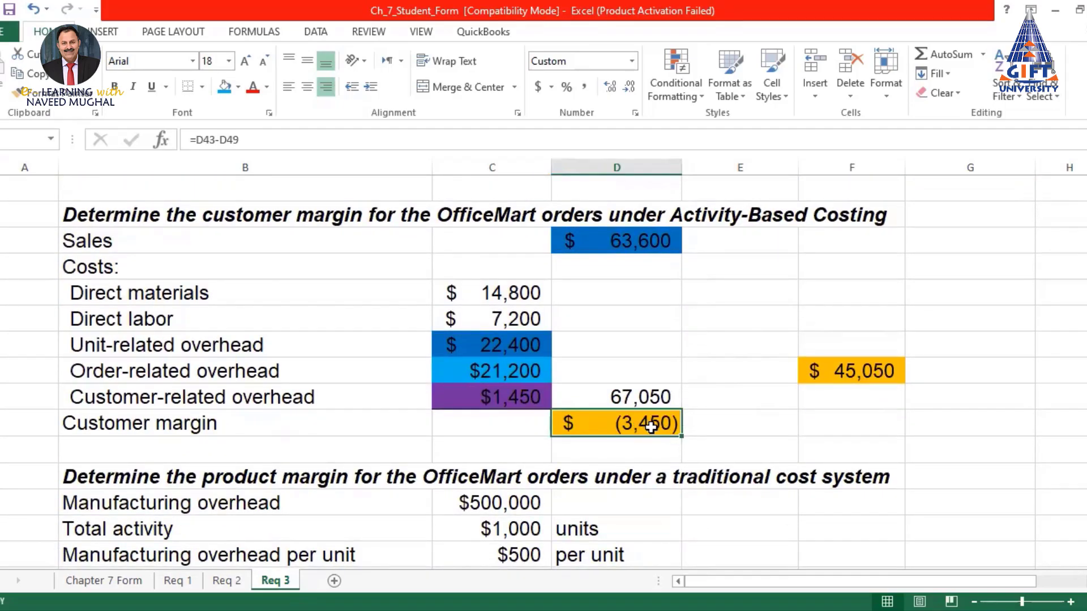
# Enter 6600 in column F beside the ABC customer margin
pyautogui.click(846, 421)
pyautogui.click(631, 422)
pyautogui.click(843, 425)
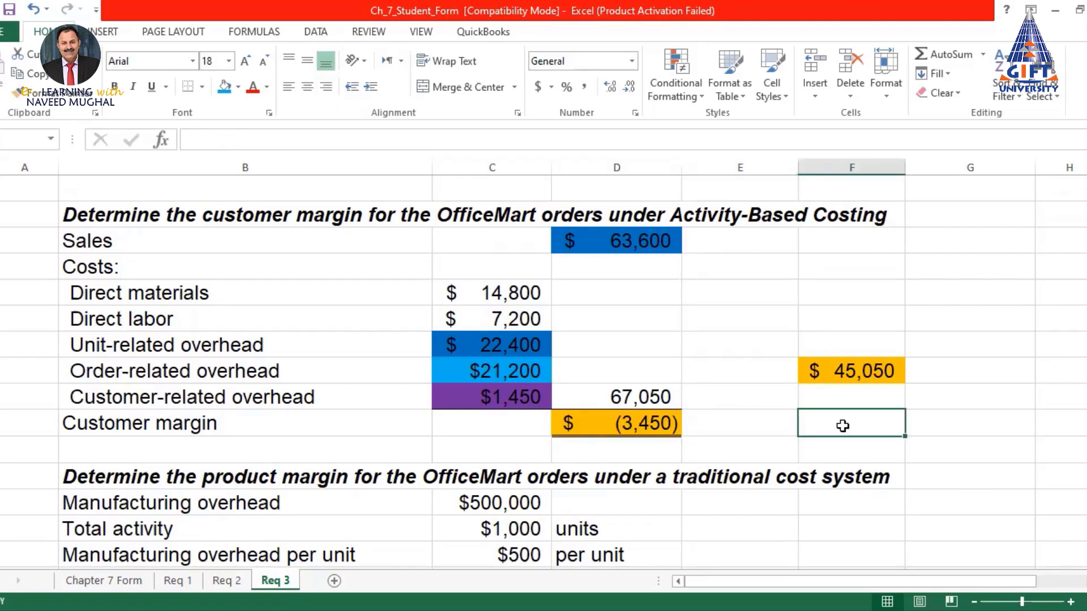
pyautogui.write('6600')
pyautogui.press('Return')
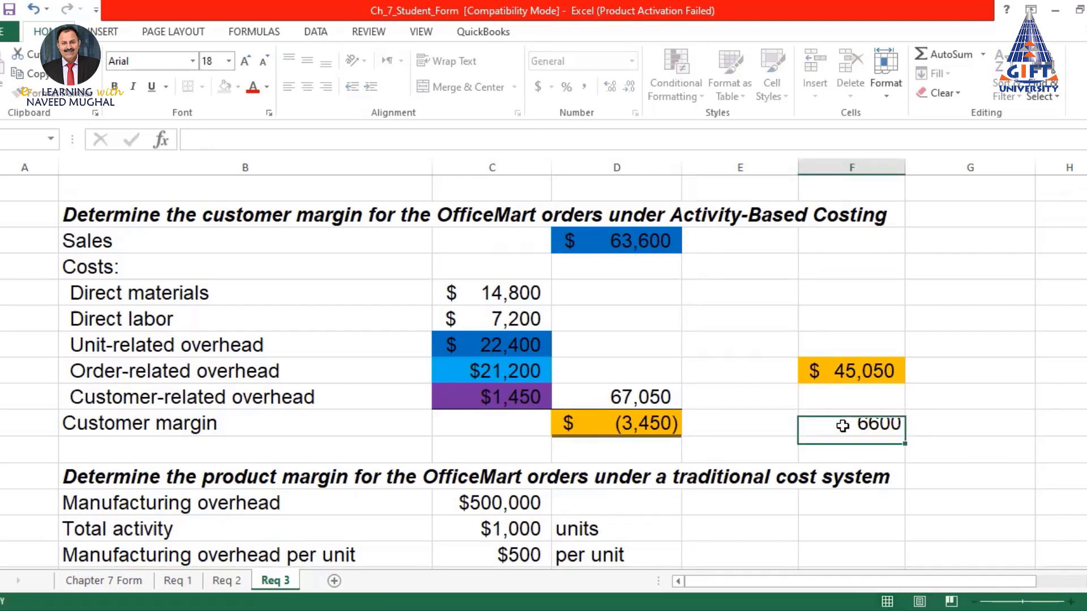
# Copy the (3,450) cell's orange accounting format onto the new cell and make it -6,600
pyautogui.click(843, 426)
pyautogui.click(660, 431)
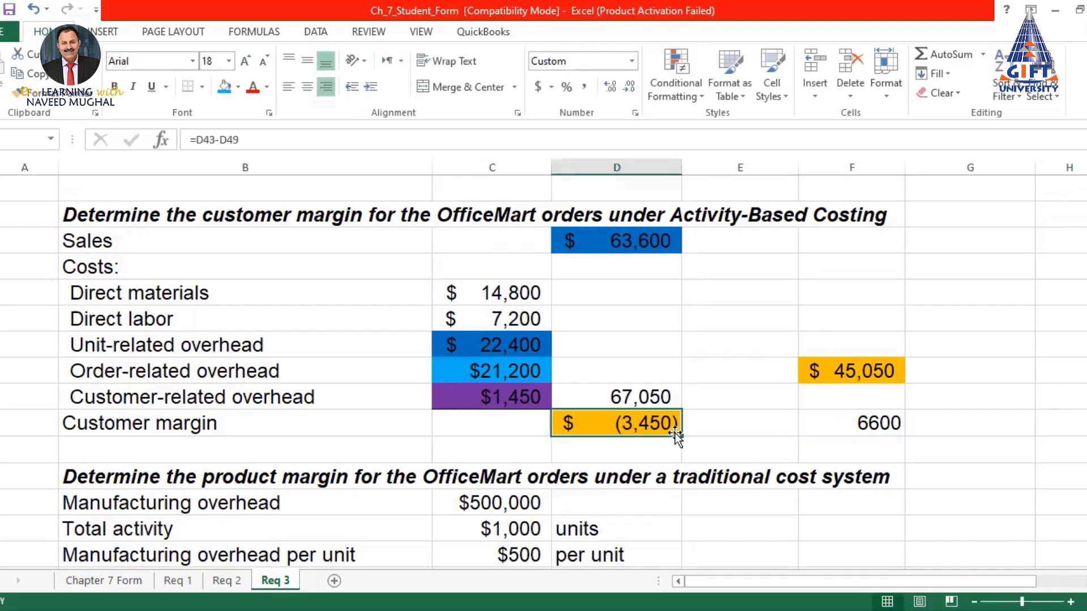
pyautogui.click(54, 92)
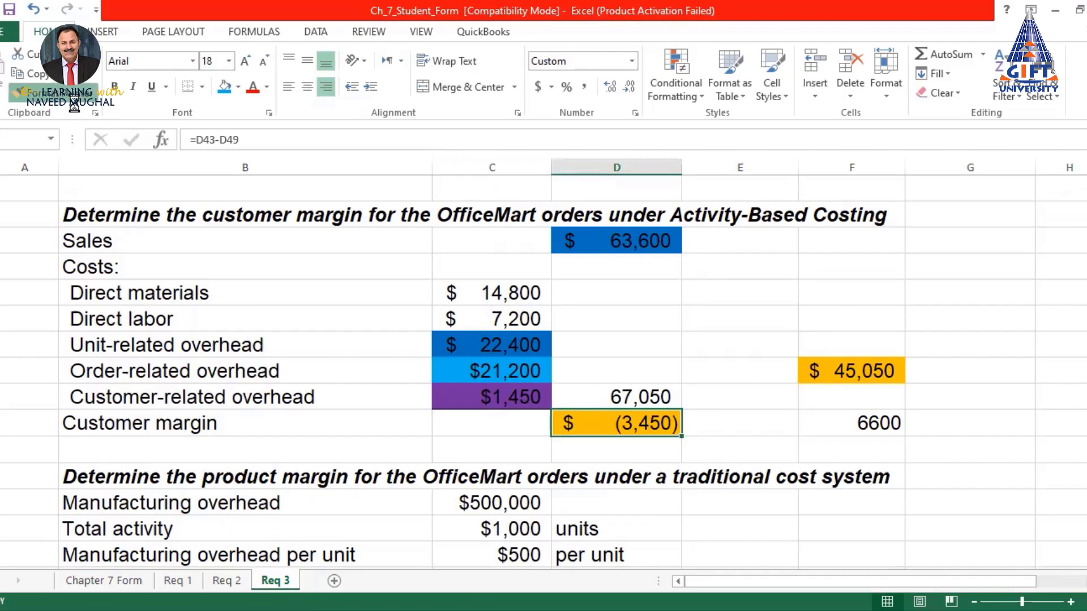
pyautogui.click(853, 419)
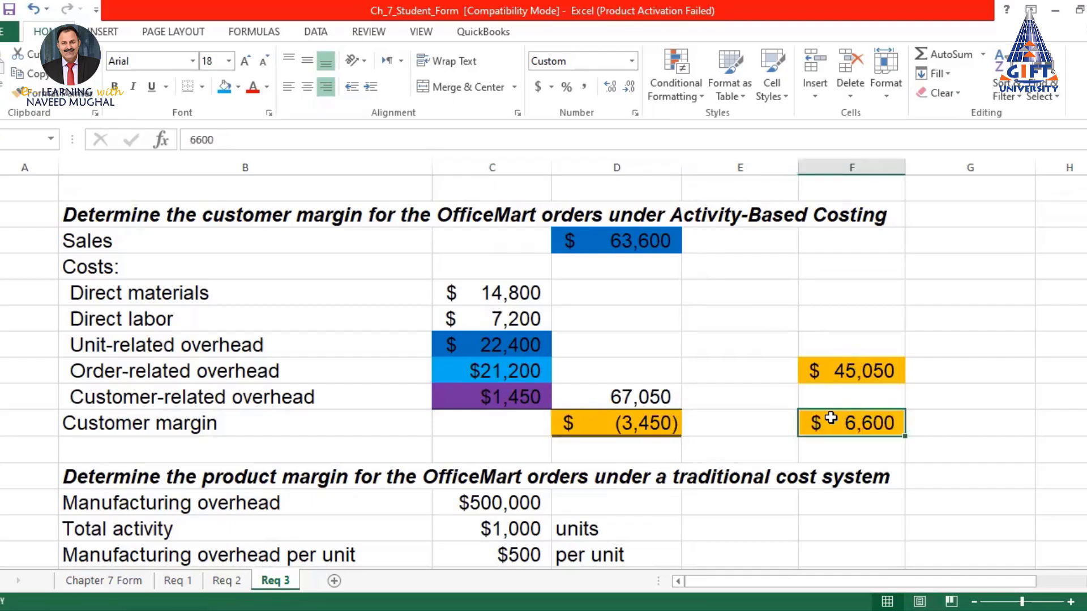
pyautogui.click(188, 140)
pyautogui.write('-')
pyautogui.press('Return')
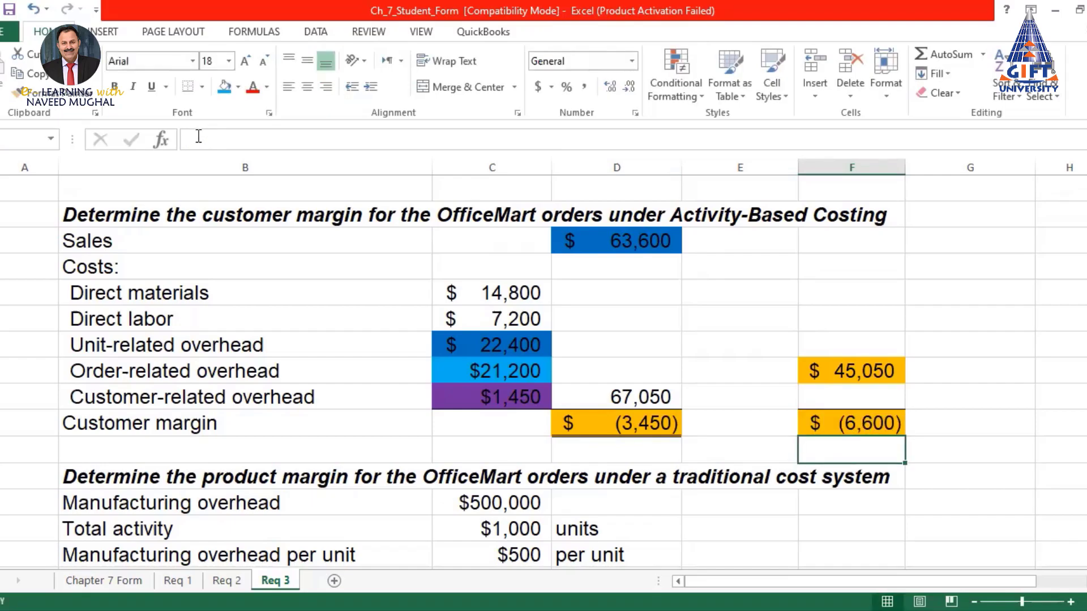
# Compare the $(3,450) and $(6,600) margins alongside the $21,200 order-related overhead
pyautogui.click(674, 428)
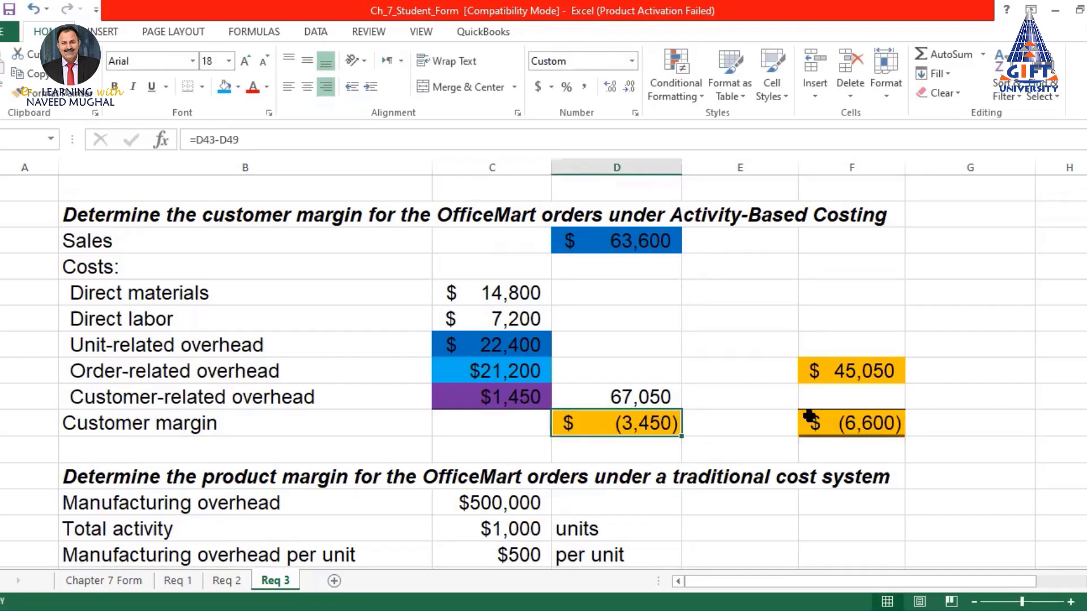
pyautogui.click(872, 423)
pyautogui.click(650, 424)
pyautogui.click(505, 379)
pyautogui.scroll(5, 616, 412)
pyautogui.scroll(7, 616, 412)
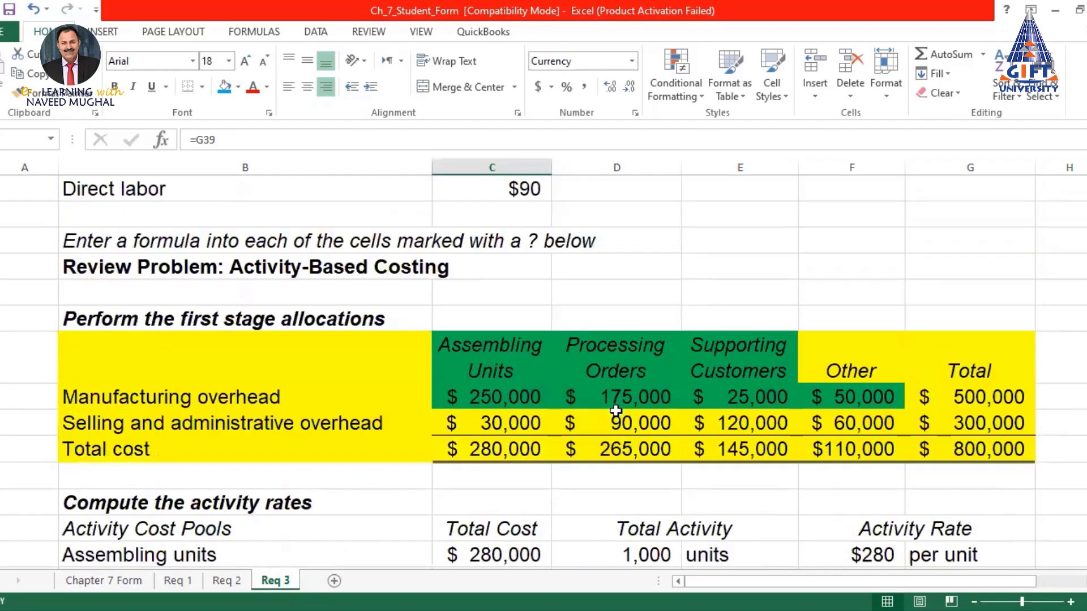
pyautogui.scroll(-2, 617, 412)
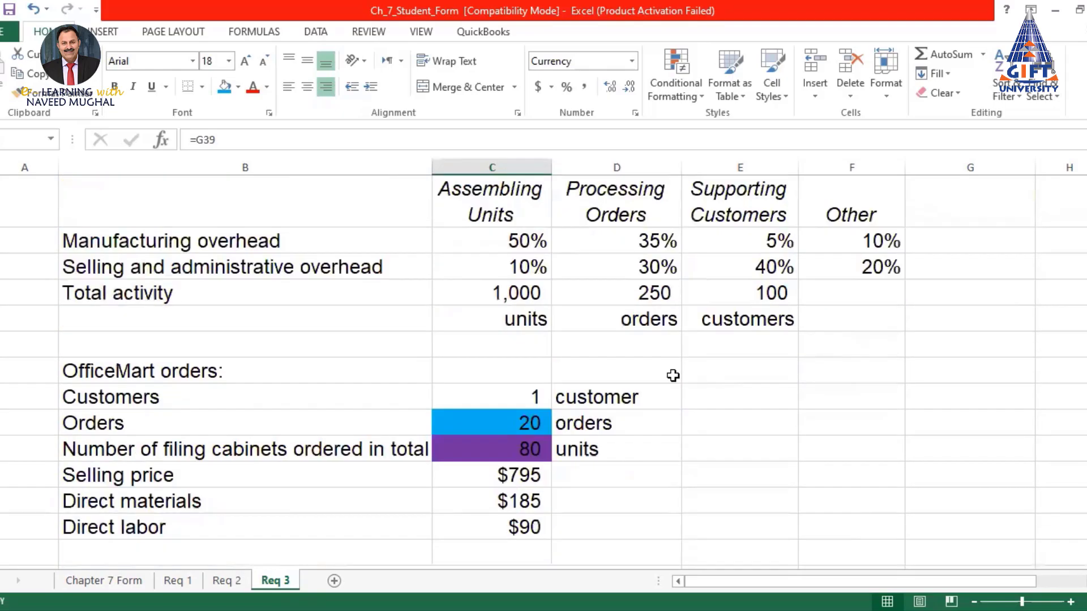
pyautogui.click(694, 266)
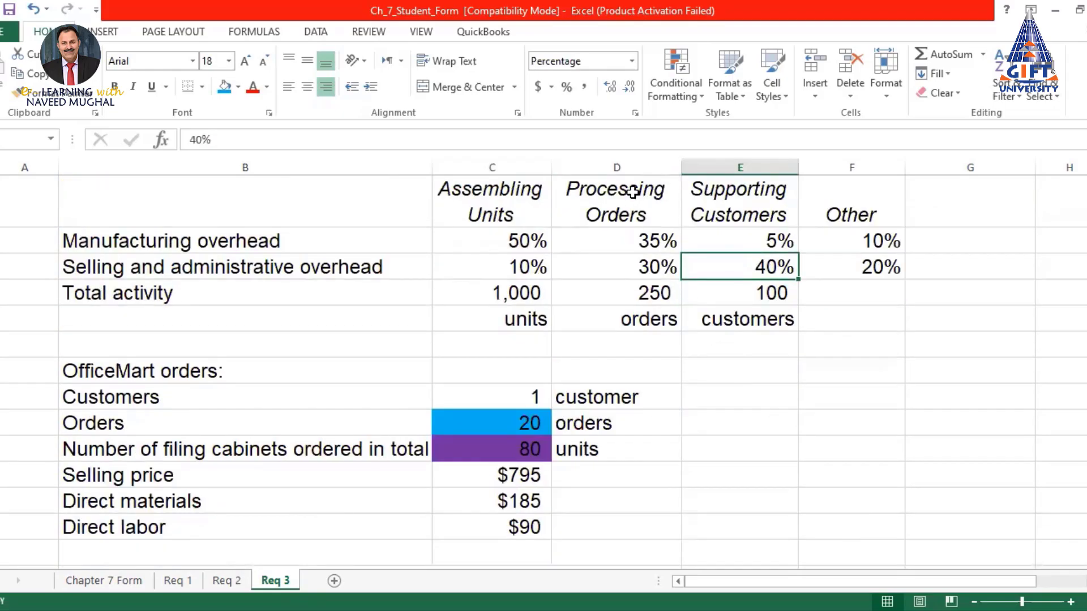
pyautogui.click(629, 270)
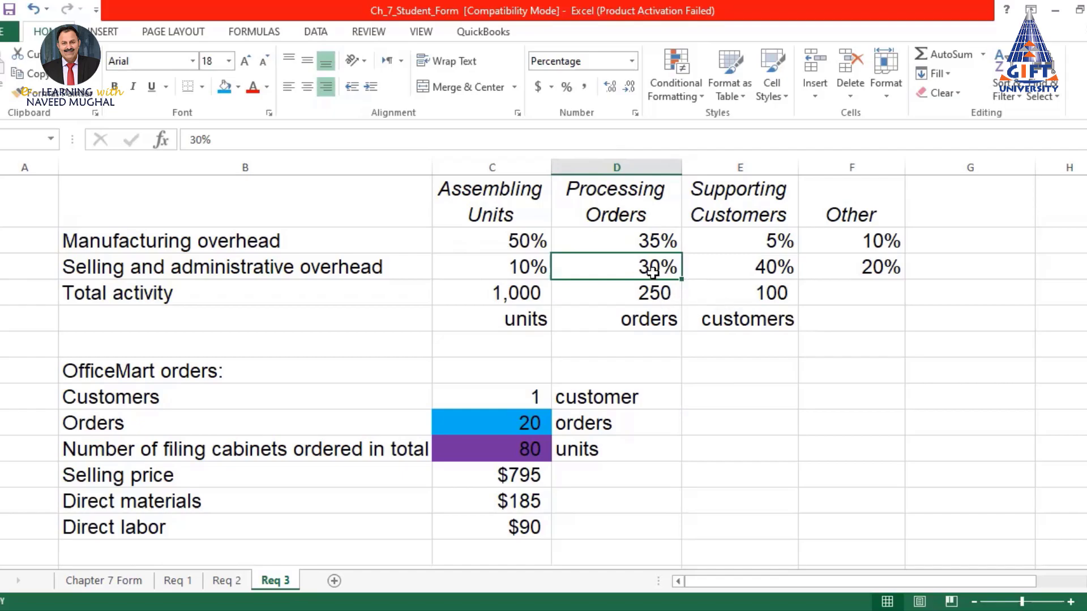
pyautogui.scroll(-10, 659, 302)
pyautogui.scroll(-5, 660, 302)
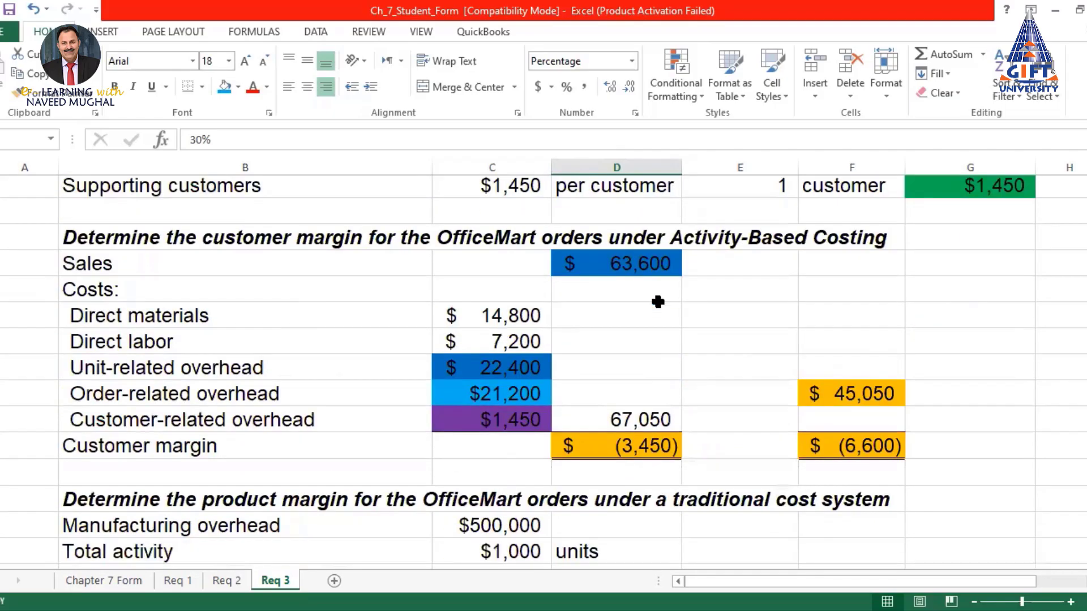
pyautogui.scroll(1, 566, 318)
# Fill Req 2's $24,800 and Req 3's $21,200 order-related overhead cells red
pyautogui.click(227, 581)
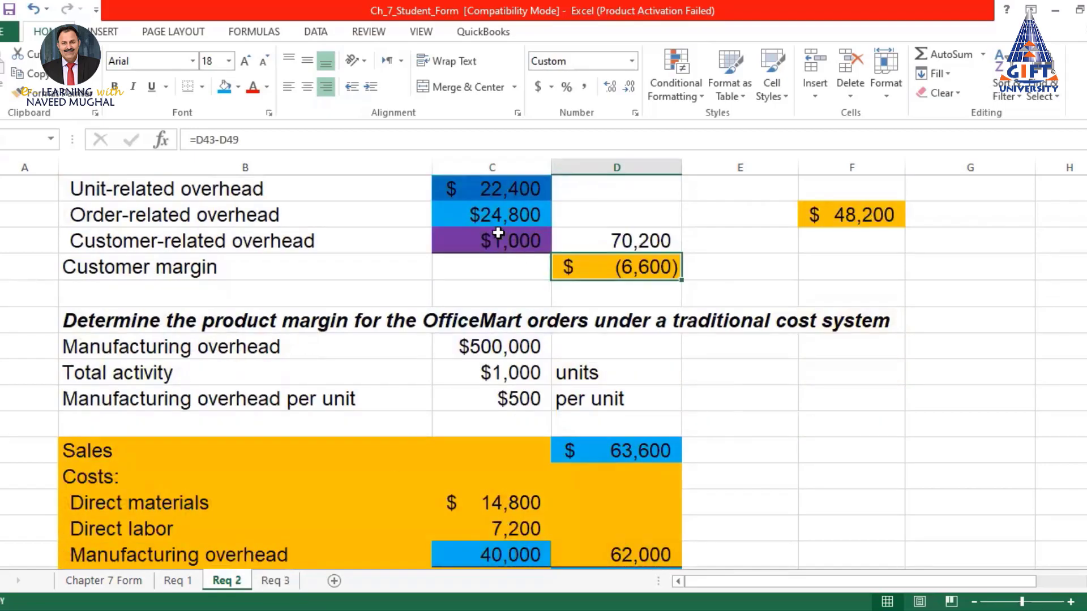
pyautogui.click(504, 215)
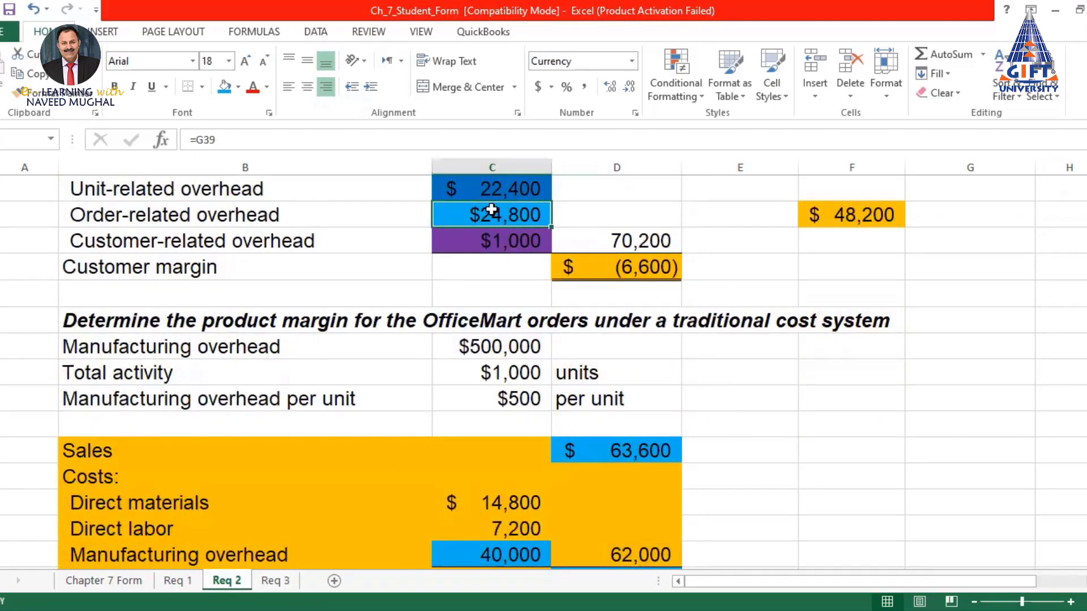
pyautogui.scroll(1, 520, 244)
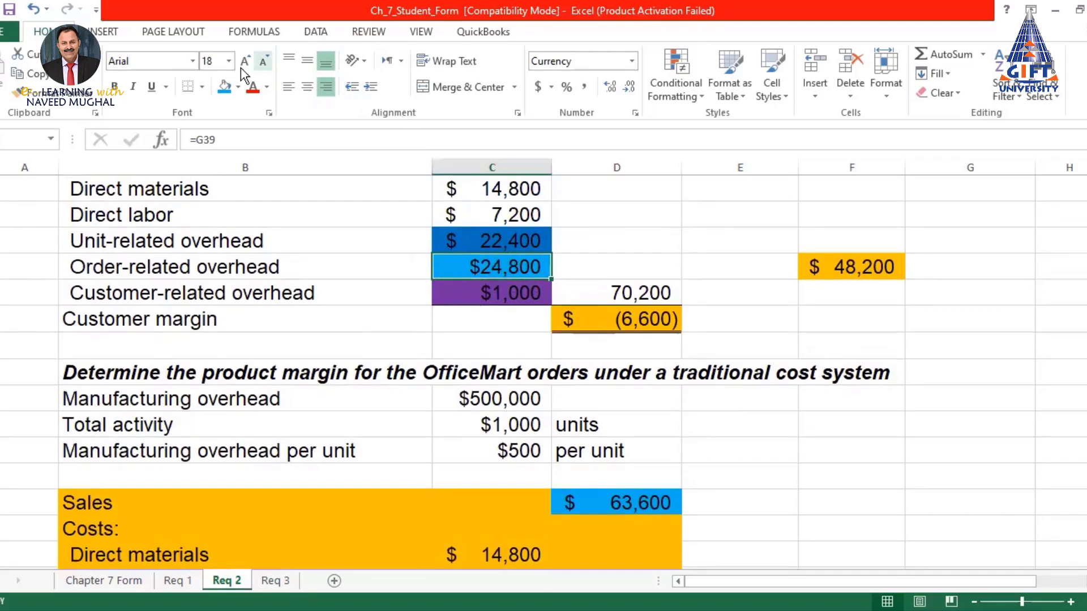
pyautogui.click(237, 86)
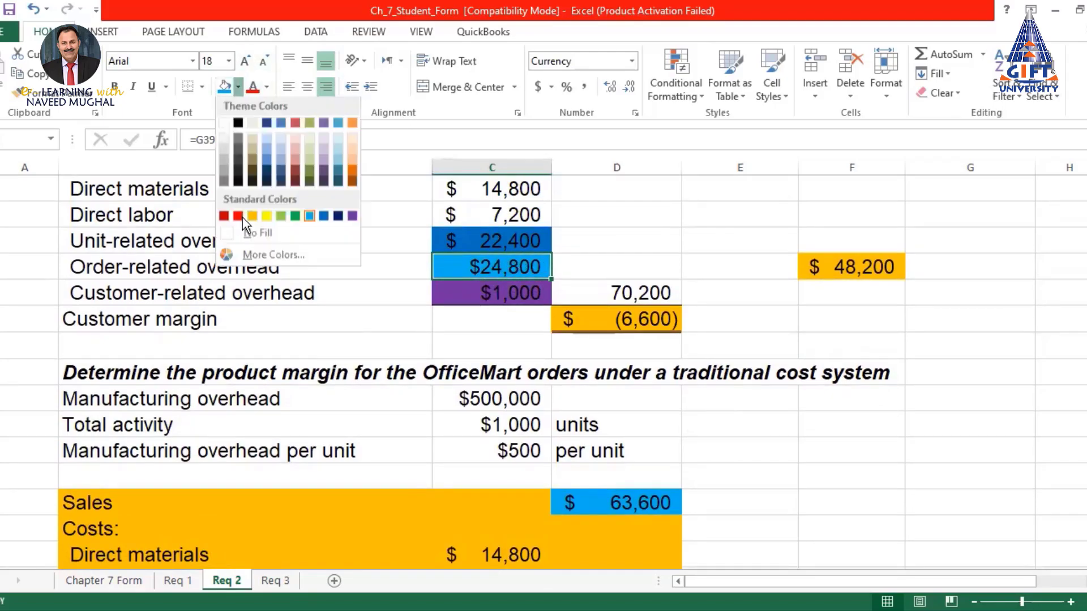
pyautogui.click(495, 273)
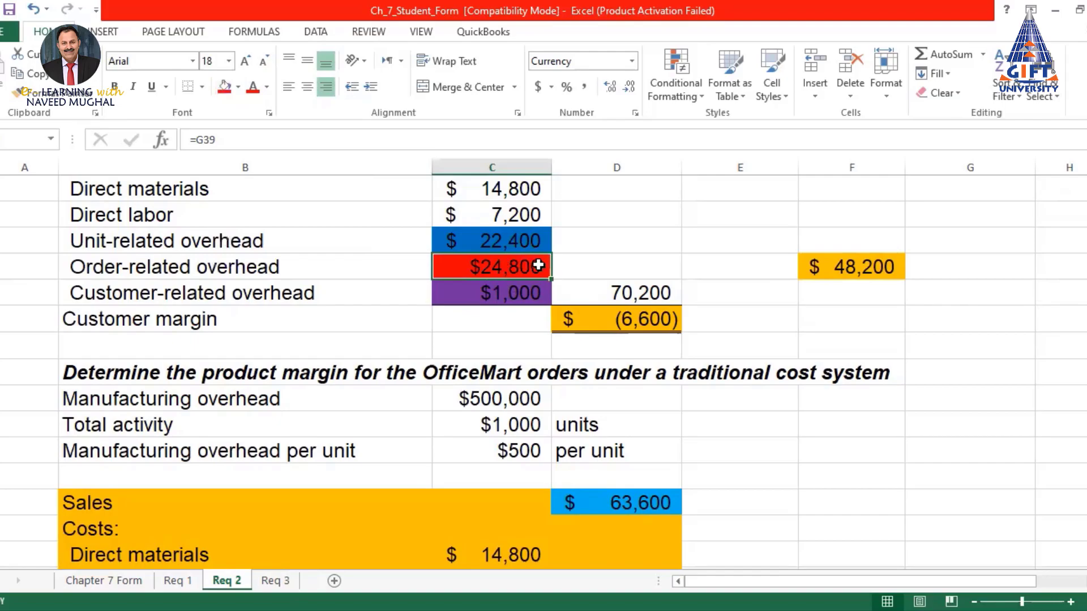
pyautogui.click(276, 582)
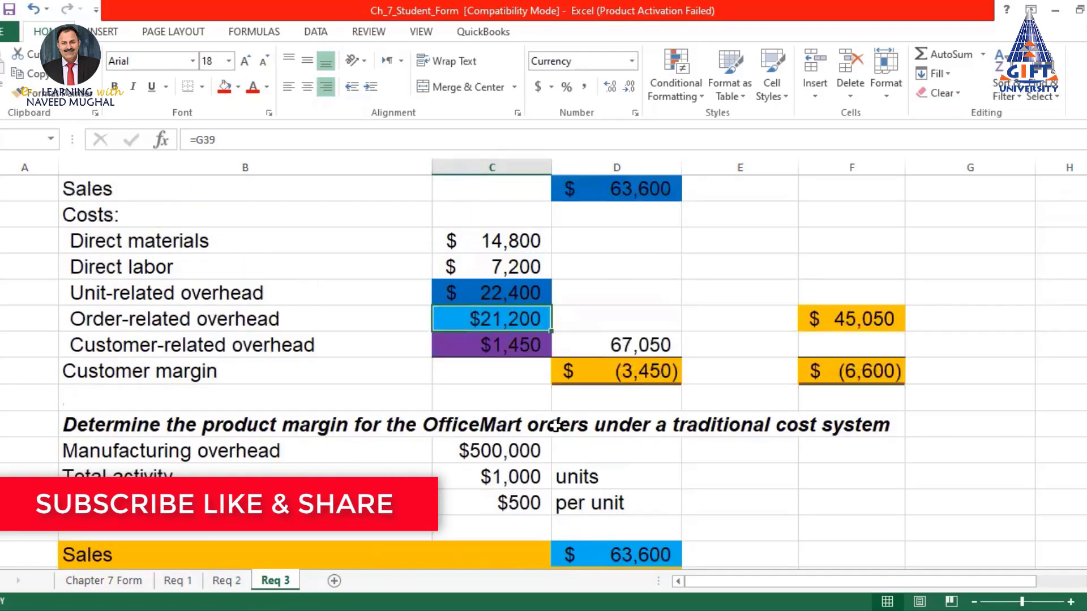
pyautogui.click(224, 88)
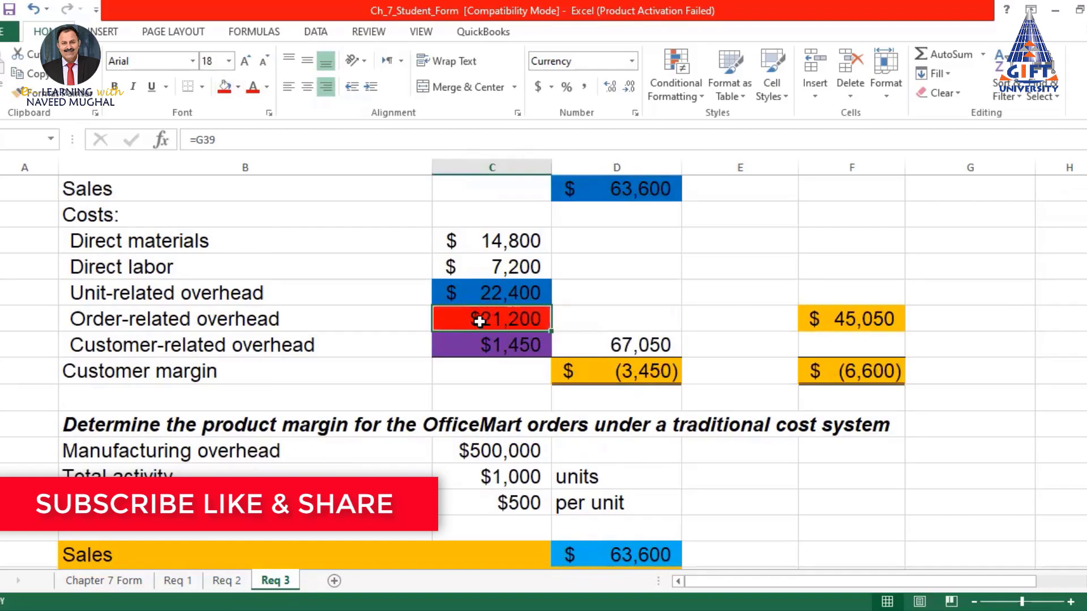
# Compare customer-related overhead: $1,000 on Req 2 versus $1,450 on Req 3
pyautogui.click(222, 581)
pyautogui.click(513, 295)
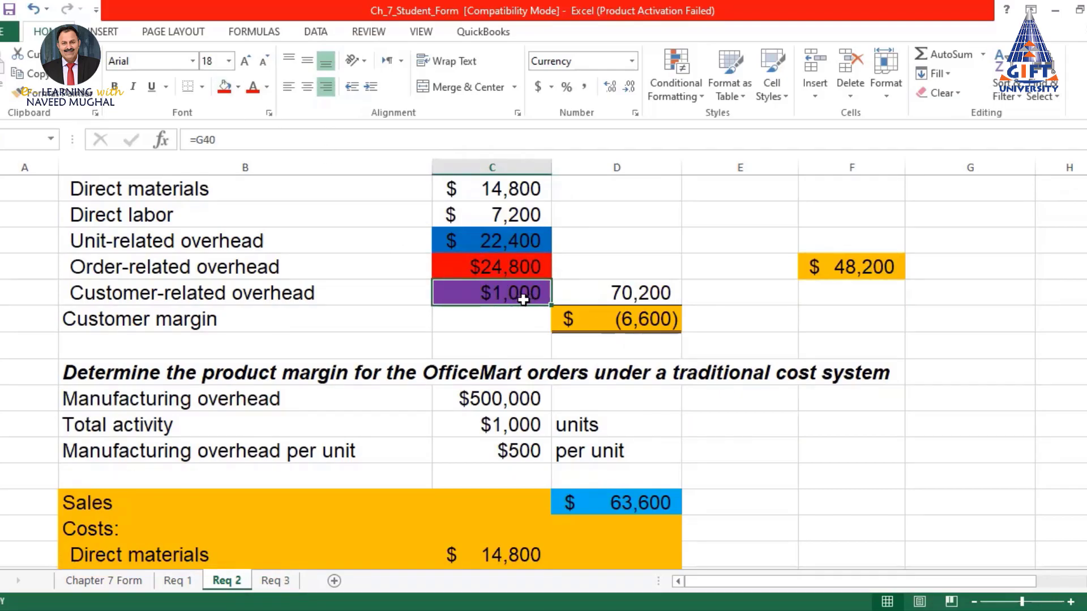
pyautogui.click(273, 580)
pyautogui.click(520, 346)
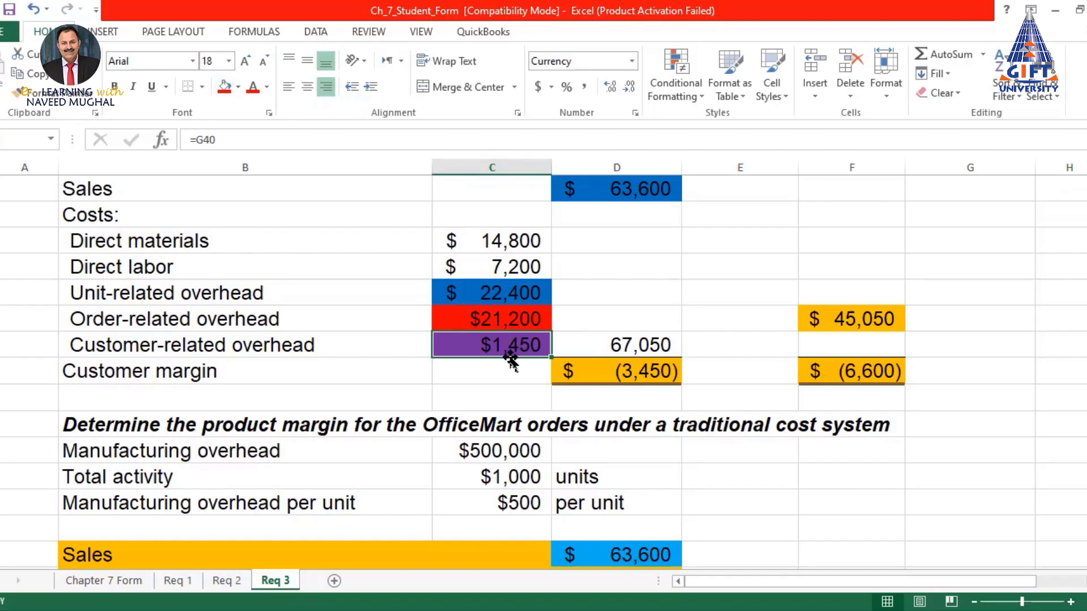
# Review the red $21,200 order-related overhead on Req 3 before comparing with Req 2
pyautogui.scroll(5, 612, 360)
pyautogui.scroll(9, 613, 360)
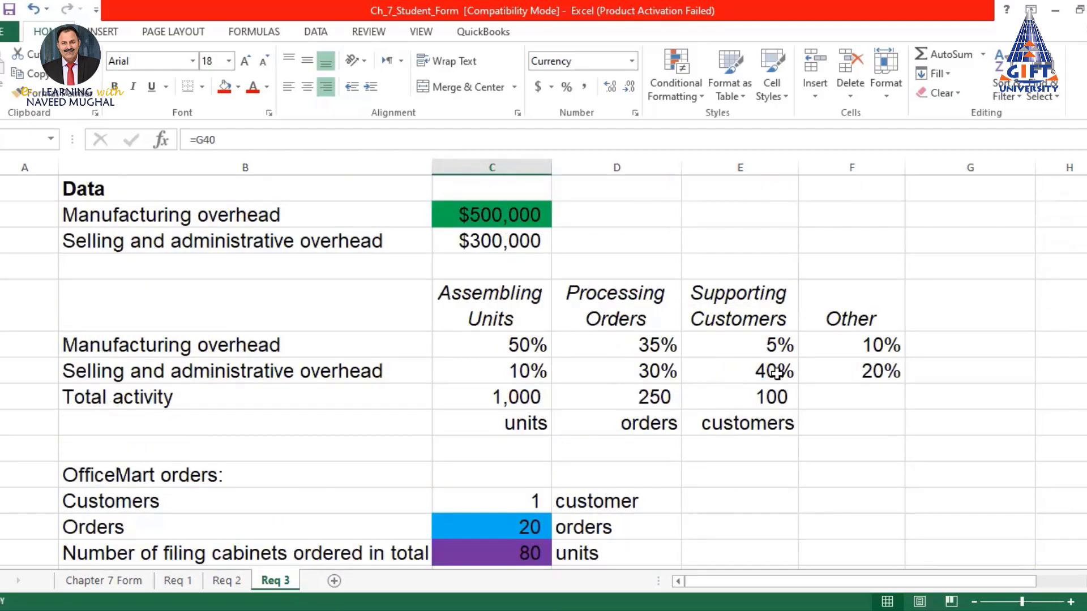
pyautogui.scroll(-13, 778, 372)
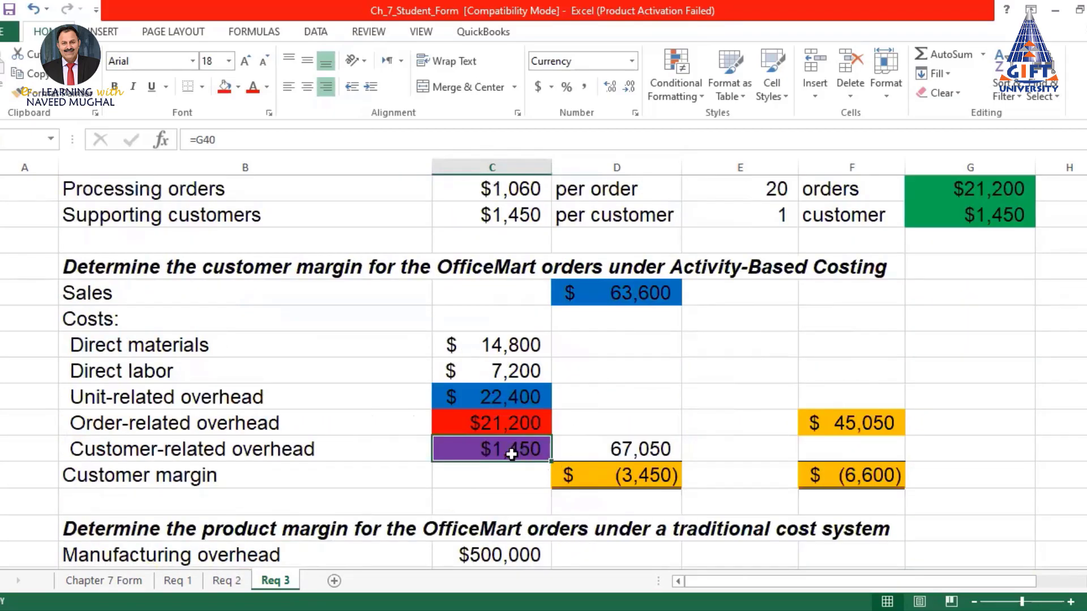
pyautogui.click(499, 423)
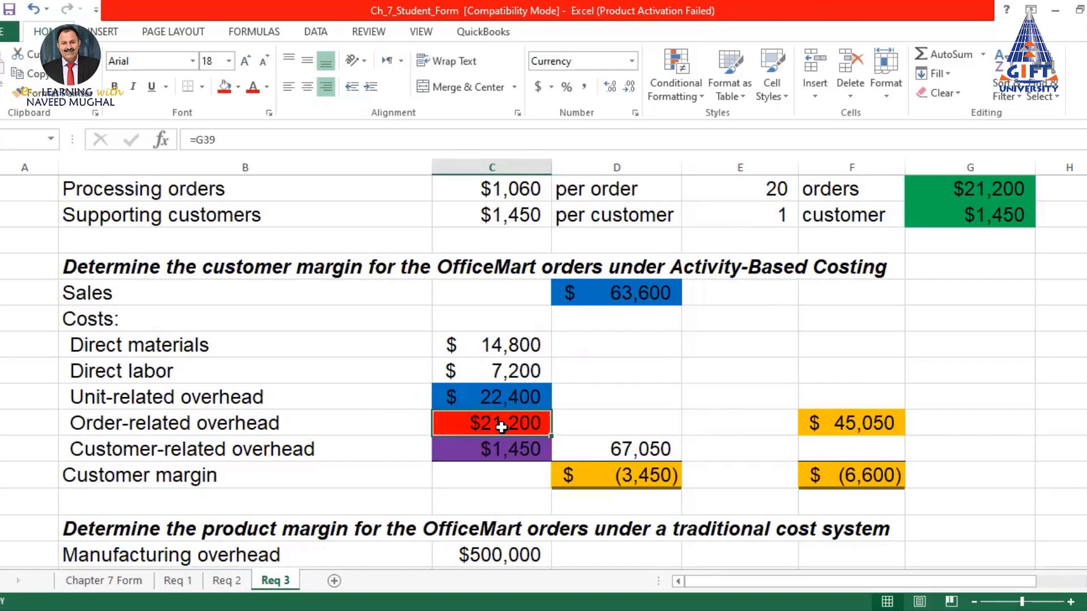
pyautogui.scroll(8, 596, 430)
pyautogui.scroll(5, 583, 401)
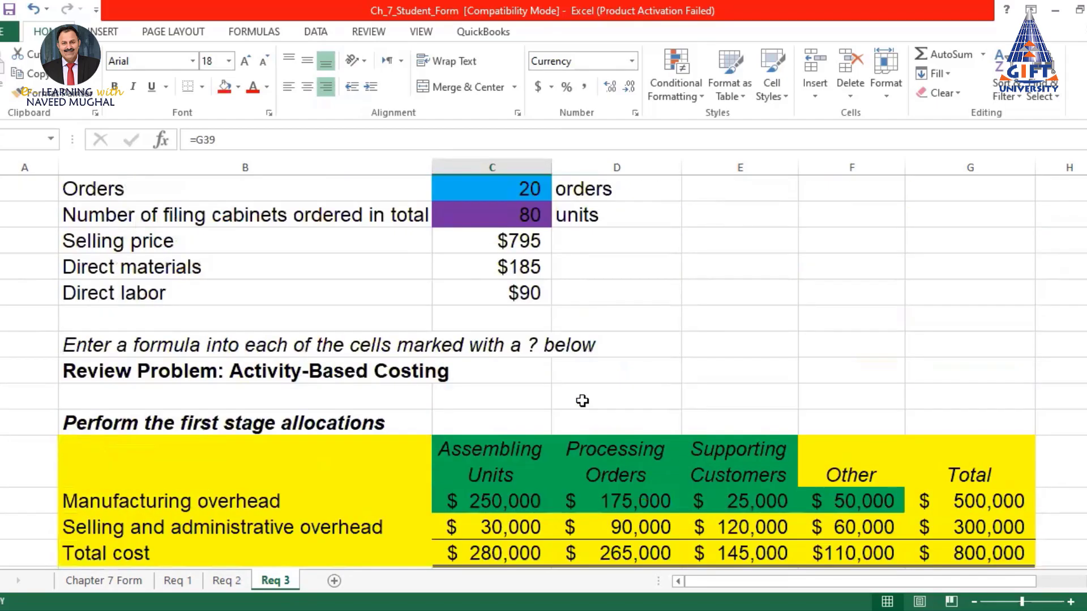
pyautogui.scroll(-5, 583, 401)
pyautogui.scroll(7, 582, 401)
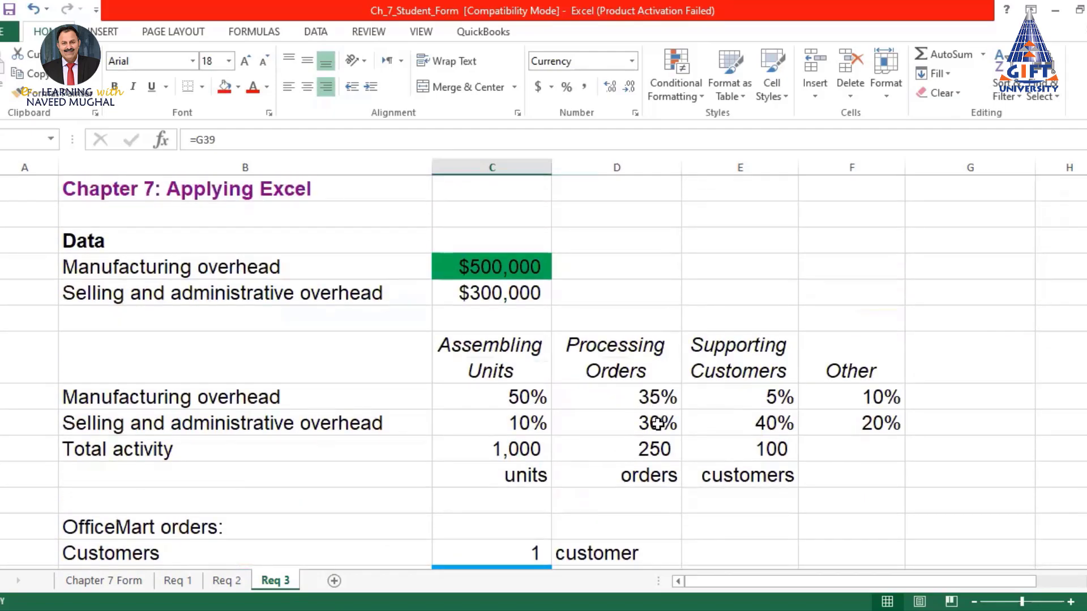
pyautogui.scroll(-14, 654, 426)
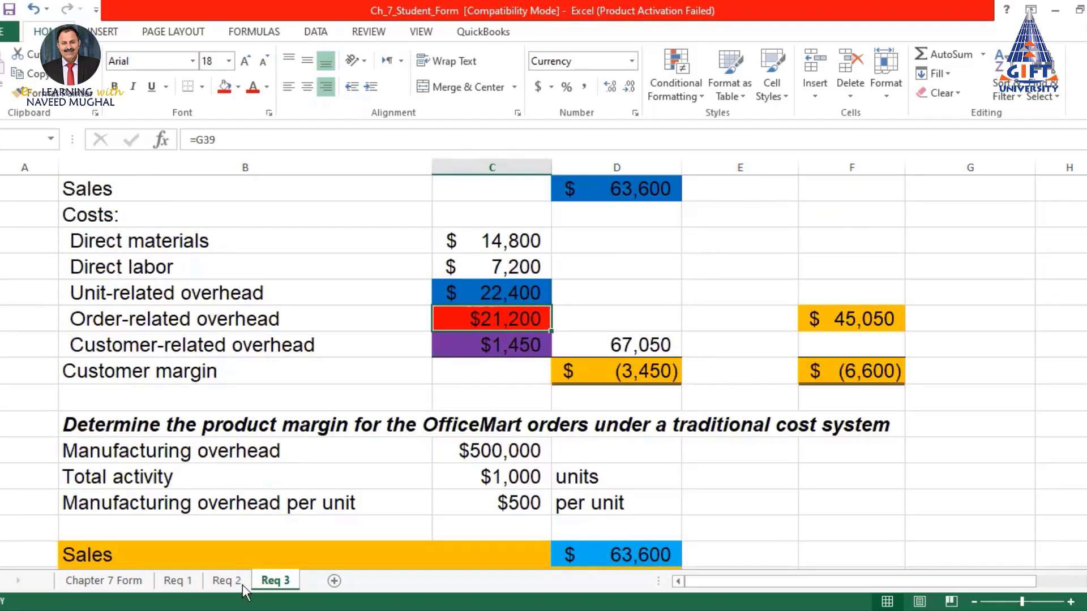
pyautogui.click(223, 583)
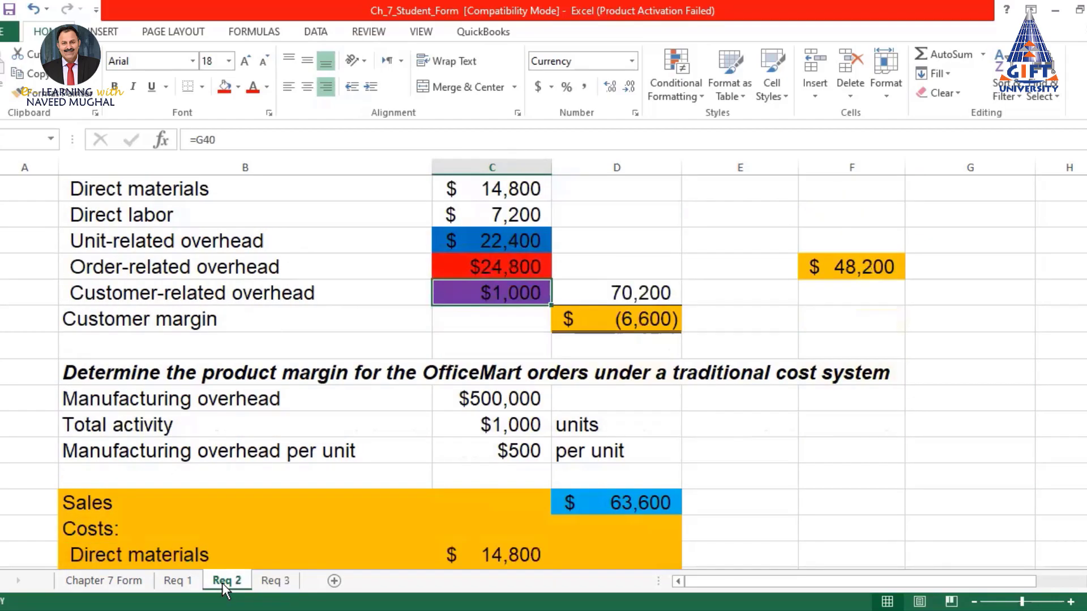
# Go back to the Req 3 sheet
pyautogui.click(274, 581)
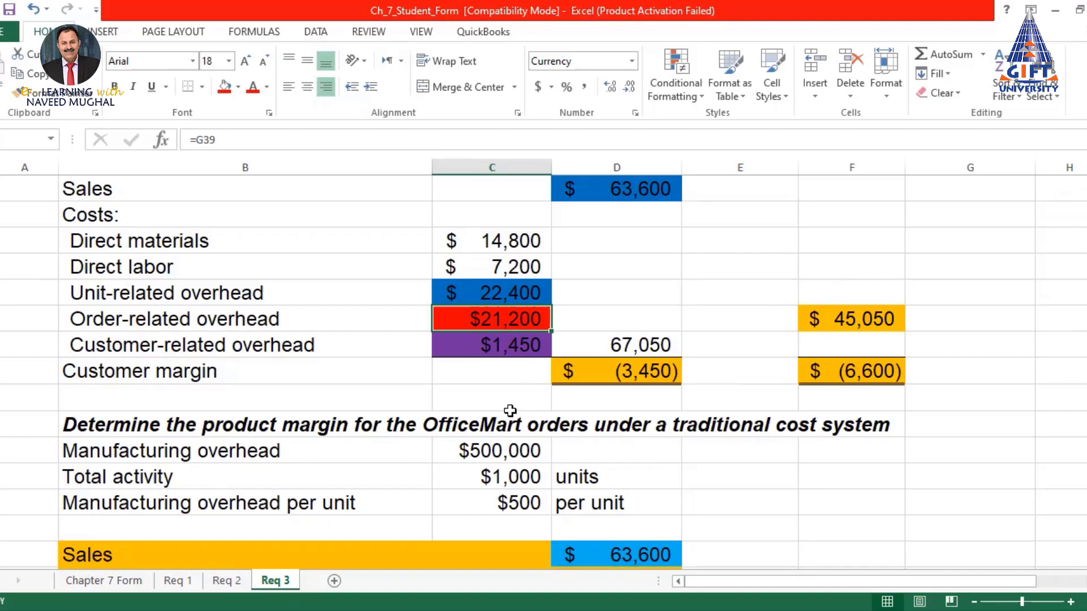
# Enter 24800 in the cell below customer-related overhead
pyautogui.click(486, 398)
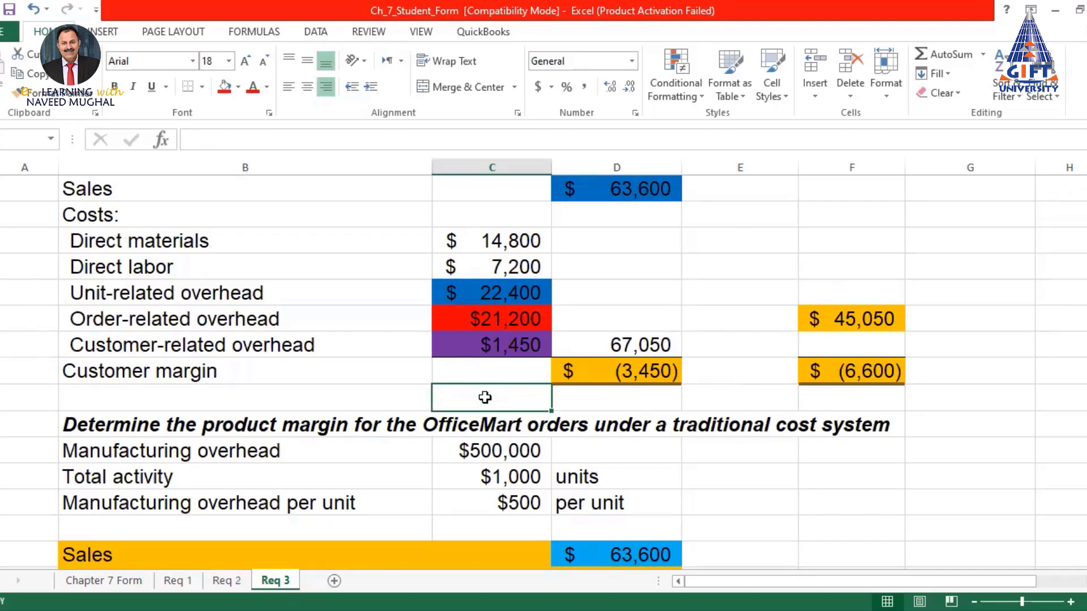
pyautogui.write('24800')
pyautogui.press('Return')
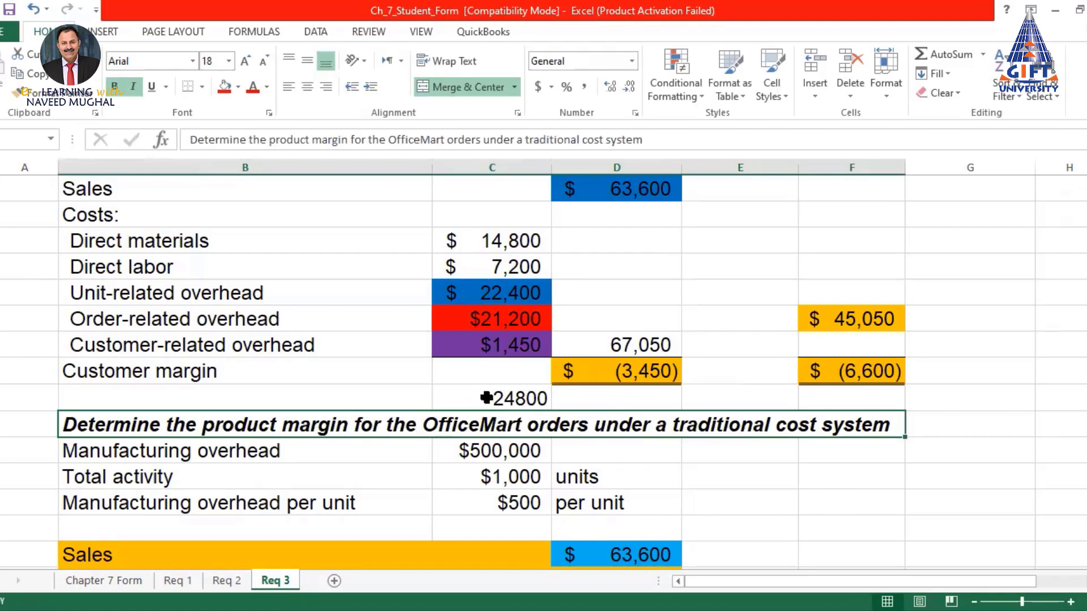
pyautogui.click(507, 320)
# Beside it, enter =C51-C48 to subtract order-related overhead, giving $3,600
pyautogui.click(616, 400)
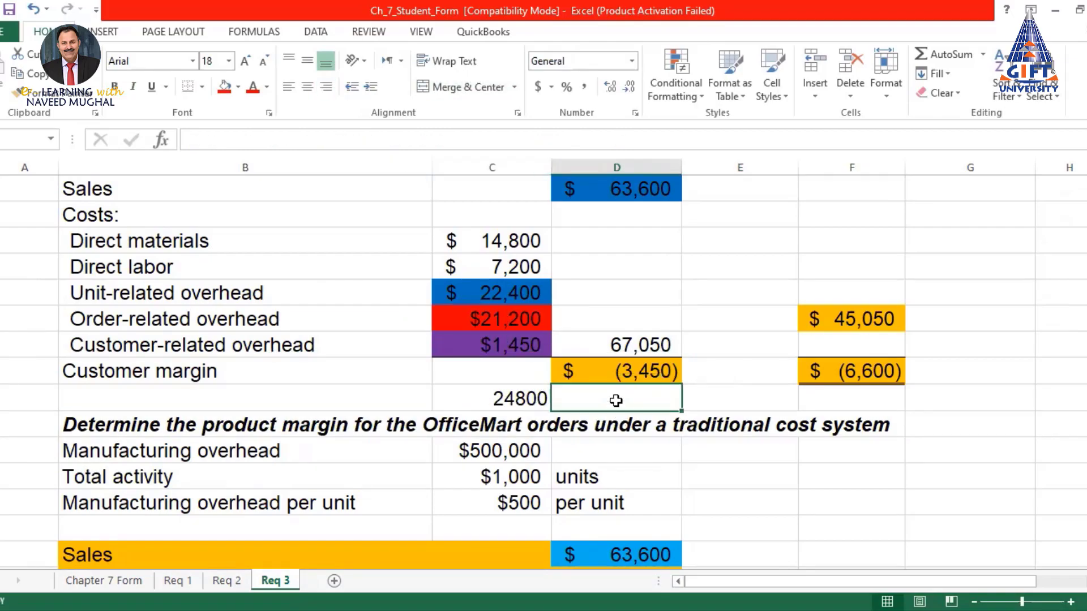
pyautogui.write('=')
pyautogui.click(535, 399)
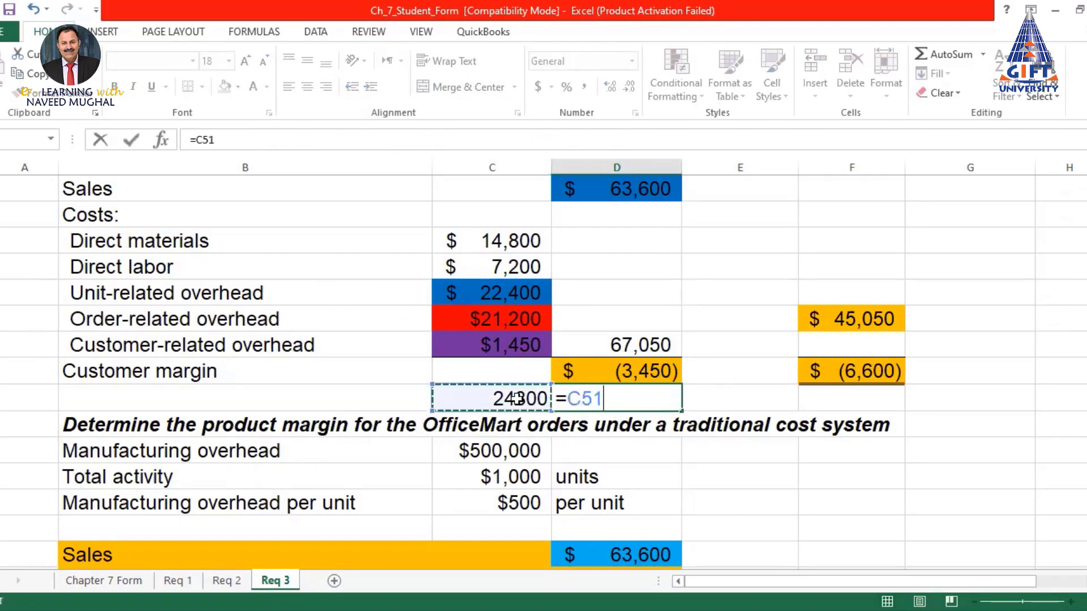
pyautogui.write('-')
pyautogui.click(486, 322)
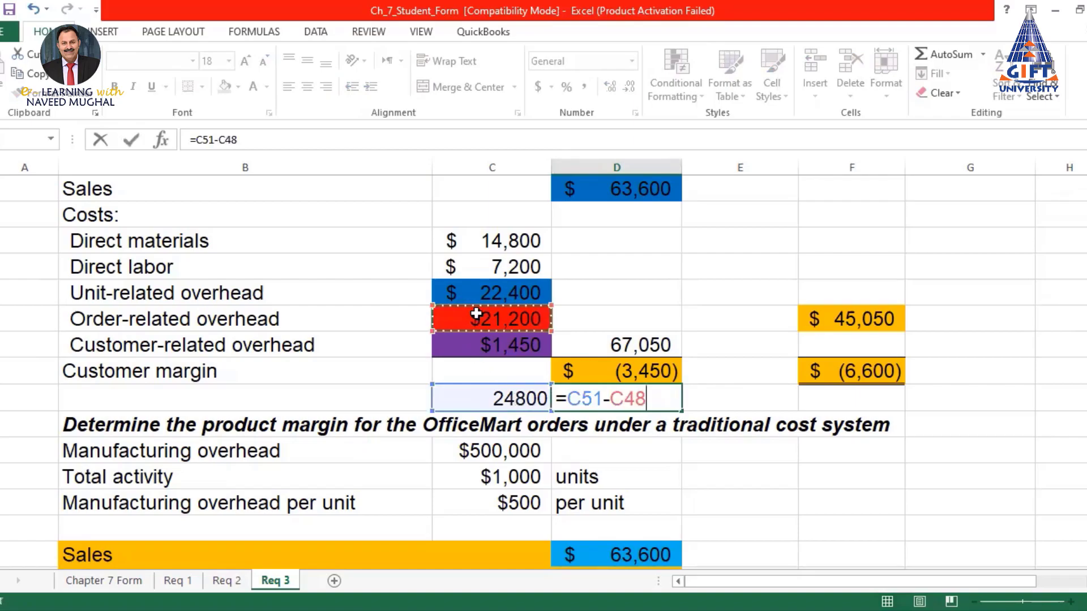
pyautogui.press('Return')
pyautogui.click(619, 399)
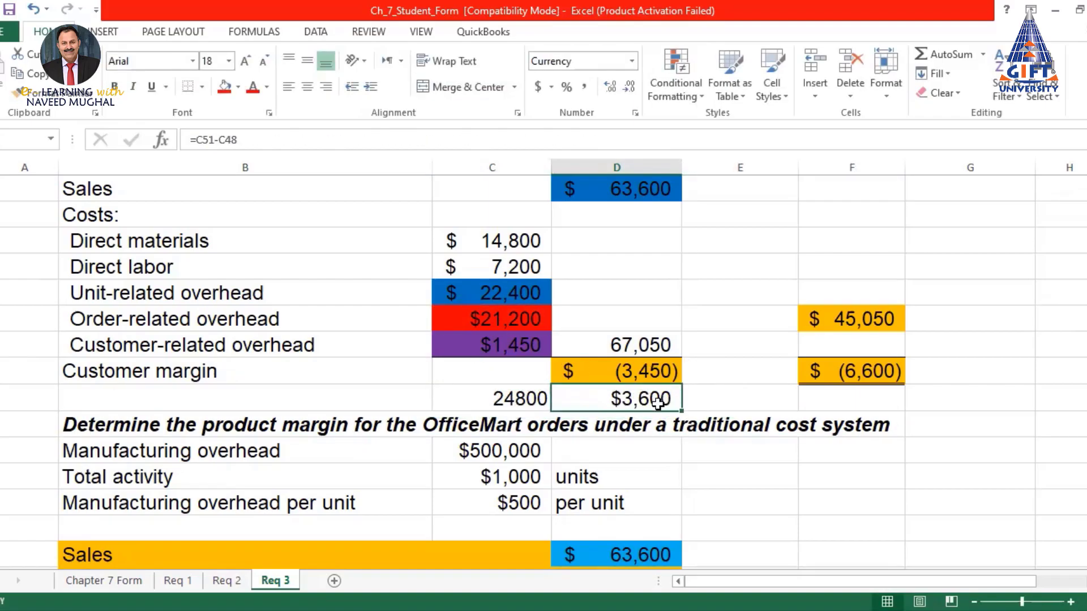
# Review the customer-related overhead and compare the $(3,450) and $(6,600) customer margins
pyautogui.click(535, 347)
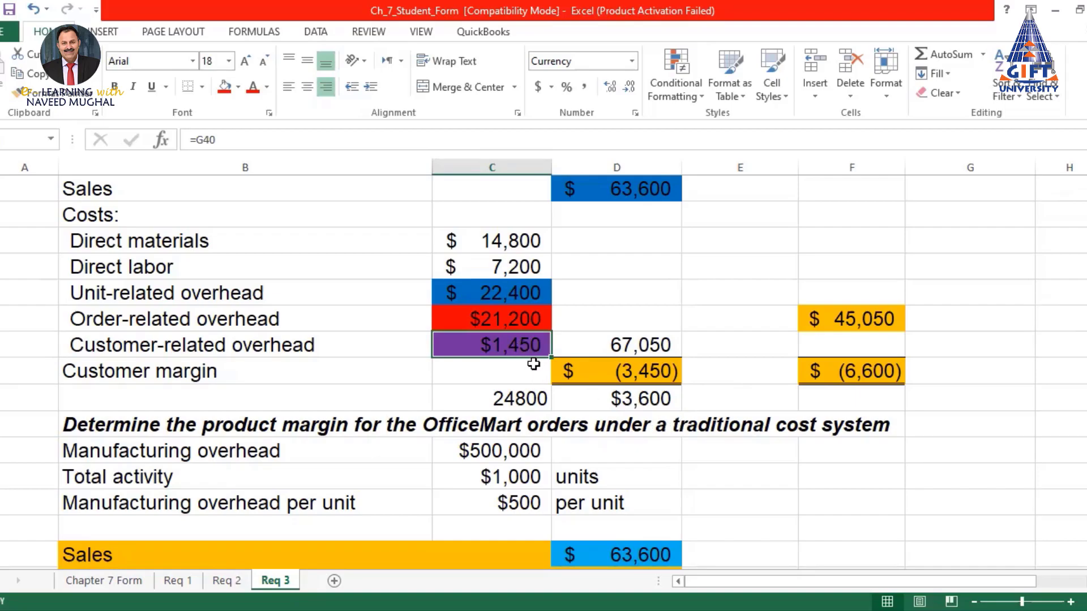
pyautogui.click(644, 374)
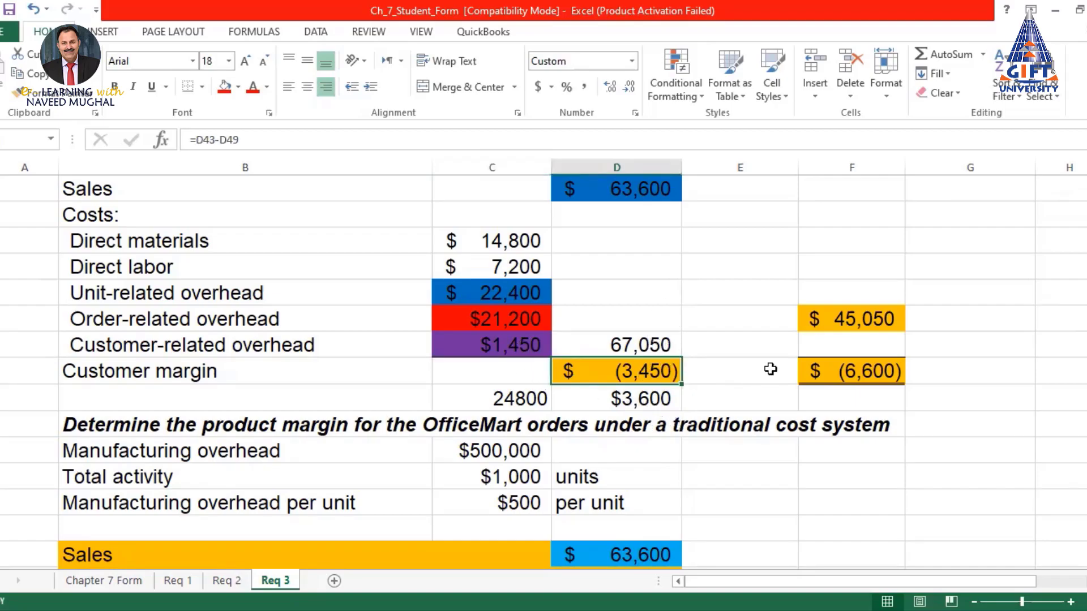
pyautogui.click(880, 372)
pyautogui.click(651, 372)
pyautogui.click(893, 372)
pyautogui.click(577, 371)
pyautogui.moveTo(595, 185); pyautogui.dragTo(527, 374)
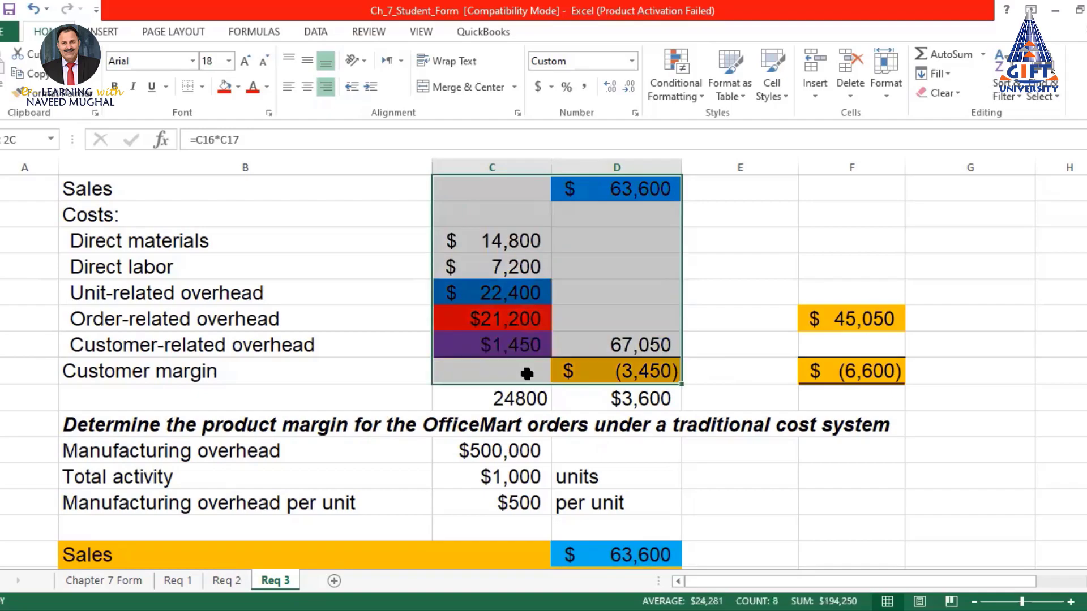
pyautogui.scroll(8, 572, 290)
pyautogui.scroll(6, 571, 290)
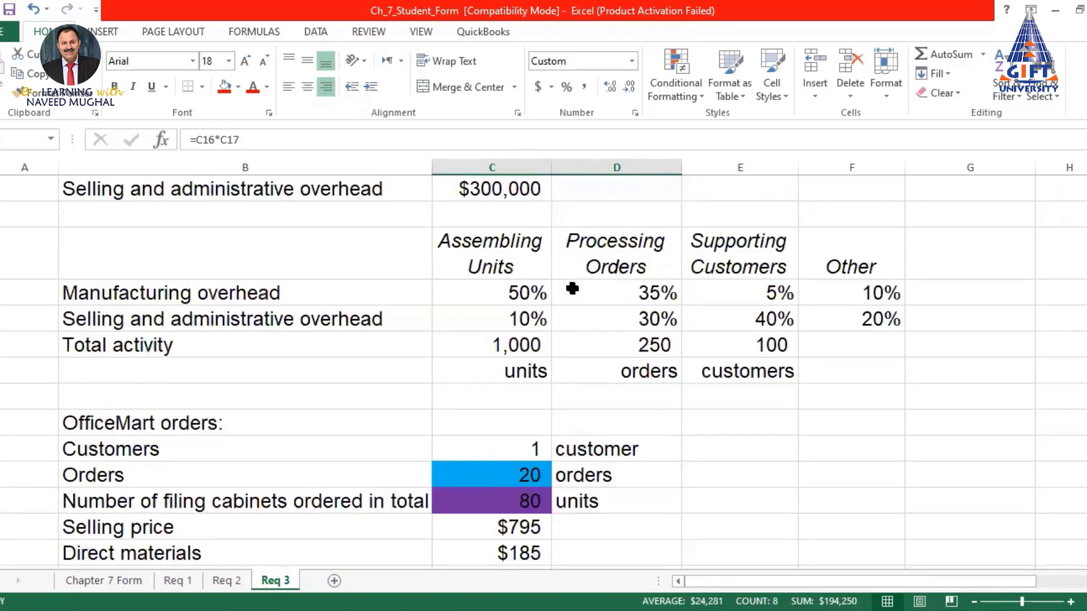
pyautogui.moveTo(523, 289); pyautogui.dragTo(892, 320)
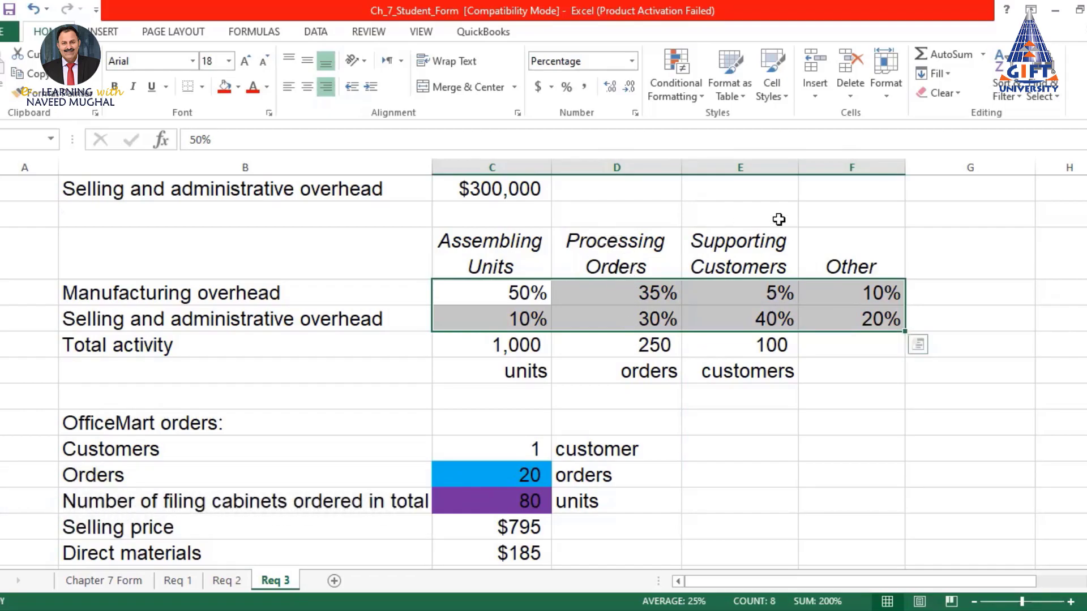
pyautogui.scroll(-14, 760, 326)
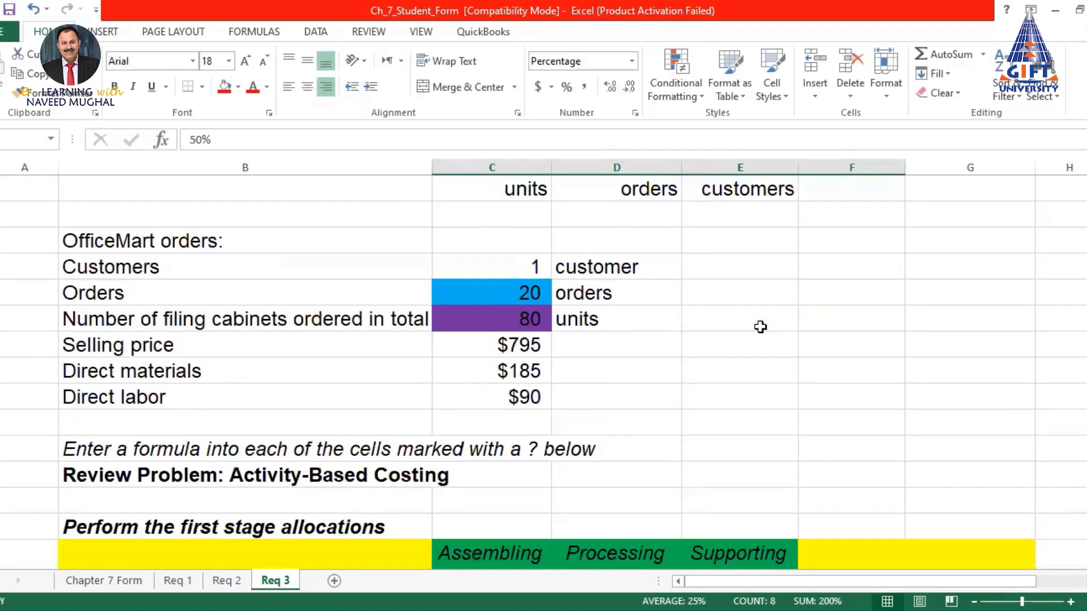
pyautogui.scroll(-3, 756, 324)
pyautogui.scroll(3, 720, 328)
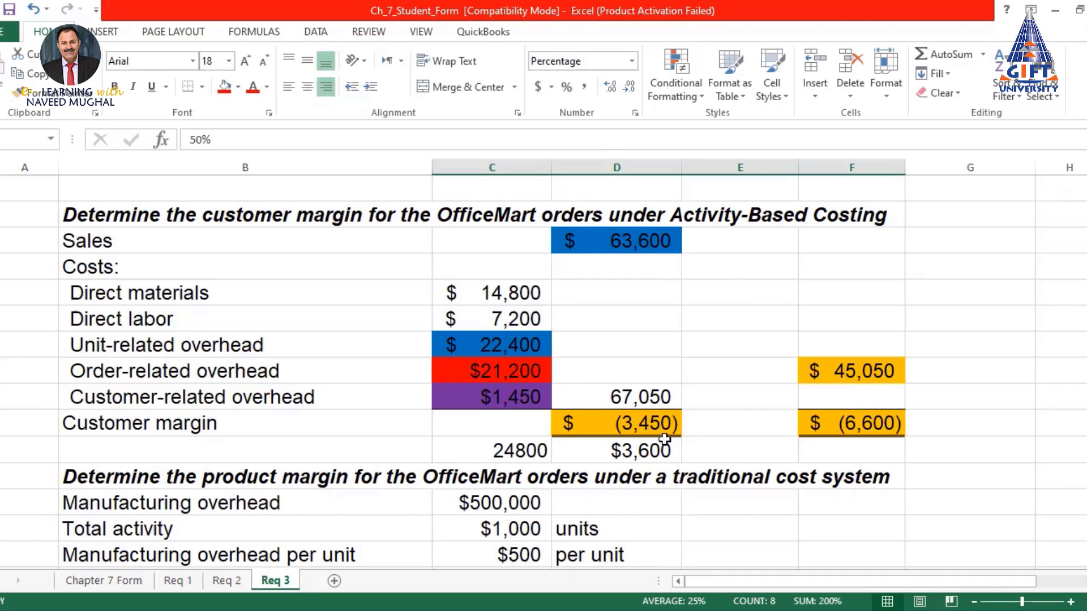
pyautogui.scroll(-3, 664, 439)
pyautogui.scroll(-2, 662, 364)
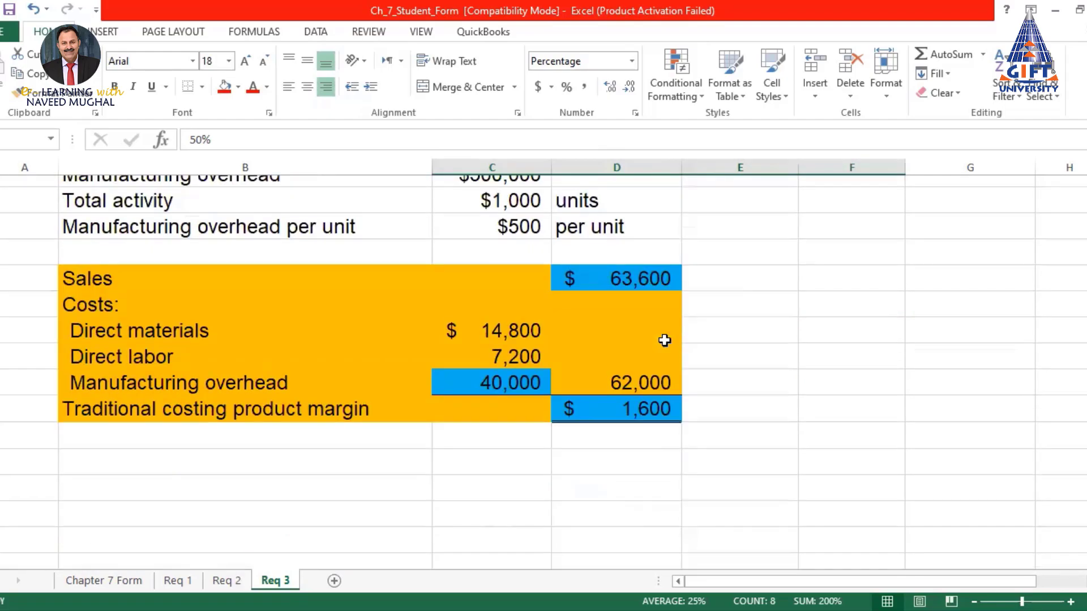
pyautogui.scroll(2, 660, 348)
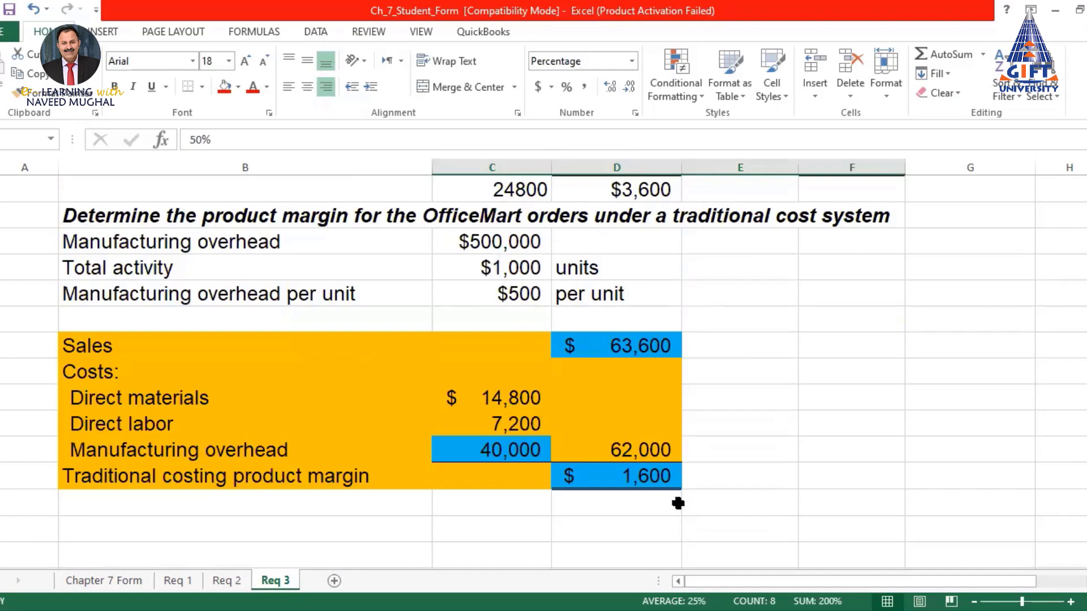
# Enter 1600 in F18, beside the $1,600 traditional costing product margin
pyautogui.click(645, 479)
pyautogui.click(879, 475)
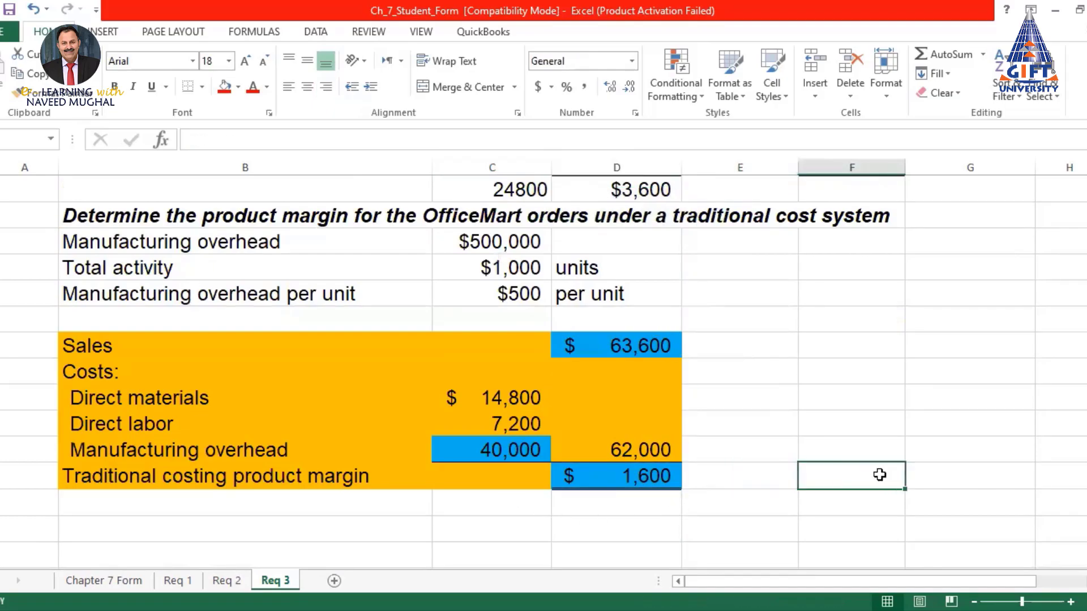
pyautogui.write('1600')
pyautogui.press('Return')
# Fill both the 1600 cell (F18) and the $1,600 margin cell (D18) red
pyautogui.click(859, 457)
pyautogui.click(863, 476)
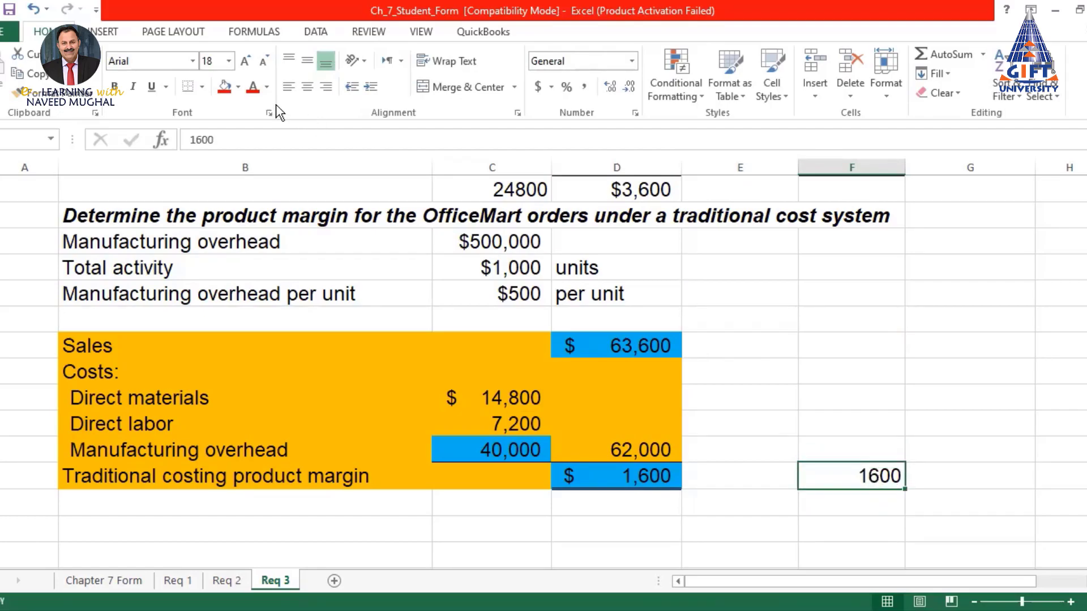
pyautogui.click(224, 87)
pyautogui.click(660, 476)
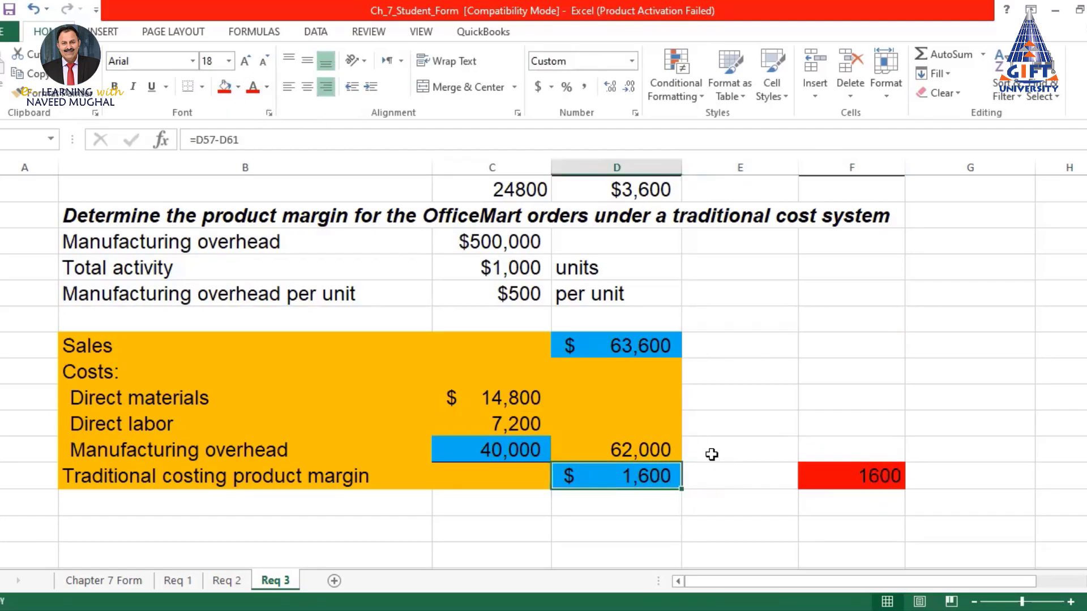
pyautogui.click(224, 87)
pyautogui.click(869, 342)
# Select the Manufacturing overhead label with its 40,000 cost, then reselect the $1,600 margin
pyautogui.click(951, 405)
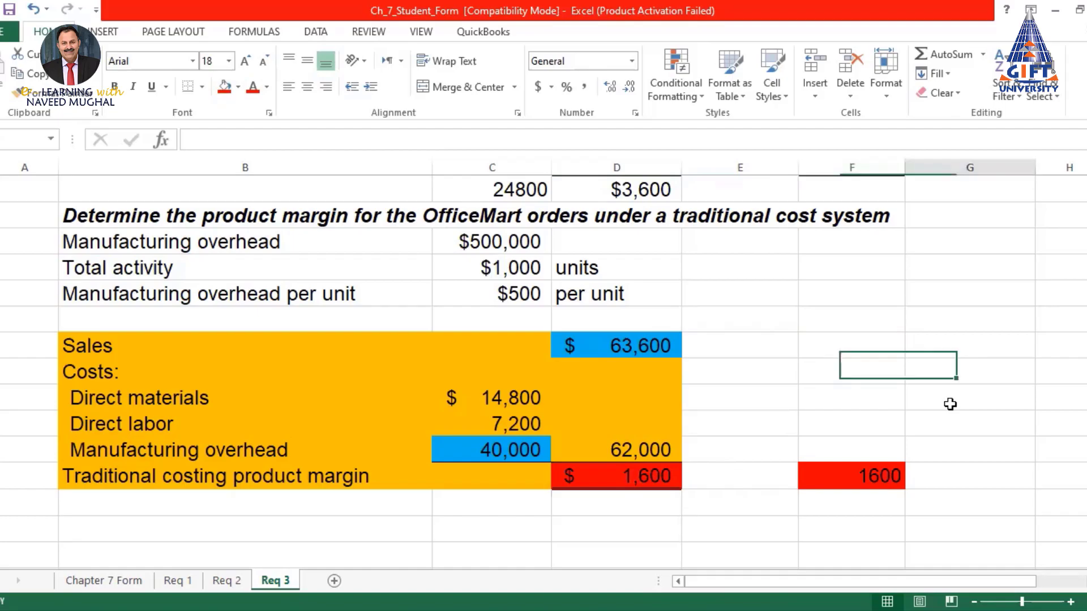
pyautogui.click(507, 451)
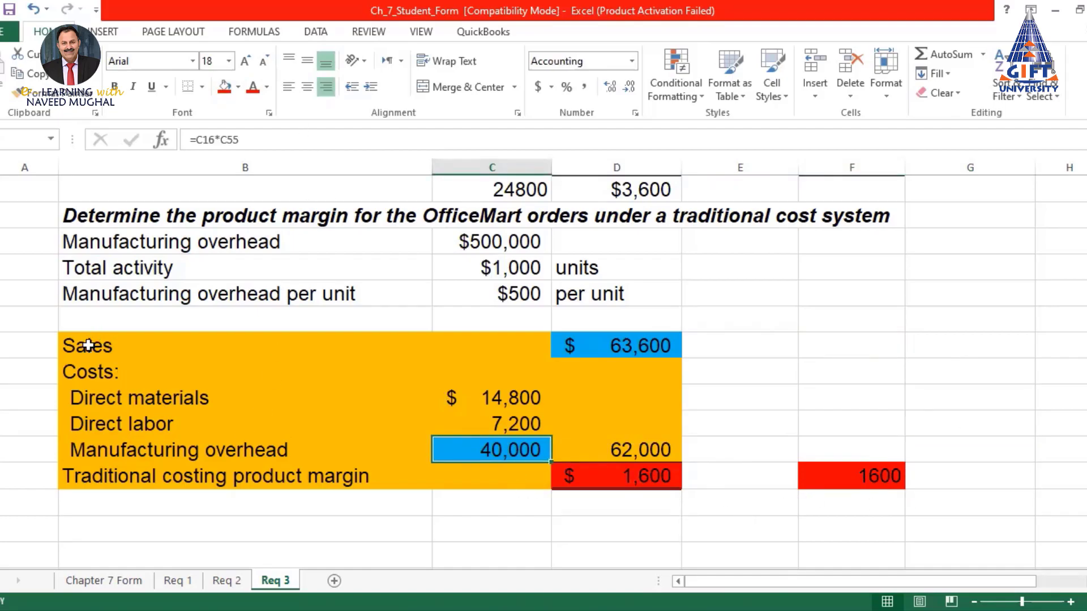
pyautogui.click(238, 446)
pyautogui.moveTo(238, 445); pyautogui.dragTo(538, 451)
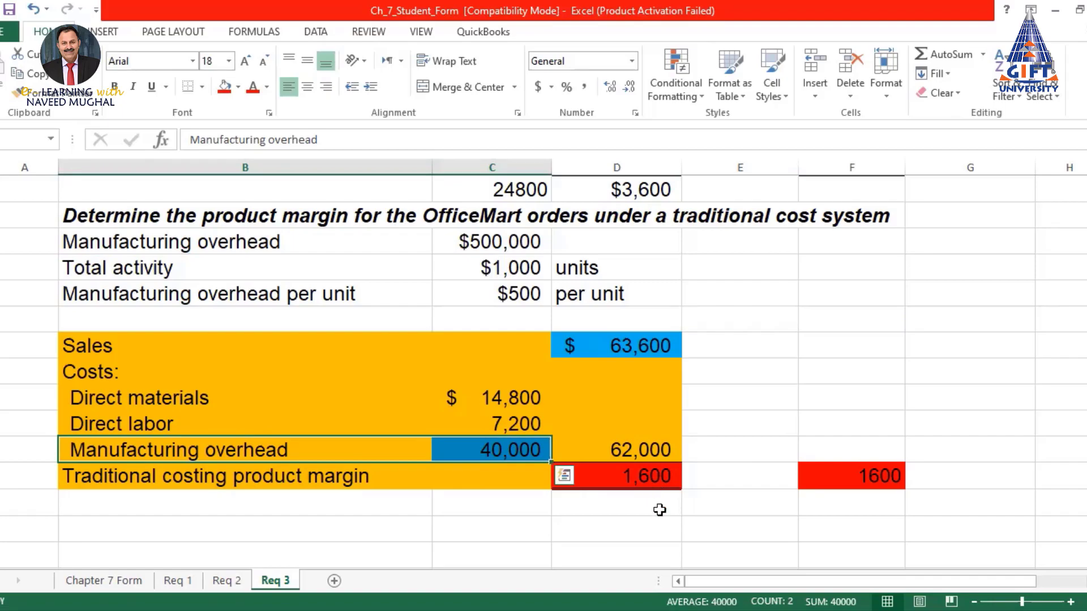
pyautogui.click(661, 527)
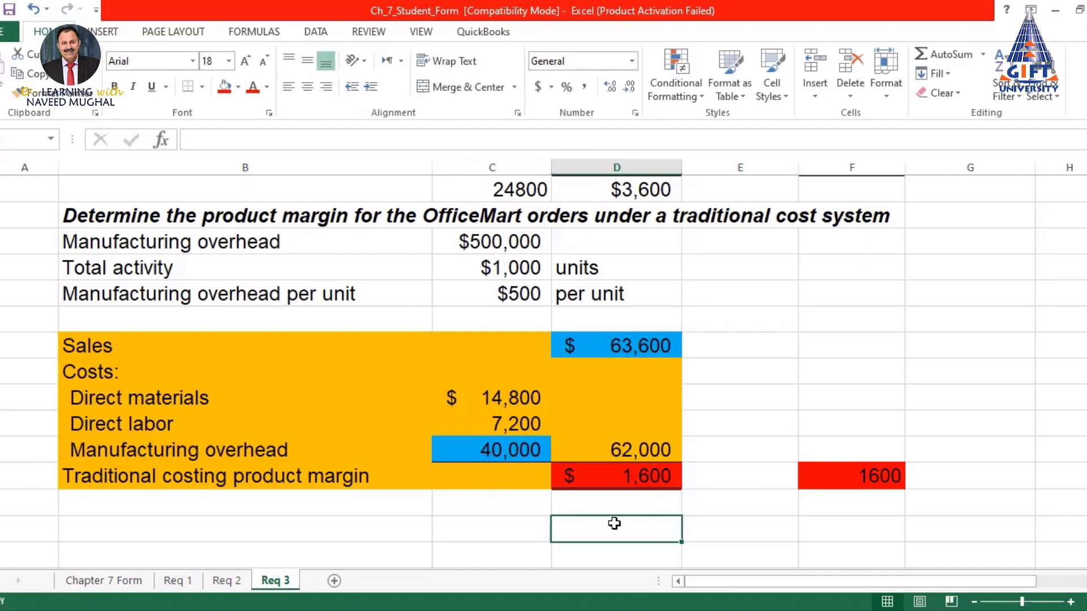
pyautogui.click(628, 476)
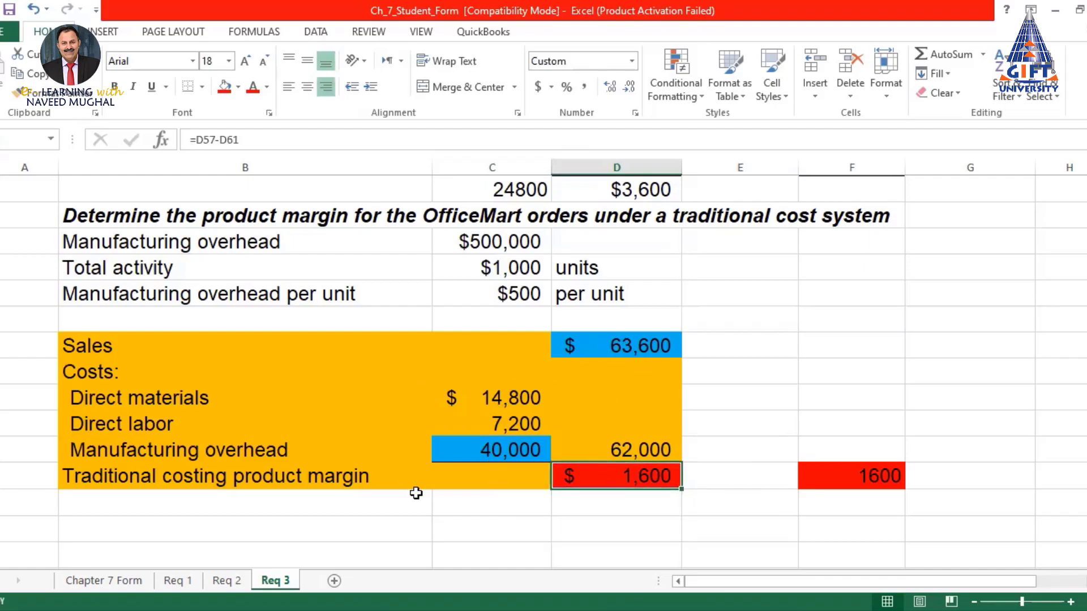
# Refill the 40,000 traditional manufacturing overhead cell red, replacing its blue fill
pyautogui.scroll(11, 465, 418)
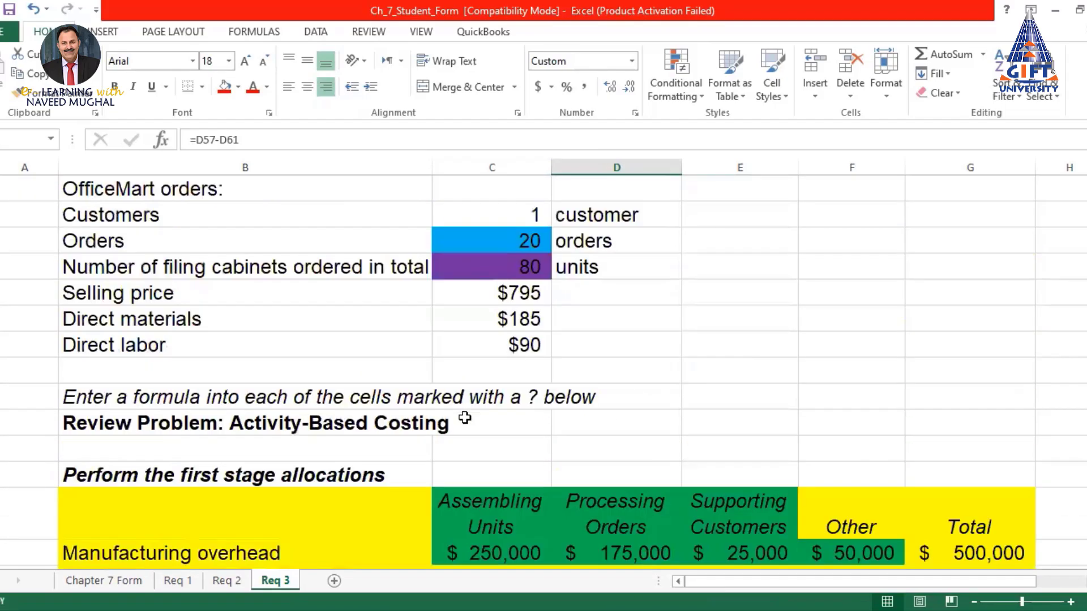
pyautogui.scroll(-2, 481, 403)
pyautogui.scroll(4, 529, 376)
pyautogui.scroll(-5, 563, 396)
pyautogui.scroll(-10, 556, 392)
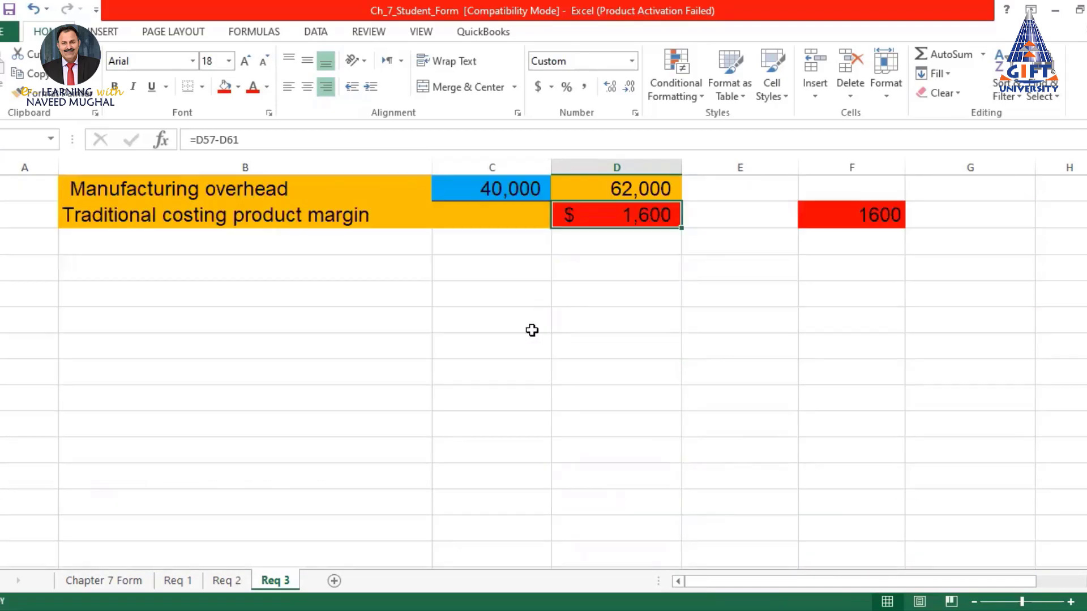
pyautogui.scroll(1, 450, 315)
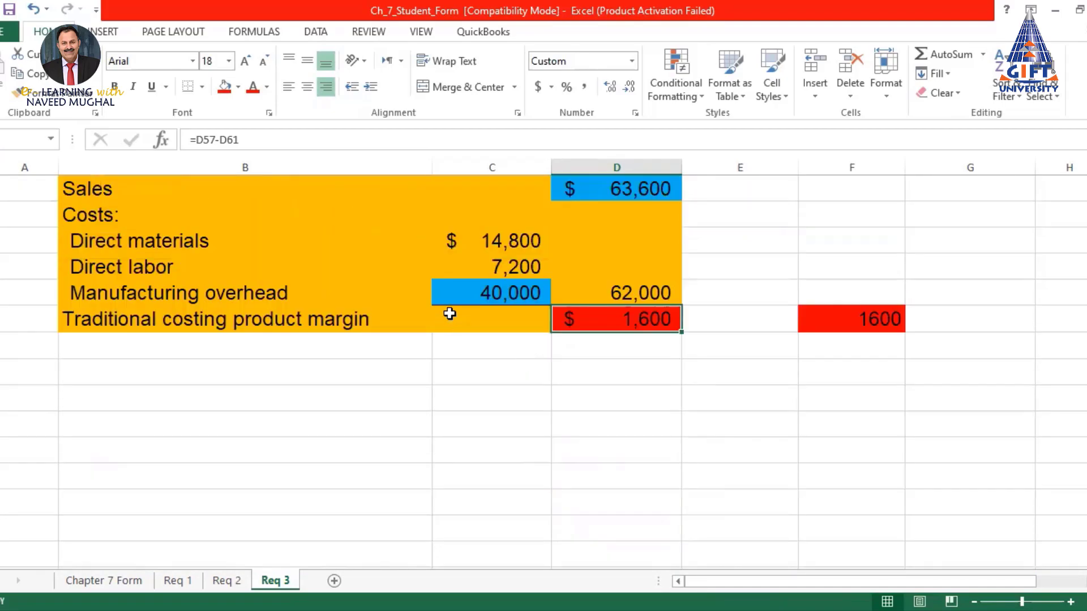
pyautogui.click(506, 294)
pyautogui.click(230, 86)
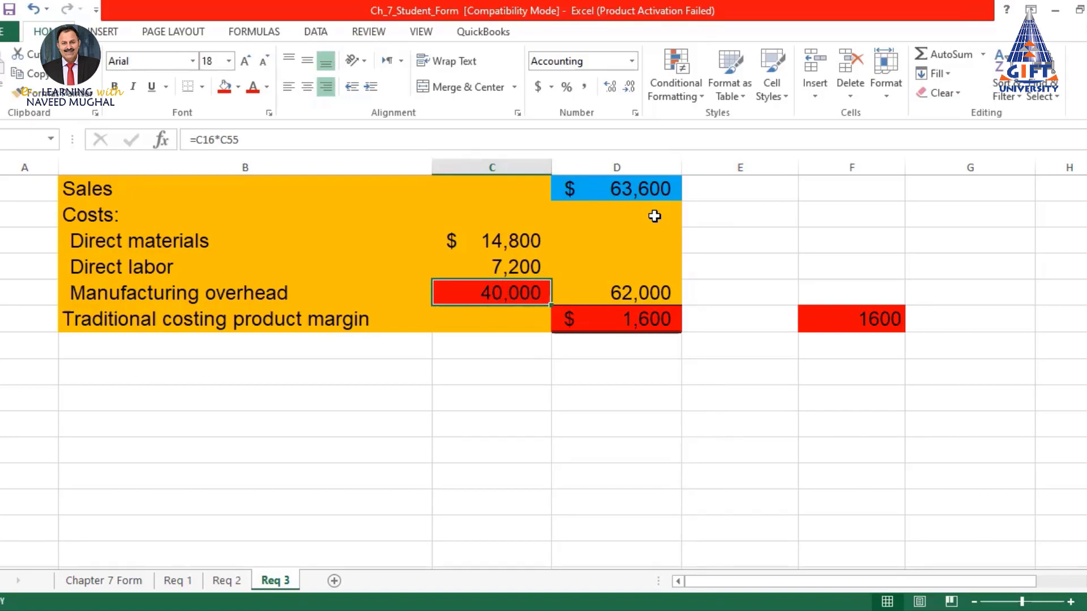
pyautogui.click(888, 322)
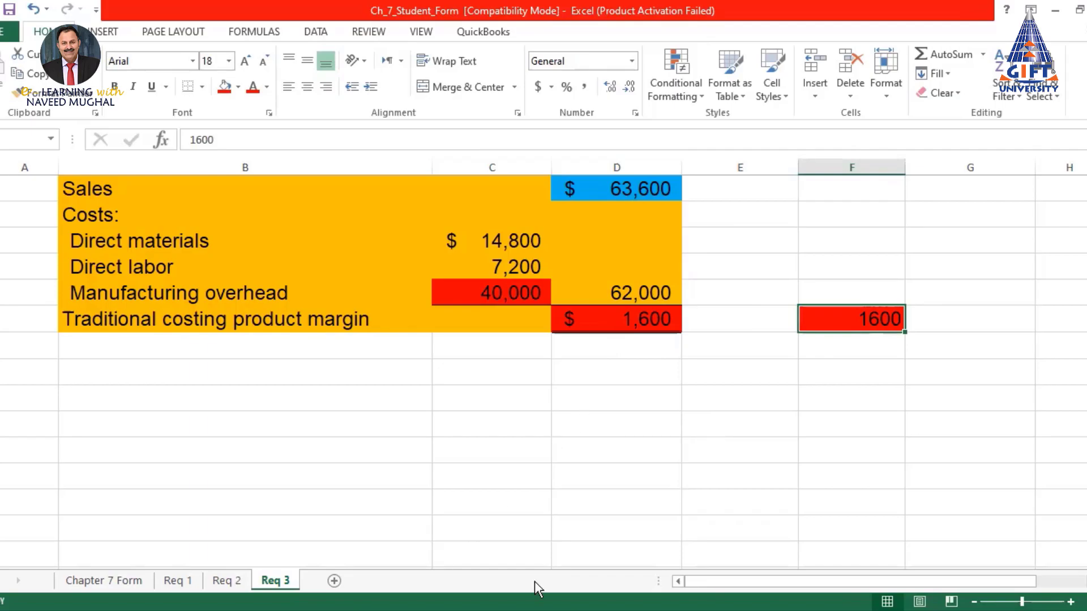
pyautogui.scroll(1, 583, 341)
pyautogui.scroll(-1, 583, 340)
pyautogui.scroll(1, 654, 300)
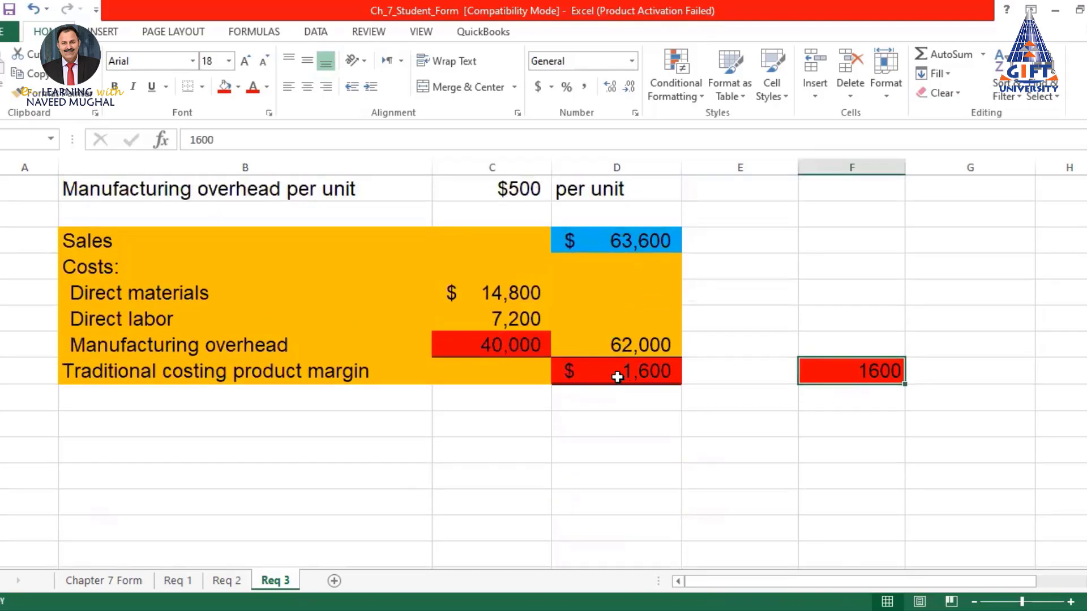
pyautogui.scroll(5, 583, 391)
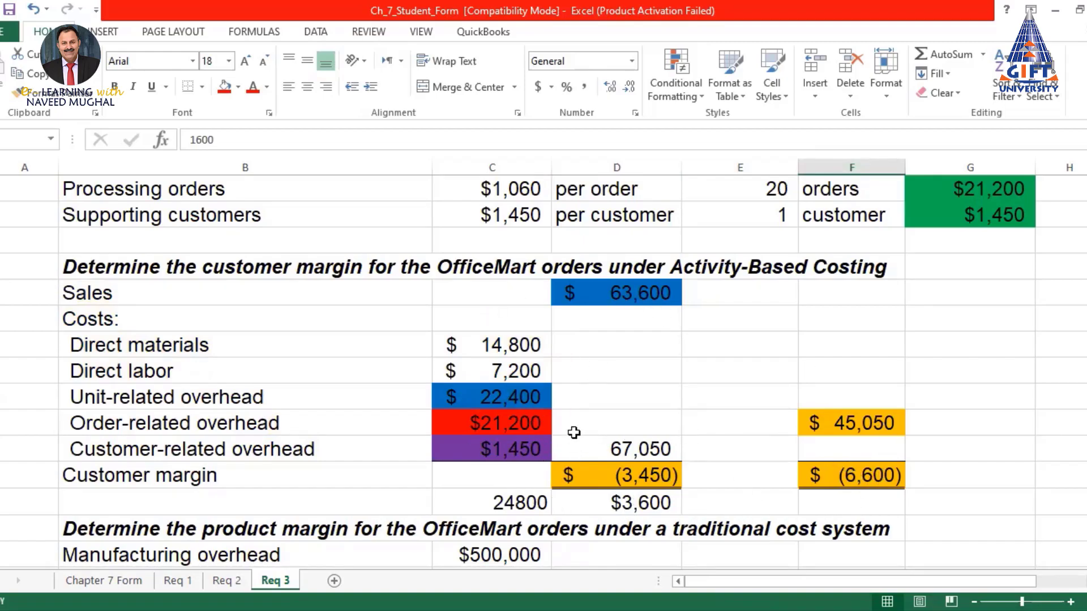
pyautogui.scroll(-1, 577, 418)
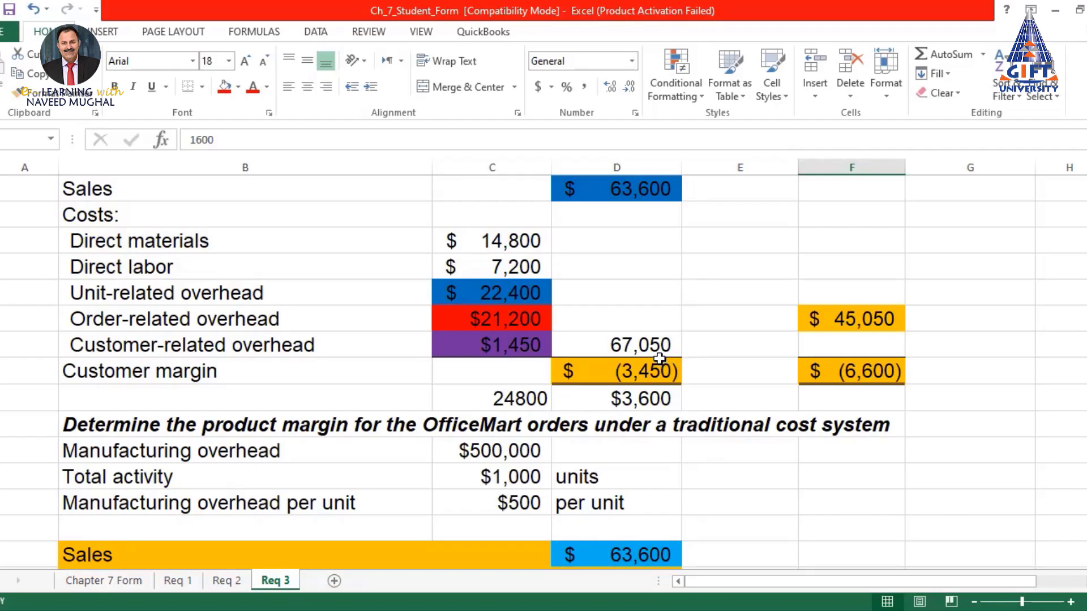
pyautogui.scroll(-2, 660, 358)
pyautogui.scroll(1, 663, 354)
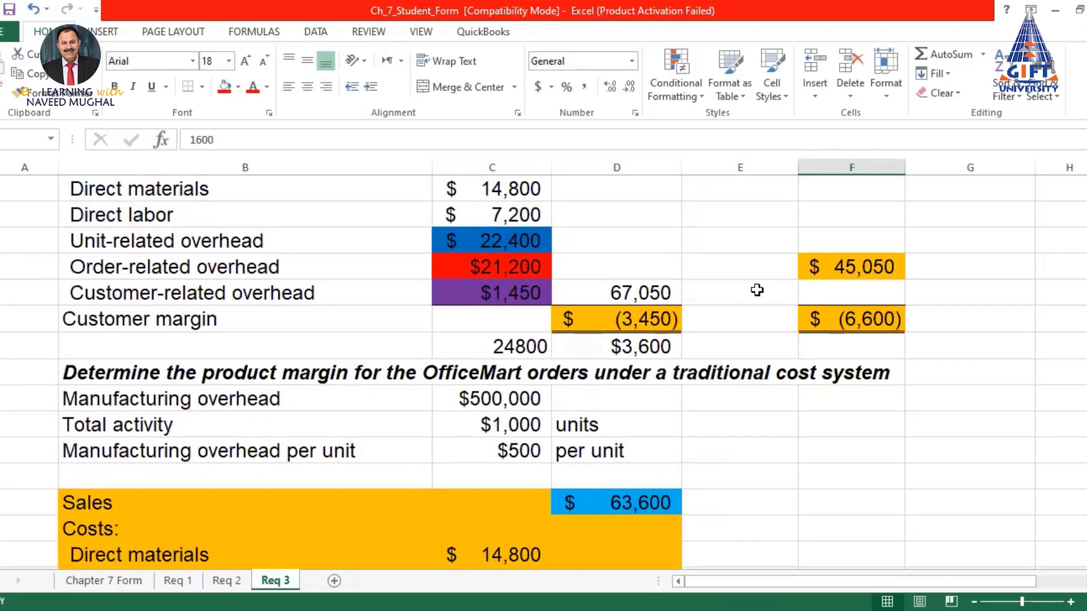
pyautogui.scroll(2, 665, 322)
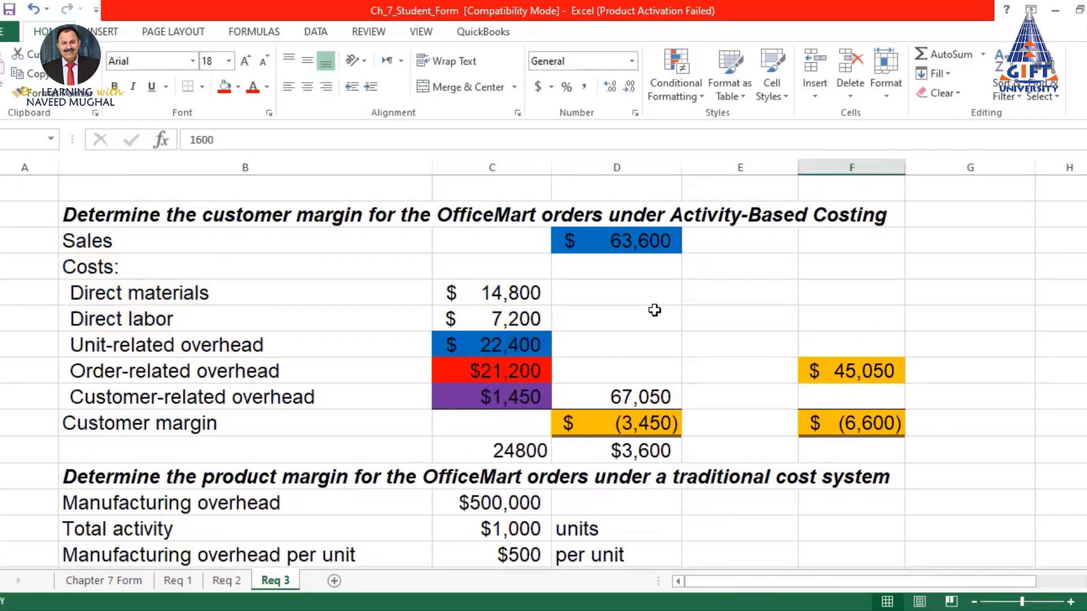
pyautogui.scroll(-1, 654, 311)
pyautogui.scroll(1, 655, 310)
pyautogui.moveTo(486, 452); pyautogui.dragTo(631, 450)
pyautogui.scroll(8, 550, 236)
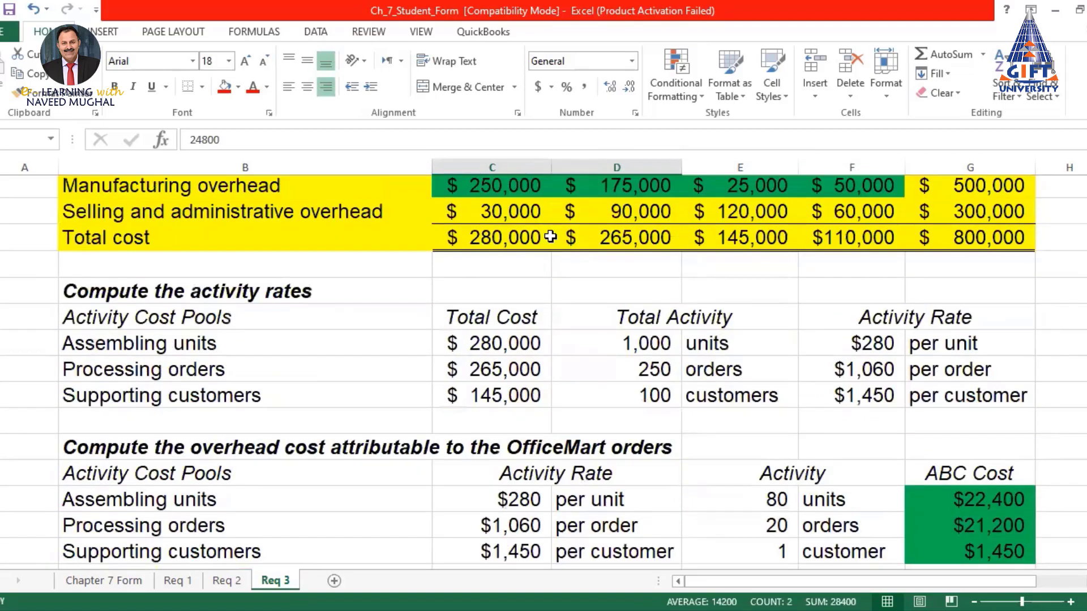
pyautogui.scroll(5, 550, 236)
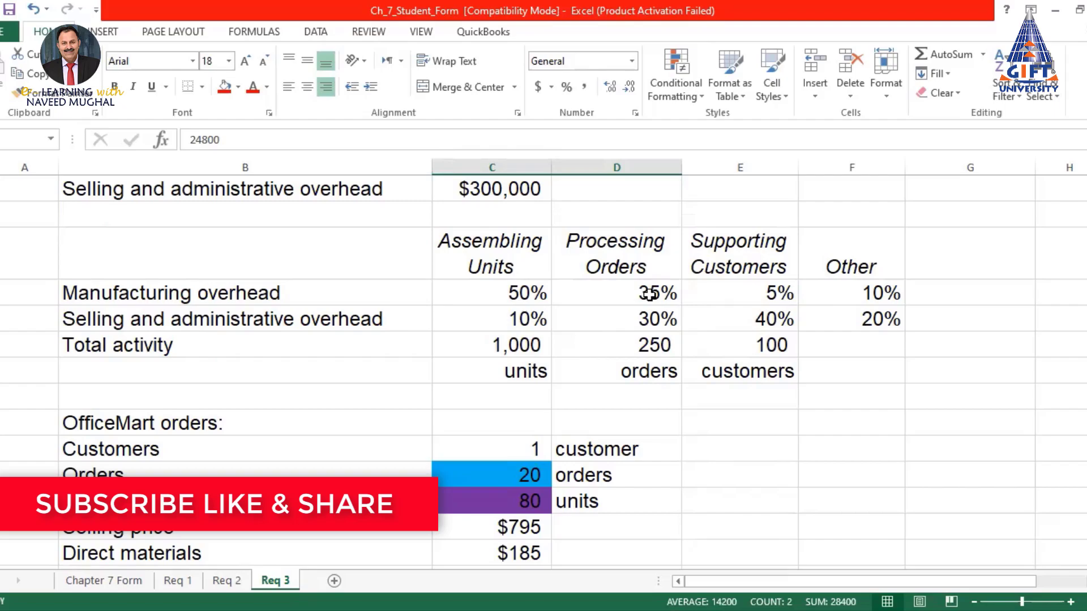
pyautogui.scroll(-10, 680, 314)
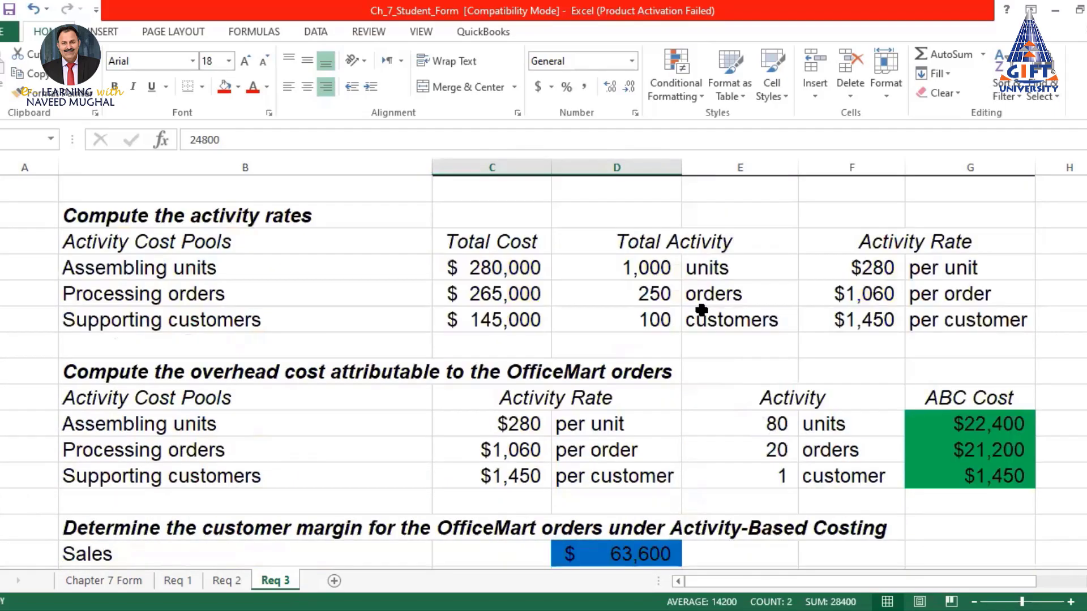
pyautogui.scroll(-4, 668, 317)
pyautogui.scroll(2, 568, 323)
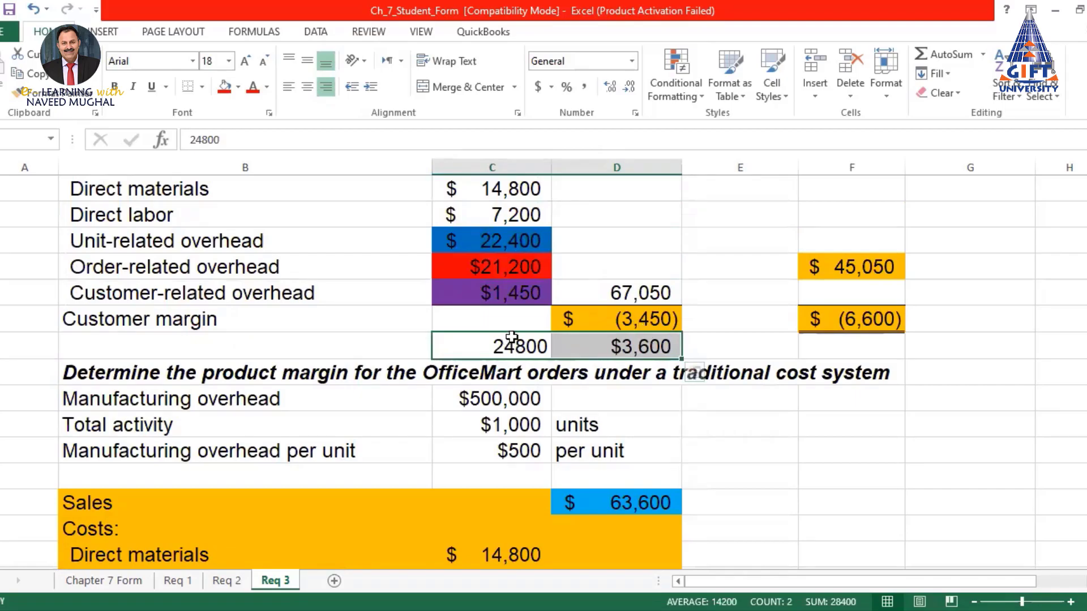
pyautogui.scroll(-4, 658, 325)
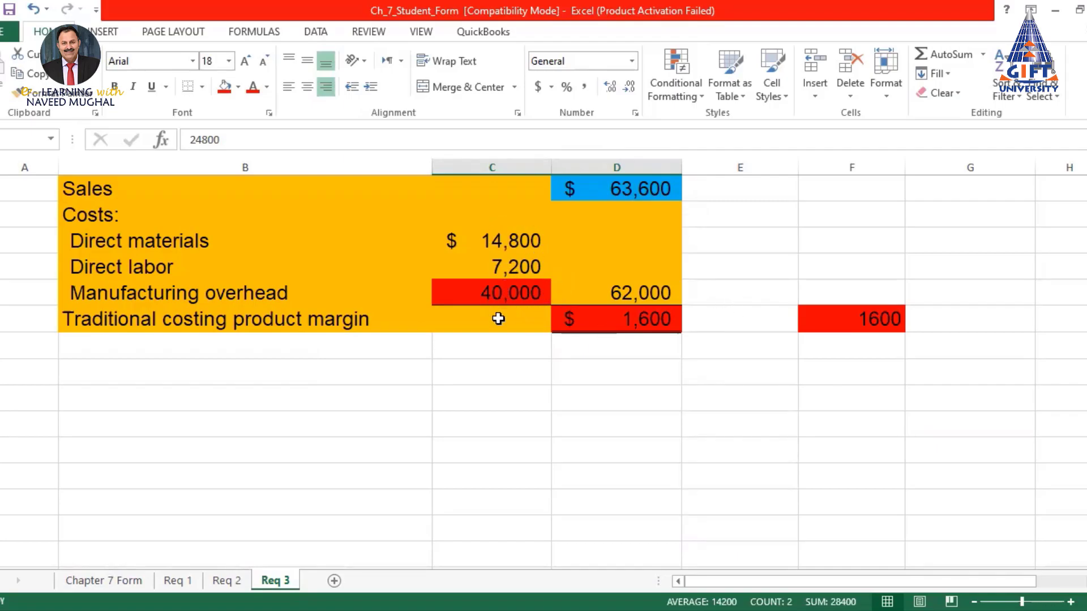
pyautogui.moveTo(630, 323); pyautogui.dragTo(859, 324)
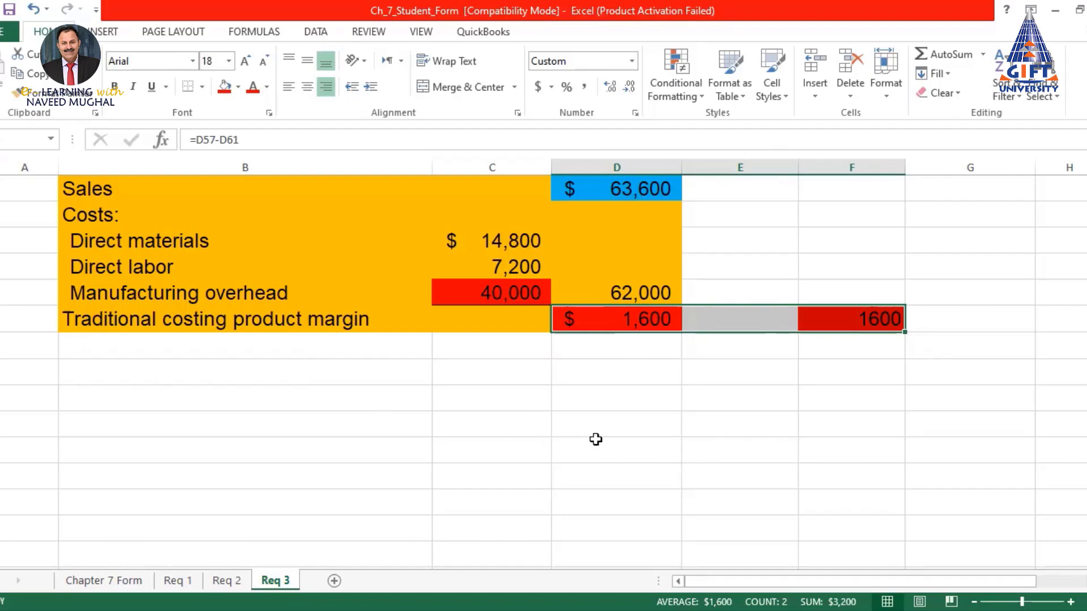
pyautogui.scroll(5, 878, 393)
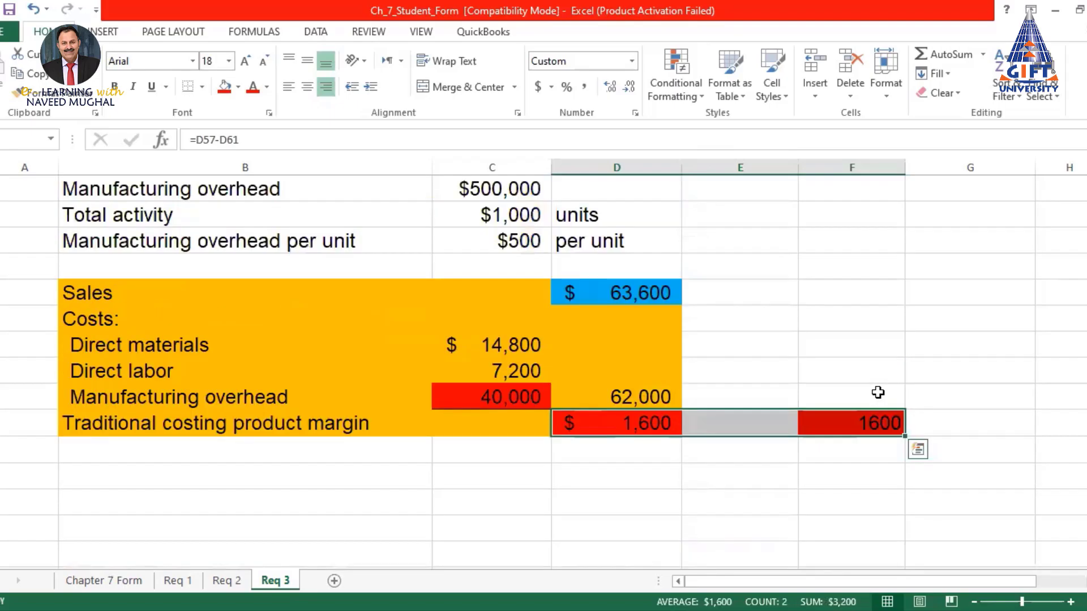
pyautogui.scroll(10, 878, 393)
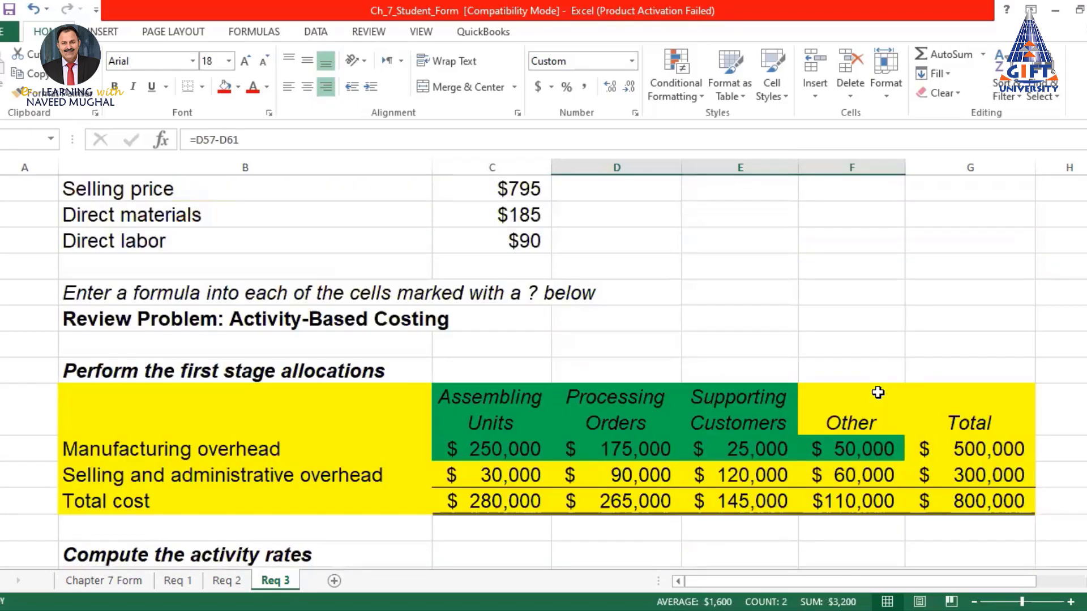
pyautogui.scroll(-5, 879, 393)
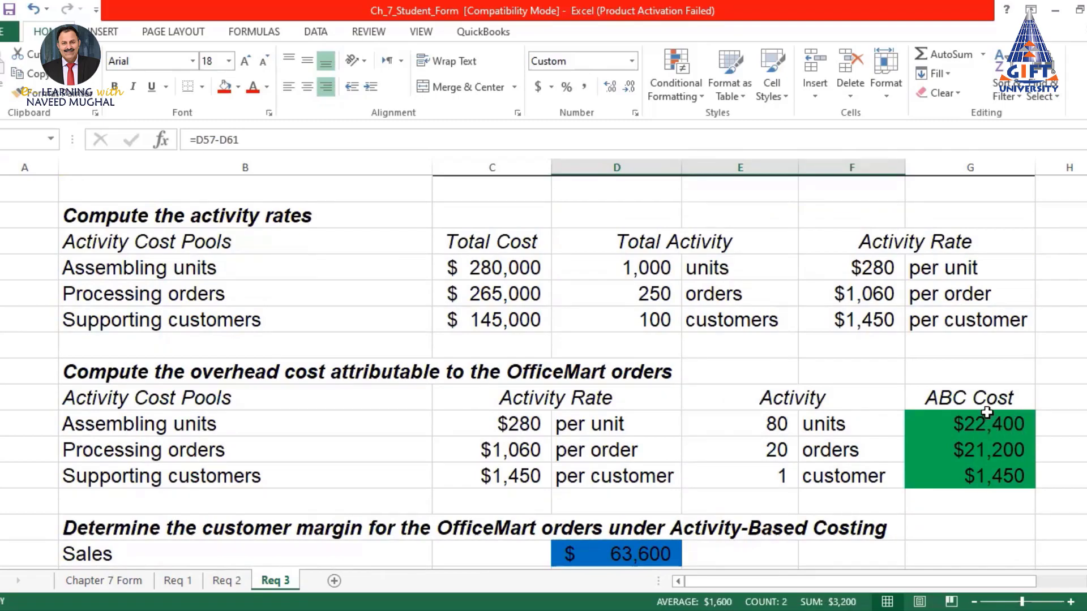
pyautogui.scroll(-4, 987, 413)
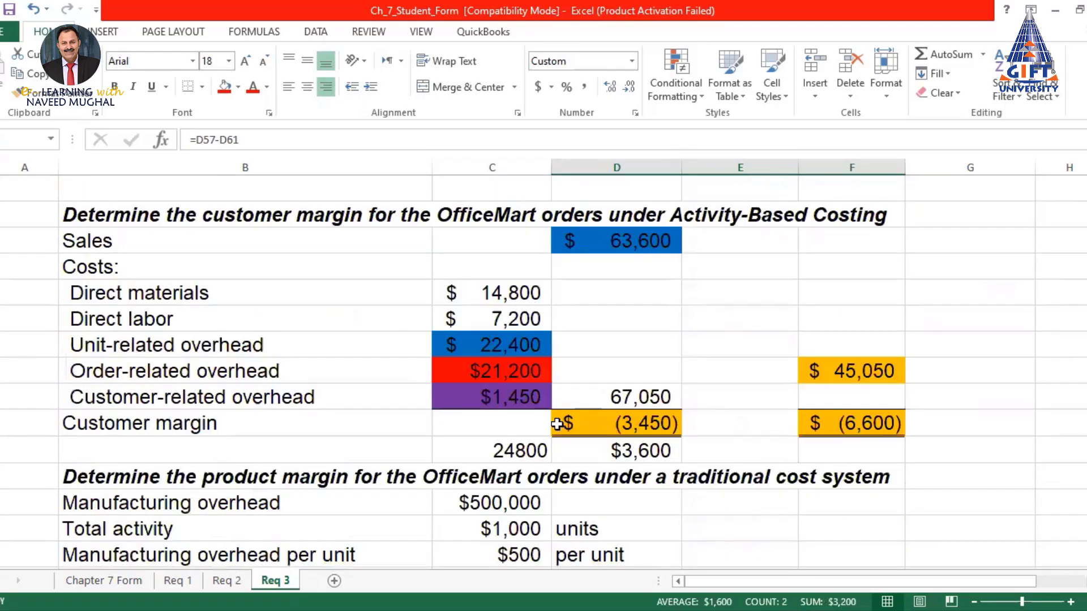
pyautogui.scroll(-2, 558, 425)
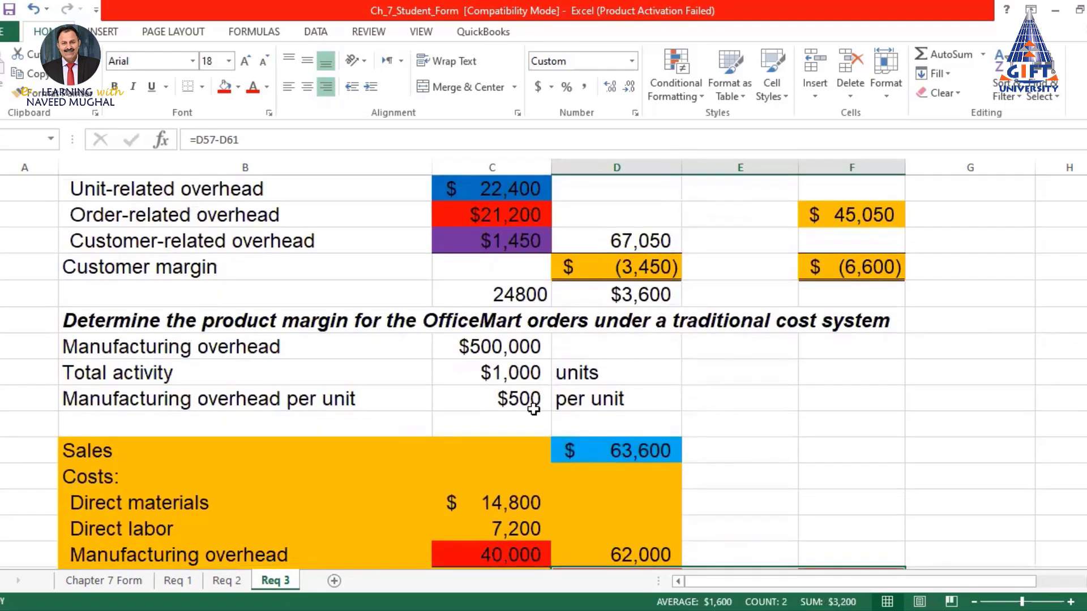
pyautogui.scroll(-2, 534, 408)
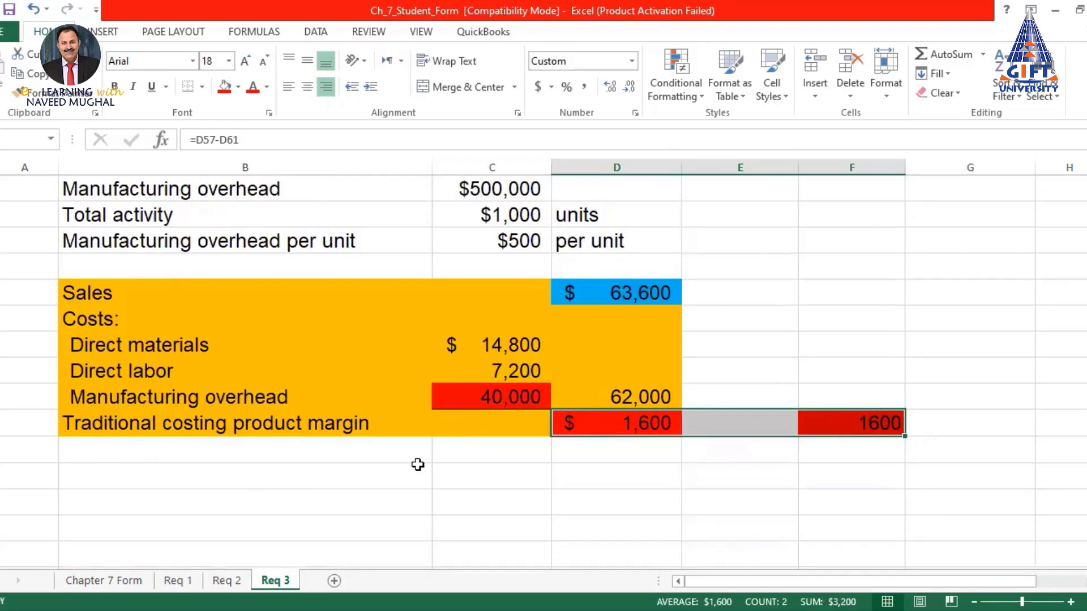
pyautogui.moveTo(265, 479); pyautogui.dragTo(913, 497)
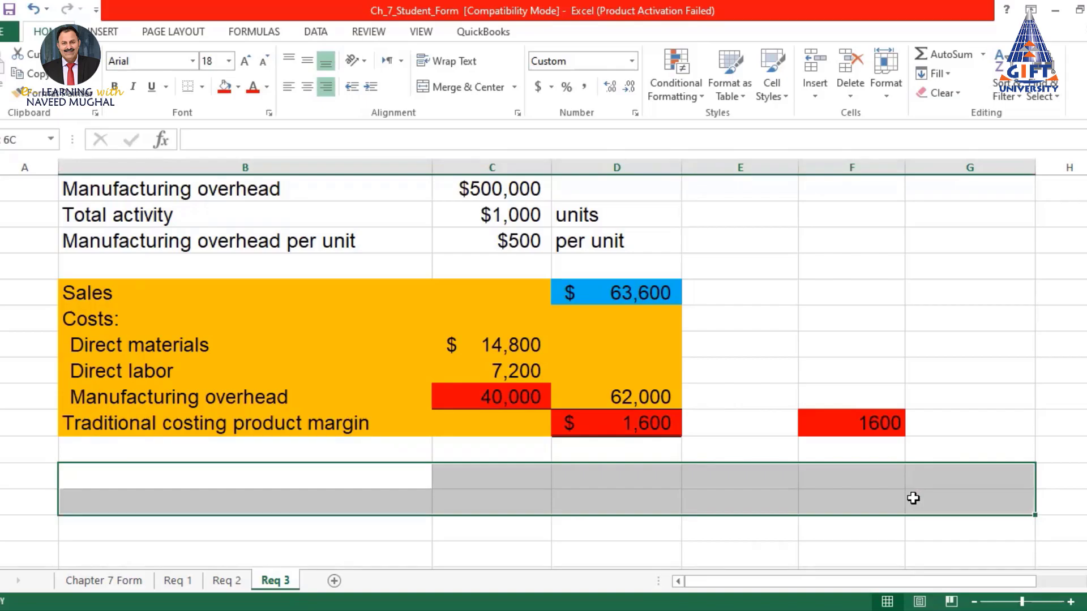
pyautogui.scroll(5, 608, 436)
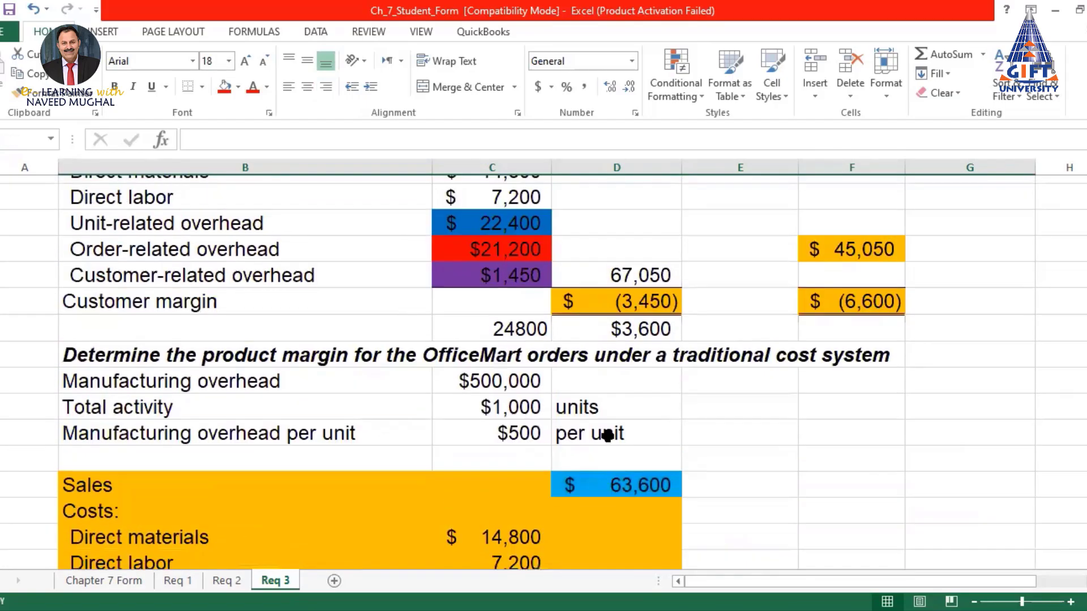
pyautogui.scroll(6, 607, 436)
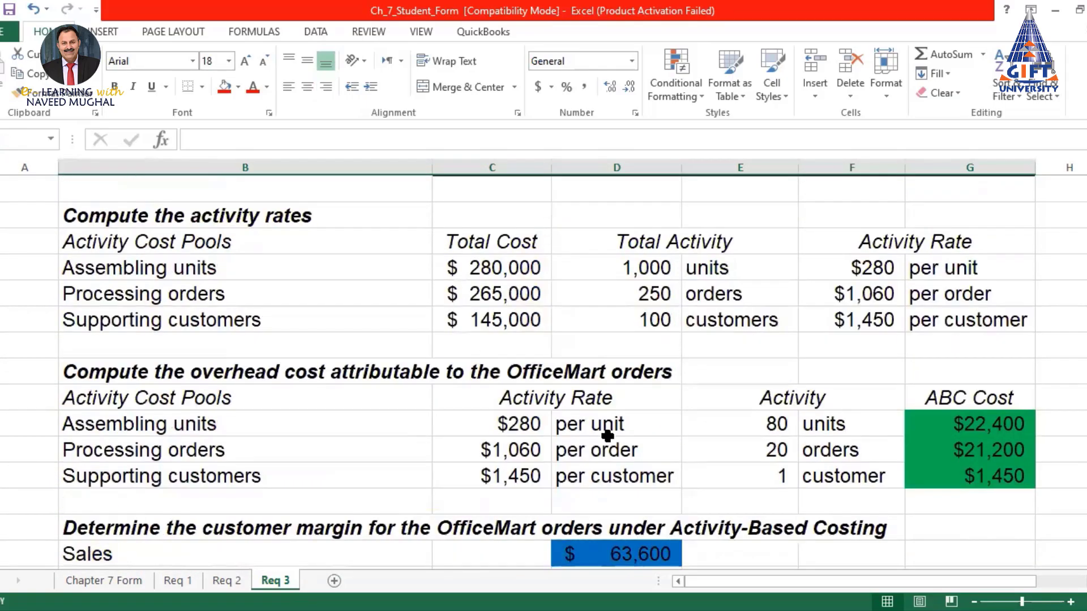
pyautogui.scroll(3, 608, 436)
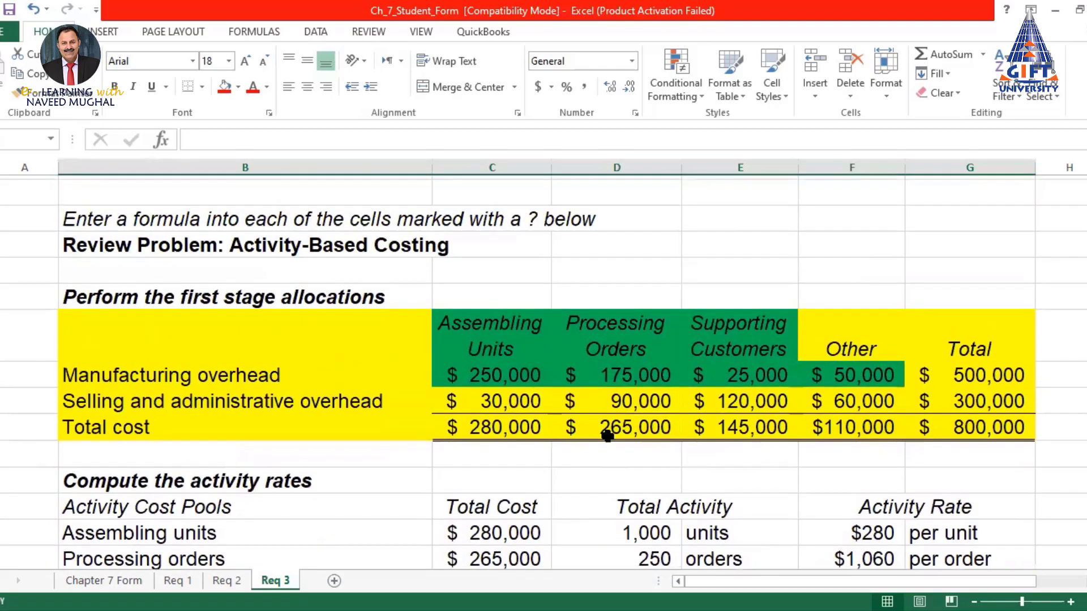
pyautogui.scroll(5, 607, 435)
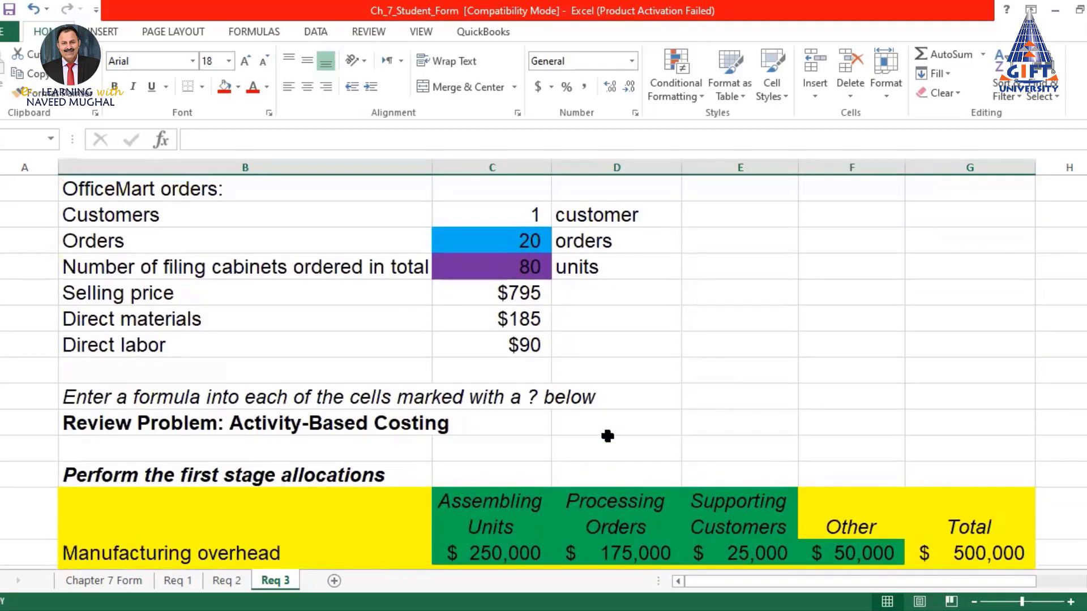
pyautogui.scroll(1, 608, 436)
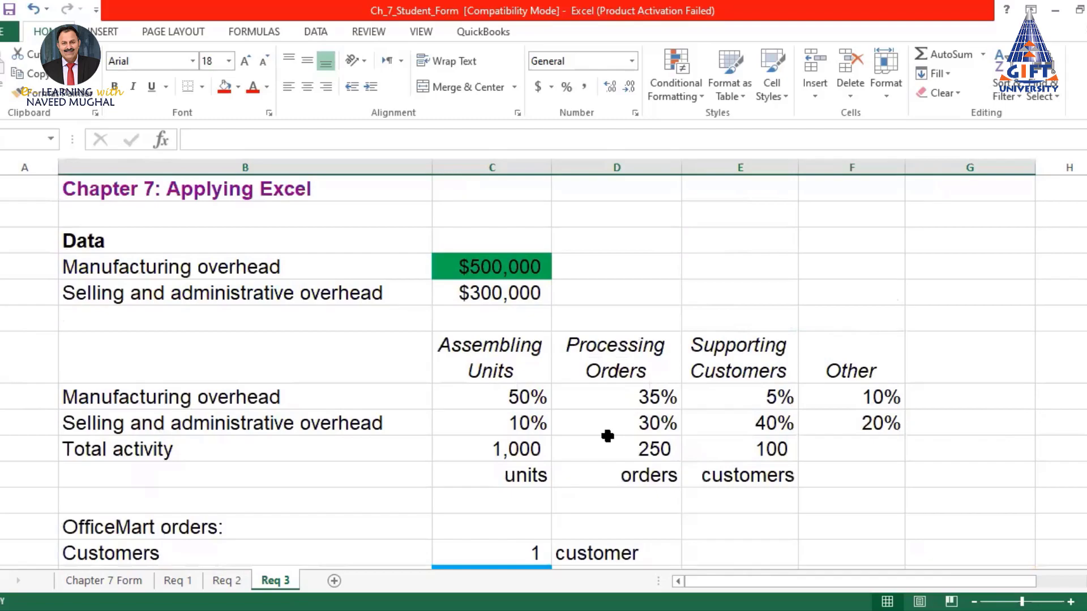